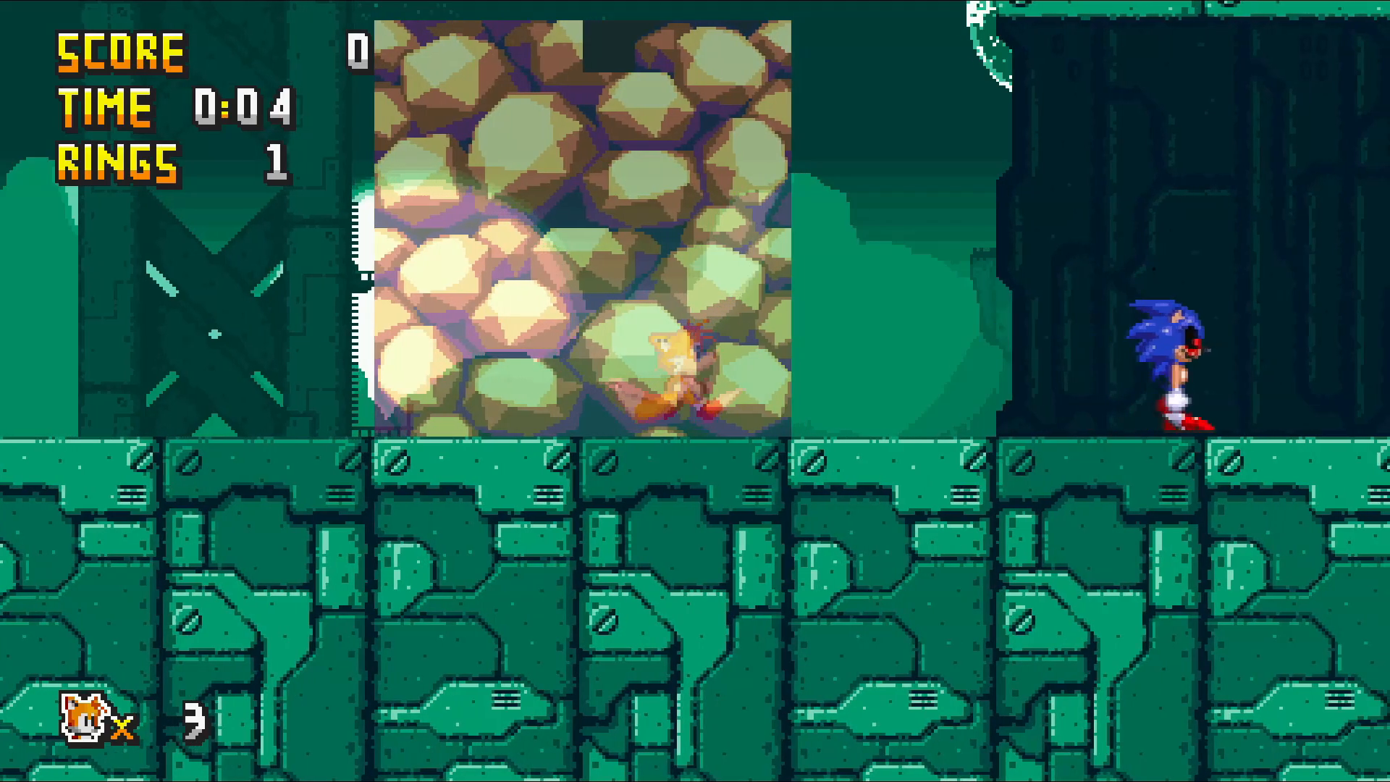
{"action": "key", "text": "Left"}
{"action": "key", "text": "a"}
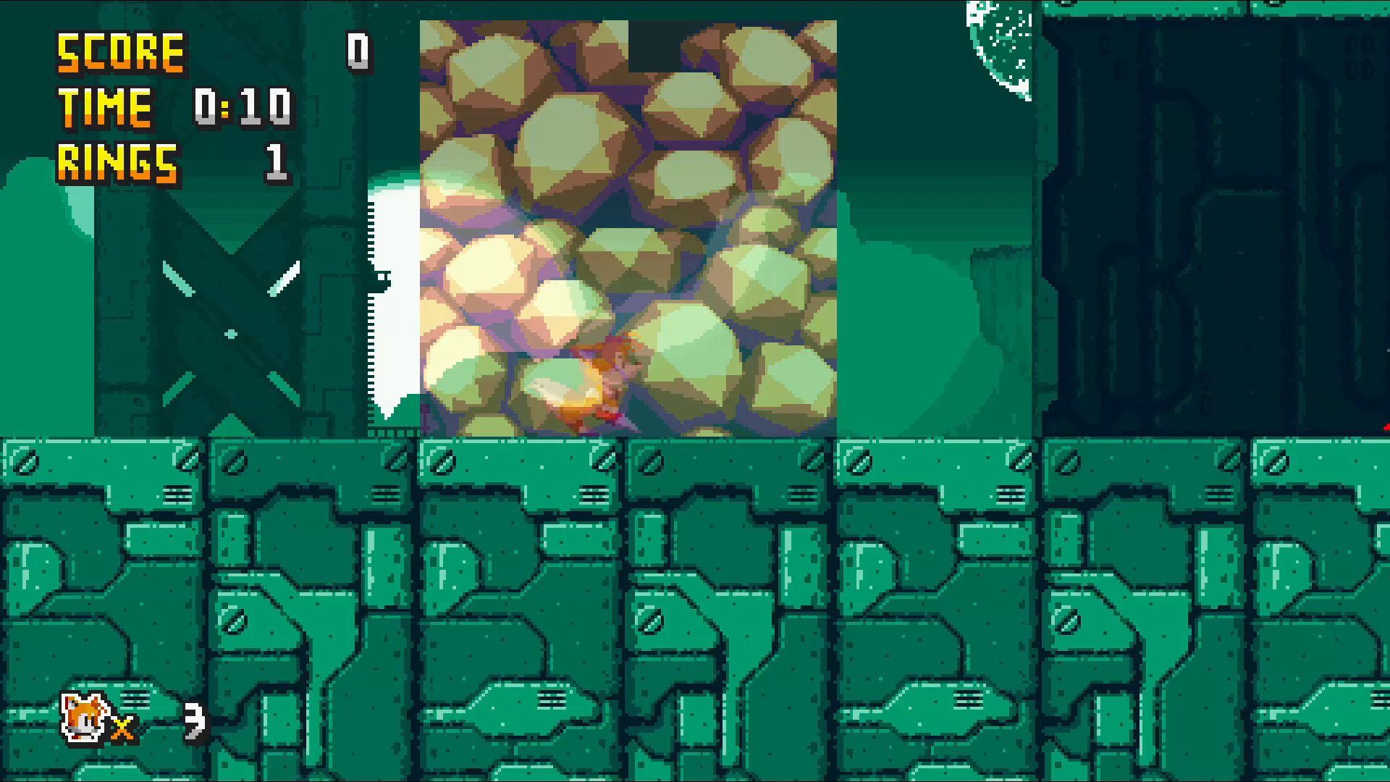
{"action": "key", "text": "Right"}
{"action": "key", "text": "Right"}
{"action": "key", "text": "Right"}
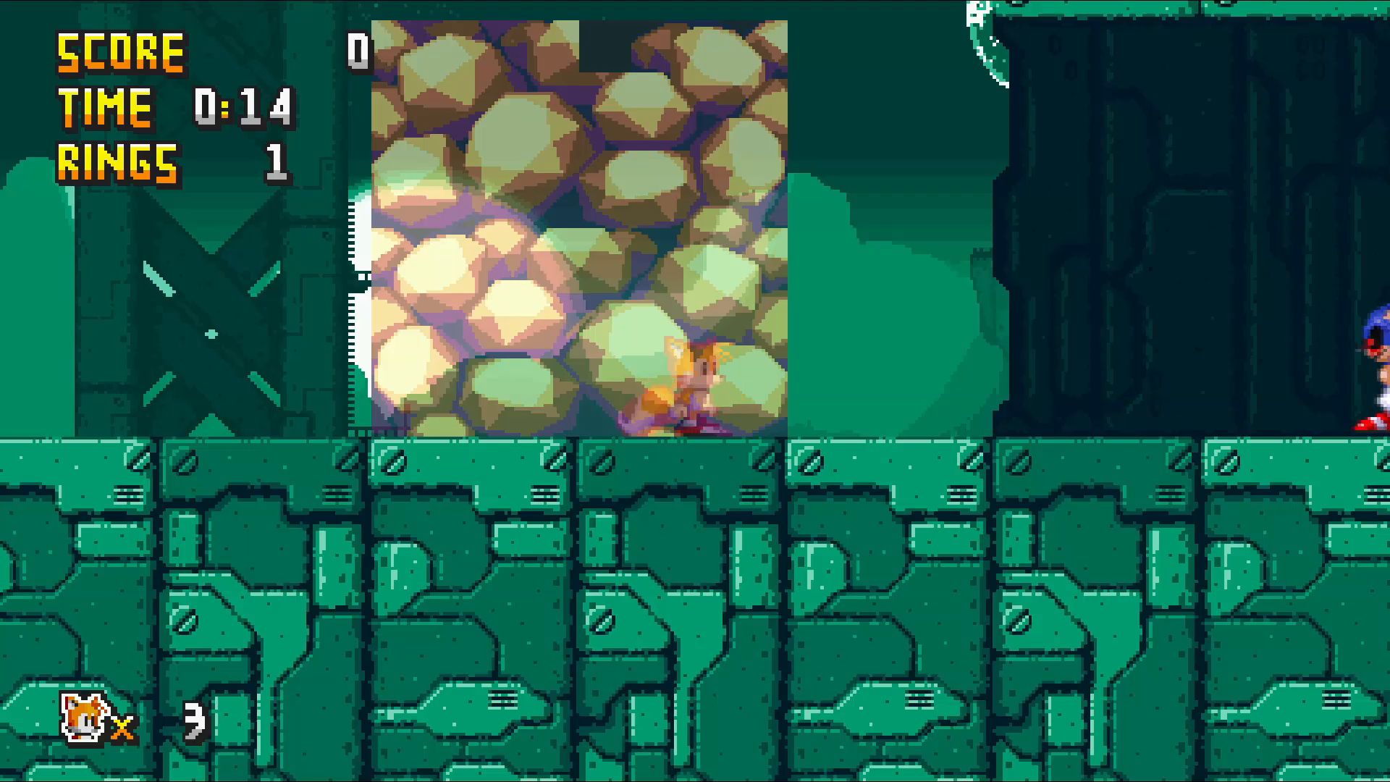
{"action": "key", "text": "Right"}
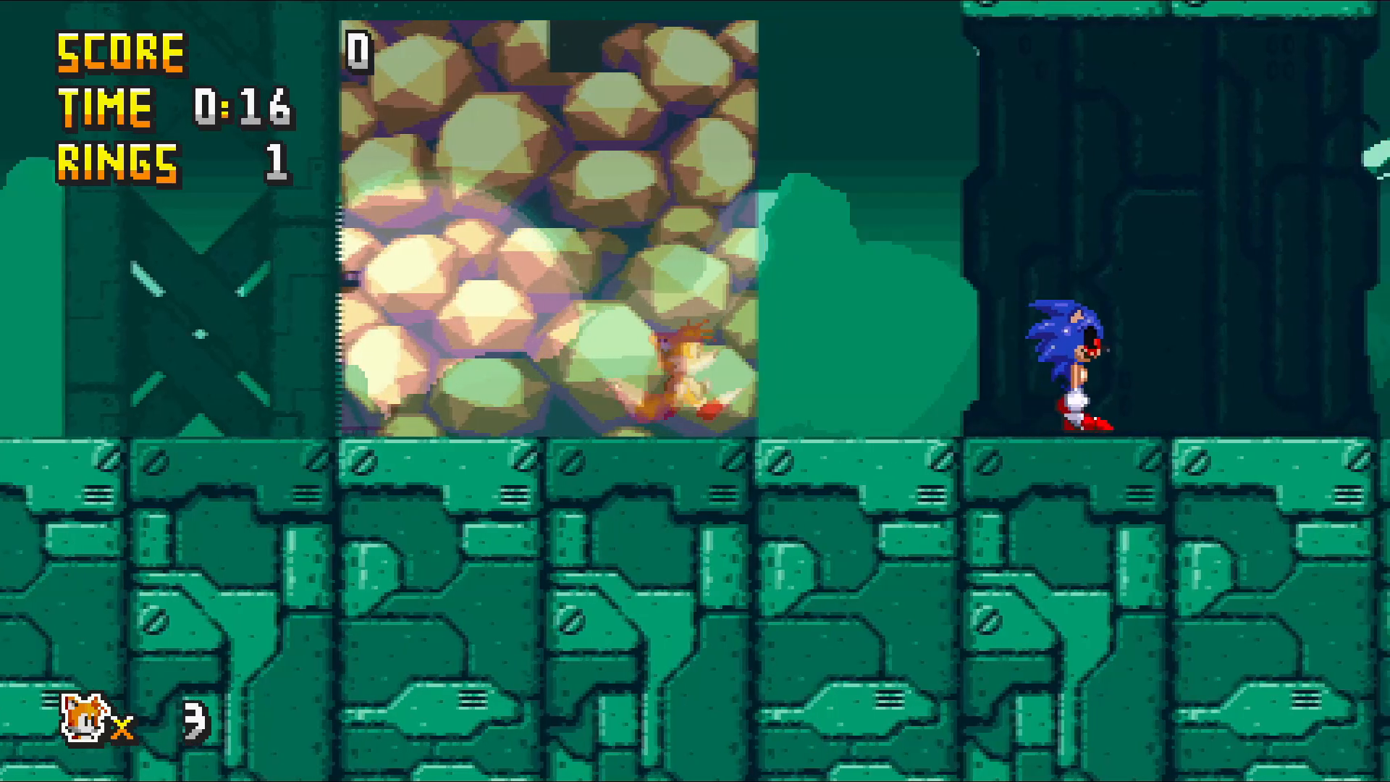
{"action": "key", "text": "Left"}
{"action": "key", "text": "Left"}
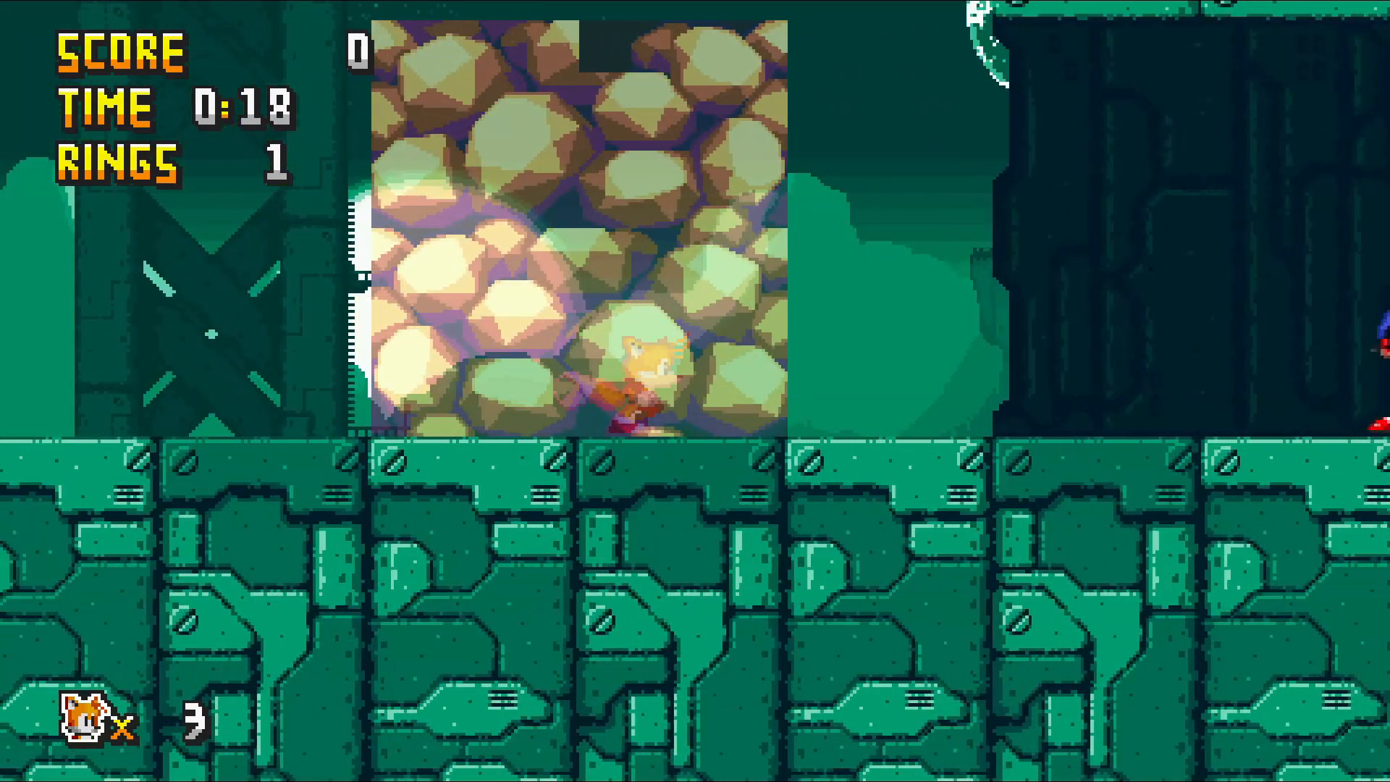
{"action": "key", "text": "Right"}
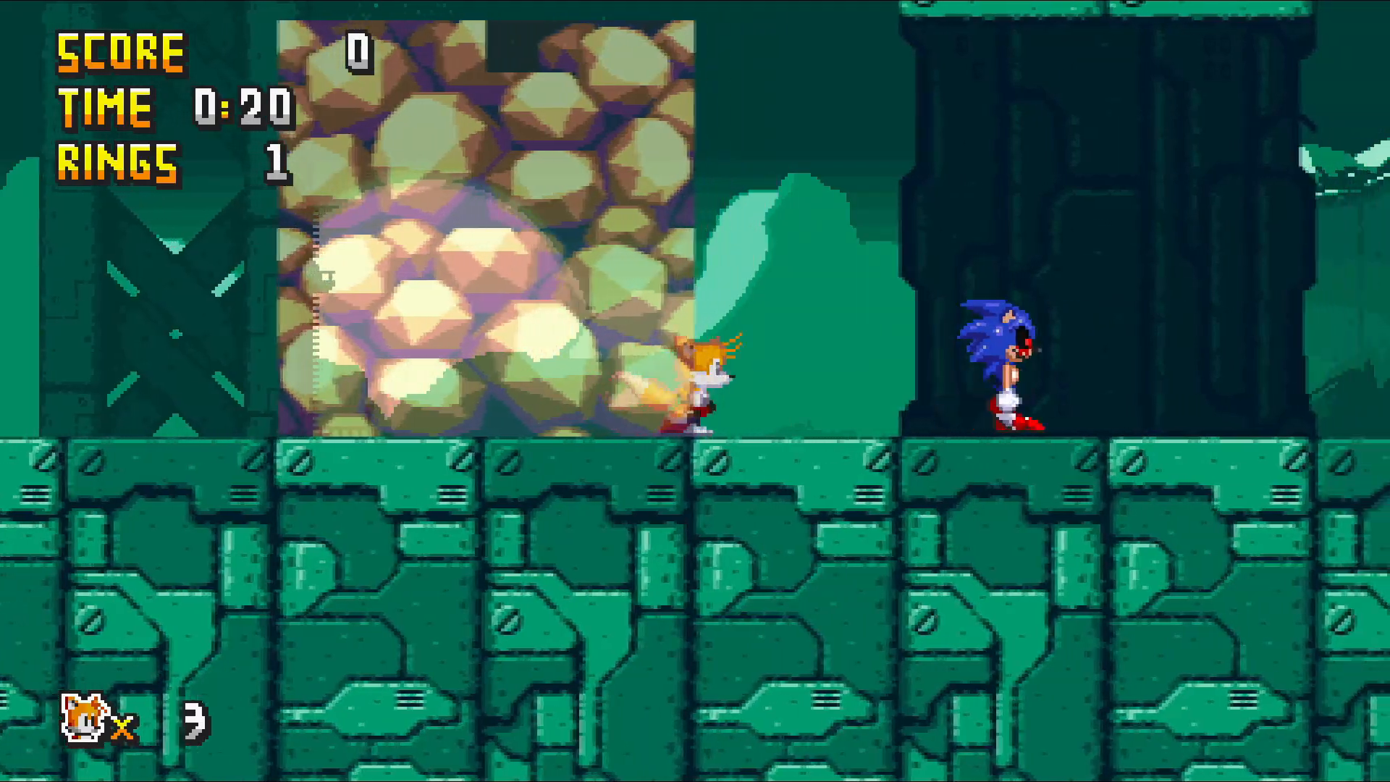
{"action": "key", "text": "Left"}
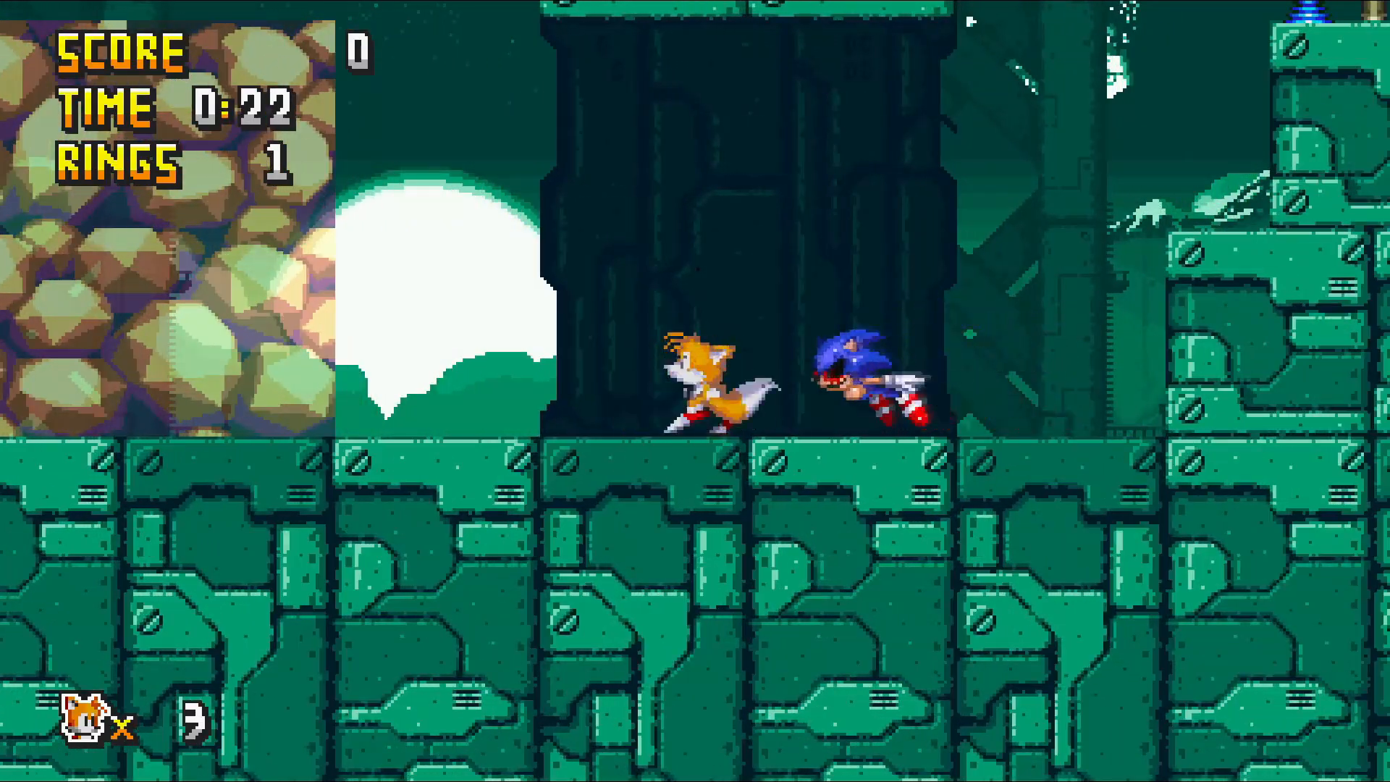
{"action": "key", "text": "z"}
{"action": "key", "text": "Left"}
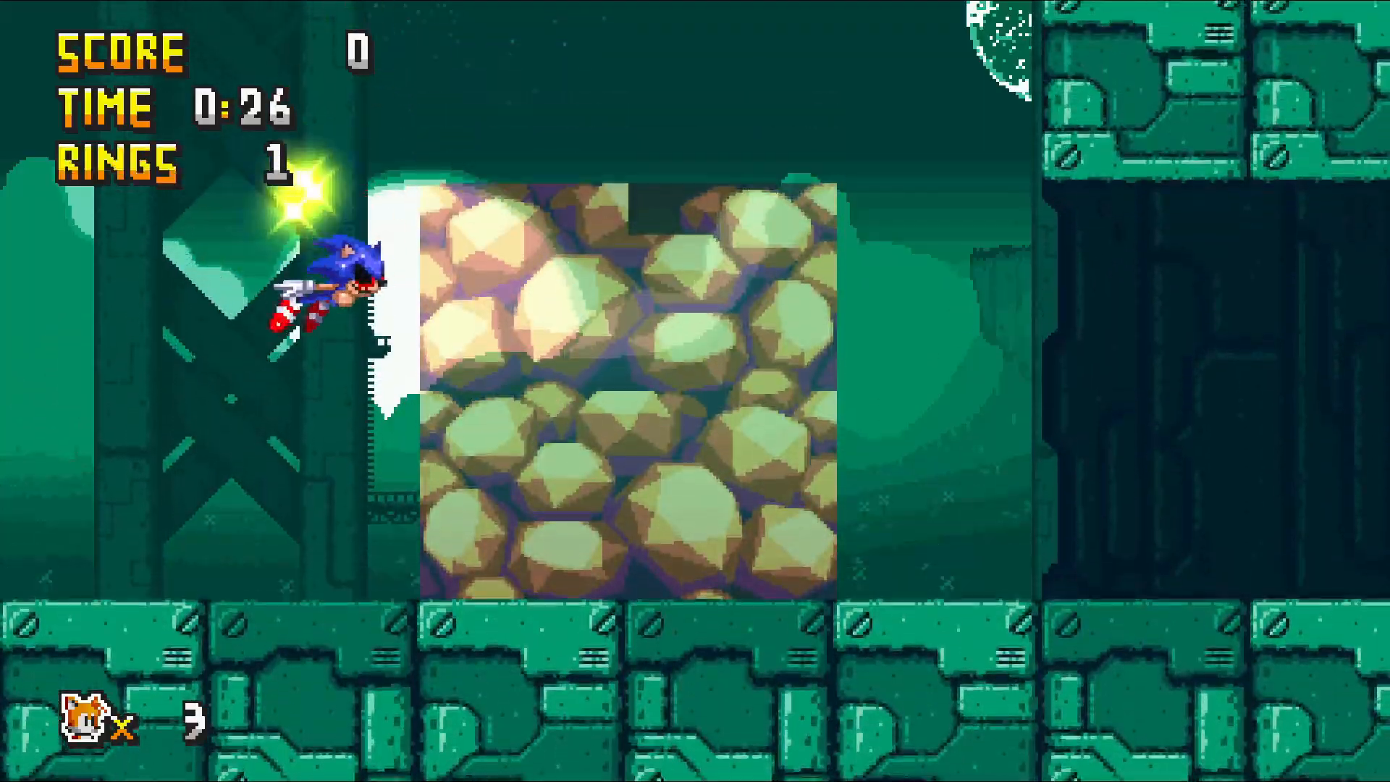
{"action": "key", "text": "Right"}
{"action": "key", "text": "z"}
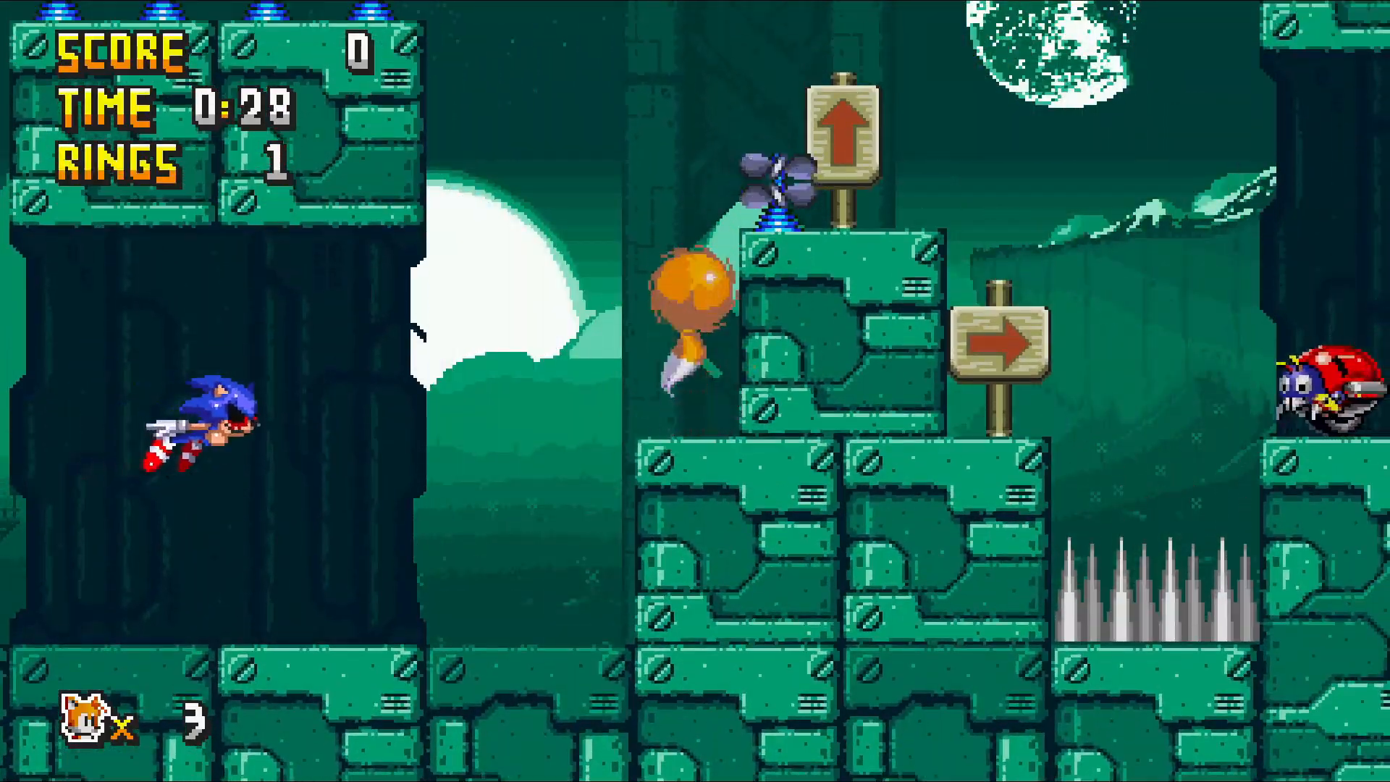
{"action": "key", "text": "z"}
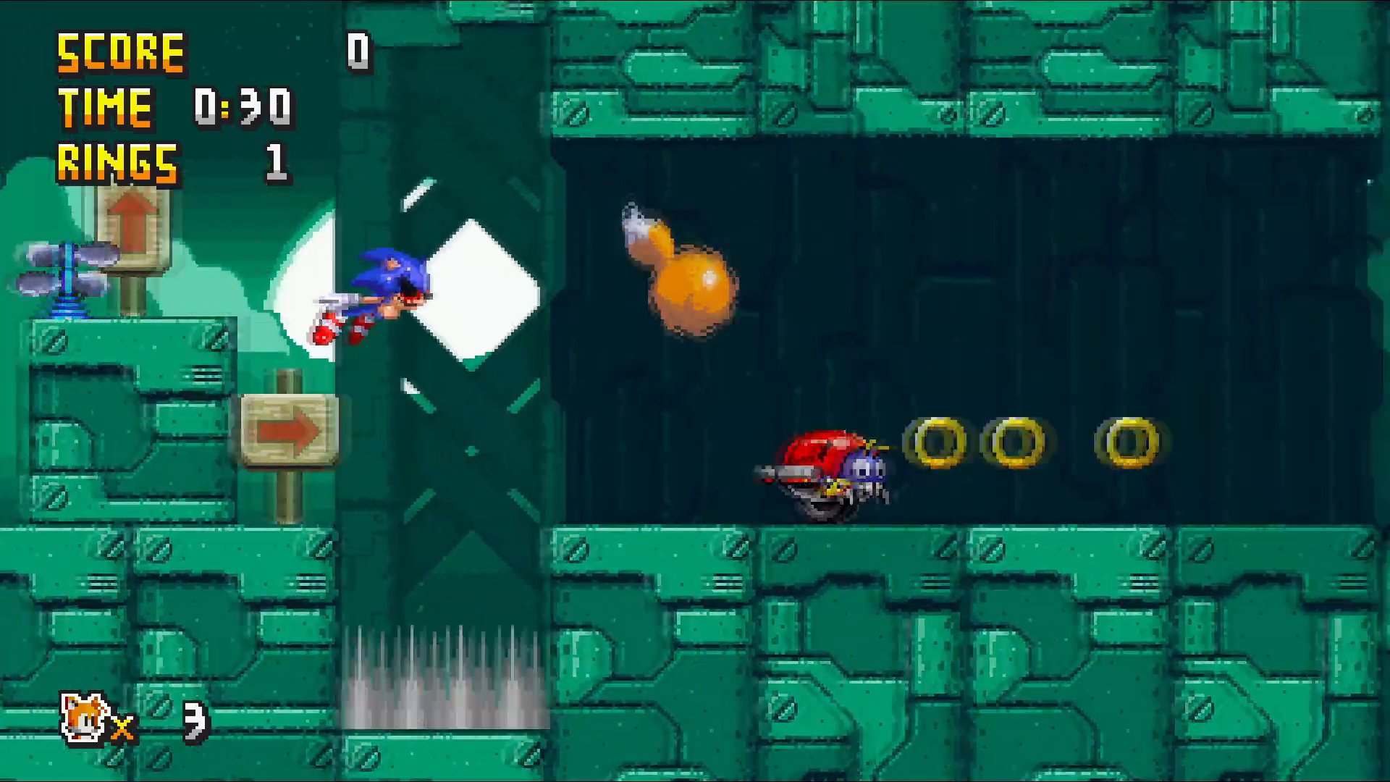
{"action": "key", "text": "z"}
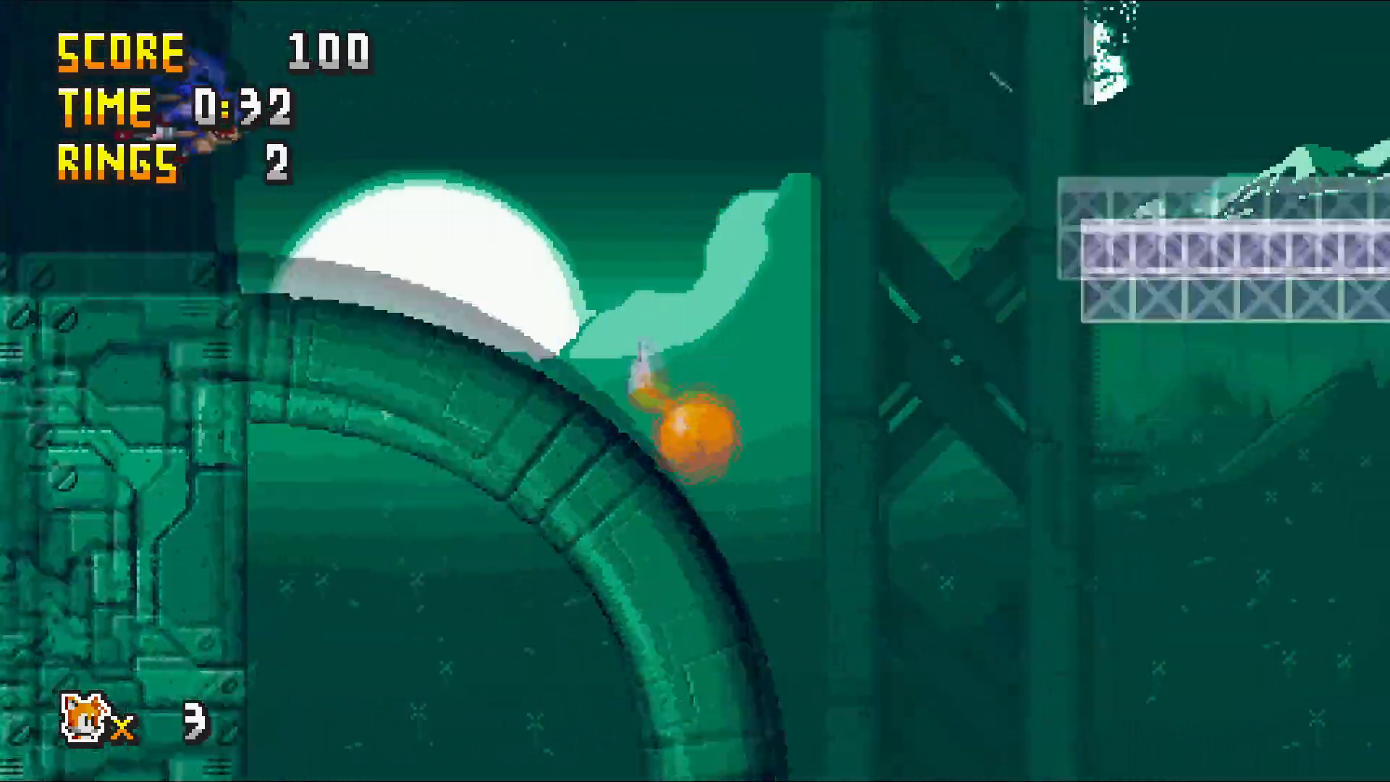
{"action": "key", "text": "z"}
{"action": "key", "text": "Left"}
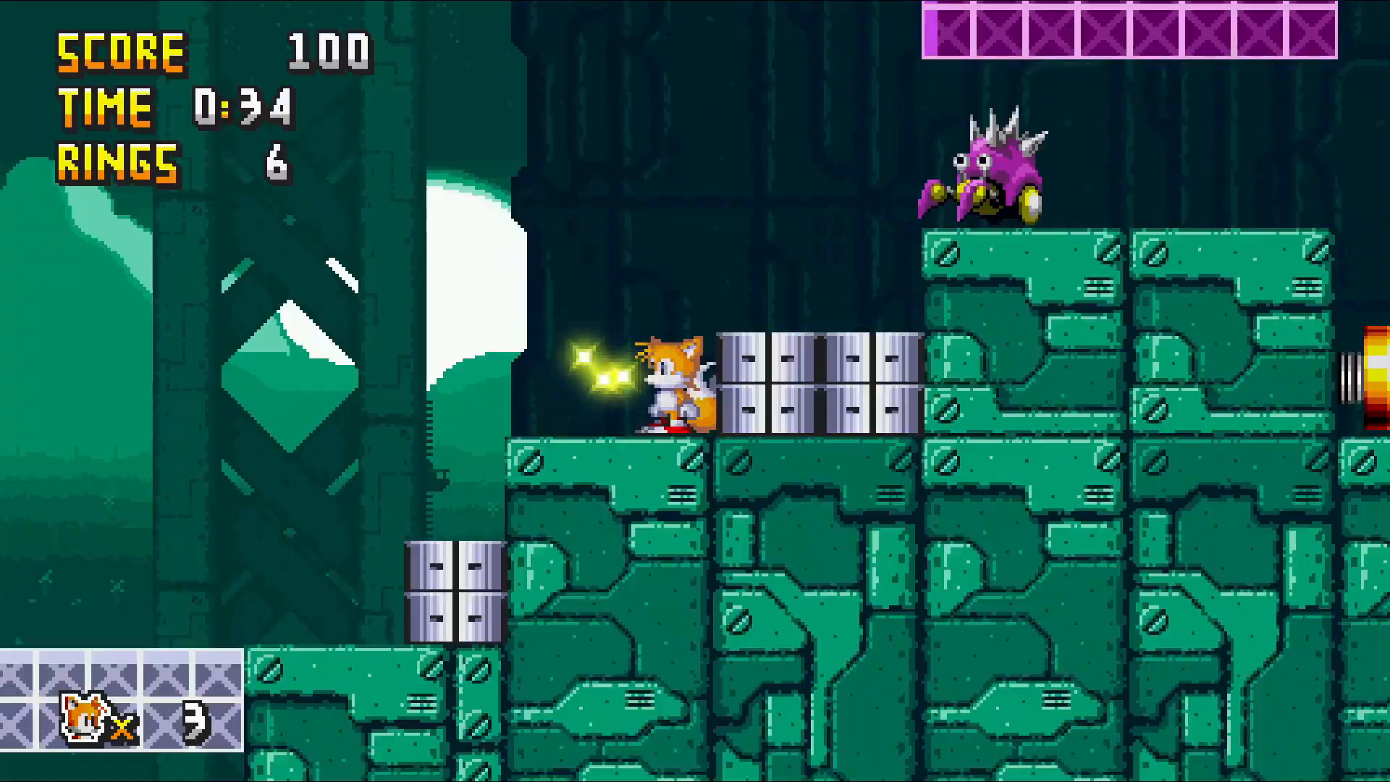
{"action": "key", "text": "Right"}
{"action": "key", "text": "Down"}
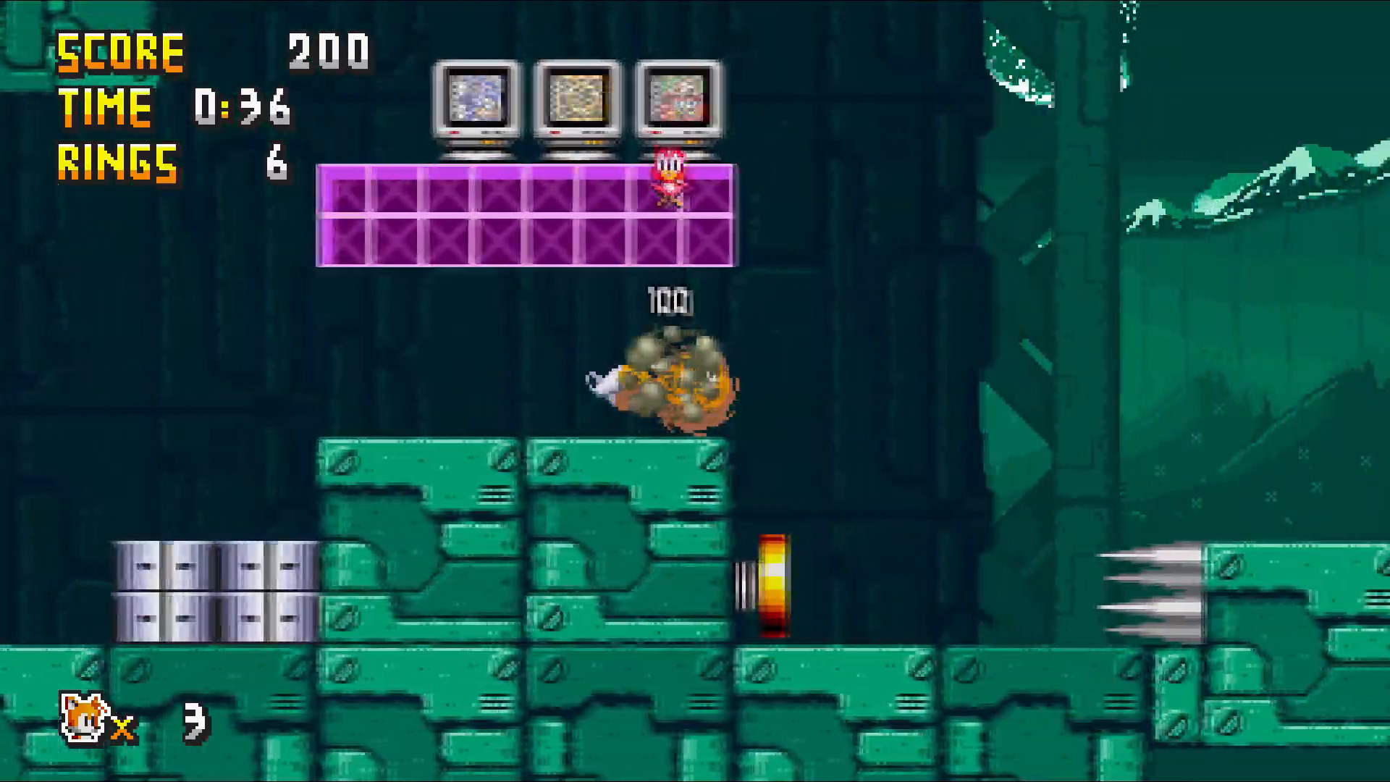
{"action": "key", "text": "z"}
{"action": "key", "text": "z"}
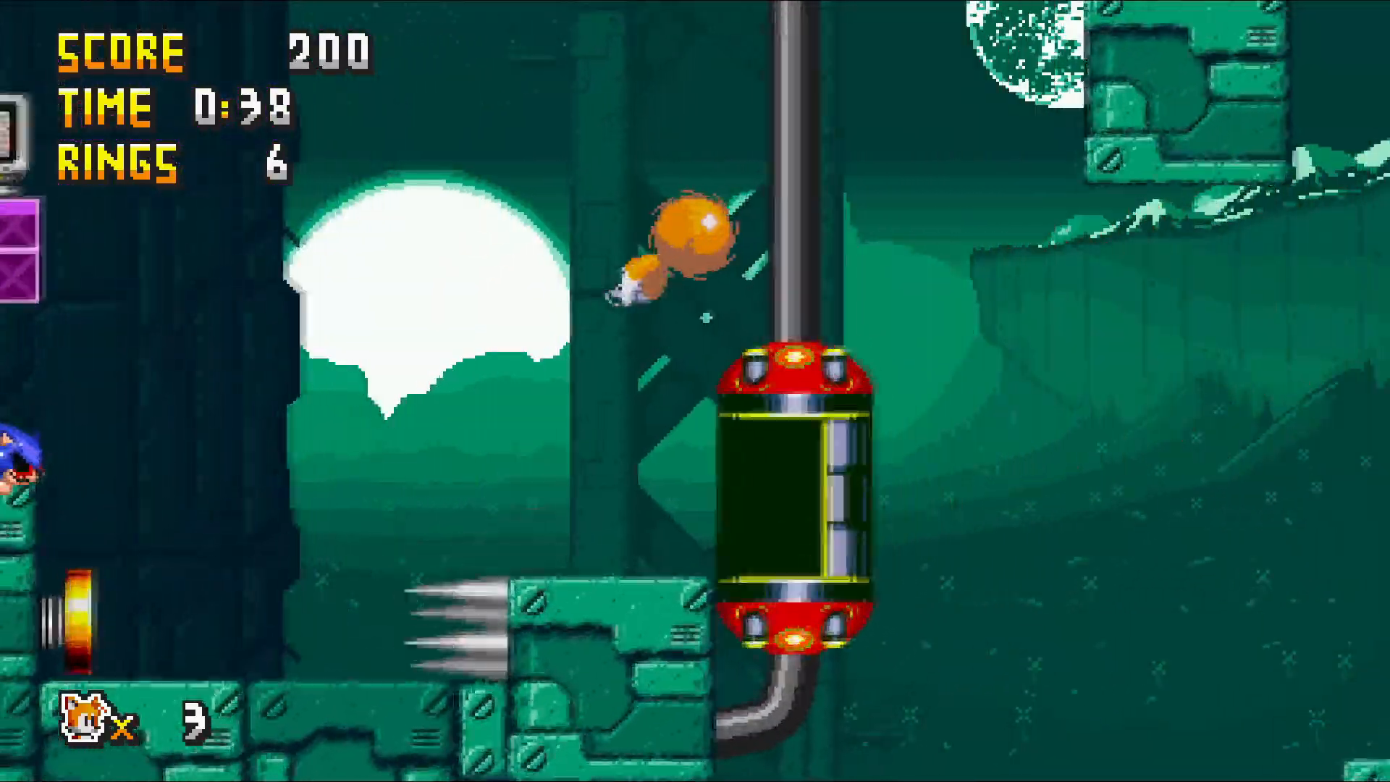
{"action": "key", "text": "z"}
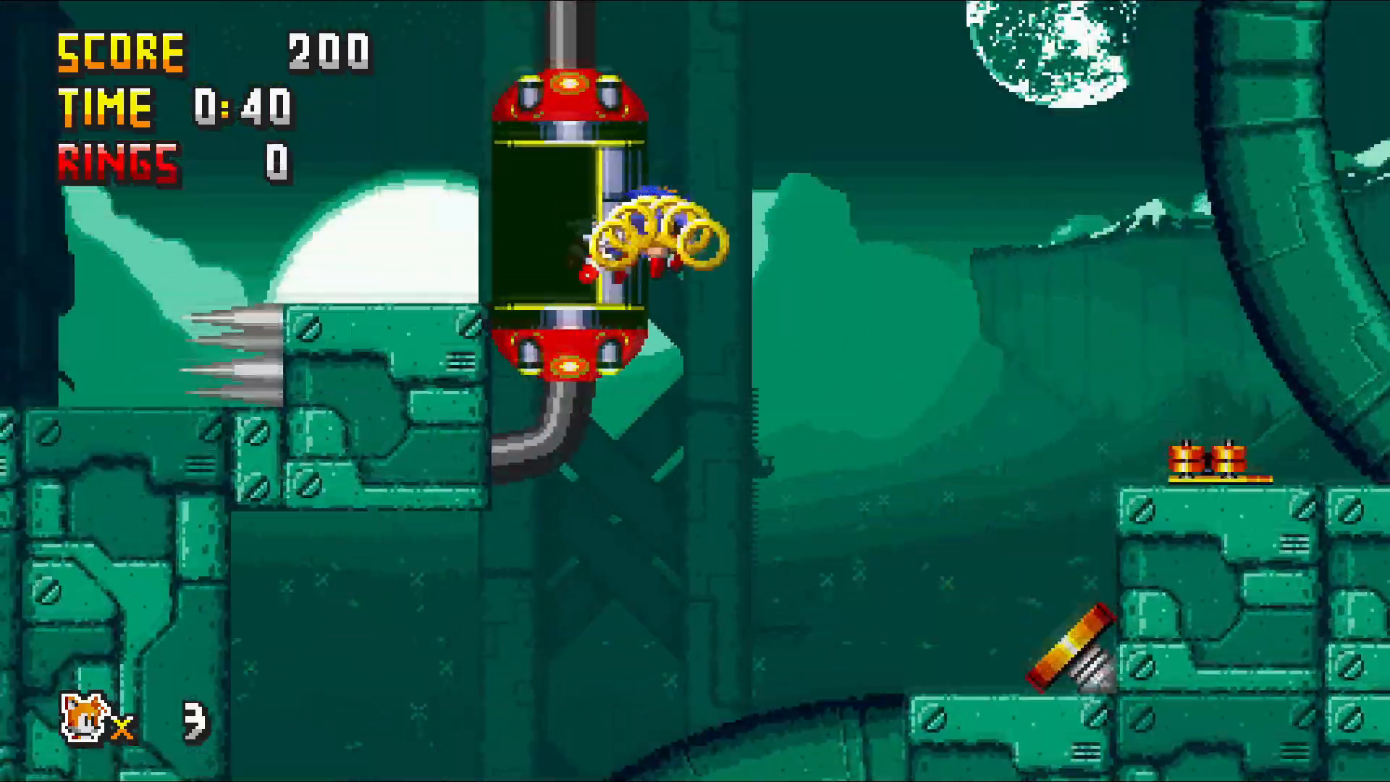
{"action": "key", "text": "Left"}
{"action": "key", "text": "z"}
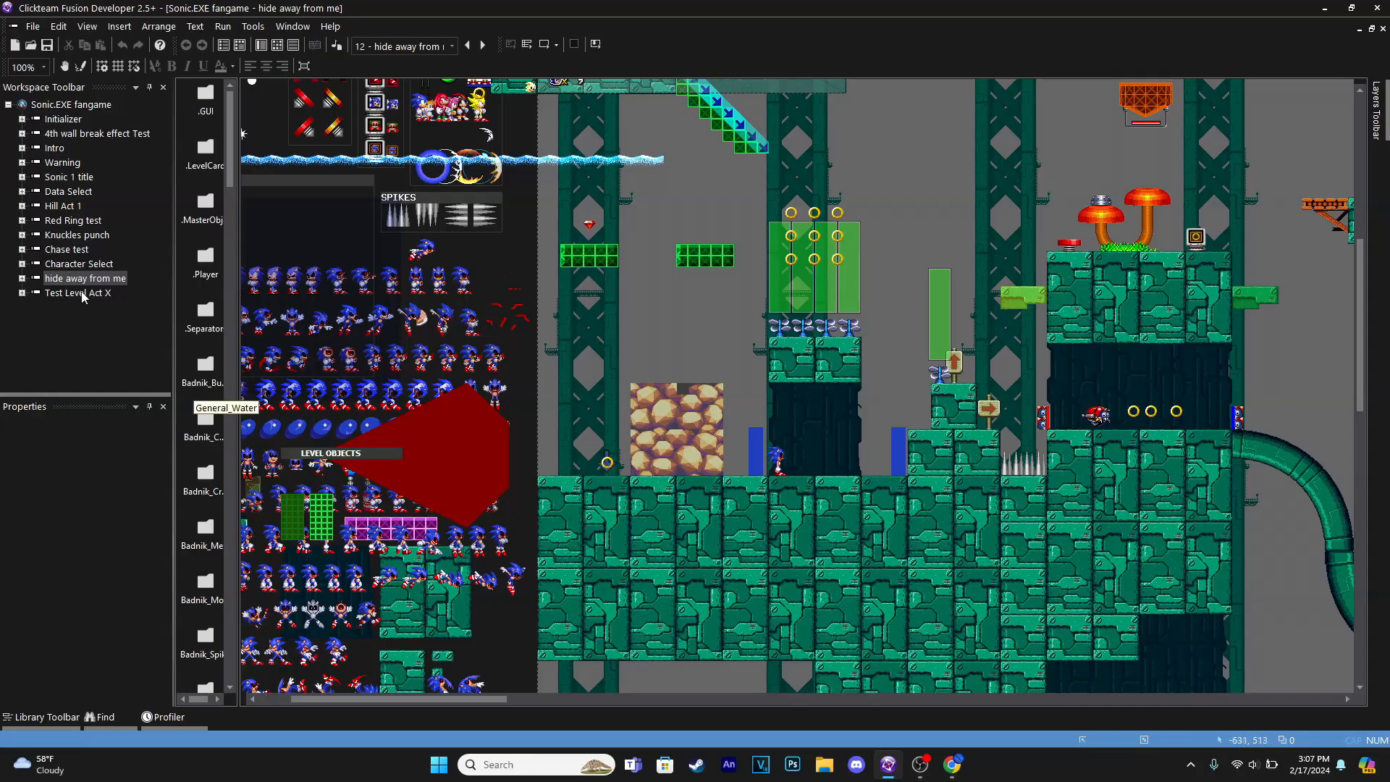
Duplicate the Test Level Act X frame and name the copy Hide and Seek Act 2
{"action": "left_click", "coordinate": [79, 293]}
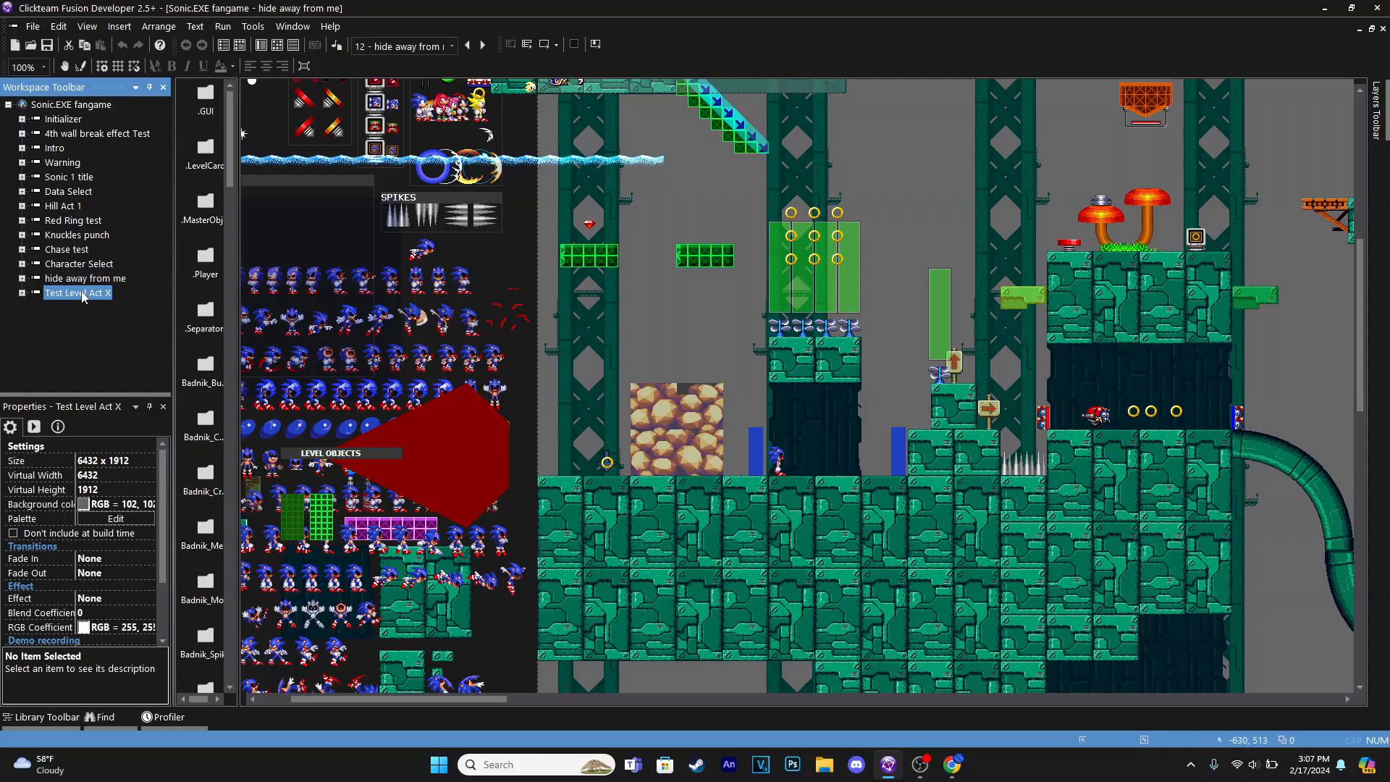
{"action": "key", "text": "ctrl+c"}
{"action": "key", "text": "ctrl+v"}
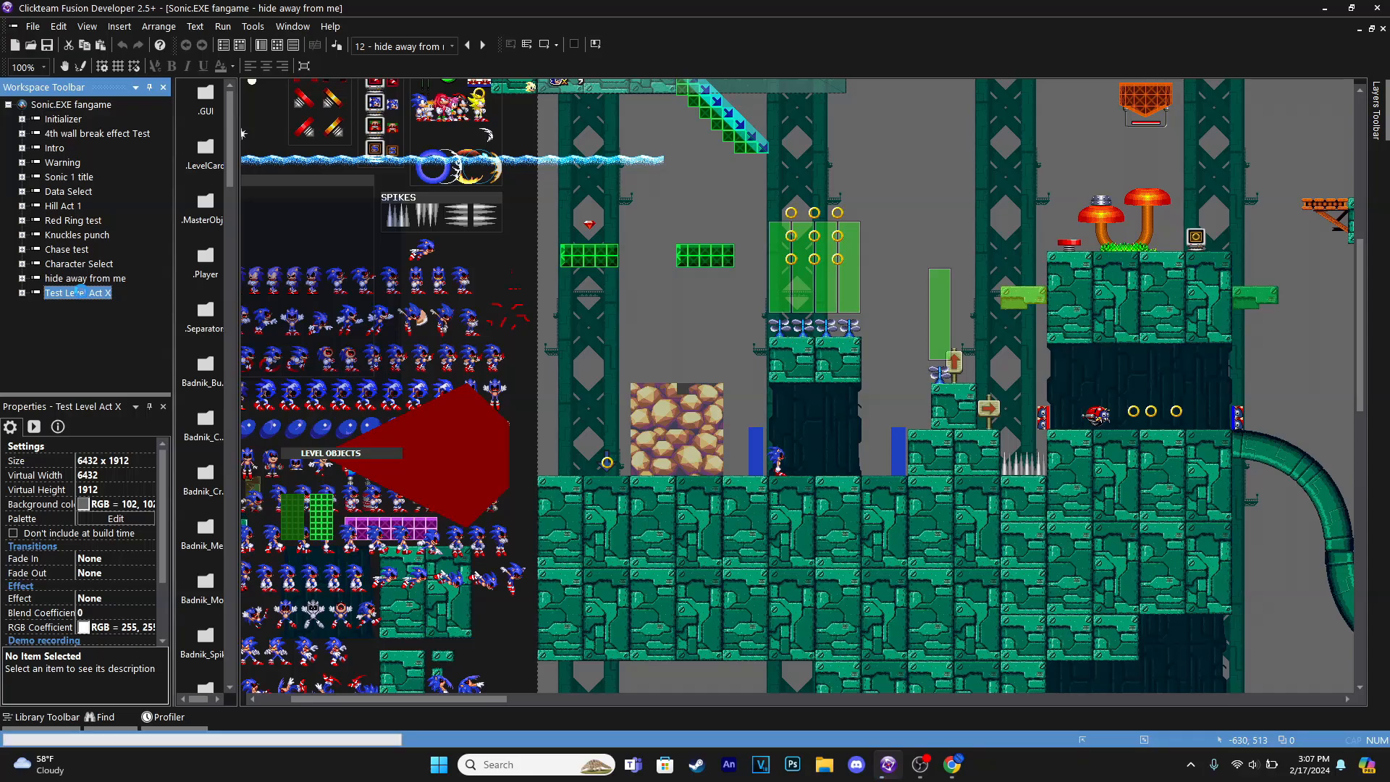
{"action": "right_click", "coordinate": [79, 293]}
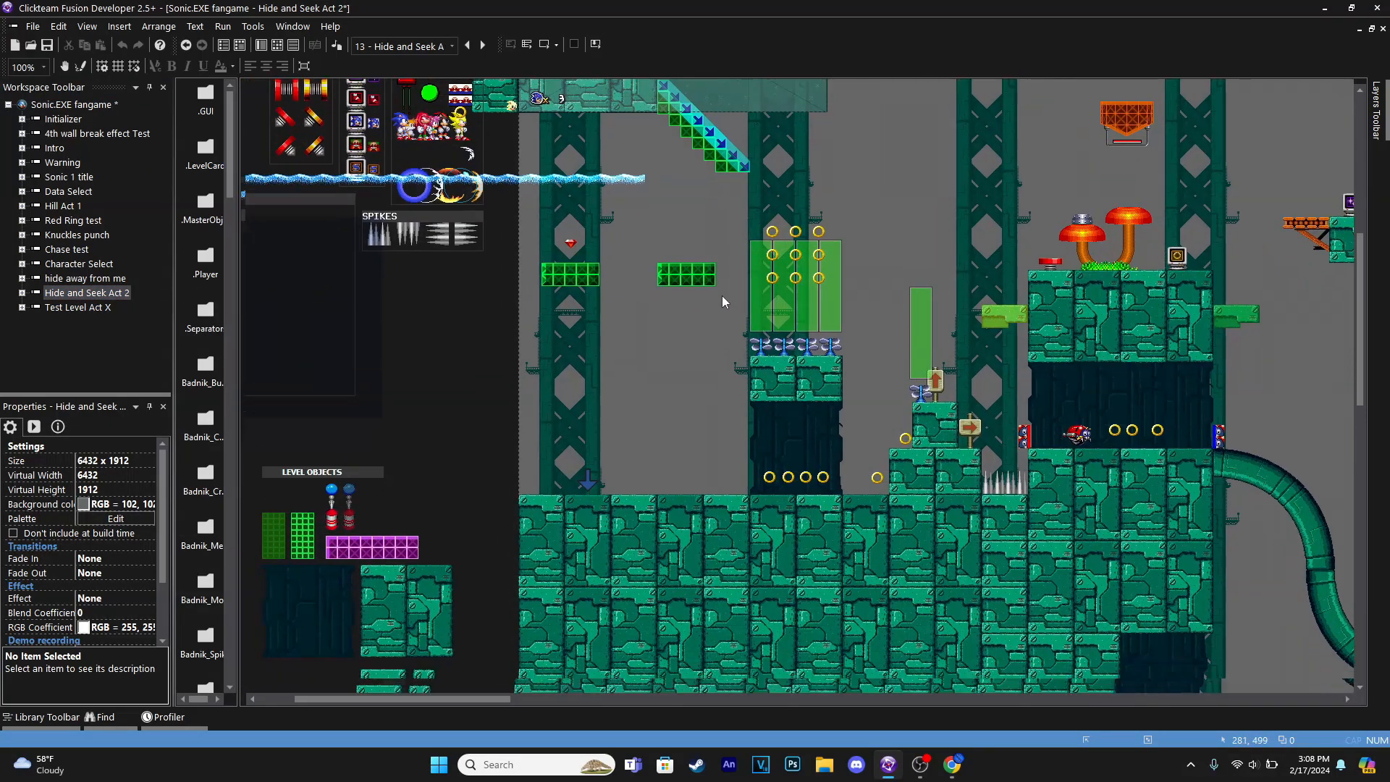
View the layout of the hide away from me frame for comparison and return to the Hide and Seek Act 2 frame
{"action": "middle_click_drag", "start_coordinate": [723, 296], "coordinate": [710, 288]}
{"action": "middle_click_drag", "start_coordinate": [992, 454], "coordinate": [832, 433]}
{"action": "double_click", "coordinate": [60, 280]}
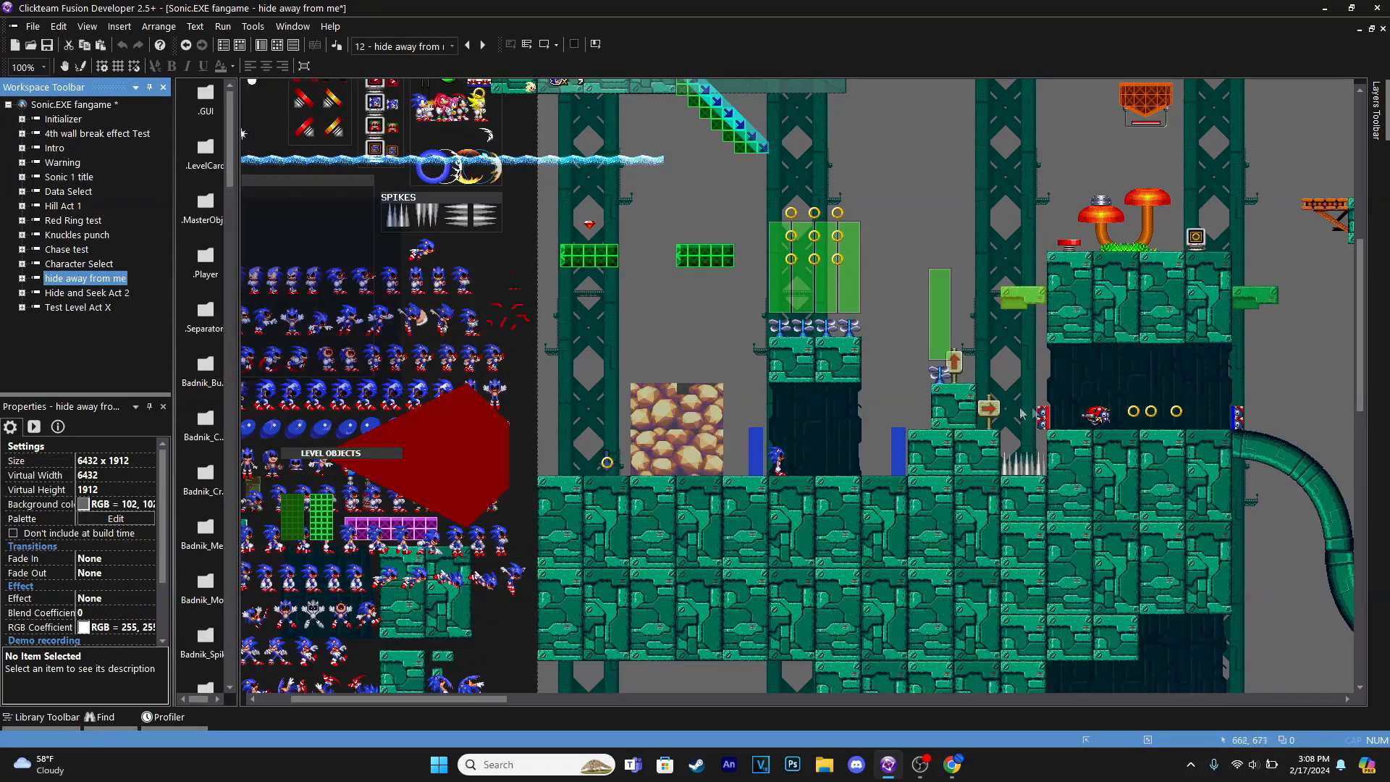
{"action": "left_click", "coordinate": [98, 294]}
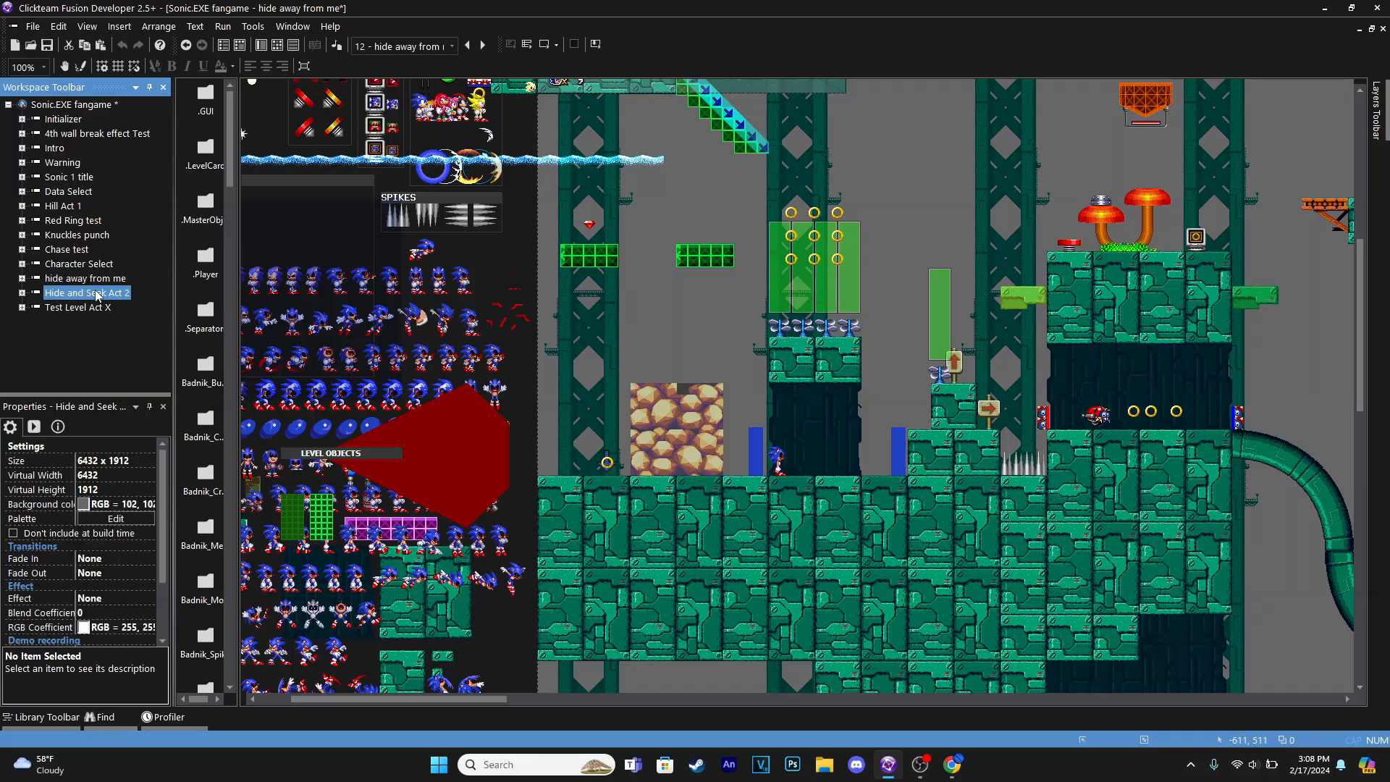
{"action": "double_click", "coordinate": [97, 296]}
{"action": "scroll", "coordinate": [507, 359], "scroll_direction": "right", "scroll_amount": 2}
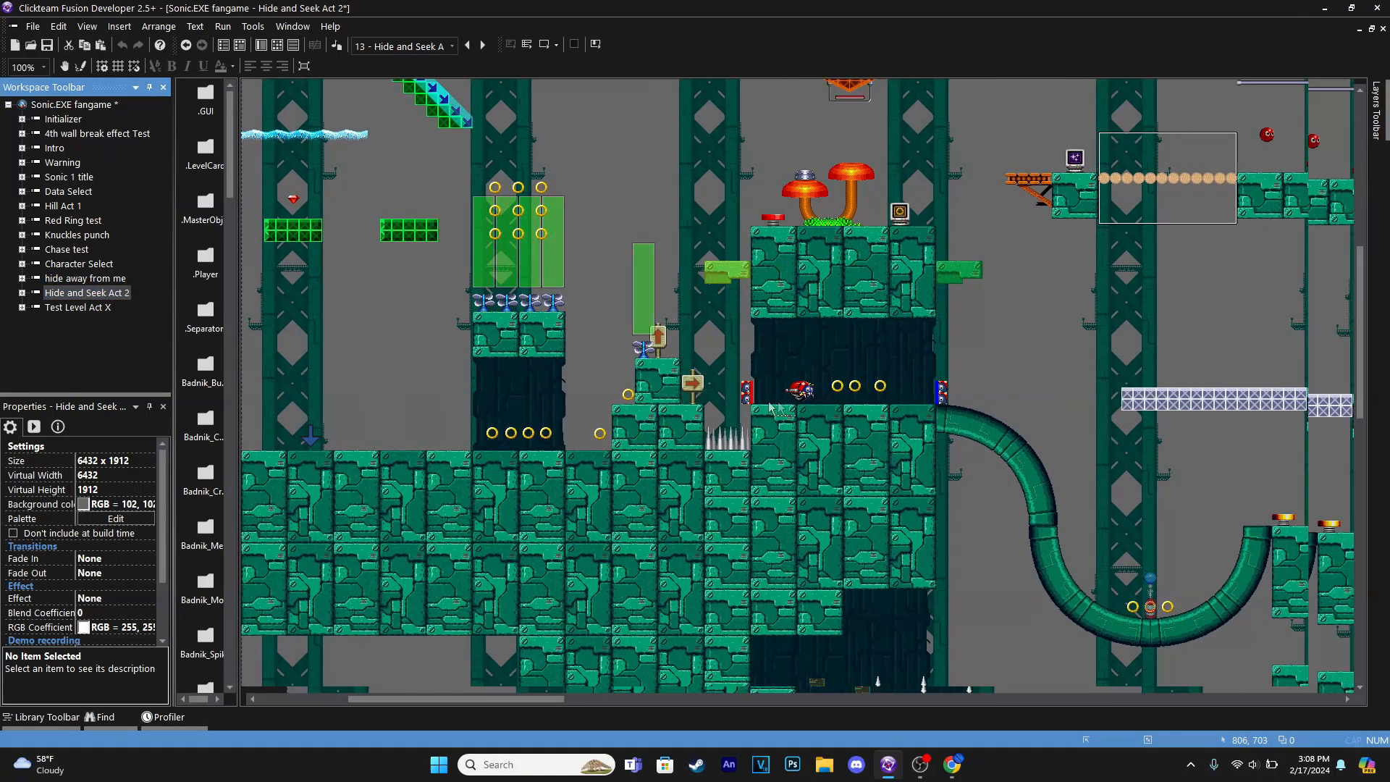
Delete the three stepped green level blocks standing in front of the spikes
{"action": "left_click_drag", "start_coordinate": [583, 353], "coordinate": [1195, 448]}
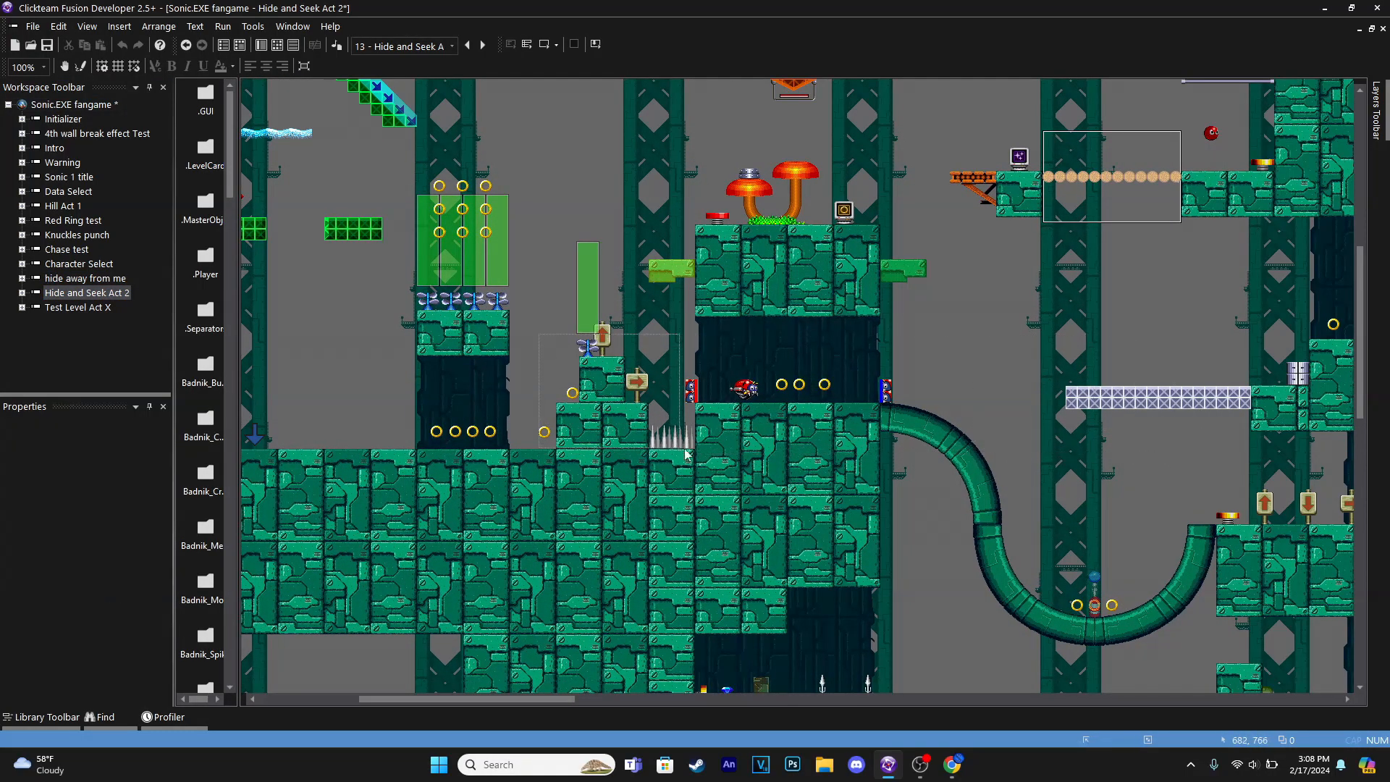
{"action": "left_click_drag", "start_coordinate": [686, 455], "coordinate": [706, 455]}
{"action": "left_click", "coordinate": [588, 433]}
{"action": "key", "text": "Delete"}
{"action": "left_click", "coordinate": [620, 430]}
{"action": "key", "text": "Delete"}
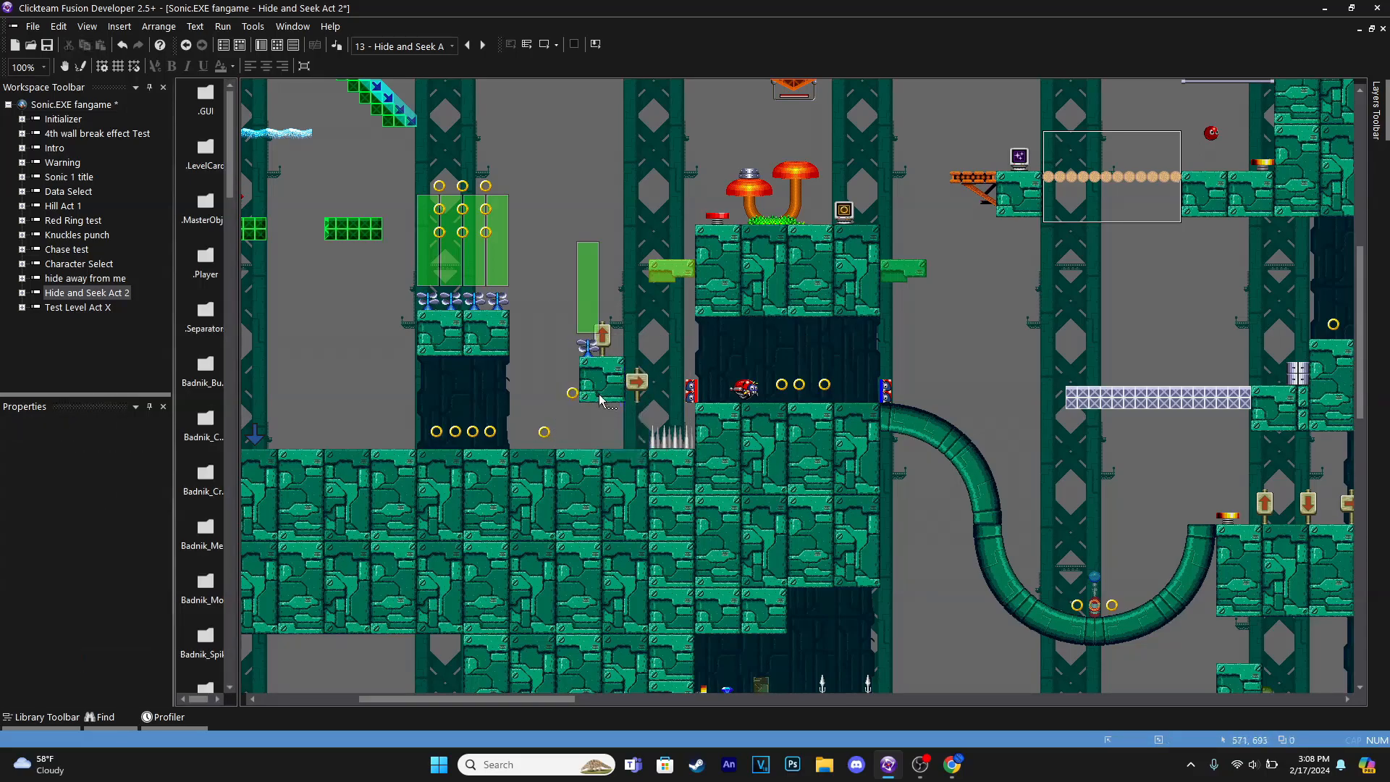
{"action": "left_click", "coordinate": [600, 395]}
{"action": "key", "text": "Delete"}
Delete the spikes at the foot of the MotoBug tunnel wall
{"action": "left_click", "coordinate": [662, 439]}
{"action": "key", "text": "Delete"}
{"action": "left_click", "coordinate": [684, 439]}
{"action": "key", "text": "Delete"}
{"action": "left_click", "coordinate": [749, 443]}
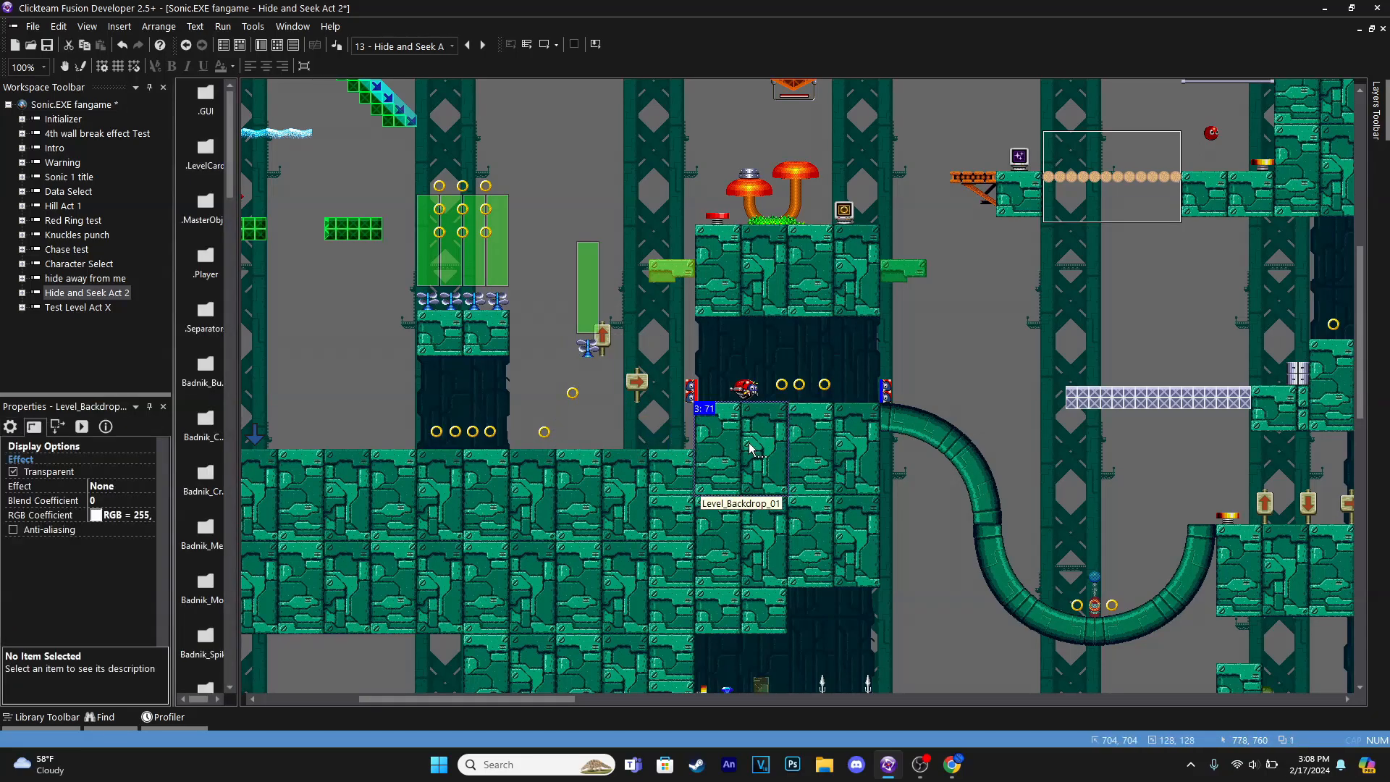
Delete the two loose rings between the dark alcove and the MotoBug tunnel
{"action": "left_click", "coordinate": [547, 432]}
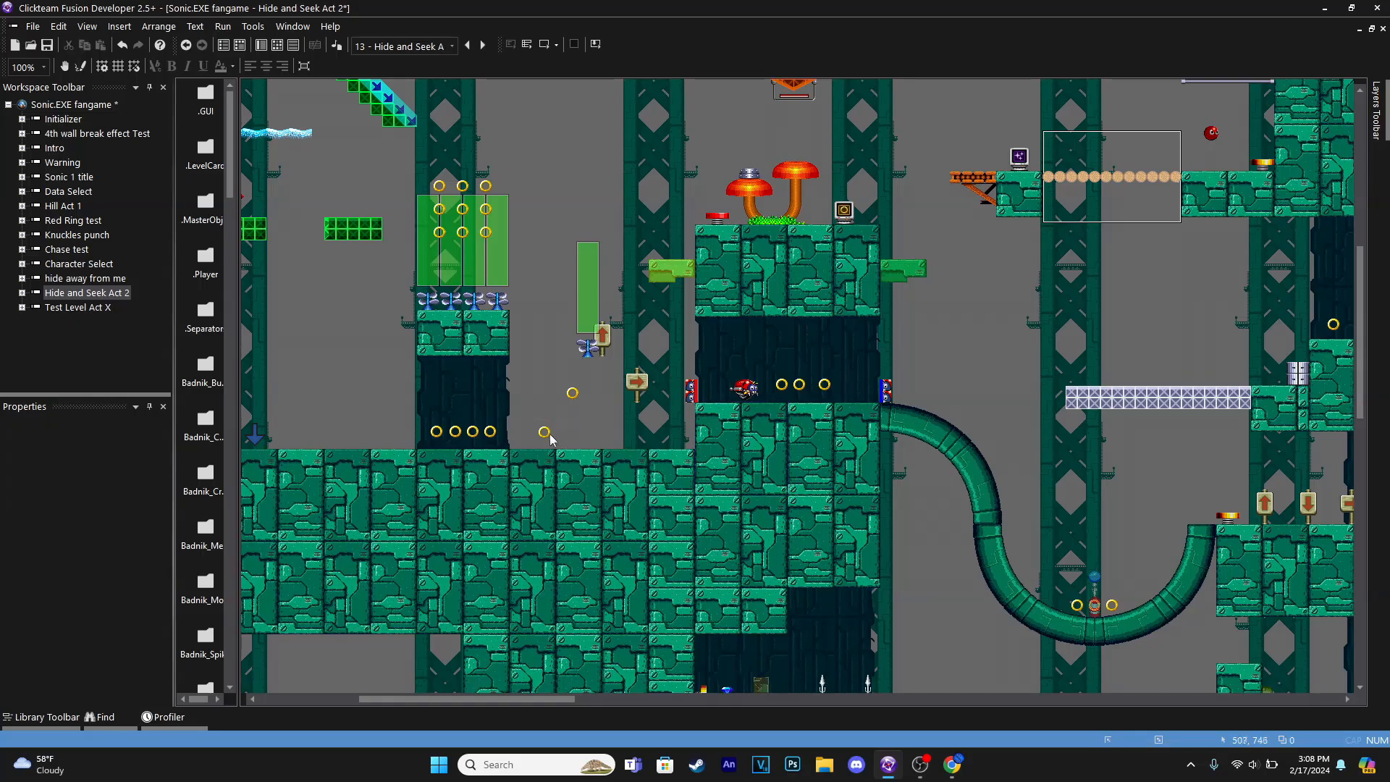
{"action": "left_click", "coordinate": [548, 433]}
{"action": "key", "text": "Delete"}
{"action": "left_click", "coordinate": [571, 394]}
{"action": "key", "text": "Delete"}
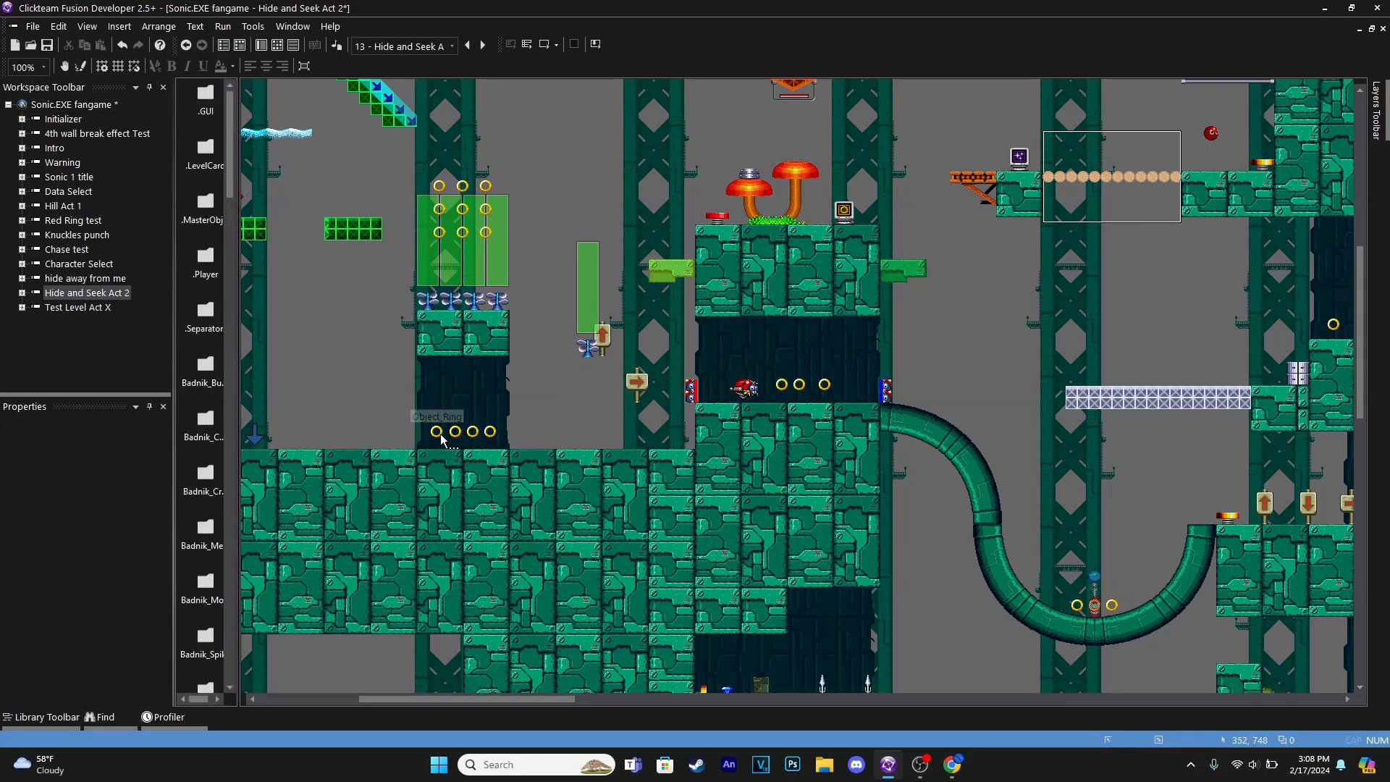
Move the first ring of the alcove row to the start of the level at about X 90, Y 742
{"action": "left_click", "coordinate": [438, 434]}
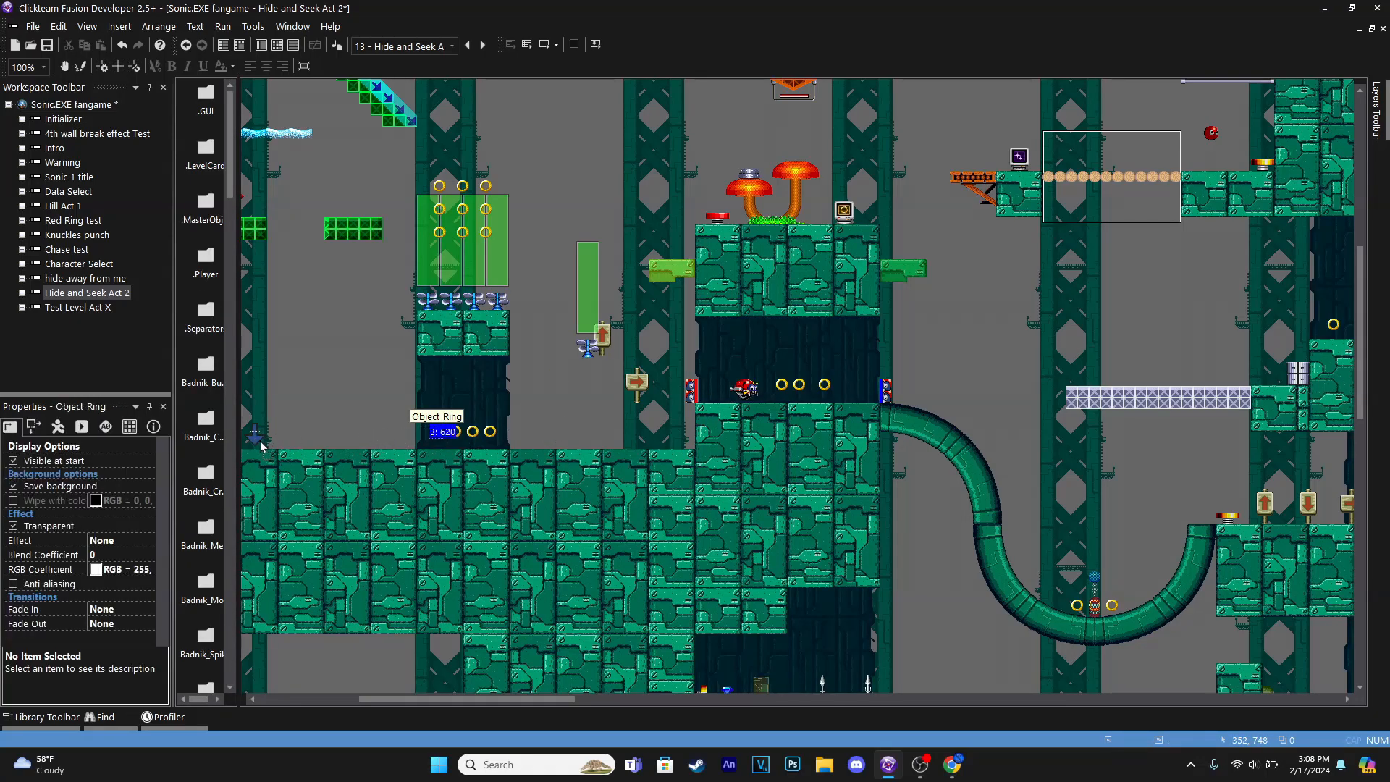
{"action": "left_click_drag", "start_coordinate": [260, 441], "coordinate": [258, 436]}
{"action": "middle_click_drag", "start_coordinate": [320, 417], "coordinate": [454, 411]}
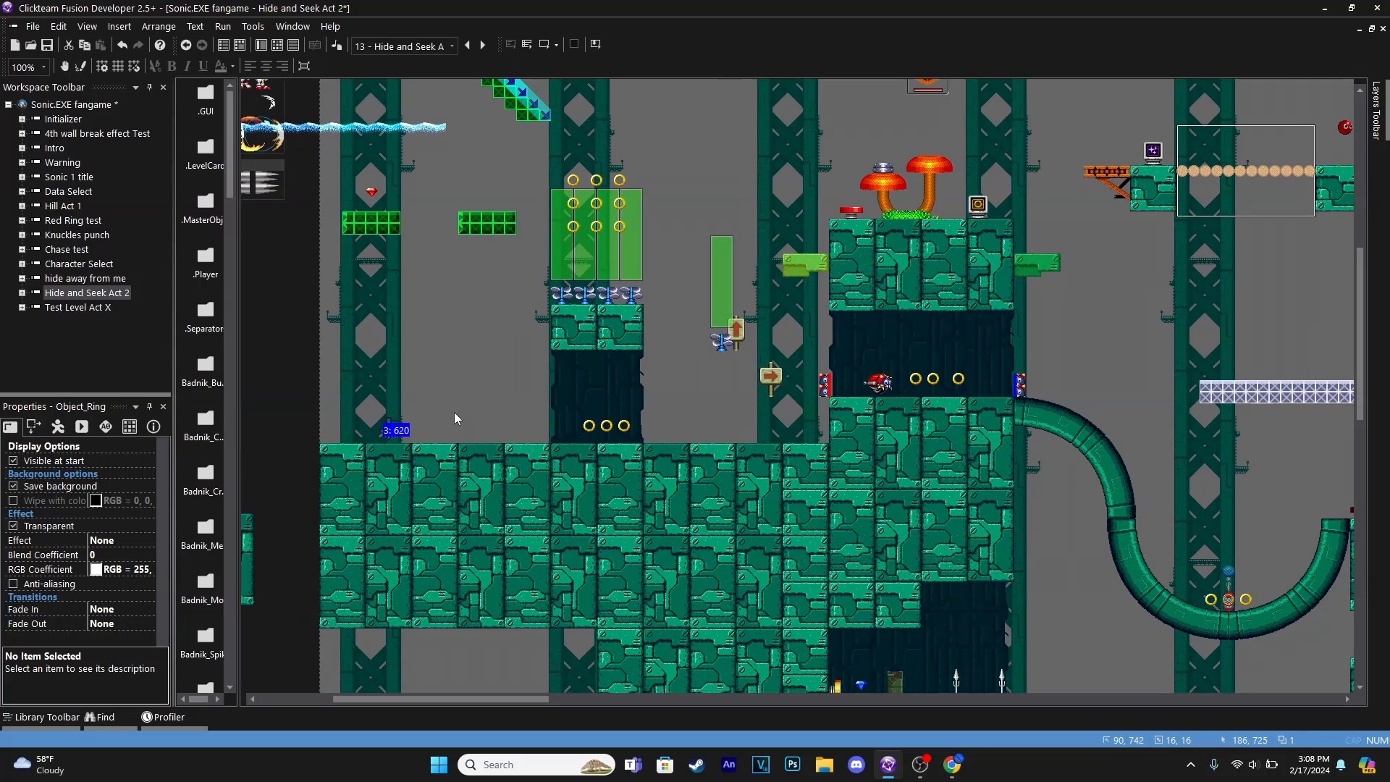
Delete the three remaining rings inside the dark alcove
{"action": "left_click", "coordinate": [587, 428]}
{"action": "key", "text": "Delete"}
{"action": "key", "text": "ctrl+z"}
{"action": "left_click", "coordinate": [593, 430]}
{"action": "key", "text": "Delete"}
{"action": "left_click", "coordinate": [610, 432]}
{"action": "key", "text": "Delete"}
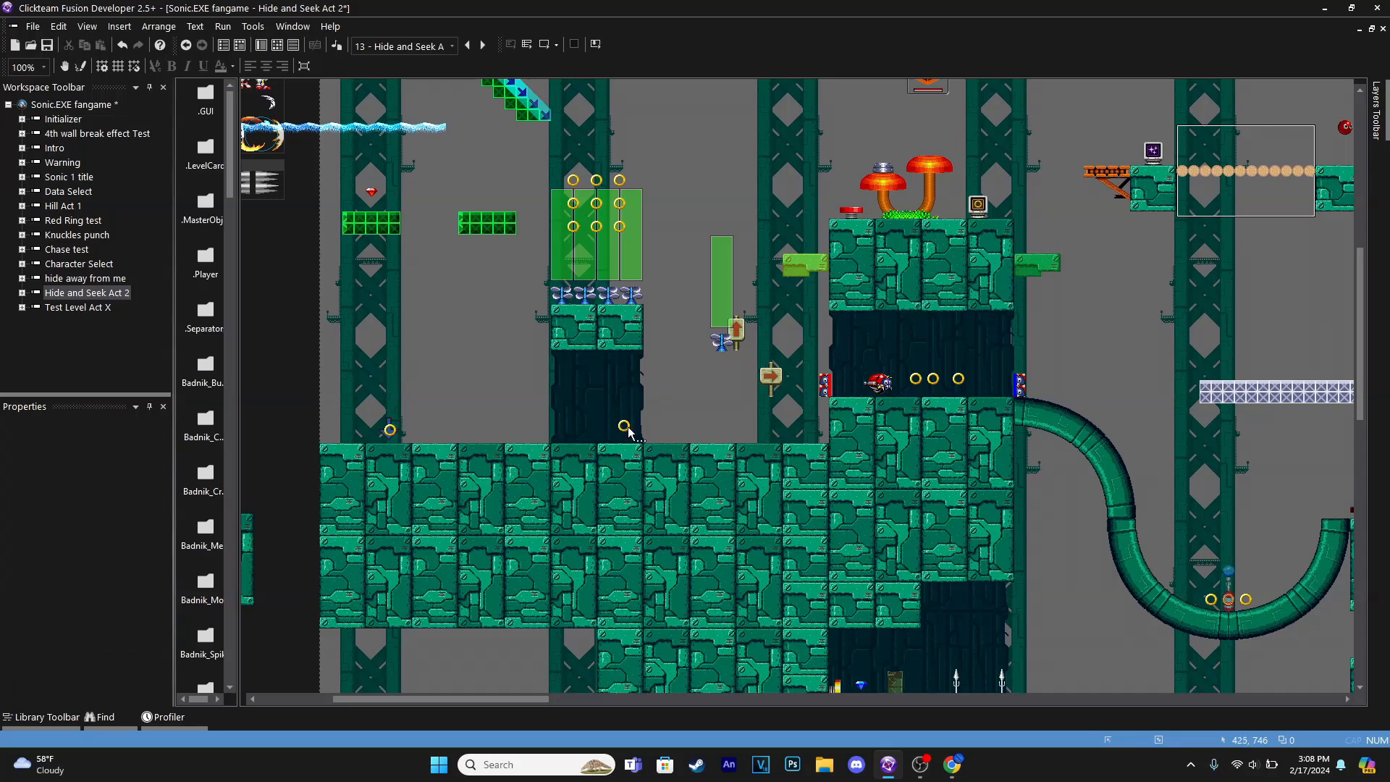
{"action": "key", "text": "Delete"}
Delete the lone fan with its green air zone, the up-arrow sign and the right-arrow sign before the MotoBug tunnel
{"action": "left_click", "coordinate": [723, 340]}
{"action": "key", "text": "Delete"}
{"action": "left_click", "coordinate": [732, 327]}
{"action": "key", "text": "Delete"}
{"action": "left_click", "coordinate": [771, 376]}
{"action": "key", "text": "Delete"}
{"action": "middle_click_drag", "start_coordinate": [562, 371], "coordinate": [837, 373]}
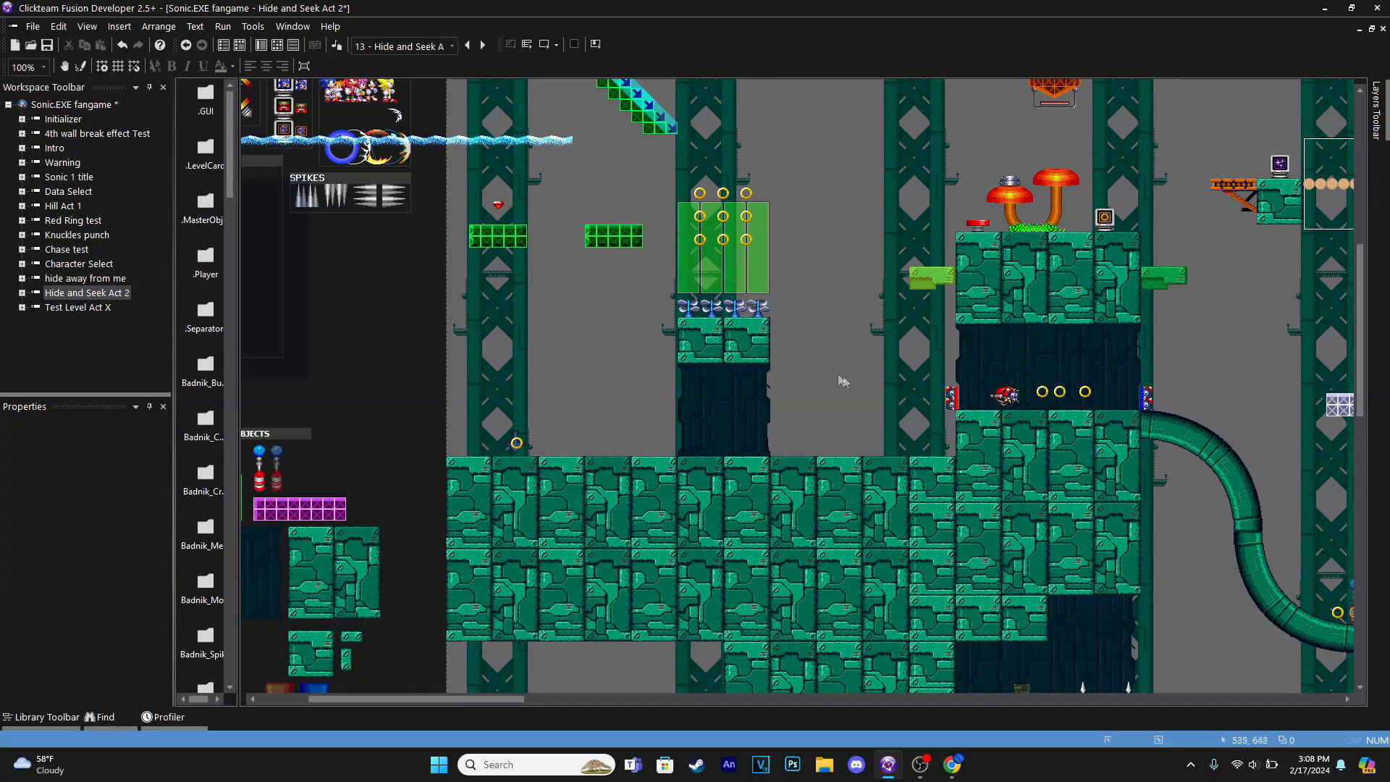
Try moving the MotoBug's right limit marker inward to the last ring in the tunnel, and undo the move
{"action": "middle_click_drag", "start_coordinate": [1056, 413], "coordinate": [798, 407]}
{"action": "left_click", "coordinate": [746, 389]}
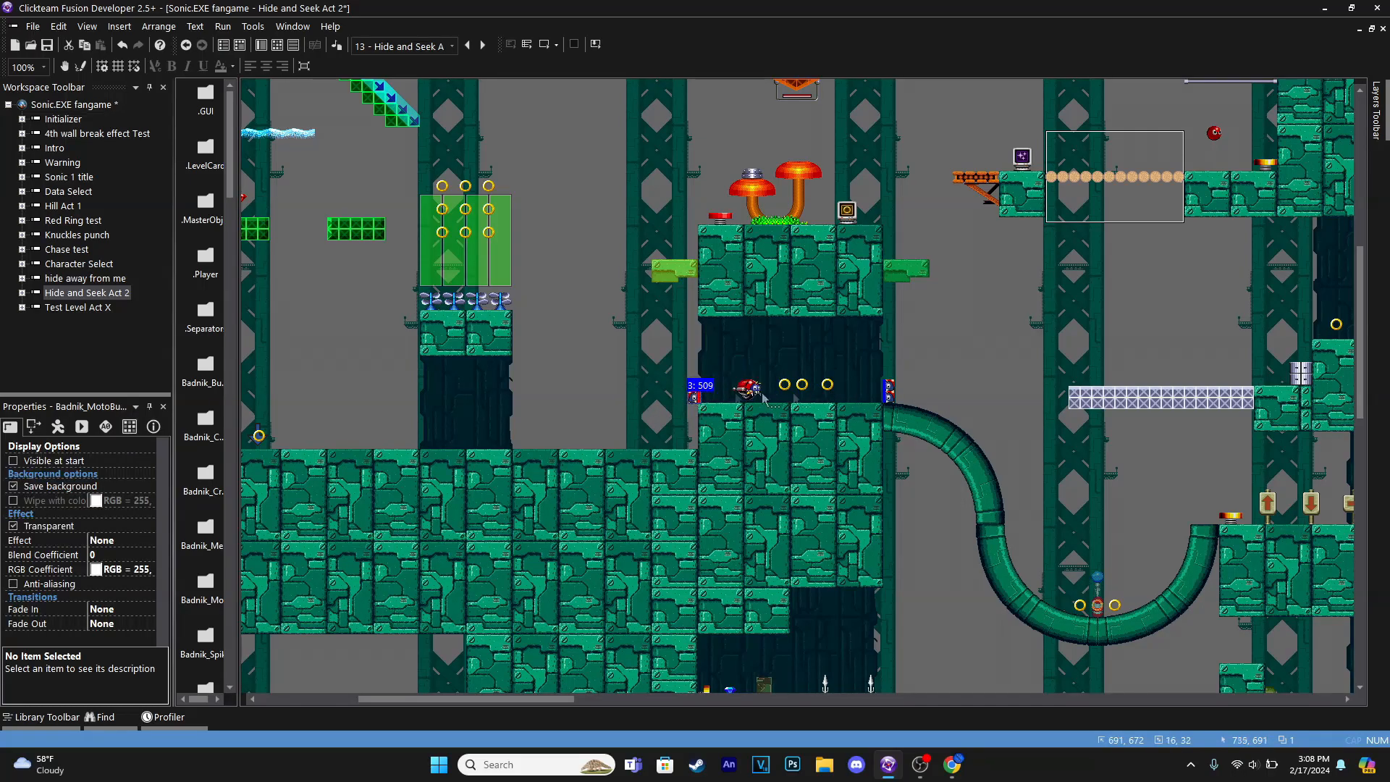
{"action": "left_click", "coordinate": [890, 395]}
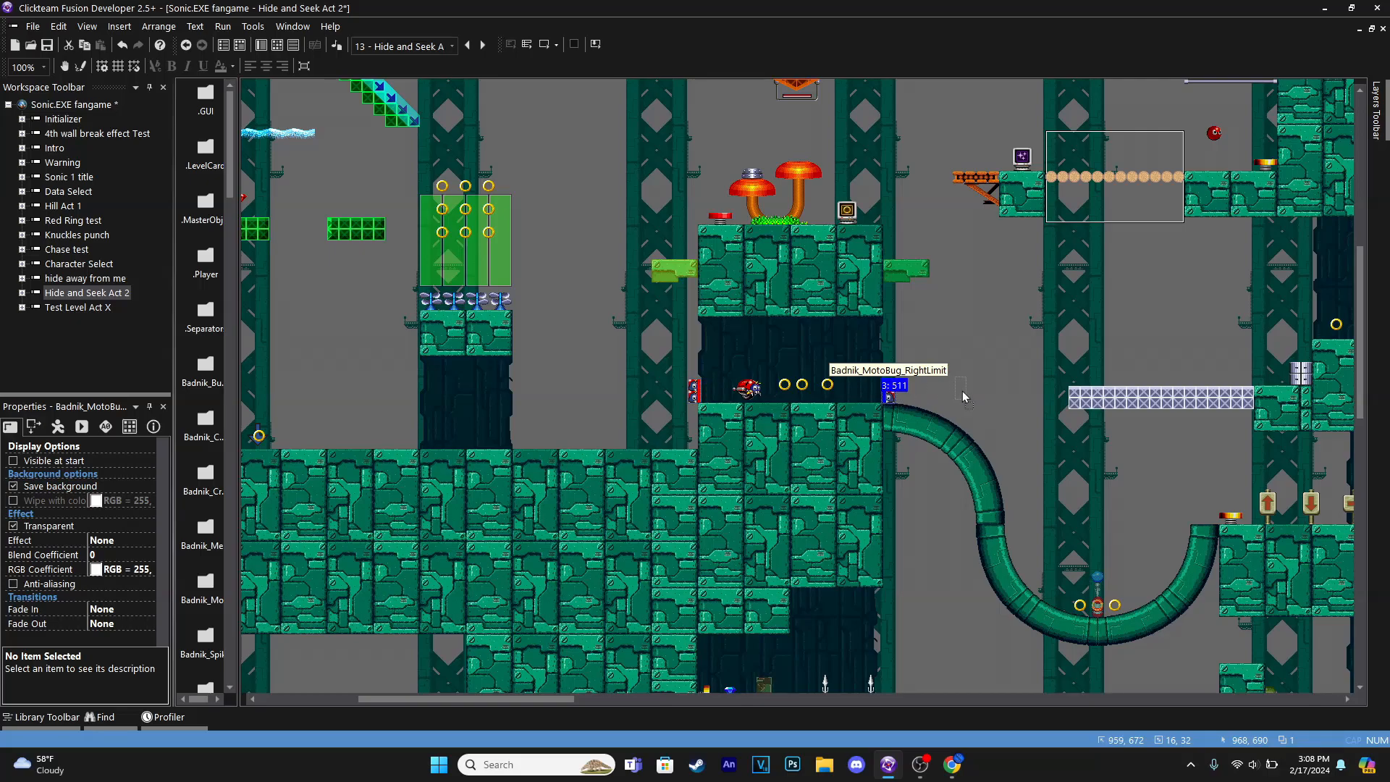
{"action": "left_click_drag", "start_coordinate": [885, 397], "coordinate": [808, 401]}
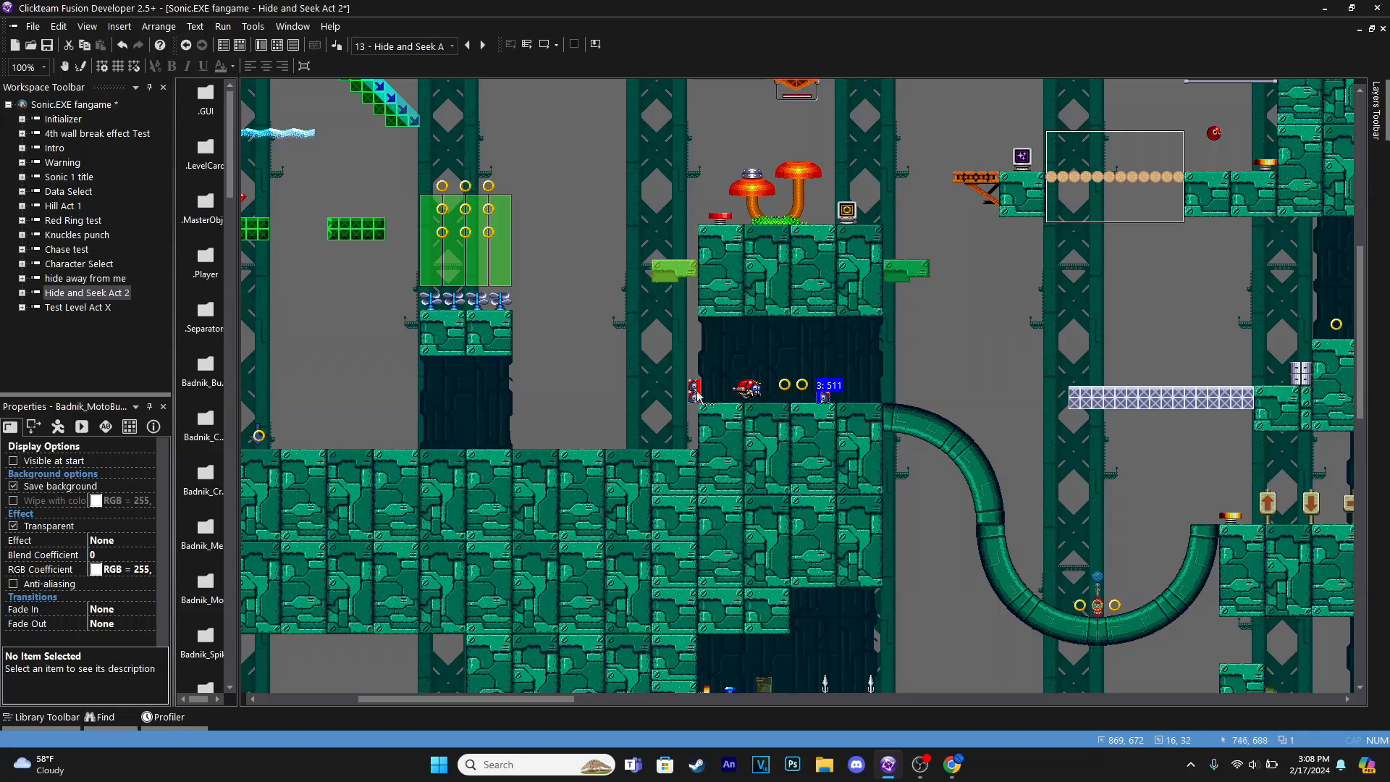
{"action": "key", "text": "ctrl+z"}
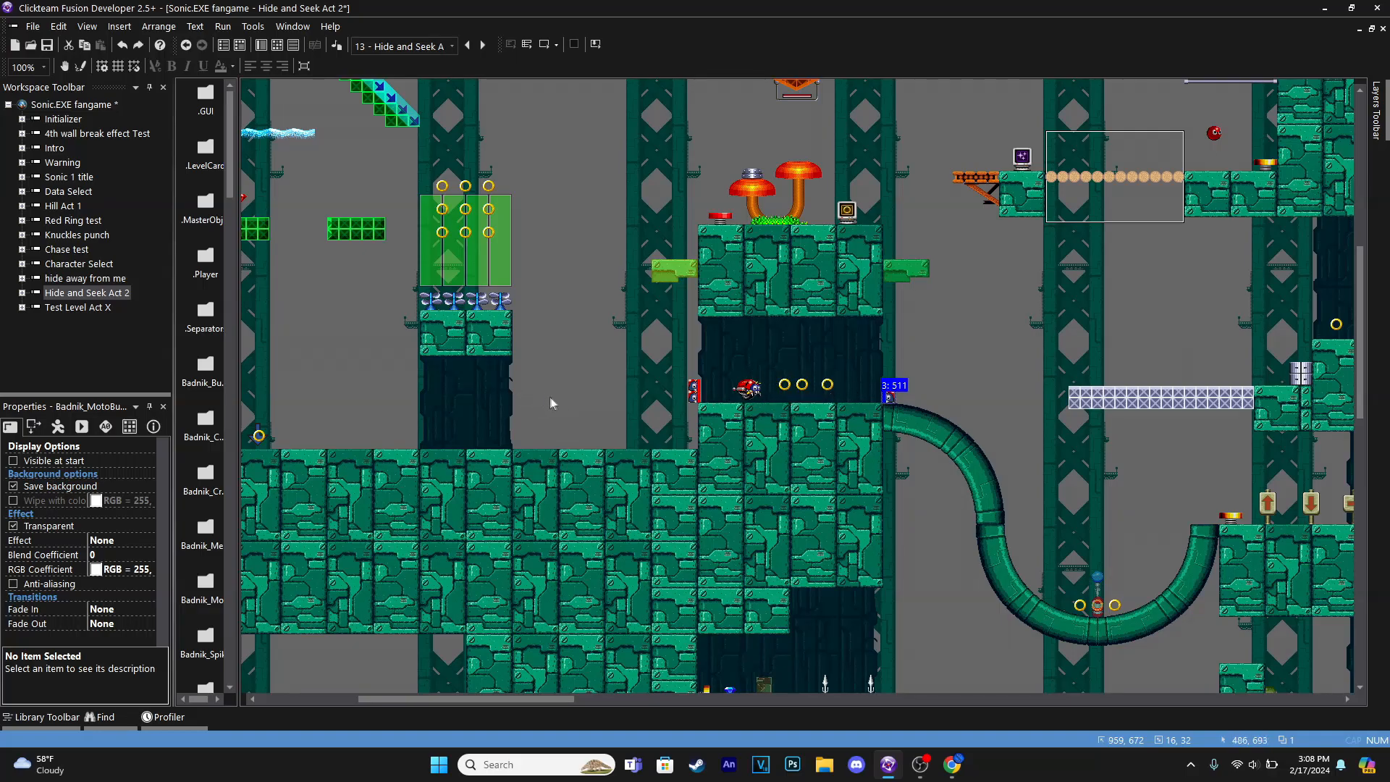
Insert a new Active object near the level start, in the open gap left of the dark alcove, at about X 161, Y 651
{"action": "left_click", "coordinate": [567, 403]}
{"action": "middle_click_drag", "start_coordinate": [481, 388], "coordinate": [783, 380]}
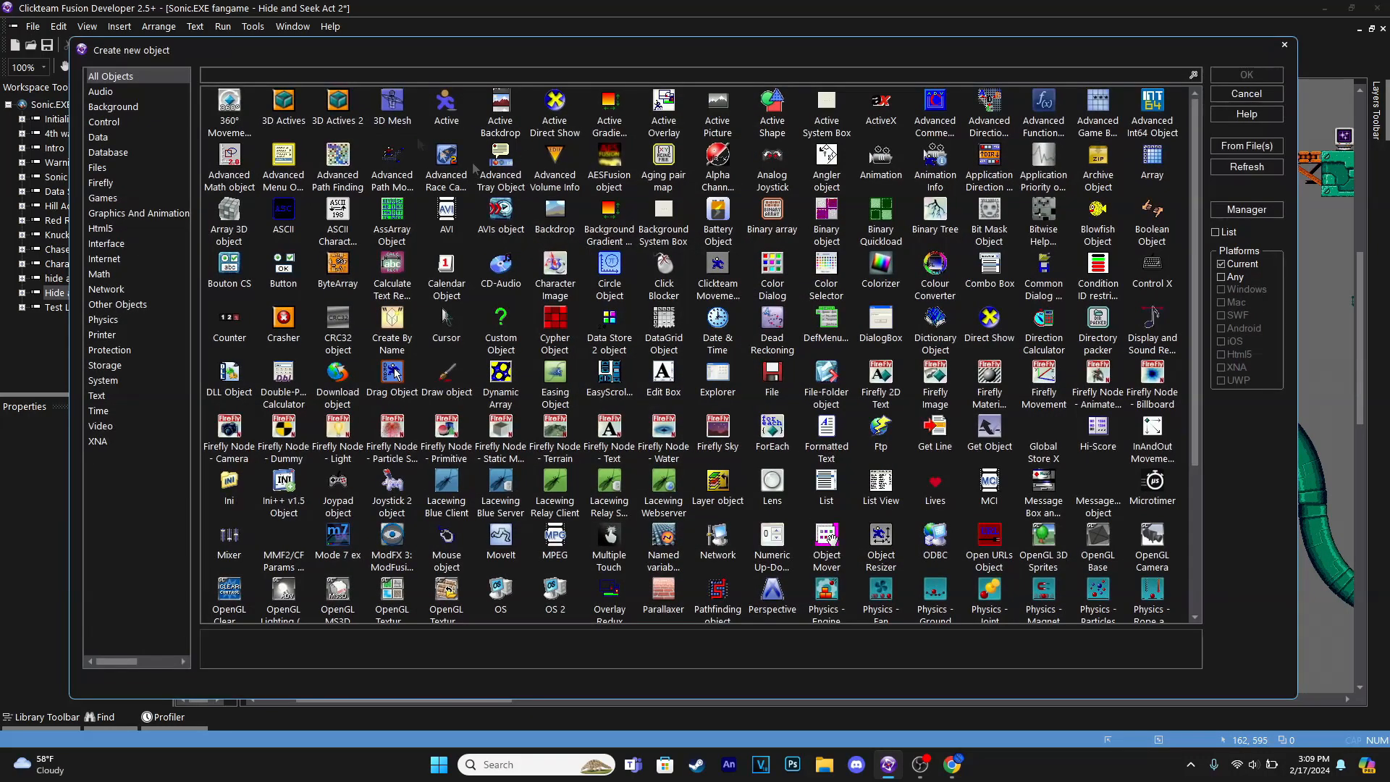
{"action": "double_click", "coordinate": [366, 161]}
{"action": "left_click", "coordinate": [630, 333]}
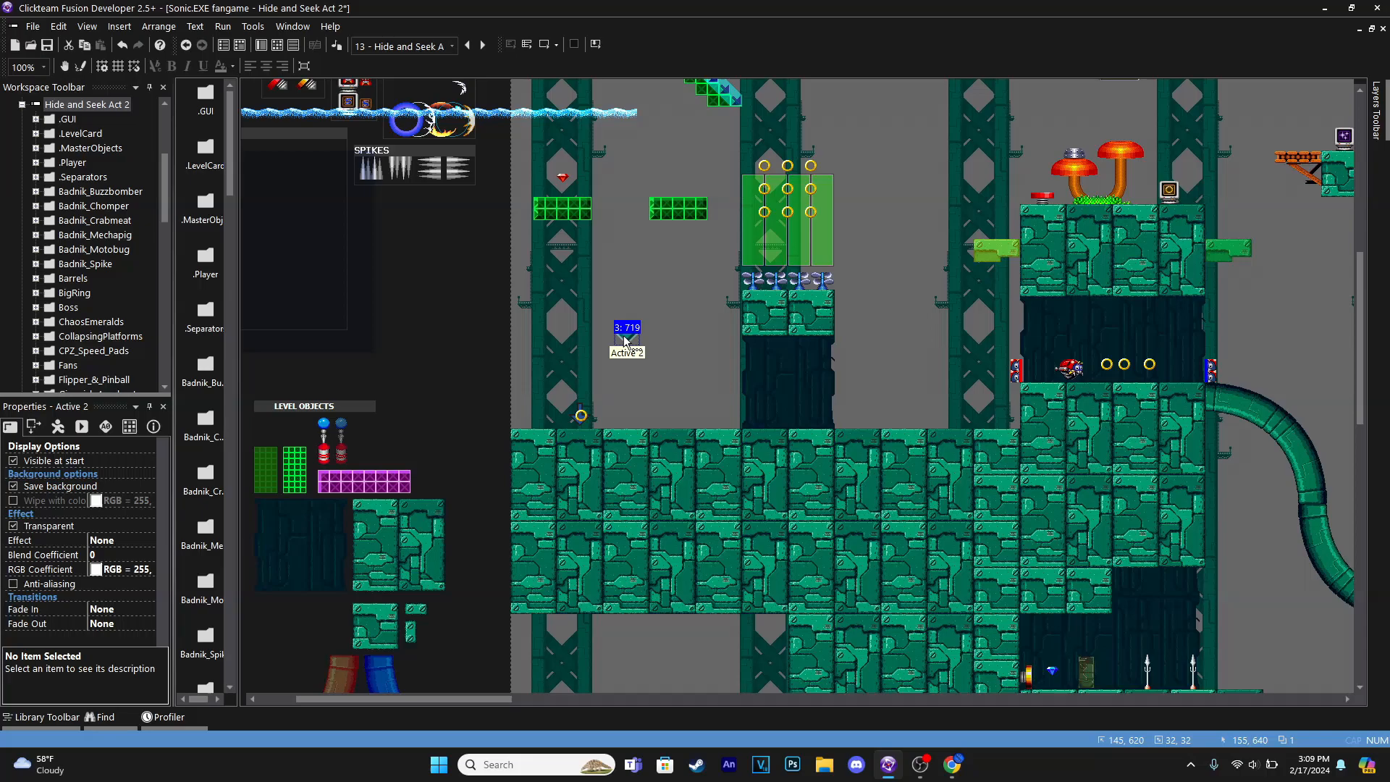
{"action": "left_click_drag", "start_coordinate": [627, 335], "coordinate": [656, 354]}
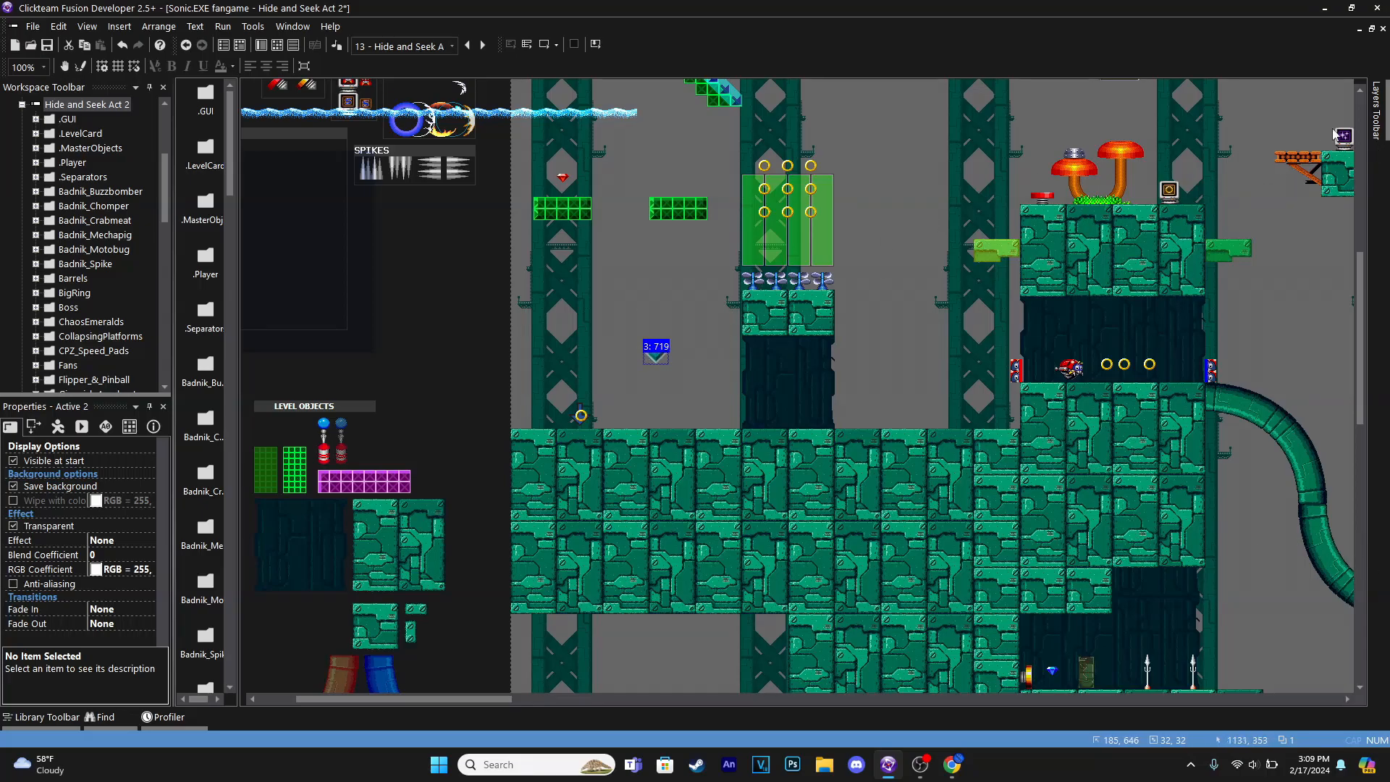
{"action": "mouse_move", "coordinate": [1378, 113]}
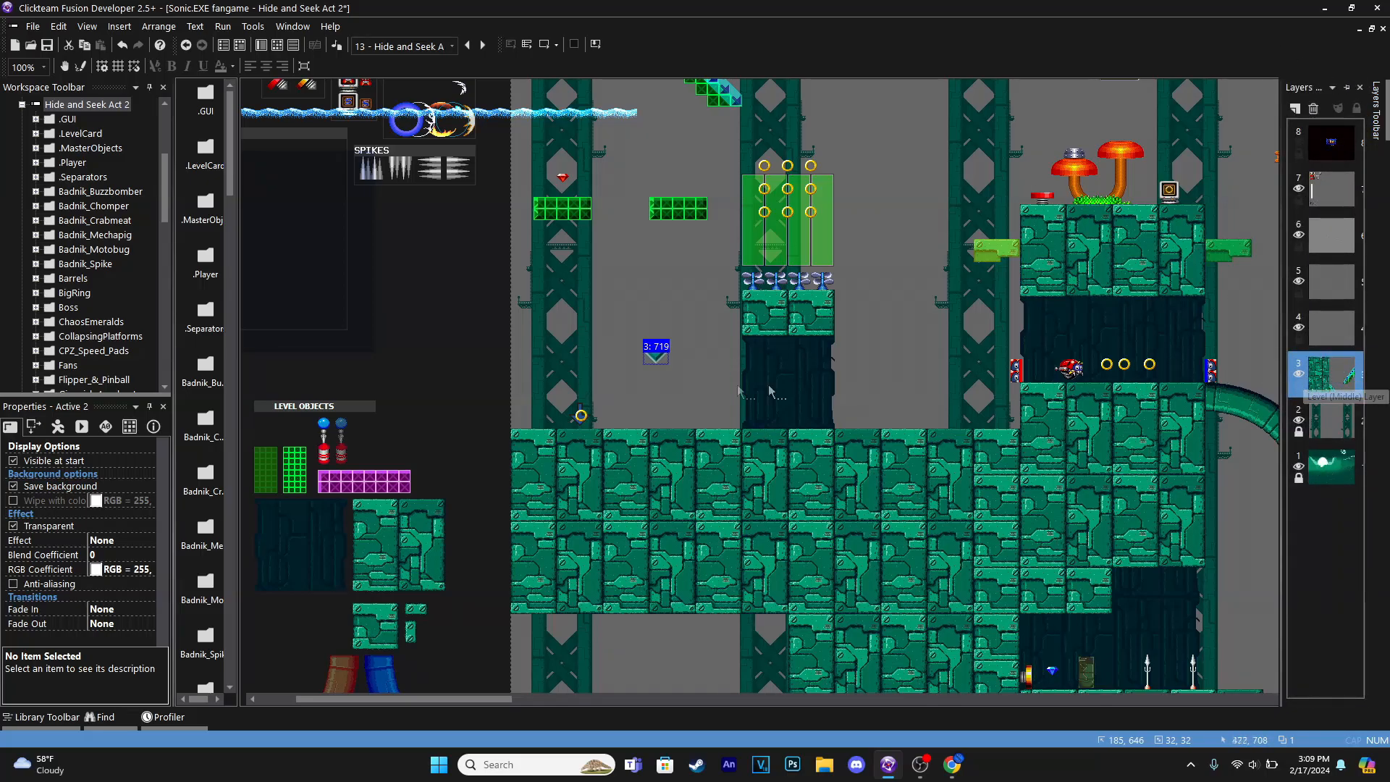
{"action": "left_click_drag", "start_coordinate": [656, 354], "coordinate": [639, 357]}
Copy the full golden rock image of the Tails hiding spot object in the "hide away from me" frame
{"action": "double_click", "coordinate": [638, 356]}
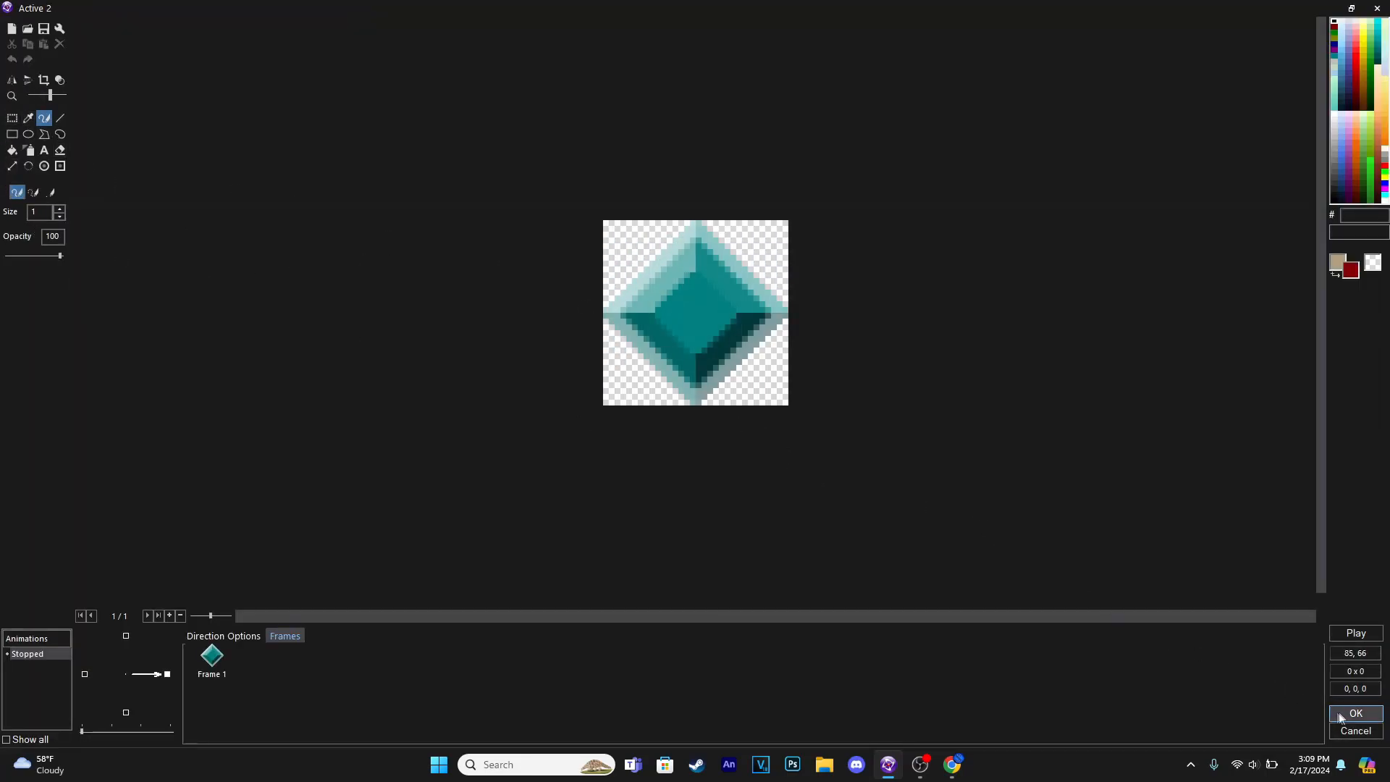
{"action": "left_click", "coordinate": [1338, 719]}
{"action": "left_click", "coordinate": [22, 106]}
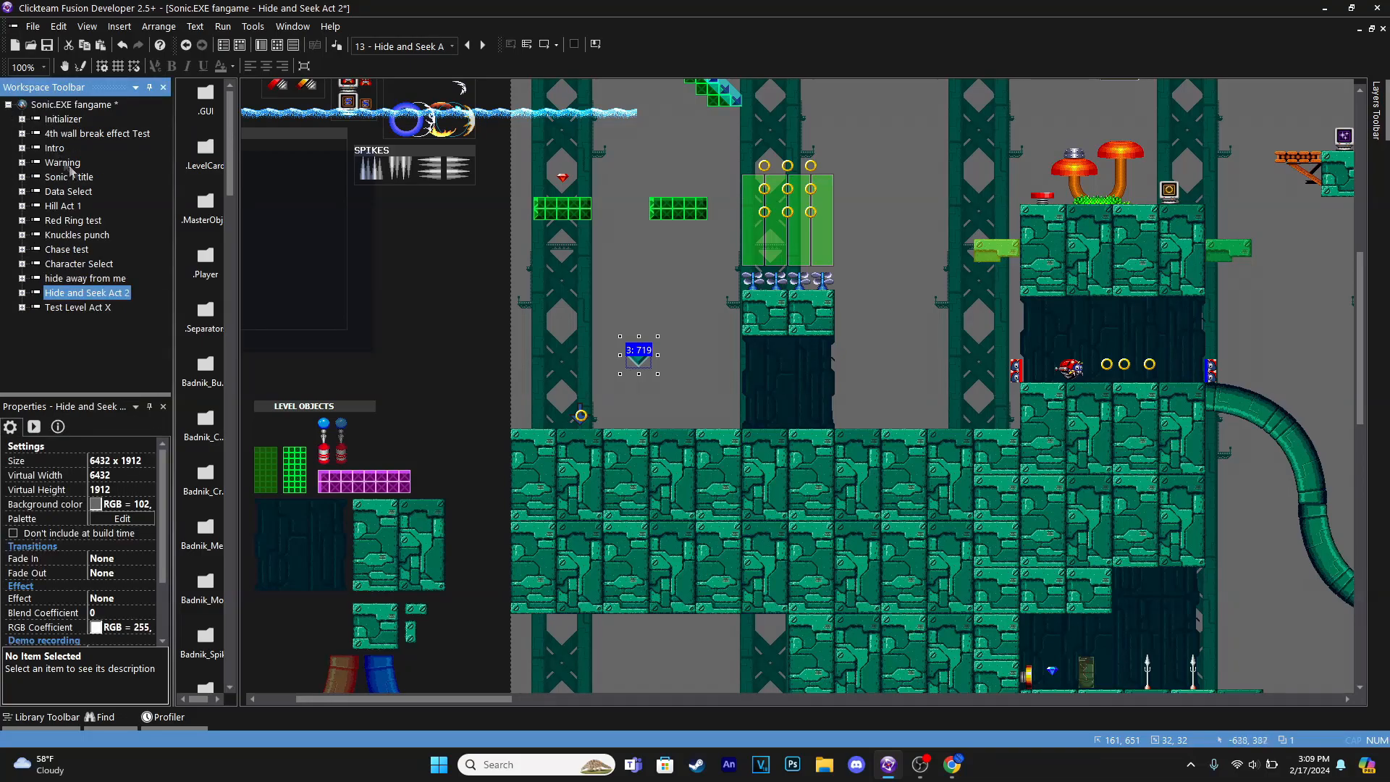
{"action": "double_click", "coordinate": [85, 278]}
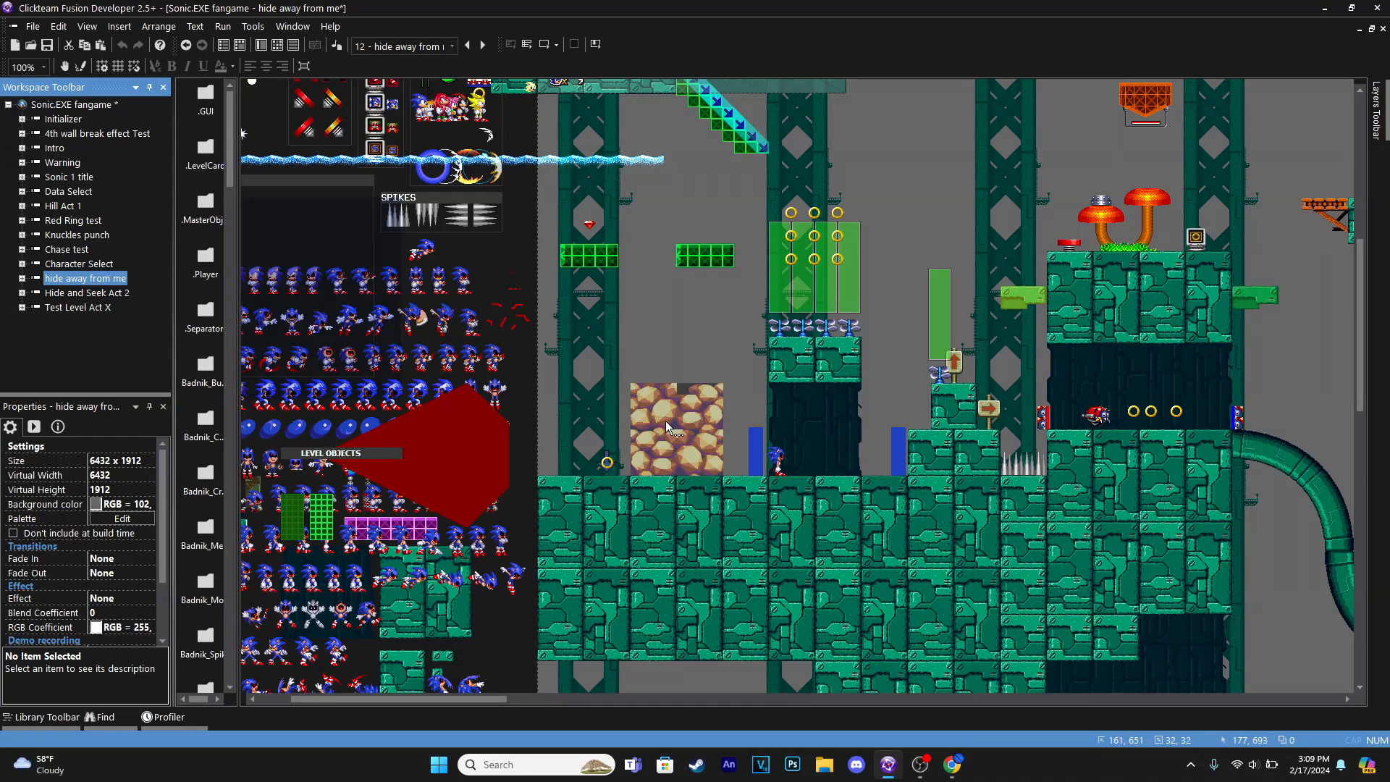
{"action": "double_click", "coordinate": [666, 422]}
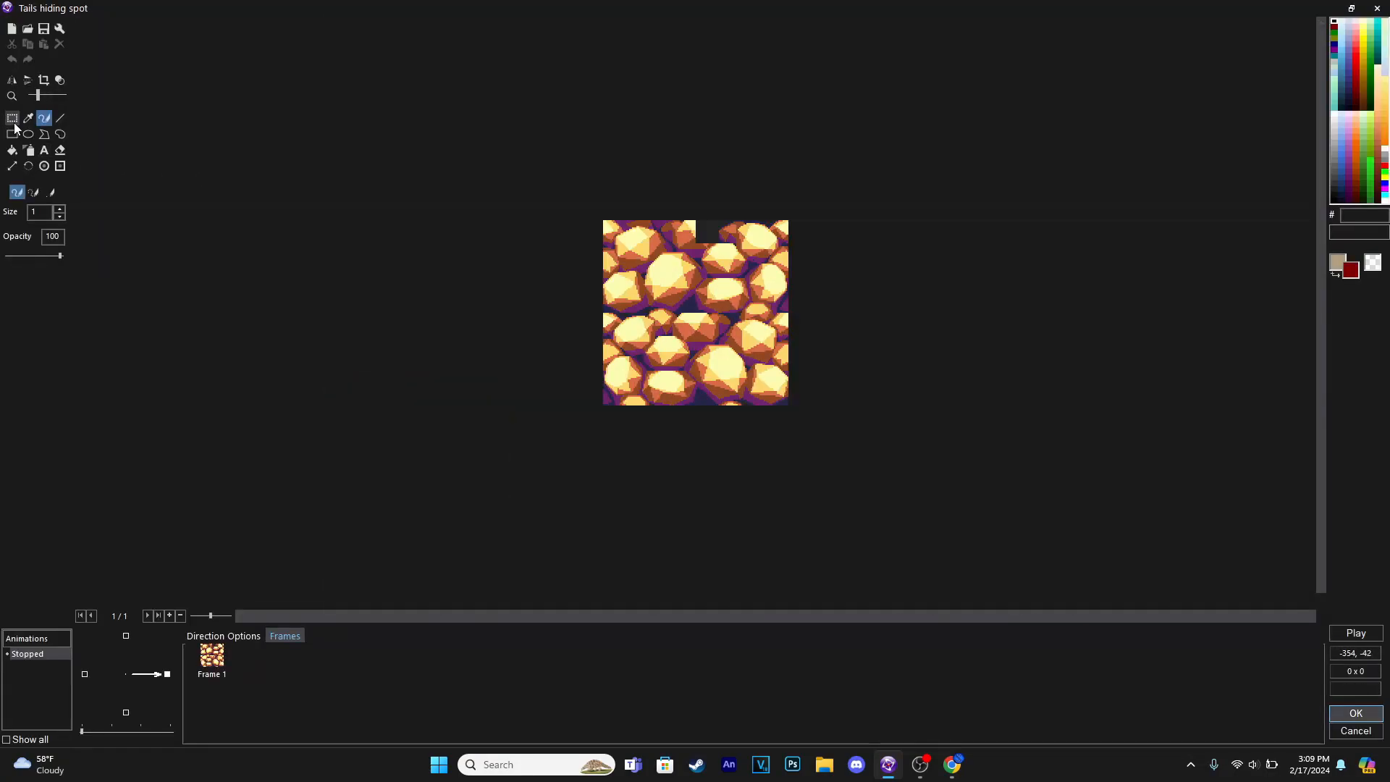
{"action": "left_click", "coordinate": [12, 118]}
{"action": "left_click_drag", "start_coordinate": [572, 161], "coordinate": [999, 478]}
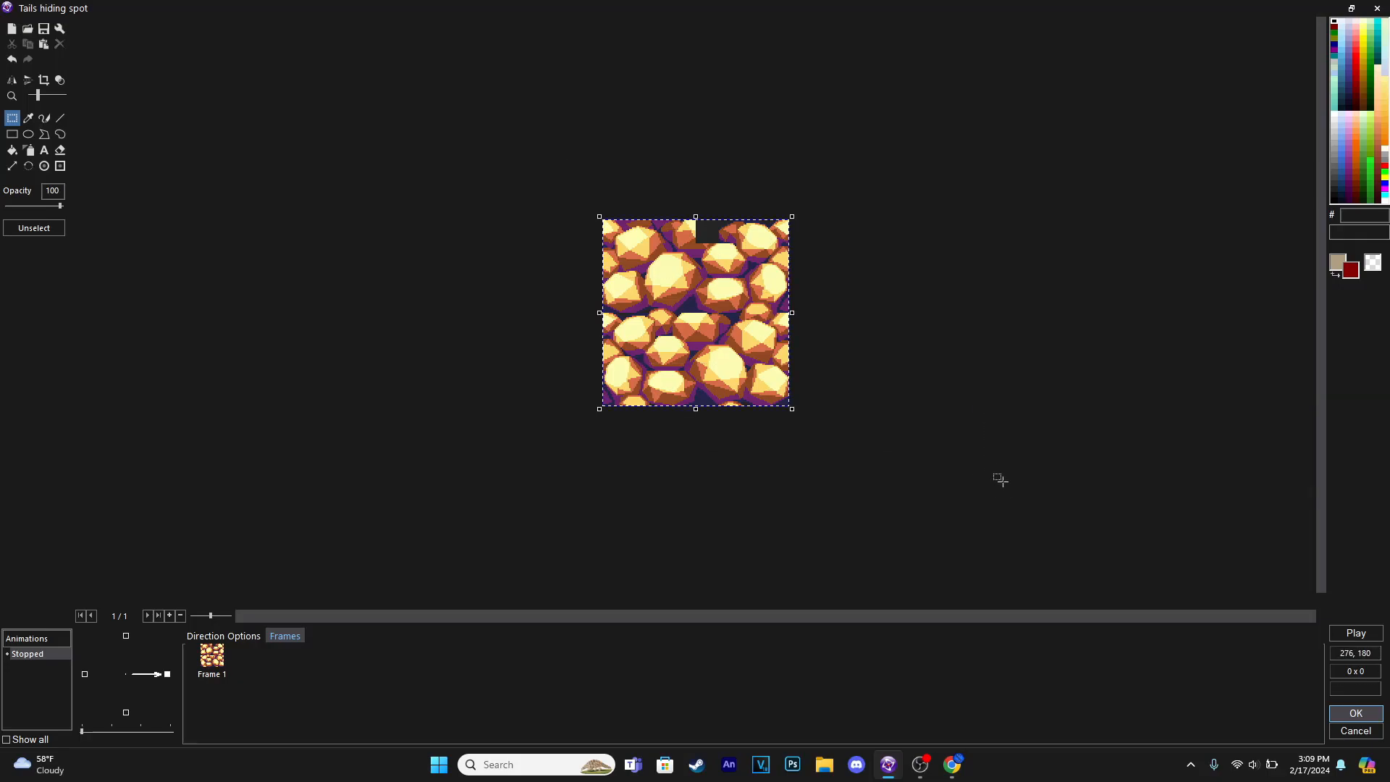
{"action": "left_click", "coordinate": [1357, 713]}
Replace the diamond image of the new Active object in the Hide and Seek Act 2 frame with the copied rock image
{"action": "left_click", "coordinate": [114, 293]}
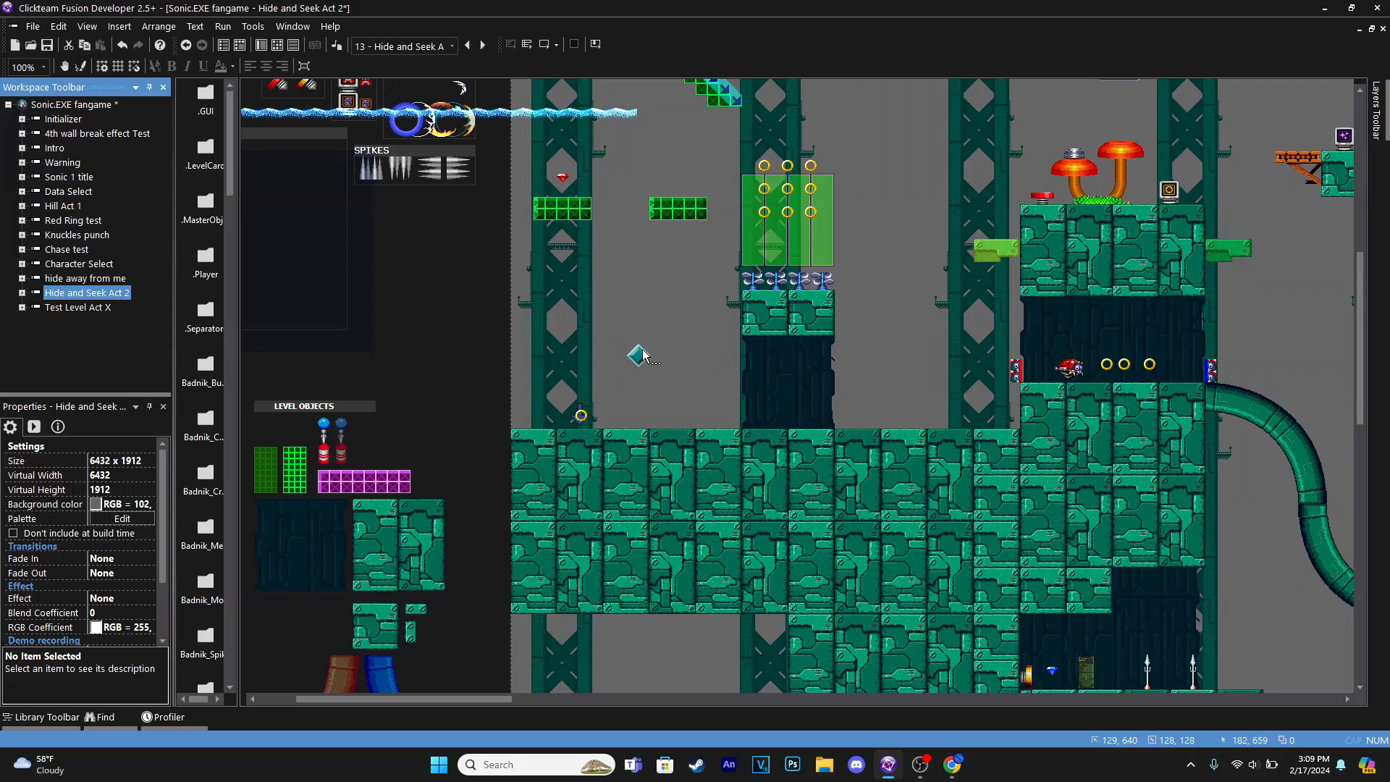
{"action": "double_click", "coordinate": [640, 354]}
{"action": "left_click", "coordinate": [12, 29]}
{"action": "key", "text": "ctrl+v"}
{"action": "left_click", "coordinate": [753, 418]}
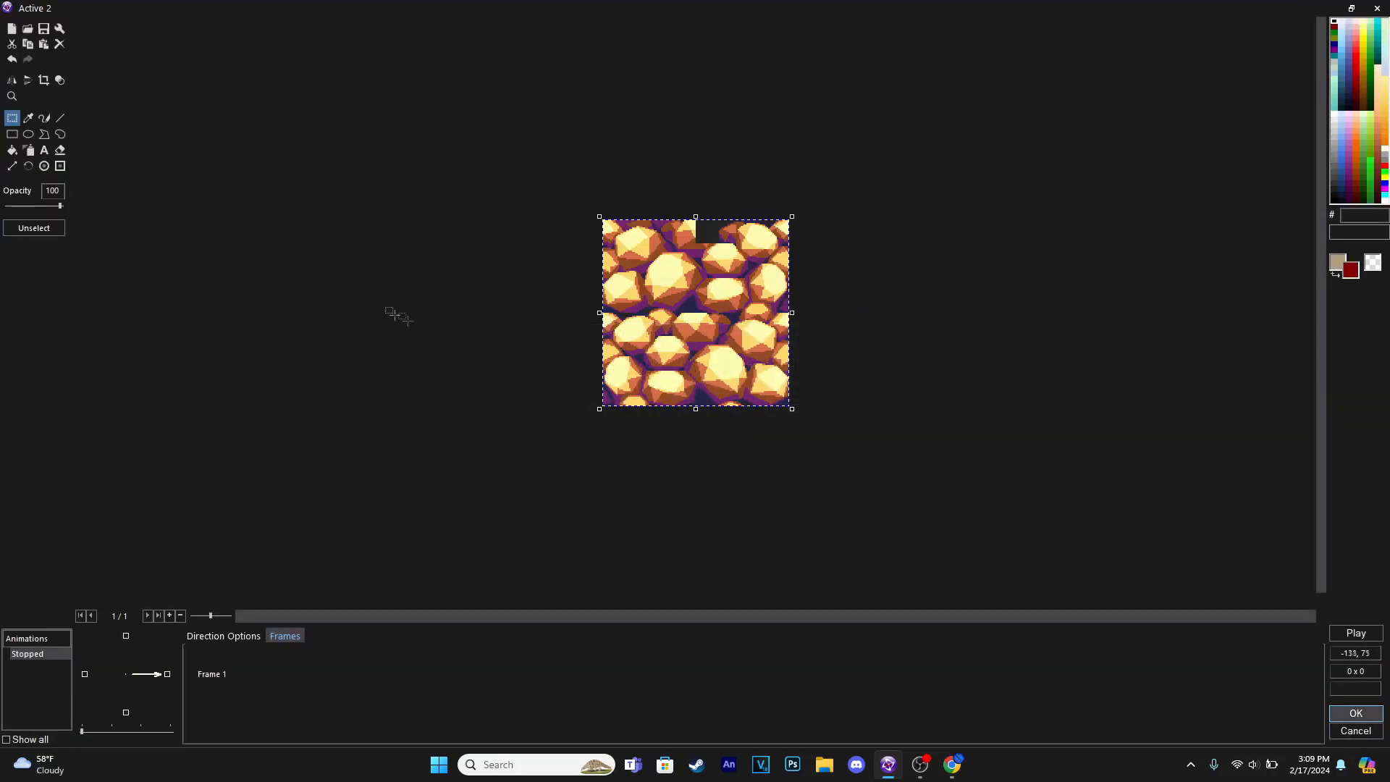
Centre the hot spot of the rock image at 64, 64 and accept the edited image
{"action": "scroll", "coordinate": [548, 346], "scroll_direction": "up", "scroll_amount": 1}
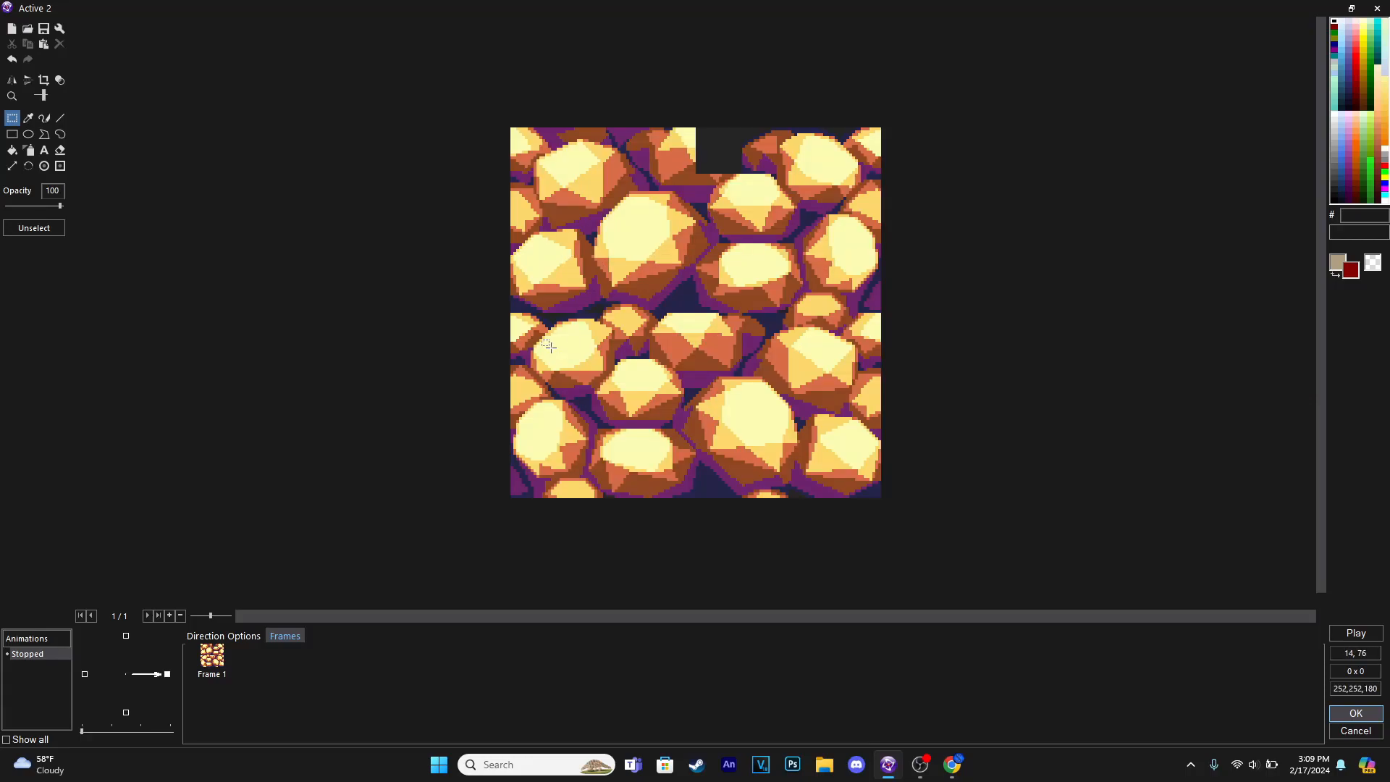
{"action": "left_click", "coordinate": [44, 167]}
{"action": "left_click", "coordinate": [32, 256]}
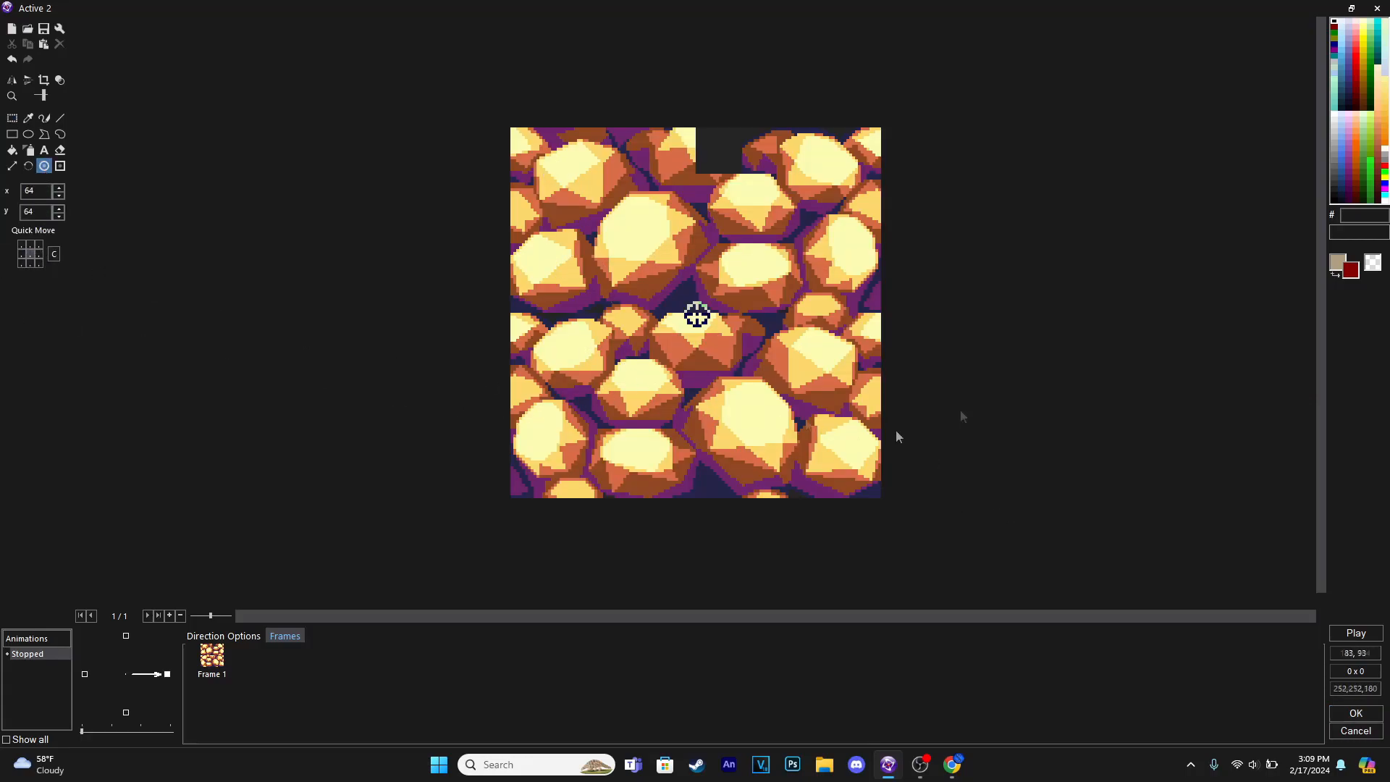
{"action": "left_click", "coordinate": [1356, 713]}
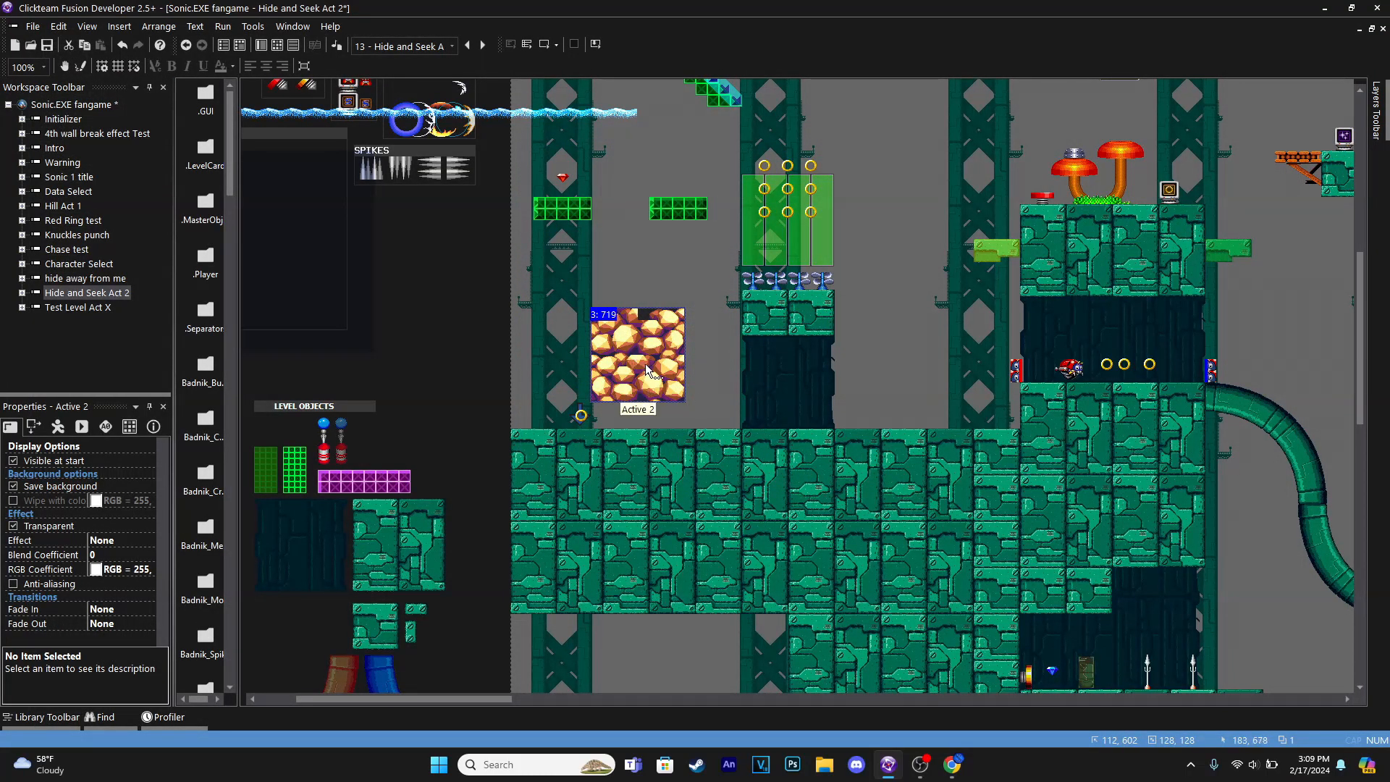
Place the rock object on the ground at X 38, Y 640 and set its blend coefficient to 100
{"action": "left_click_drag", "start_coordinate": [650, 394], "coordinate": [589, 389]}
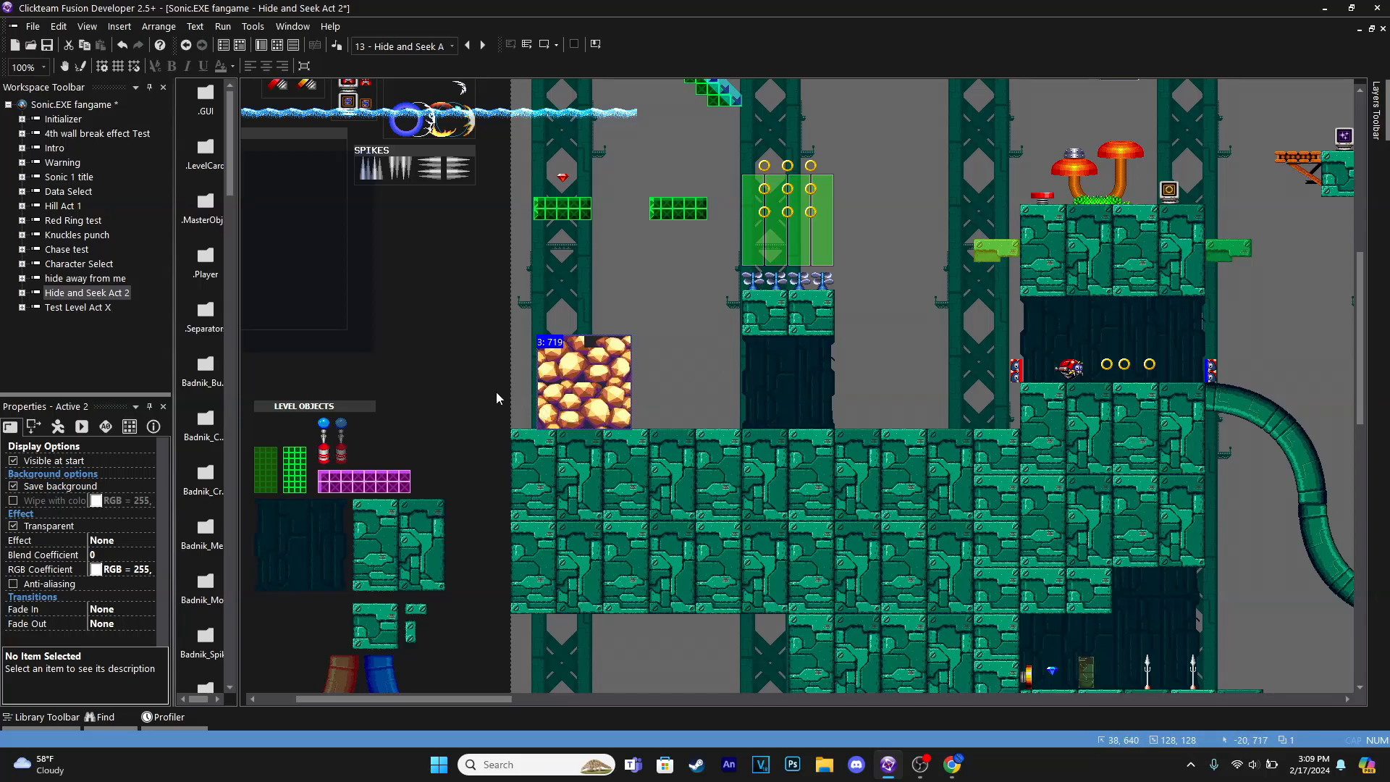
{"action": "right_click", "coordinate": [578, 380]}
{"action": "left_click", "coordinate": [680, 162]}
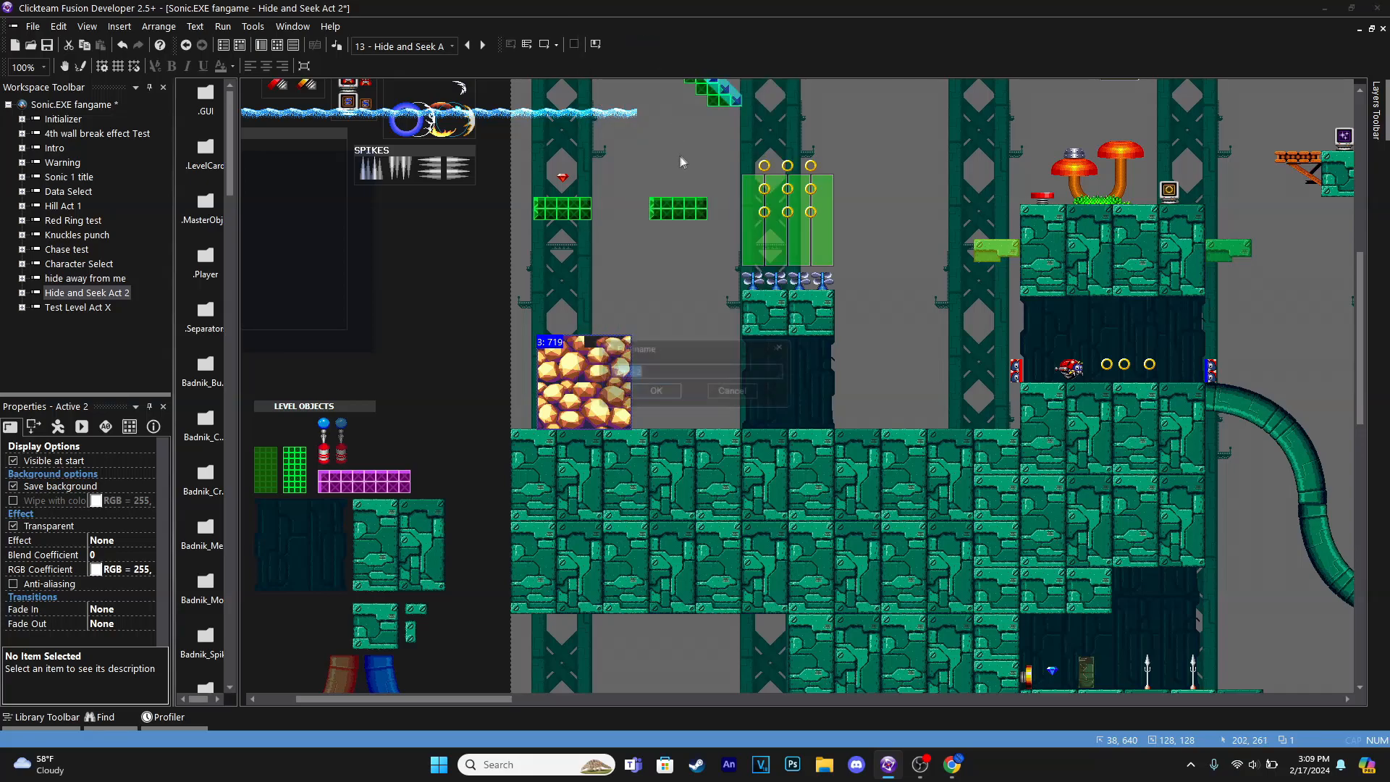
{"action": "key", "text": "Return"}
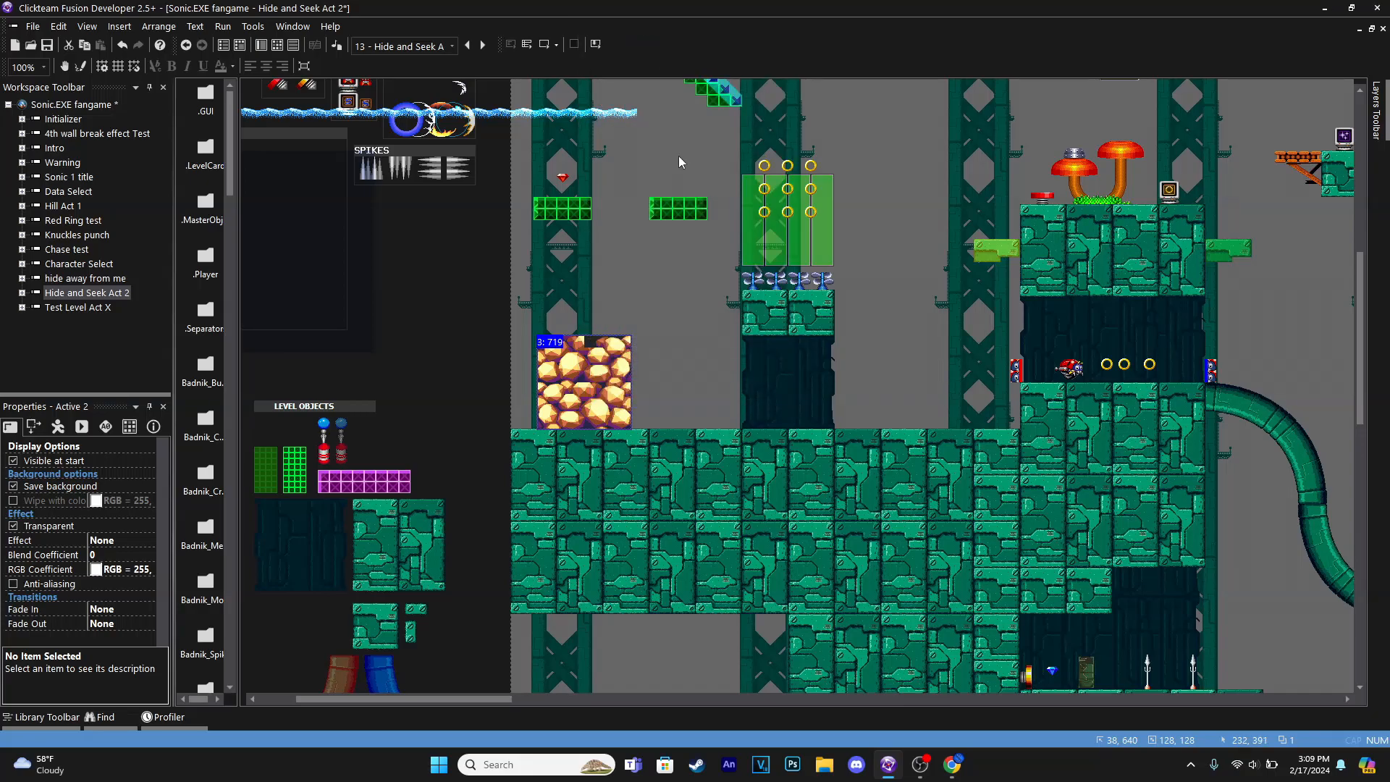
{"action": "left_click", "coordinate": [112, 554]}
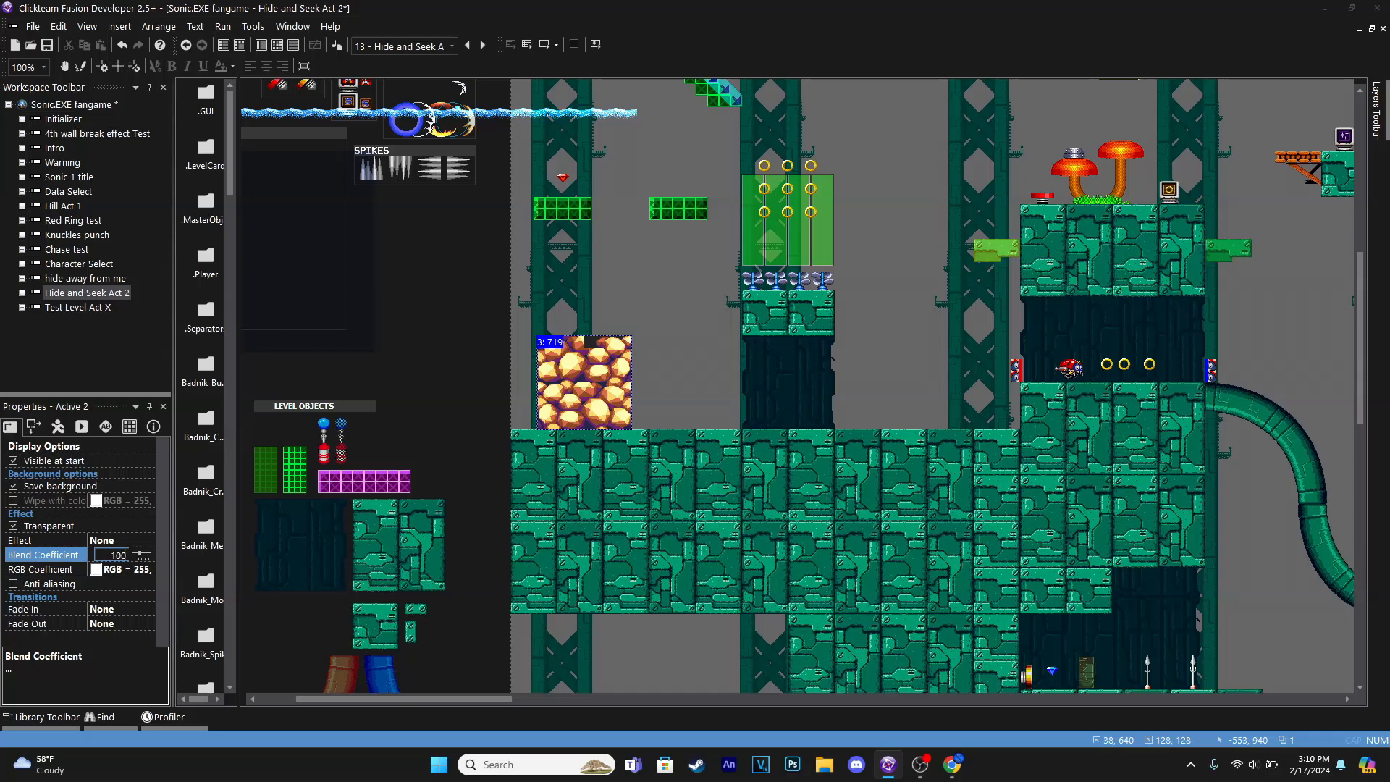
{"action": "key", "text": "Return"}
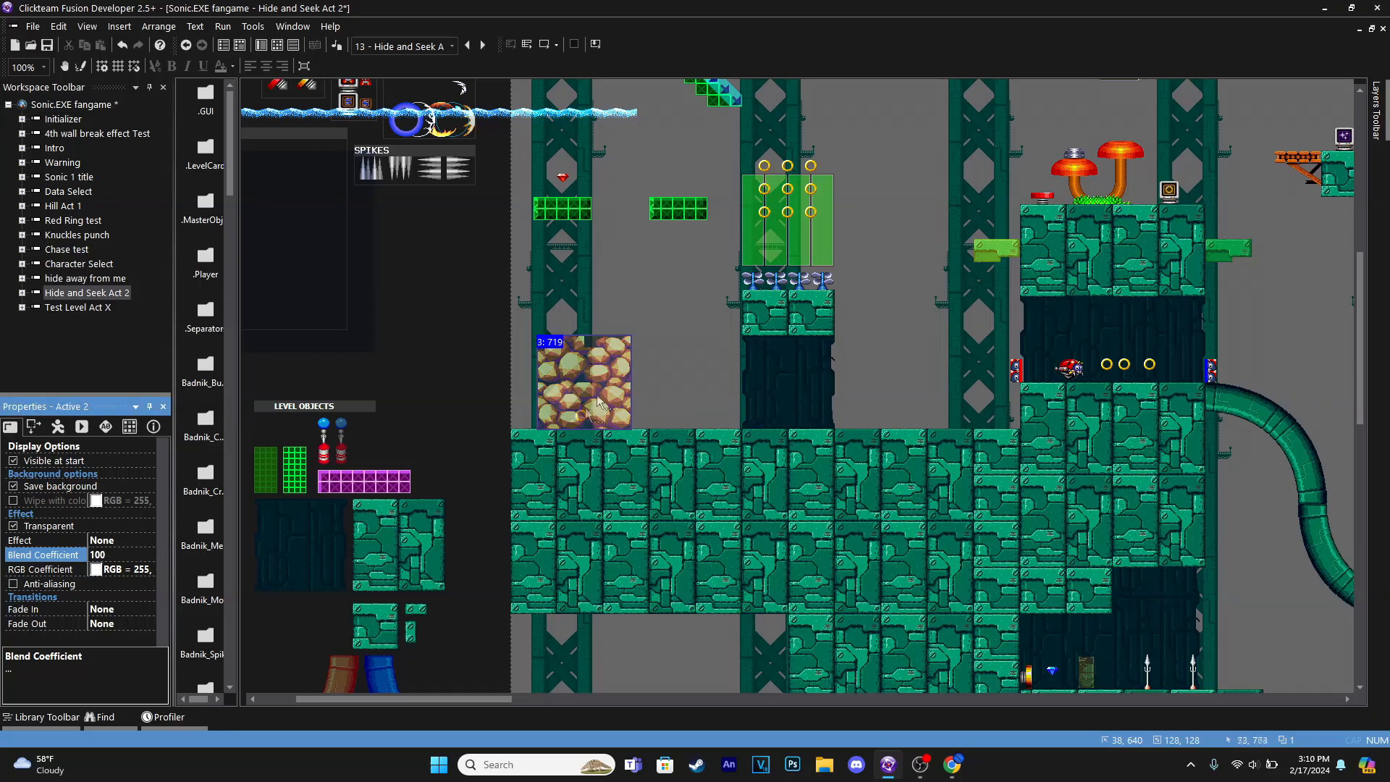
Create an event group titled "Hiding" below the Knuckles punch group in this frame's events
{"action": "key", "text": "ctrl+e"}
{"action": "right_click", "coordinate": [192, 402]}
{"action": "mouse_move", "coordinate": [406, 461]}
{"action": "left_click", "coordinate": [490, 498]}
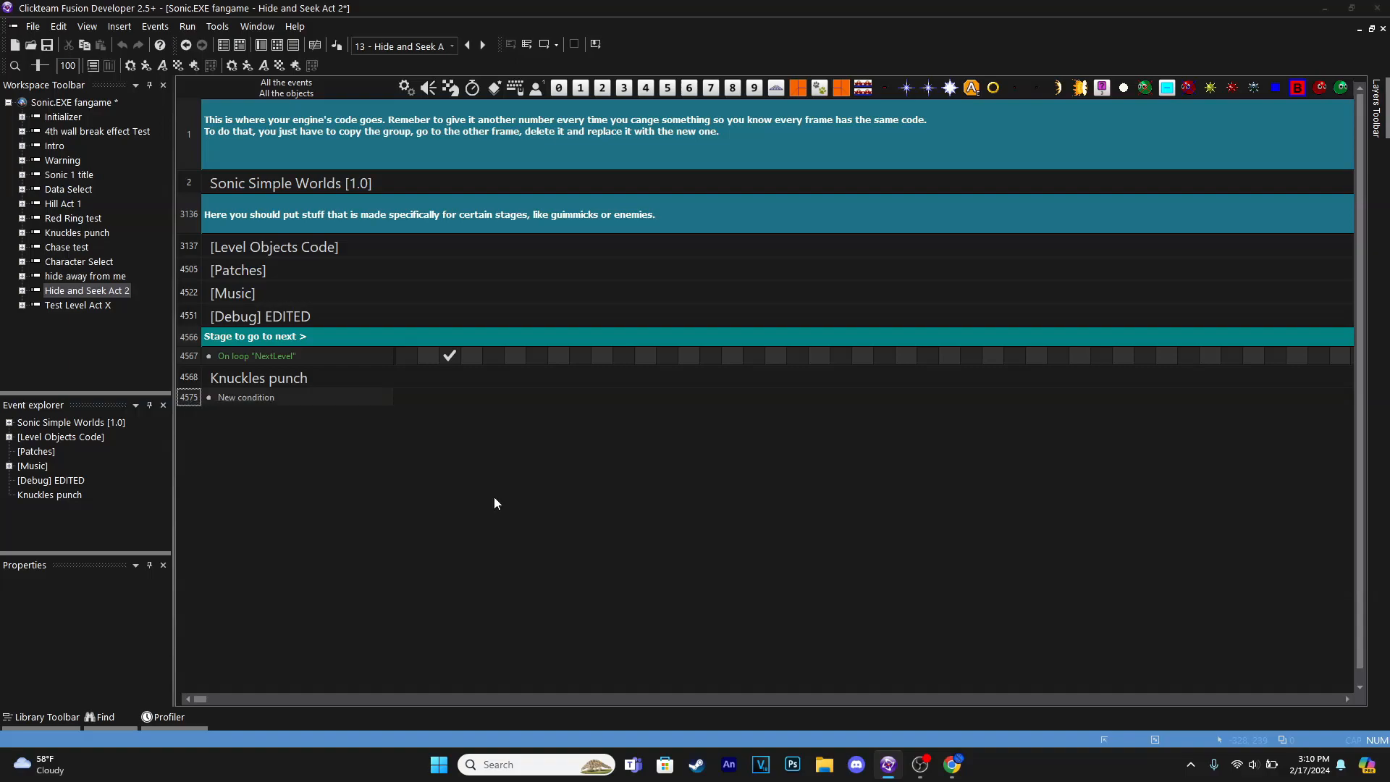
{"action": "type", "text": "Hideing"}
{"action": "key", "text": "Return"}
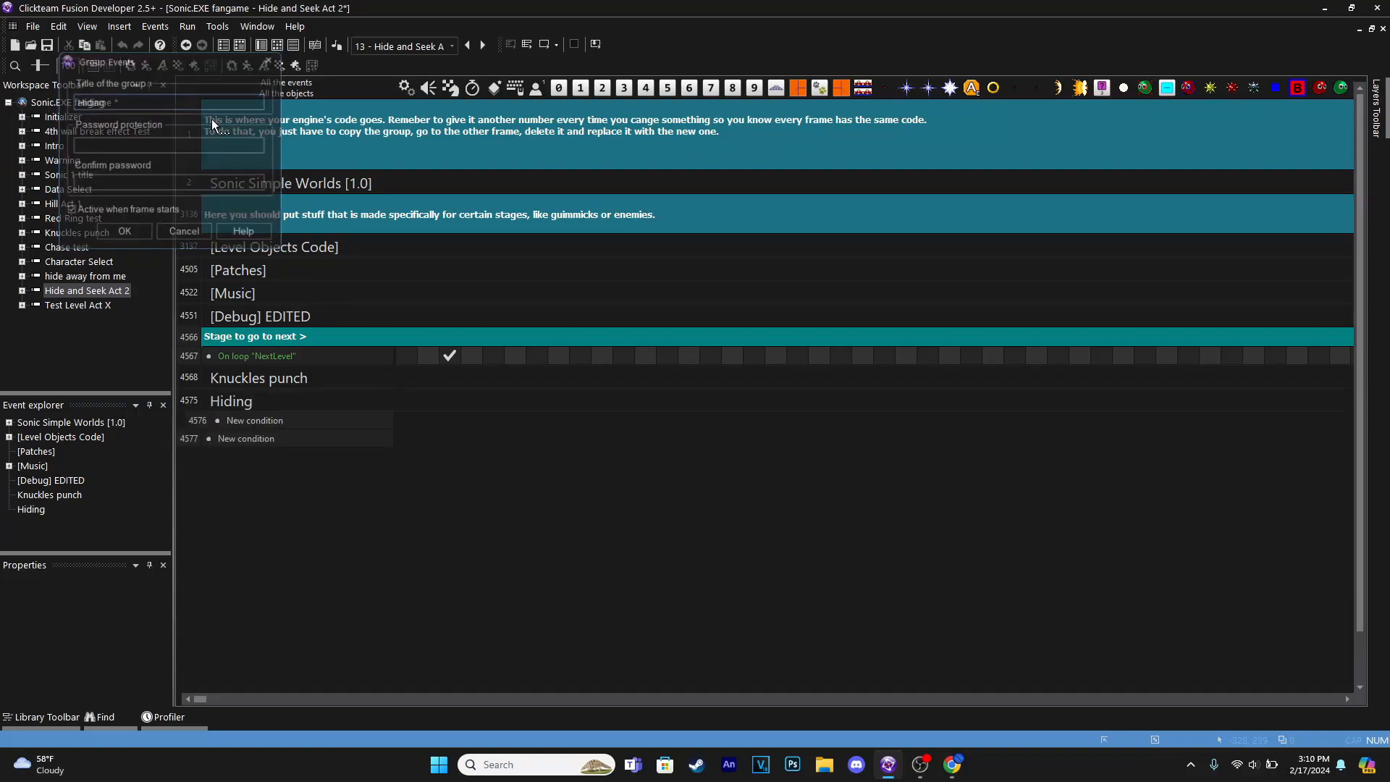
{"action": "double_click", "coordinate": [254, 422]}
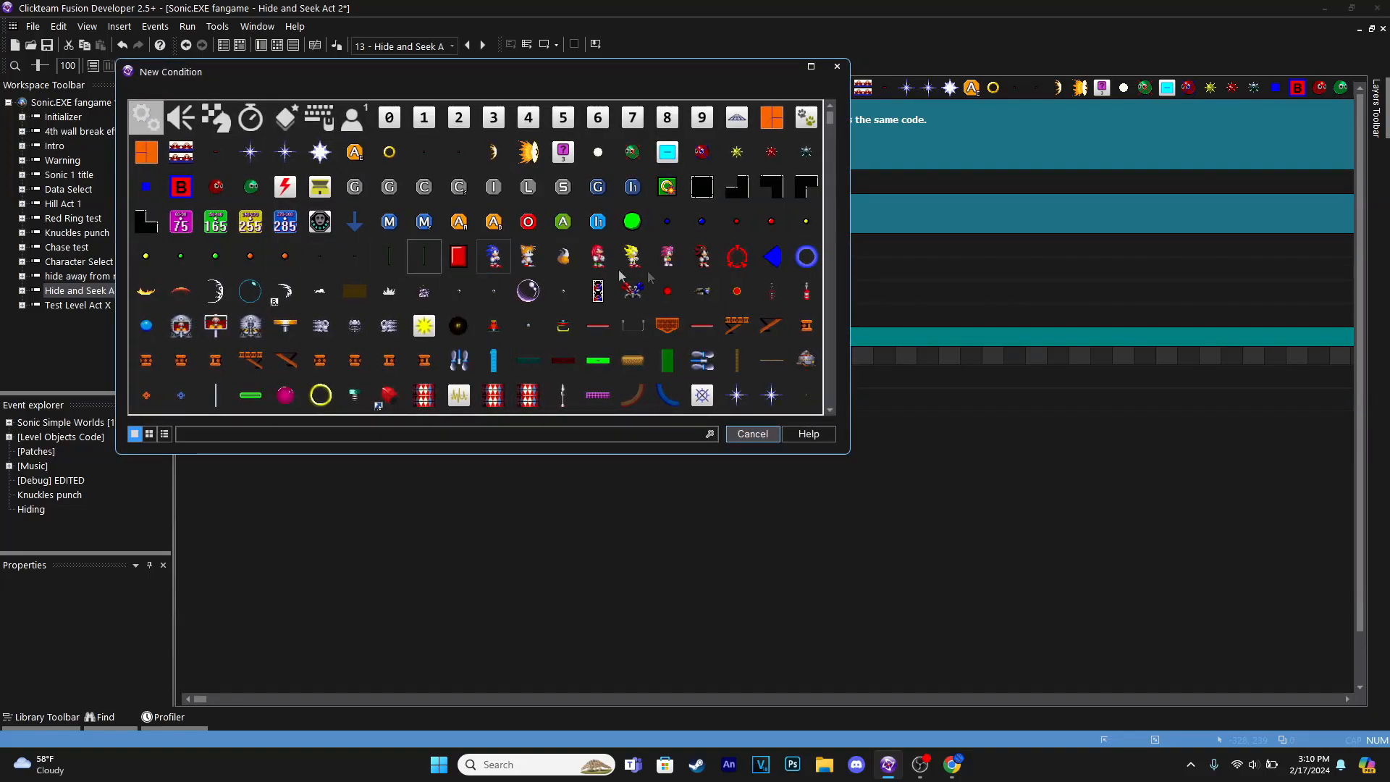
{"action": "left_click", "coordinate": [633, 222]}
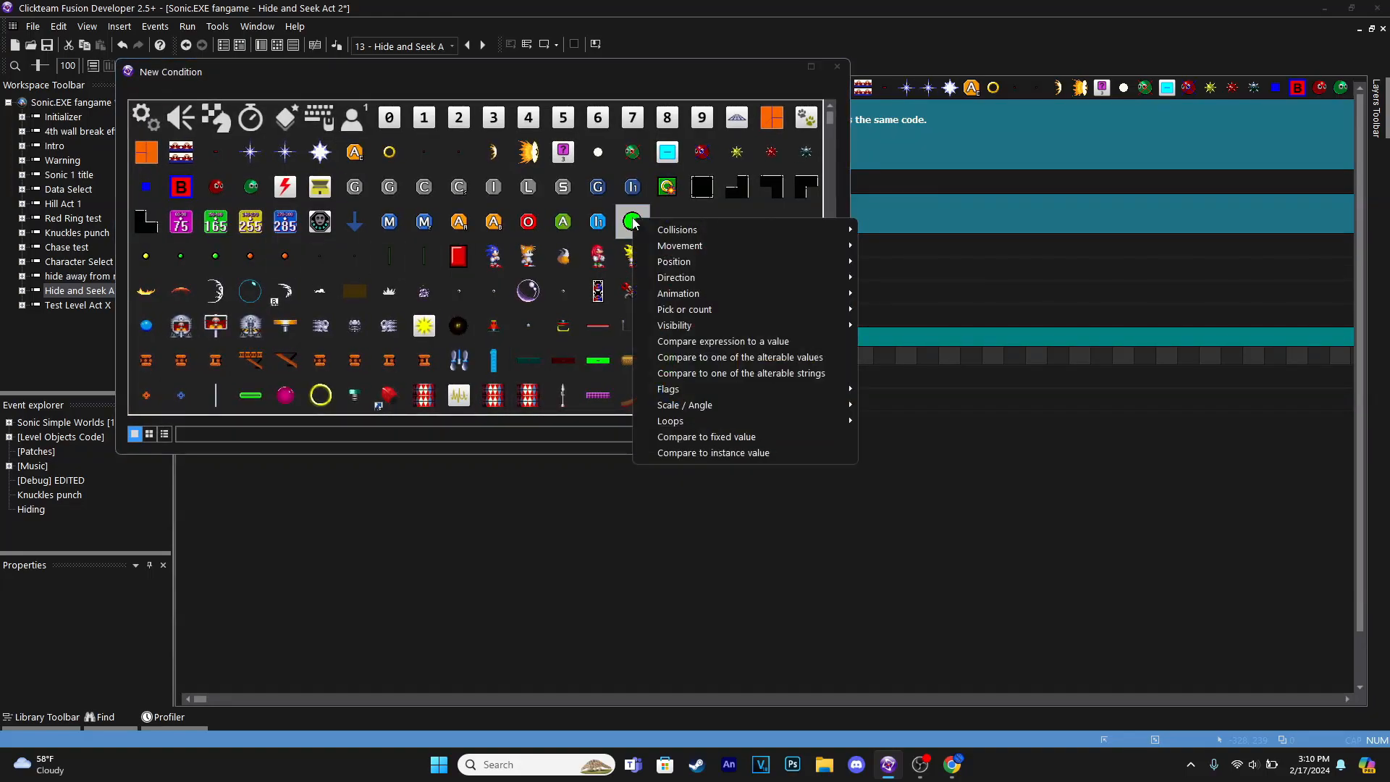
{"action": "mouse_move", "coordinate": [734, 231]}
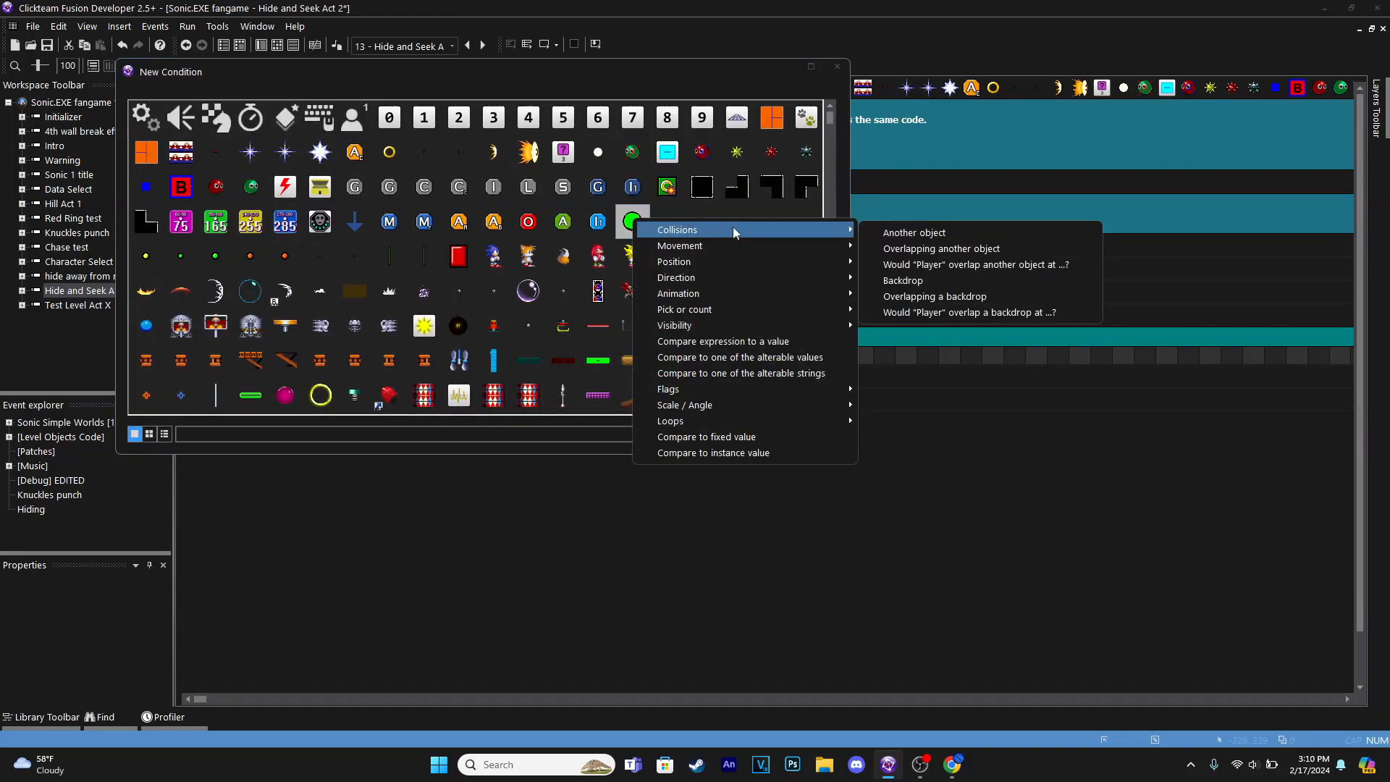
{"action": "left_click", "coordinate": [788, 58]}
{"action": "left_click", "coordinate": [837, 66]}
Add an extra alterable value after Hidden on the PlayerSkin_Tails object and delete it again
{"action": "left_click", "coordinate": [261, 45]}
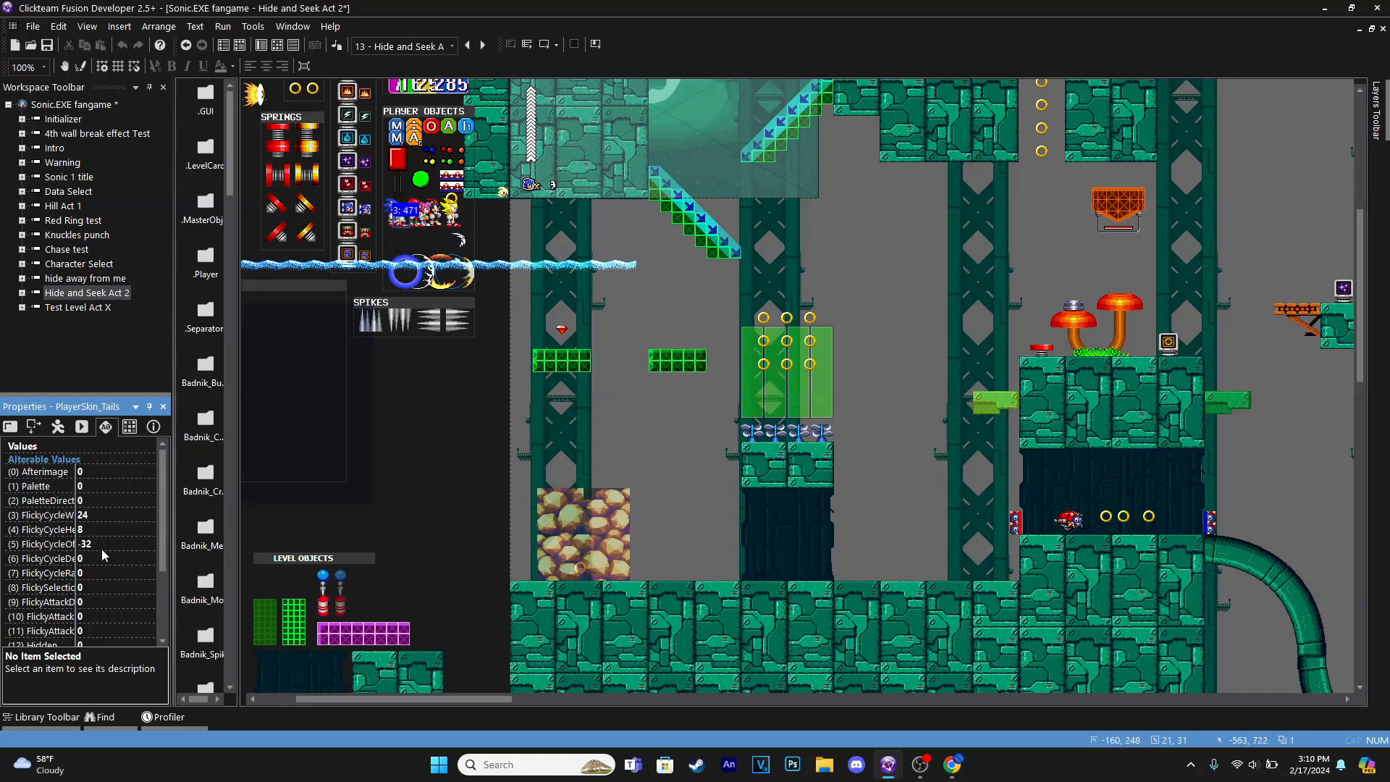
{"action": "scroll", "coordinate": [105, 555], "scroll_direction": "down", "scroll_amount": 2}
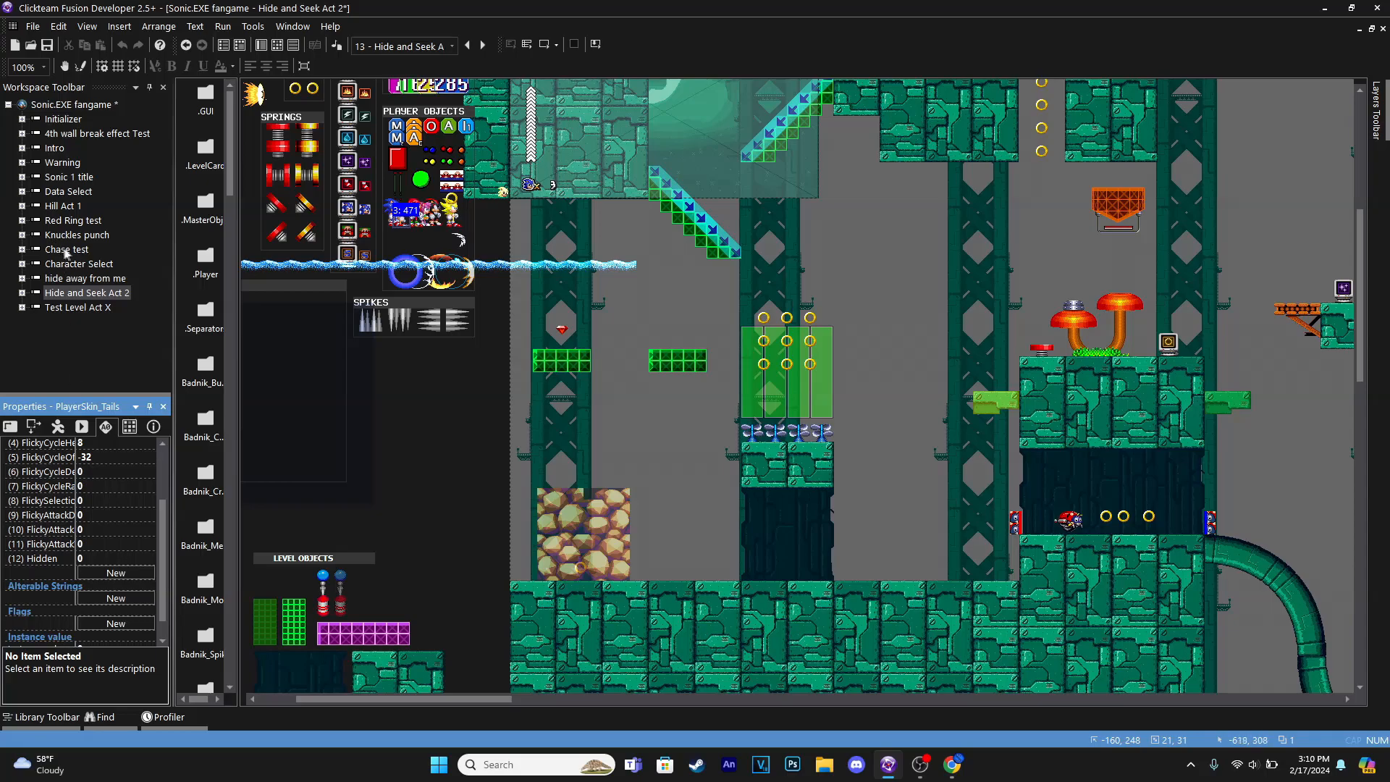
{"action": "left_click", "coordinate": [103, 574]}
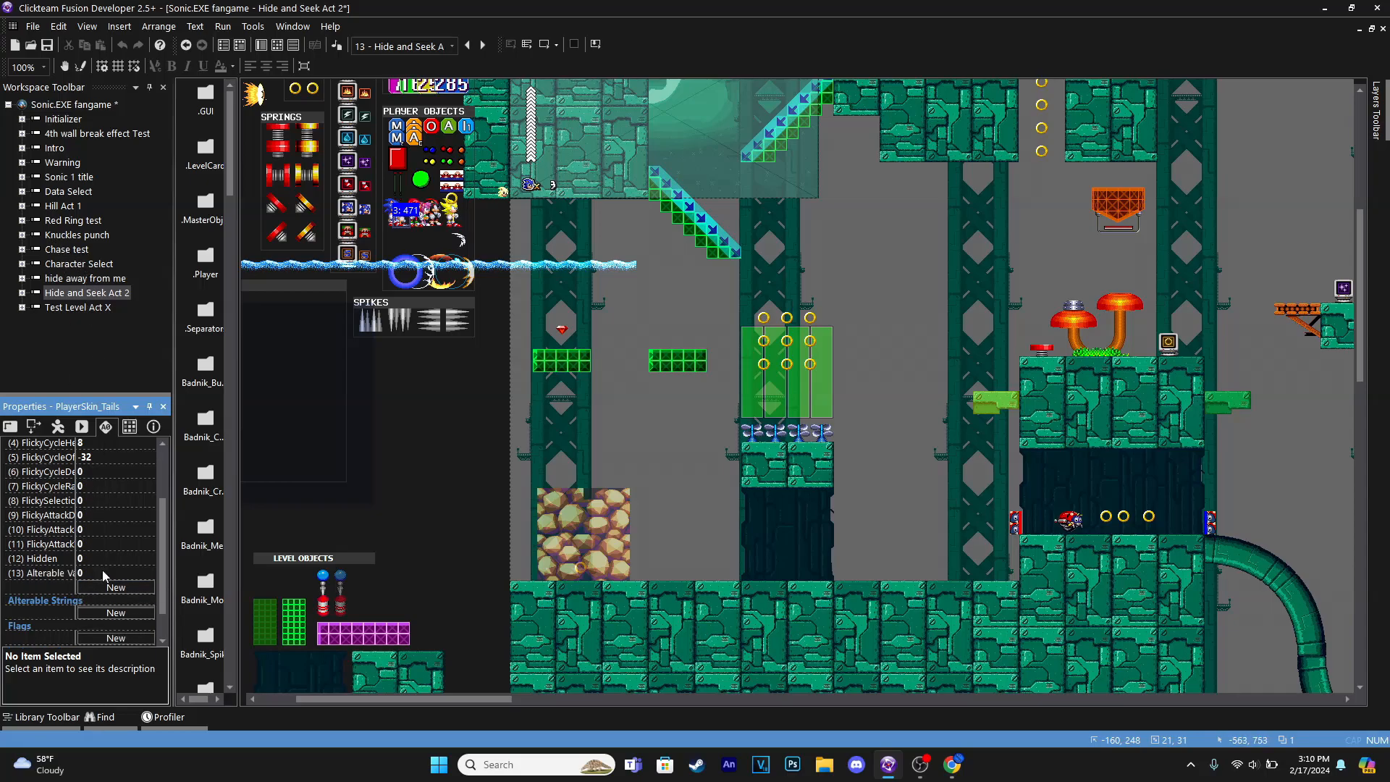
{"action": "left_click", "coordinate": [54, 574]}
{"action": "left_click", "coordinate": [41, 560]}
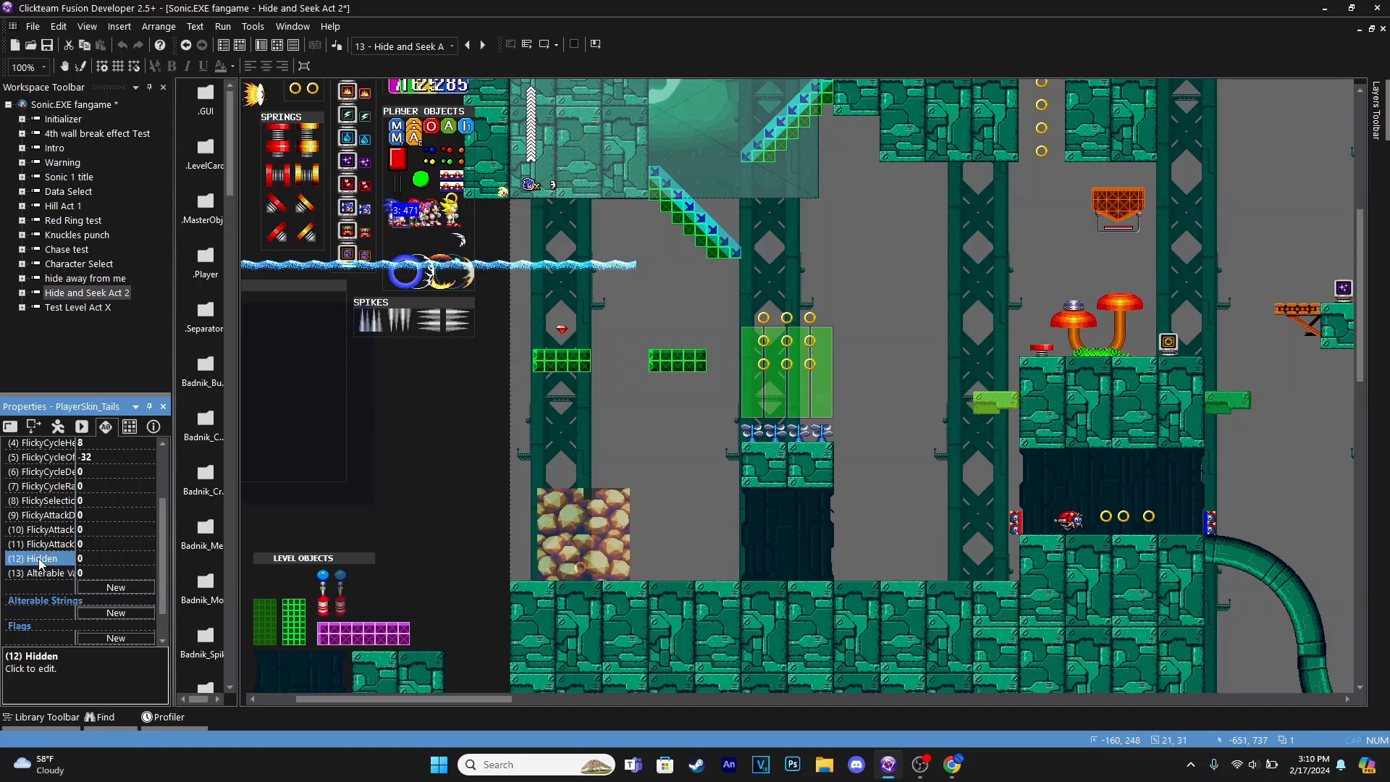
{"action": "right_click", "coordinate": [58, 573]}
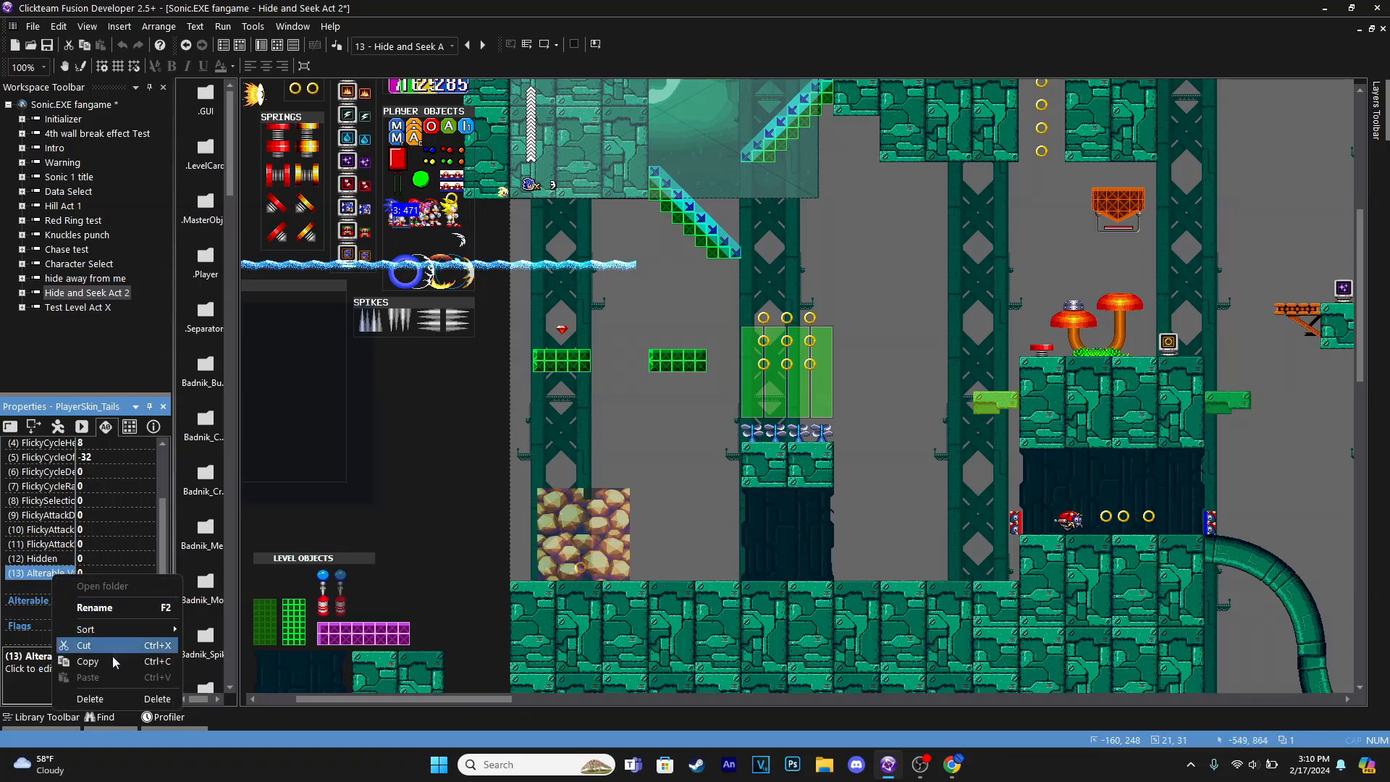
{"action": "left_click", "coordinate": [121, 698]}
{"action": "key", "text": "Return"}
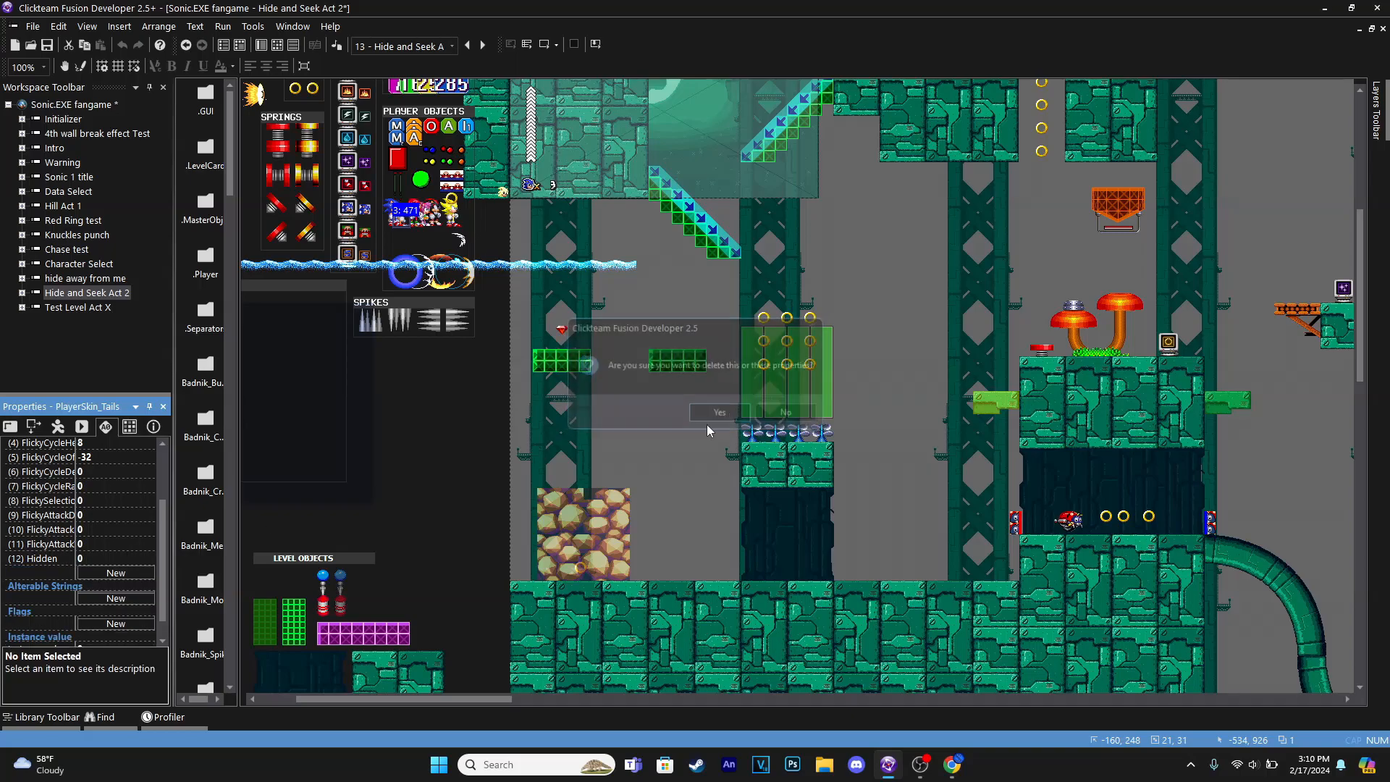
Add a condition in the Hiding group testing whether the Player object is overlapping the rock hiding spot
{"action": "left_click", "coordinate": [277, 44]}
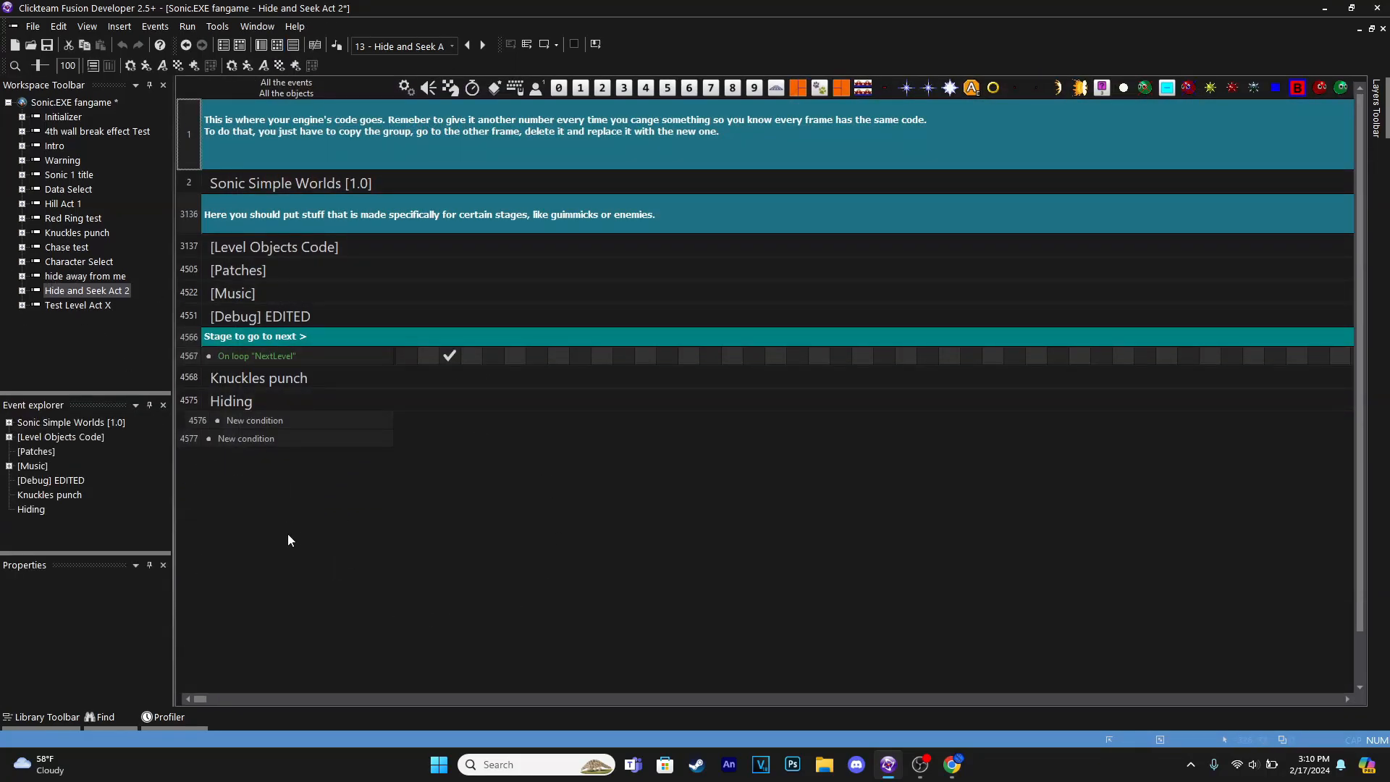
{"action": "double_click", "coordinate": [248, 420]}
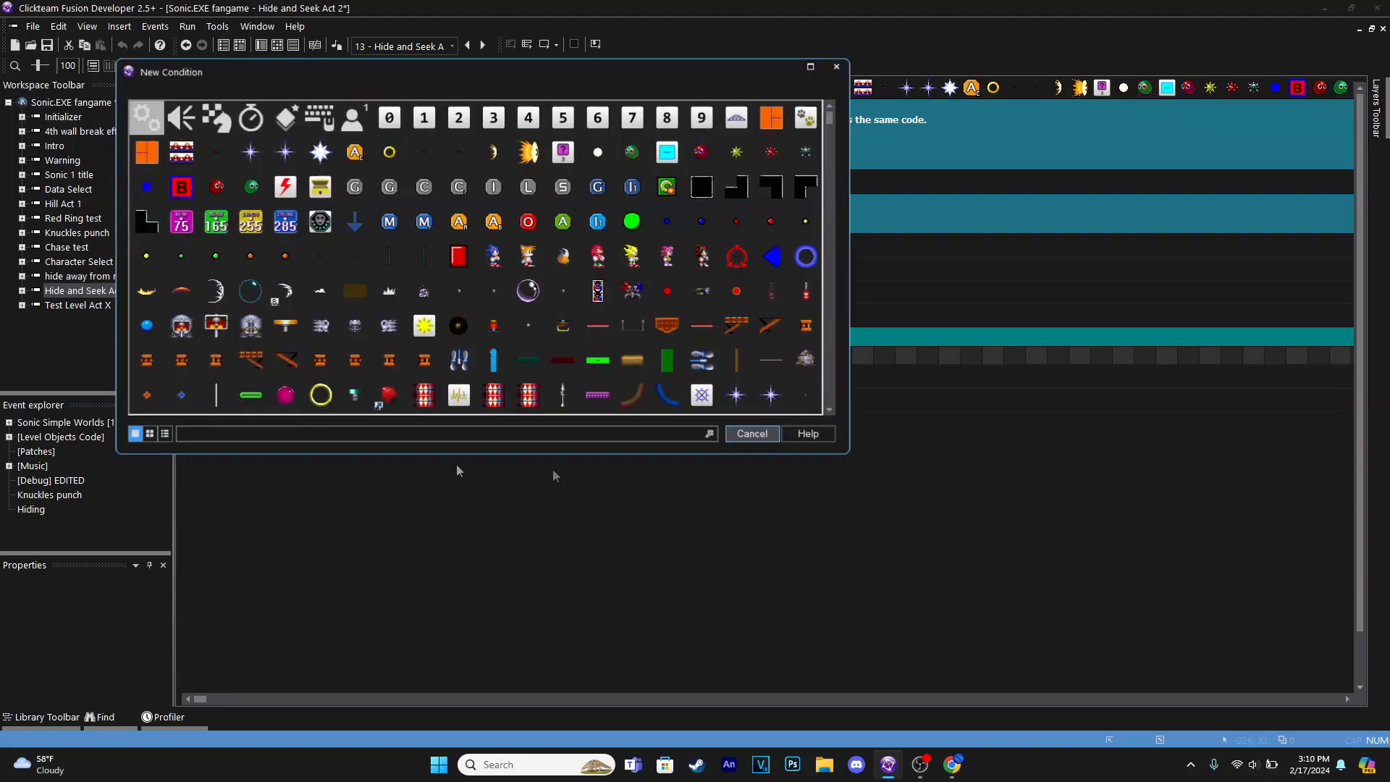
{"action": "left_click", "coordinate": [630, 225]}
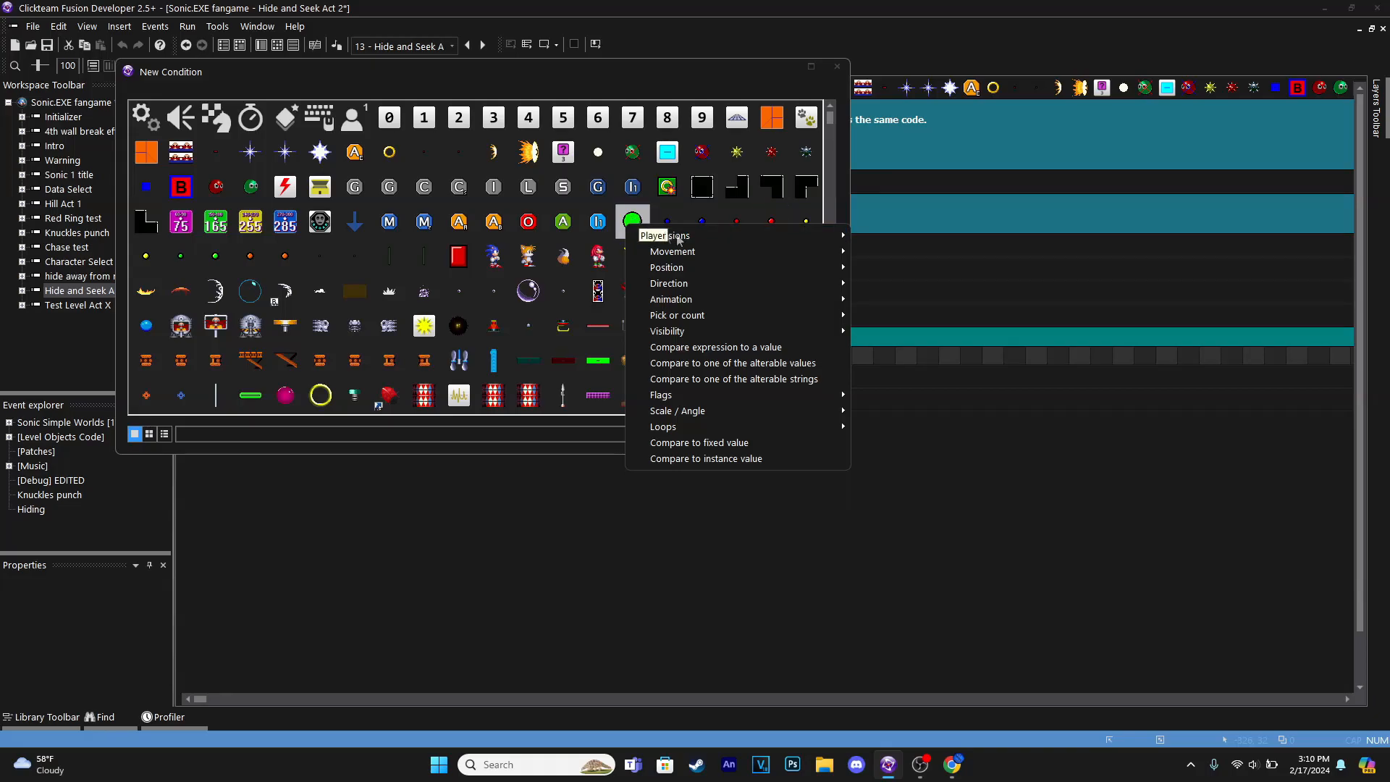
{"action": "left_click", "coordinate": [926, 254]}
{"action": "scroll", "coordinate": [472, 367], "scroll_direction": "down", "scroll_amount": 10}
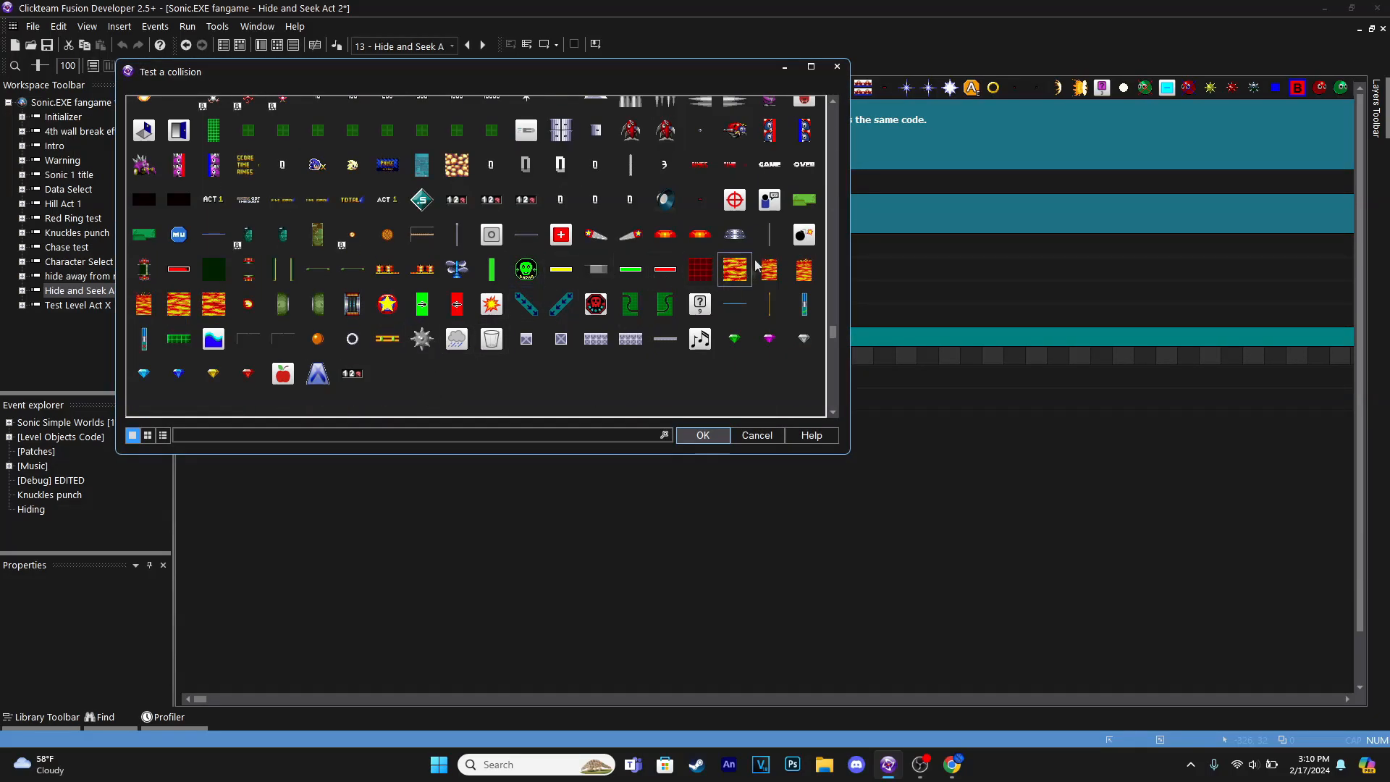
{"action": "left_click", "coordinate": [460, 167]}
{"action": "left_click", "coordinate": [702, 435]}
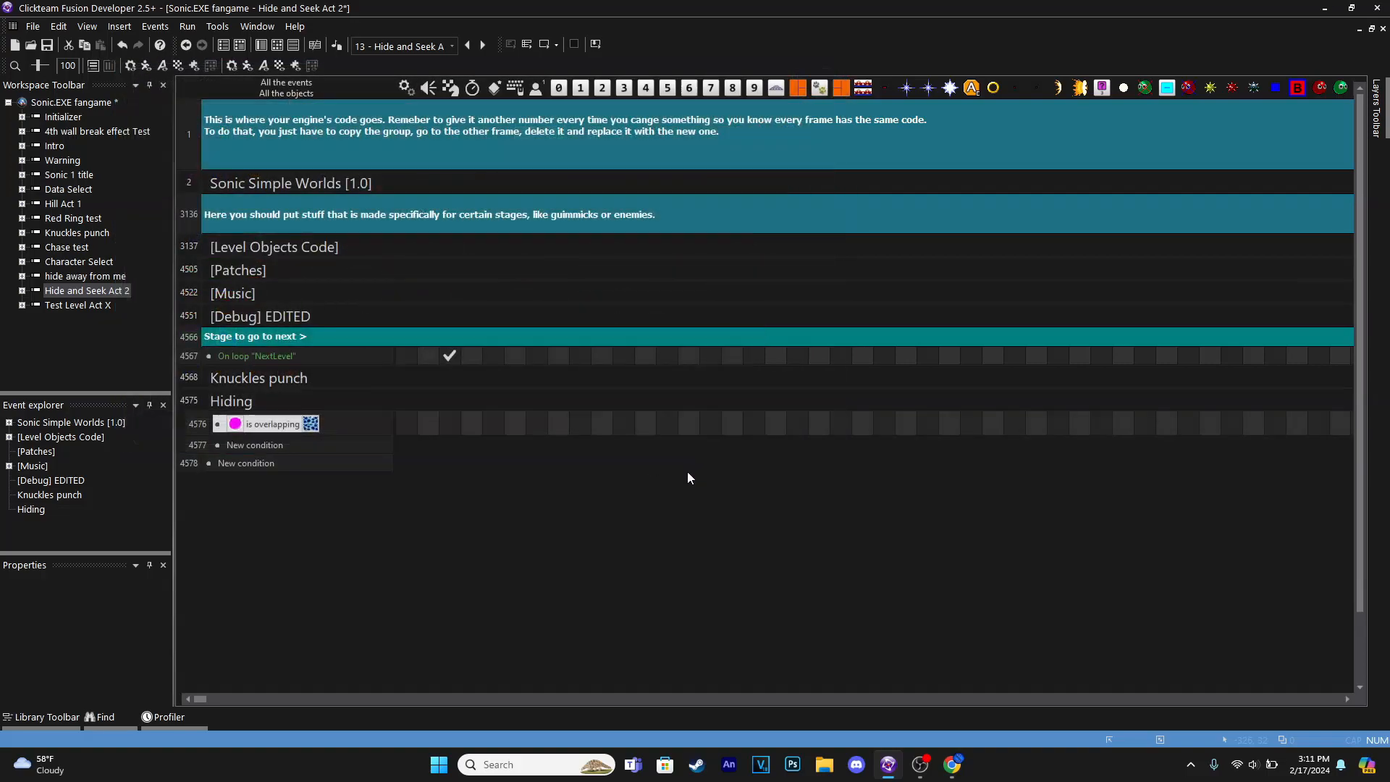
Set the PlayerSkin_Tails alterable value Hidden to 1 when the Player overlaps the rock wall
{"action": "scroll", "coordinate": [450, 496], "scroll_direction": "down", "scroll_amount": 1}
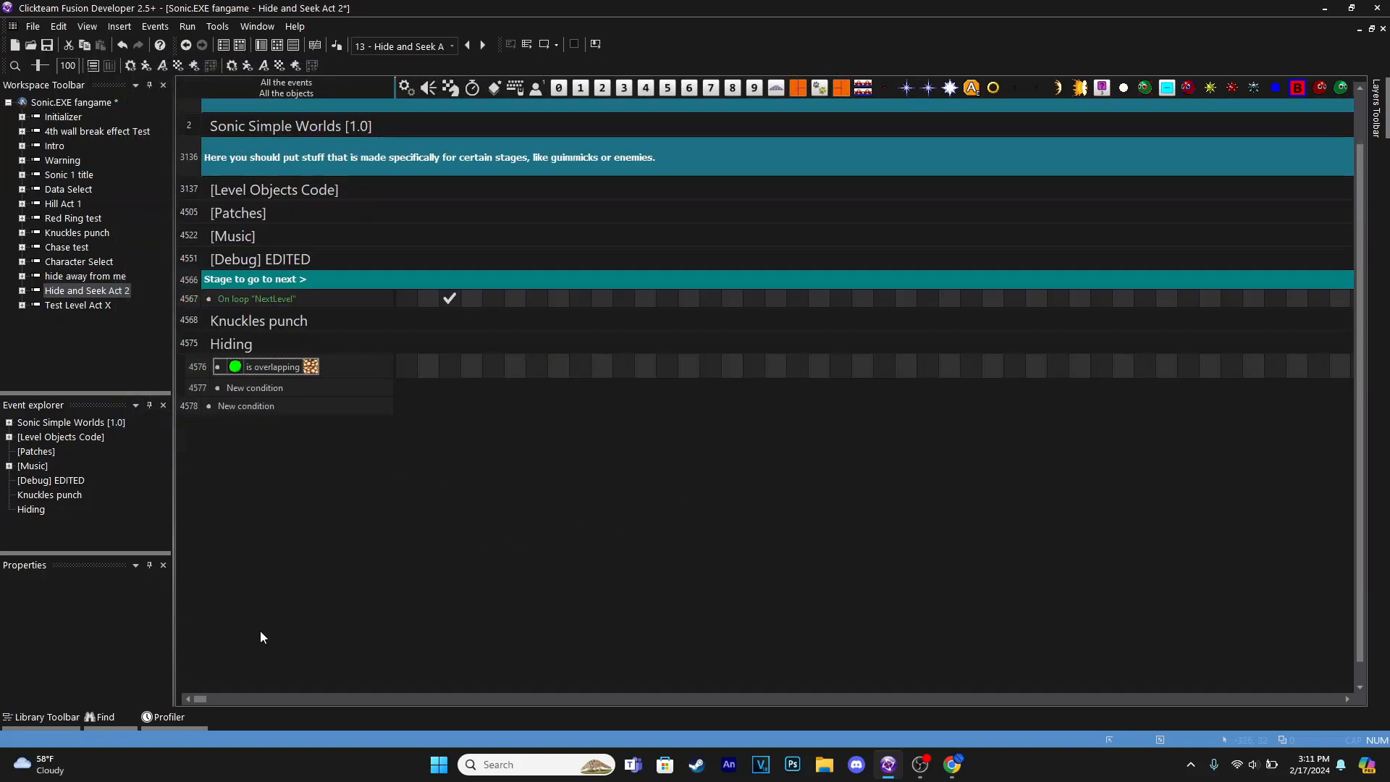
{"action": "scroll", "coordinate": [456, 475], "scroll_direction": "up", "scroll_amount": 1}
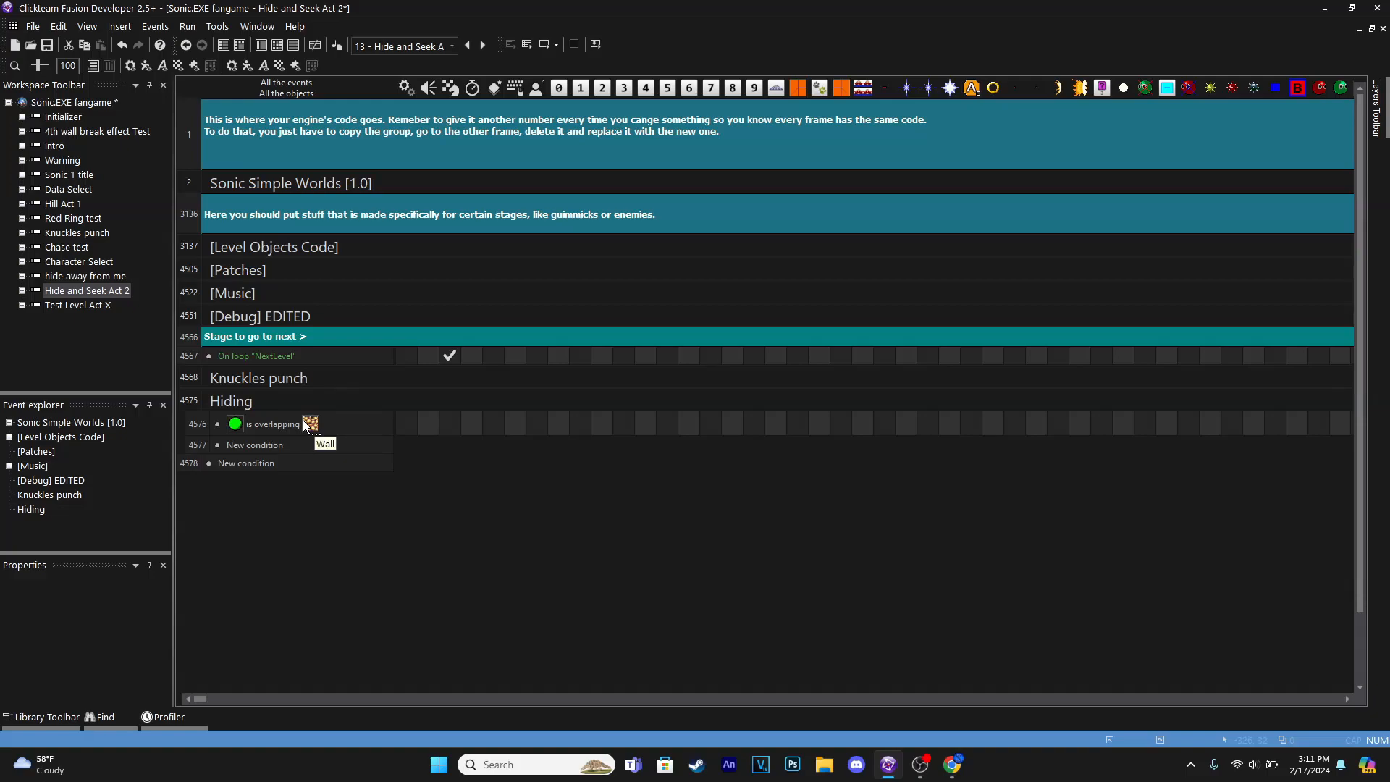
{"action": "left_click_drag", "start_coordinate": [203, 701], "coordinate": [414, 696]}
{"action": "left_click", "coordinate": [681, 423]}
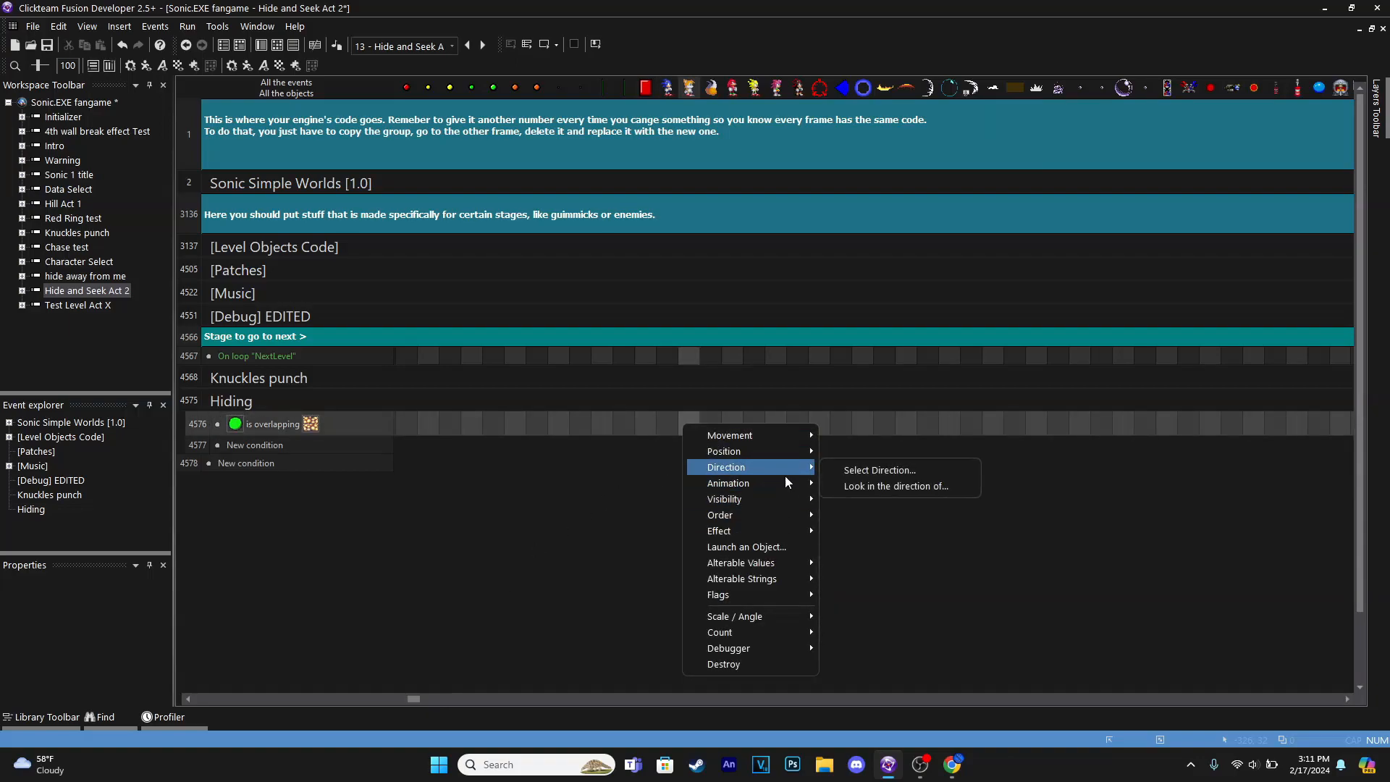
{"action": "left_click", "coordinate": [842, 562]}
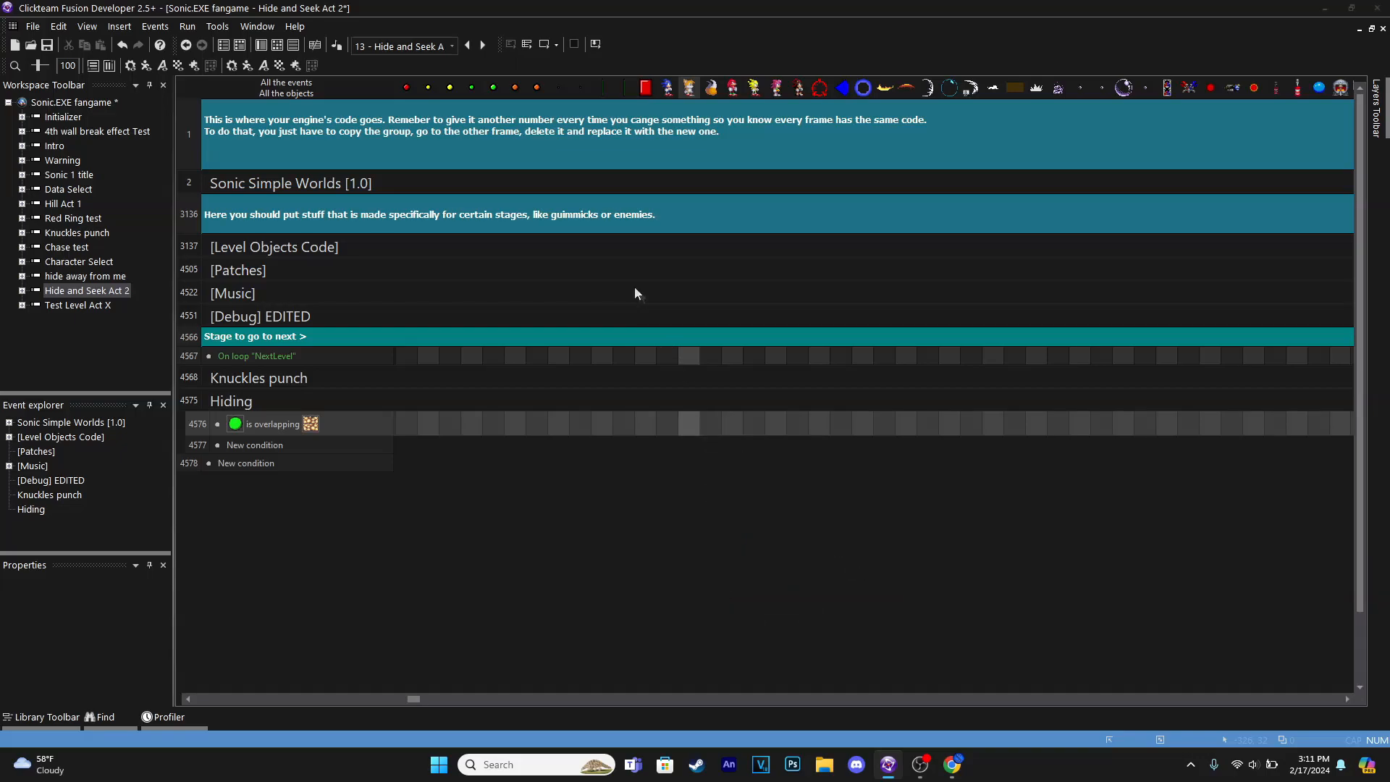
{"action": "left_click", "coordinate": [576, 156]}
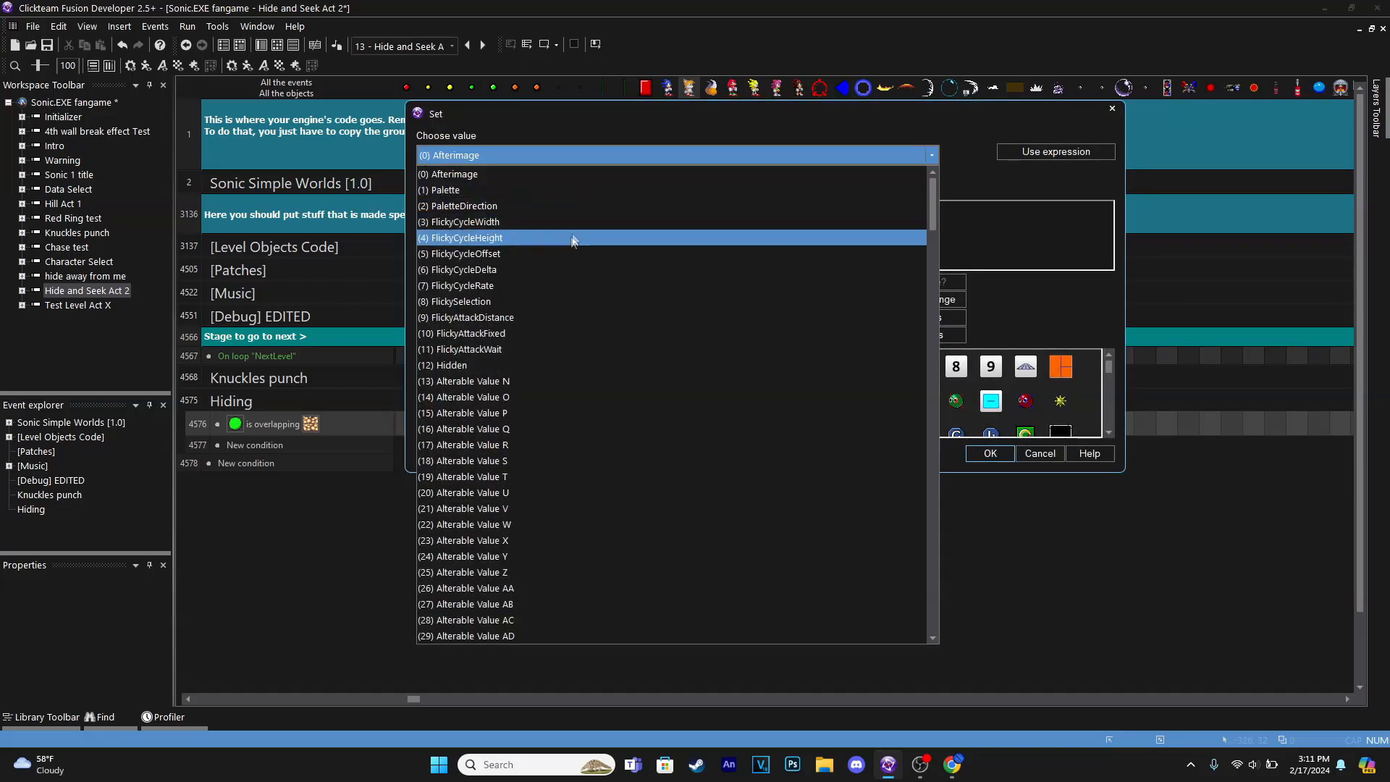
{"action": "left_click", "coordinate": [520, 365]}
{"action": "type", "text": "1"}
{"action": "key", "text": "Return"}
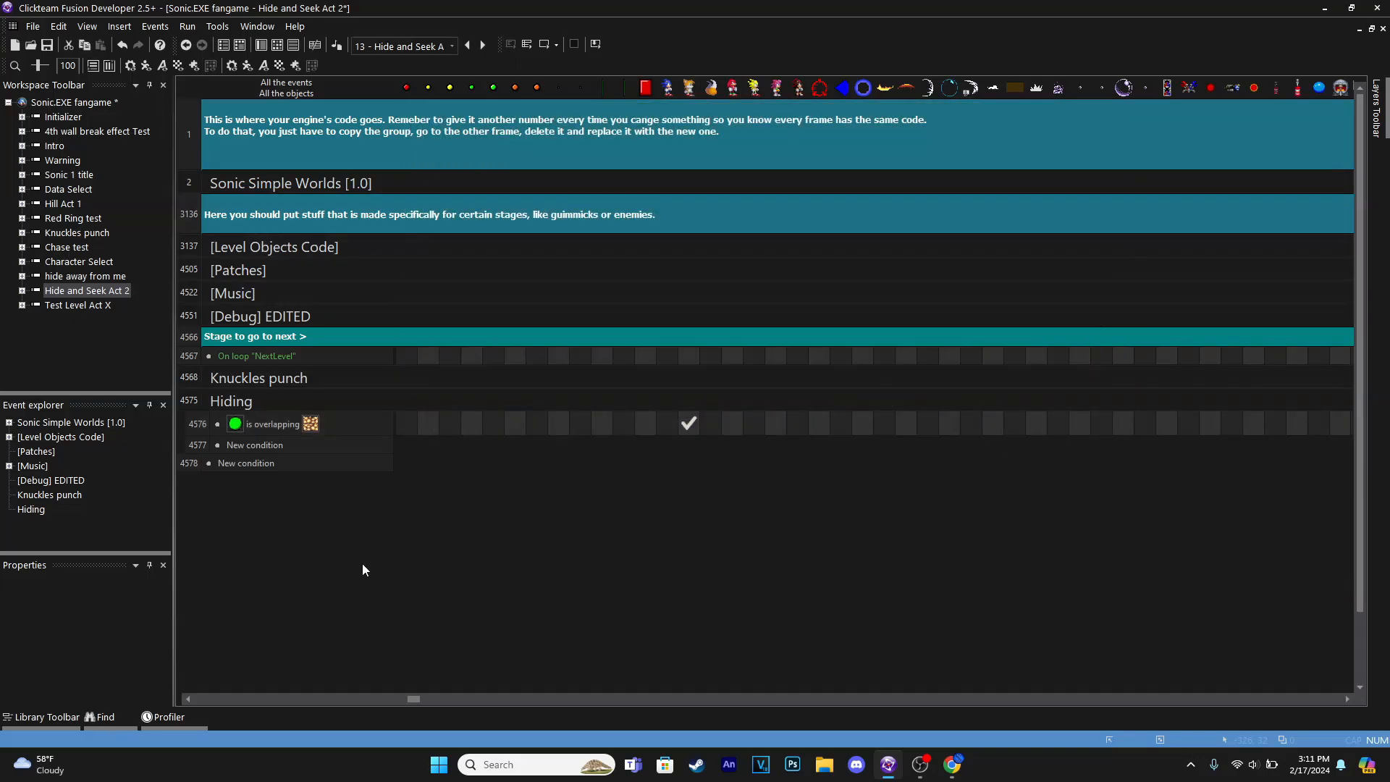
Duplicate the overlap event as a negated condition and have it set PlayerSkin_Tails' Hidden value to 0
{"action": "left_click_drag", "start_coordinate": [219, 426], "coordinate": [210, 447]}
{"action": "right_click", "coordinate": [269, 446]}
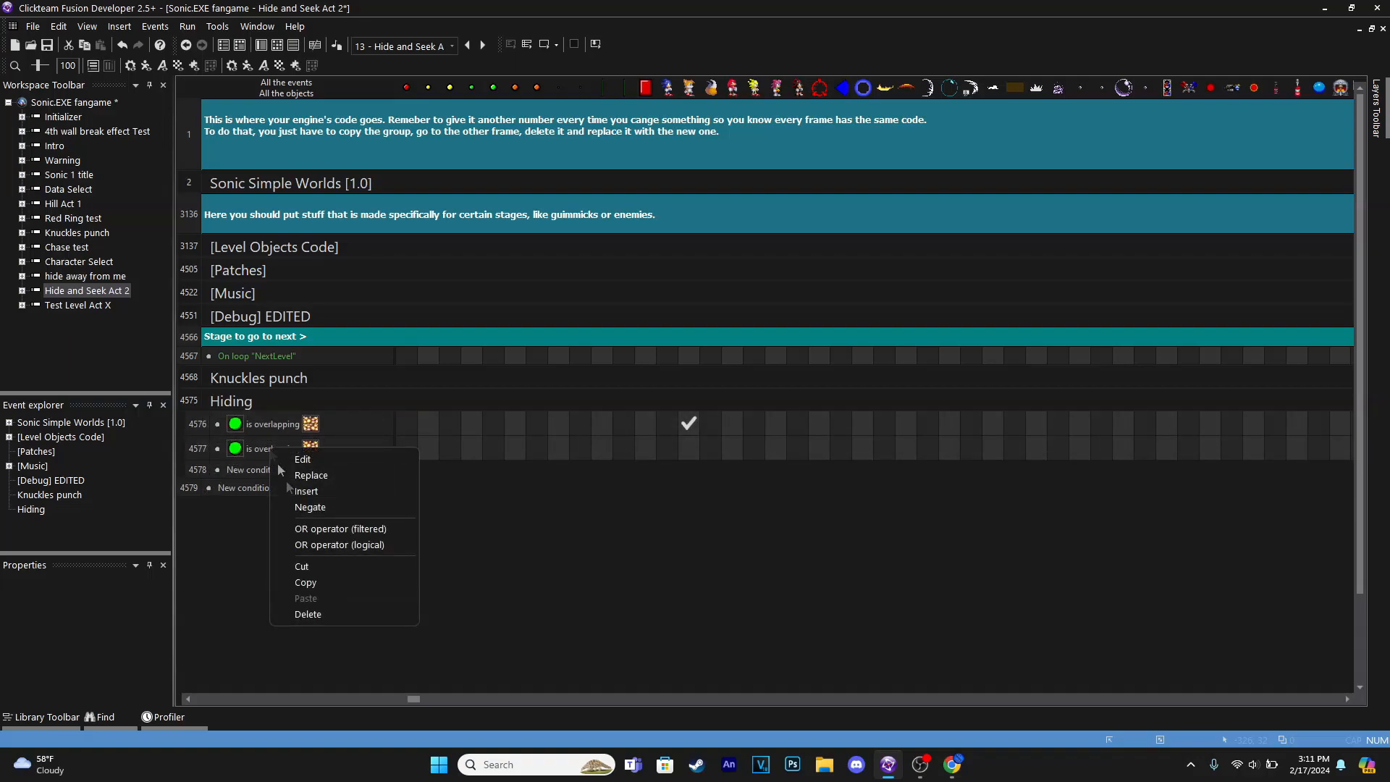
{"action": "left_click", "coordinate": [323, 508]}
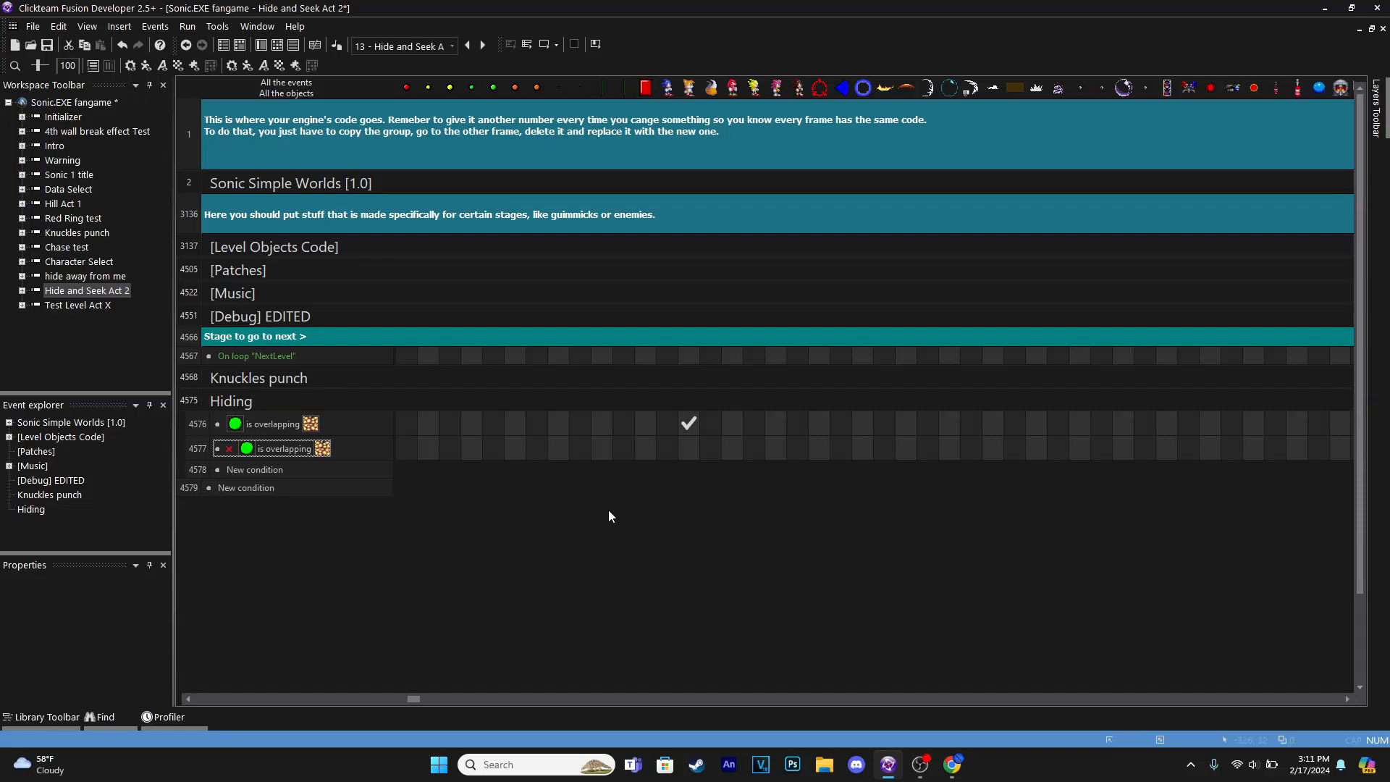
{"action": "left_click_drag", "start_coordinate": [689, 423], "coordinate": [689, 448]}
{"action": "right_click", "coordinate": [688, 445]}
{"action": "mouse_move", "coordinate": [724, 707]}
{"action": "left_click", "coordinate": [788, 705]}
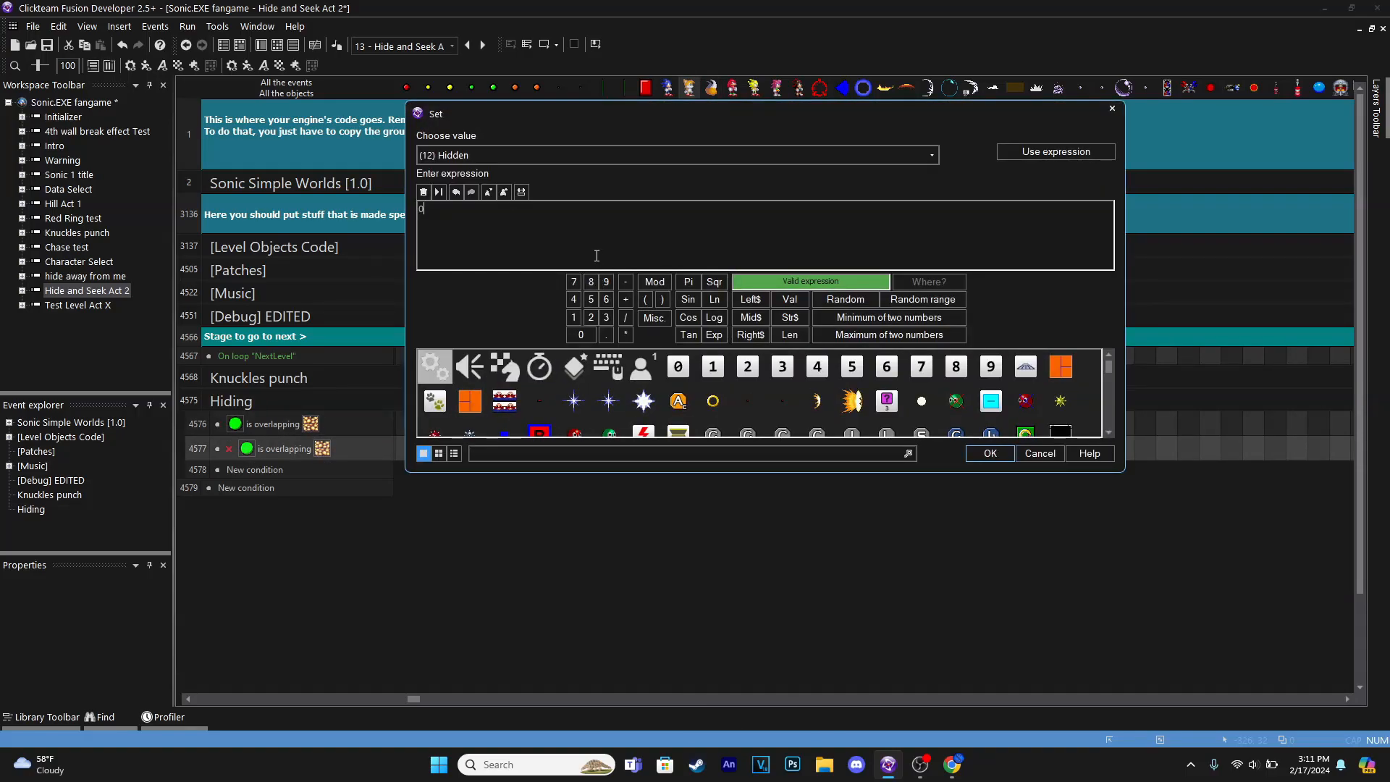
{"action": "key", "text": "Return"}
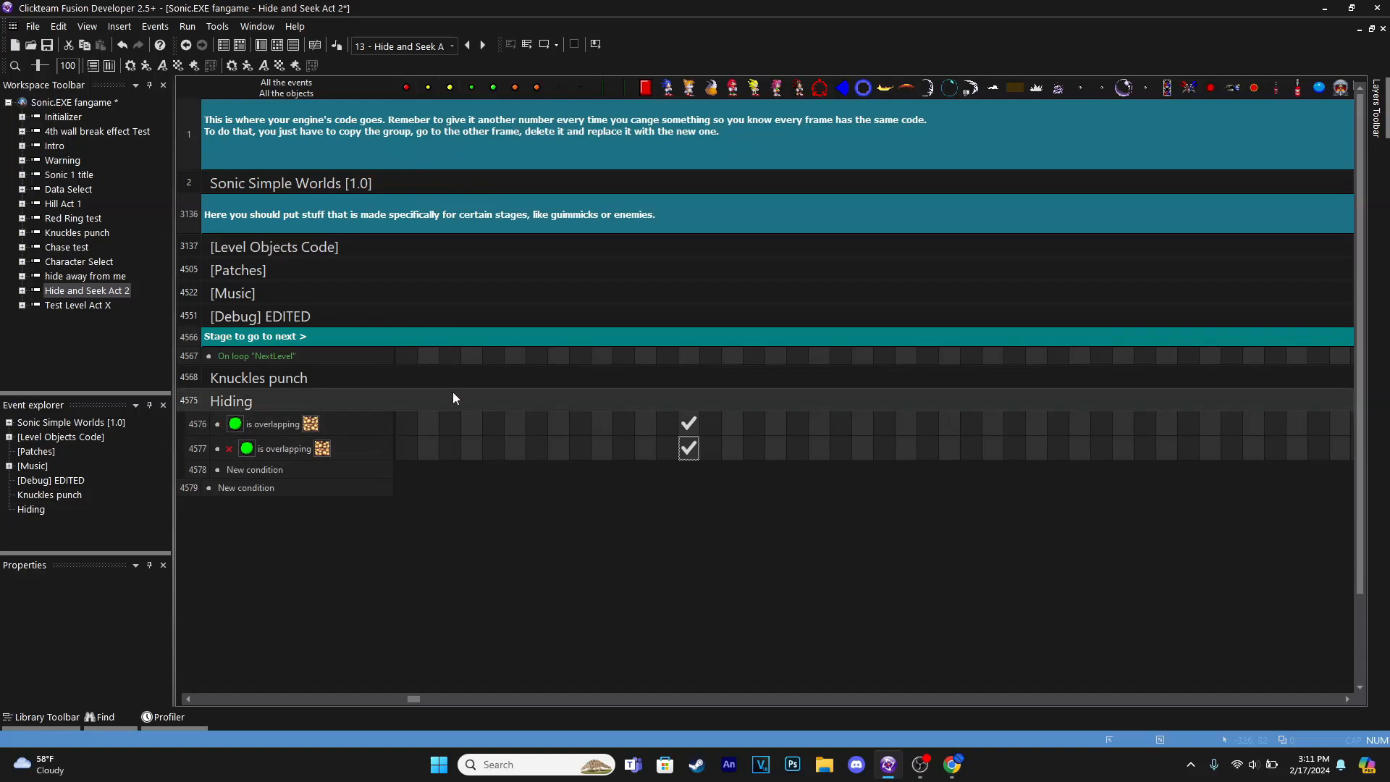
Select the Statis text and Actual statis objects in the Rotting project's Silent Hill - Act 3 - Level 5 frame for reuse
{"action": "double_click", "coordinate": [453, 393]}
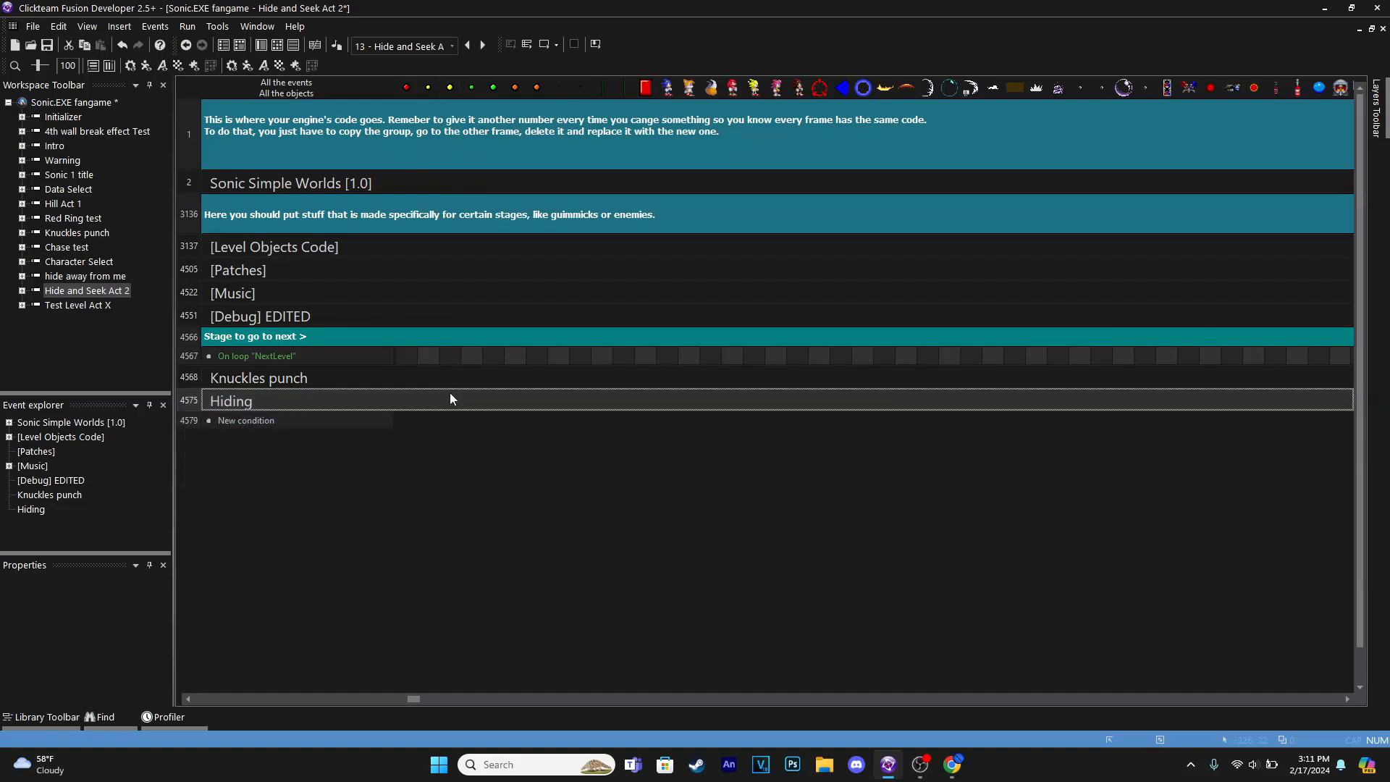
{"action": "left_click", "coordinate": [263, 46]}
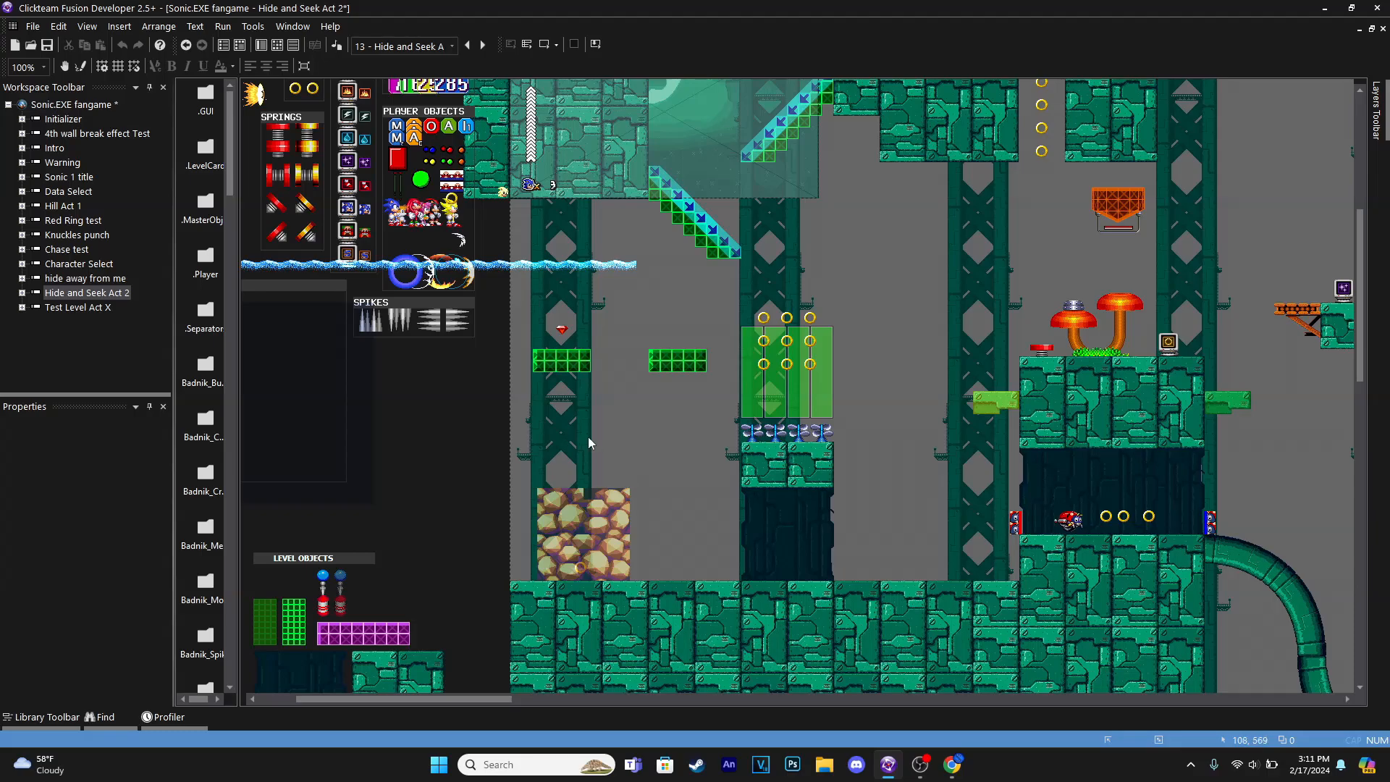
{"action": "scroll", "coordinate": [553, 485], "scroll_direction": "down", "scroll_amount": 1}
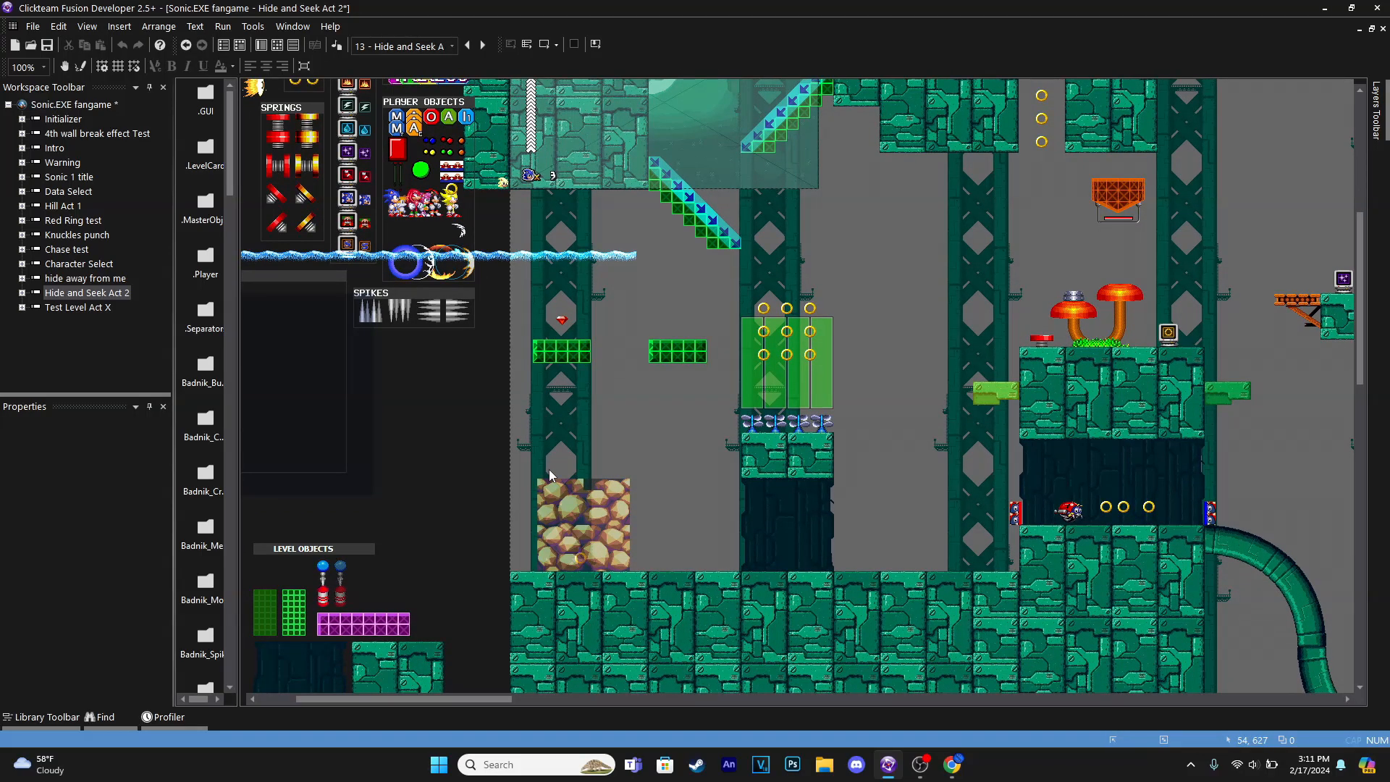
{"action": "scroll", "coordinate": [469, 398], "scroll_direction": "up", "scroll_amount": 5}
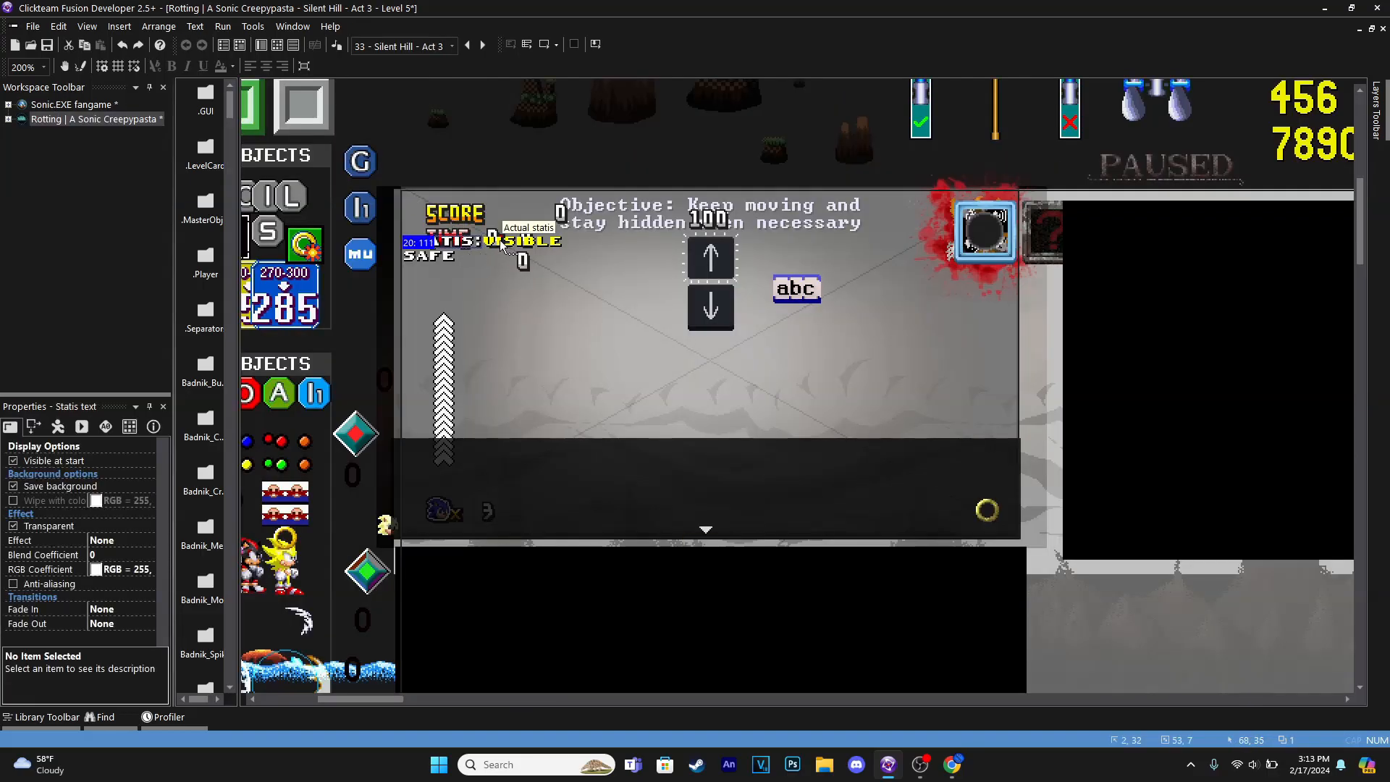
{"action": "left_click", "coordinate": [500, 245], "text": "shift"}
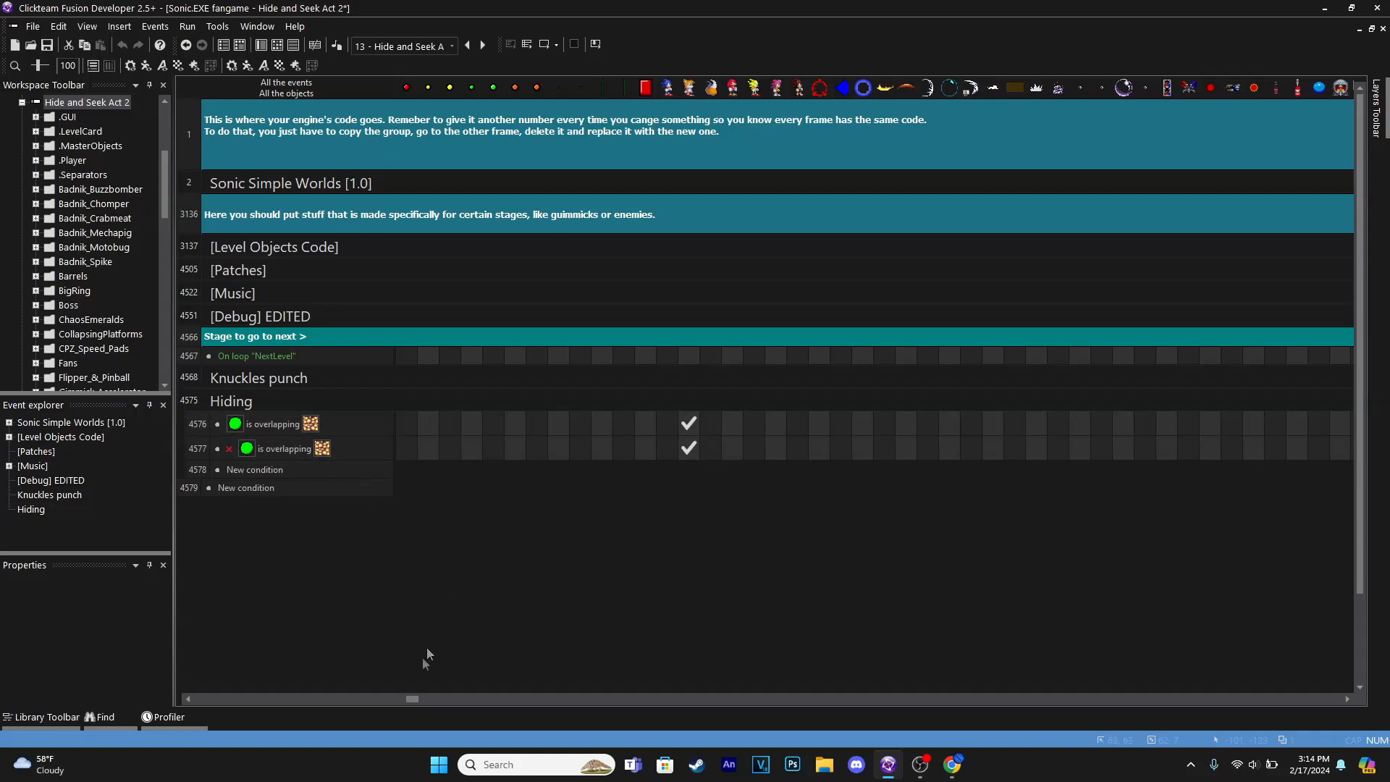
Add a condition to the Hiding group testing whether PlayerSkin_Tails' Hidden value equals 0
{"action": "left_click_drag", "start_coordinate": [416, 700], "coordinate": [407, 691]}
{"action": "double_click", "coordinate": [255, 471]}
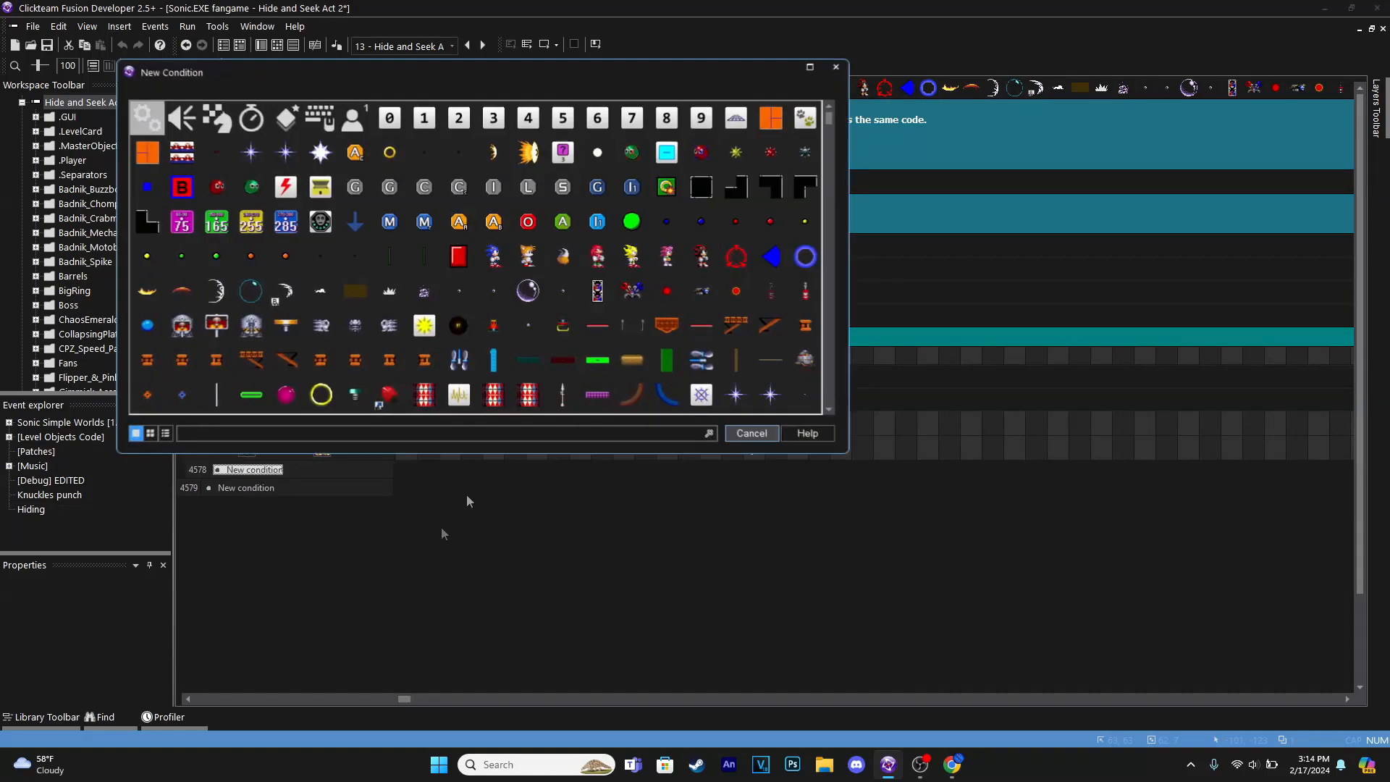
{"action": "left_click", "coordinate": [532, 264]}
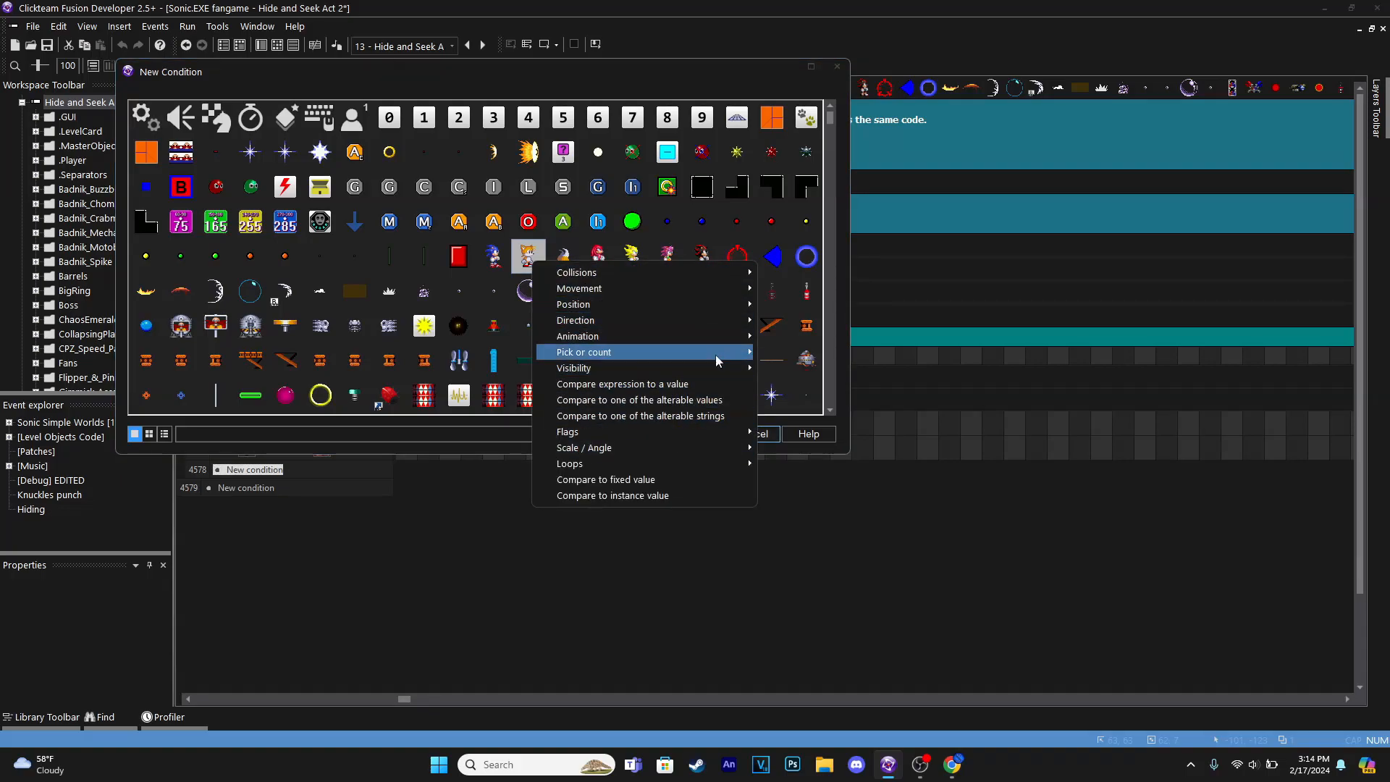
{"action": "left_click", "coordinate": [711, 398]}
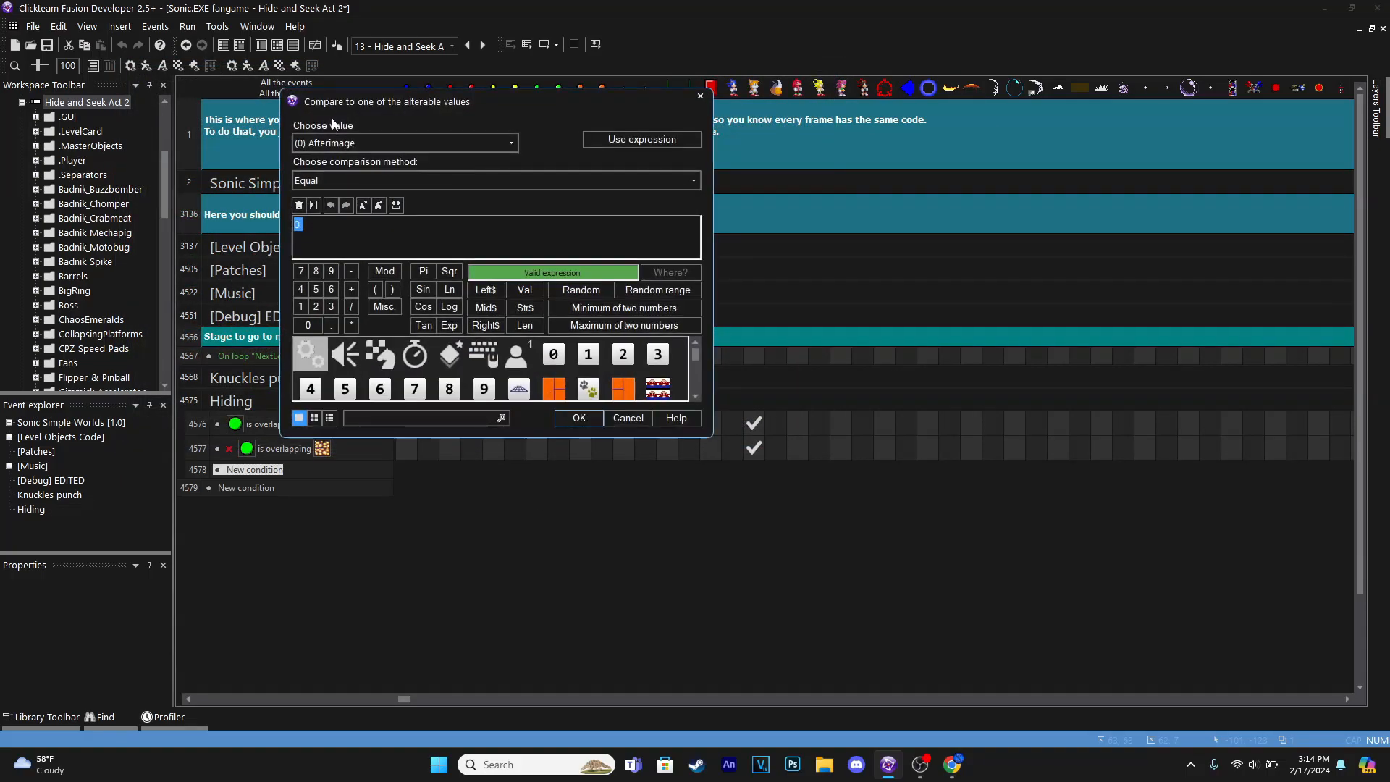
{"action": "left_click", "coordinate": [333, 143]}
{"action": "left_click", "coordinate": [345, 340]}
{"action": "left_click", "coordinate": [315, 224]}
{"action": "left_click", "coordinate": [579, 418]}
Make the Hidden = 0 event change the Actual statis object's animation frame to 0
{"action": "left_click_drag", "start_coordinate": [407, 703], "coordinate": [966, 697]}
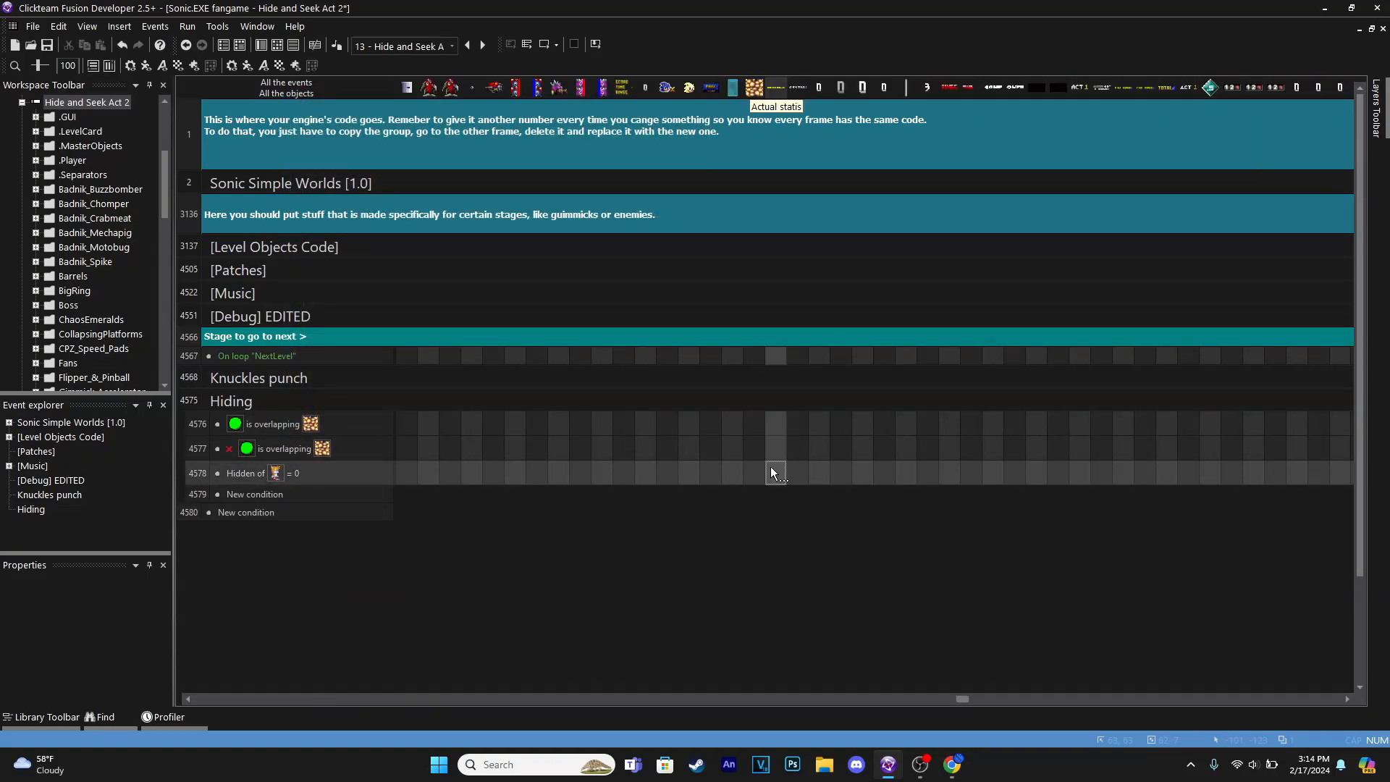
{"action": "left_click", "coordinate": [775, 472]}
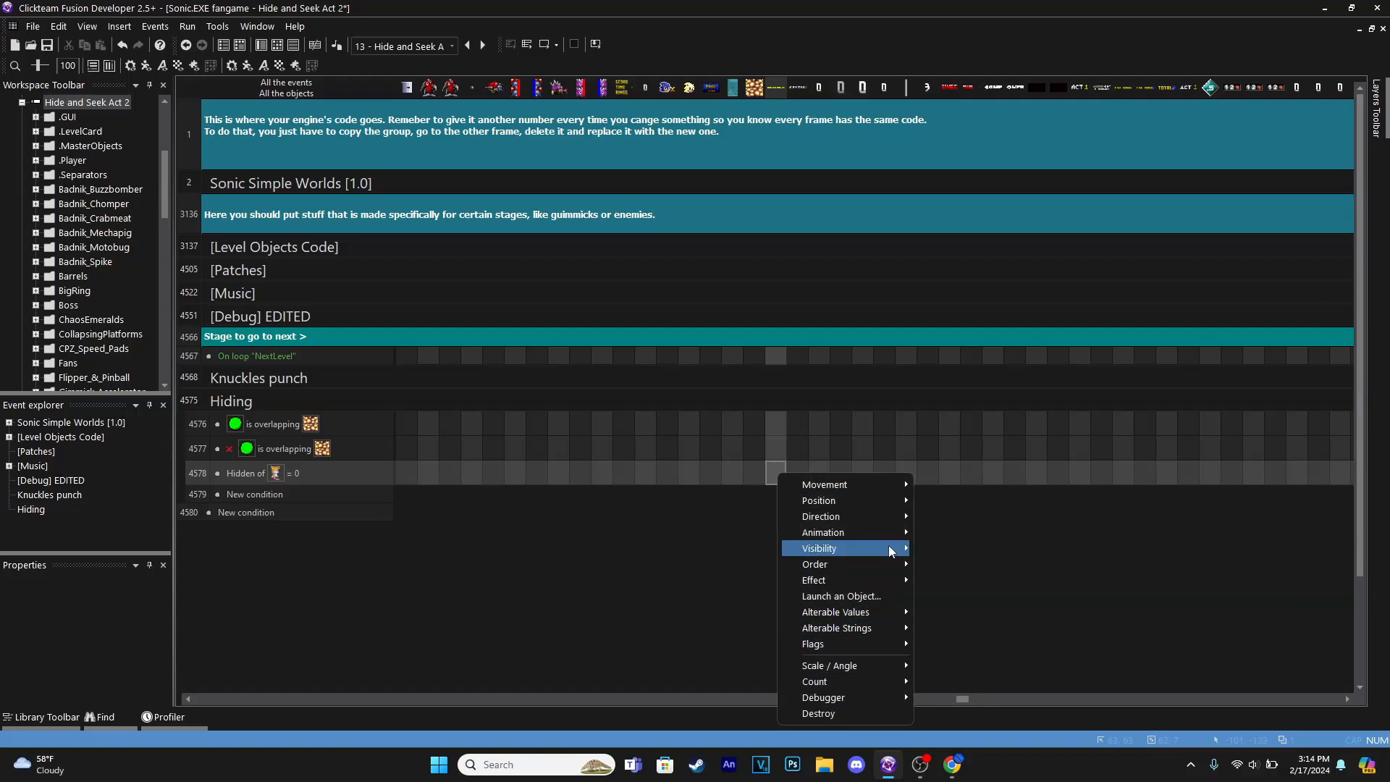
{"action": "mouse_move", "coordinate": [896, 619]}
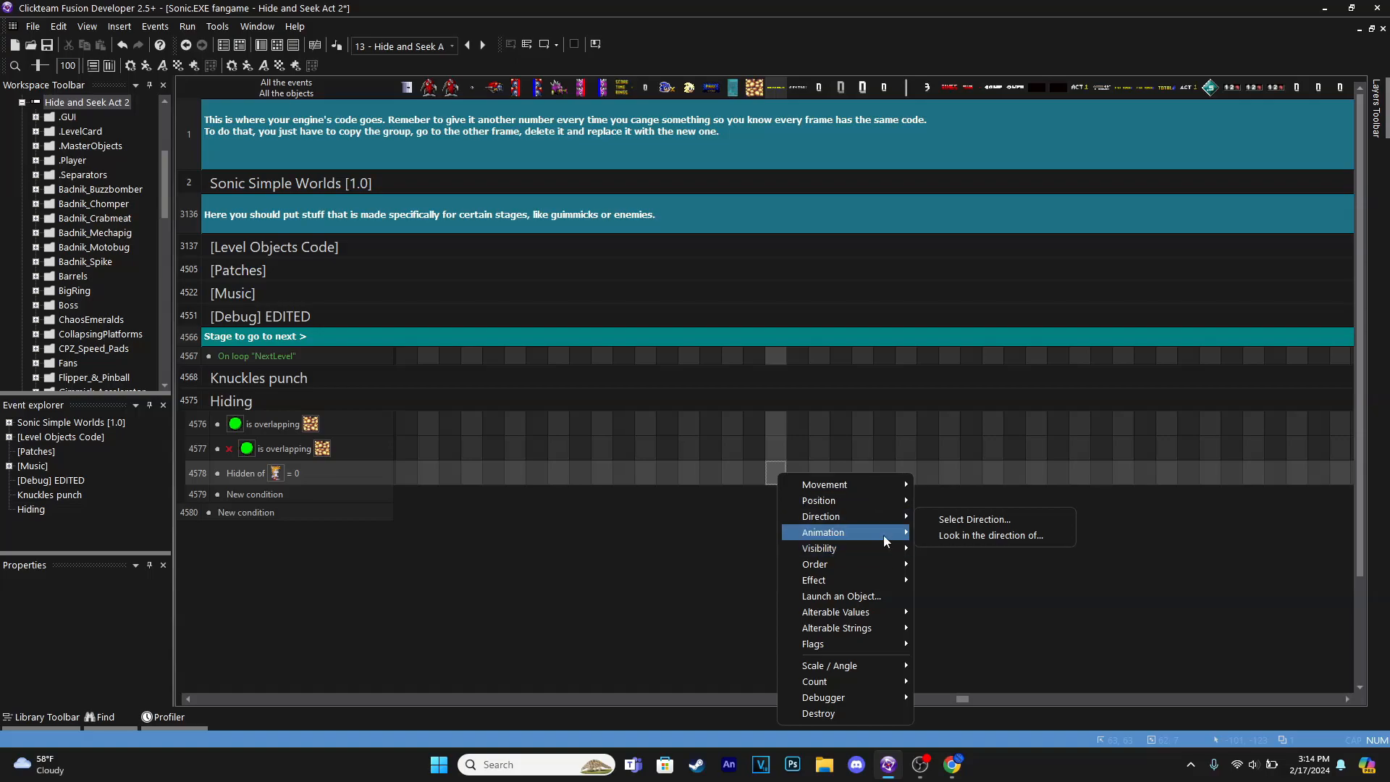
{"action": "mouse_move", "coordinate": [885, 541]}
{"action": "mouse_move", "coordinate": [1055, 574]}
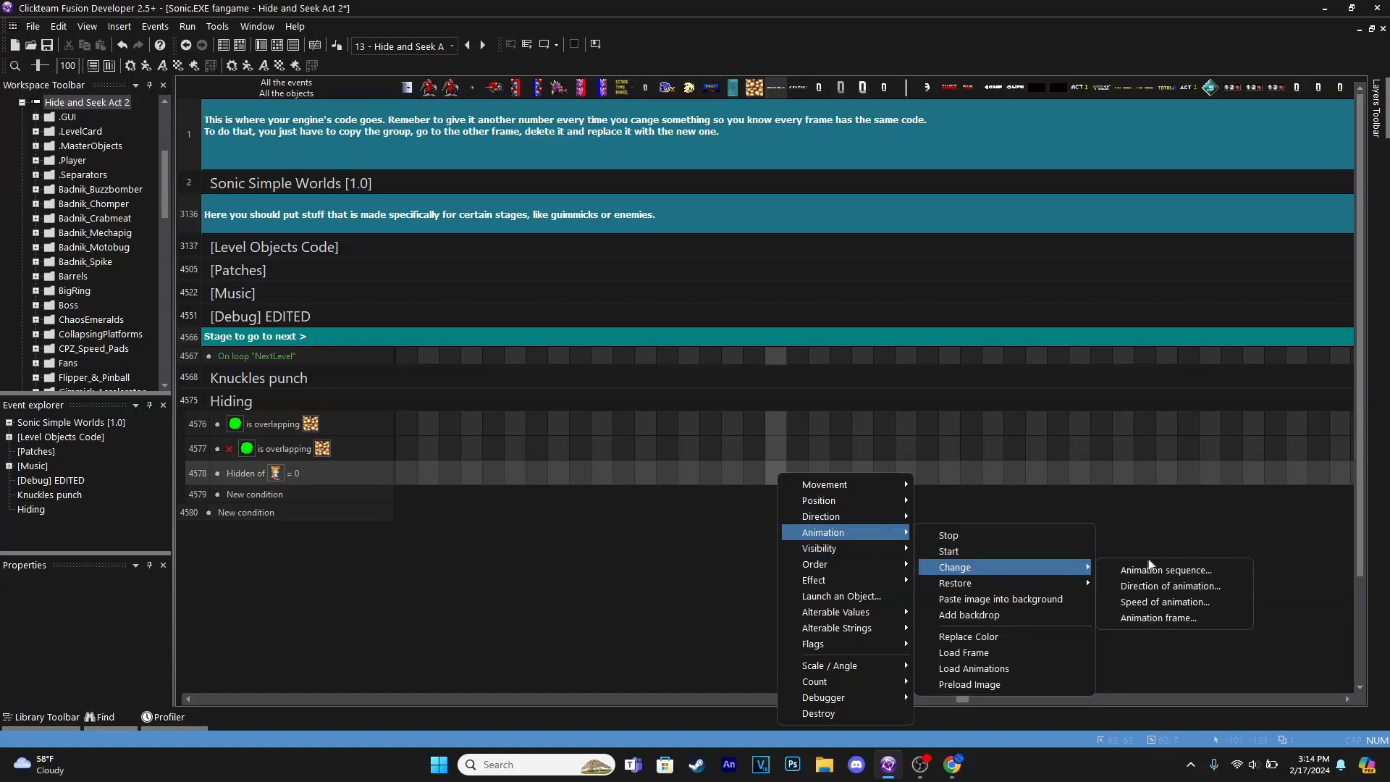
{"action": "left_click", "coordinate": [1159, 618]}
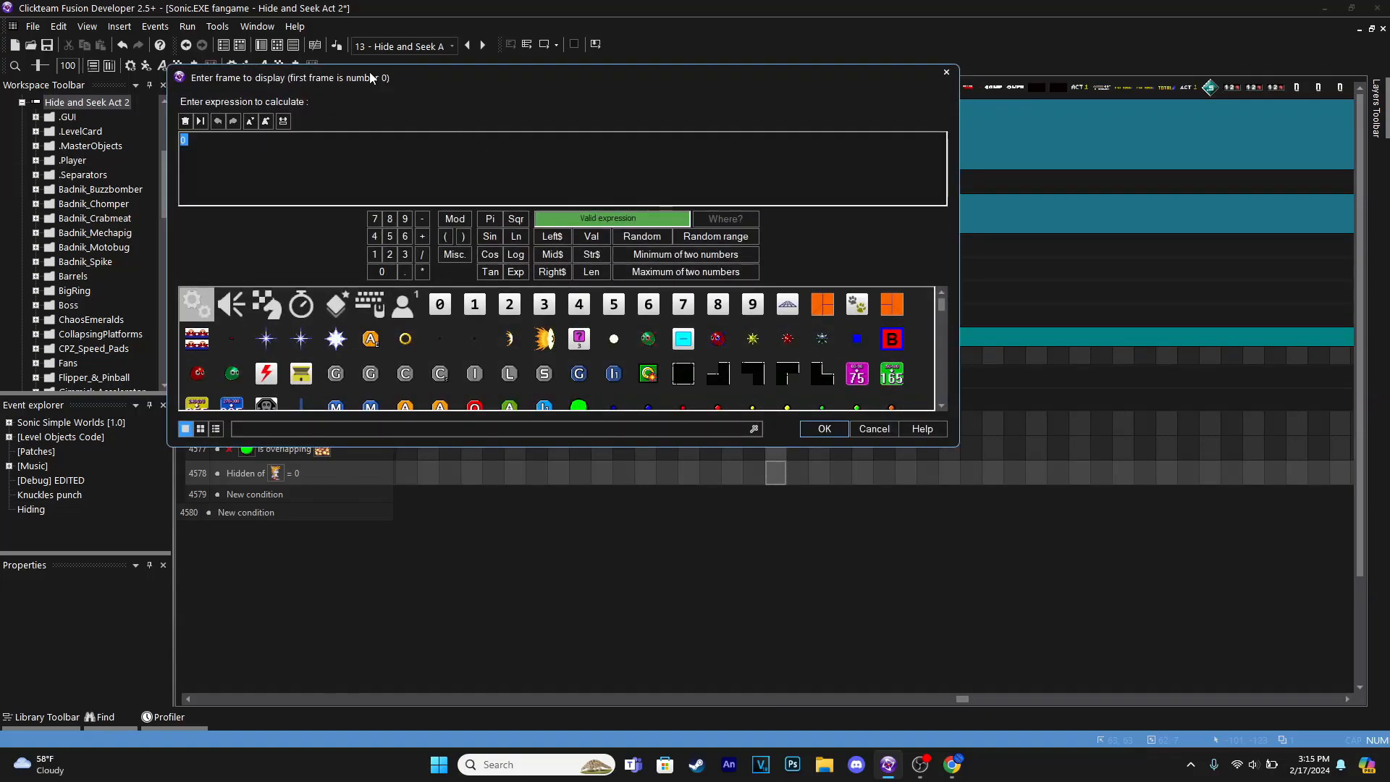
{"action": "key", "text": "Return"}
Duplicate the Hidden = 0 event, compare Hidden to 1 in the copy, and edit its Actual statis animation frame
{"action": "left_click_drag", "start_coordinate": [217, 473], "coordinate": [297, 507], "text": "ctrl"}
{"action": "double_click", "coordinate": [297, 500]}
{"action": "type", "text": "1"}
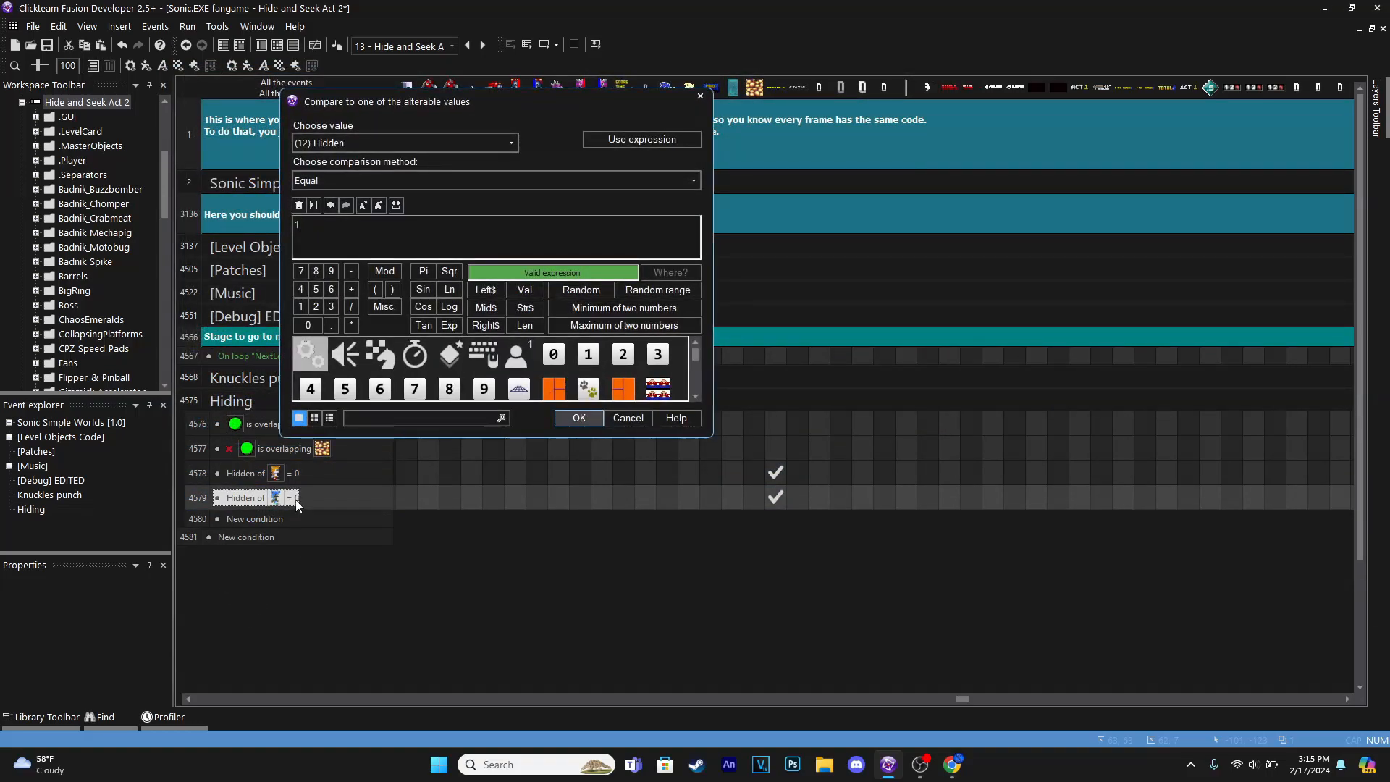
{"action": "key", "text": "Return"}
{"action": "right_click", "coordinate": [775, 497]}
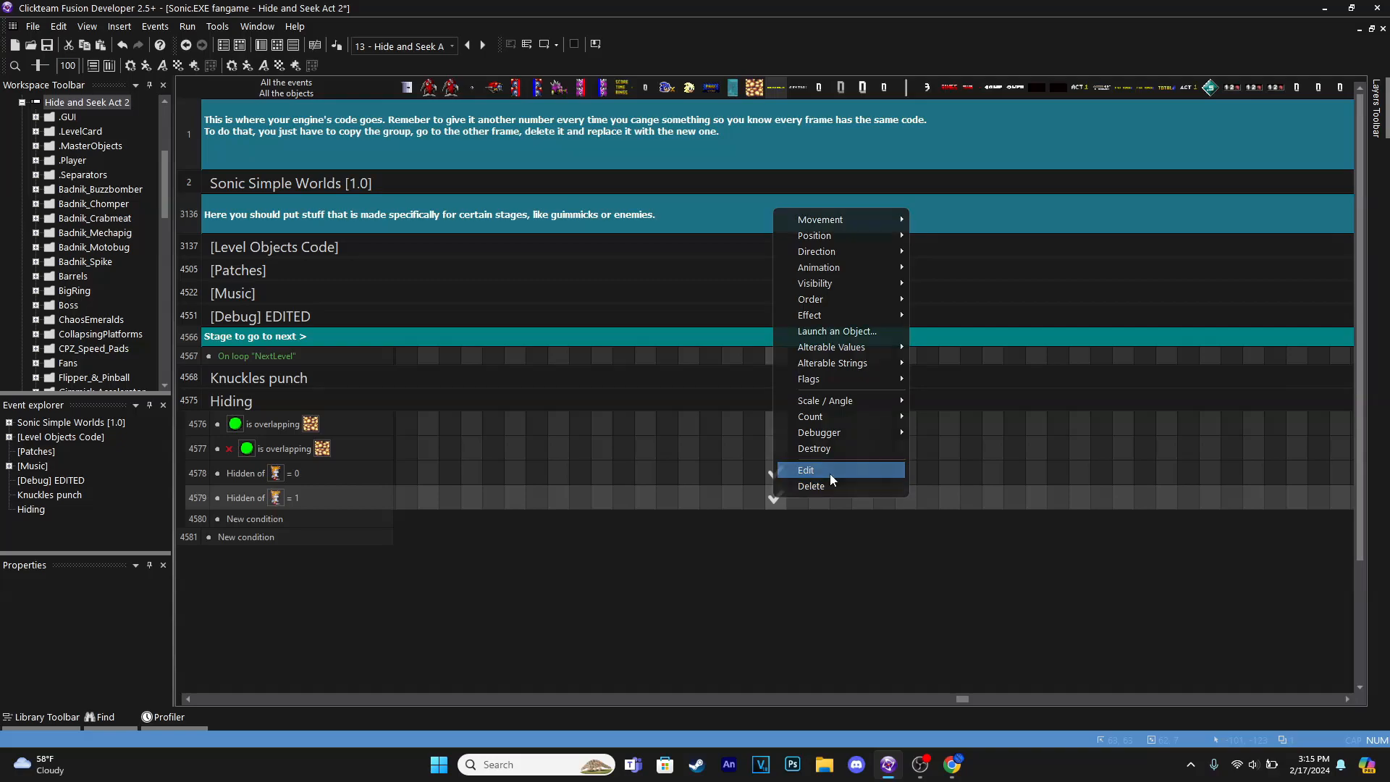
{"action": "left_click", "coordinate": [844, 469]}
{"action": "key", "text": "Return"}
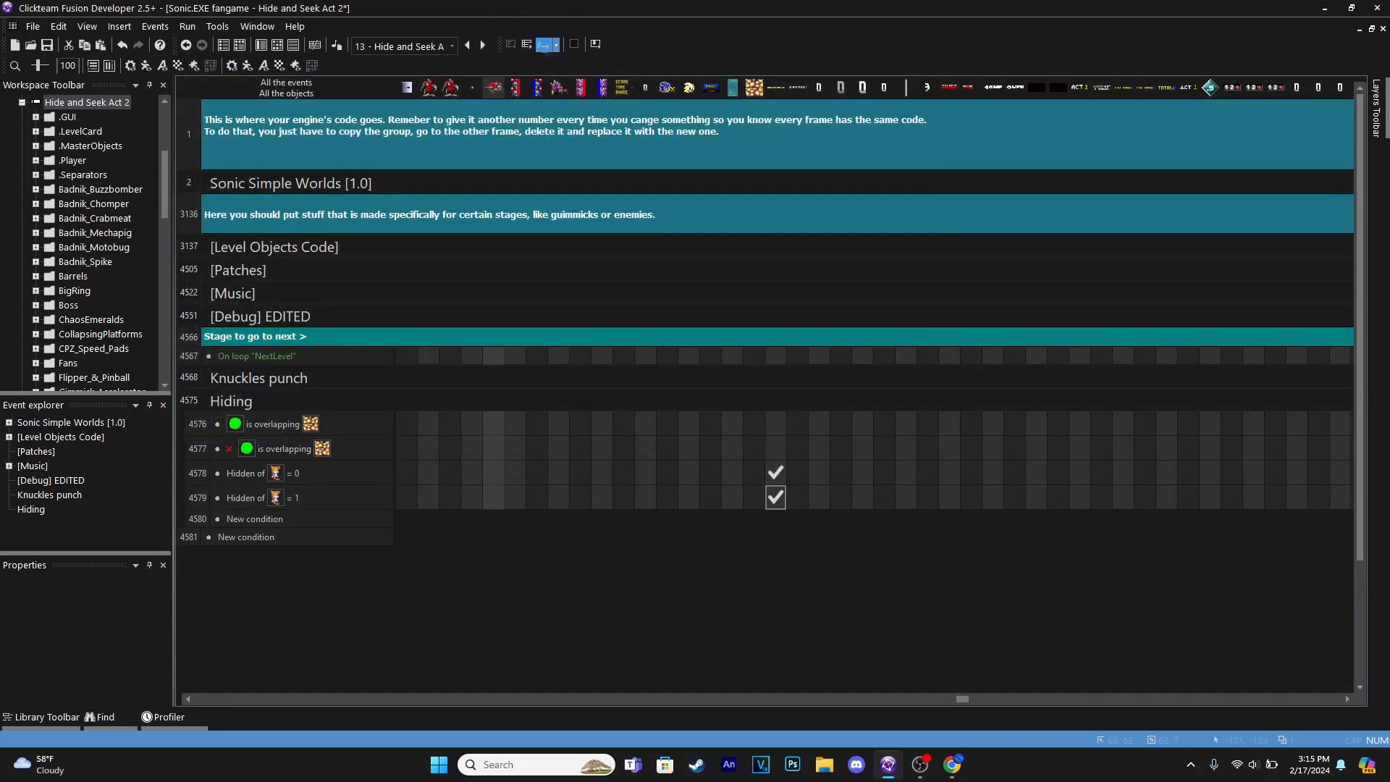
Run the frame and move Sonic in and out of the rock to test the hiding status, and close the game
{"action": "key", "text": "F7"}
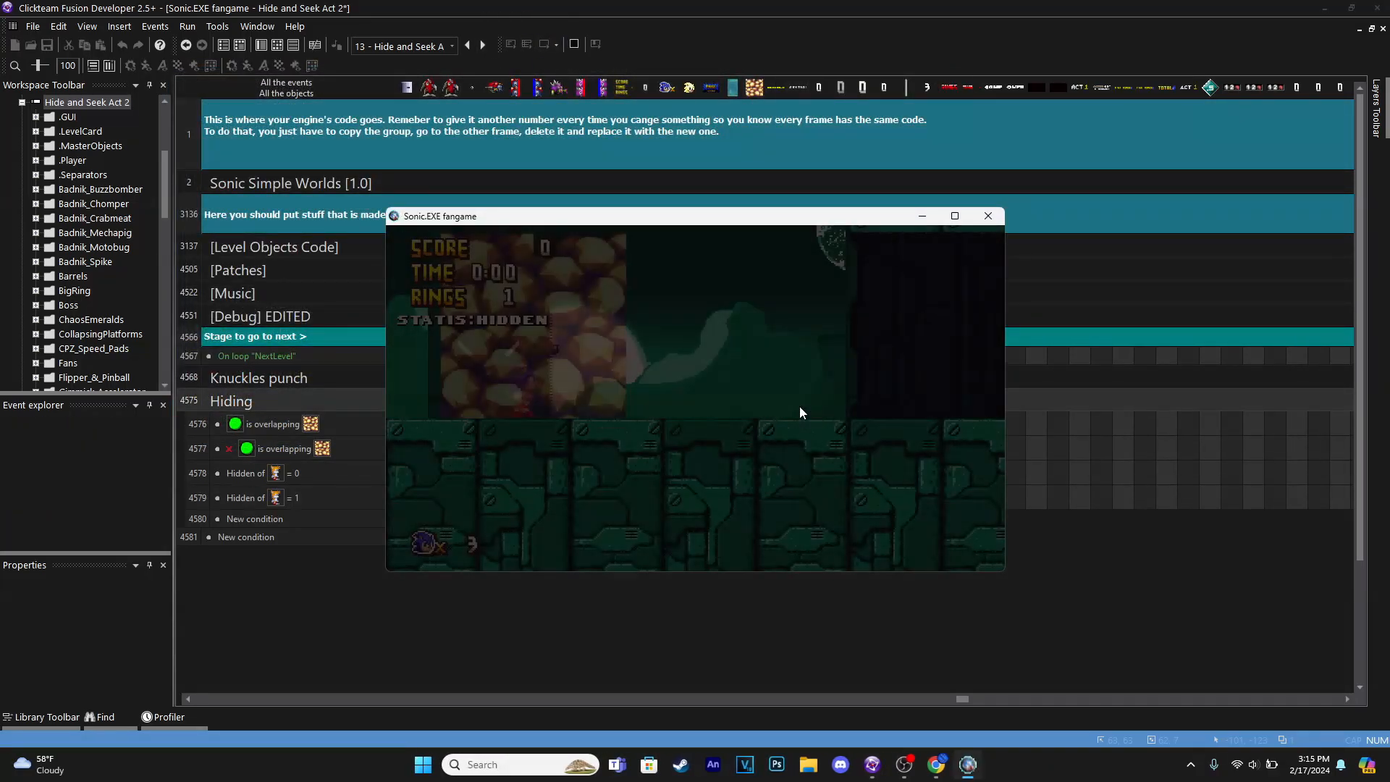
{"action": "key", "text": "Right"}
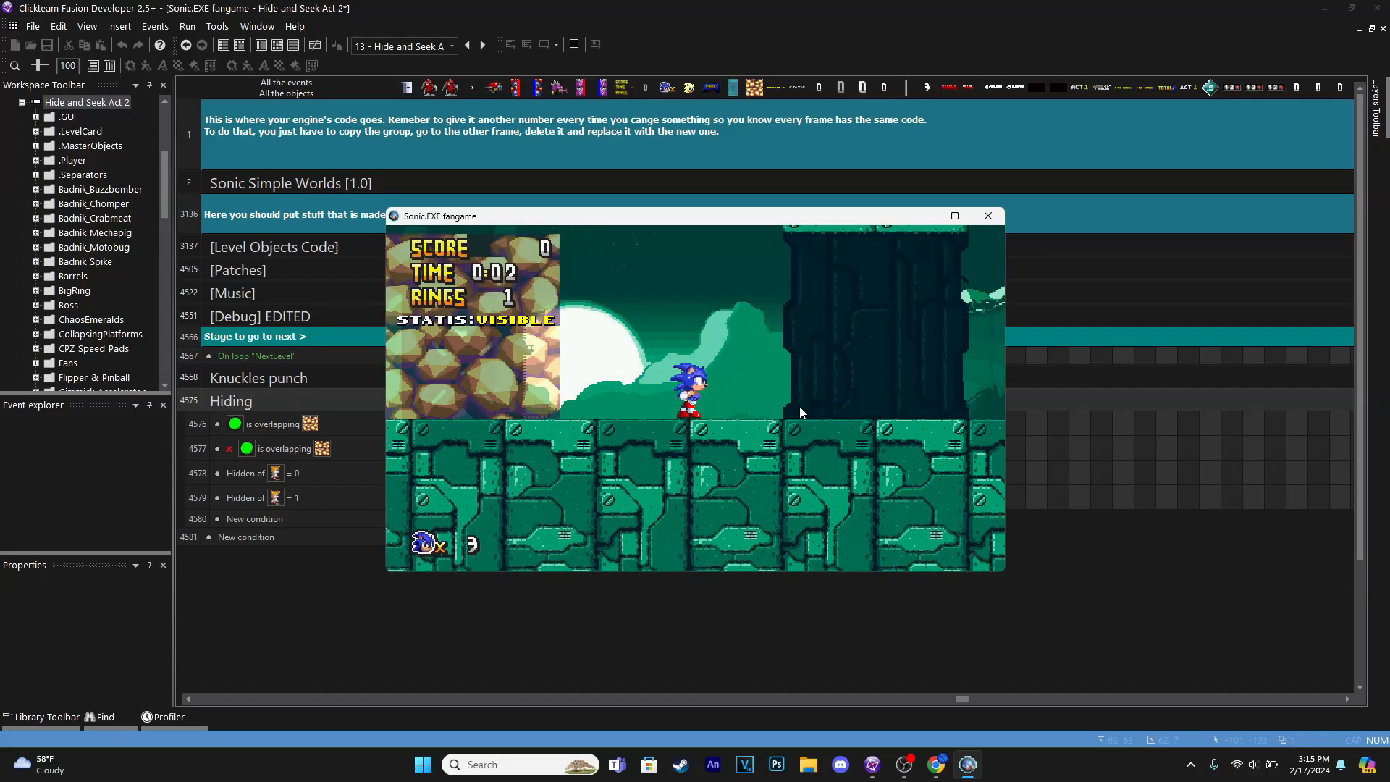
{"action": "key", "text": "Left"}
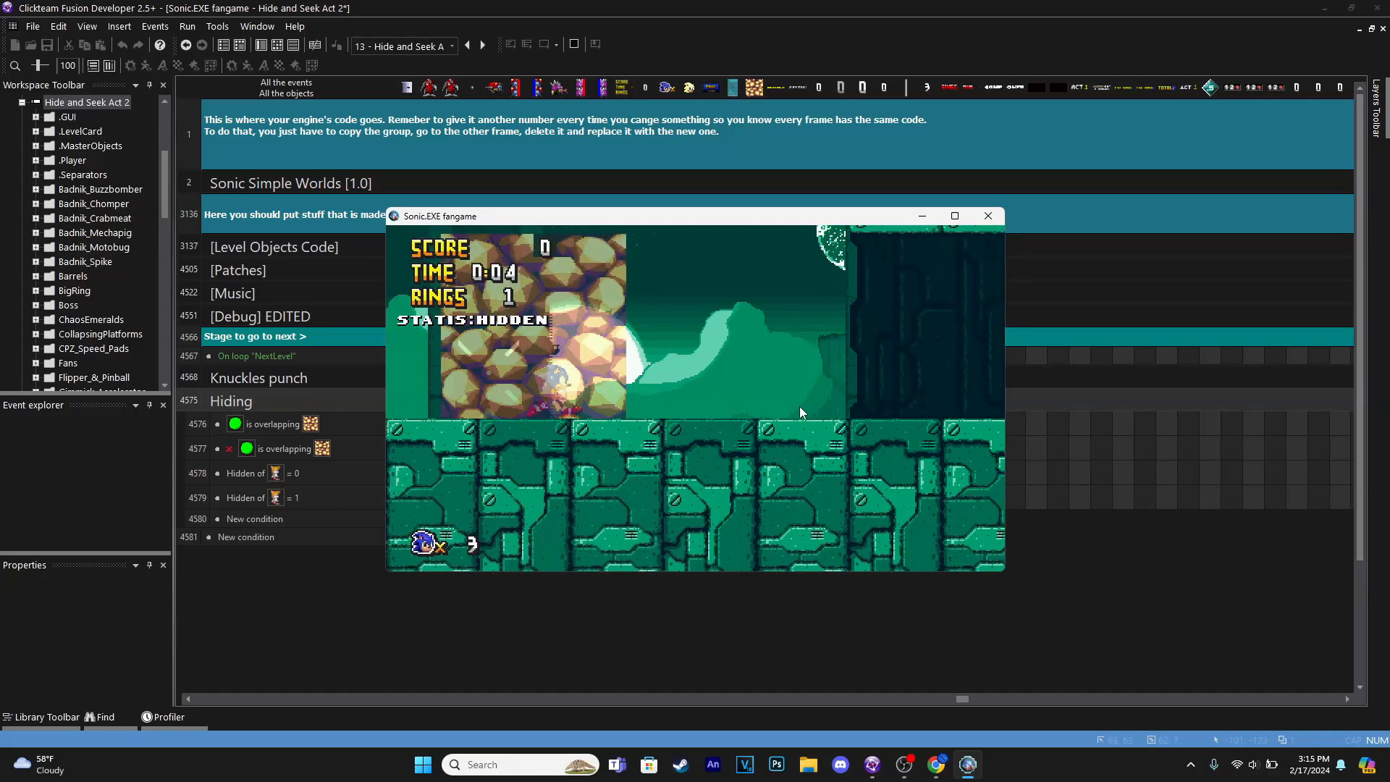
{"action": "key", "text": "Right"}
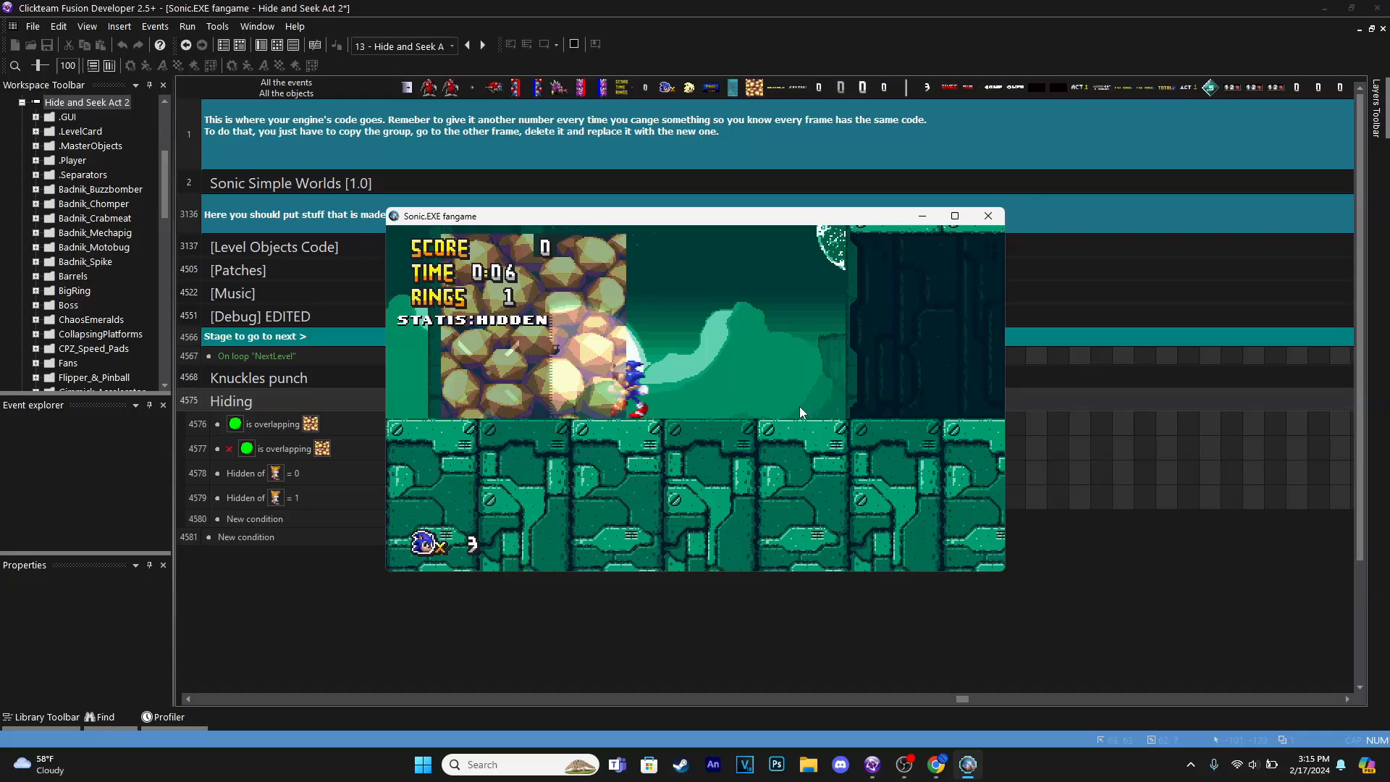
{"action": "key", "text": "Right"}
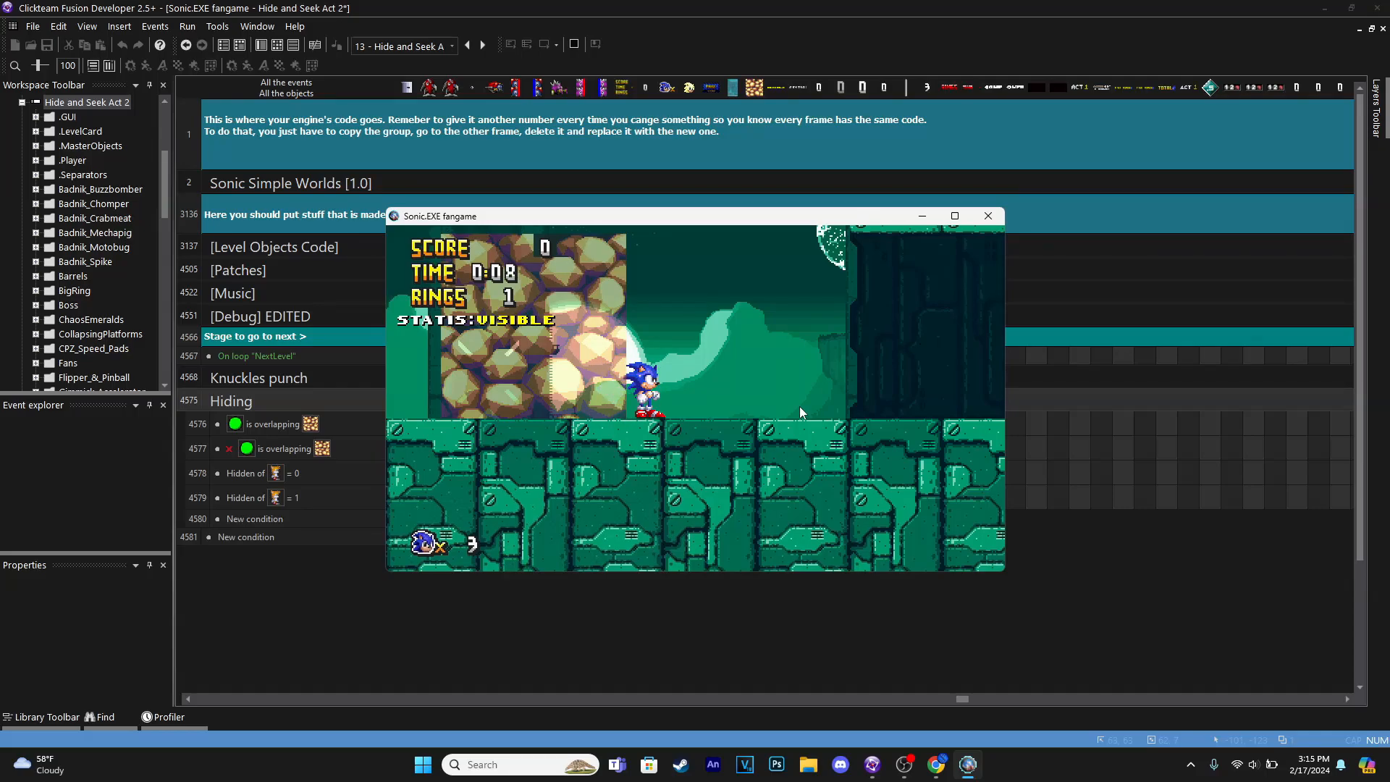
{"action": "key", "text": "Left"}
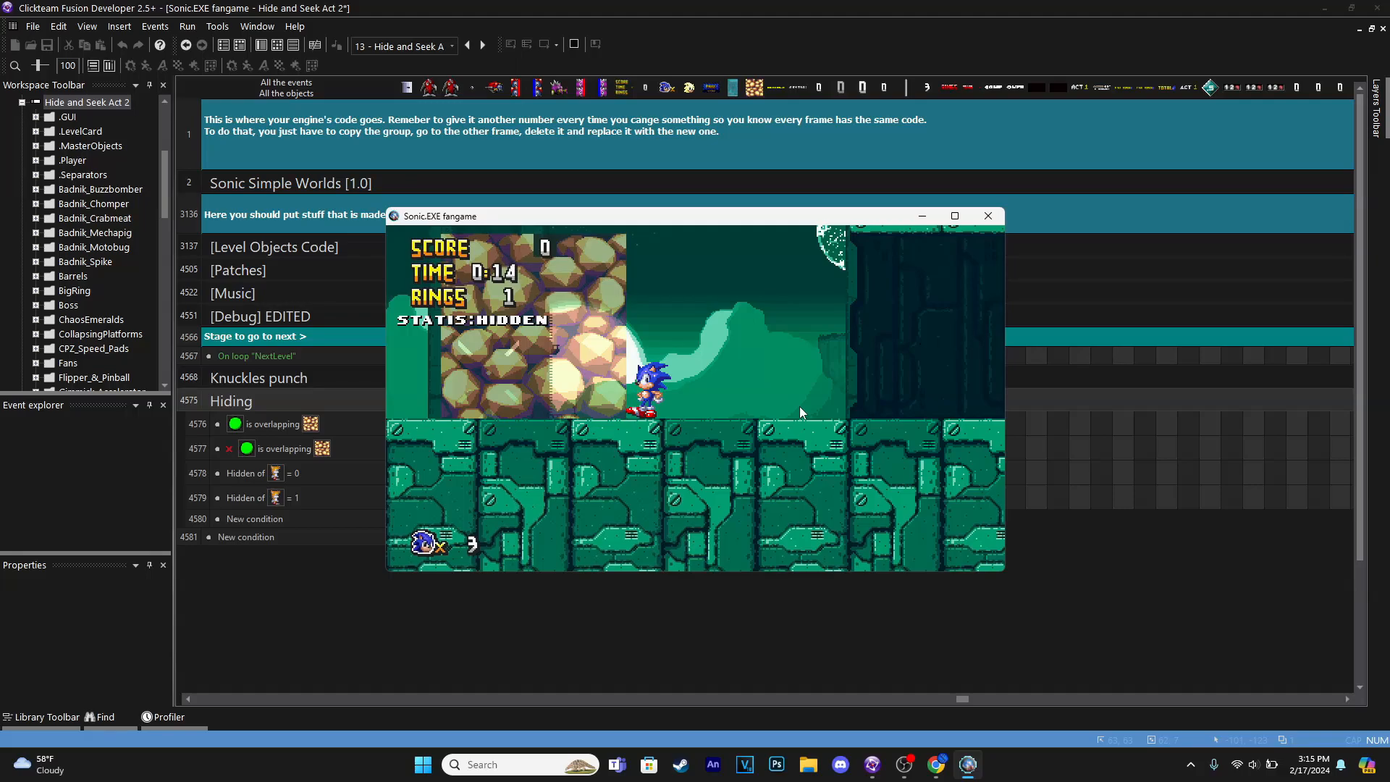
{"action": "left_click", "coordinate": [988, 216]}
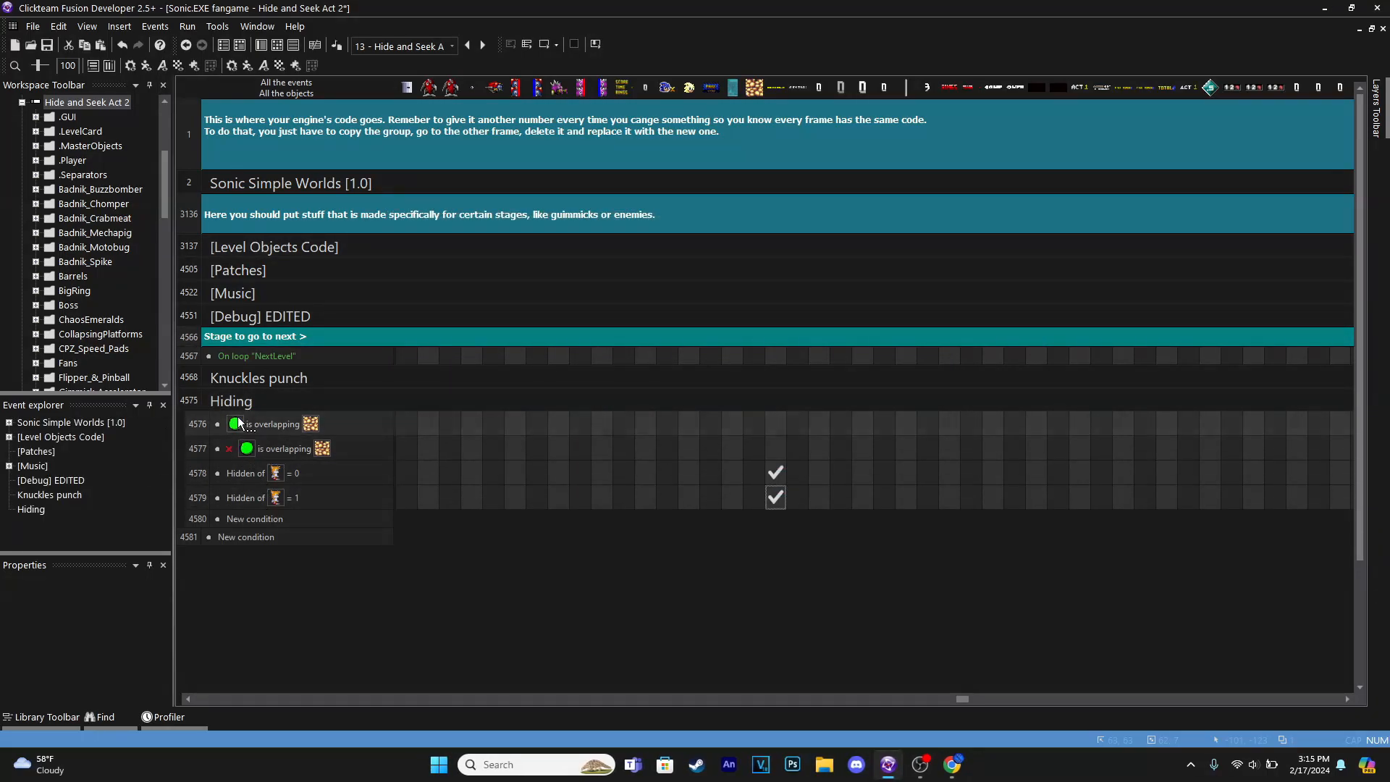
Open the first overlap condition in the Hiding group to review the object it tests, leaving it unedited
{"action": "double_click", "coordinate": [236, 425]}
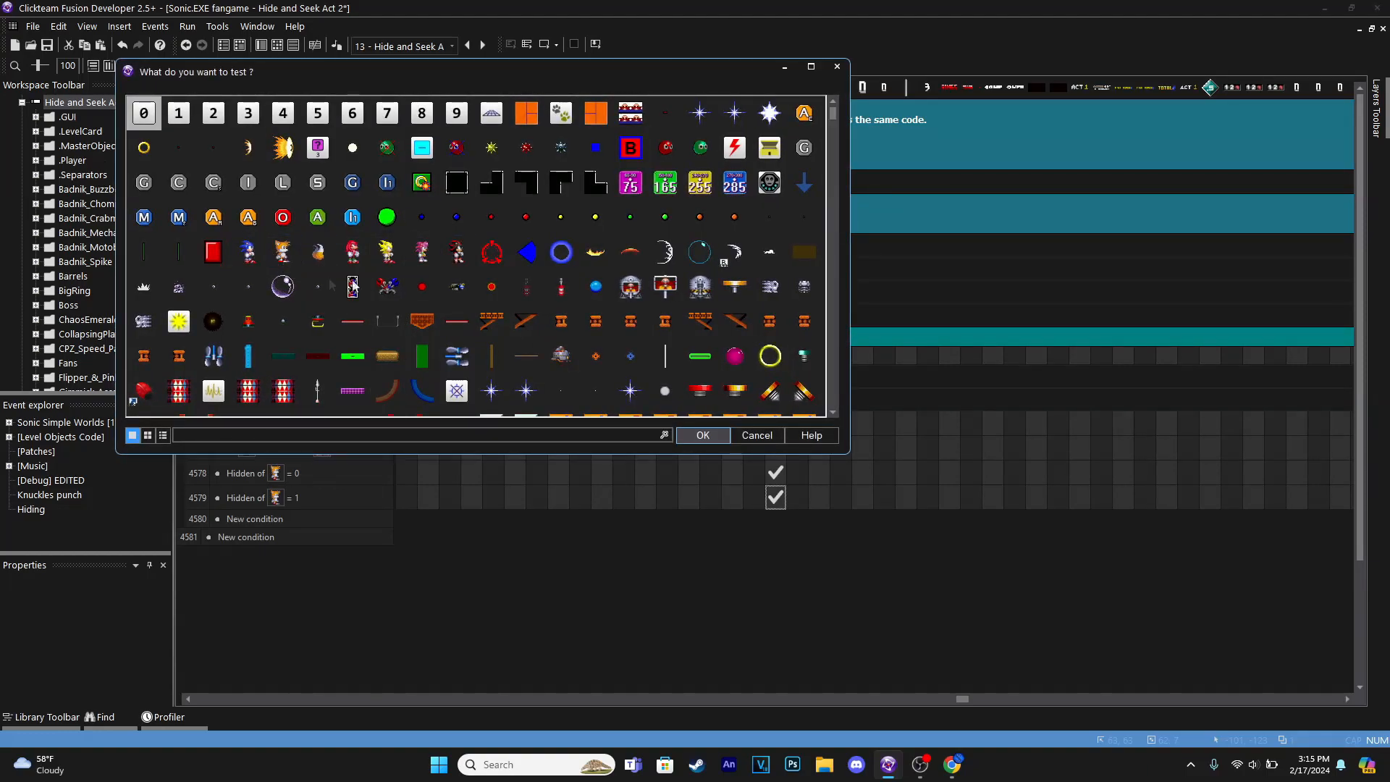
{"action": "left_click", "coordinate": [837, 67]}
{"action": "double_click", "coordinate": [239, 426]}
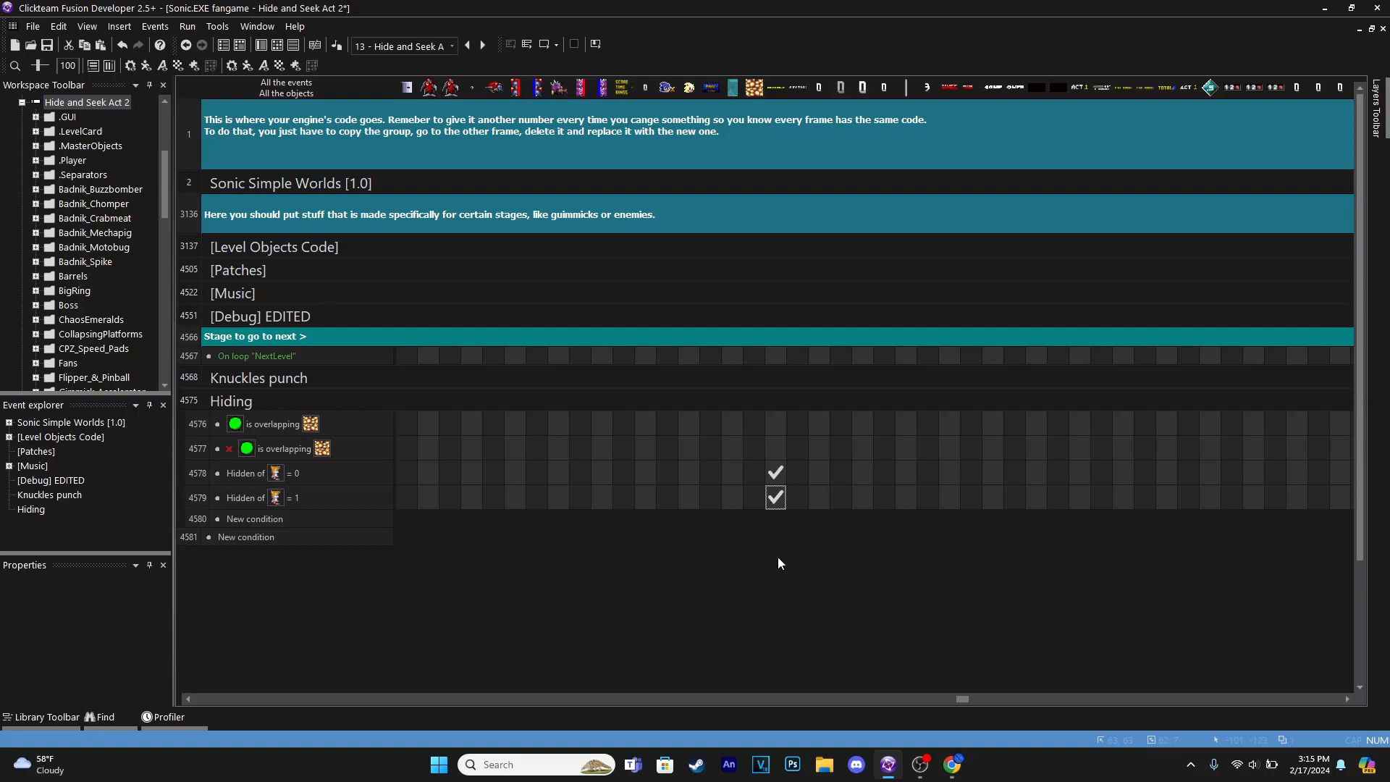
Collapse the Hiding group and add a Start of Frame event below it
{"action": "left_click_drag", "start_coordinate": [963, 701], "coordinate": [163, 705]}
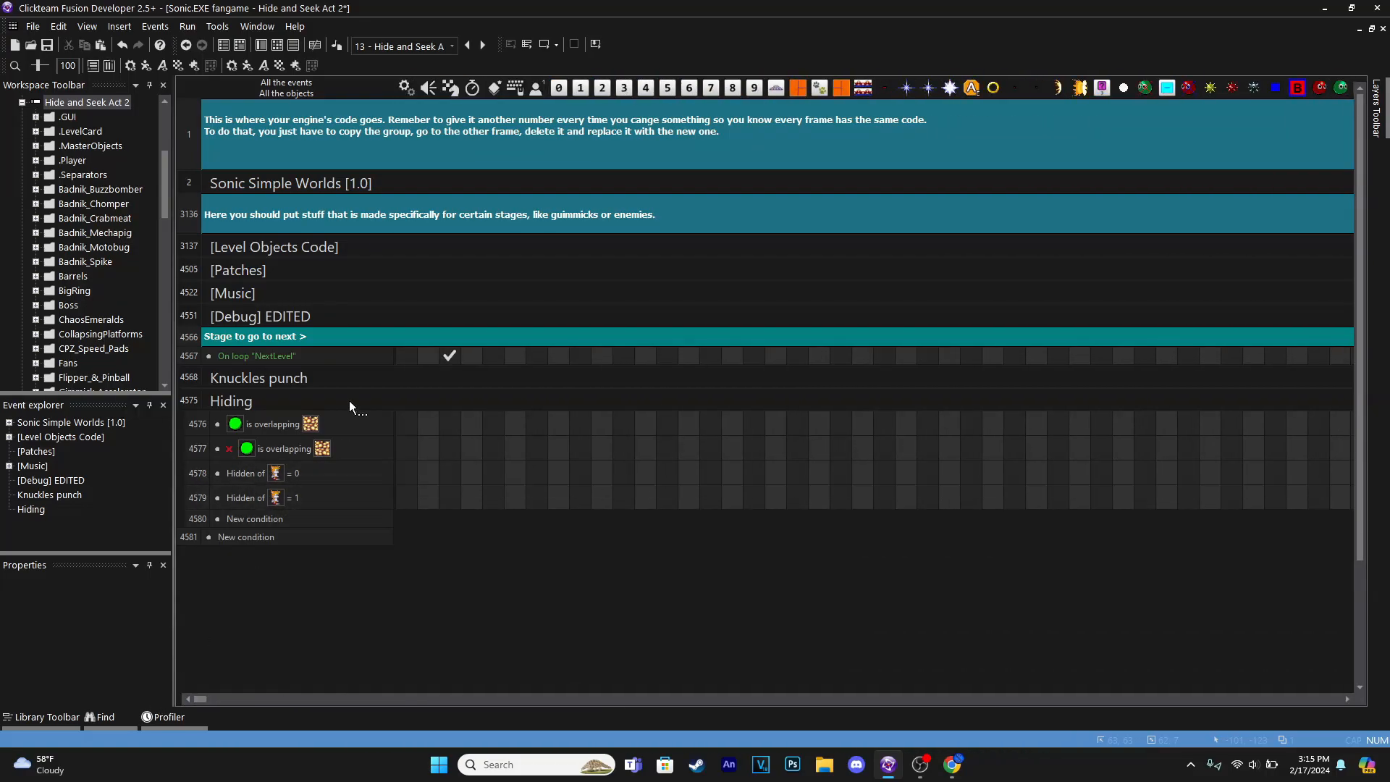
{"action": "double_click", "coordinate": [347, 398]}
{"action": "left_click", "coordinate": [254, 421]}
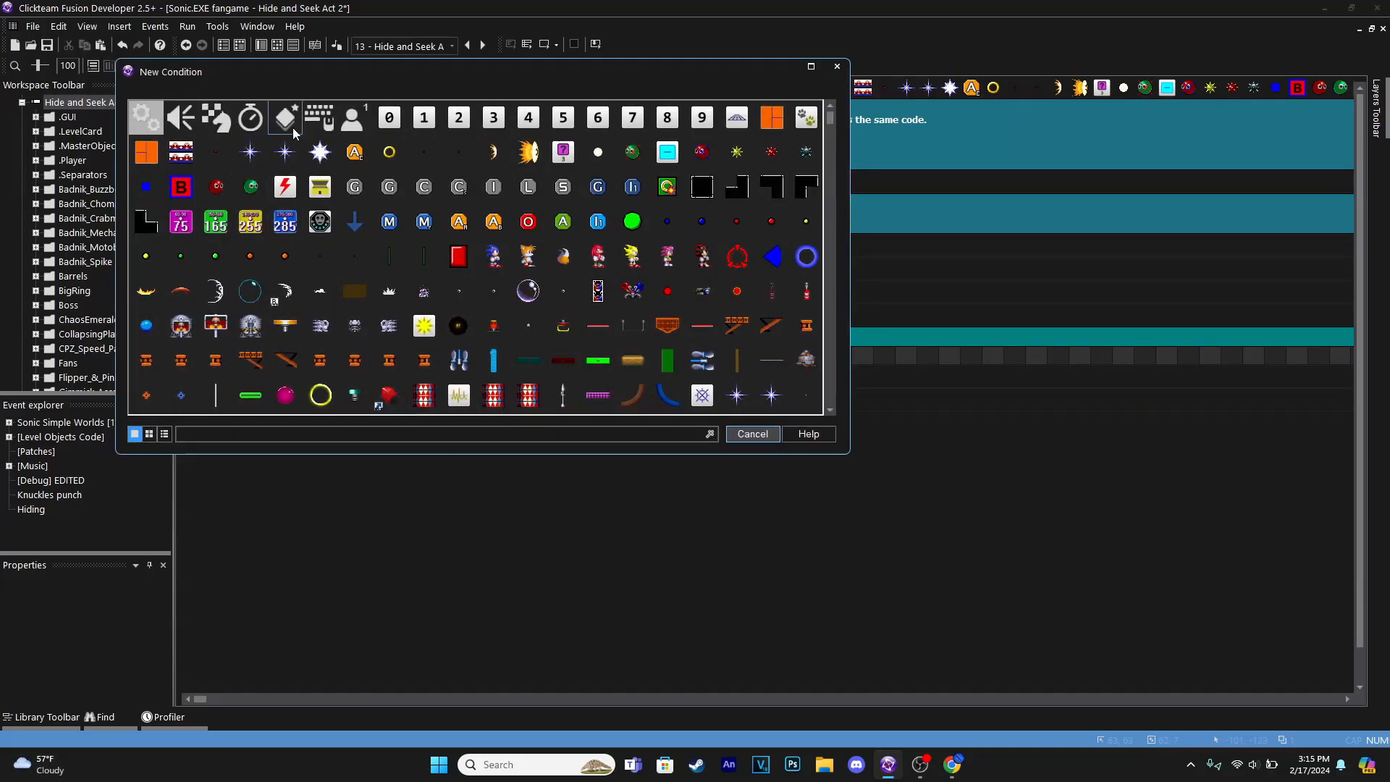
{"action": "left_click", "coordinate": [214, 117]}
{"action": "left_click", "coordinate": [242, 123]}
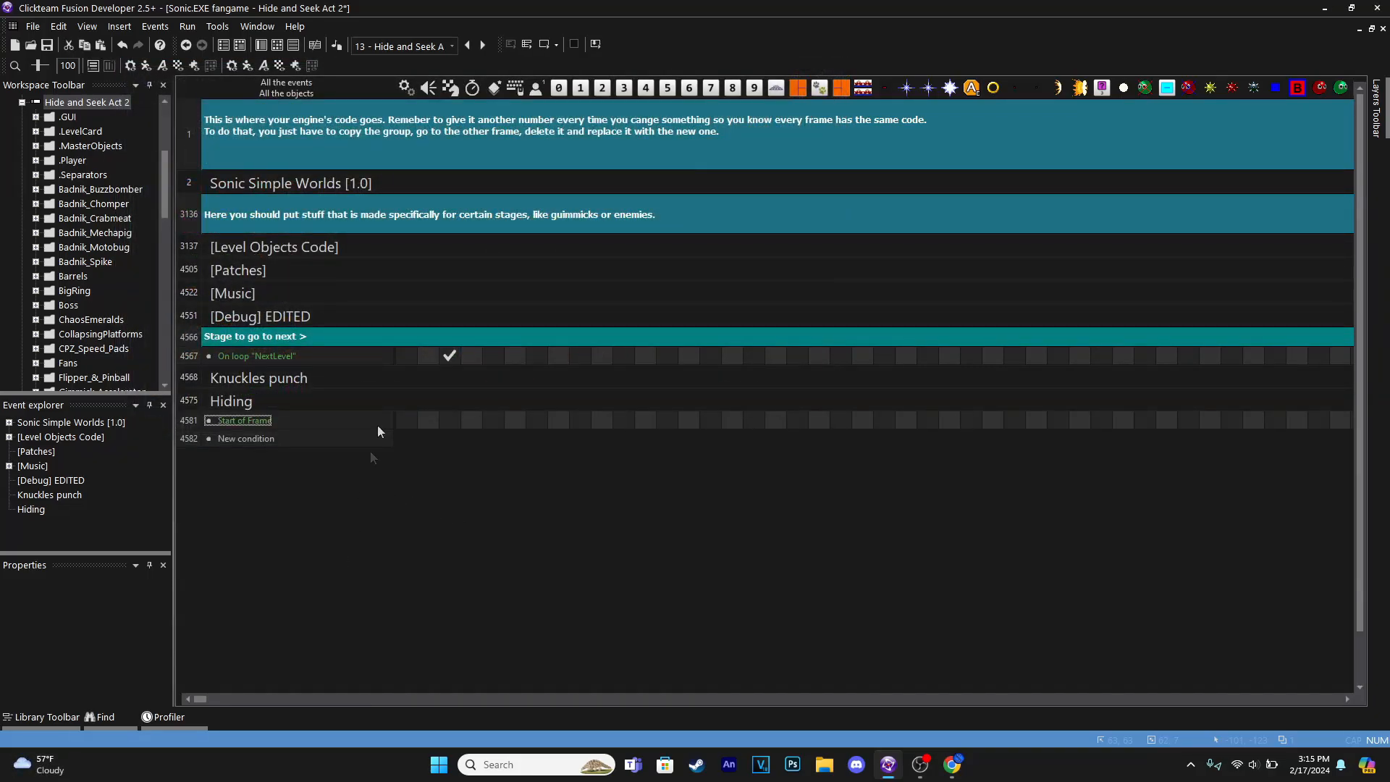
Make the Start of Frame event set the global value GameCharacter to 1
{"action": "left_click", "coordinate": [406, 421]}
{"action": "mouse_move", "coordinate": [564, 450]}
{"action": "left_click", "coordinate": [608, 452]}
{"action": "left_click", "coordinate": [288, 86]}
{"action": "left_click", "coordinate": [242, 123]}
{"action": "type", "text": "1"}
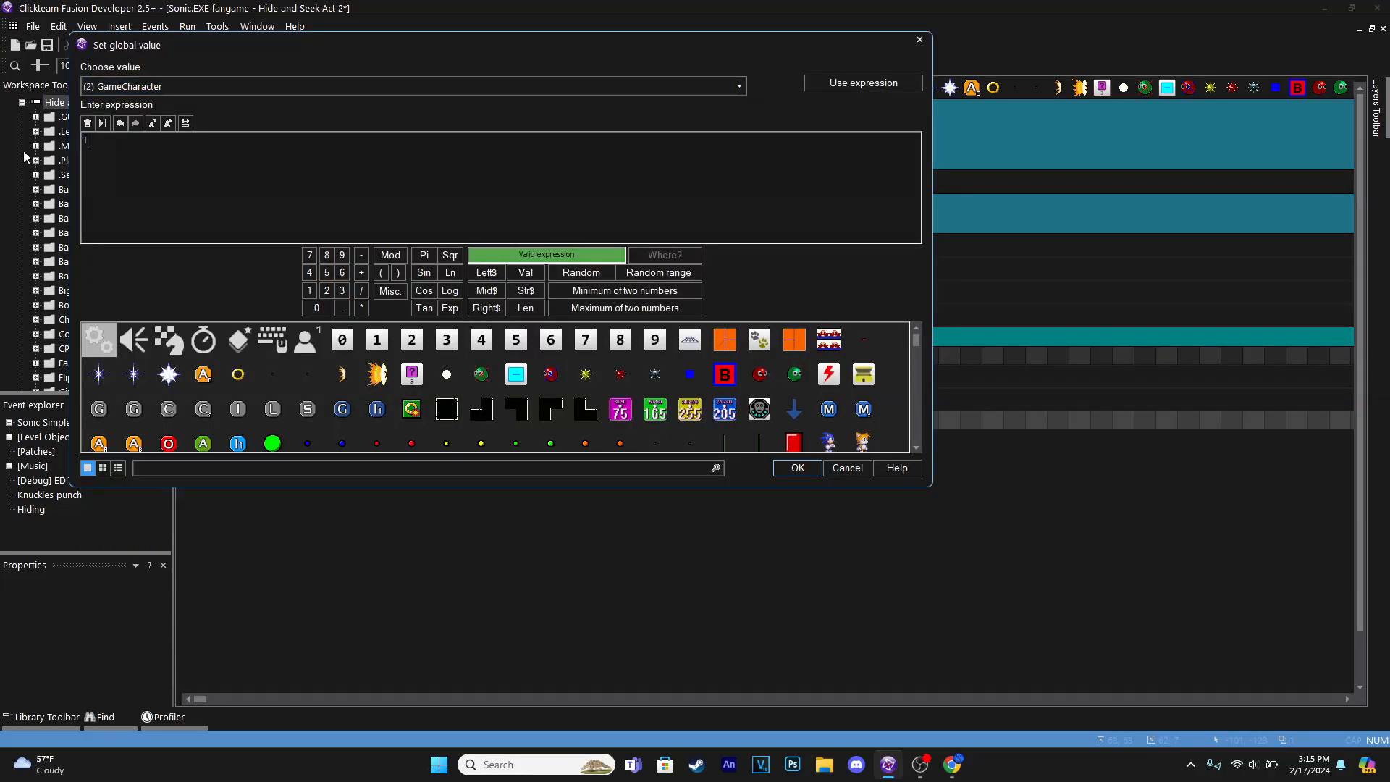
{"action": "key", "text": "Return"}
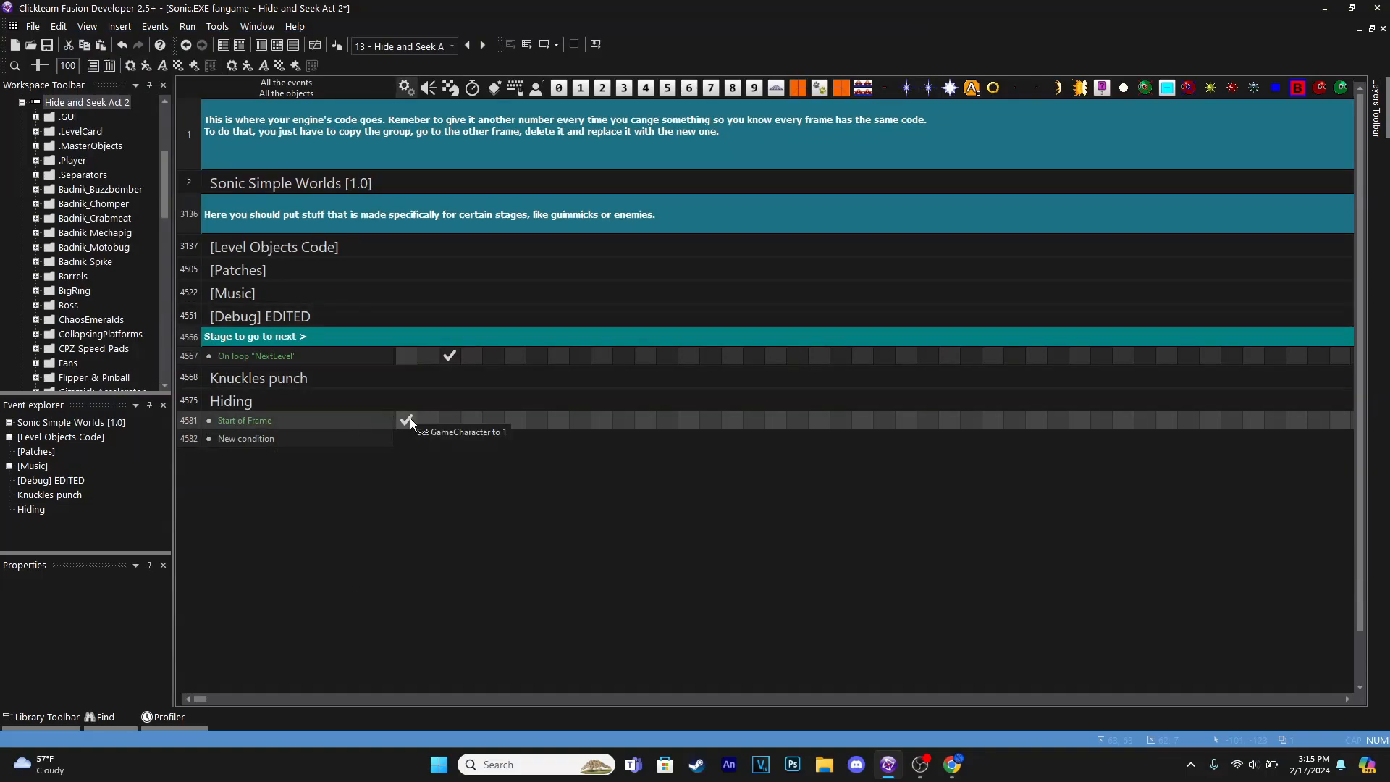
Run the frame, move the character at the rock to test the hiding status, and close the game
{"action": "left_click", "coordinate": [545, 44]}
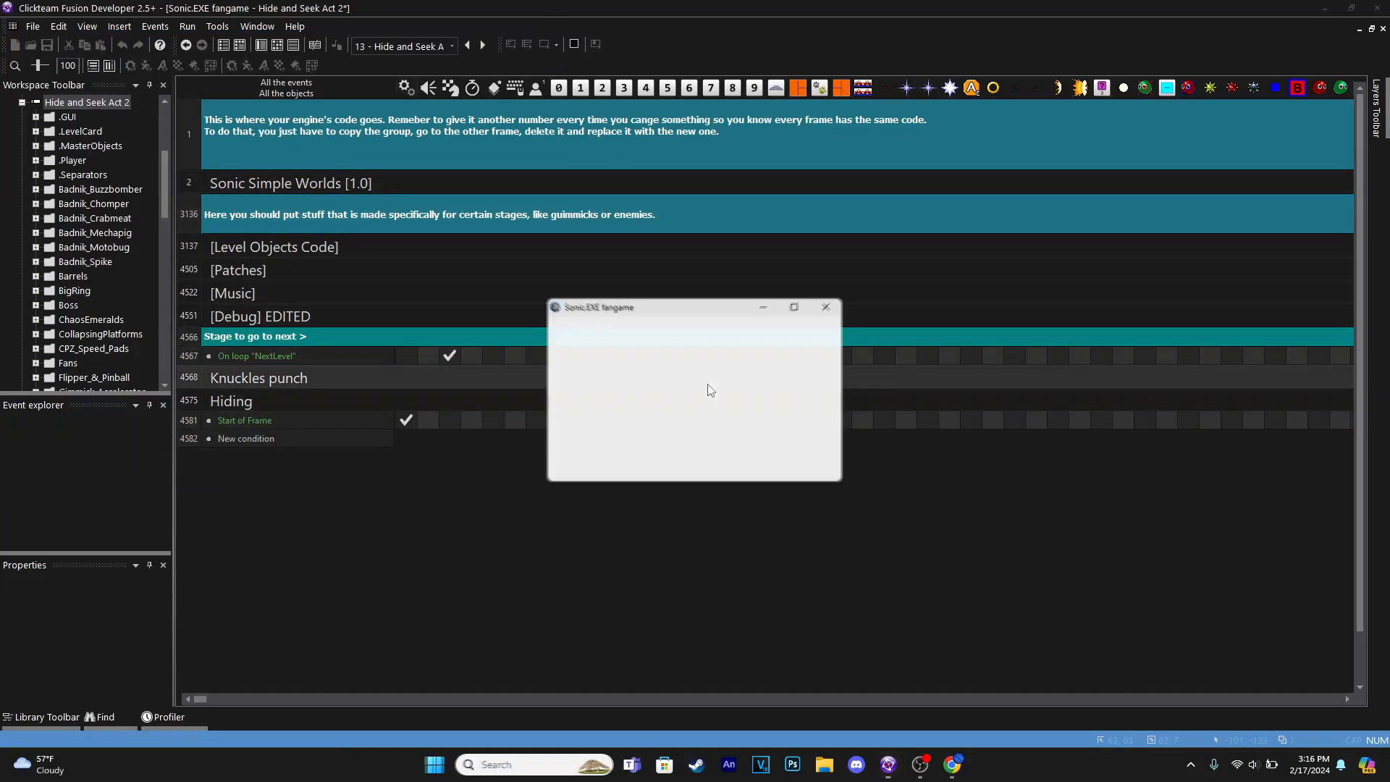
{"action": "key", "text": "Left"}
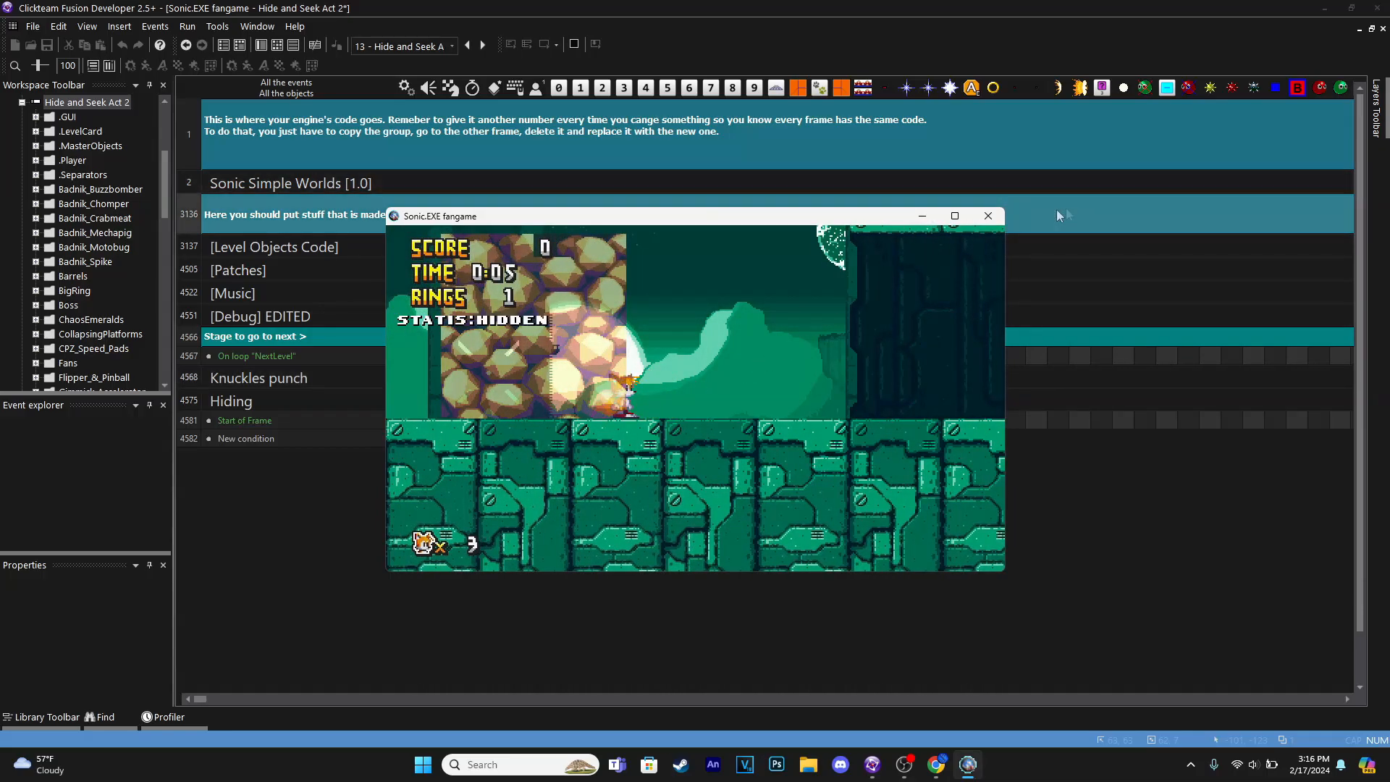
{"action": "left_click", "coordinate": [989, 216]}
Open the frame's level layout, and view the Sonic.exe Sprites (Complete) sheet on DeviantArt in the browser before returning to the level
{"action": "left_click", "coordinate": [262, 48]}
{"action": "middle_click_drag", "start_coordinate": [576, 466], "coordinate": [679, 240]}
{"action": "left_click", "coordinate": [43, 67]}
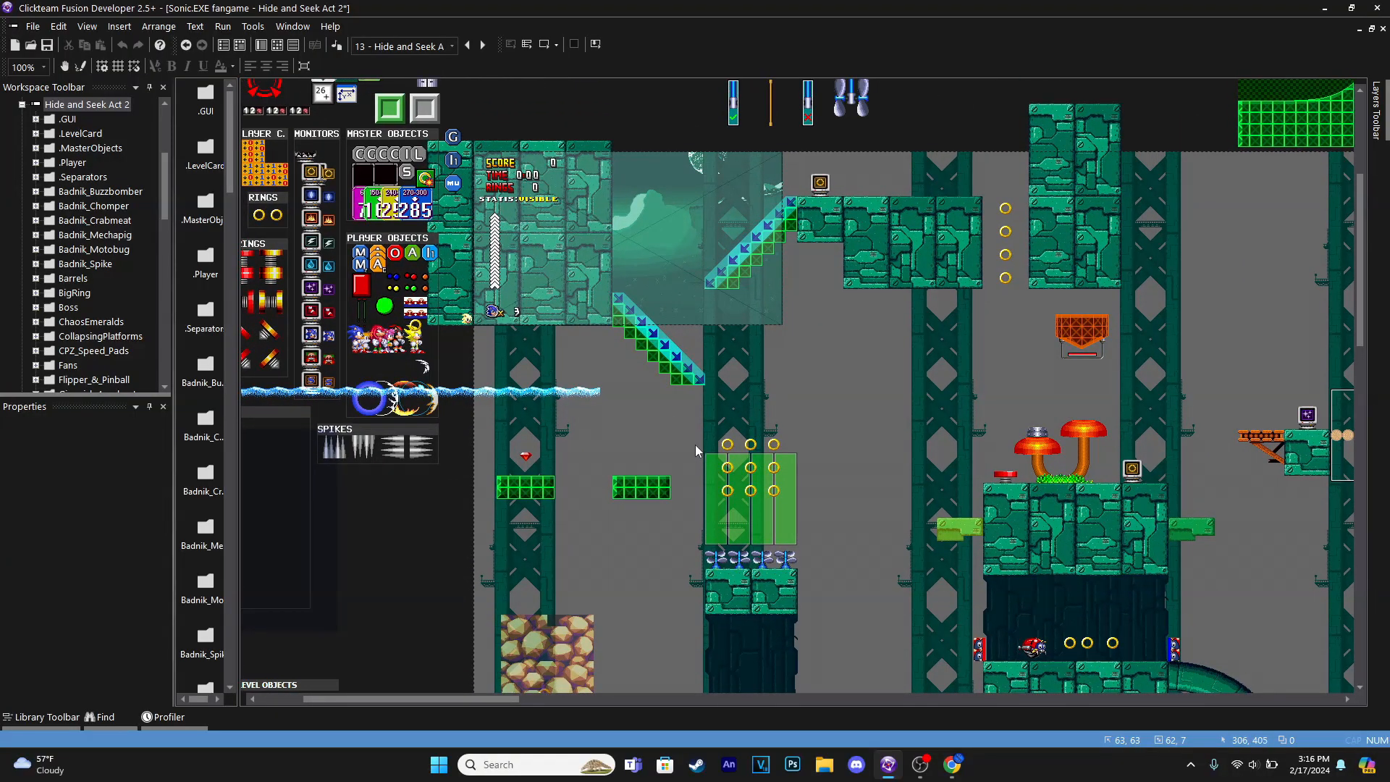
{"action": "left_click", "coordinate": [953, 766]}
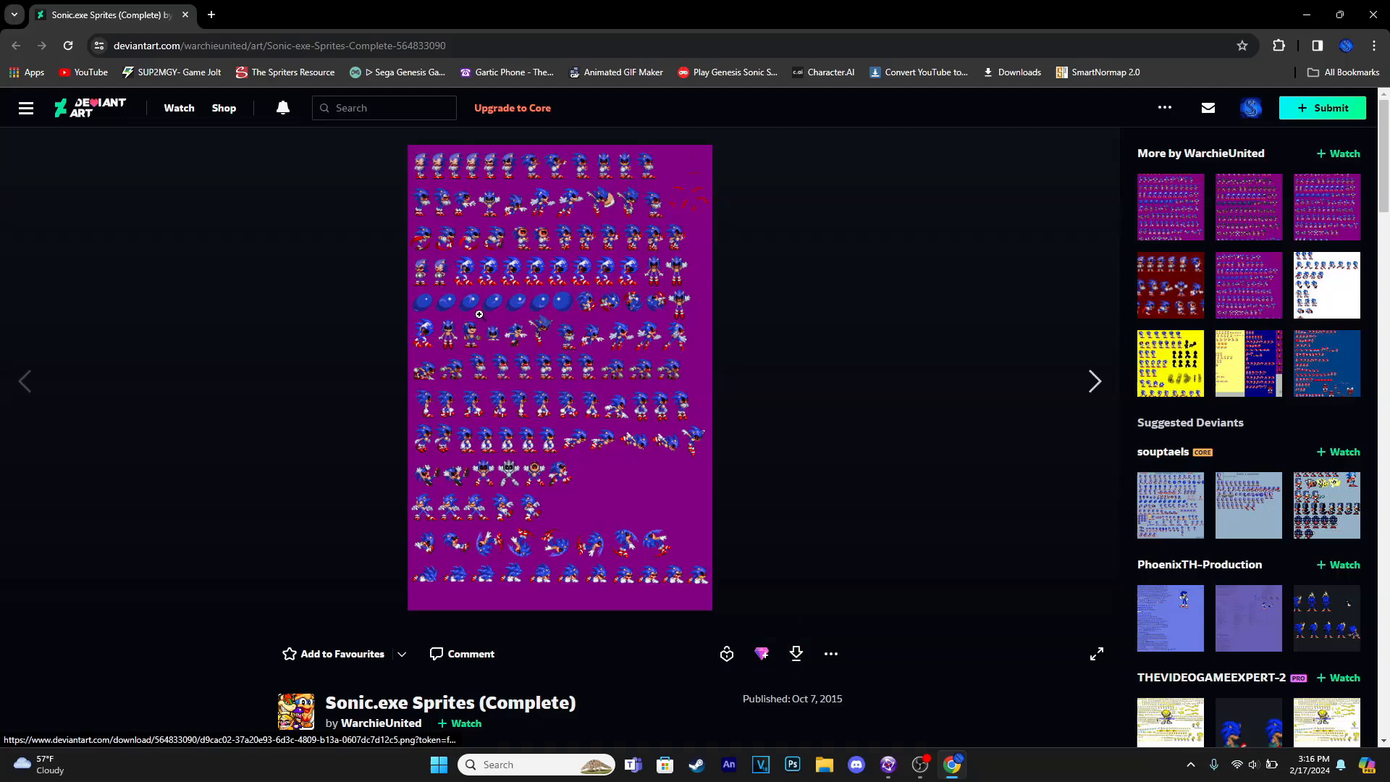
{"action": "right_click", "coordinate": [527, 332]}
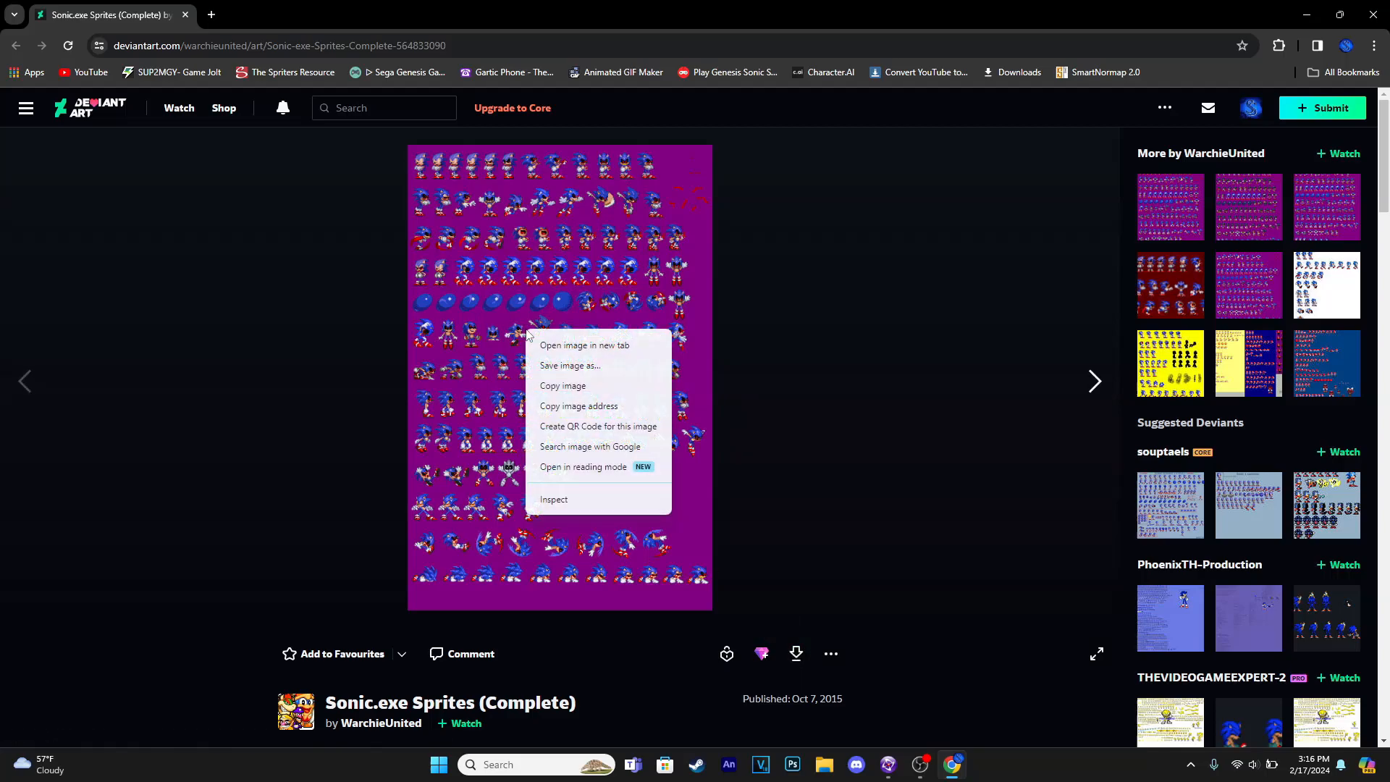
{"action": "left_click", "coordinate": [692, 714]}
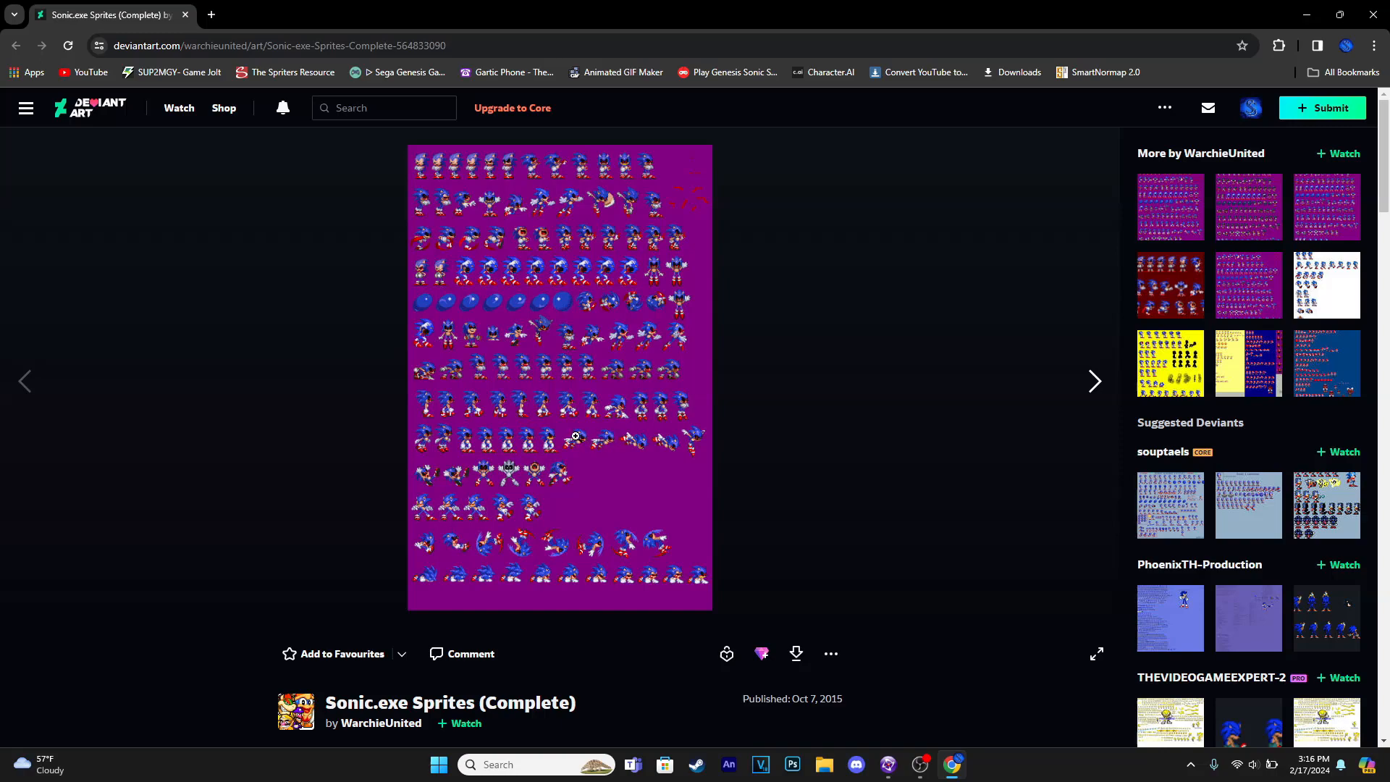
{"action": "key", "text": "alt+Tab"}
Insert an Active object in the empty area below the spikes and import the Sonic.exe sprite sheet as its image
{"action": "double_click", "coordinate": [454, 410]}
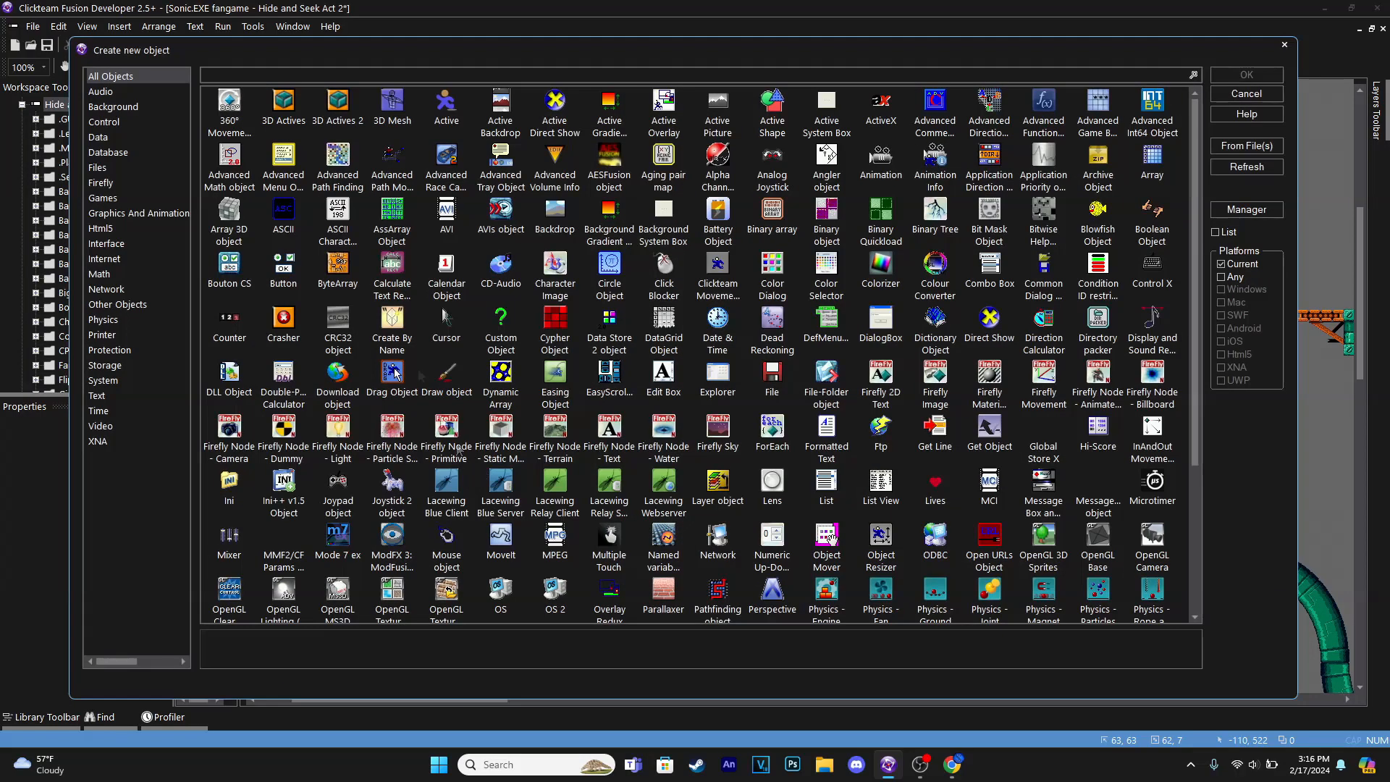
{"action": "double_click", "coordinate": [456, 118]}
{"action": "left_click", "coordinate": [428, 393]}
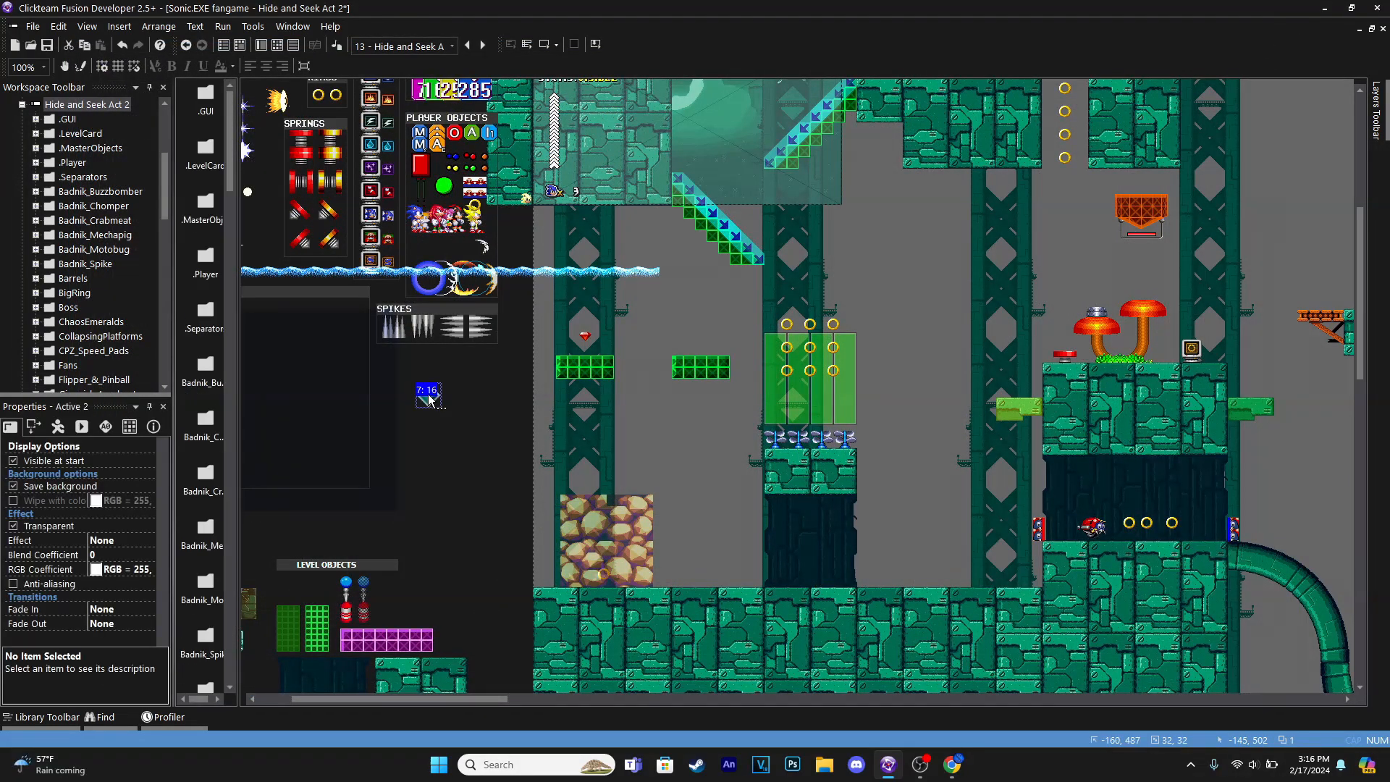
{"action": "double_click", "coordinate": [428, 394]}
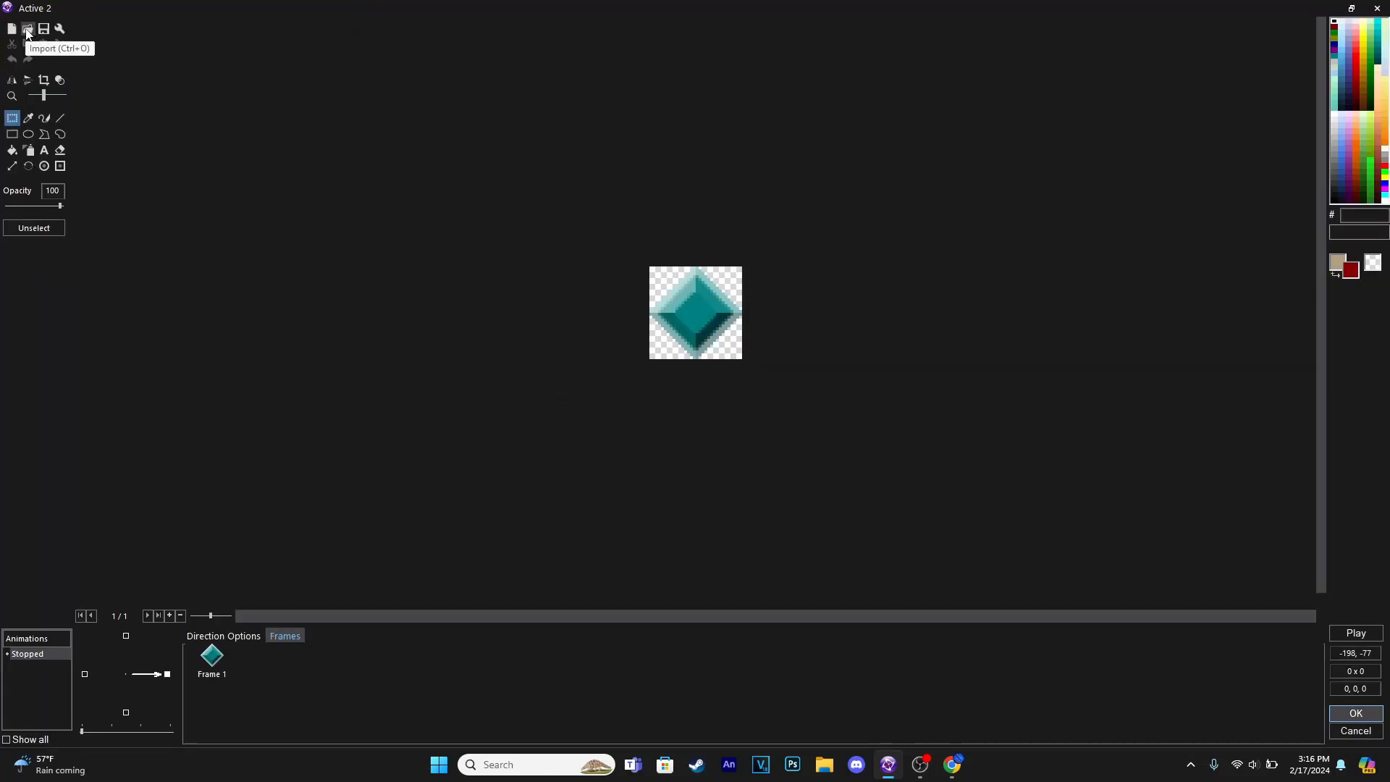
{"action": "left_click", "coordinate": [28, 30]}
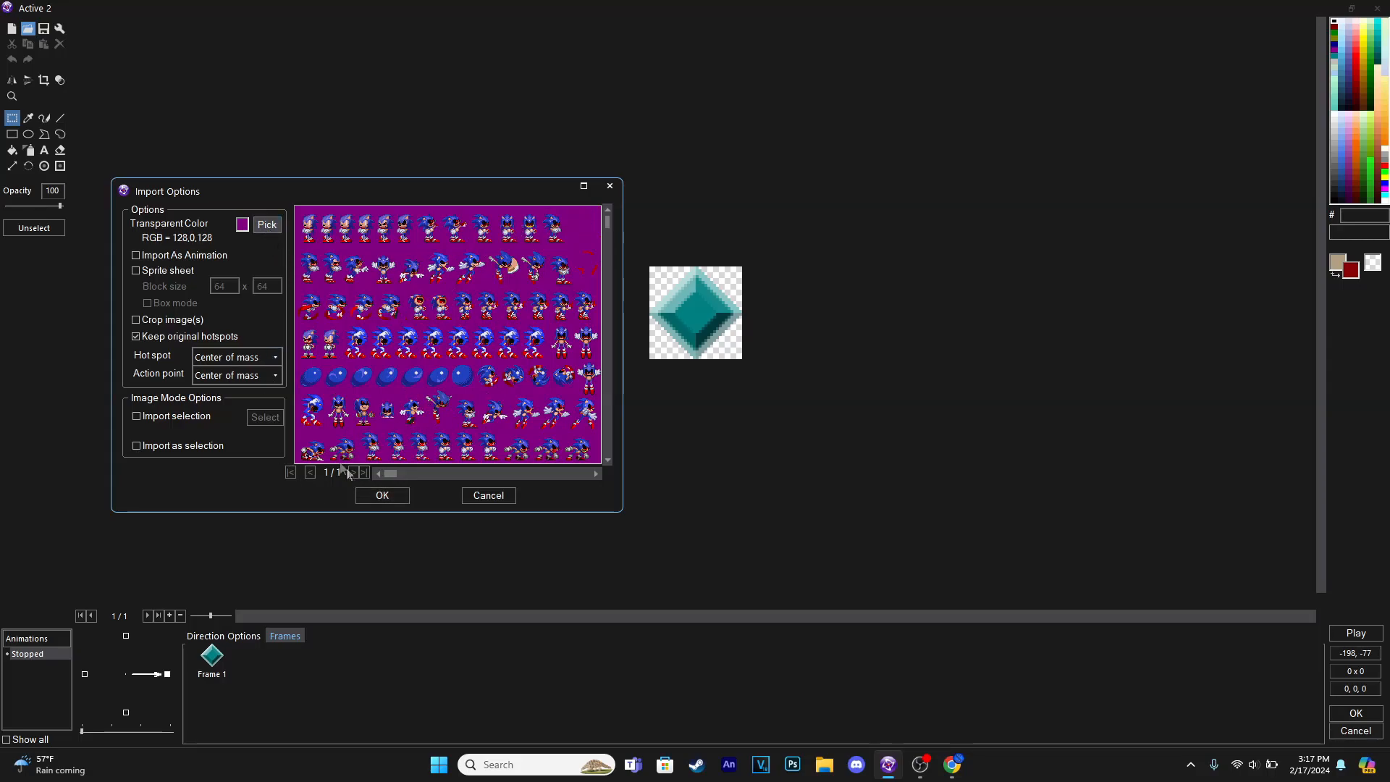
{"action": "left_click", "coordinate": [369, 496]}
{"action": "scroll", "coordinate": [399, 304], "scroll_direction": "down", "scroll_amount": 1}
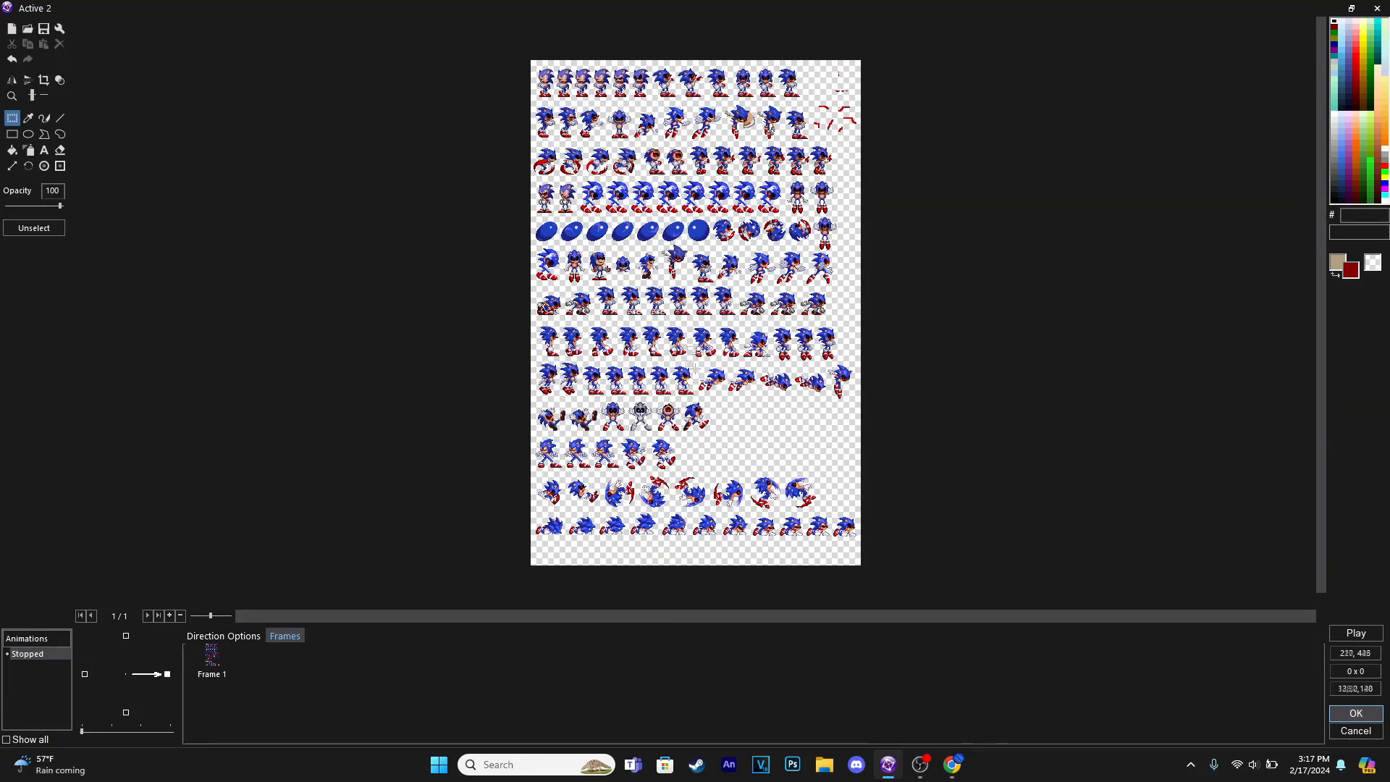
{"action": "left_click", "coordinate": [1349, 716]}
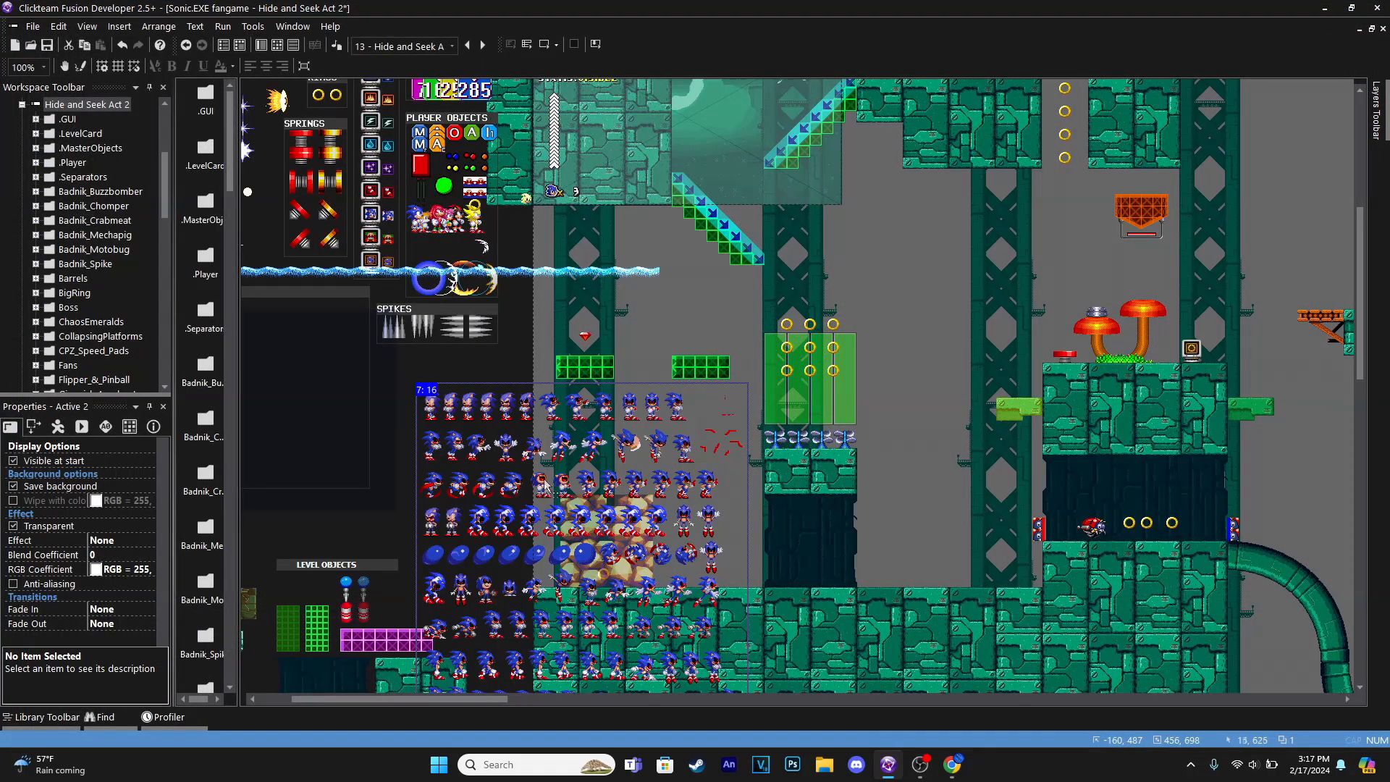
Copy the sprite sheet's animation frame into a second new Active object and delete that object's default diamond frame
{"action": "left_click_drag", "start_coordinate": [677, 411], "coordinate": [433, 430]}
{"action": "double_click", "coordinate": [432, 430]}
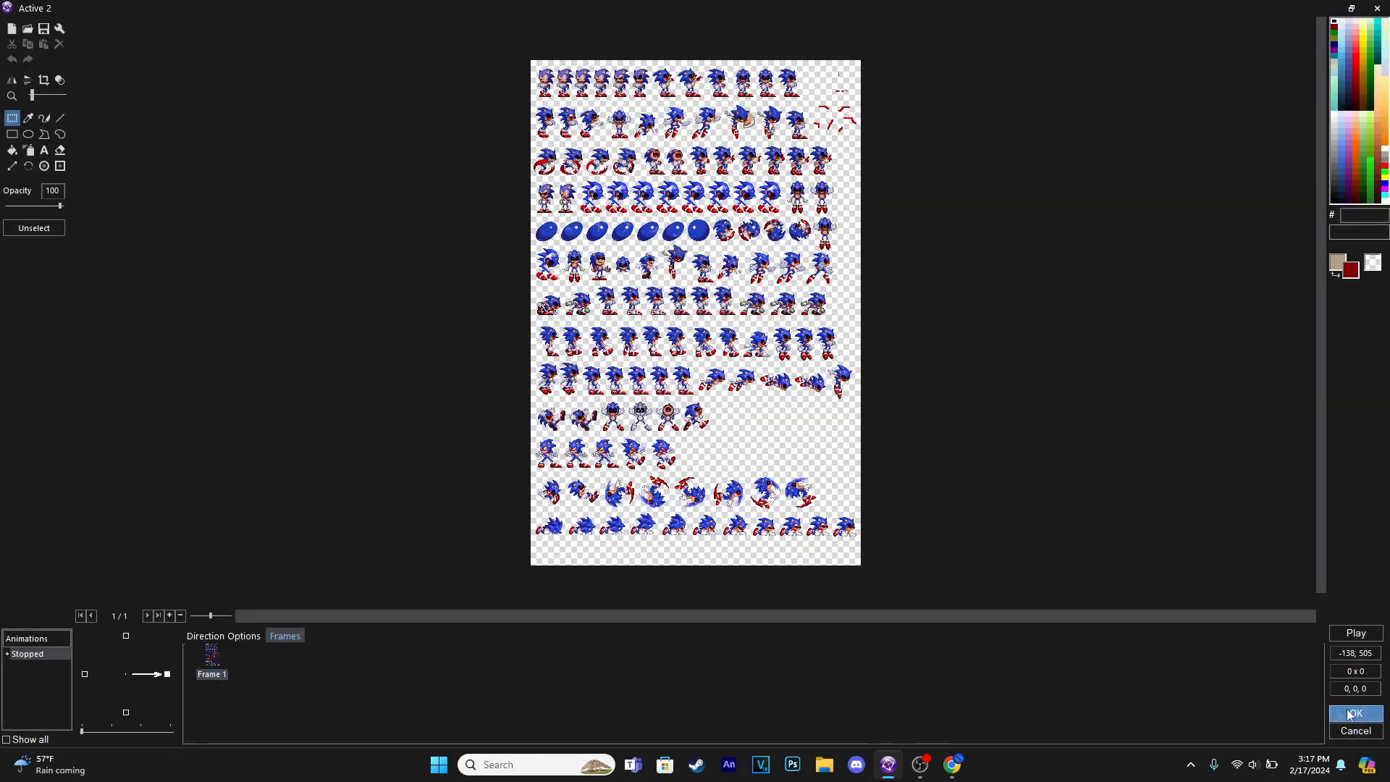
{"action": "left_click", "coordinate": [1354, 713]}
{"action": "double_click", "coordinate": [467, 116]}
{"action": "double_click", "coordinate": [463, 114]}
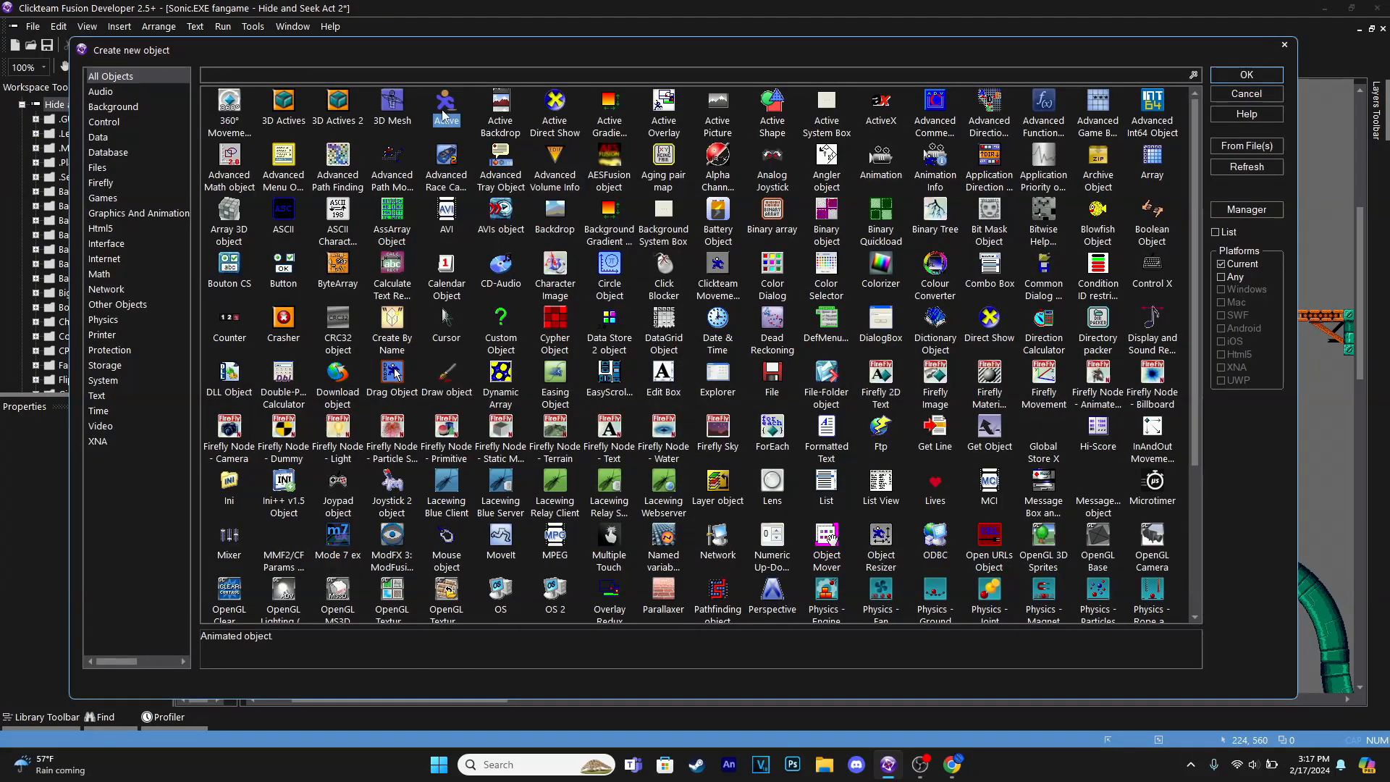
{"action": "left_click", "coordinate": [651, 437]}
{"action": "double_click", "coordinate": [651, 437]}
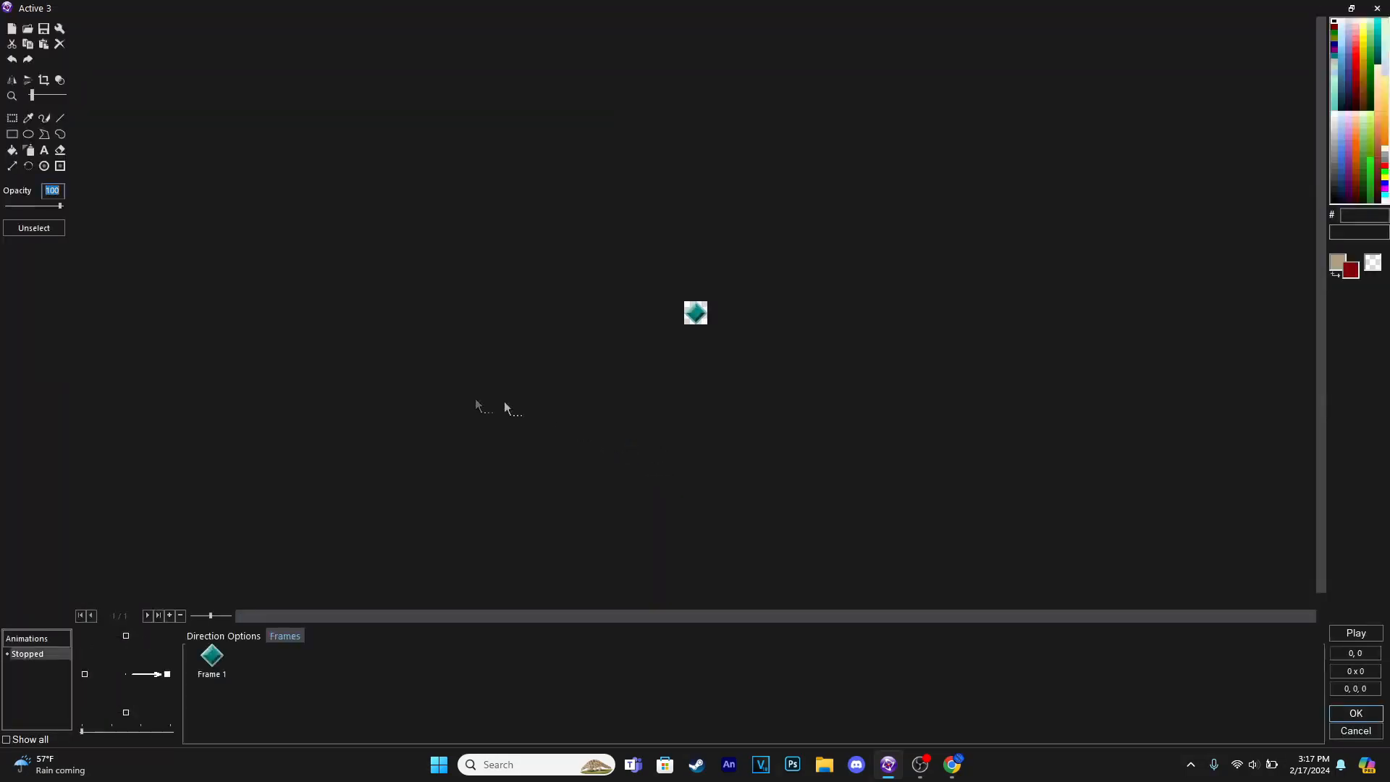
{"action": "left_click", "coordinate": [216, 670]}
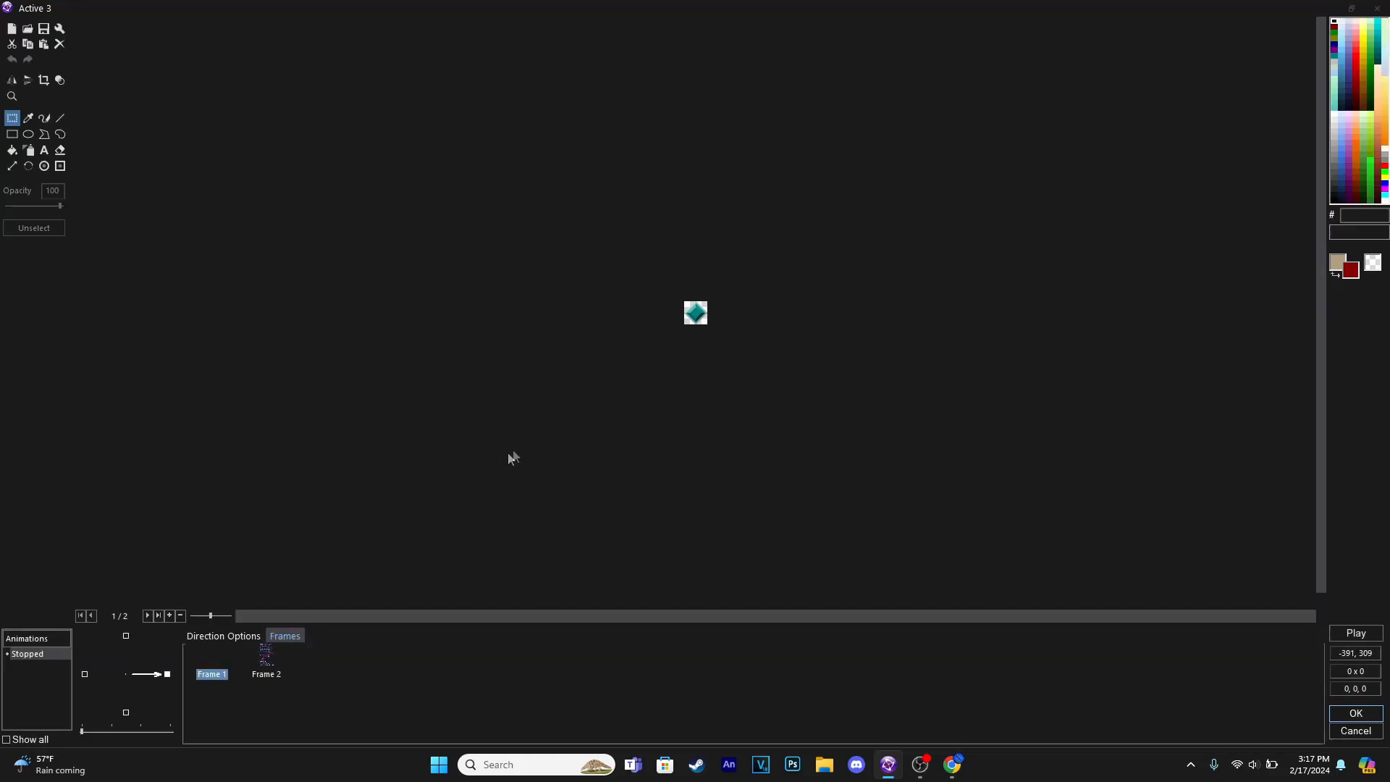
{"action": "key", "text": "Delete"}
Crop the copied sprite sheet to the strip of eight walking Sonic.exe sprites
{"action": "left_click", "coordinate": [707, 414]}
{"action": "scroll", "coordinate": [600, 316], "scroll_direction": "up", "scroll_amount": 1}
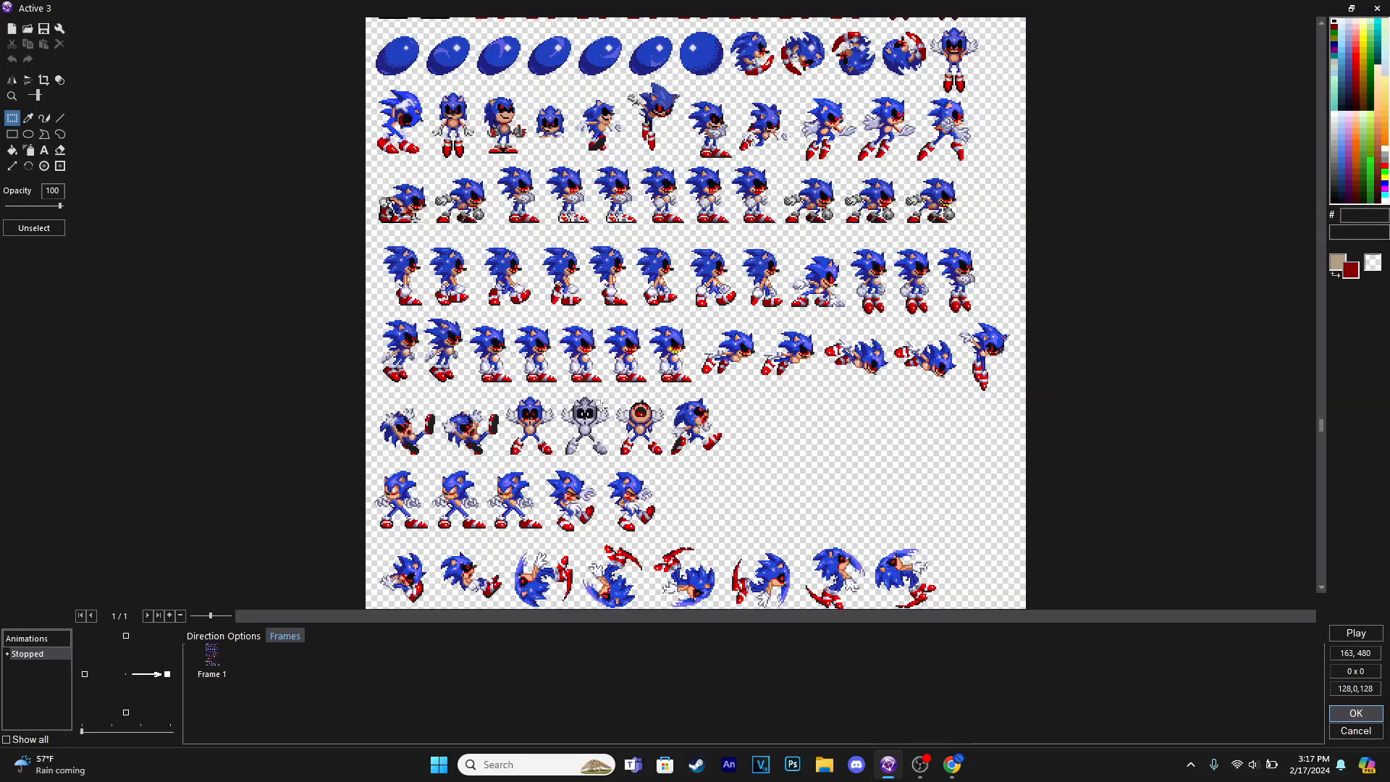
{"action": "scroll", "coordinate": [554, 279], "scroll_direction": "up", "scroll_amount": 1}
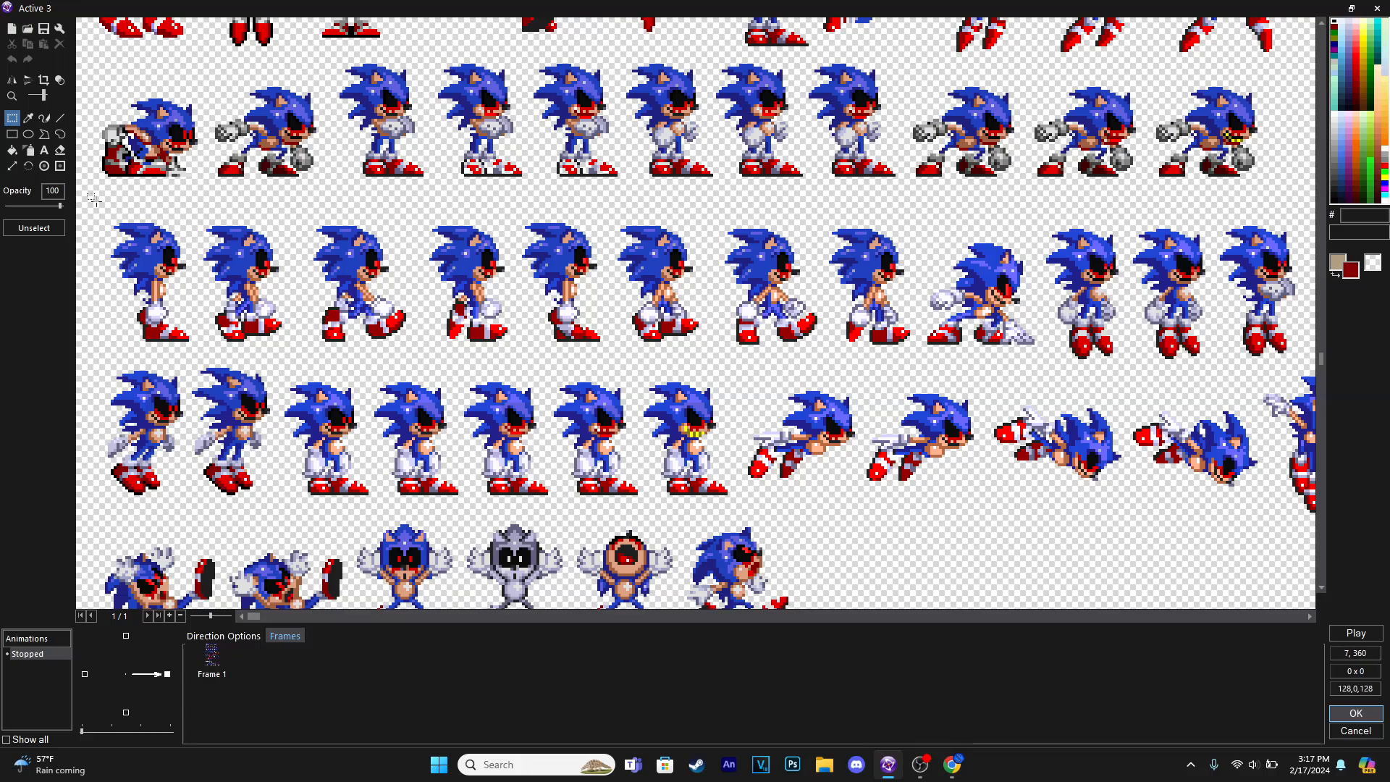
{"action": "left_click_drag", "start_coordinate": [88, 193], "coordinate": [927, 369]}
{"action": "scroll", "coordinate": [415, 425], "scroll_direction": "down", "scroll_amount": 1}
{"action": "scroll", "coordinate": [334, 456], "scroll_direction": "up", "scroll_amount": 1}
{"action": "left_click", "coordinate": [136, 412]}
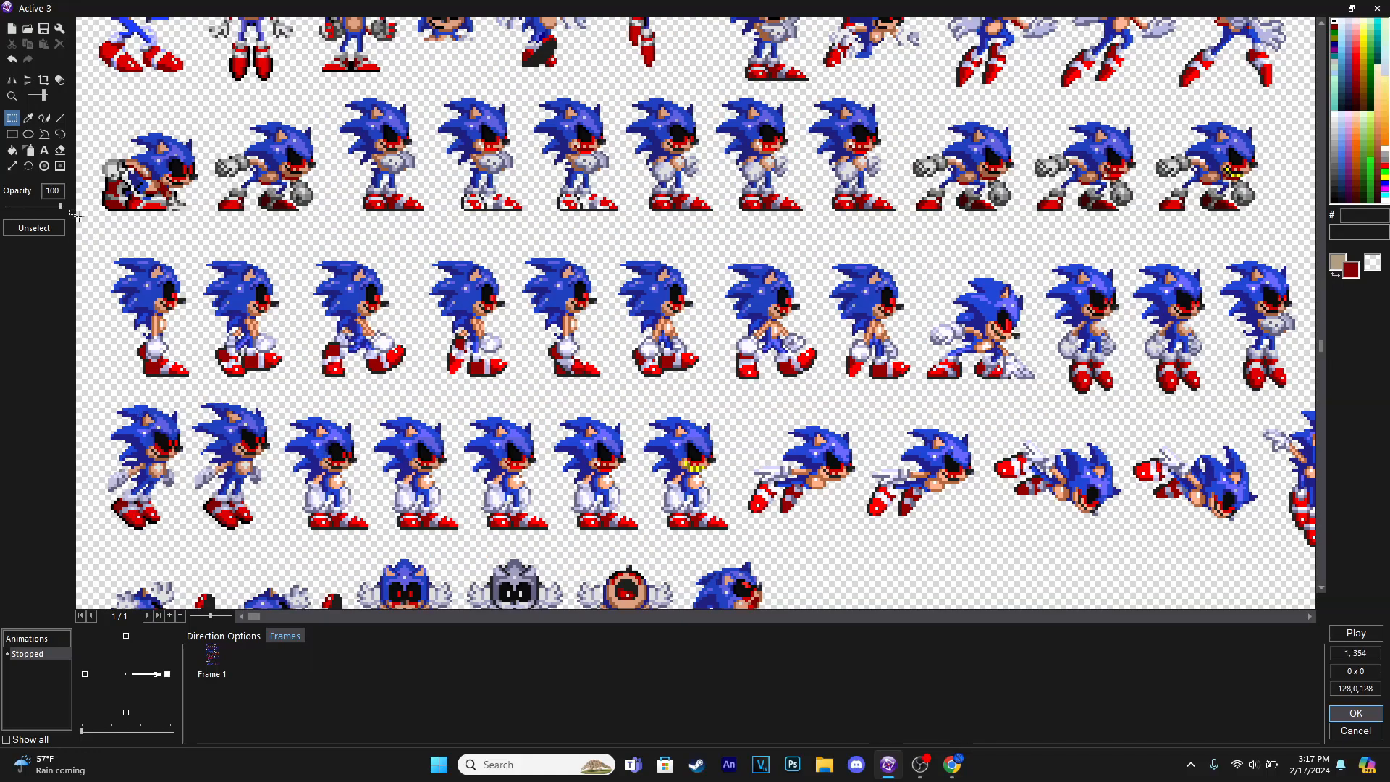
{"action": "left_click_drag", "start_coordinate": [78, 226], "coordinate": [348, 399]}
{"action": "left_click", "coordinate": [48, 230]}
{"action": "left_click_drag", "start_coordinate": [78, 222], "coordinate": [927, 401]}
{"action": "left_click", "coordinate": [46, 82]}
Duplicate the walking strip frame and crop frame 1 to the first walking sprite
{"action": "left_click", "coordinate": [159, 213]}
{"action": "left_click", "coordinate": [218, 657]}
{"action": "key", "text": "ctrl+v"}
{"action": "scroll", "coordinate": [194, 365], "scroll_direction": "up", "scroll_amount": 1}
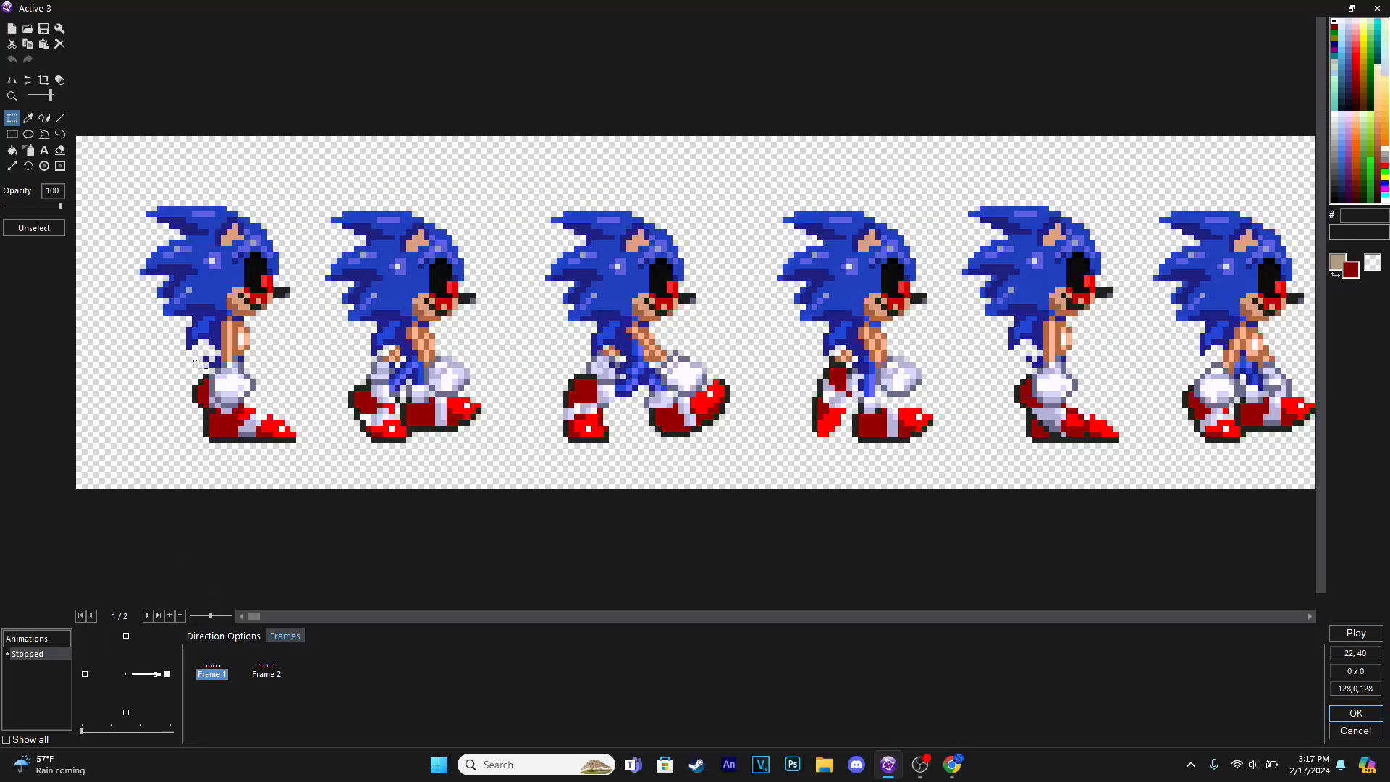
{"action": "left_click_drag", "start_coordinate": [330, 125], "coordinate": [16, 446]}
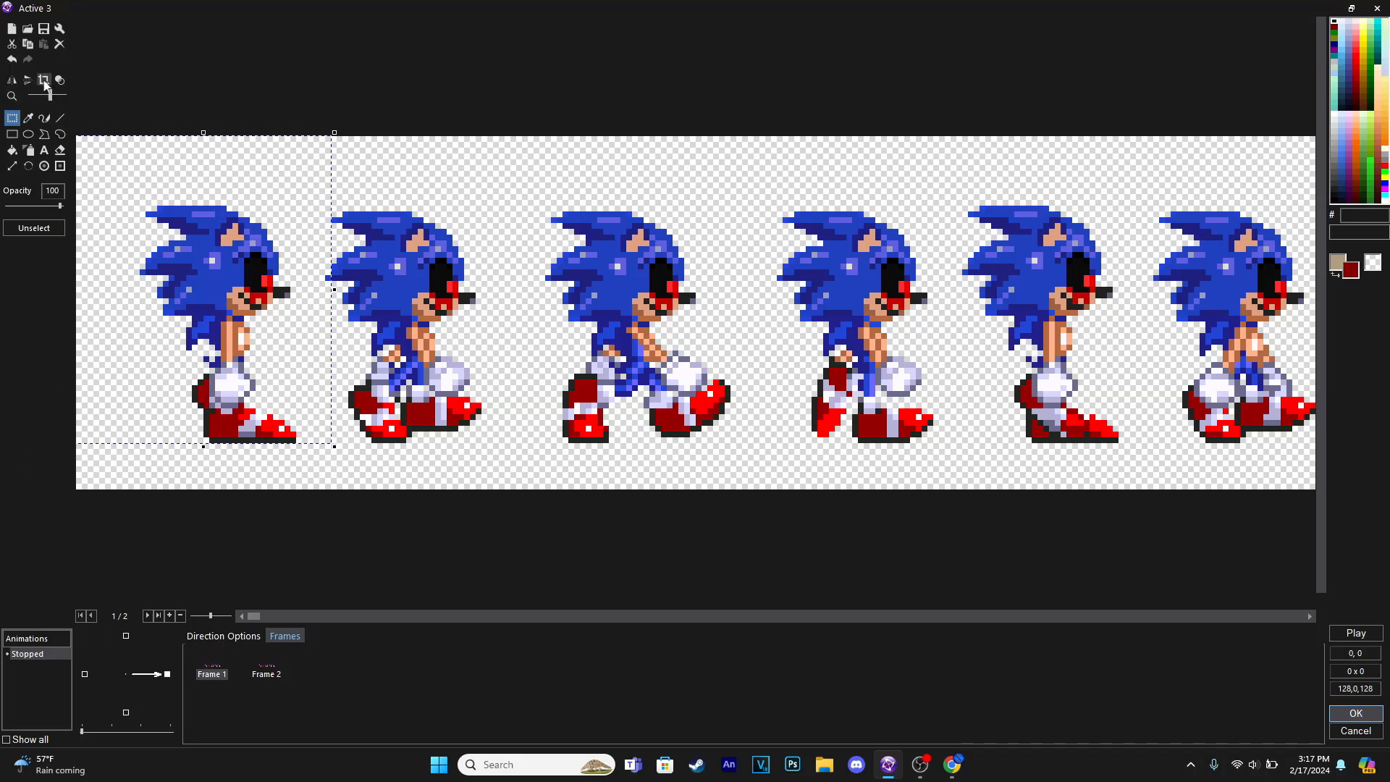
{"action": "left_click", "coordinate": [43, 80]}
Clear the stray pixels at frame 1's right edge and nudge its walking sprite slightly left
{"action": "left_click_drag", "start_coordinate": [412, 116], "coordinate": [980, 556]}
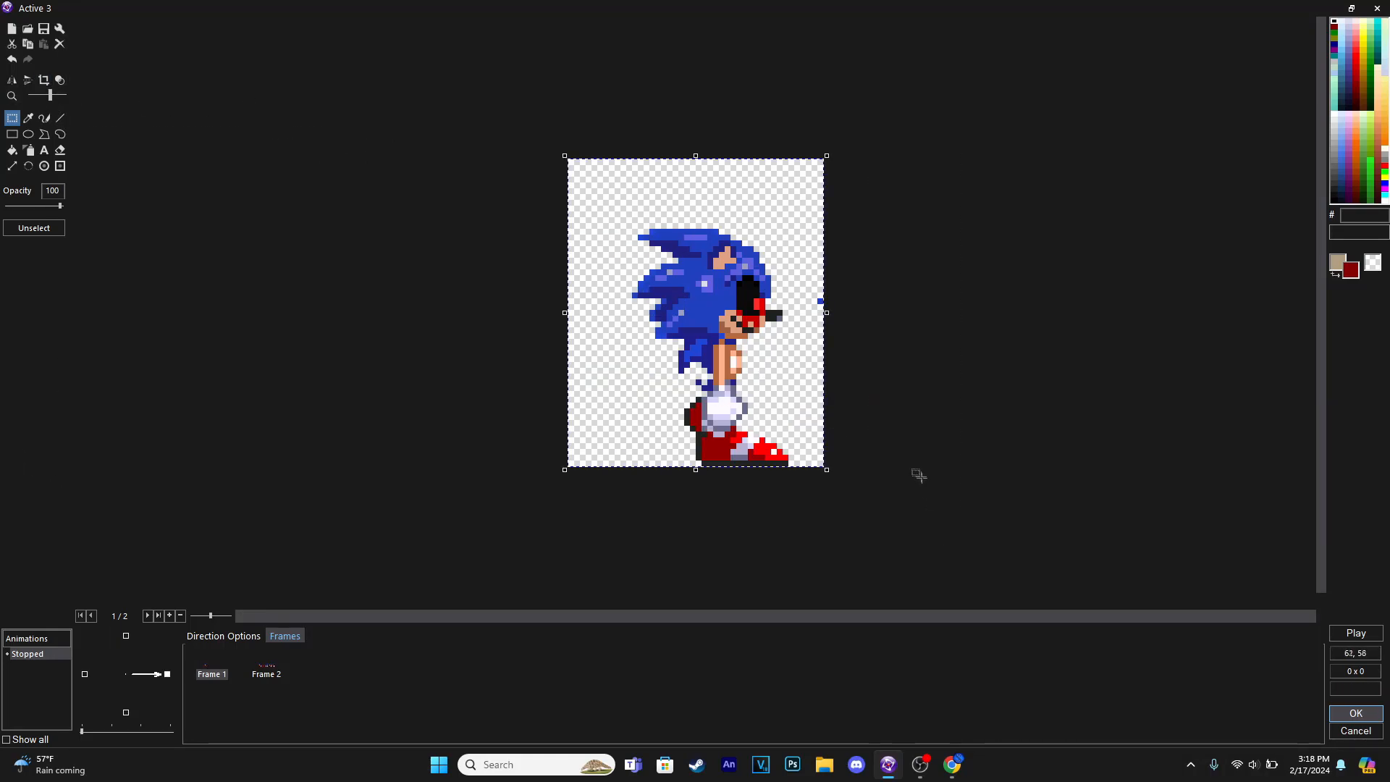
{"action": "left_click_drag", "start_coordinate": [806, 288], "coordinate": [861, 327]}
{"action": "left_click", "coordinate": [915, 354]}
{"action": "left_click_drag", "start_coordinate": [527, 118], "coordinate": [966, 519]}
{"action": "key", "text": "Left"}
{"action": "key", "text": "Left"}
{"action": "key", "text": "Left"}
{"action": "key", "text": "Left"}
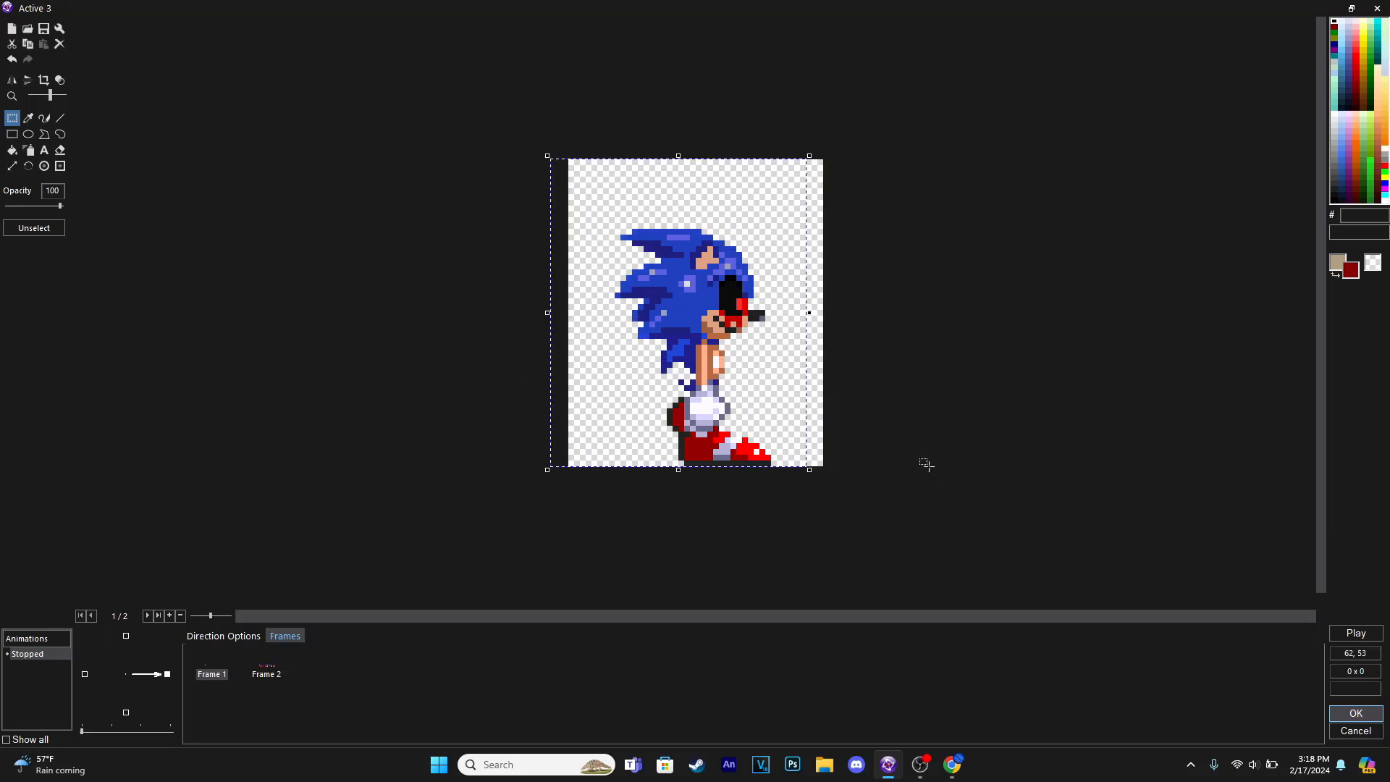
{"action": "left_click", "coordinate": [892, 424]}
Duplicate frame 1 and replace the sprite in frame 2 with the second walking sprite from the strip
{"action": "left_click", "coordinate": [219, 677]}
{"action": "key", "text": "ctrl+v"}
{"action": "left_click_drag", "start_coordinate": [331, 206], "coordinate": [460, 428]}
{"action": "left_click", "coordinate": [287, 255]}
{"action": "left_click_drag", "start_coordinate": [323, 200], "coordinate": [500, 450]}
{"action": "key", "text": "ctrl+c"}
{"action": "left_click", "coordinate": [428, 542]}
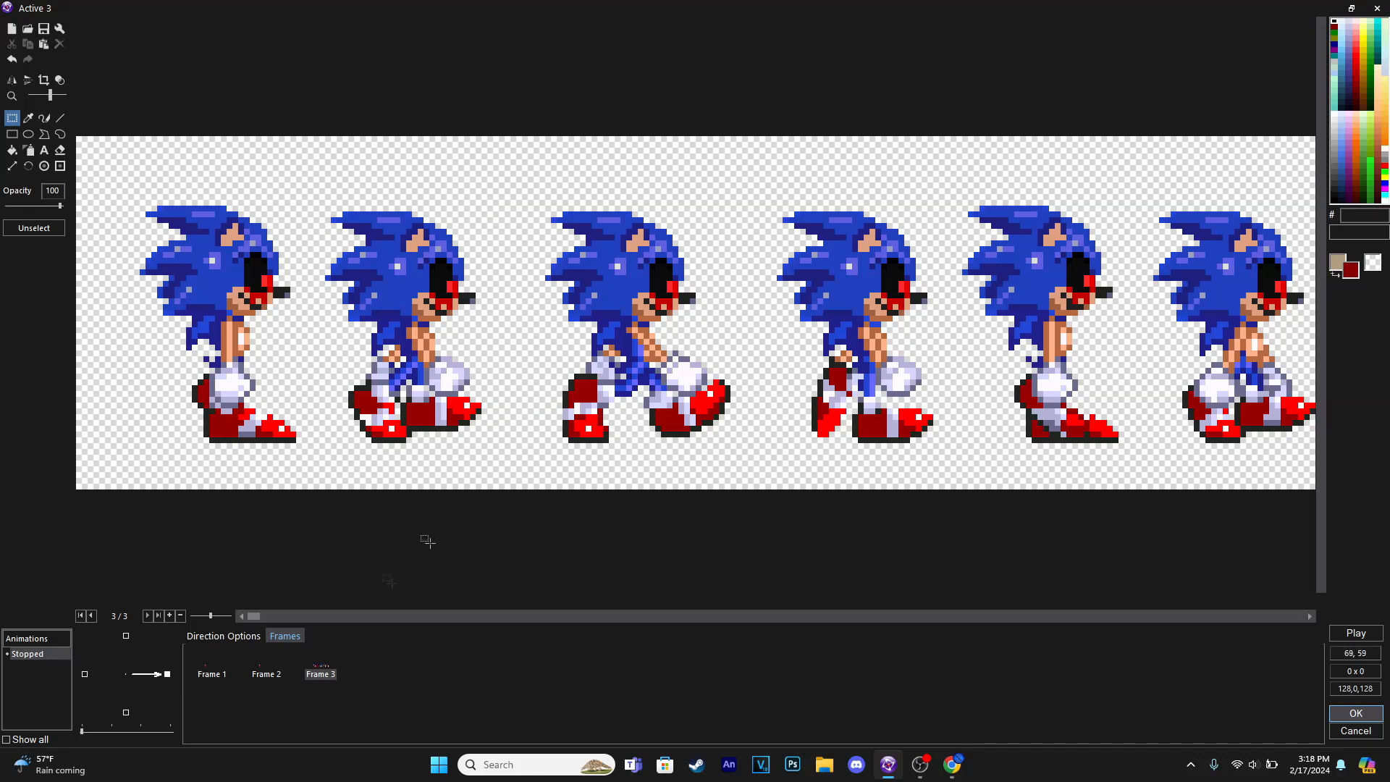
{"action": "left_click", "coordinate": [268, 672]}
{"action": "left_click", "coordinate": [12, 30]}
{"action": "key", "text": "ctrl+v"}
{"action": "left_click_drag", "start_coordinate": [708, 332], "coordinate": [755, 396]}
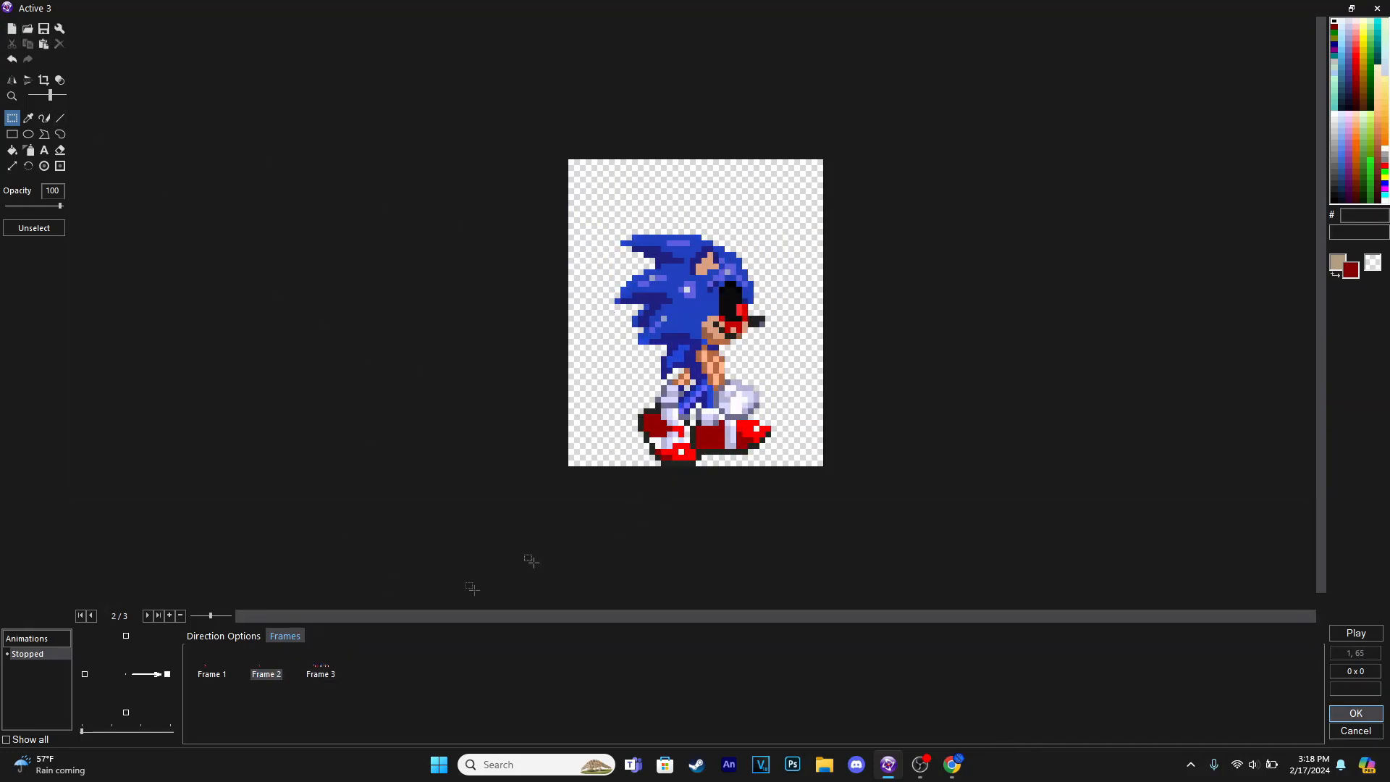
Alternate between frames 1 and 2 to compare the alignment of the two walking sprites
{"action": "left_click", "coordinate": [213, 673]}
{"action": "left_click", "coordinate": [265, 674]}
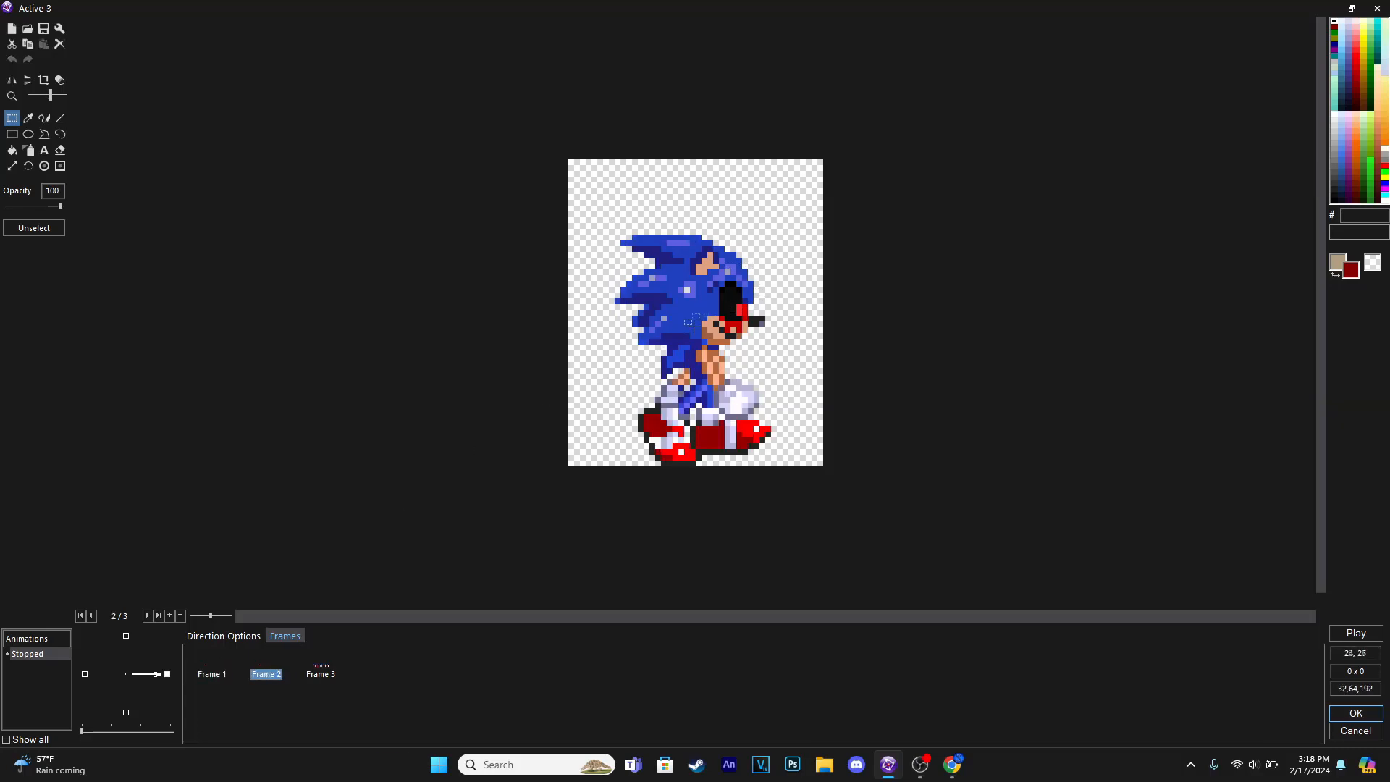
{"action": "left_click", "coordinate": [214, 674]}
{"action": "left_click", "coordinate": [267, 674]}
{"action": "left_click", "coordinate": [211, 670]}
{"action": "left_click", "coordinate": [233, 662]}
{"action": "left_click", "coordinate": [265, 671]}
{"action": "left_click", "coordinate": [214, 660]}
Duplicate frame 2 as frame 3, and copy the third walking sprite from the strip for it
{"action": "left_click", "coordinate": [267, 660]}
{"action": "key", "text": "ctrl+c"}
{"action": "key", "text": "ctrl+v"}
{"action": "left_click", "coordinate": [373, 660]}
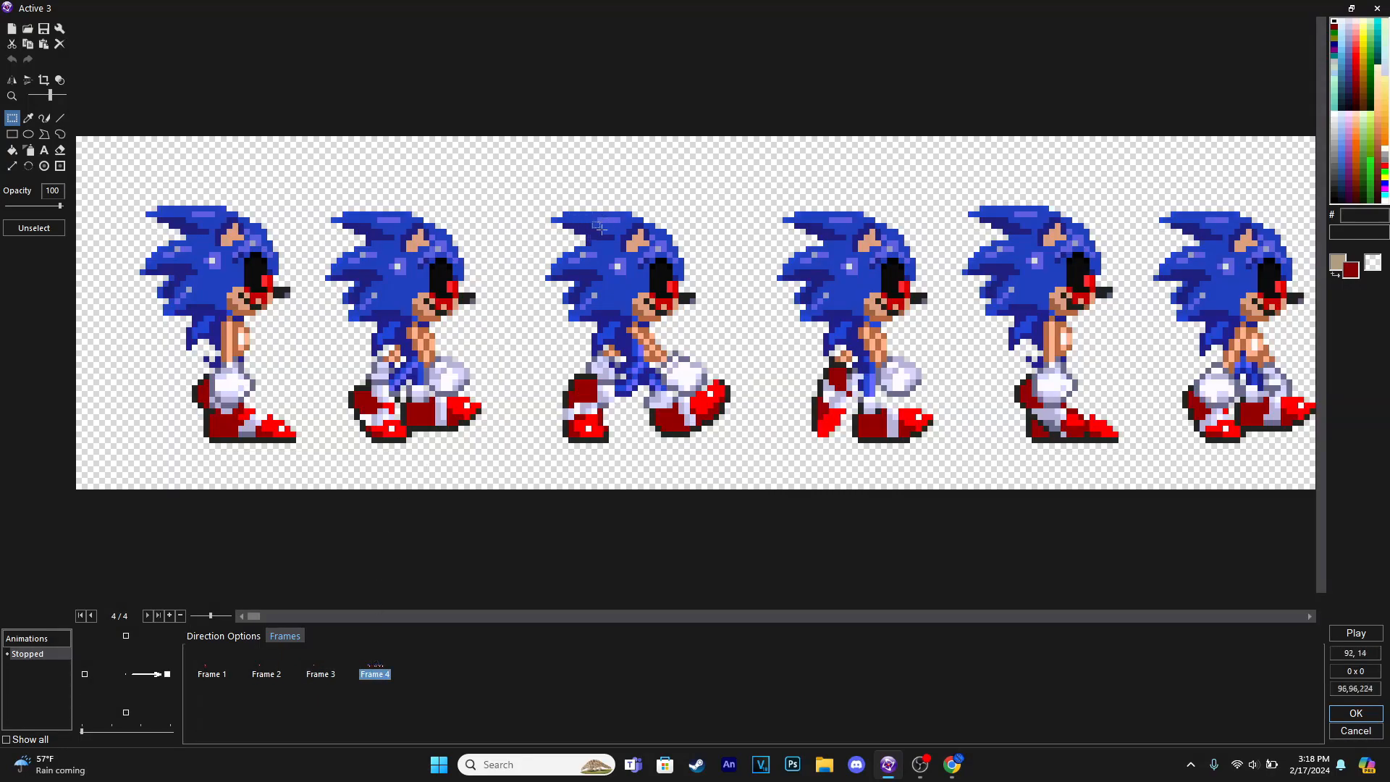
{"action": "left_click_drag", "start_coordinate": [539, 212], "coordinate": [730, 446]}
{"action": "key", "text": "ctrl+c"}
{"action": "left_click", "coordinate": [319, 670]}
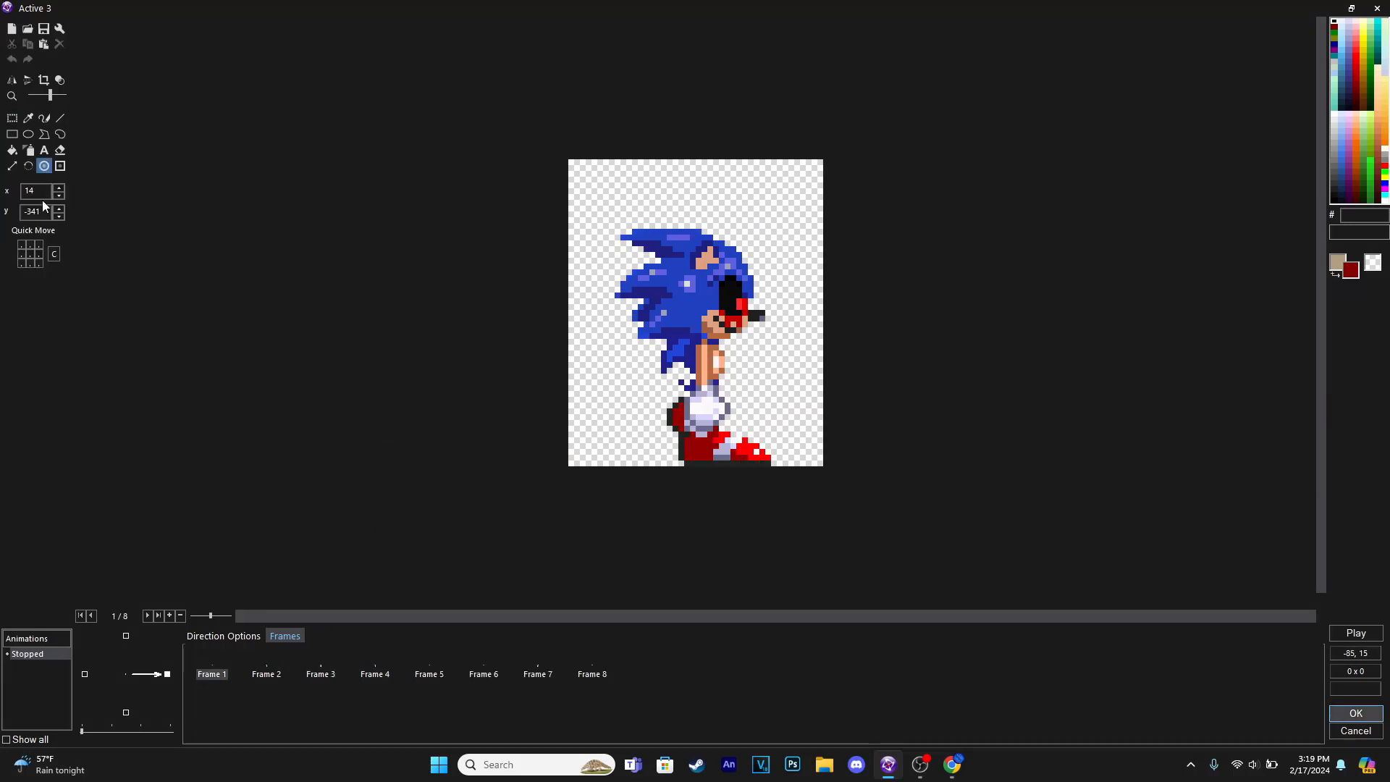
Set the hot spot of walking frame 1 to the image's centre, at X 22 and Y 26
{"action": "left_click", "coordinate": [31, 253]}
{"action": "scroll", "coordinate": [824, 272], "scroll_direction": "up", "scroll_amount": 2}
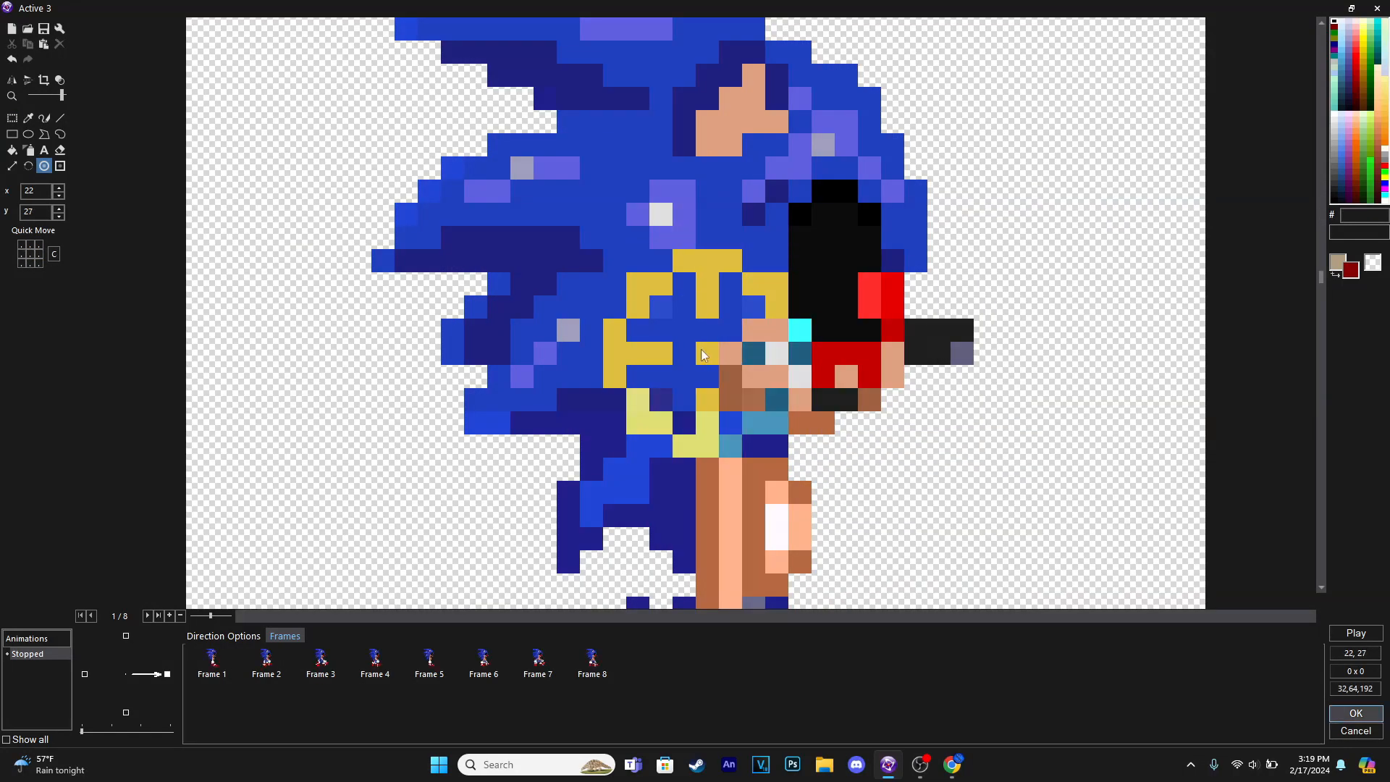
{"action": "scroll", "coordinate": [702, 355], "scroll_direction": "down", "scroll_amount": 1}
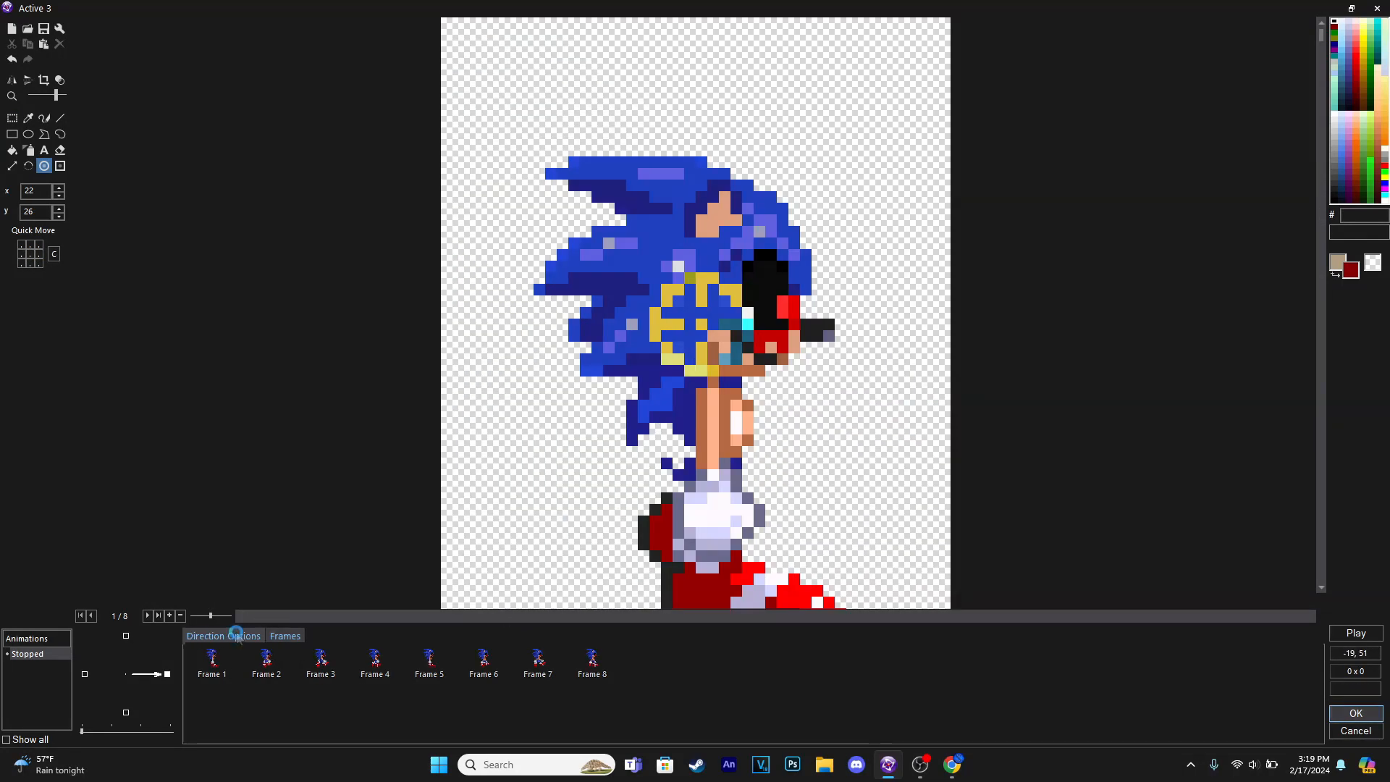
Make the right-facing walk animation loop at speed 10 and preview its playback
{"action": "left_click", "coordinate": [237, 636]}
{"action": "left_click", "coordinate": [311, 676]}
{"action": "left_click", "coordinate": [1357, 633]}
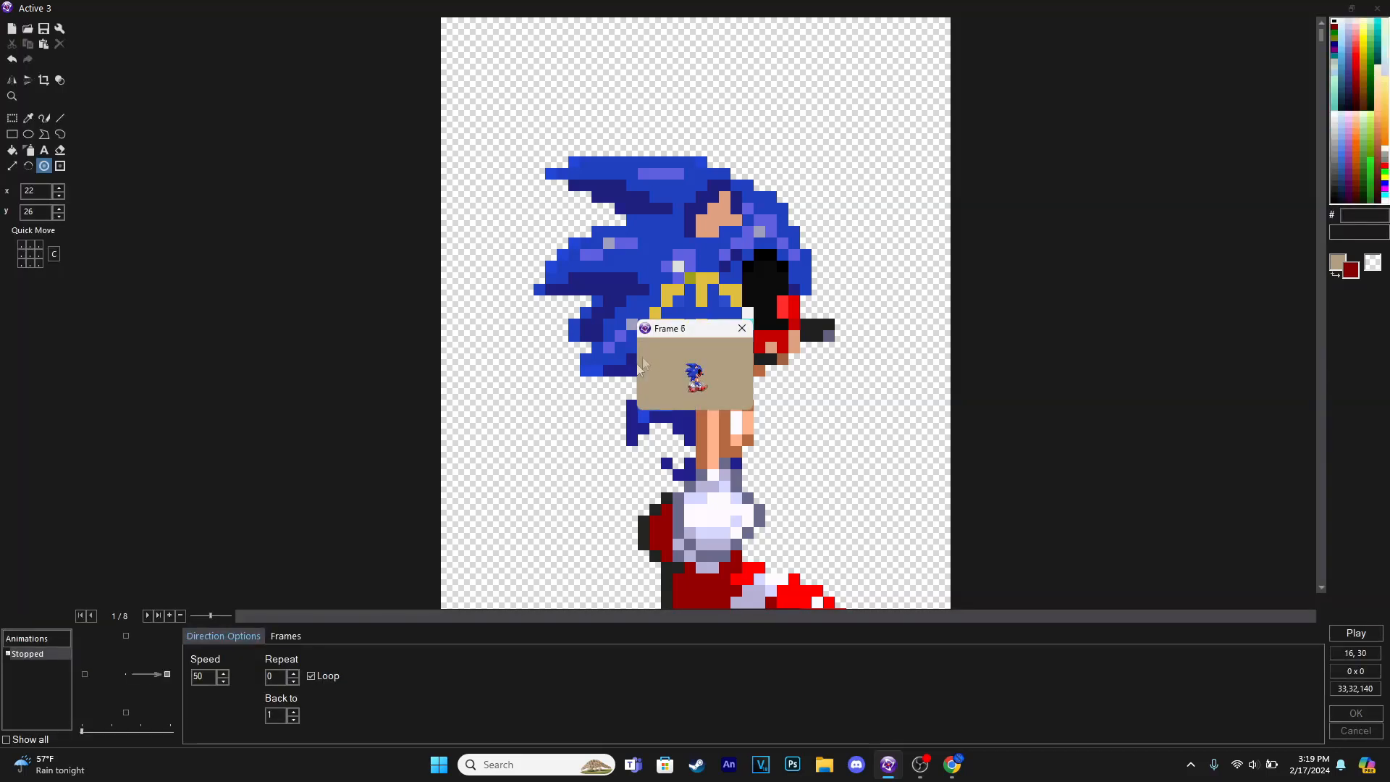
{"action": "left_click", "coordinate": [740, 330]}
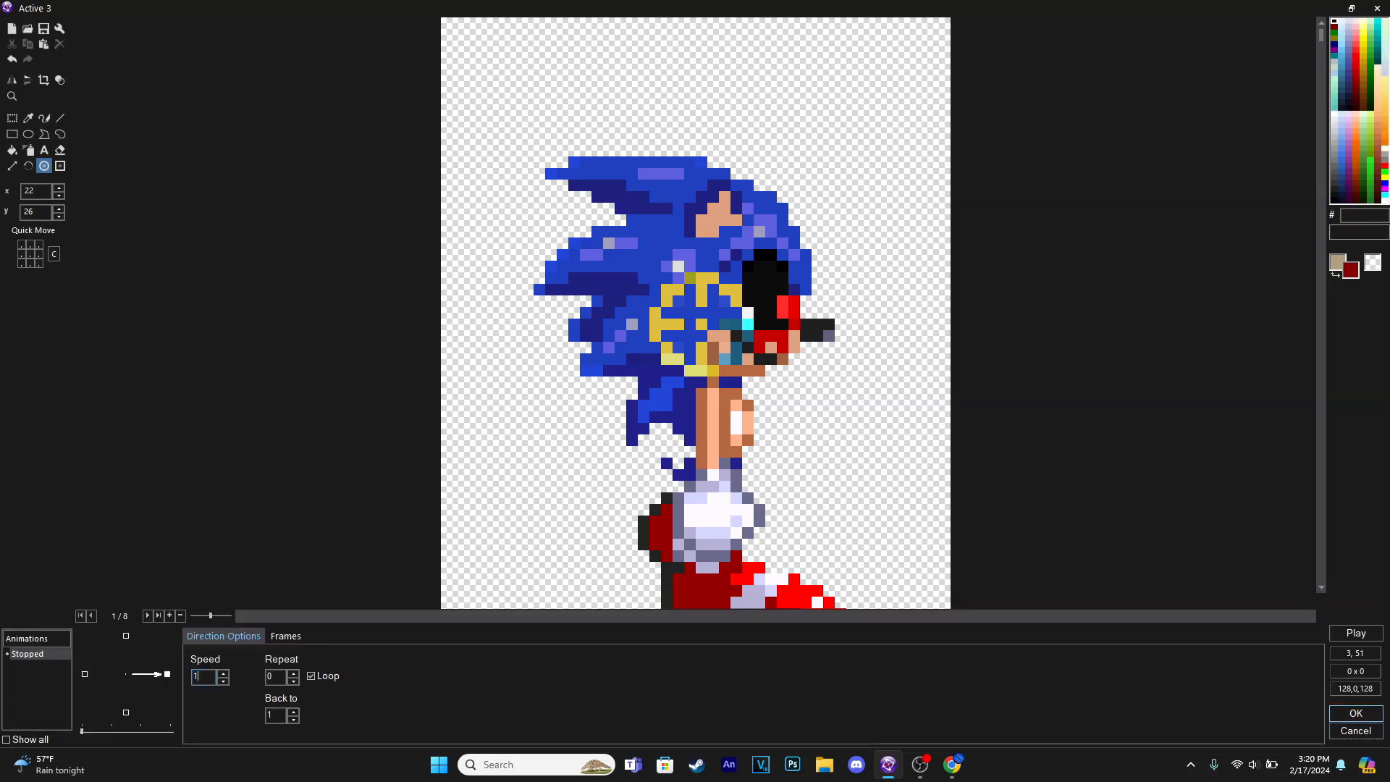
{"action": "type", "text": "10"}
{"action": "left_click", "coordinate": [1356, 633]}
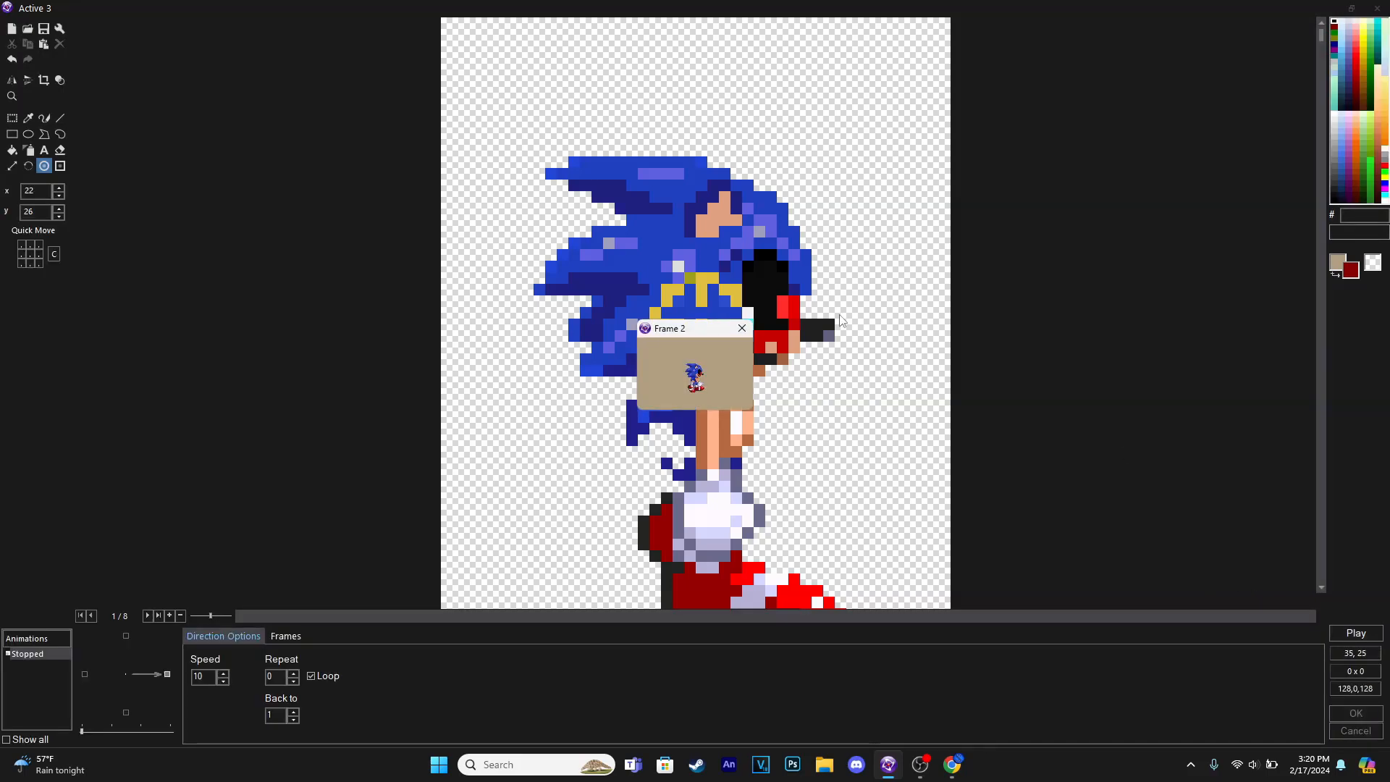
{"action": "left_click", "coordinate": [740, 329]}
Copy all eight walking frames from the right-facing direction into the empty left-facing direction
{"action": "left_click", "coordinate": [285, 636]}
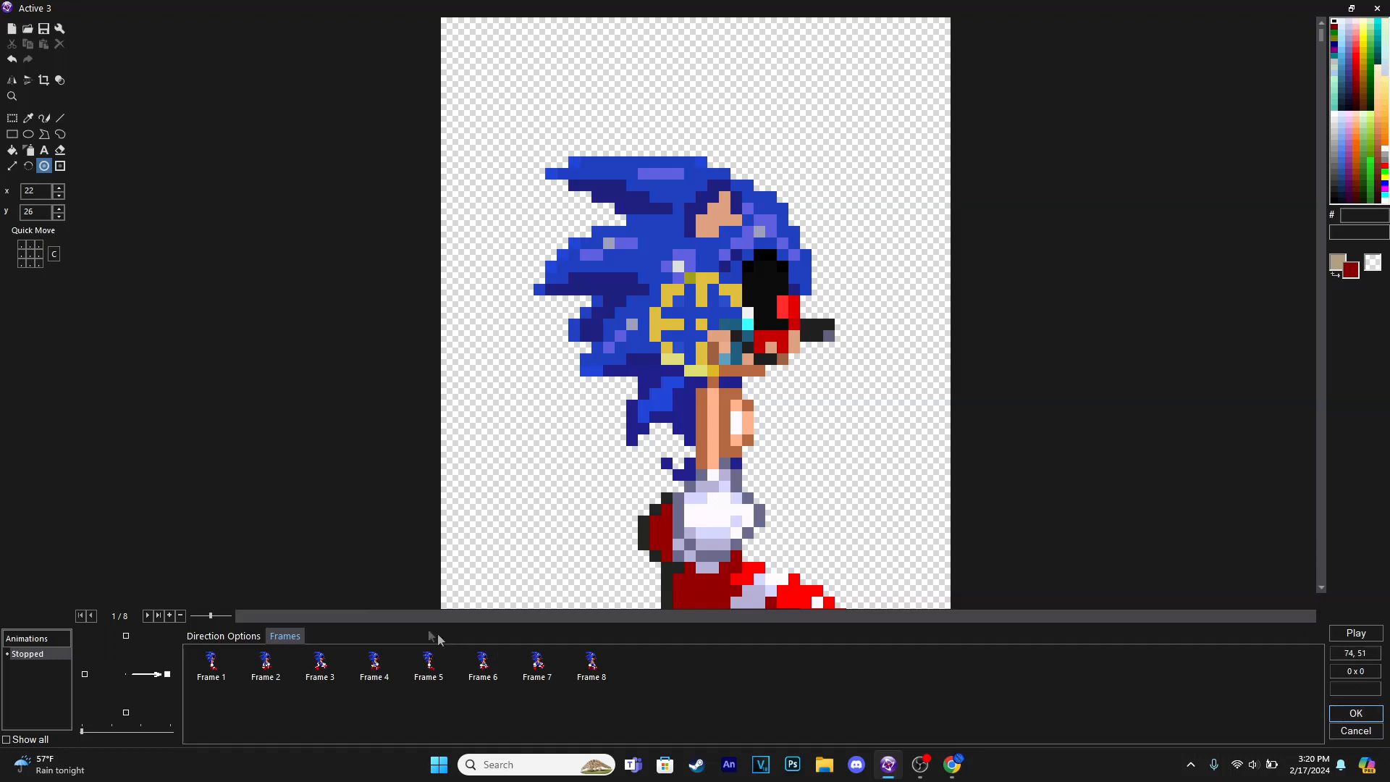
{"action": "left_click", "coordinate": [12, 117]}
{"action": "left_click", "coordinate": [211, 663]}
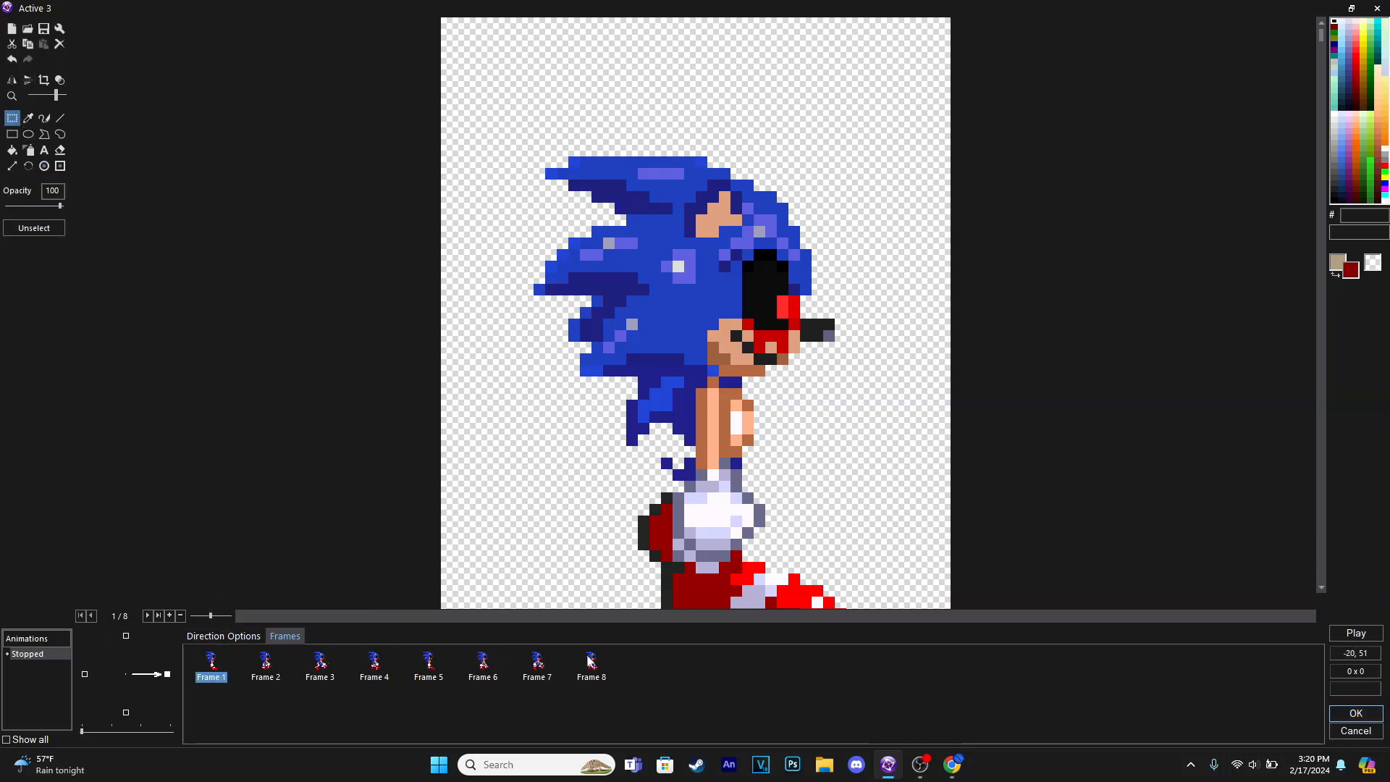
{"action": "left_click", "coordinate": [591, 663], "text": "shift"}
{"action": "key", "text": "ctrl+c"}
{"action": "left_click", "coordinate": [85, 675]}
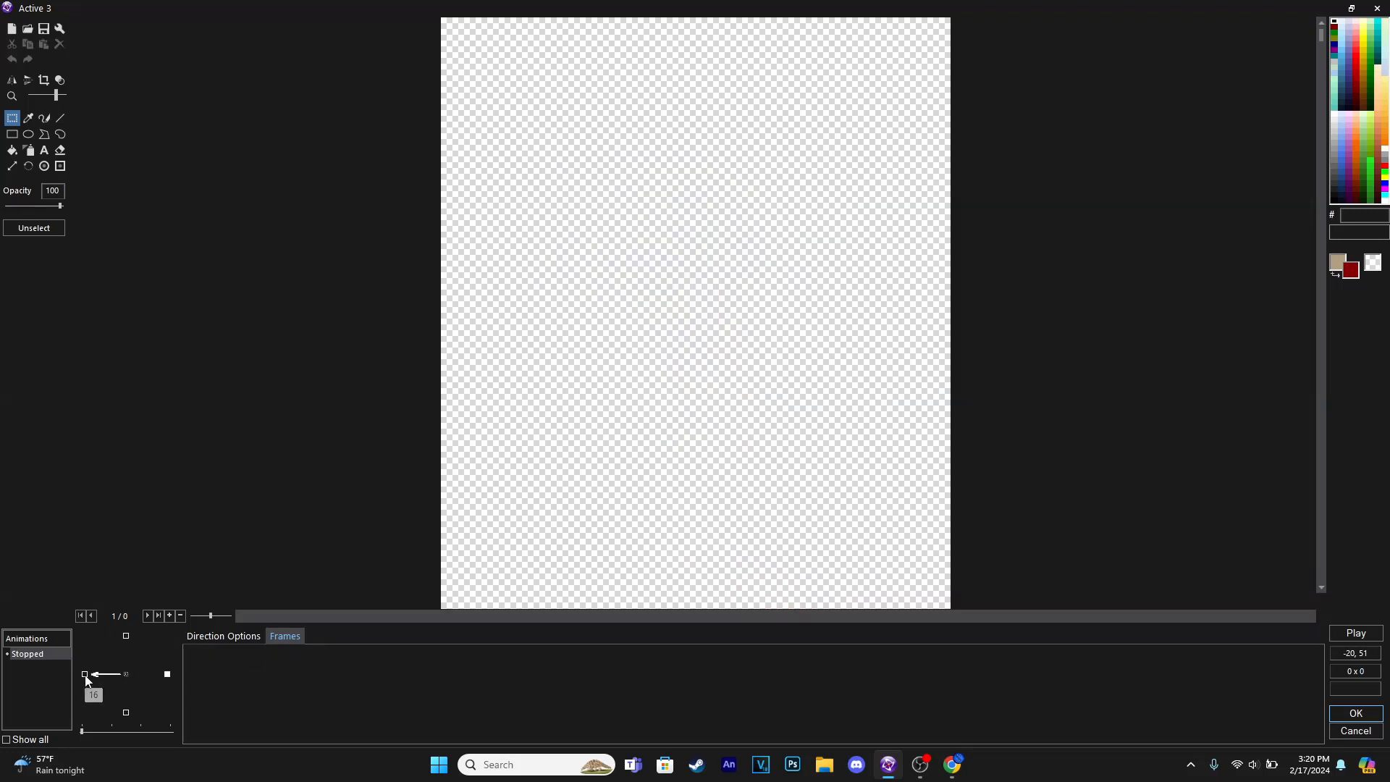
{"action": "key", "text": "ctrl+v"}
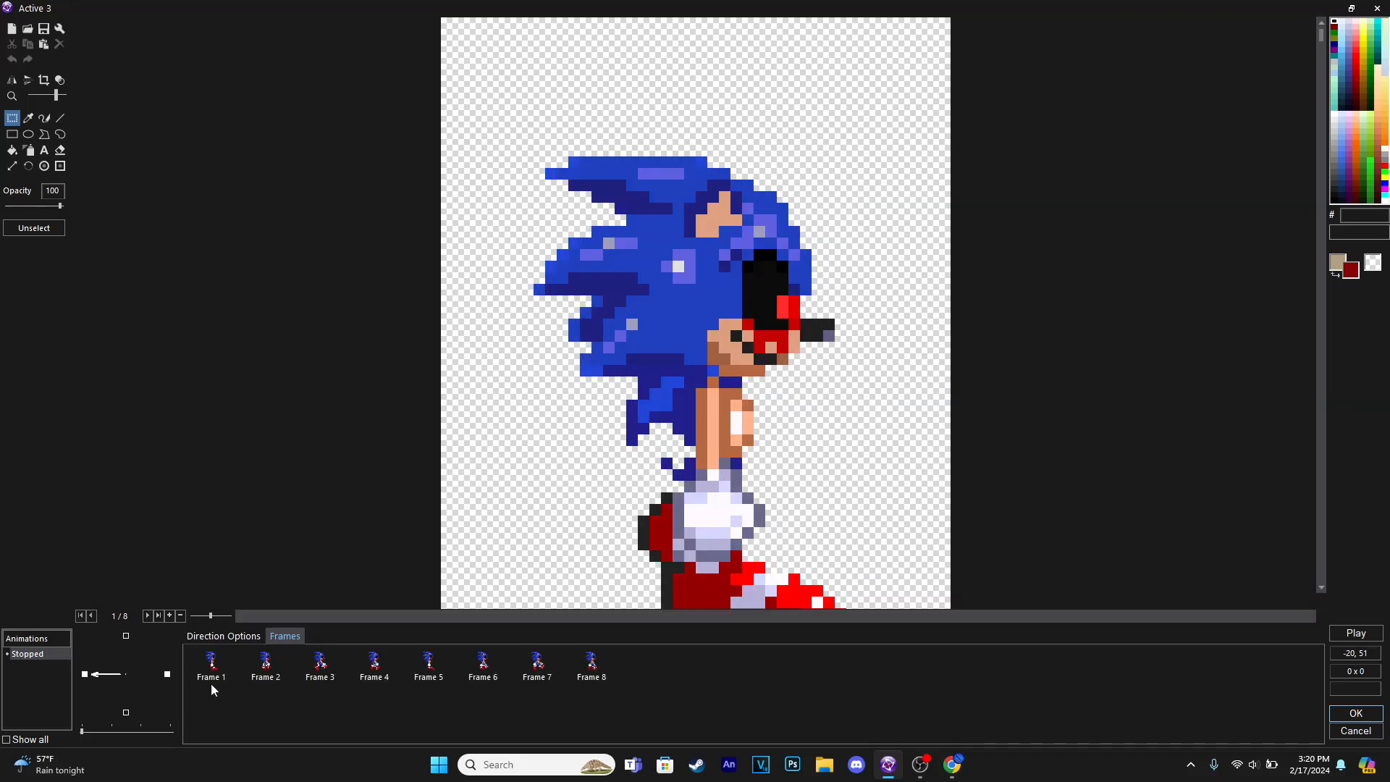
Flip the left-facing walk frames horizontally, loop that direction at speed 10, and save the animation
{"action": "left_click", "coordinate": [86, 675]}
{"action": "right_click", "coordinate": [87, 675]}
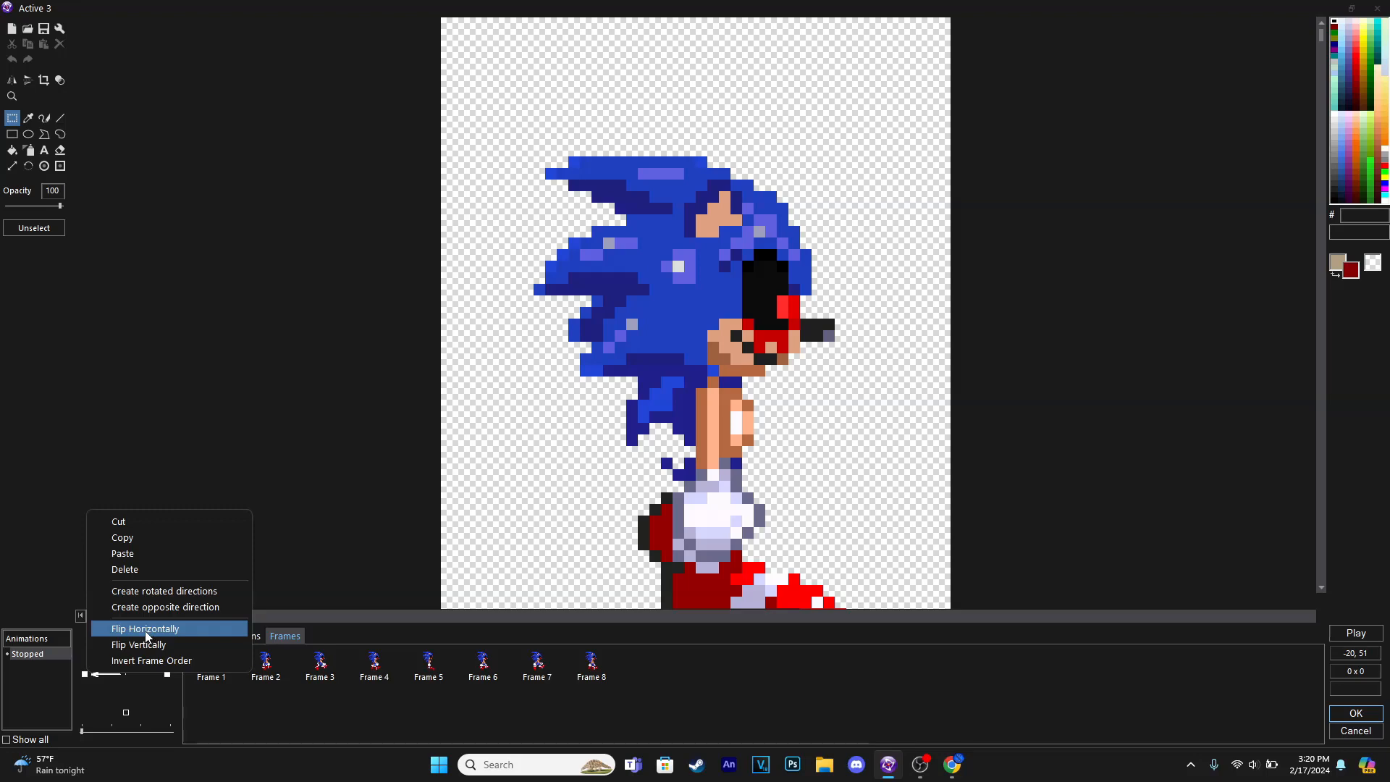
{"action": "left_click", "coordinate": [146, 629]}
{"action": "left_click", "coordinate": [235, 641]}
{"action": "left_click", "coordinate": [319, 681]}
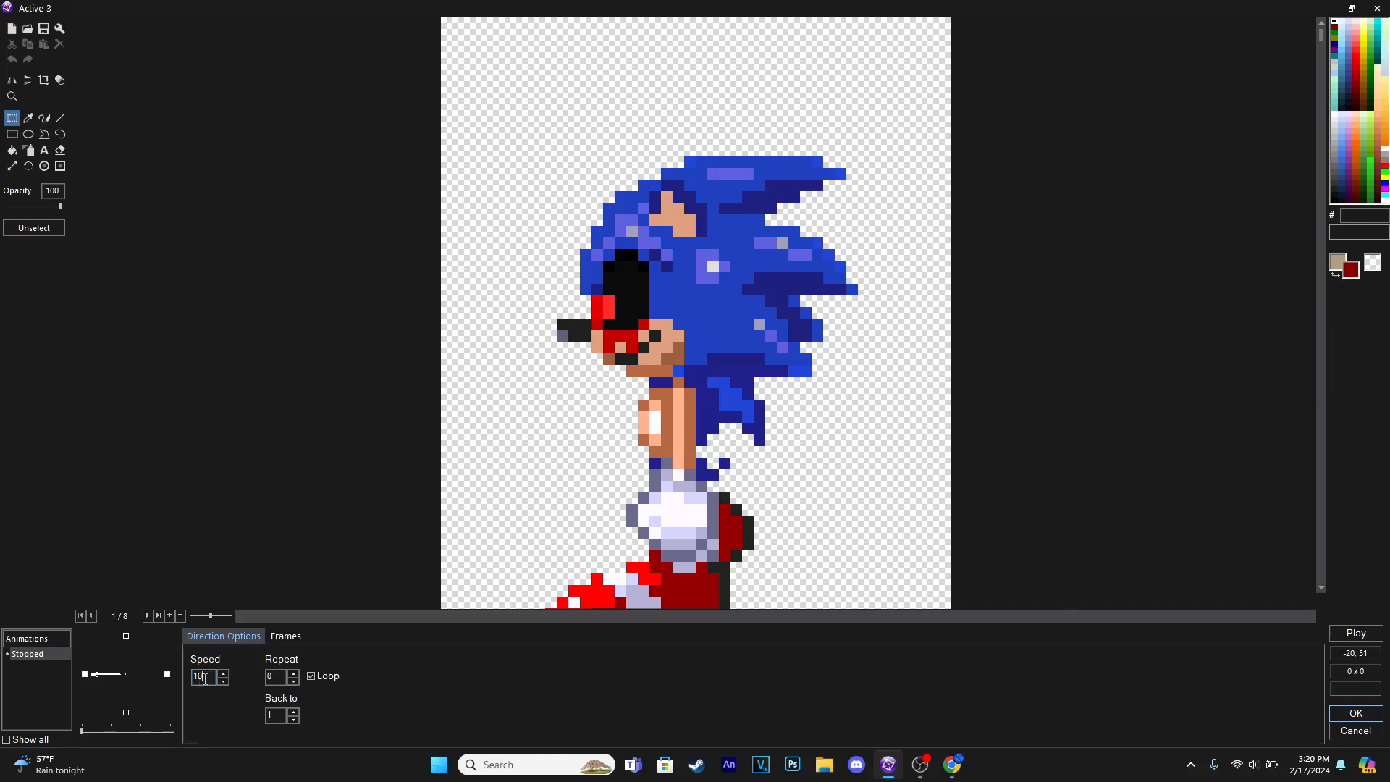
{"action": "left_click", "coordinate": [167, 677]}
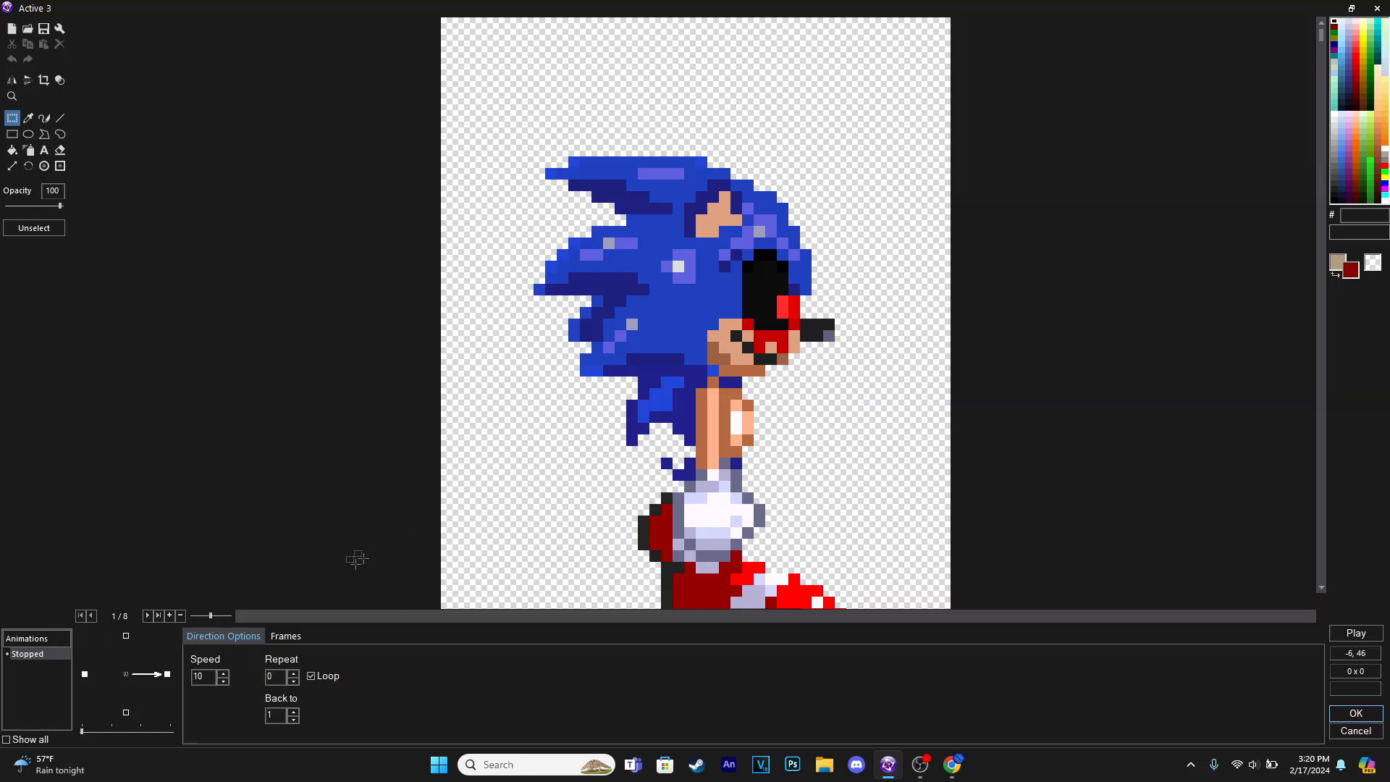
{"action": "left_click", "coordinate": [286, 636]}
{"action": "scroll", "coordinate": [545, 360], "scroll_direction": "down", "scroll_amount": 1}
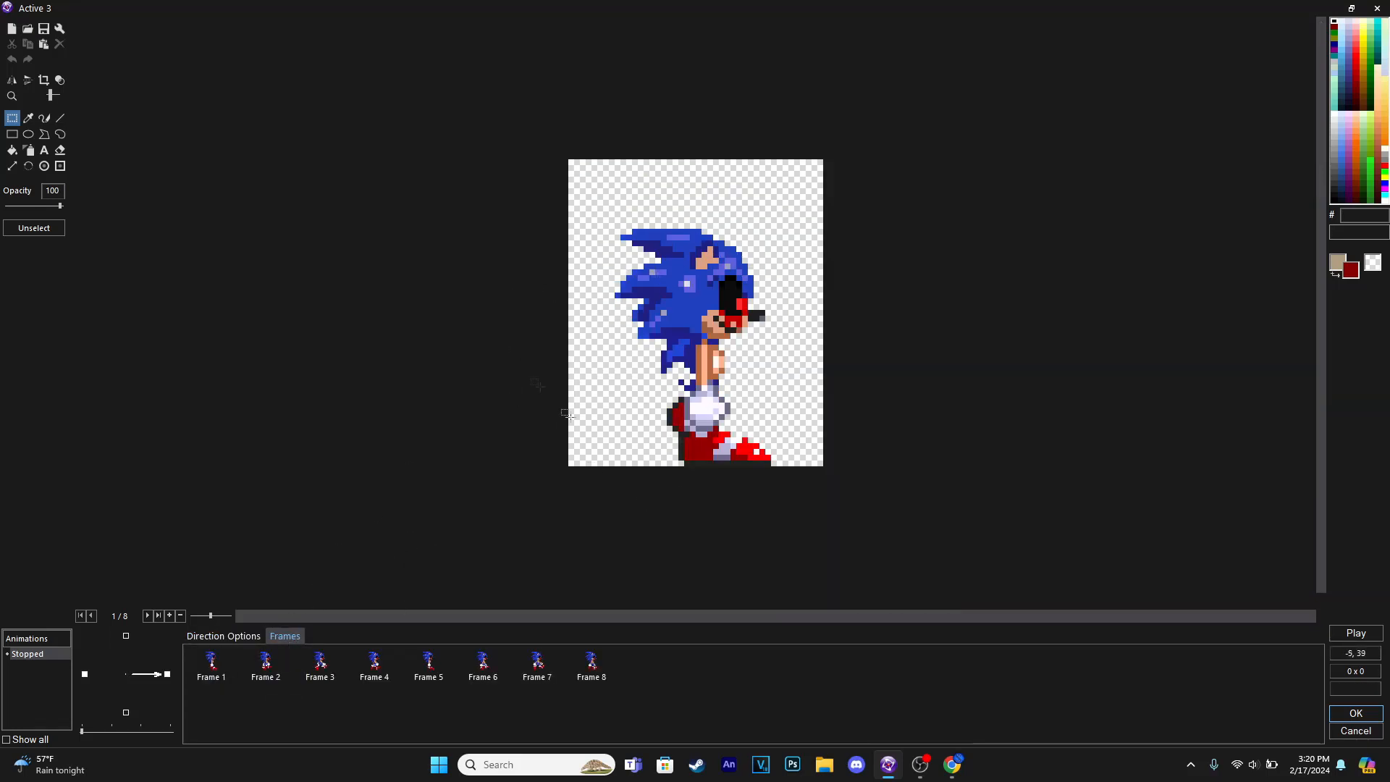
{"action": "left_click", "coordinate": [1356, 713]}
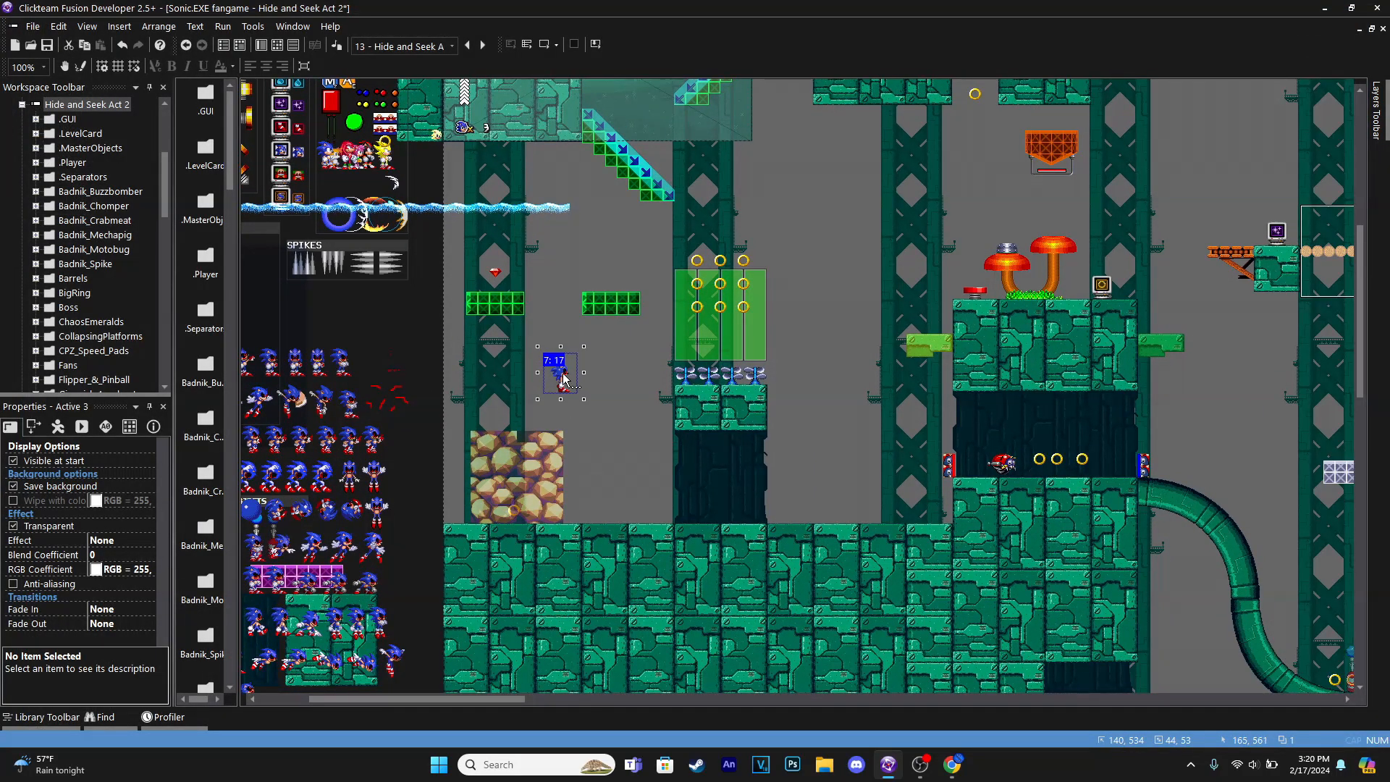
Rename the Active 3 object as "Sonic.EXE walk"
{"action": "right_click", "coordinate": [564, 378]}
{"action": "left_click", "coordinate": [621, 59]}
{"action": "type", "text": "Sonic.EXE walk"}
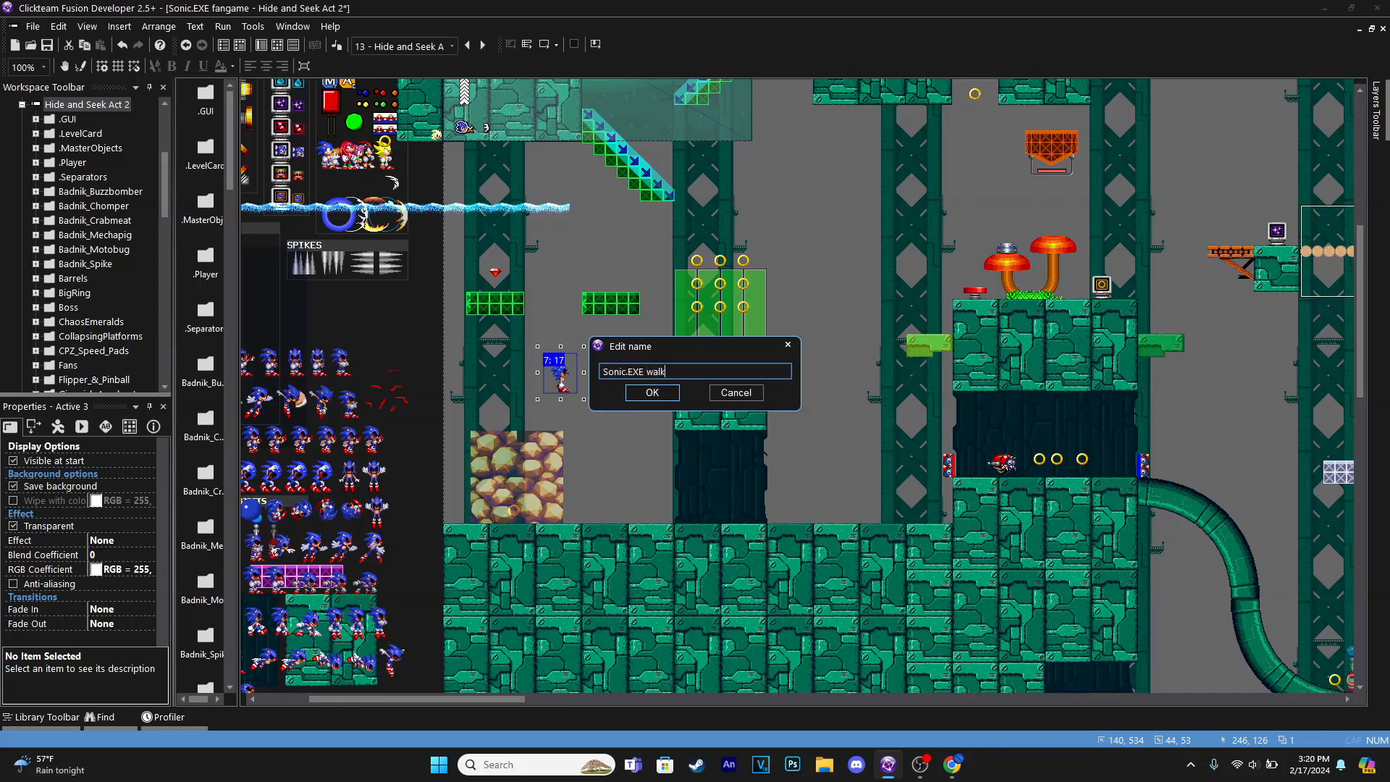
{"action": "key", "text": "Return"}
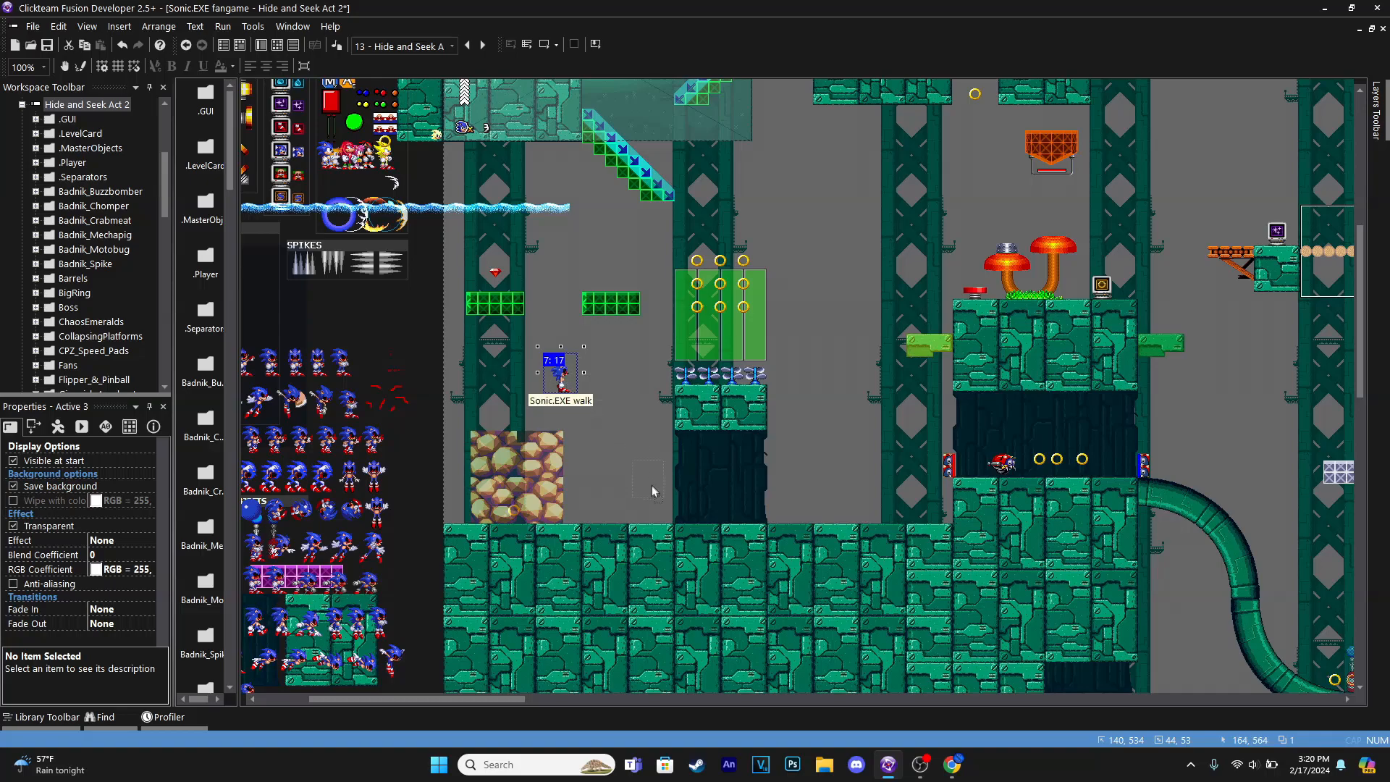
Place the walking Sonic.exe object on the green floor, just beside the rock hiding spot
{"action": "right_click", "coordinate": [612, 508]}
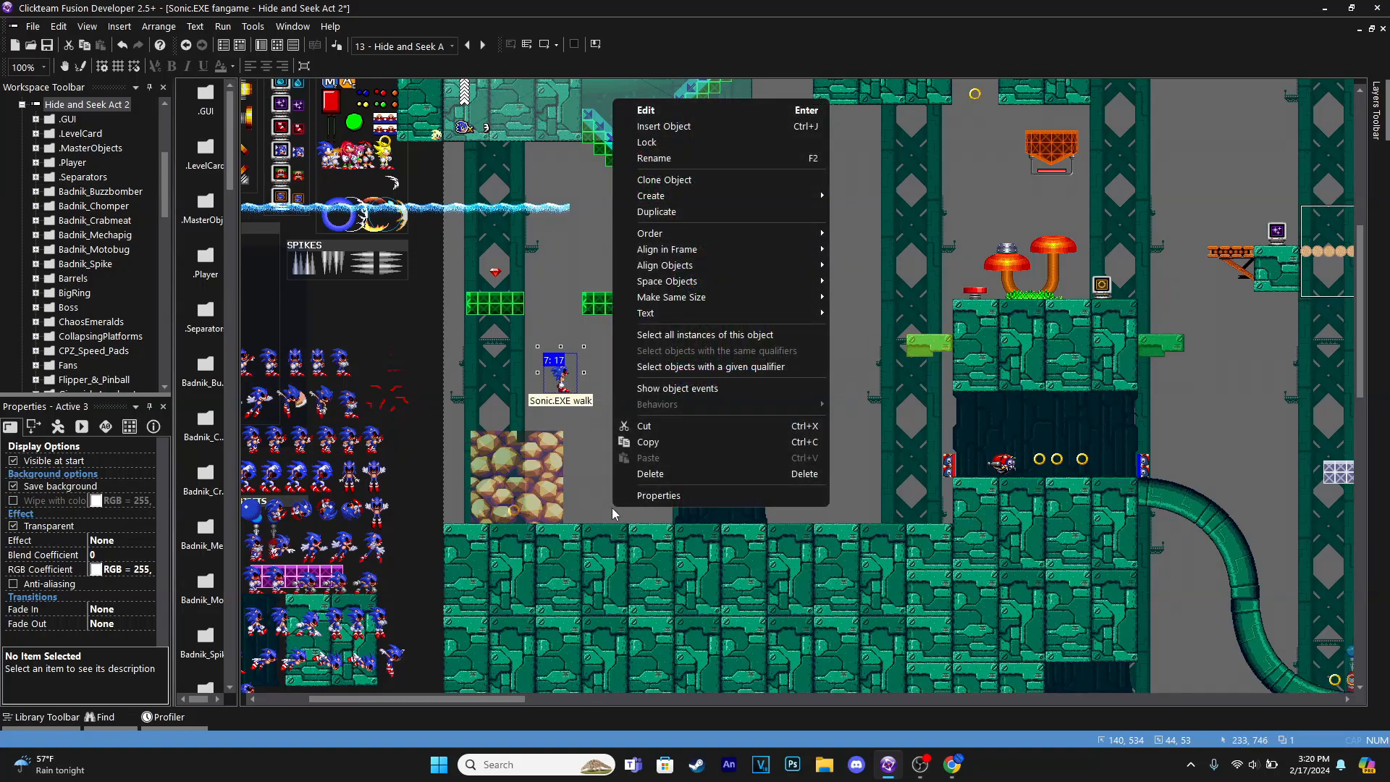
{"action": "left_click", "coordinate": [563, 373]}
{"action": "left_click_drag", "start_coordinate": [607, 501], "coordinate": [608, 502]}
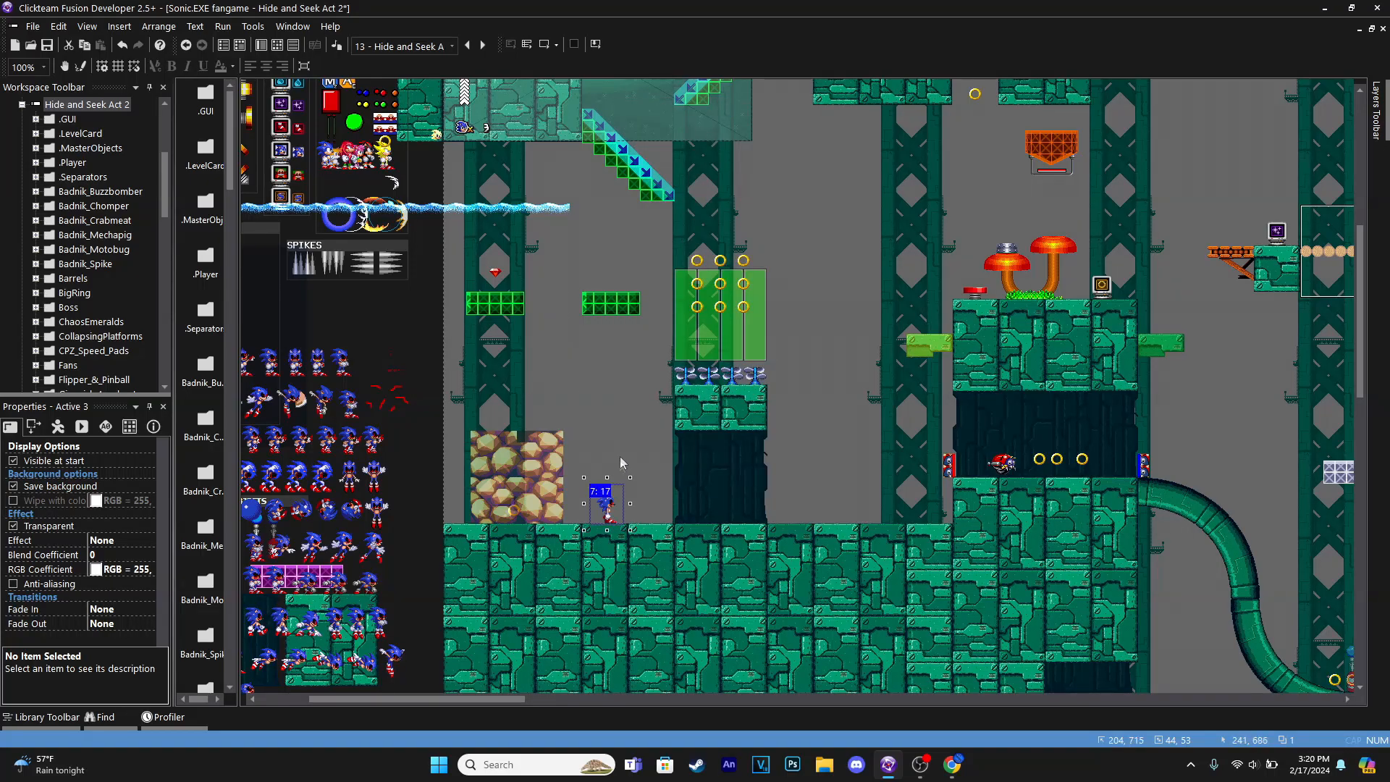
{"action": "left_click", "coordinate": [44, 66]}
{"action": "left_click", "coordinate": [28, 209]}
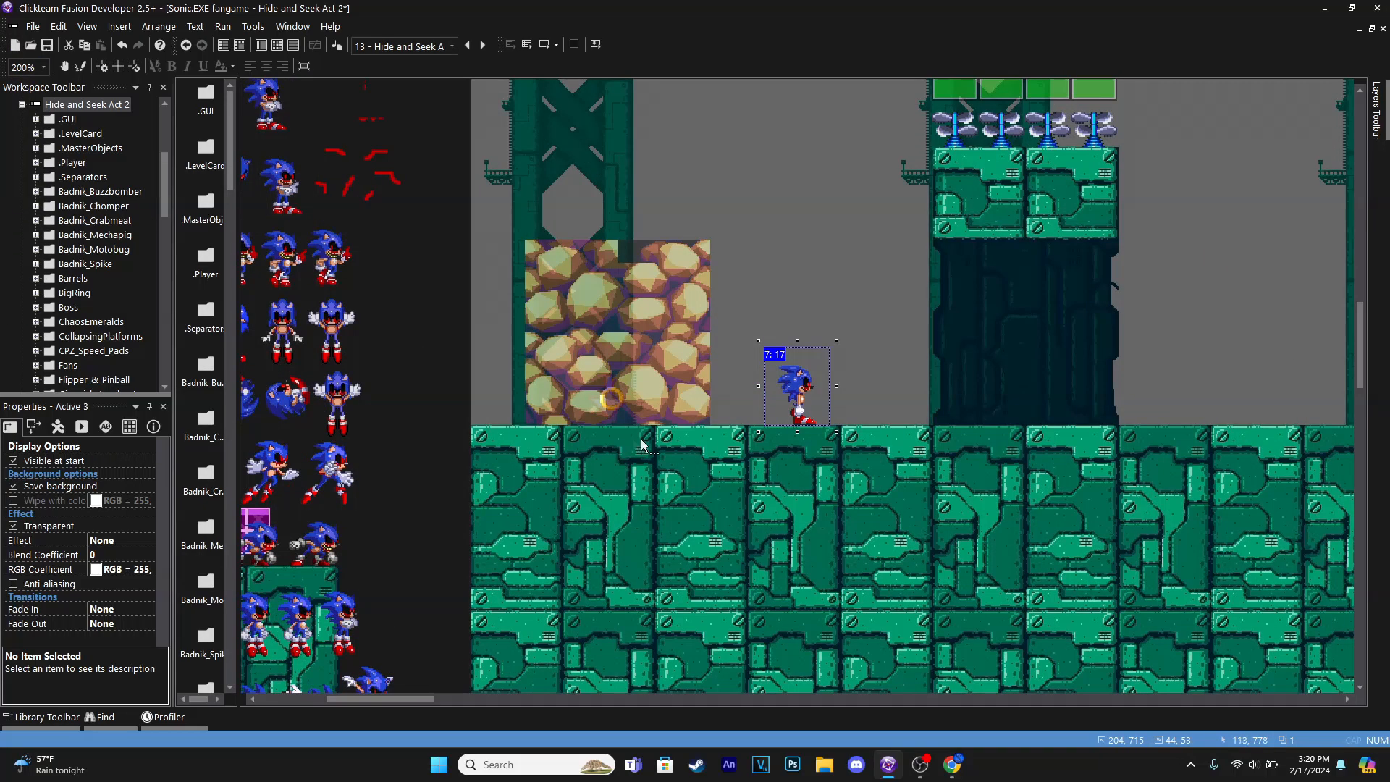
{"action": "left_click", "coordinate": [801, 390]}
{"action": "left_click", "coordinate": [863, 332]}
{"action": "middle_click_drag", "start_coordinate": [866, 331], "coordinate": [645, 373]}
Give the walking Sonic.exe a Bouncing Ball movement with only directions 0 and 16 as initial directions
{"action": "left_click", "coordinate": [584, 421]}
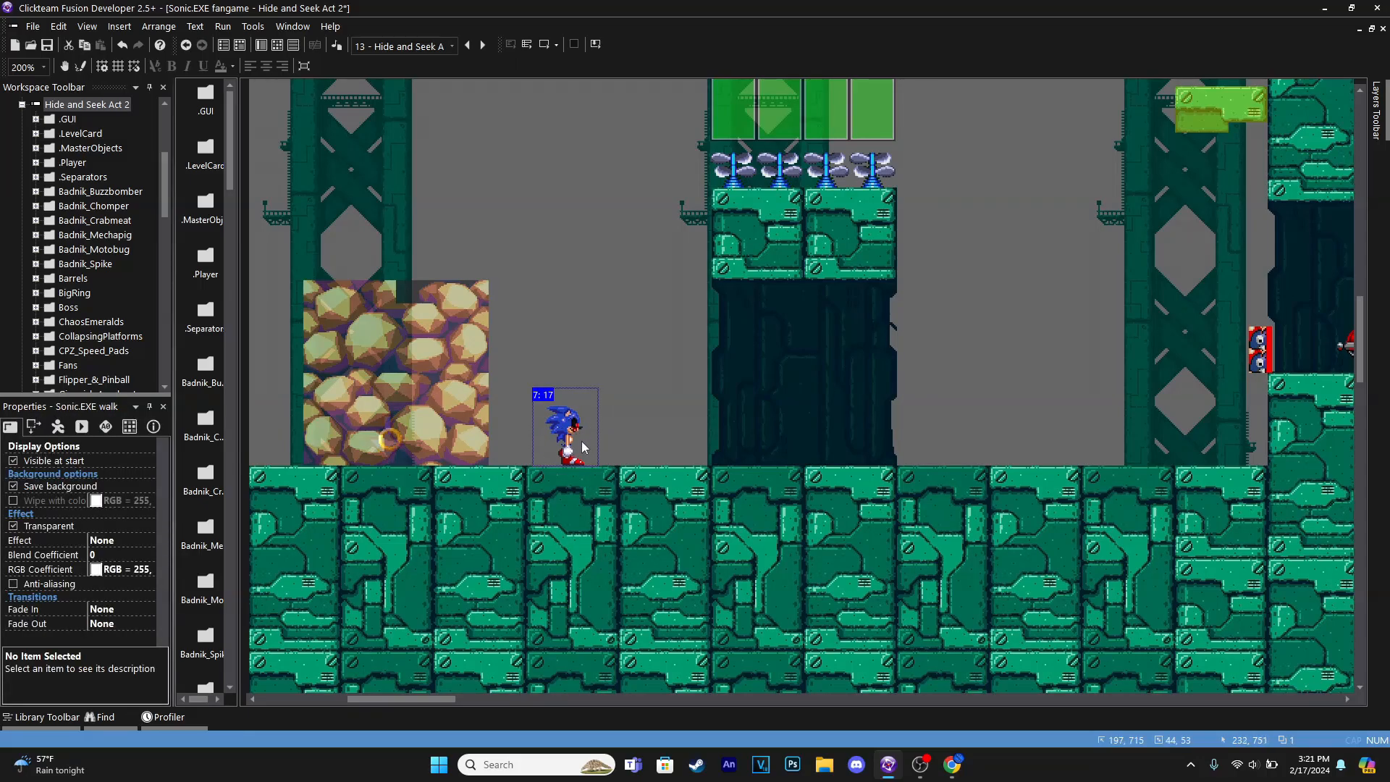
{"action": "left_click", "coordinate": [58, 426]}
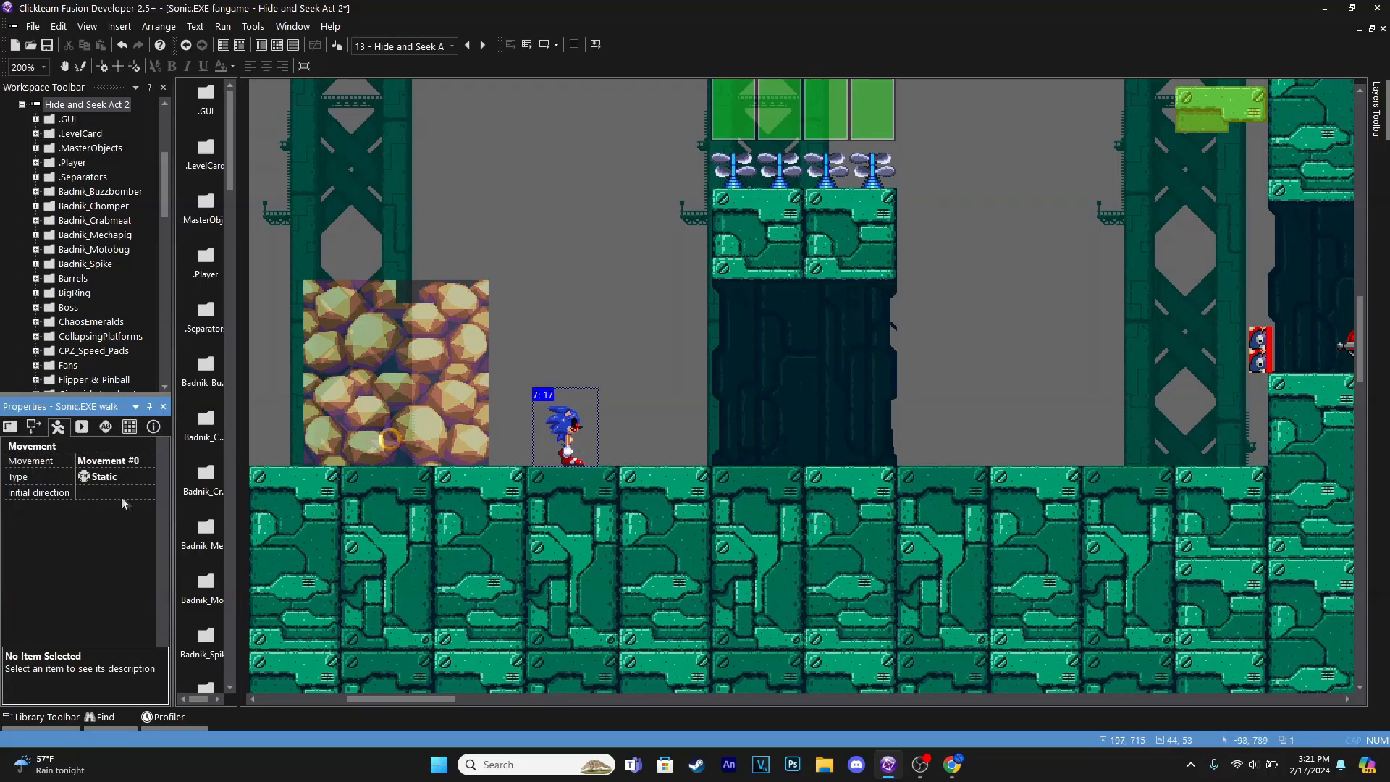
{"action": "left_click", "coordinate": [119, 476]}
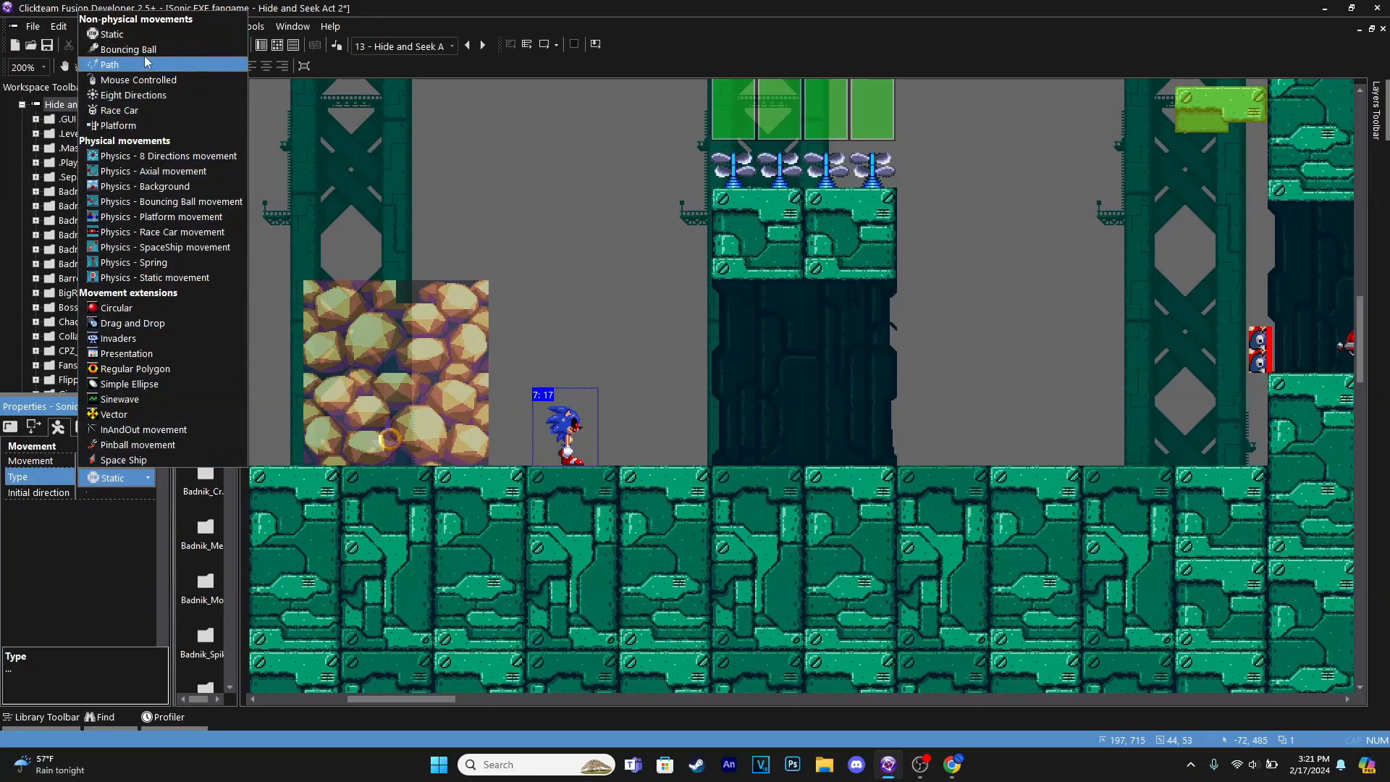
{"action": "left_click", "coordinate": [129, 49]}
{"action": "left_click", "coordinate": [113, 492]}
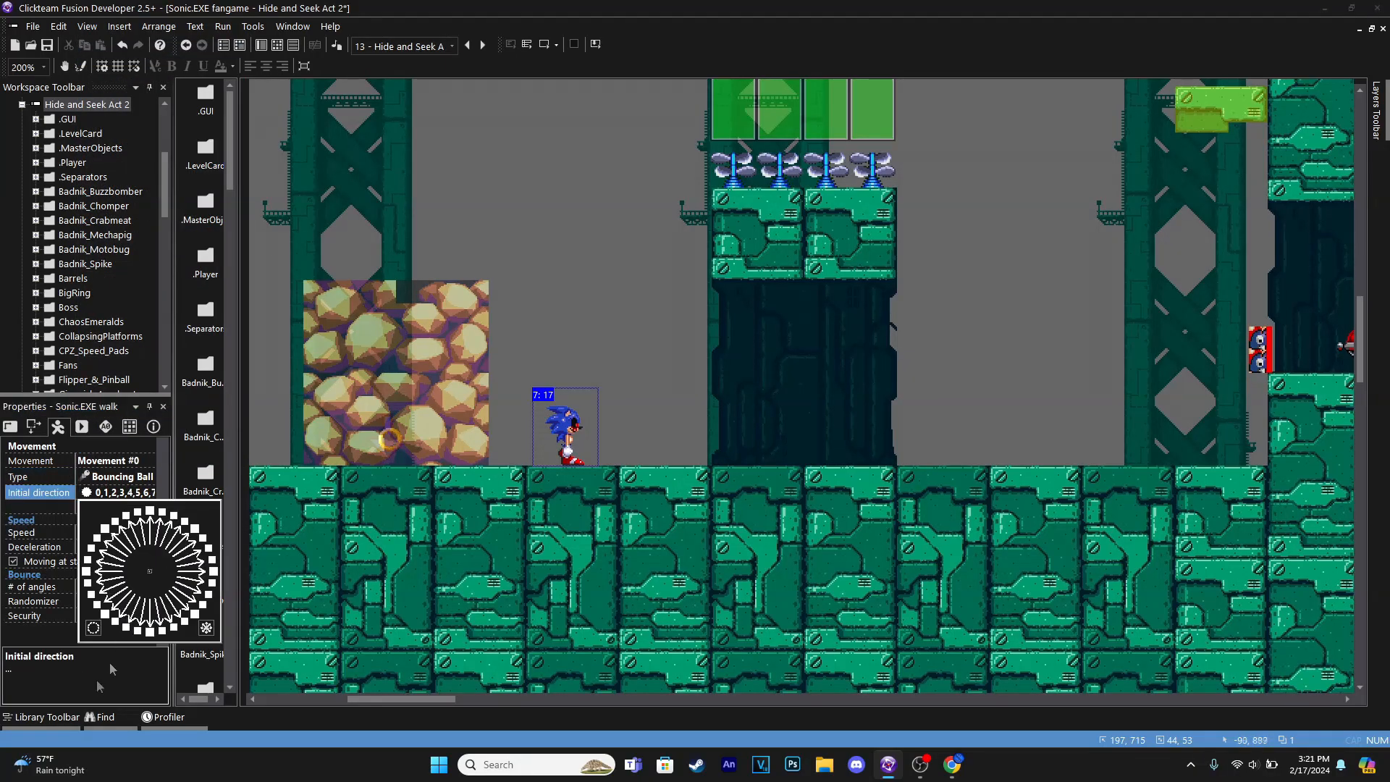
{"action": "left_click", "coordinate": [93, 627]}
{"action": "left_click", "coordinate": [86, 571]}
{"action": "left_click", "coordinate": [213, 571]}
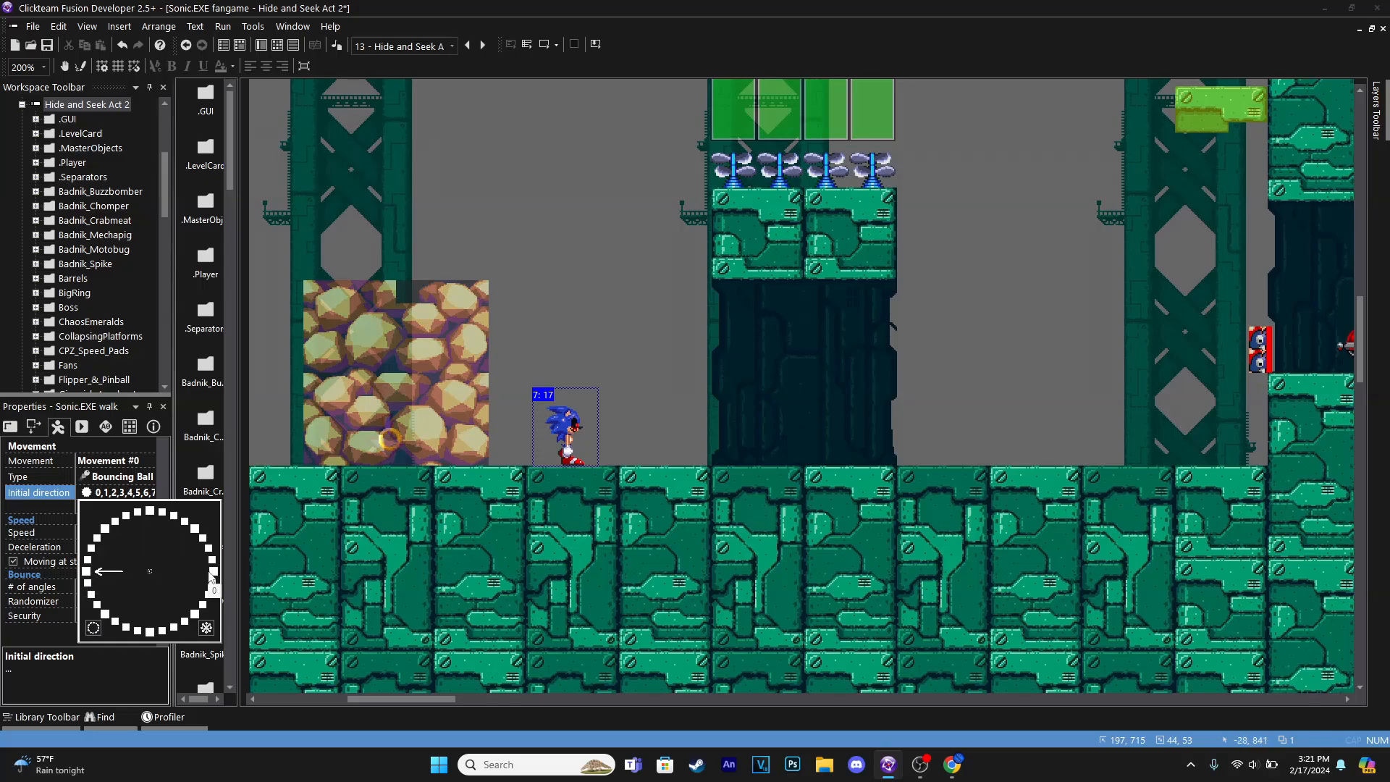
{"action": "left_click", "coordinate": [45, 630]}
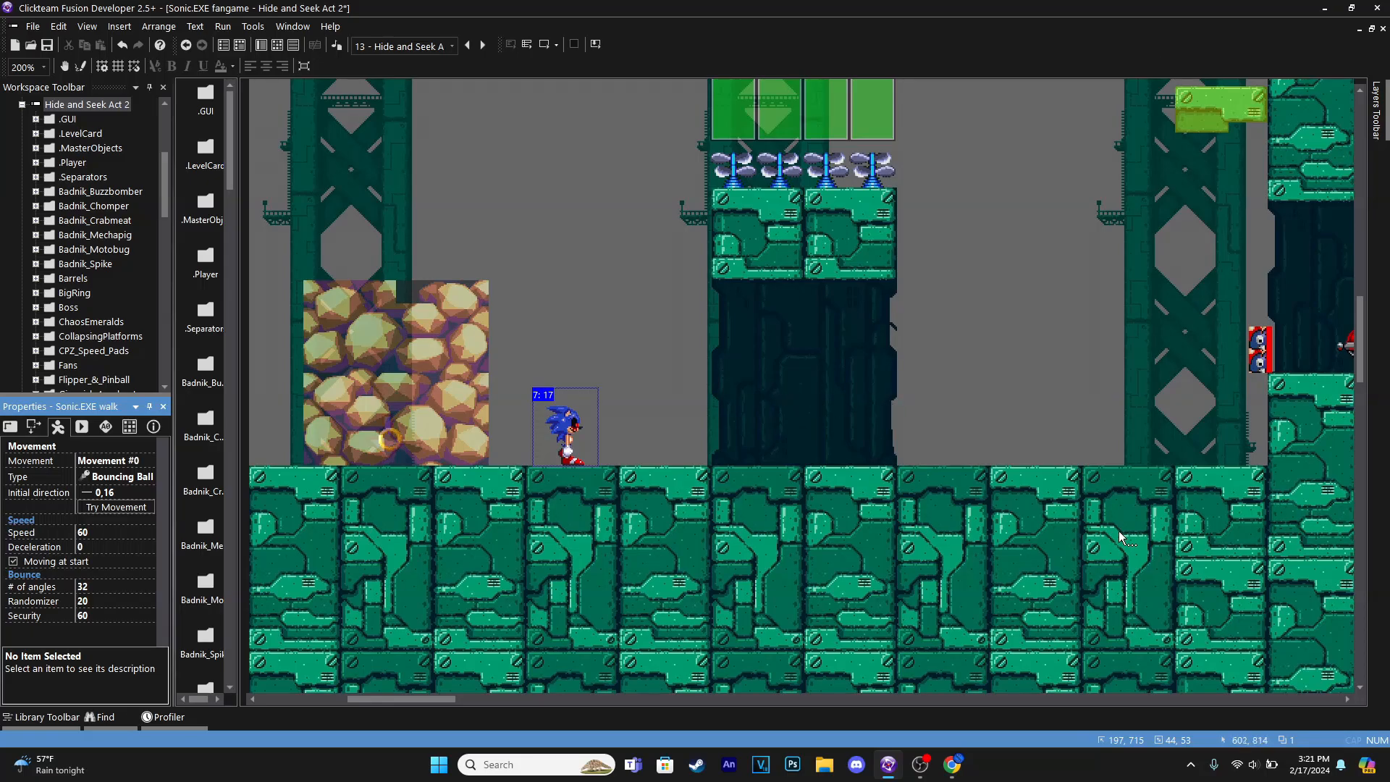
Review the walking Sonic.exe's Bouncing Ball movement settings, including its initial directions
{"action": "left_click", "coordinate": [21, 105]}
{"action": "left_click", "coordinate": [570, 435]}
{"action": "left_click", "coordinate": [569, 434]}
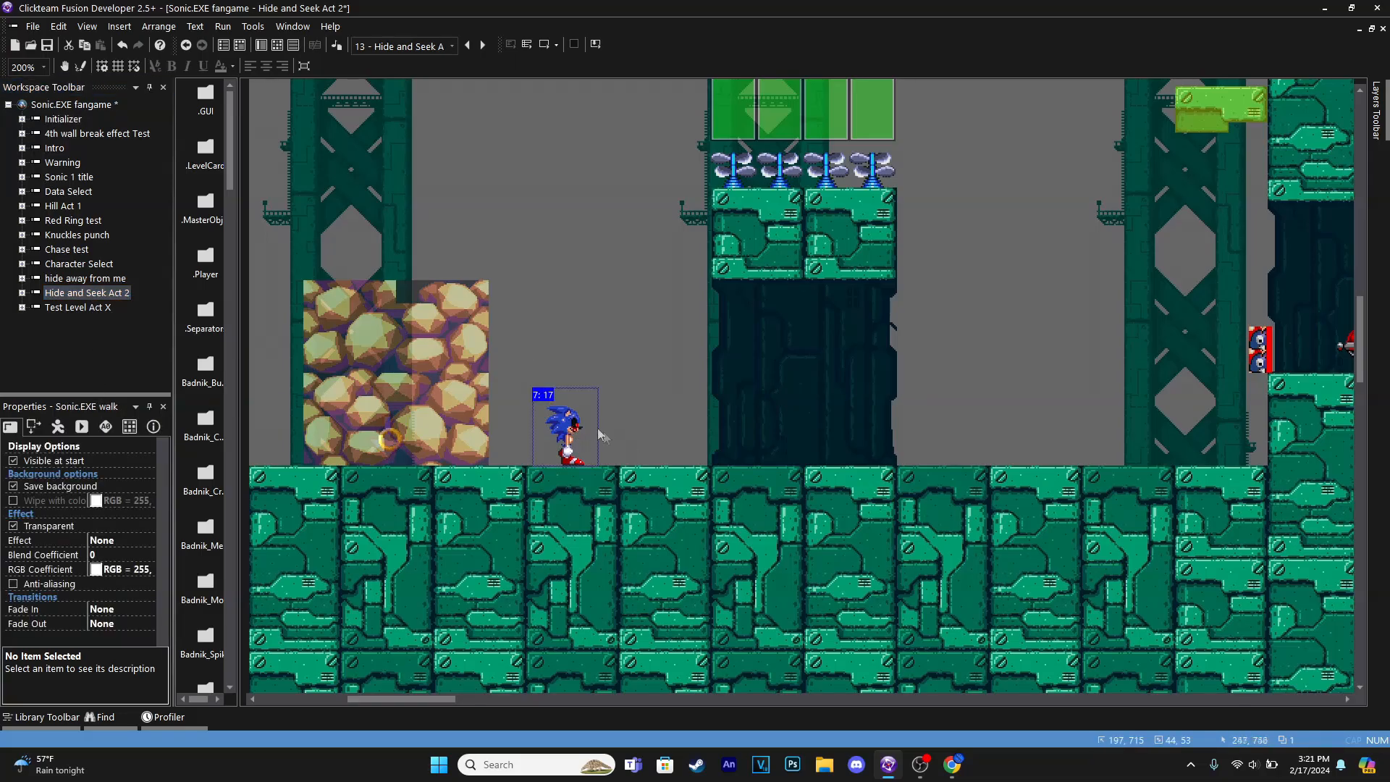
{"action": "middle_click_drag", "start_coordinate": [564, 417], "coordinate": [616, 448]}
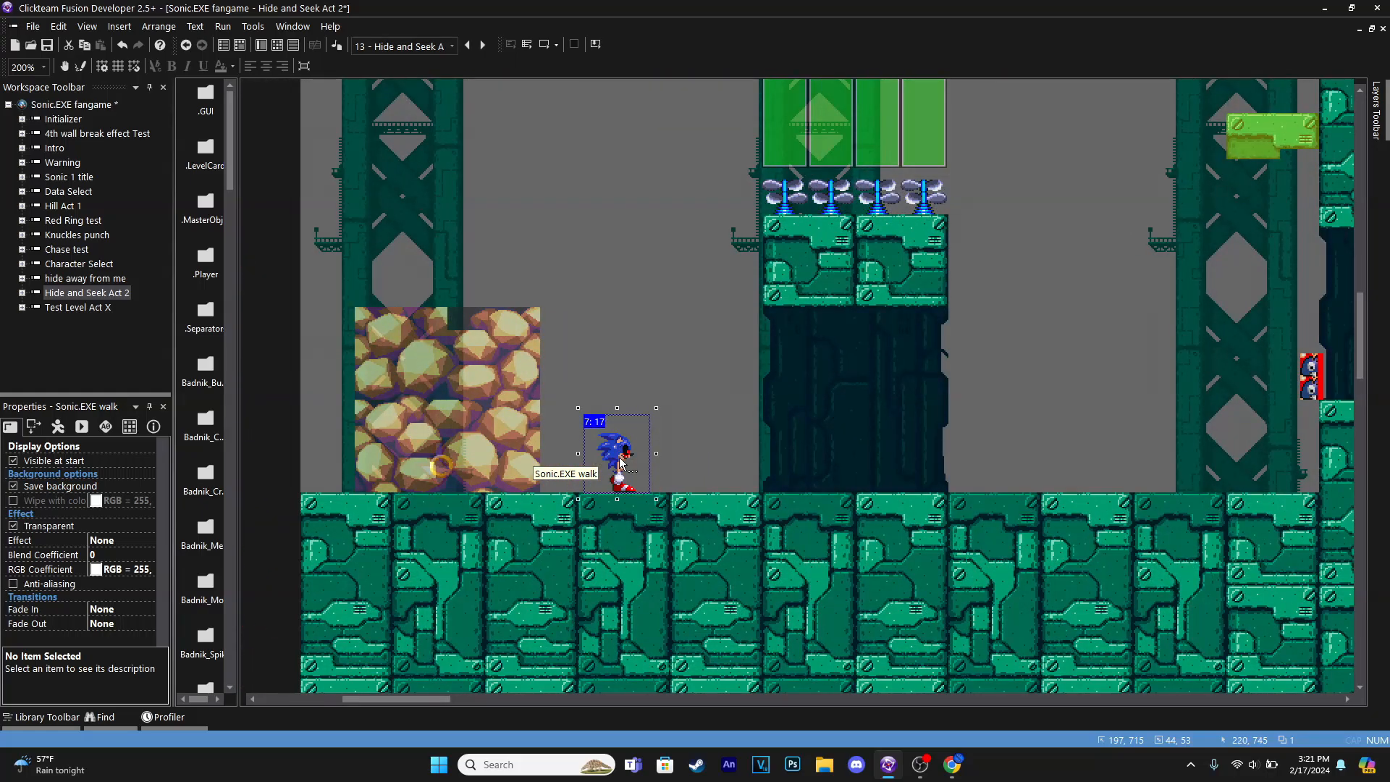
{"action": "left_click", "coordinate": [57, 426]}
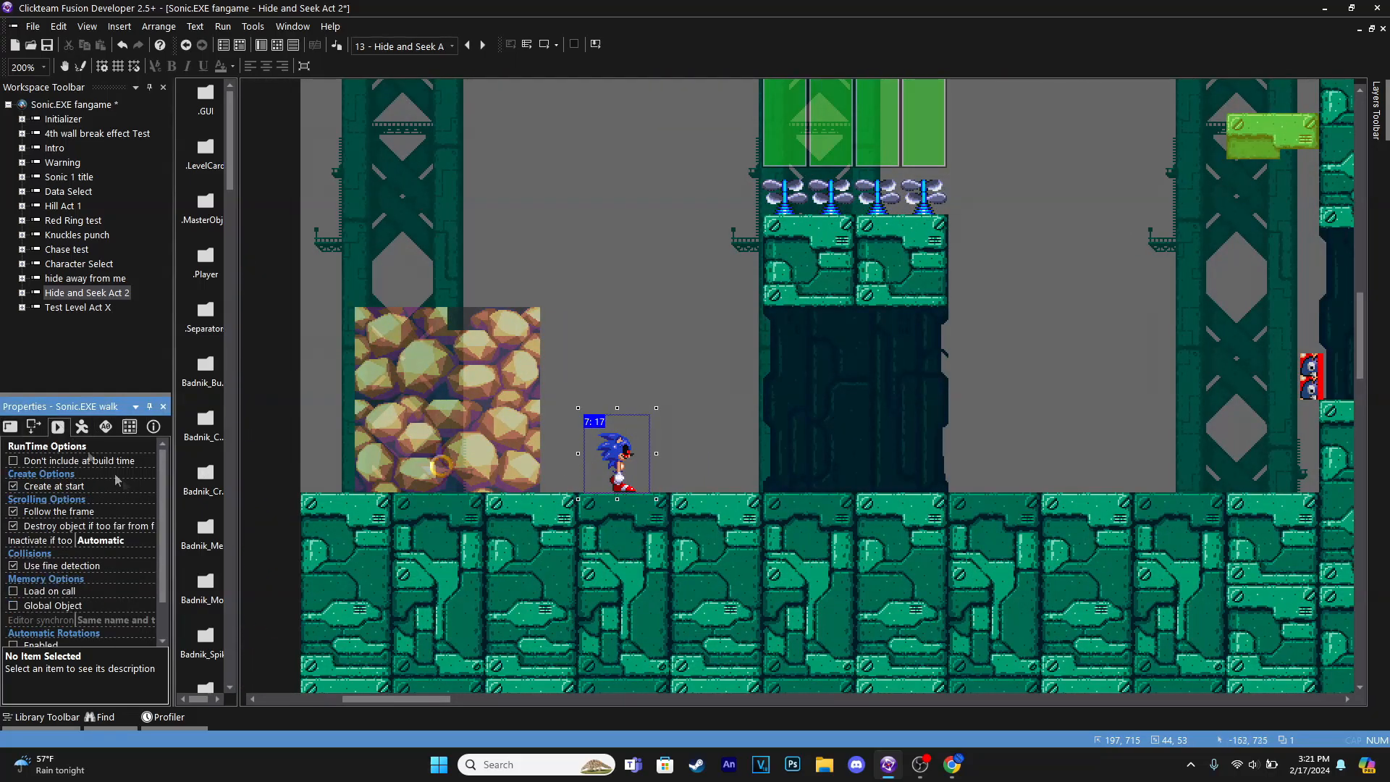
{"action": "left_click", "coordinate": [82, 427]}
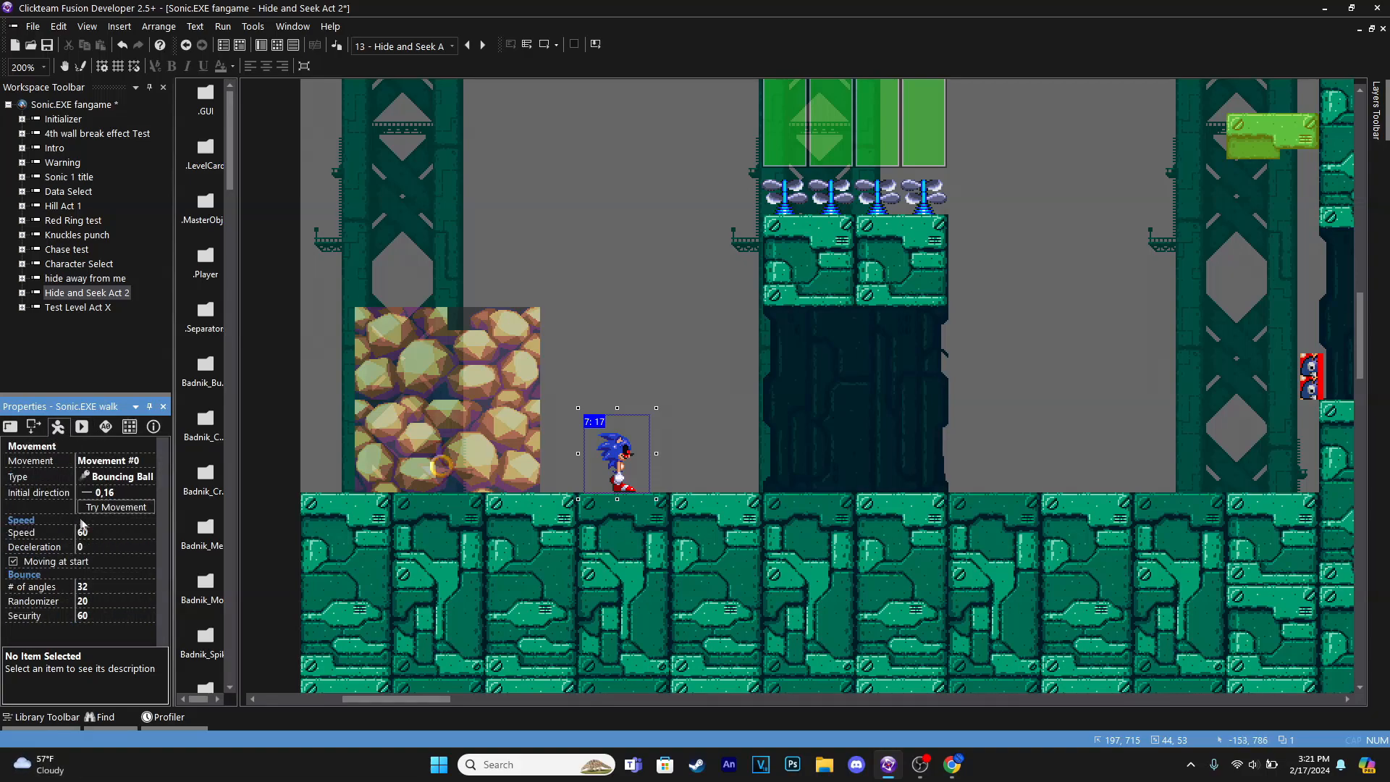
{"action": "left_click", "coordinate": [112, 496]}
{"action": "left_click", "coordinate": [29, 637]}
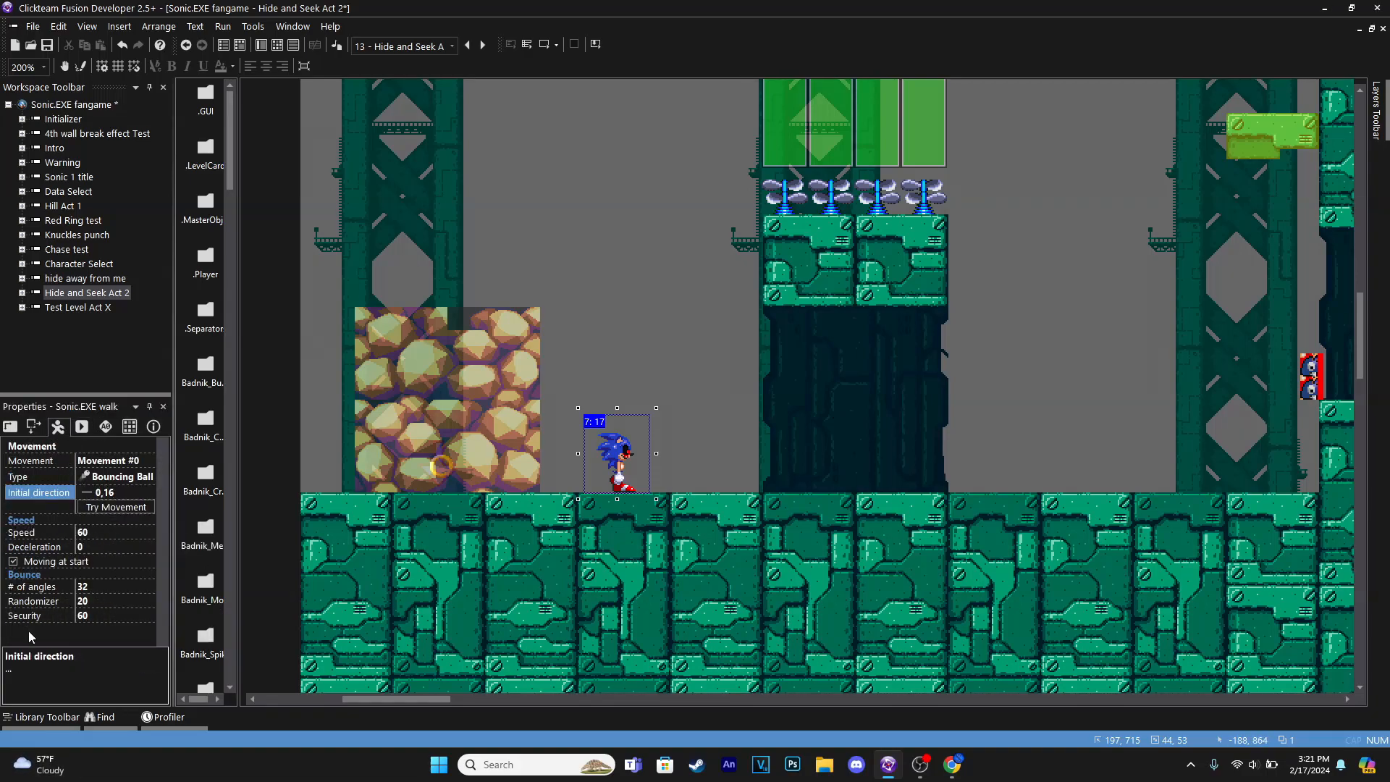
Set the walking Sonic.exe's movement speed to 5 and test-run the frame
{"action": "left_click", "coordinate": [103, 536]}
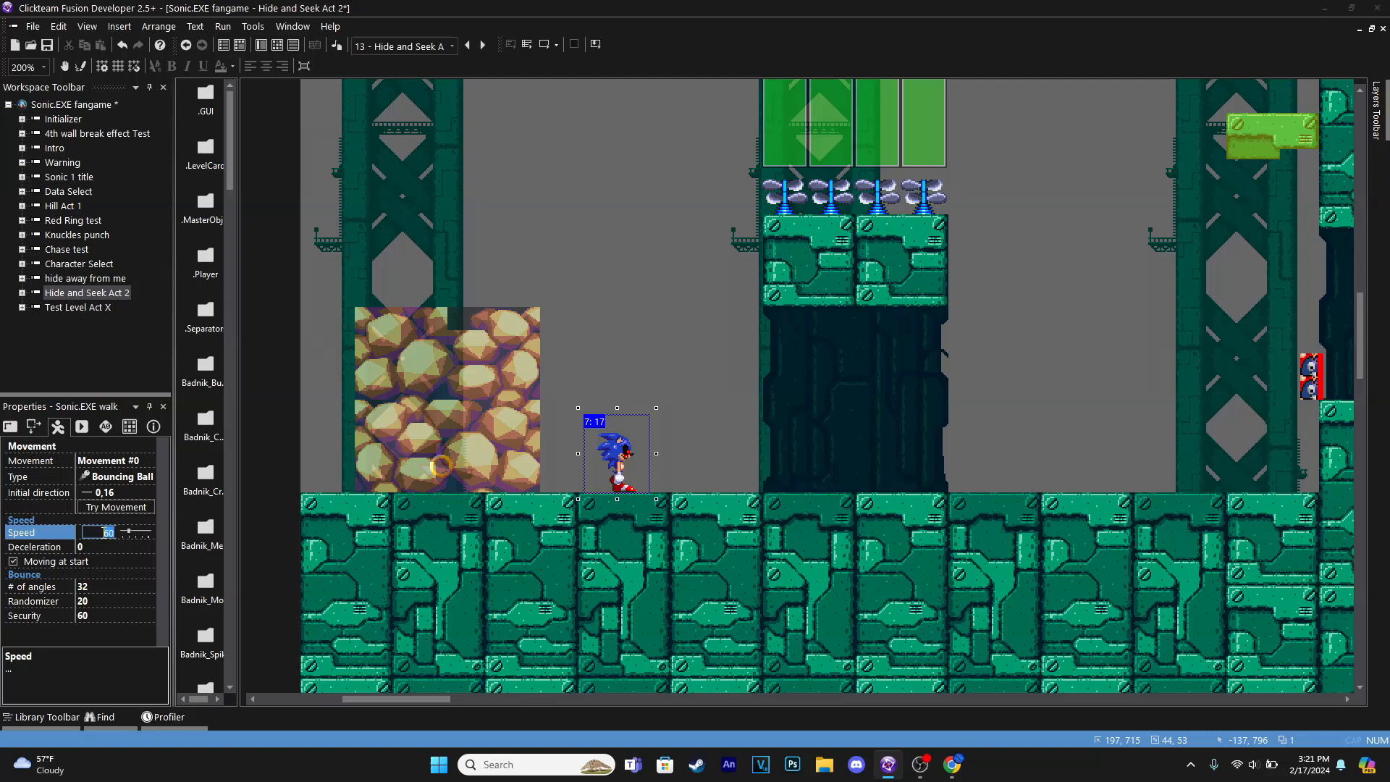
{"action": "type", "text": "5"}
{"action": "key", "text": "Return"}
{"action": "left_click", "coordinate": [545, 45]}
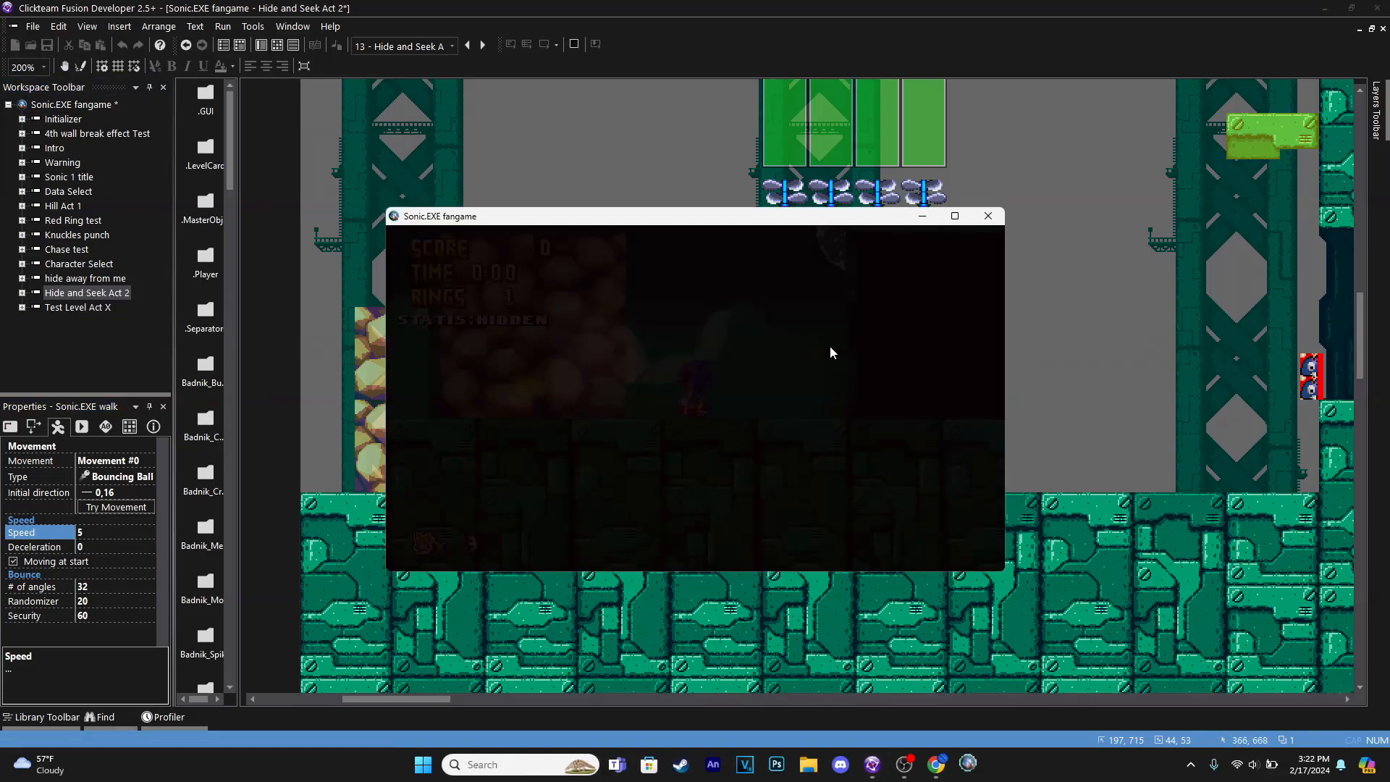
{"action": "left_click", "coordinate": [988, 216]}
Set the walking Sonic.exe's movement speed to 10 and test-run the frame again
{"action": "left_click", "coordinate": [114, 532]}
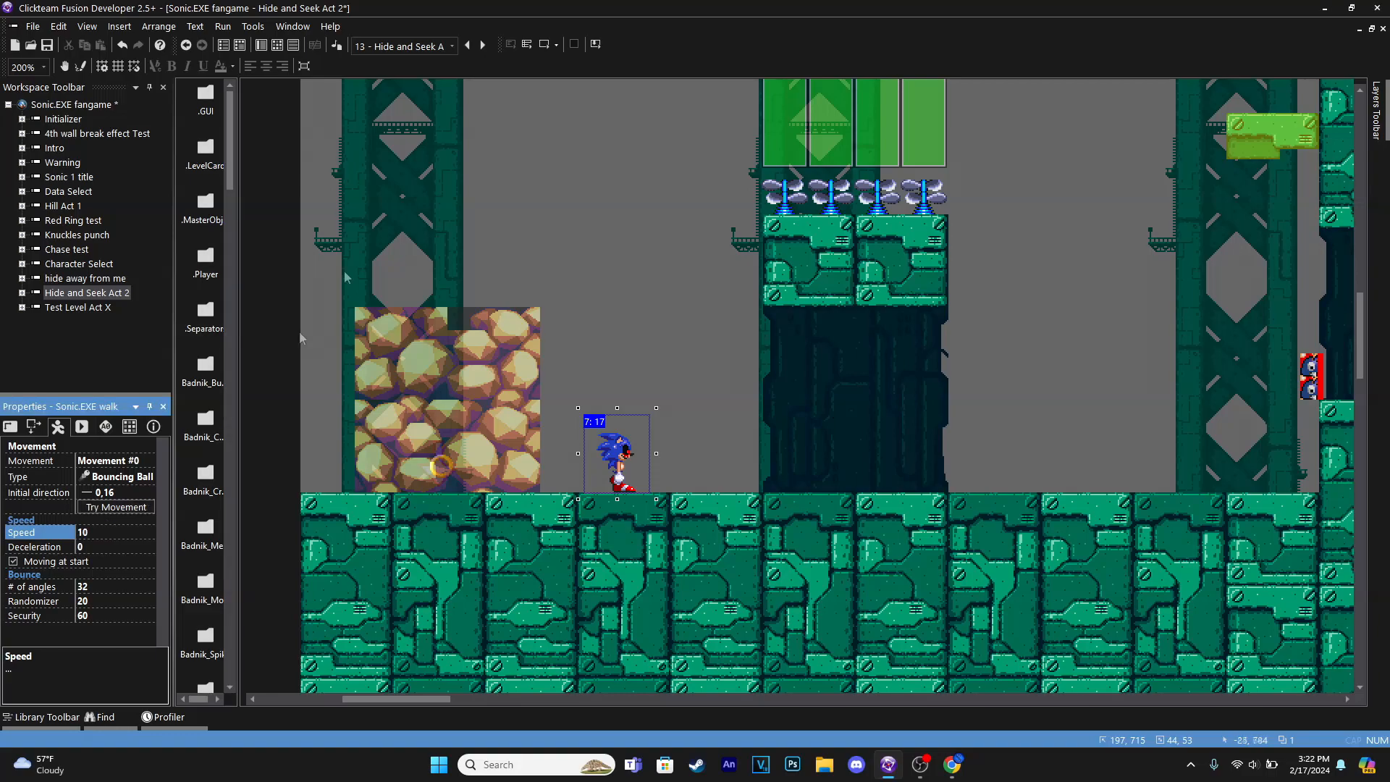
{"action": "left_click", "coordinate": [545, 45]}
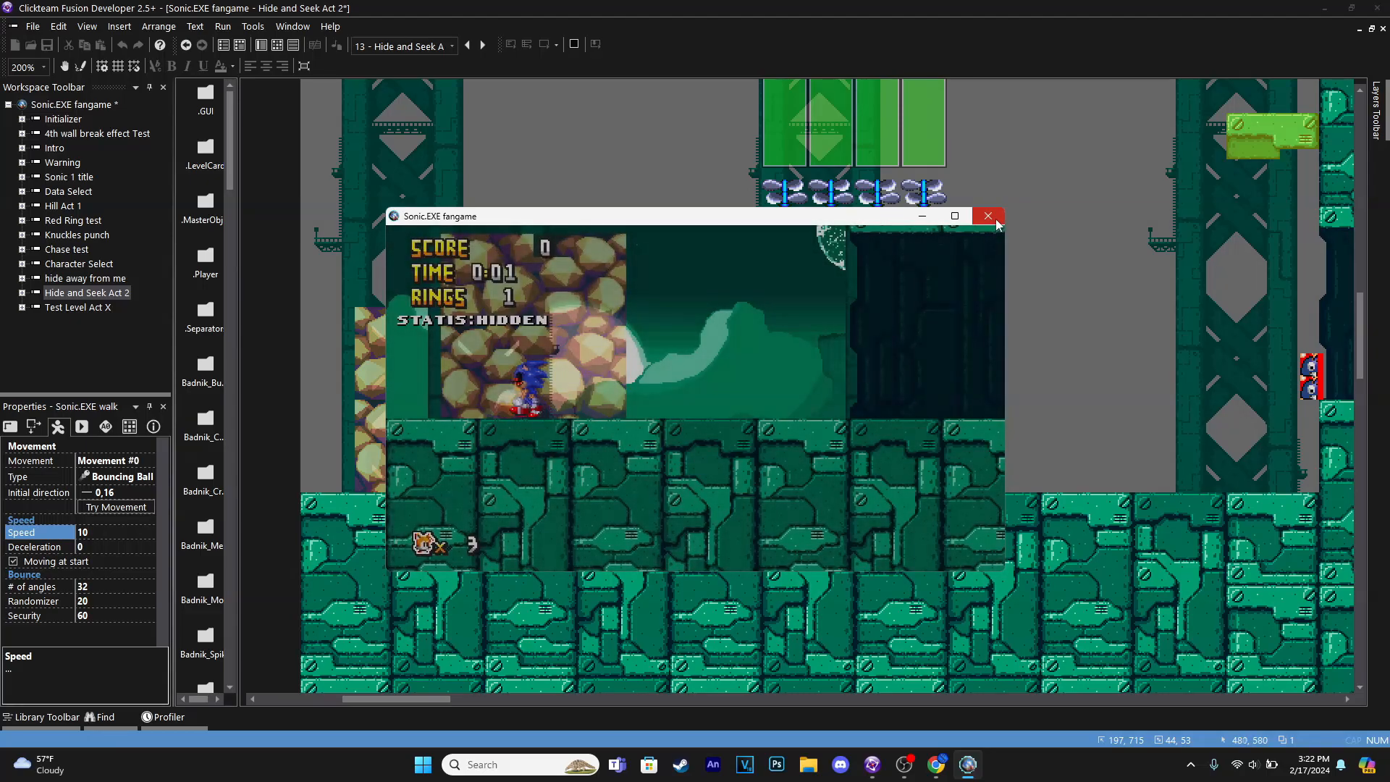
{"action": "left_click", "coordinate": [988, 216]}
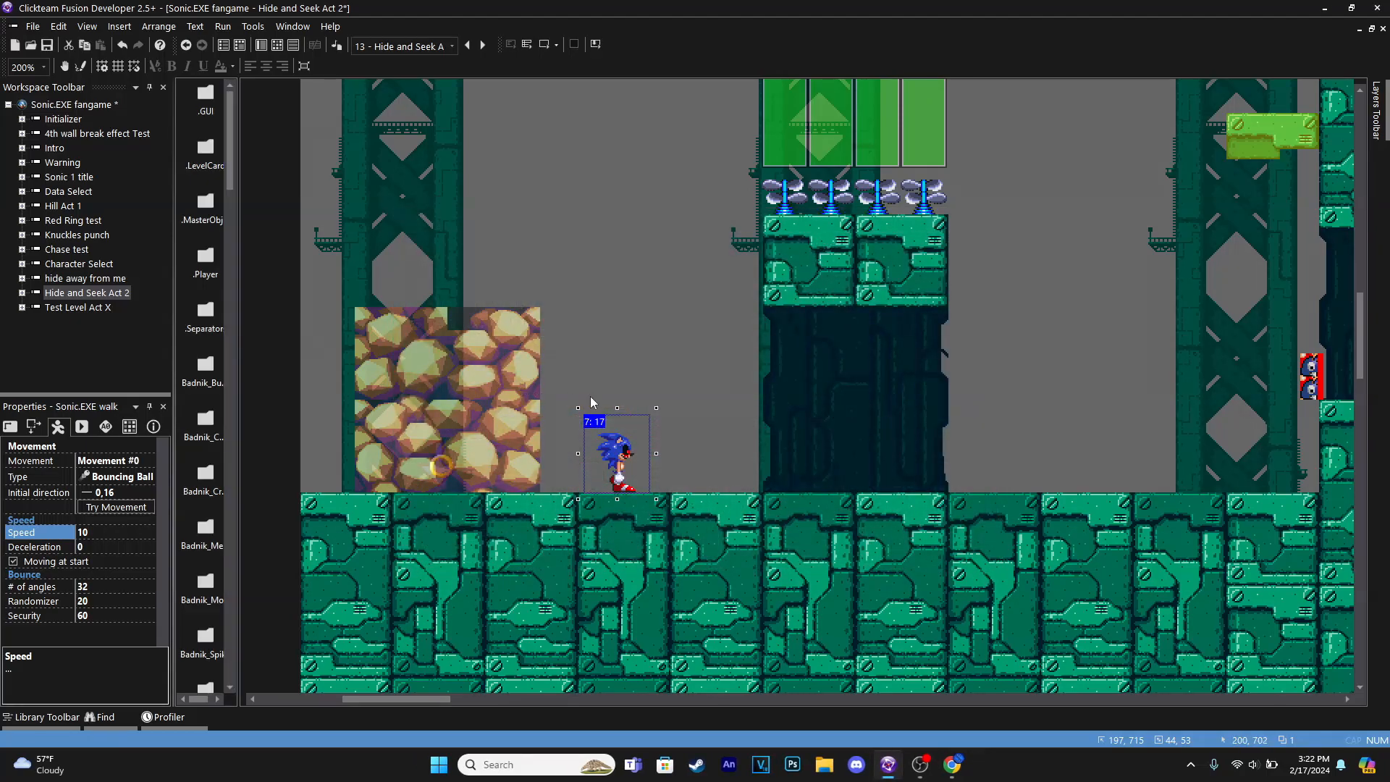
Insert an event group titled "Sonic.EXE AI" below the Start of Frame event in the Hide and Seek Act 2 events
{"action": "left_click", "coordinate": [277, 44]}
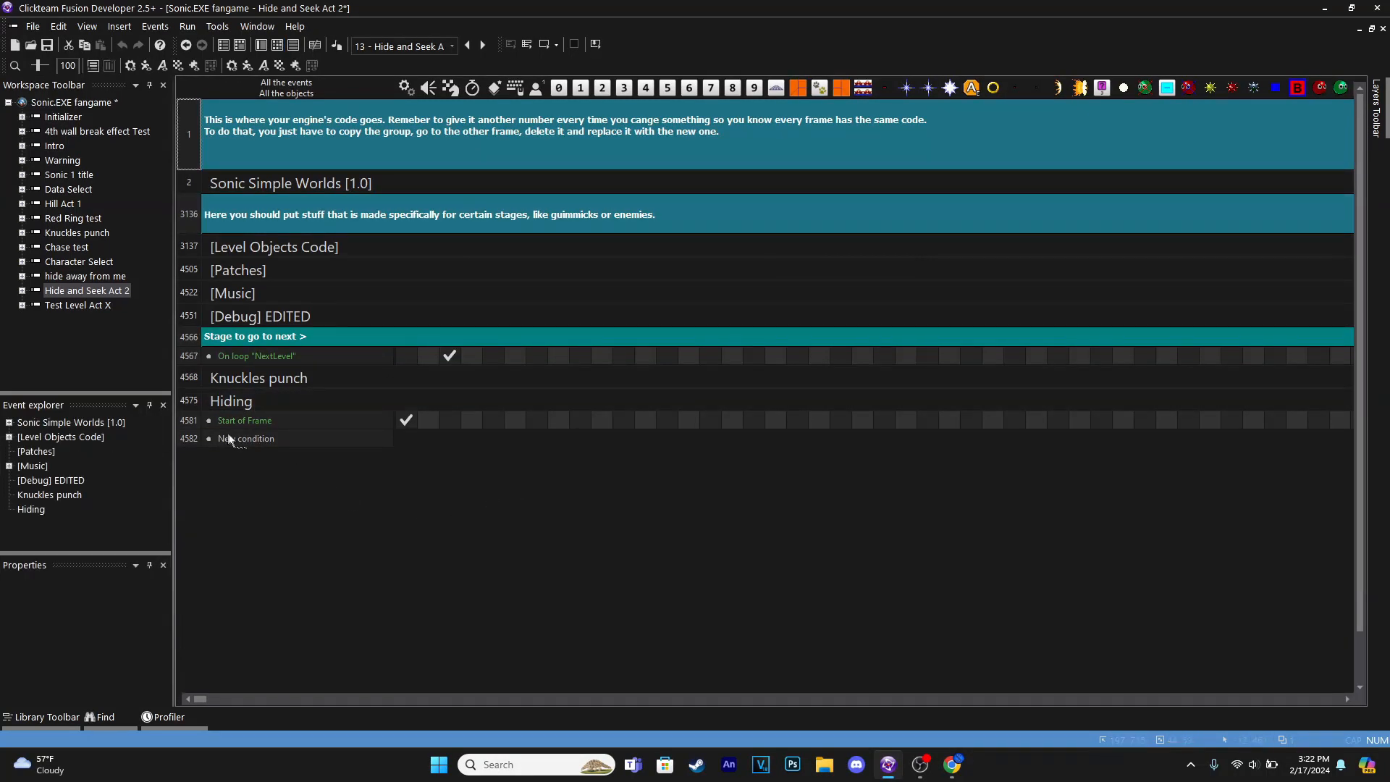
{"action": "right_click", "coordinate": [193, 433]}
{"action": "mouse_move", "coordinate": [403, 501]}
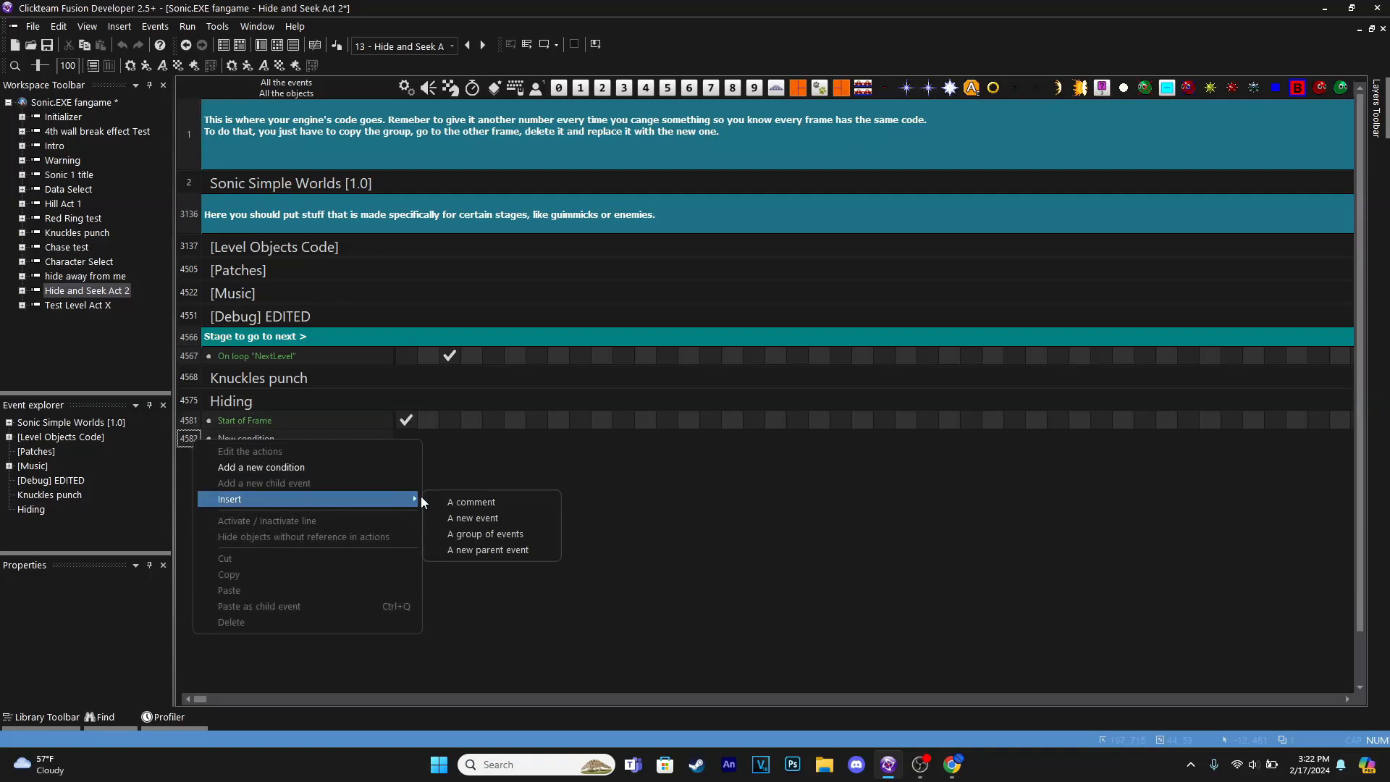
{"action": "left_click", "coordinate": [505, 537]}
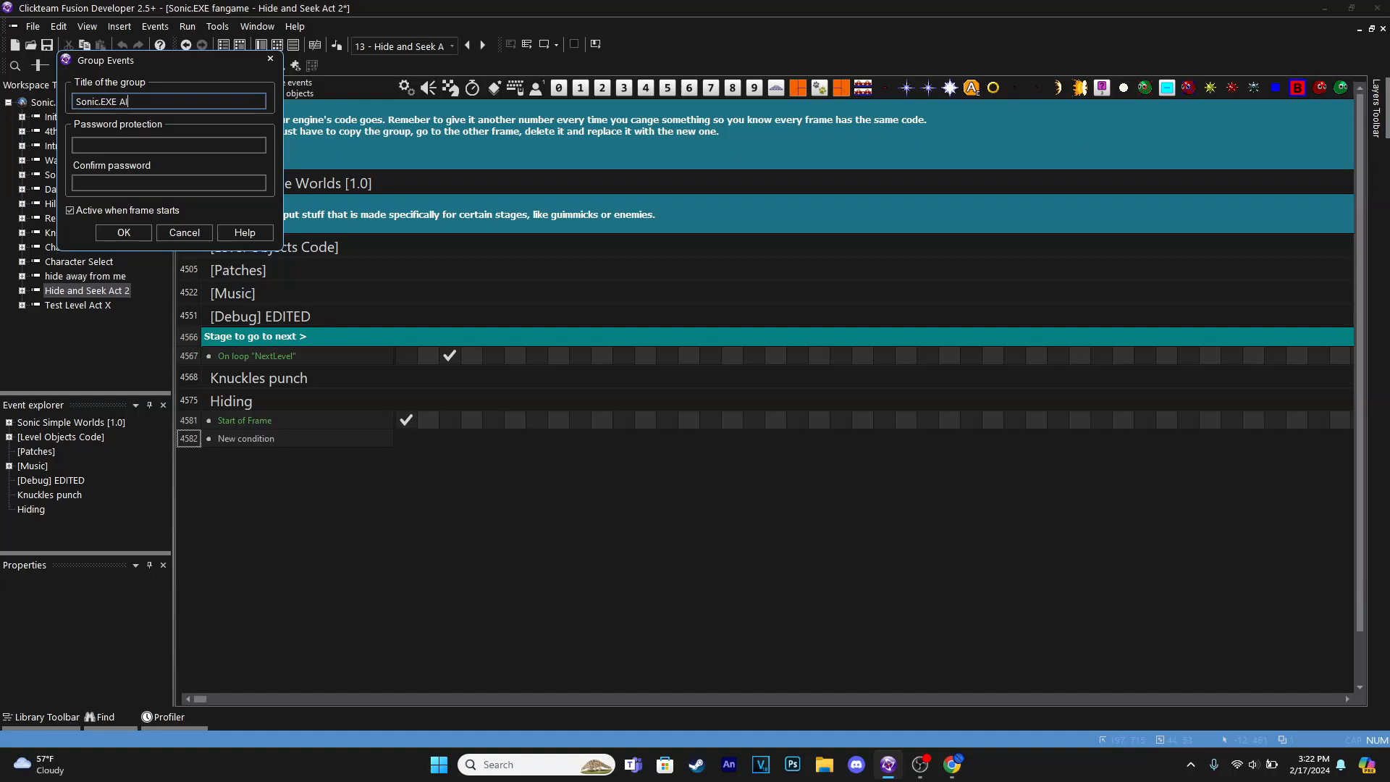
{"action": "type", "text": "Sonic.EXE AI"}
{"action": "key", "text": "Return"}
Copy the existing Start of Frame event into the Sonic.EXE AI group
{"action": "double_click", "coordinate": [241, 462]}
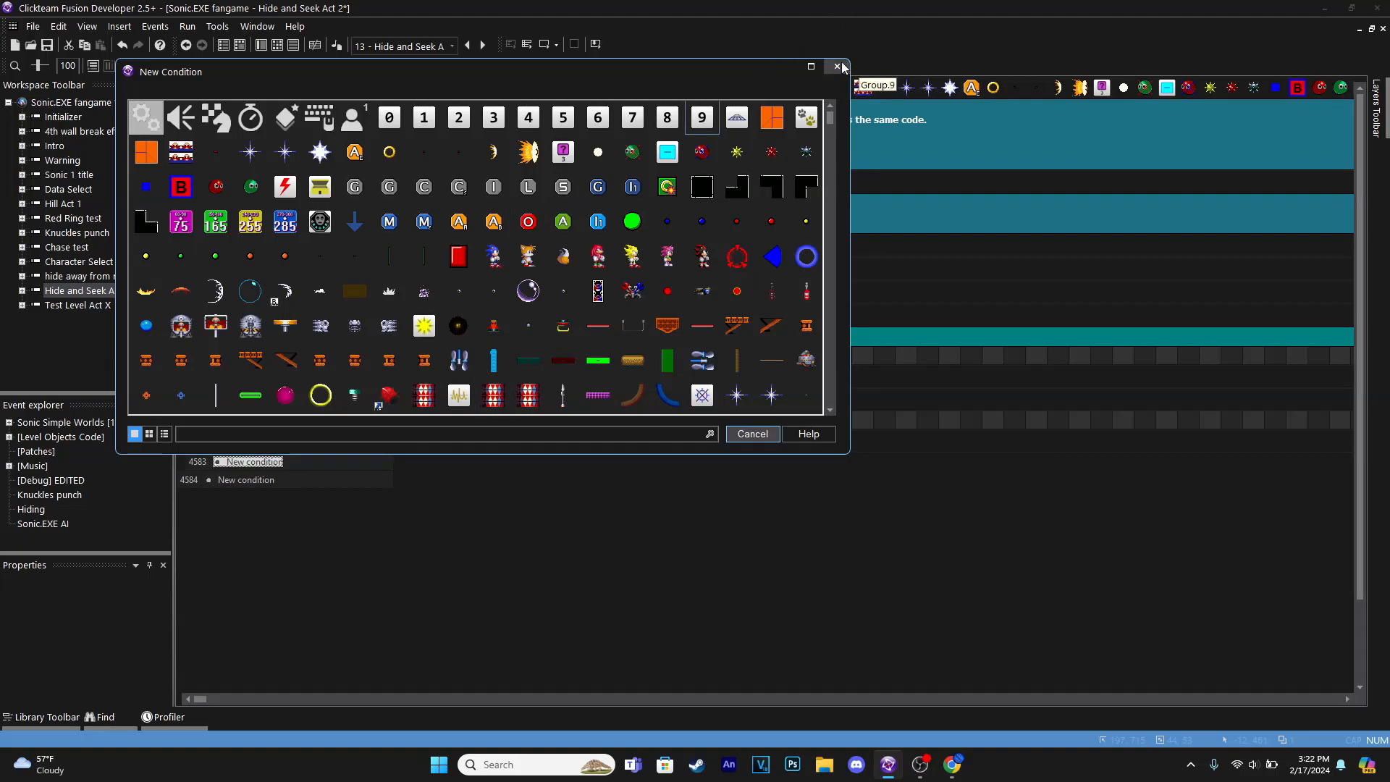
{"action": "left_click", "coordinate": [753, 433]}
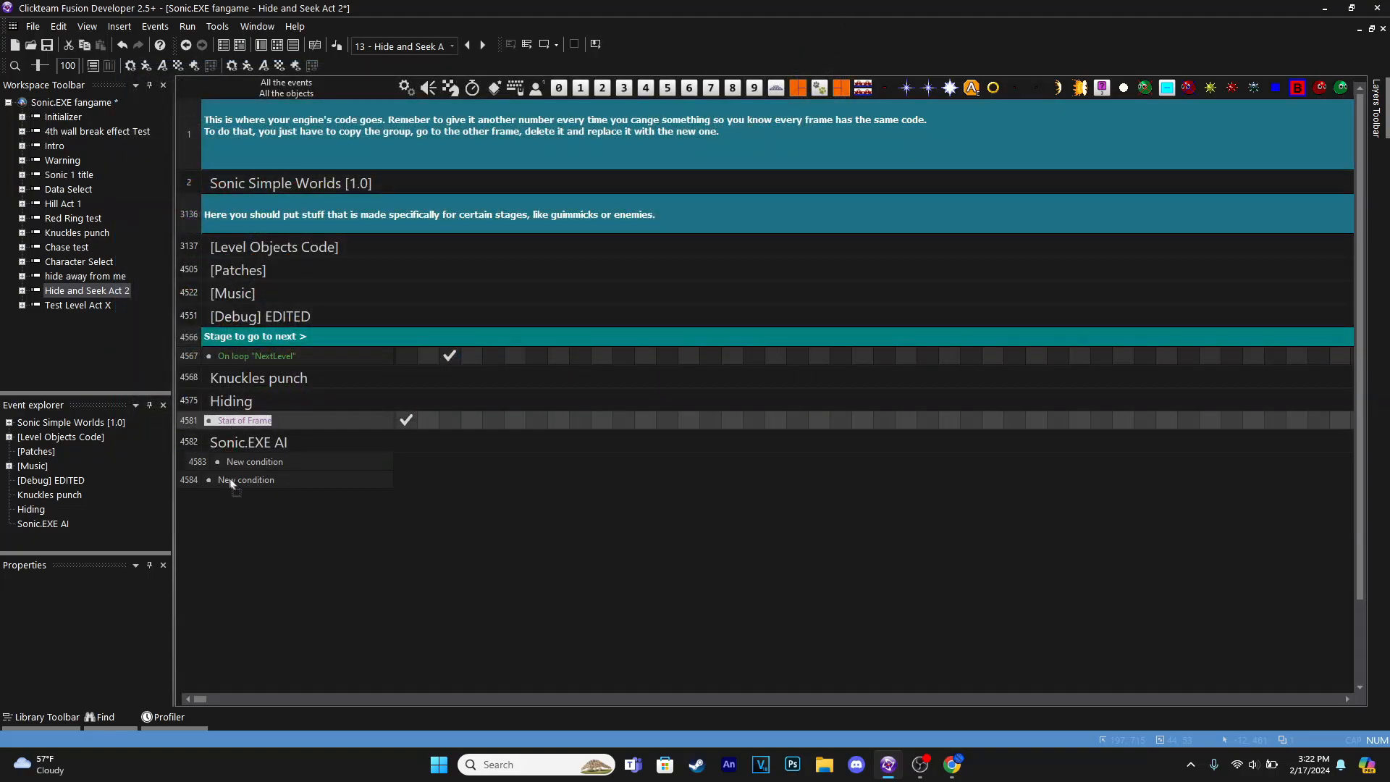
{"action": "left_click_drag", "start_coordinate": [230, 420], "coordinate": [246, 462]}
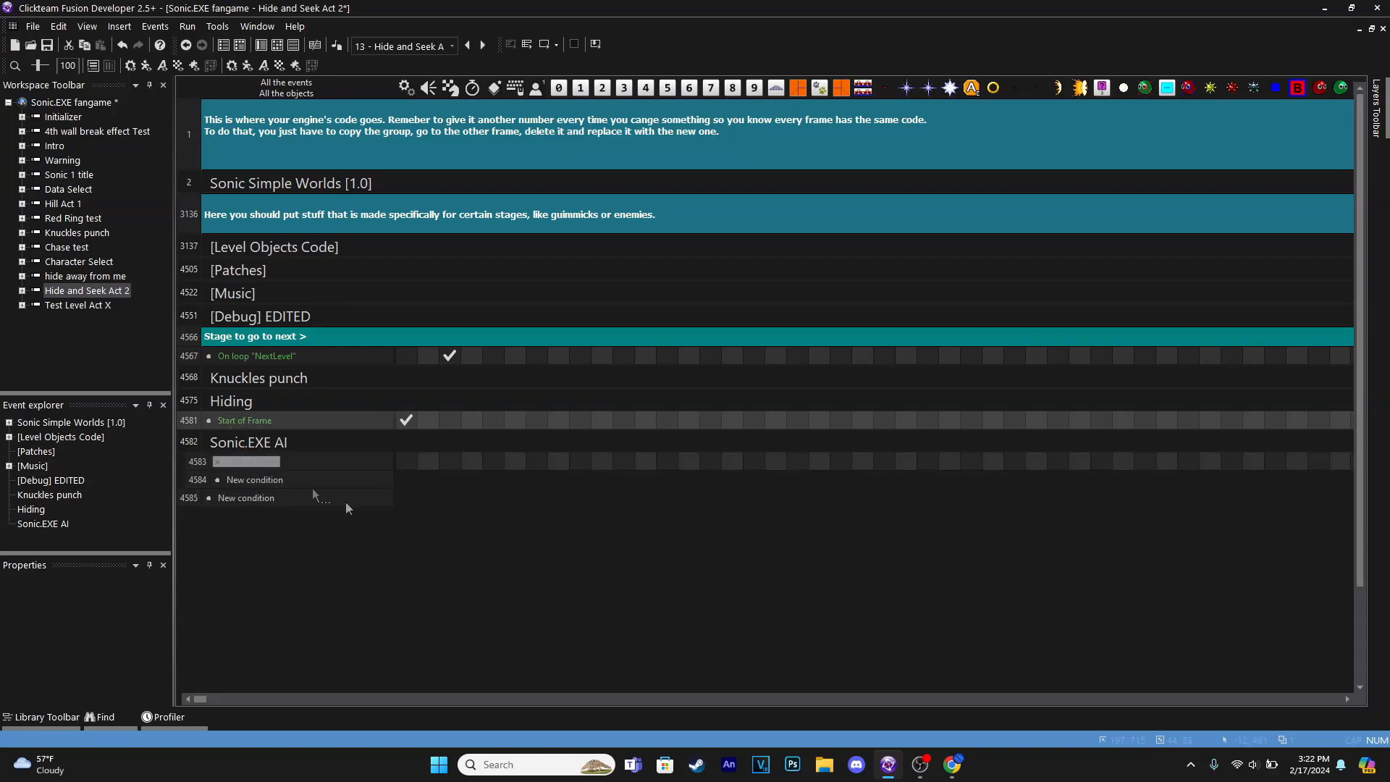
{"action": "left_click_drag", "start_coordinate": [202, 700], "coordinate": [978, 670]}
{"action": "left_click", "coordinate": [754, 461]}
{"action": "mouse_move", "coordinate": [857, 505]}
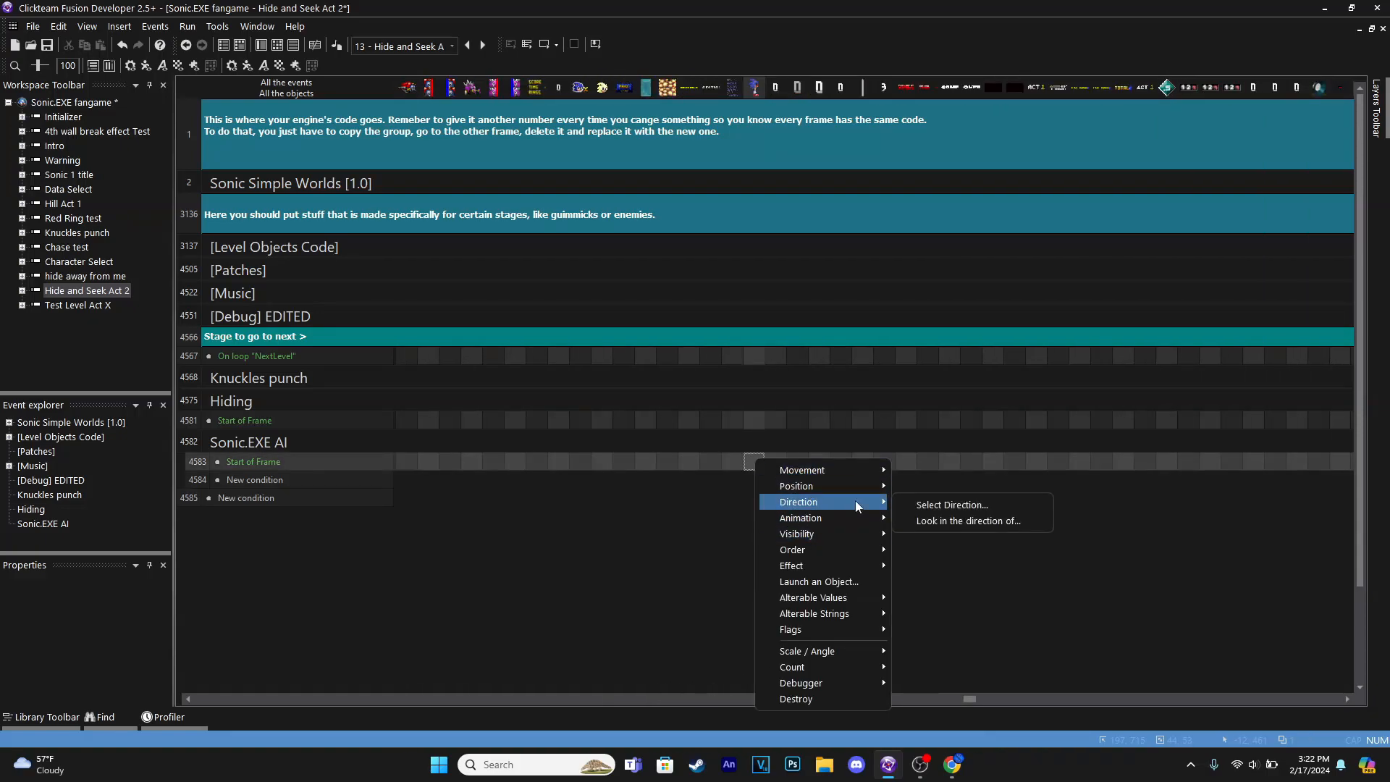
{"action": "left_click", "coordinate": [968, 521]}
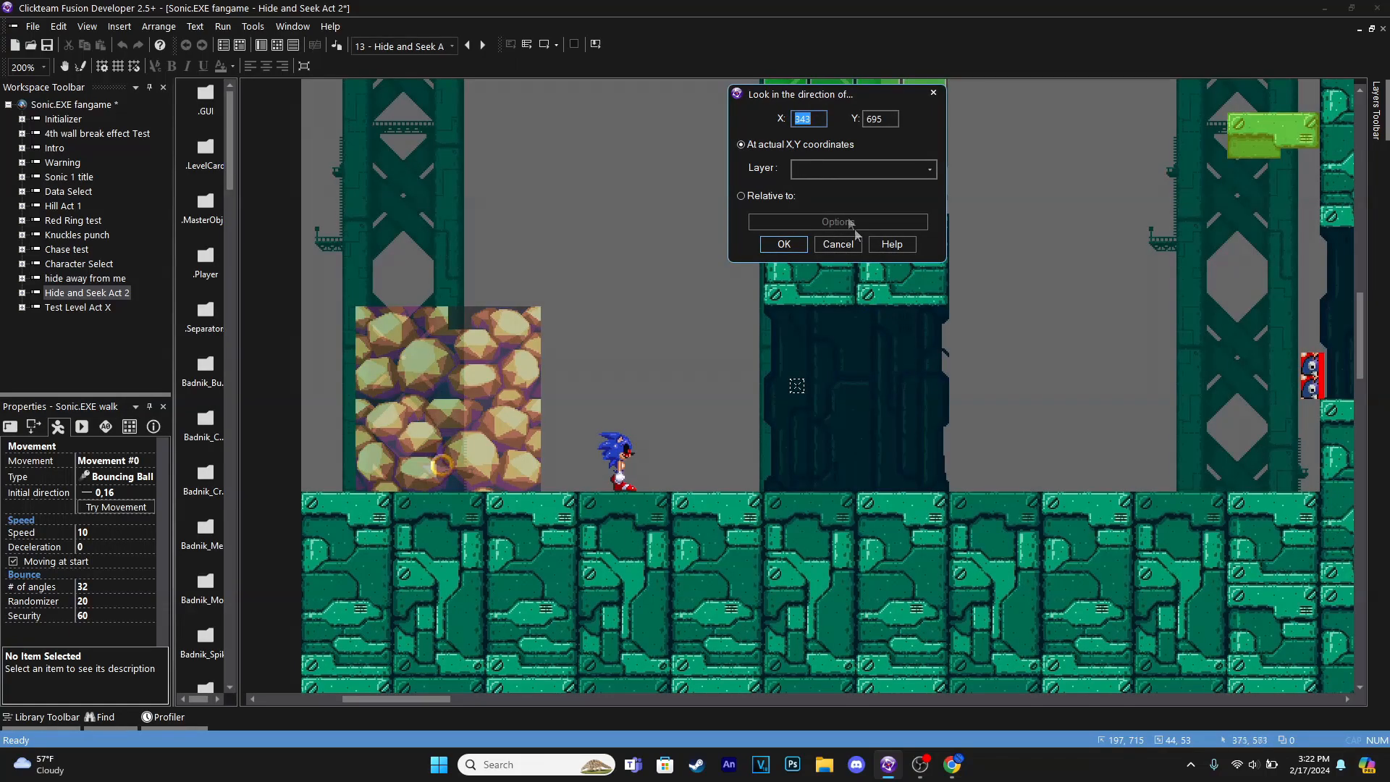
{"action": "left_click", "coordinate": [838, 244]}
Make the walking Sonic.exe take direction 0 in the Sonic.EXE AI group's Start of Frame event and test-run the frame
{"action": "left_click", "coordinate": [755, 463]}
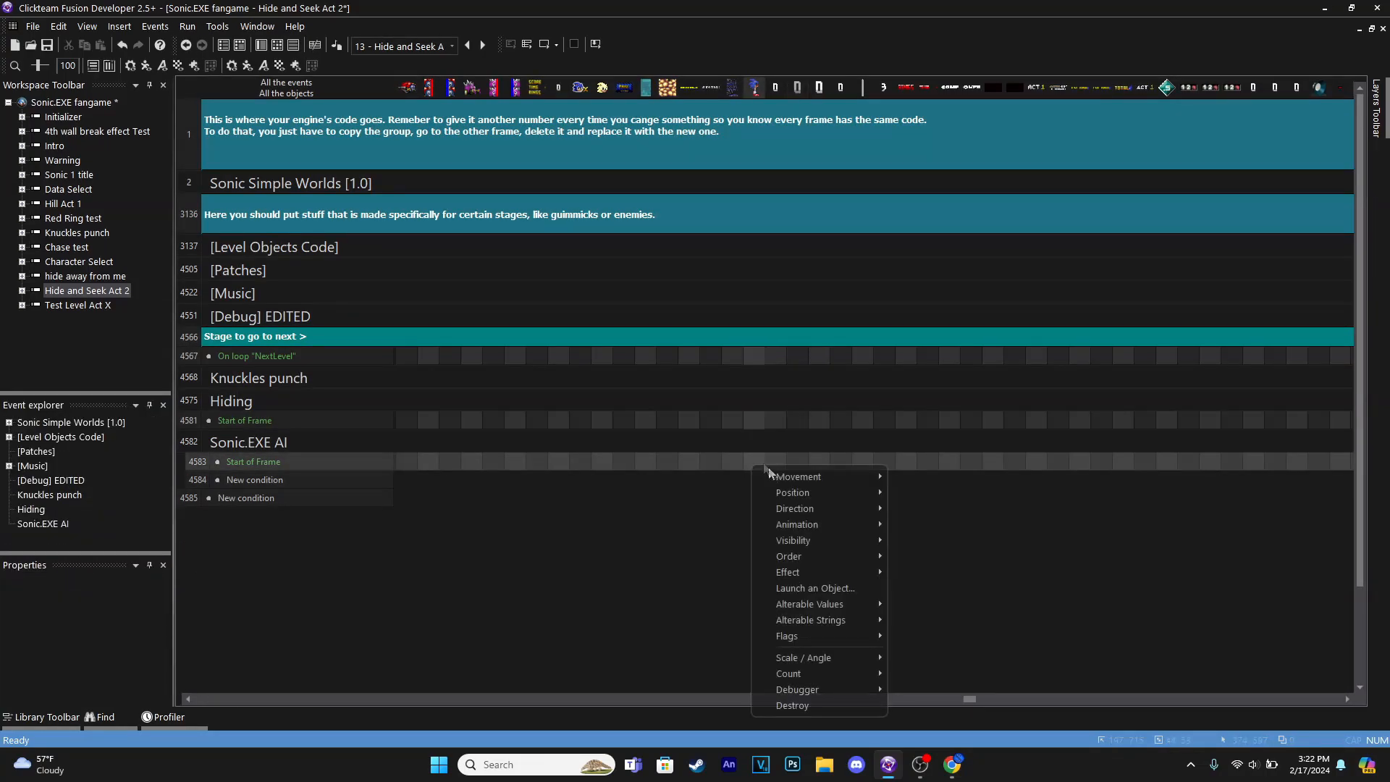
{"action": "mouse_move", "coordinate": [858, 506]}
{"action": "left_click", "coordinate": [948, 510]}
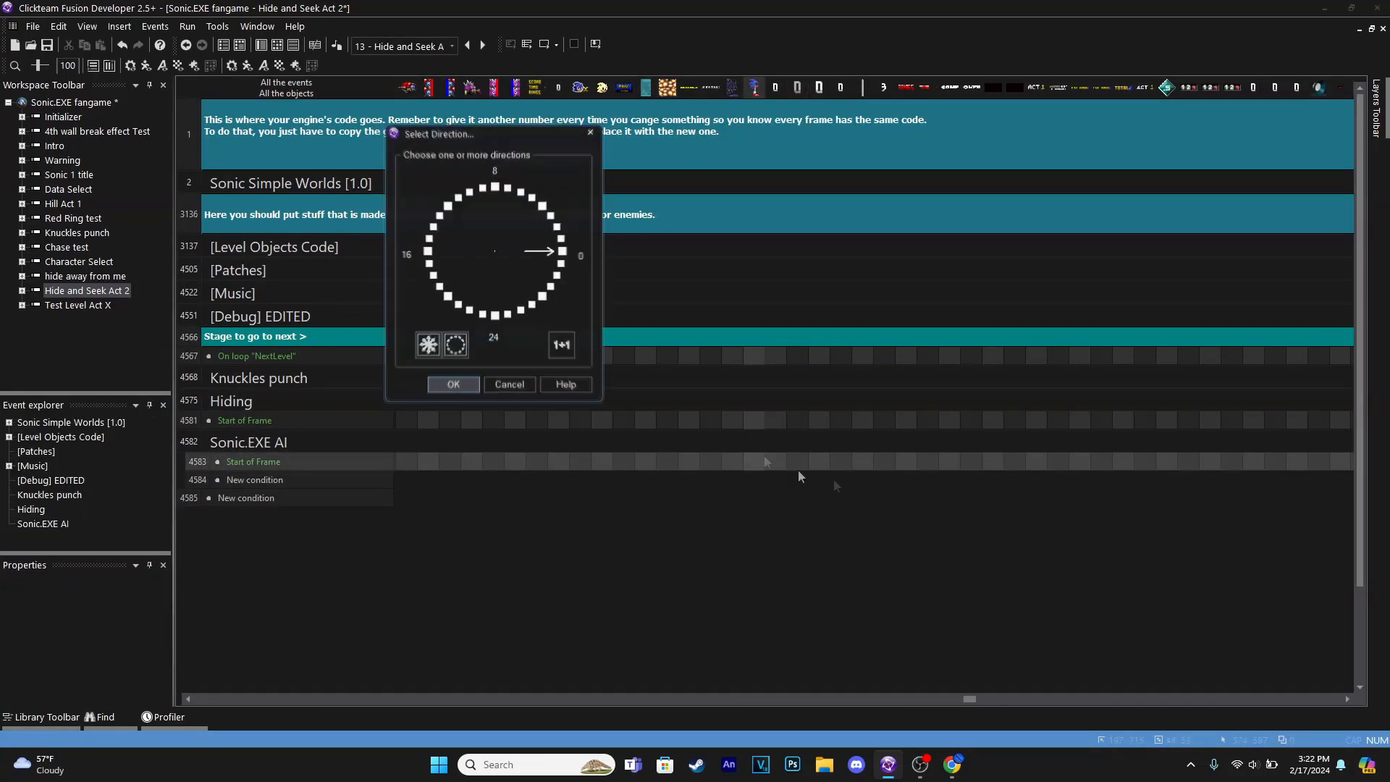
{"action": "left_click", "coordinate": [455, 390]}
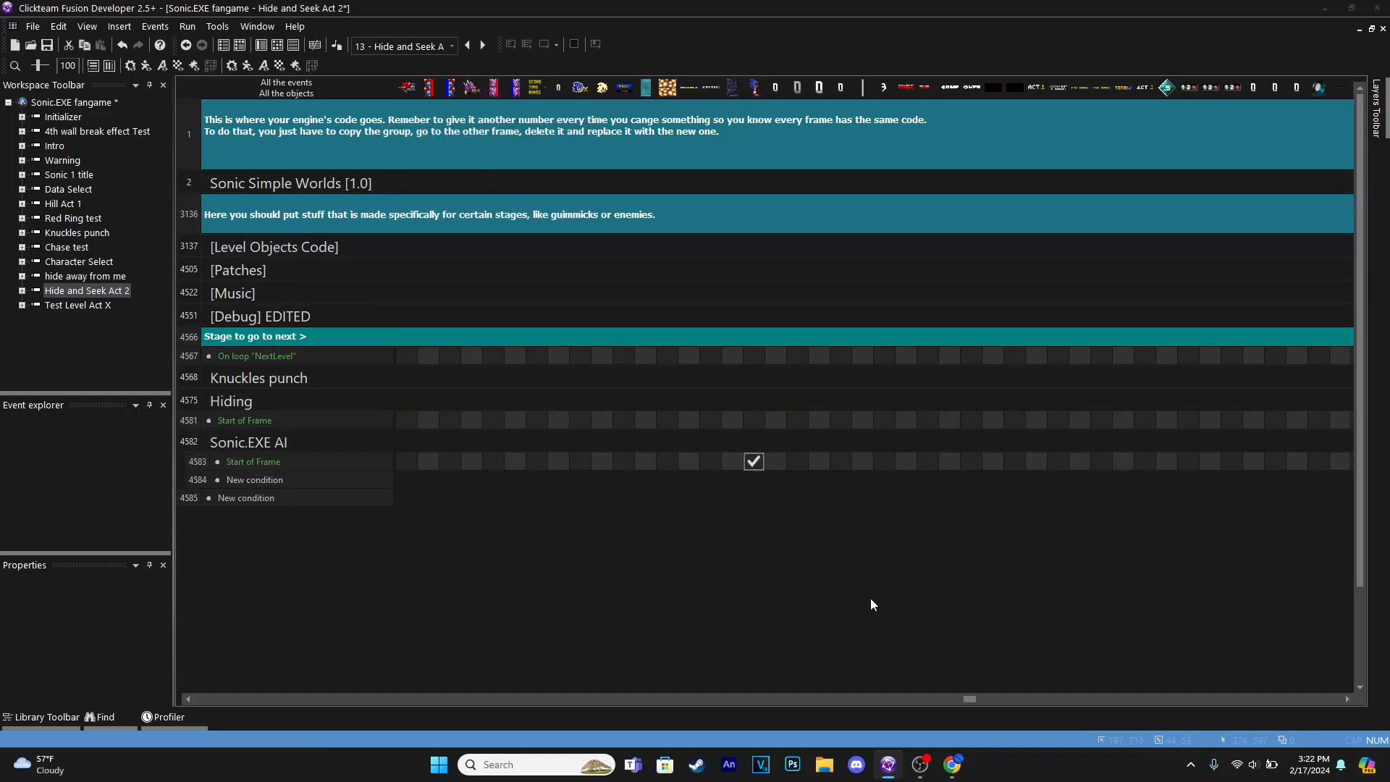
{"action": "key", "text": "F7"}
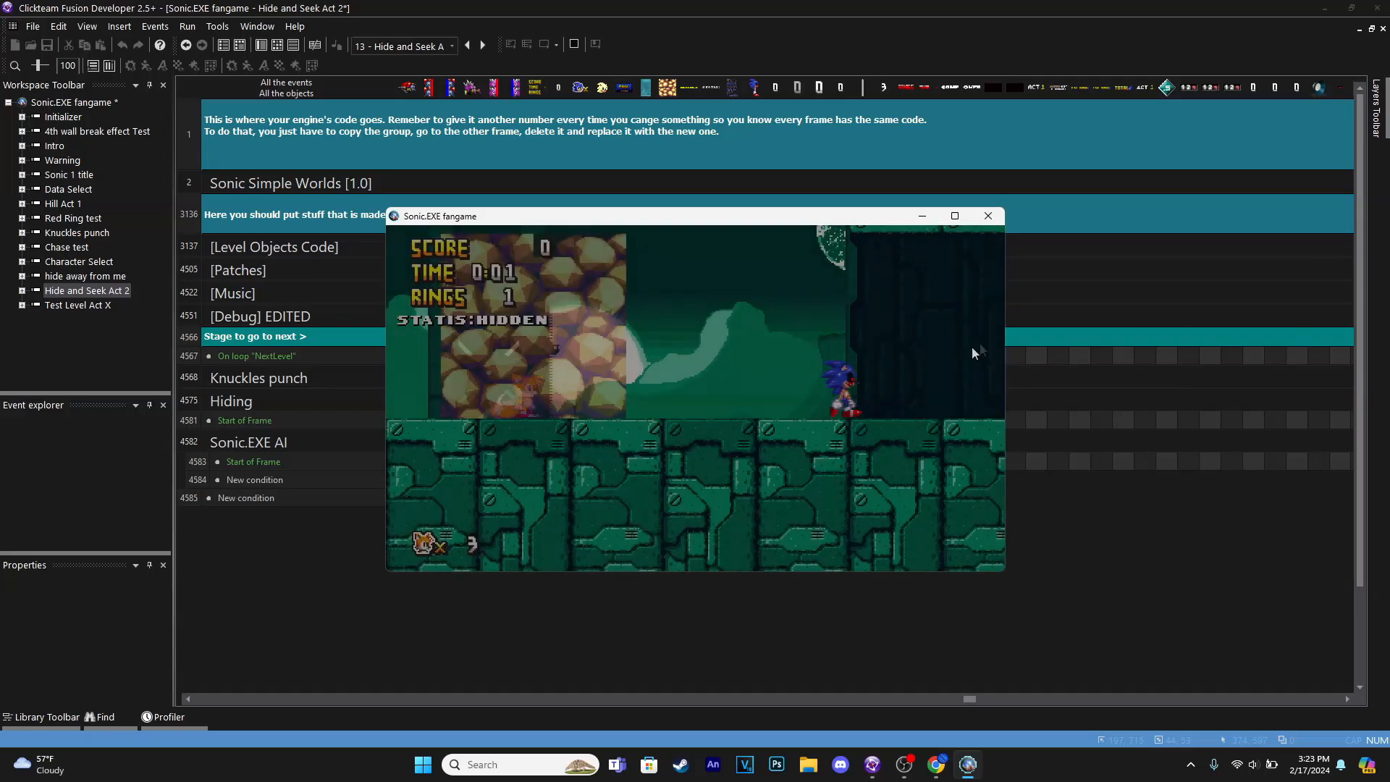
{"action": "left_click", "coordinate": [989, 215]}
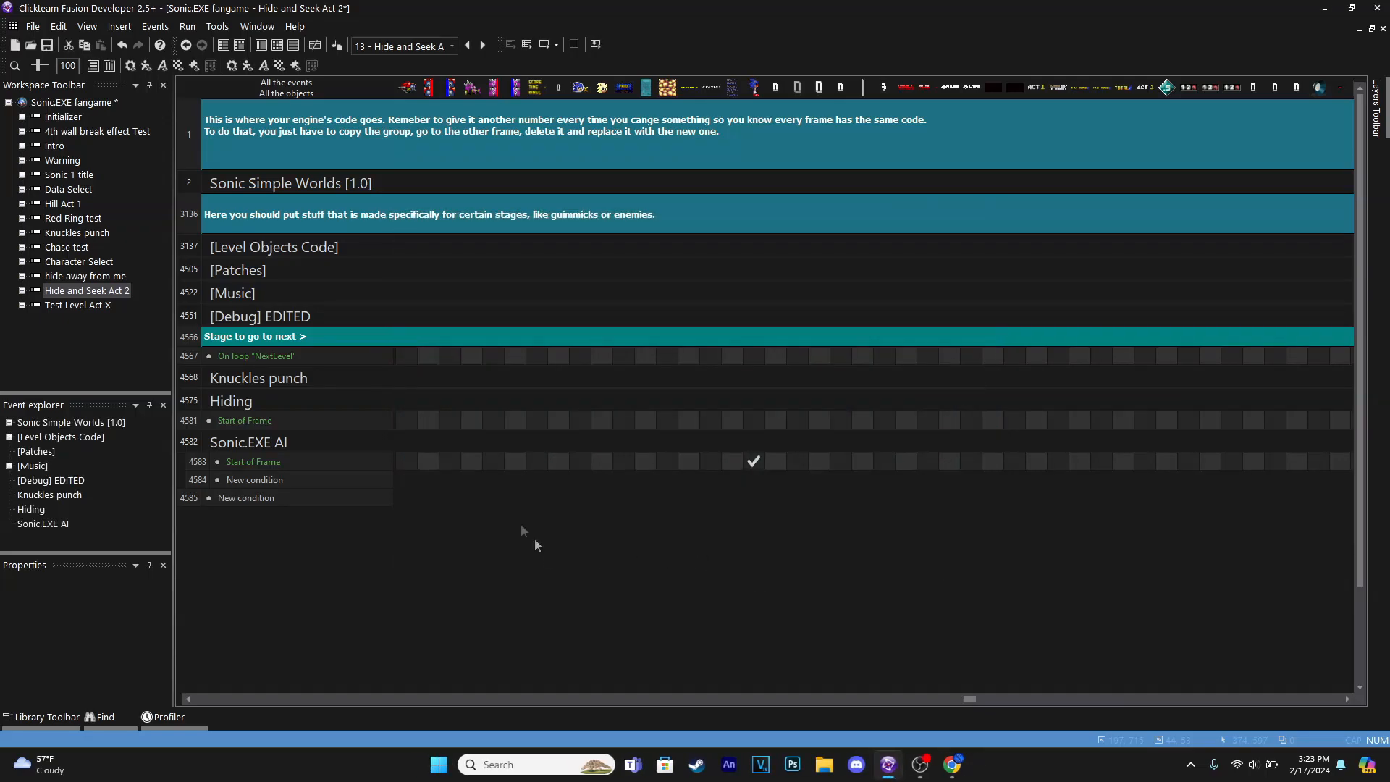
Examine how the red and blue barriers enclose the Motobug's patrol area in the level layout
{"action": "left_click", "coordinate": [261, 44]}
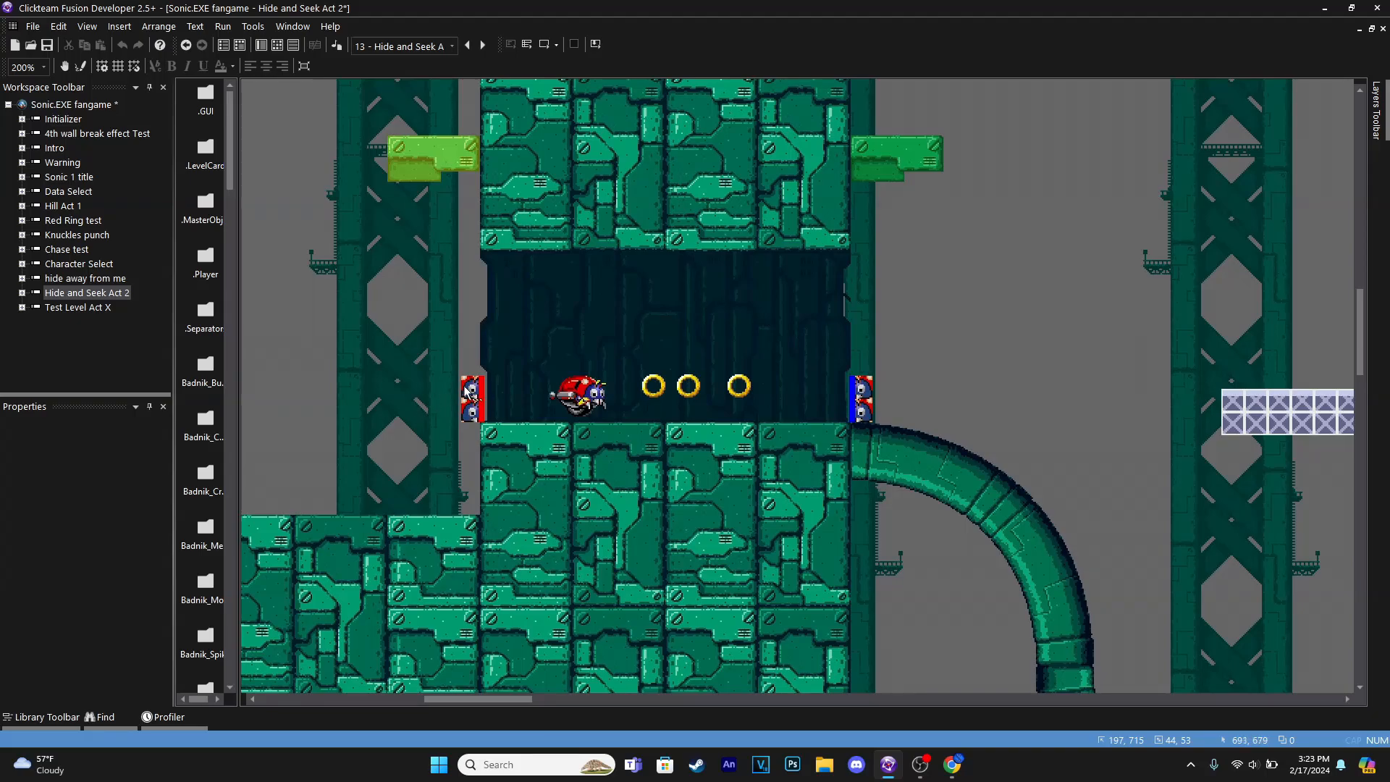
{"action": "left_click", "coordinate": [856, 395]}
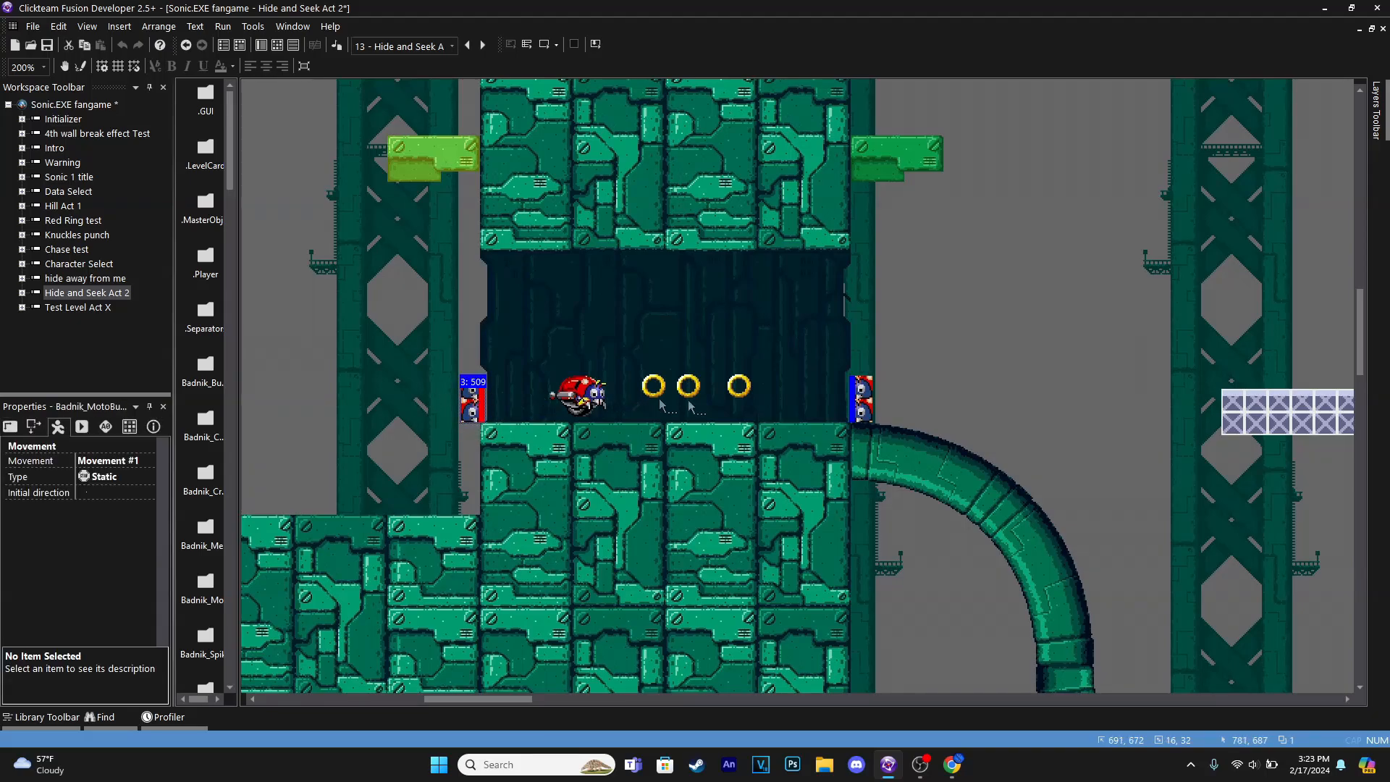
{"action": "left_click", "coordinate": [859, 396]}
{"action": "middle_click_drag", "start_coordinate": [552, 366], "coordinate": [908, 331]}
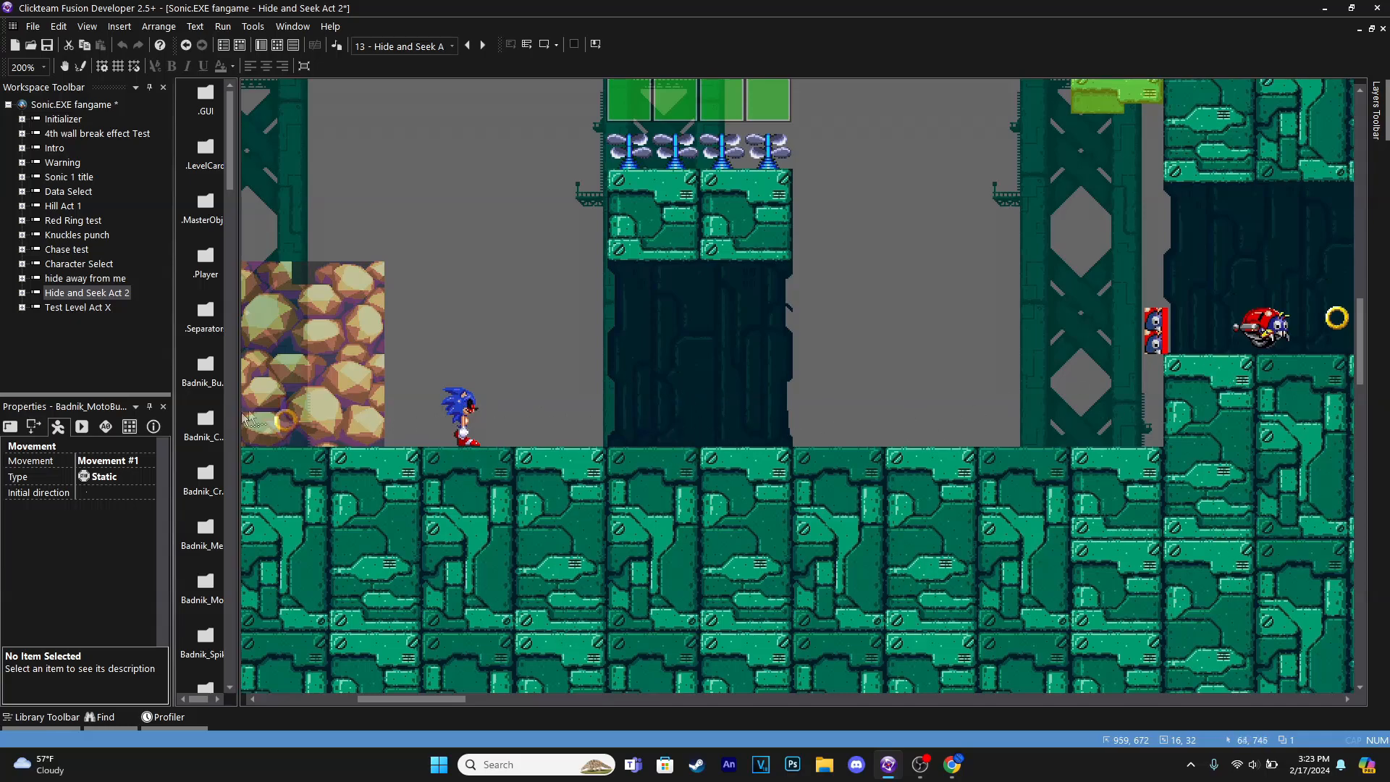
{"action": "middle_click_drag", "start_coordinate": [940, 357], "coordinate": [898, 384]}
{"action": "left_click", "coordinate": [898, 383]}
Insert a new Active object into the frame in the open space above the walking Sonic.exe
{"action": "double_click", "coordinate": [448, 307]}
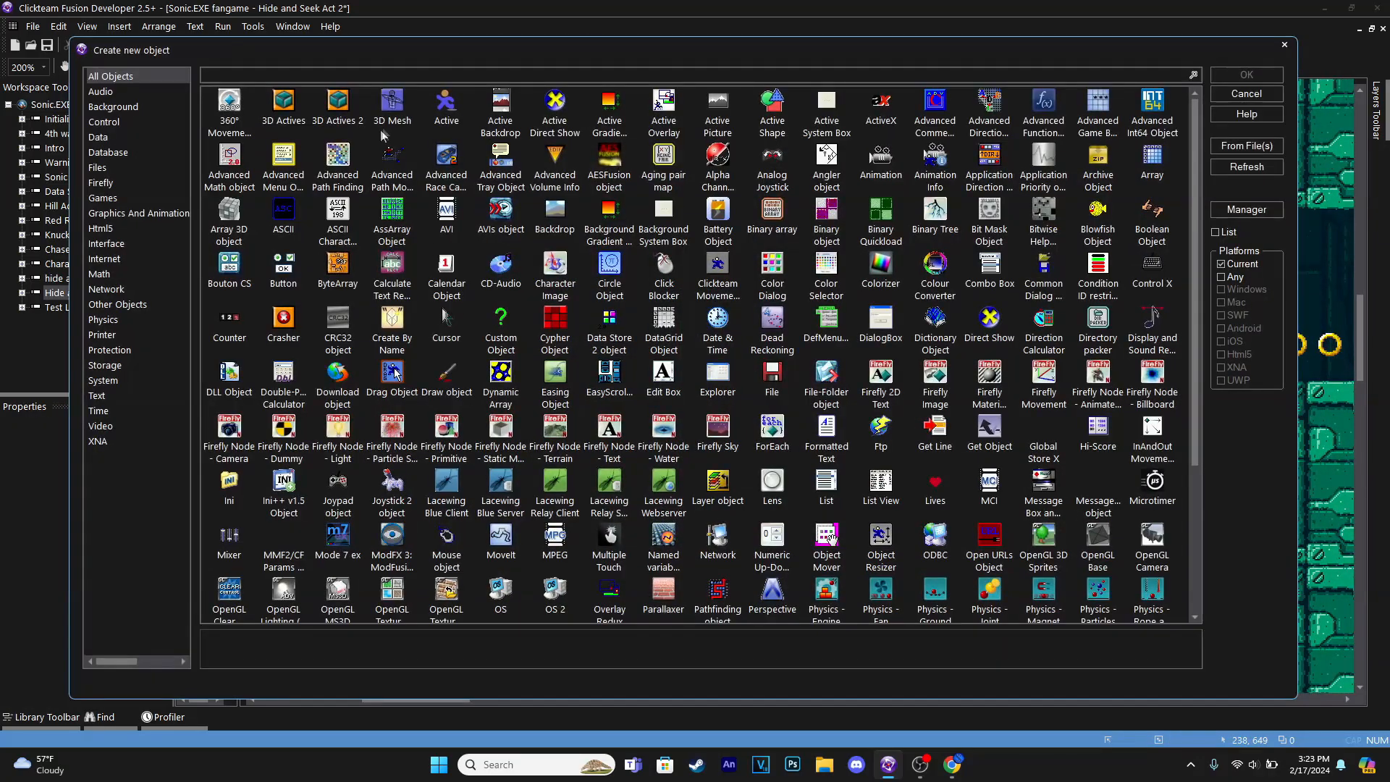
{"action": "double_click", "coordinate": [445, 106]}
{"action": "left_click", "coordinate": [472, 329]}
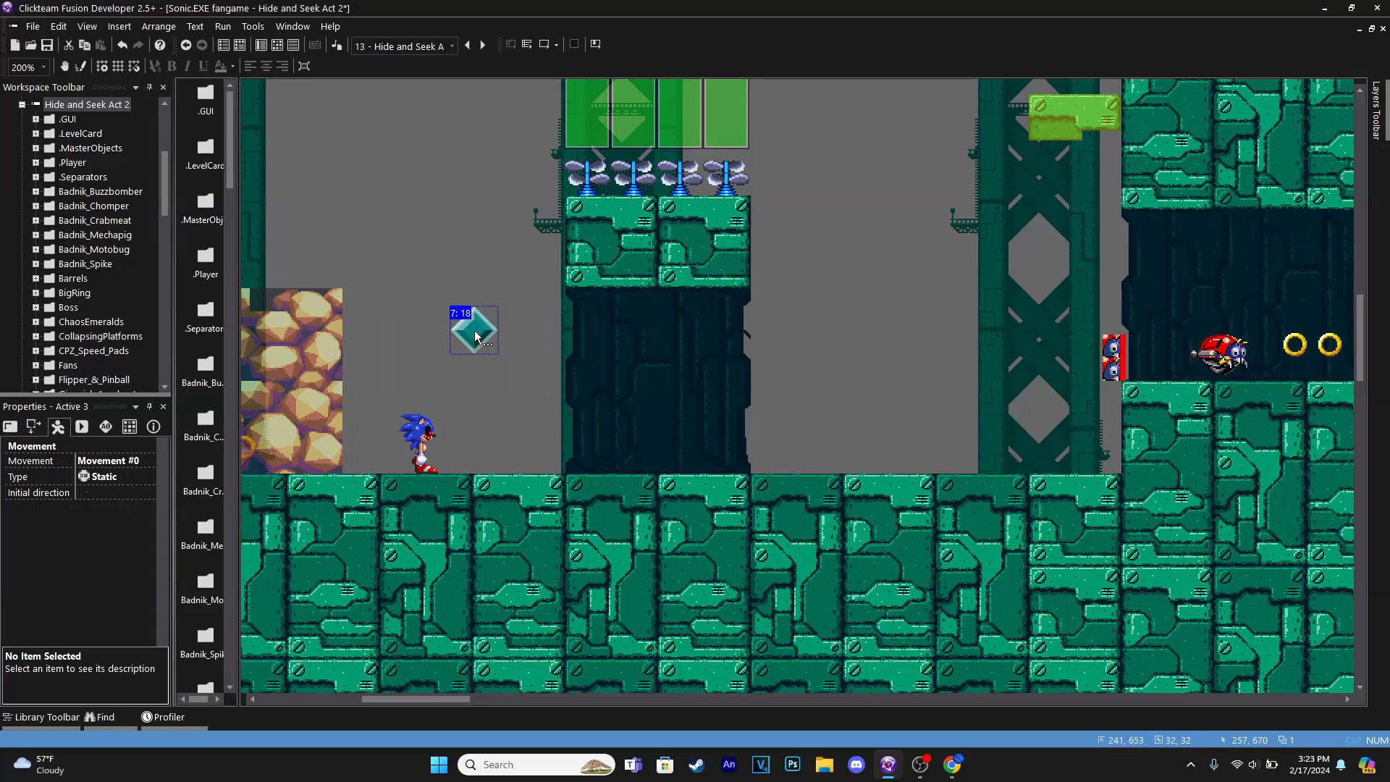
{"action": "left_click_drag", "start_coordinate": [475, 330], "coordinate": [509, 360]}
Cover the new Active object's diamond image with a solid filled rectangle in blue-violet 474793
{"action": "double_click", "coordinate": [510, 360]}
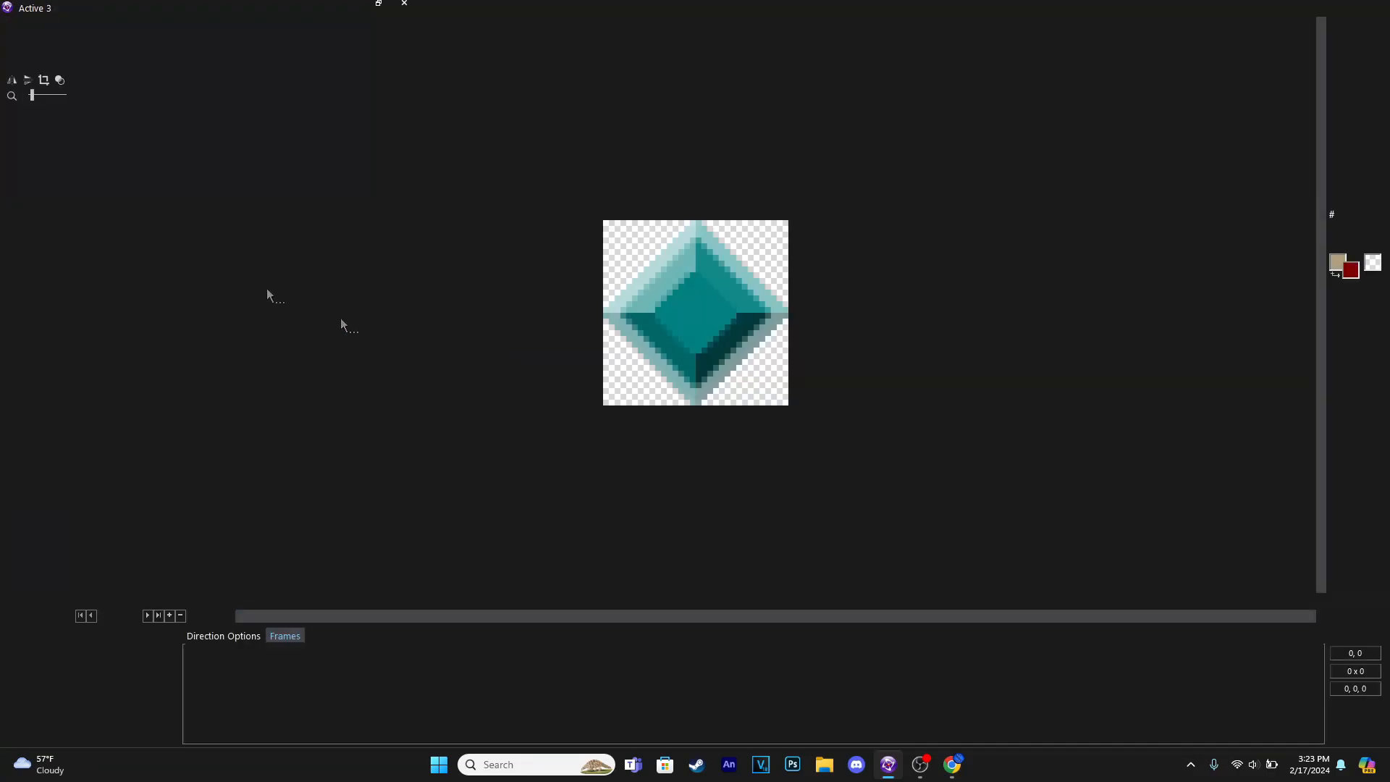
{"action": "left_click", "coordinate": [1351, 155]}
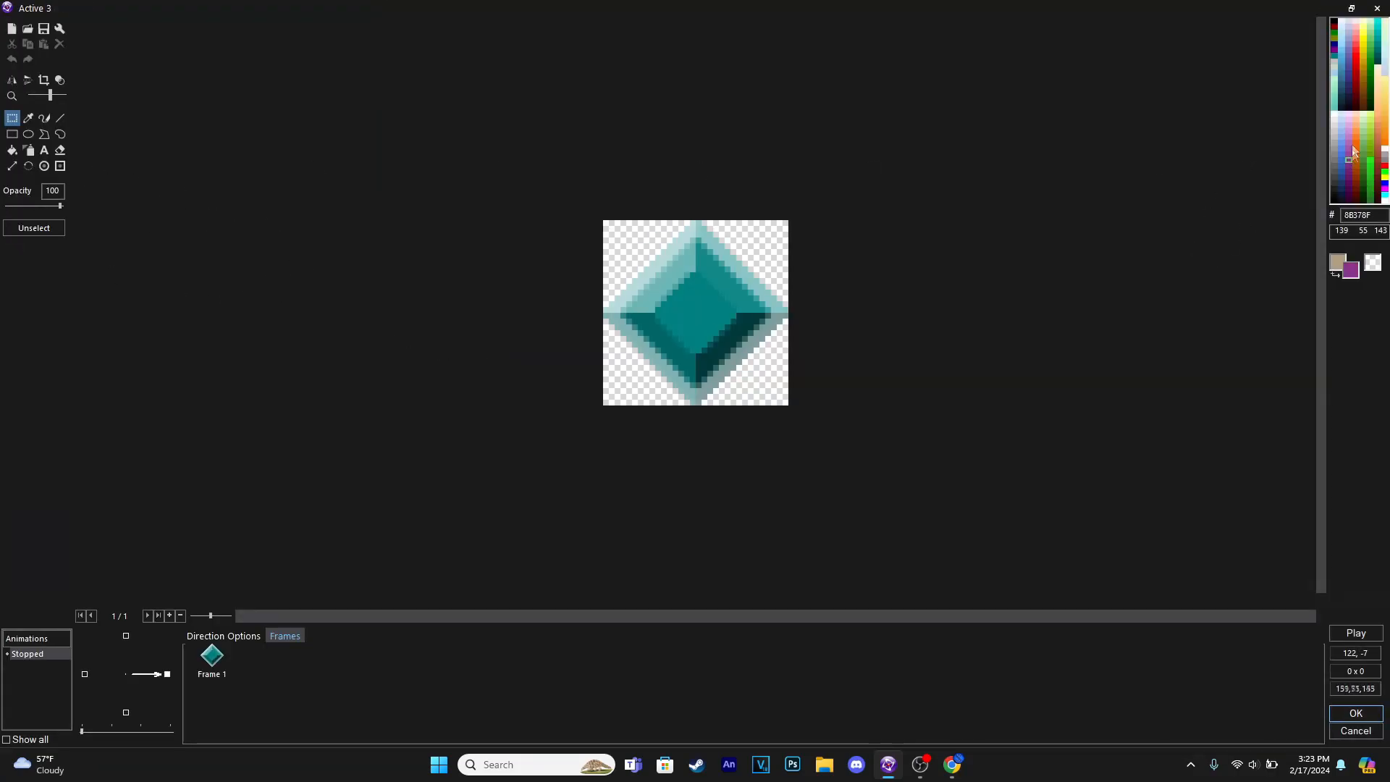
{"action": "left_click", "coordinate": [1347, 67]}
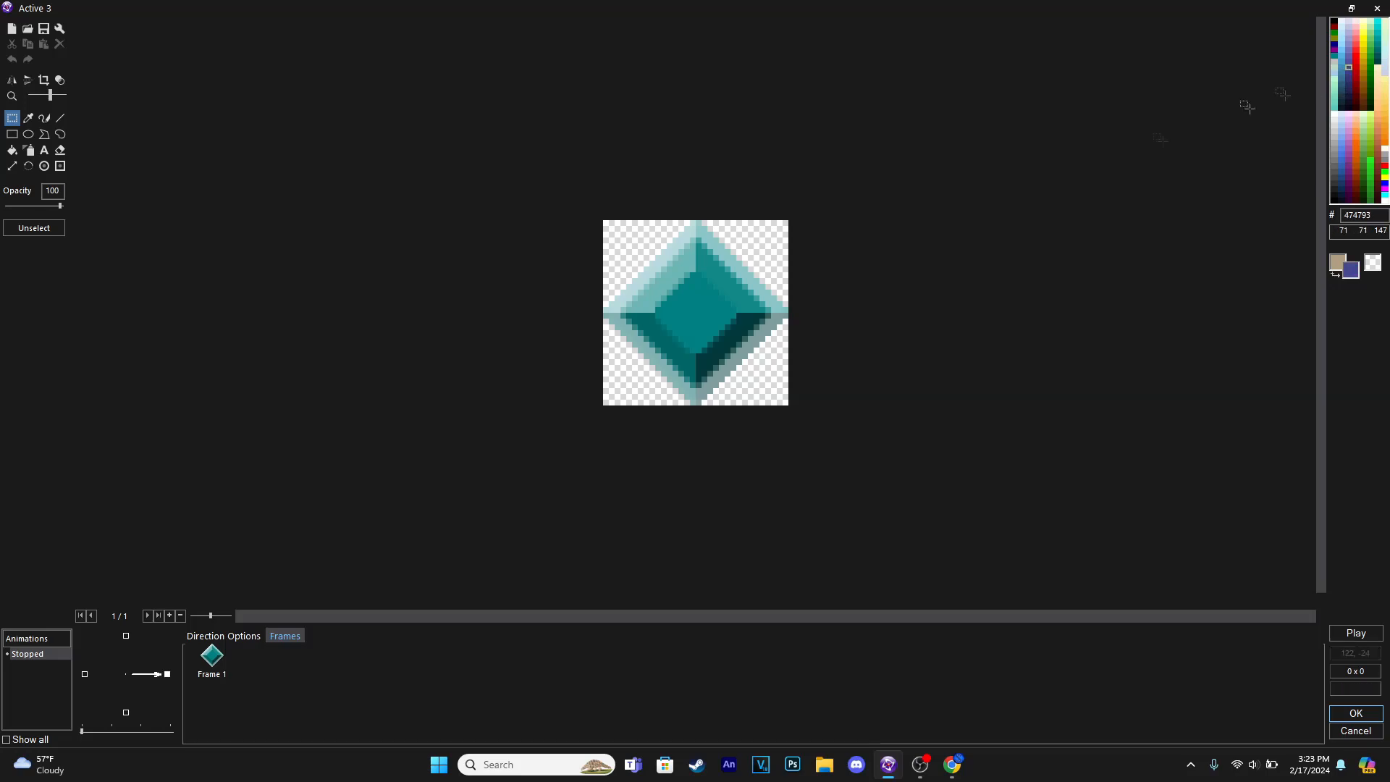
{"action": "left_click", "coordinate": [12, 134]}
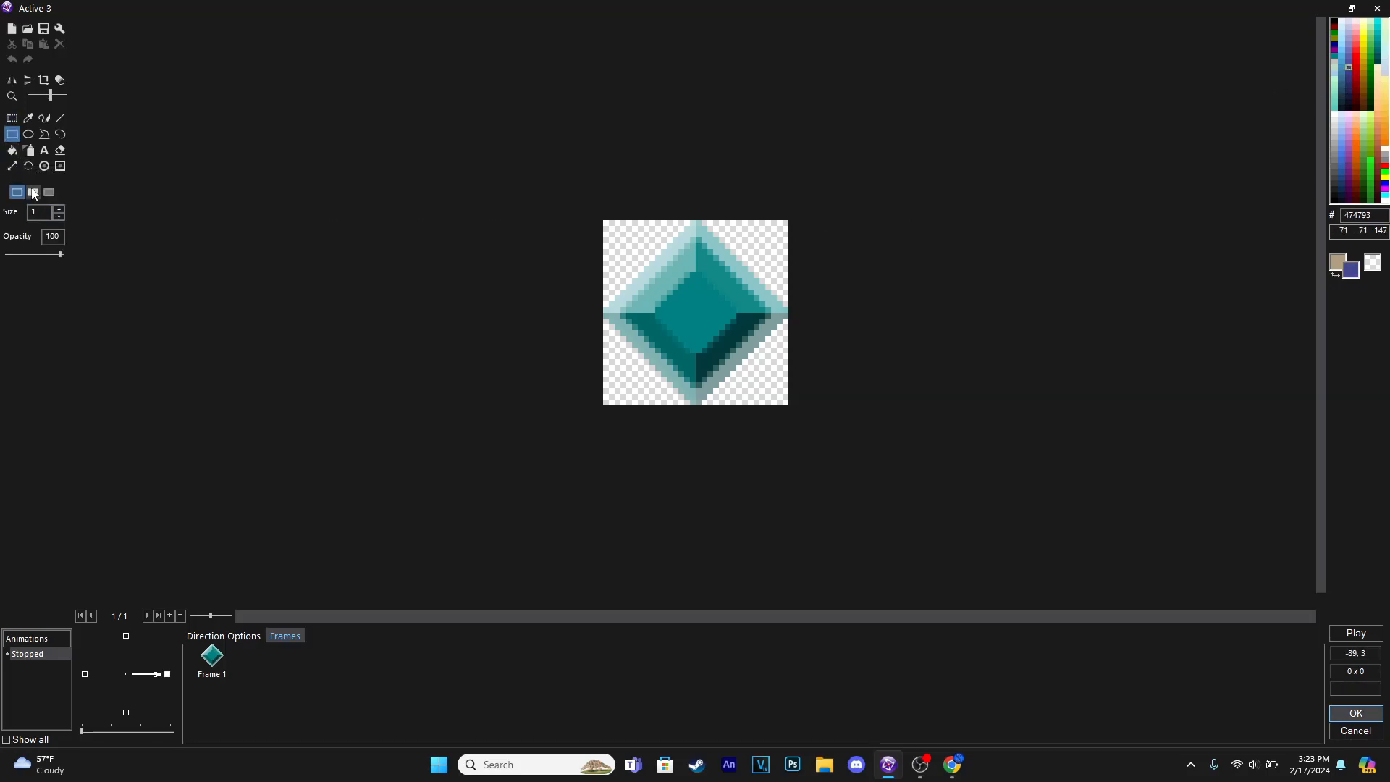
{"action": "left_click_drag", "start_coordinate": [614, 113], "coordinate": [832, 435]}
{"action": "left_click_drag", "start_coordinate": [530, 181], "coordinate": [978, 619]}
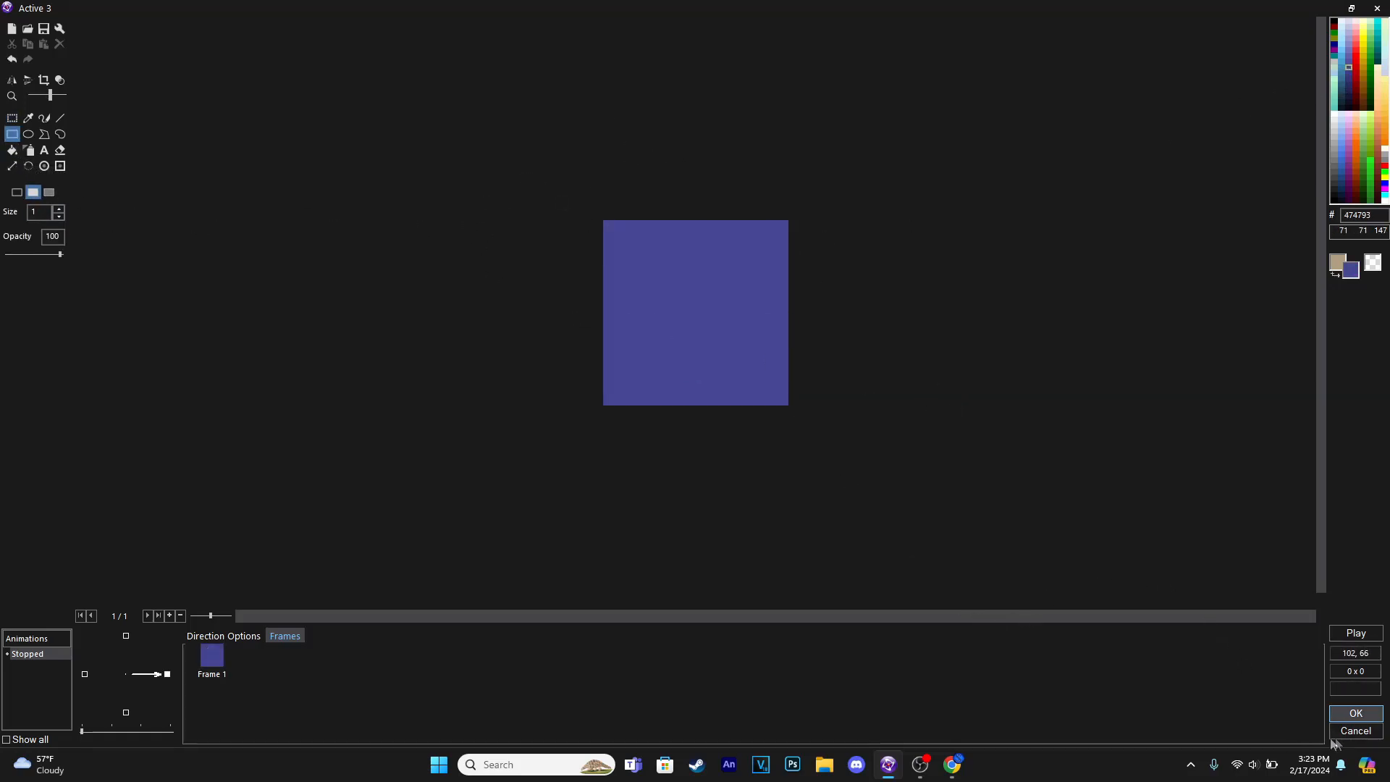
{"action": "left_click", "coordinate": [1356, 715]}
Resize the blue-violet object to 20 by 84 pixels and stand it on the floor between the rocks and Sonic.exe
{"action": "scroll", "coordinate": [558, 444], "scroll_direction": "left", "scroll_amount": 3}
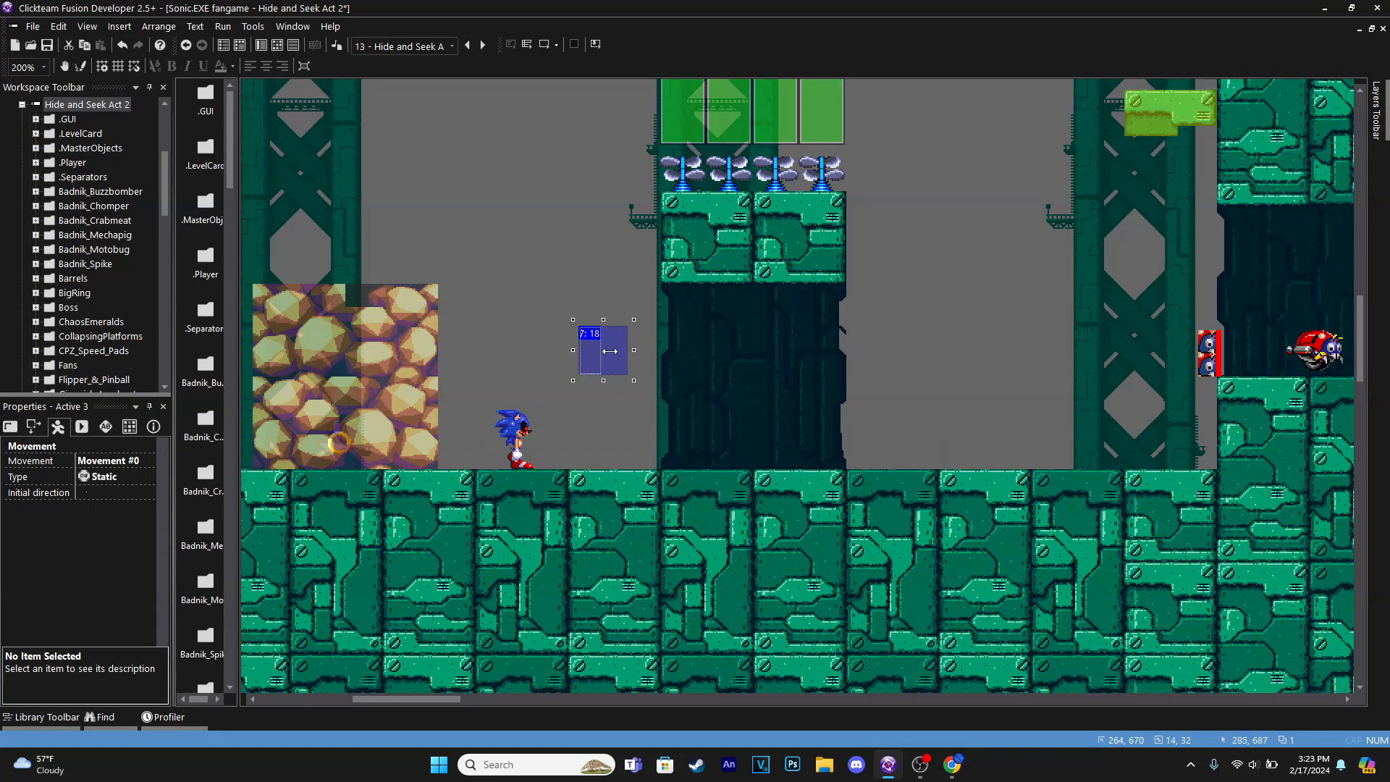
{"action": "left_click_drag", "start_coordinate": [619, 363], "coordinate": [607, 362]}
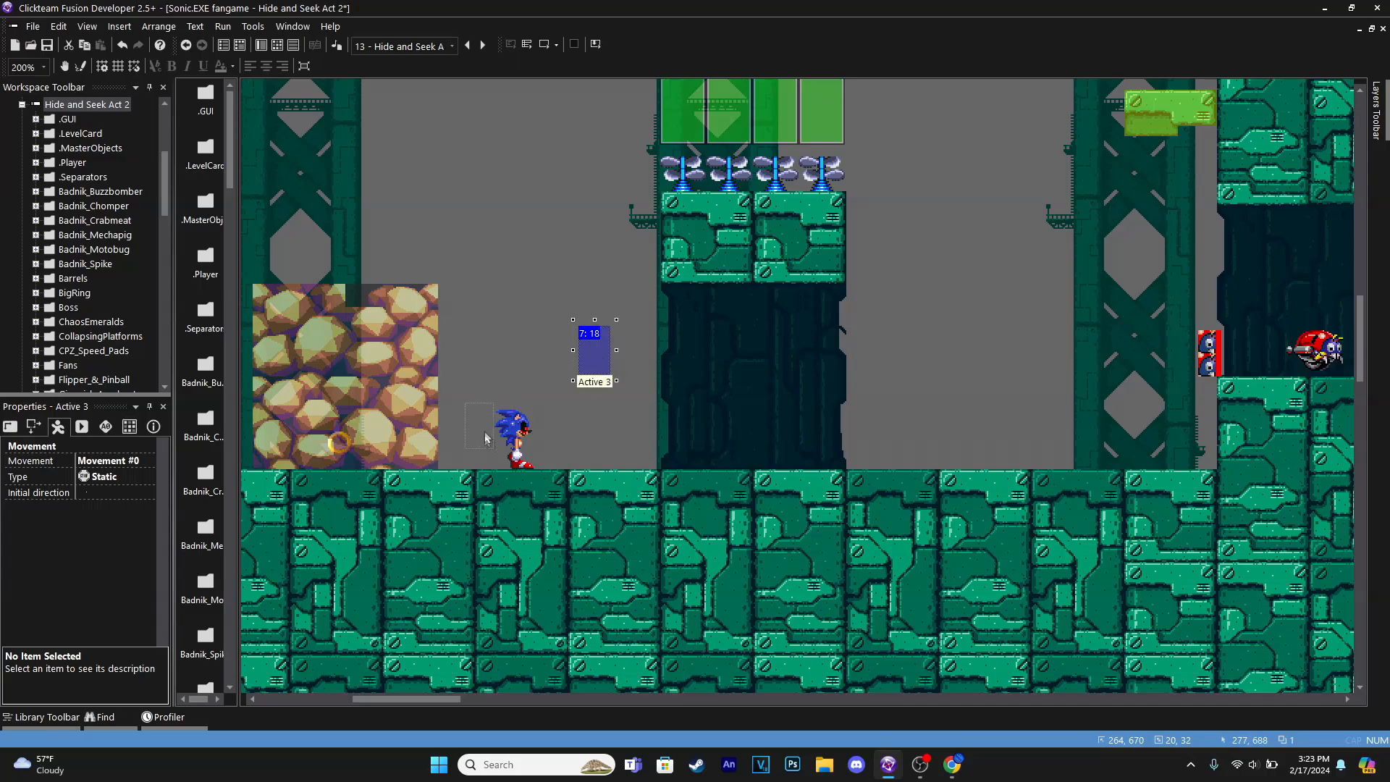
{"action": "left_click_drag", "start_coordinate": [484, 454], "coordinate": [482, 452]}
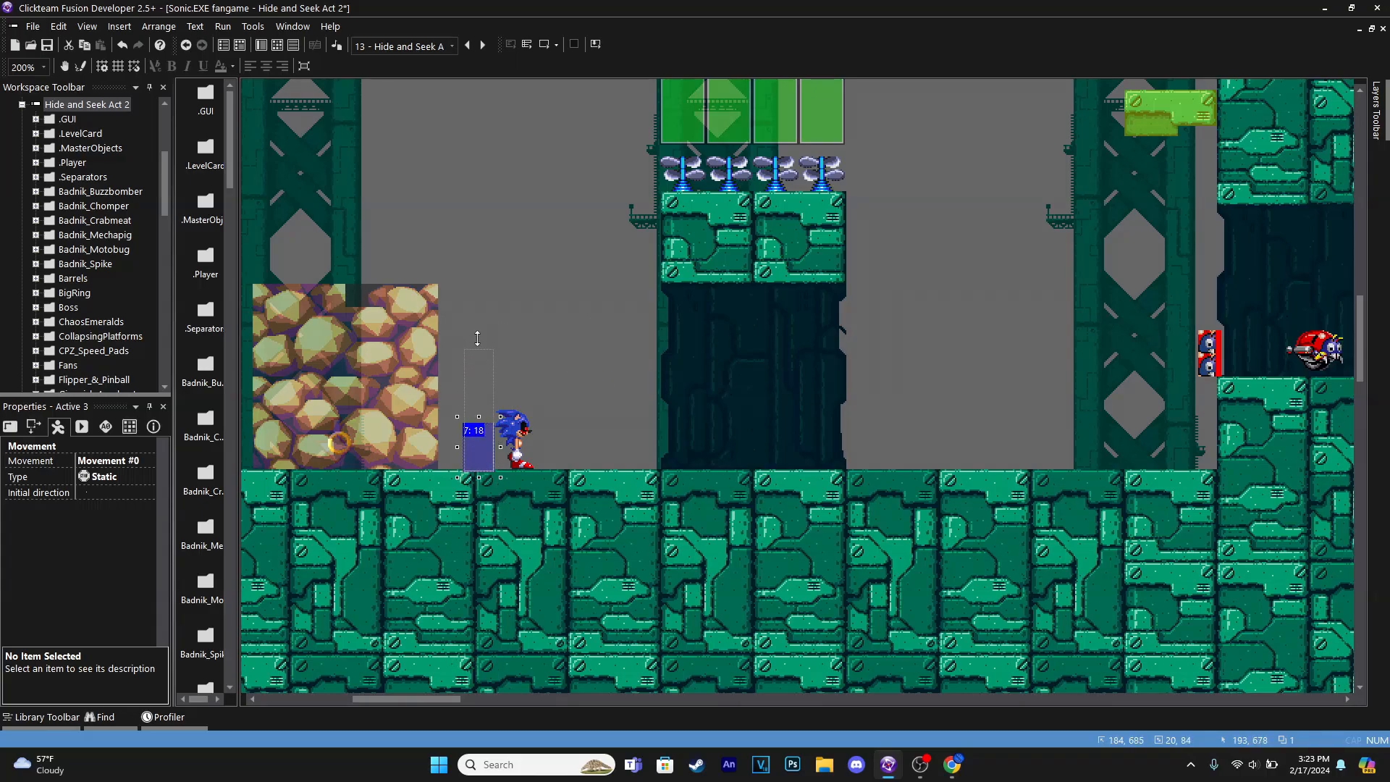
{"action": "left_click_drag", "start_coordinate": [477, 338], "coordinate": [478, 333]}
{"action": "left_click", "coordinate": [539, 362]}
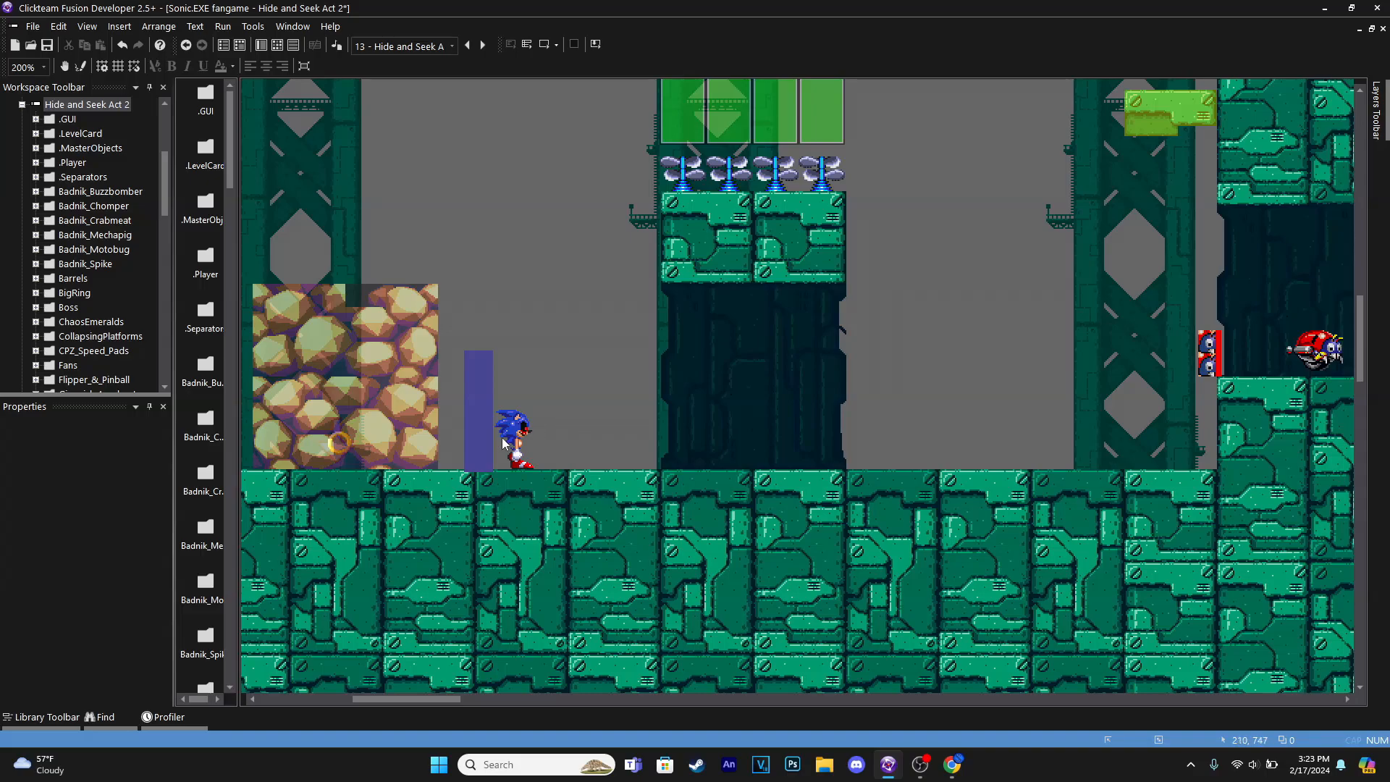
Rename the blue-violet object beside Sonic.exe as "Sonic.EXE Barrier_L"
{"action": "left_click", "coordinate": [476, 434]}
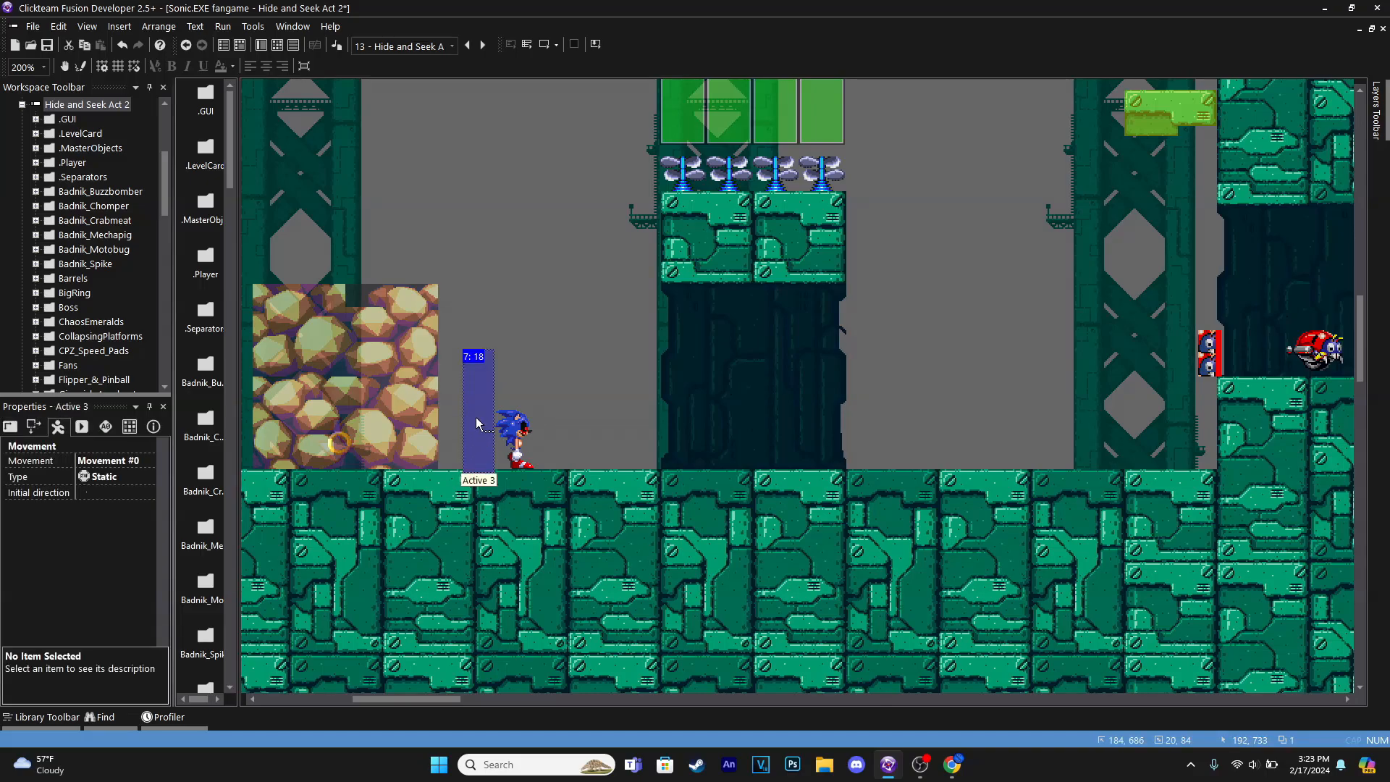
{"action": "middle_click_drag", "start_coordinate": [949, 387], "coordinate": [490, 362]}
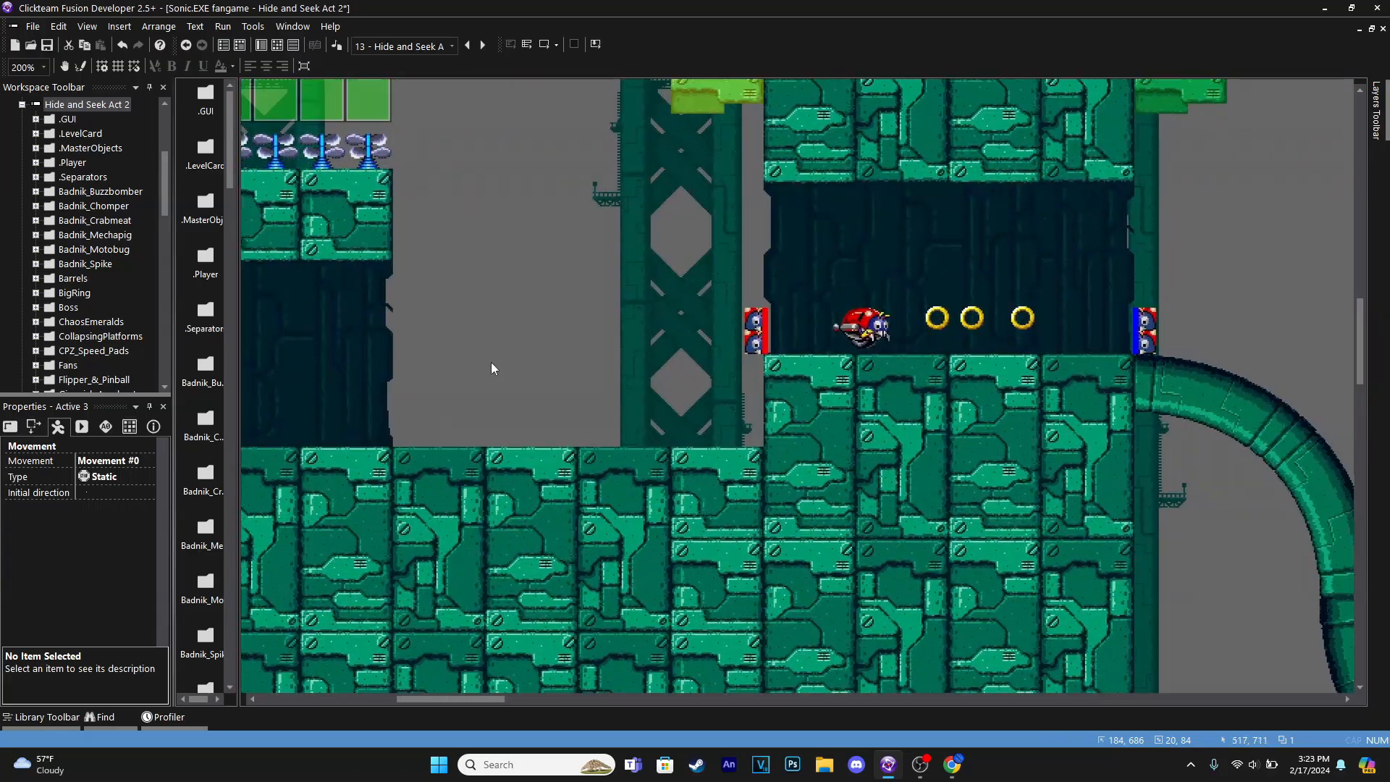
{"action": "scroll", "coordinate": [932, 357], "scroll_direction": "left", "scroll_amount": 10}
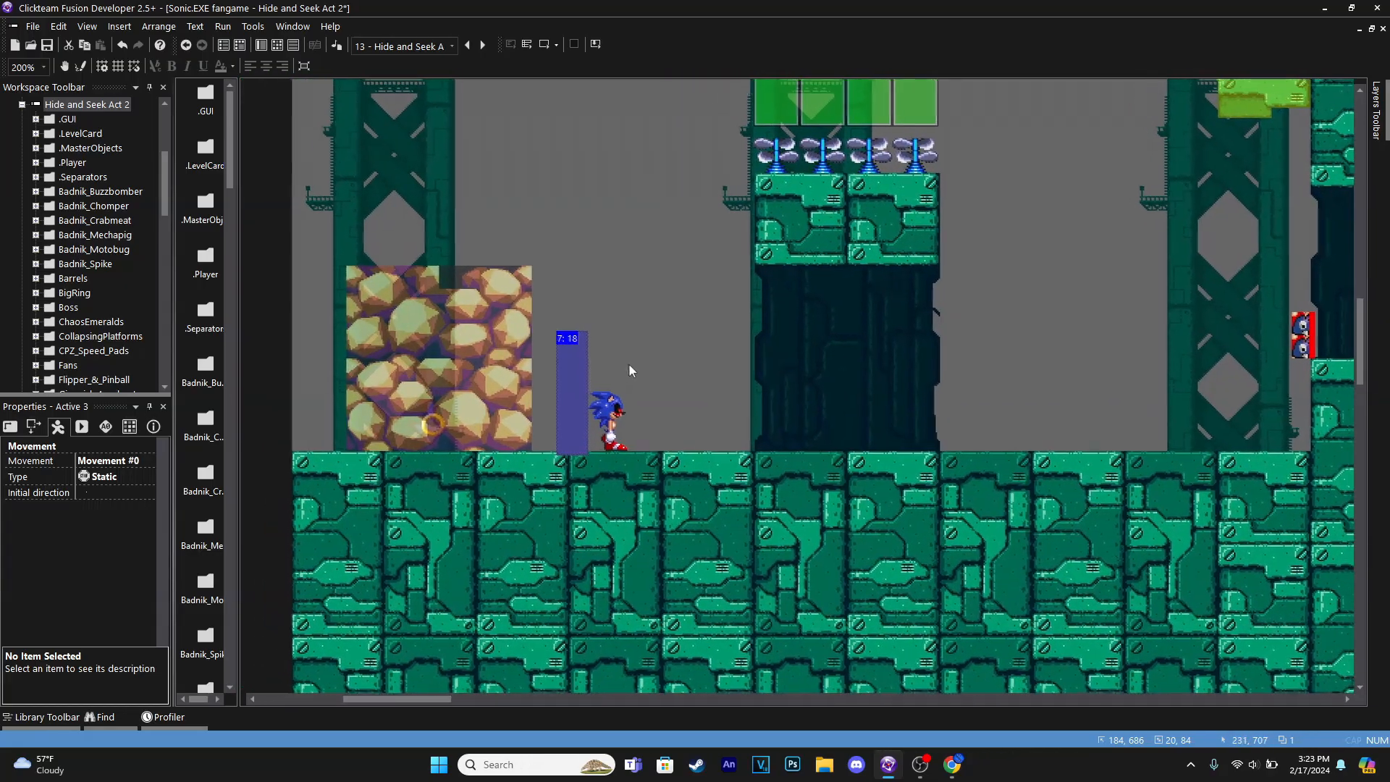
{"action": "key", "text": "F2"}
{"action": "type", "text": "Sonic.EXE Barrier"}
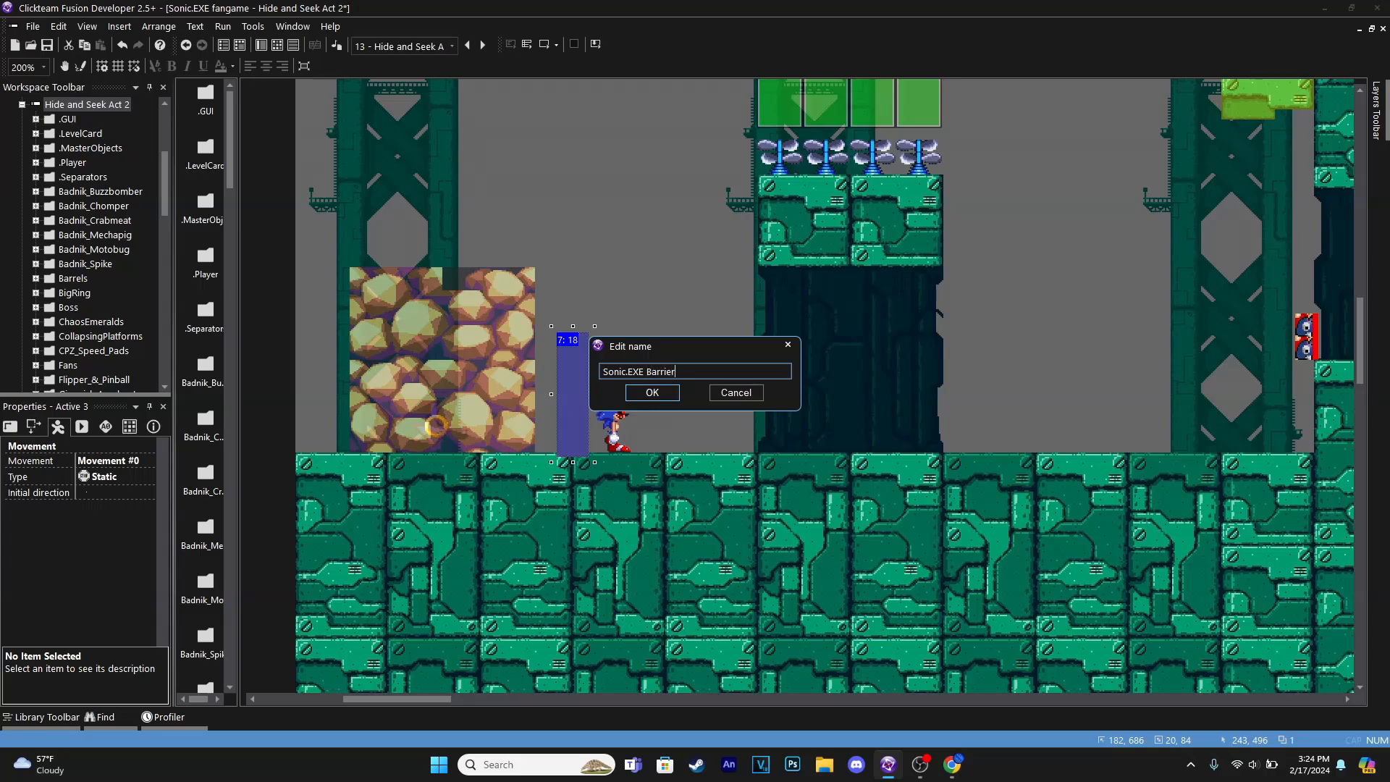
{"action": "key", "text": "Return"}
{"action": "right_click", "coordinate": [572, 410]}
{"action": "left_click", "coordinate": [621, 56]}
{"action": "left_click", "coordinate": [713, 372]}
{"action": "key", "text": "Return"}
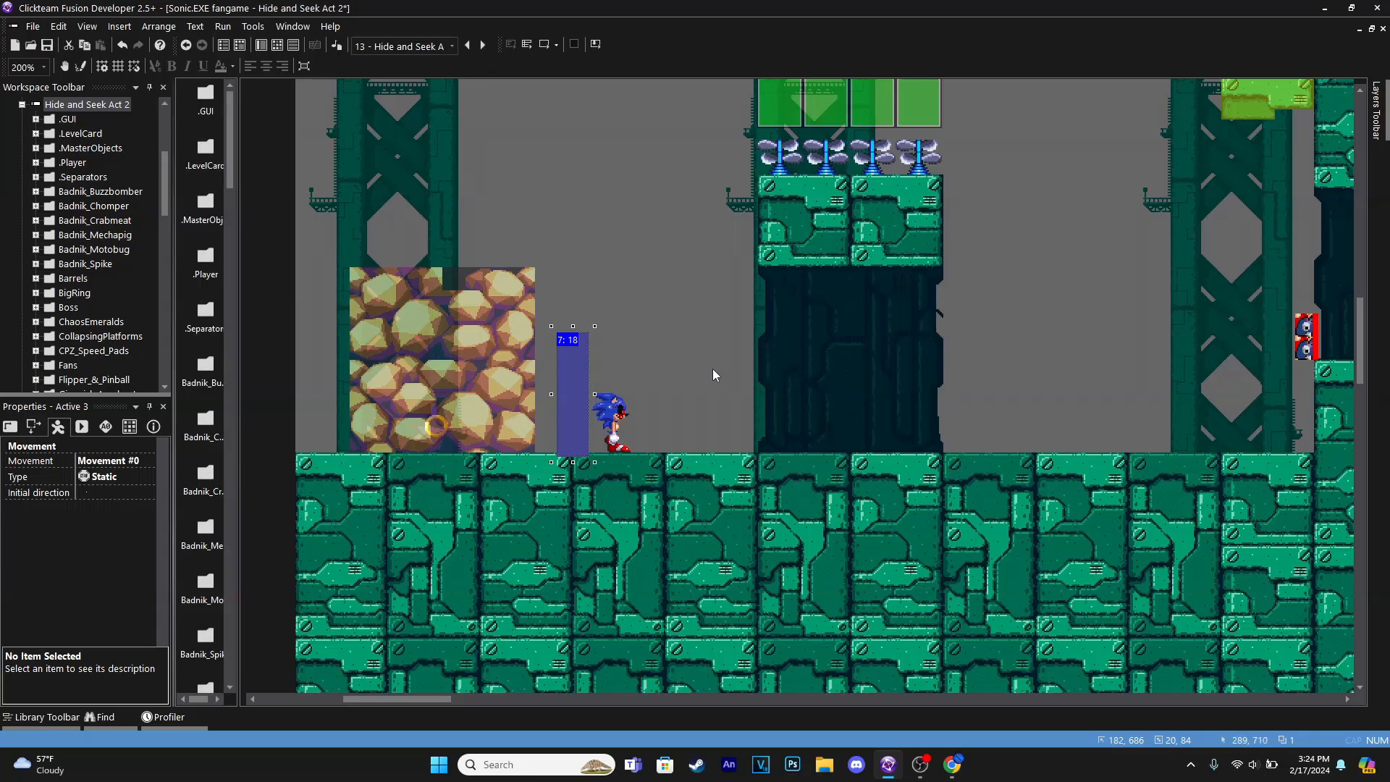
Clone the Sonic.EXE Barrier_L object with 2 rows, 1 column and zero spacing
{"action": "right_click_drag", "start_coordinate": [592, 369], "coordinate": [577, 371]}
{"action": "left_click", "coordinate": [659, 416]}
{"action": "right_click", "coordinate": [575, 383]}
{"action": "left_click", "coordinate": [637, 81]}
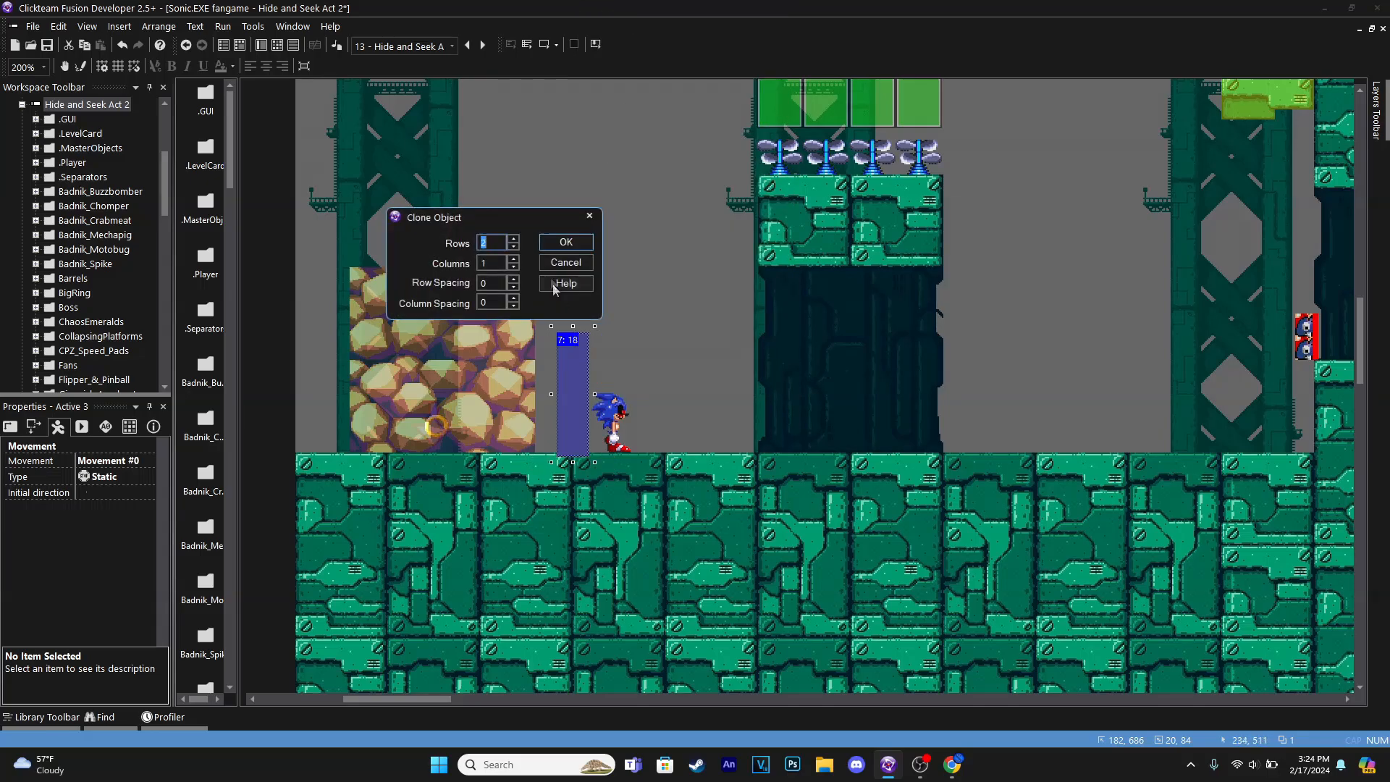
{"action": "key", "text": "Return"}
Rename the cloned barrier below Sonic.EXE Barrier_L as "Sonic.EXE Barrier_R"
{"action": "right_click", "coordinate": [572, 484]}
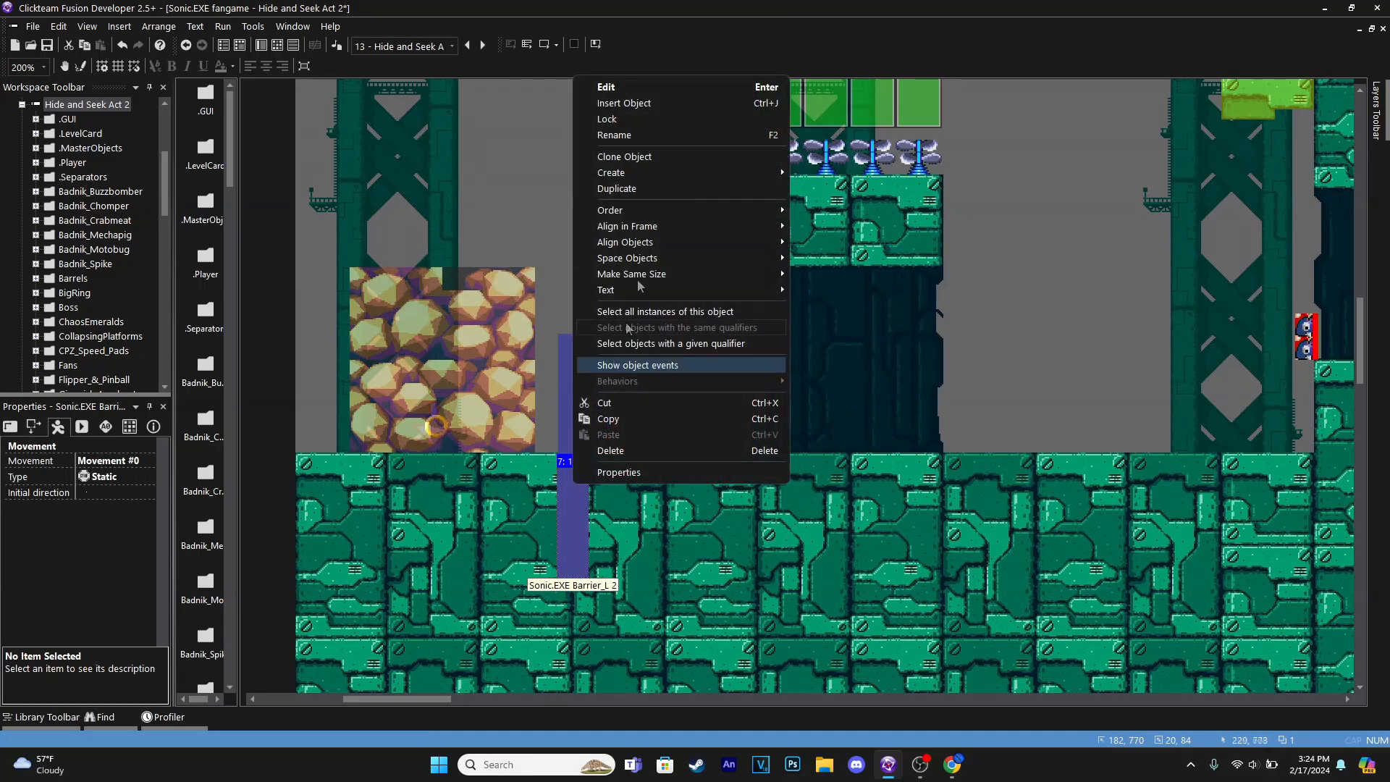
{"action": "left_click", "coordinate": [646, 141]}
{"action": "left_click", "coordinate": [685, 371]}
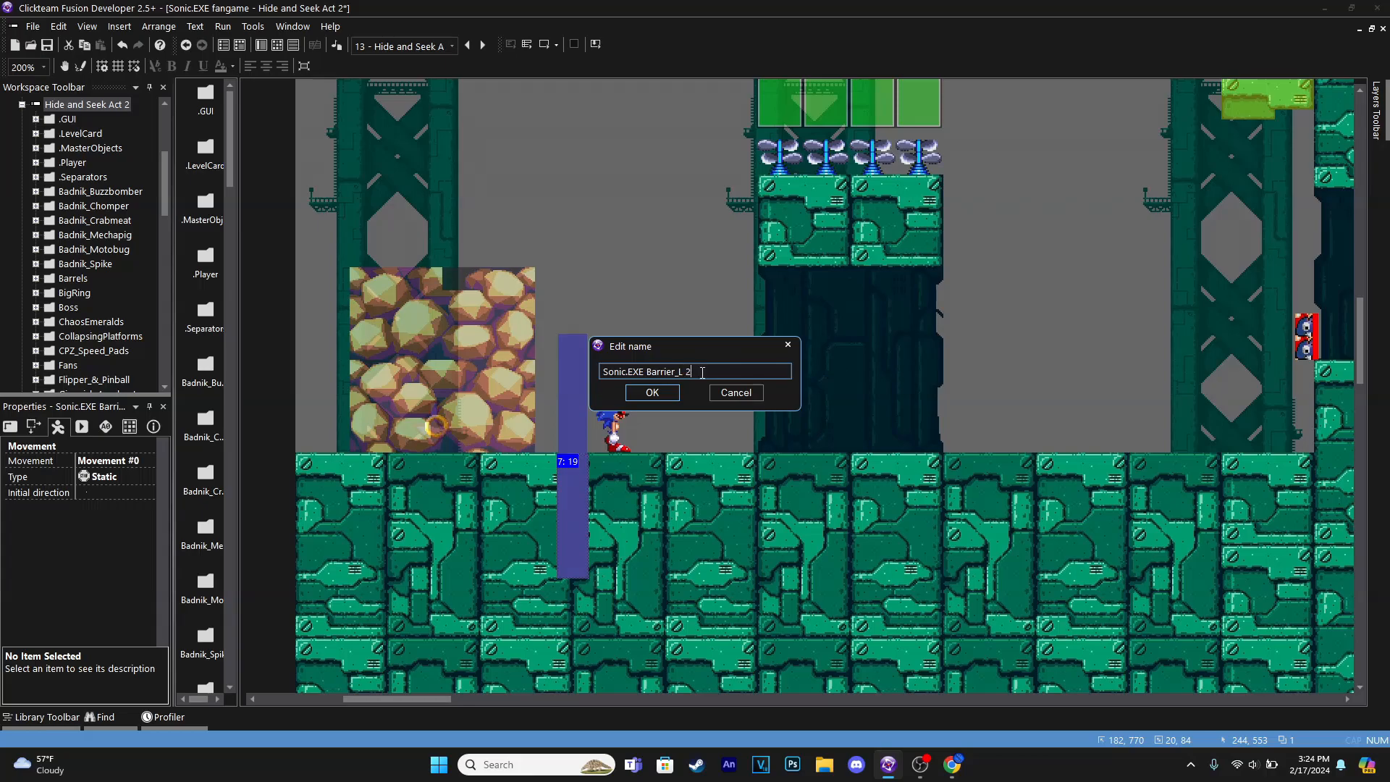
{"action": "key", "text": "Return"}
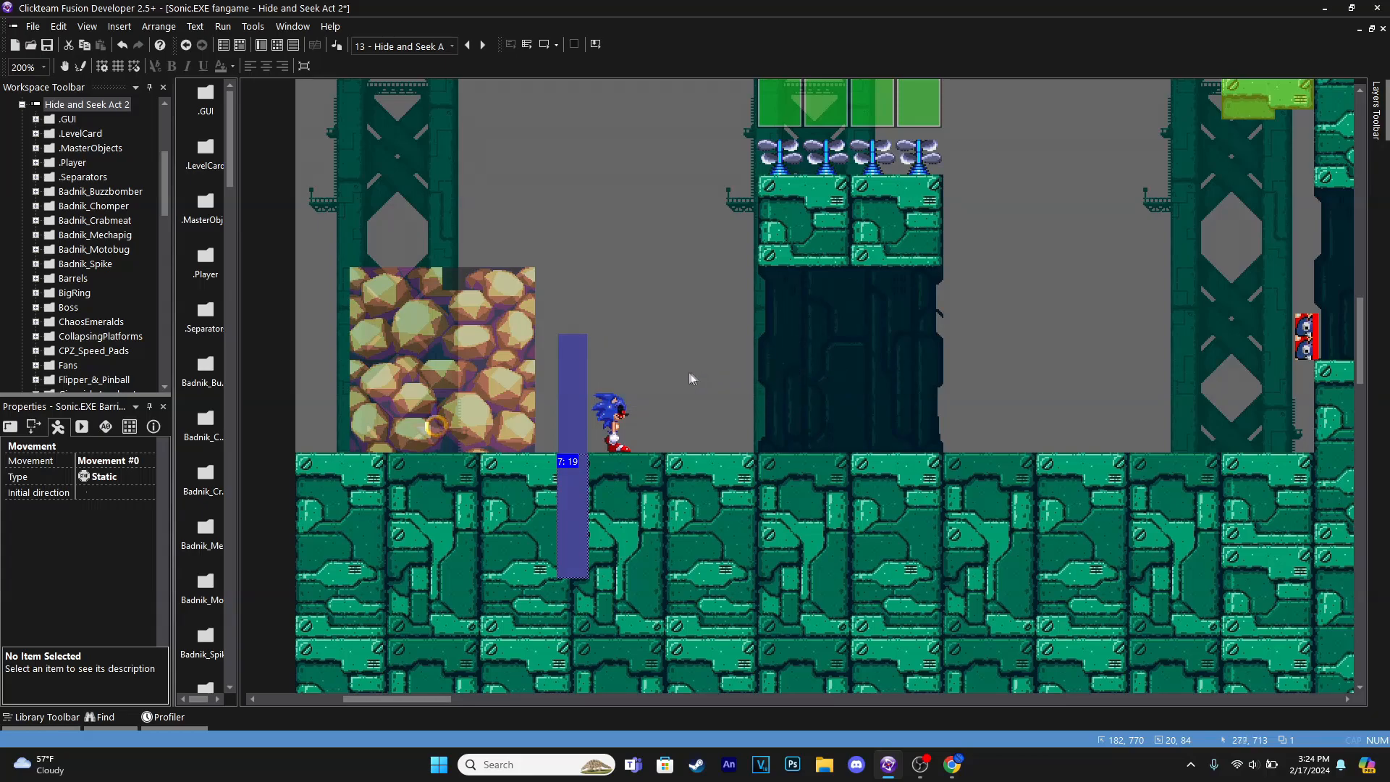
Stand Sonic.EXE Barrier_R on the floor beyond the dark wall block, at about 508, 686
{"action": "scroll", "coordinate": [610, 420], "scroll_direction": "right", "scroll_amount": 3}
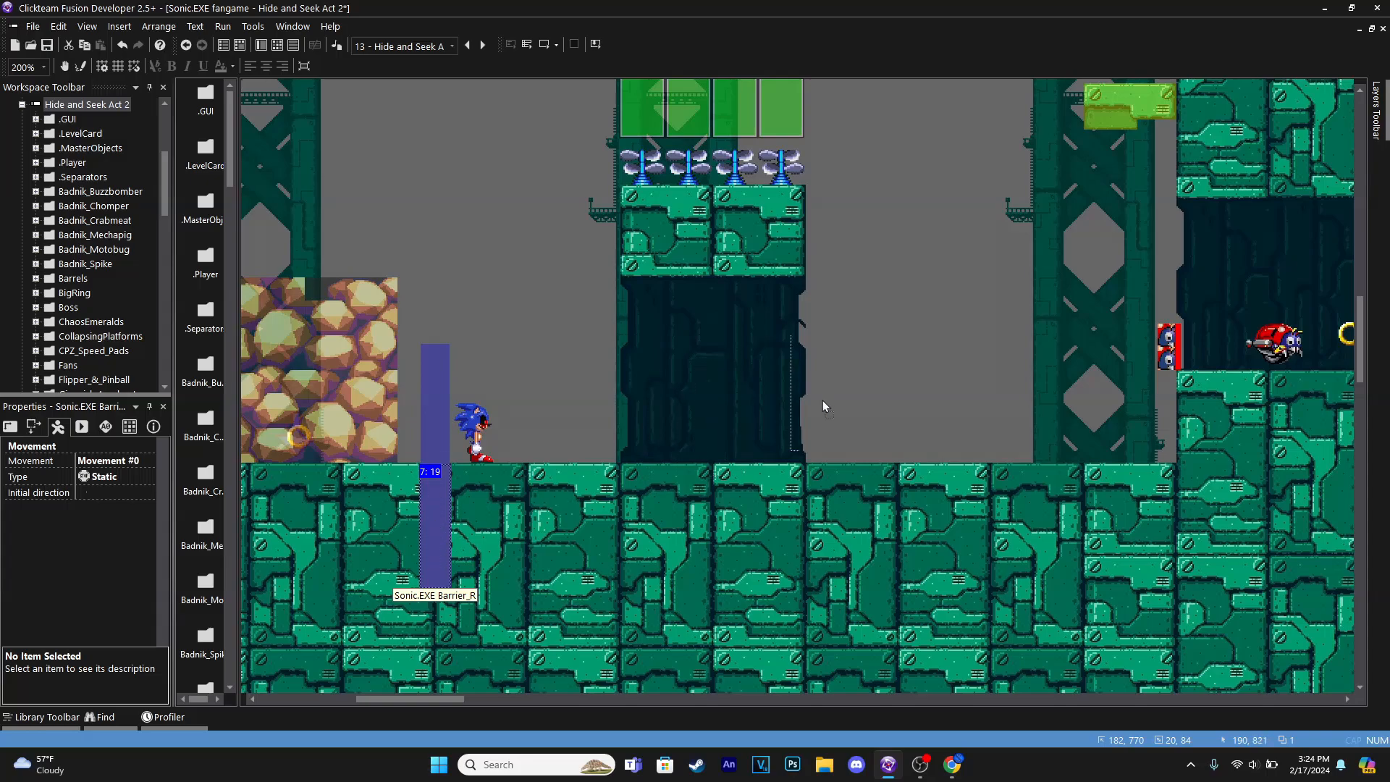
{"action": "left_click", "coordinate": [902, 420]}
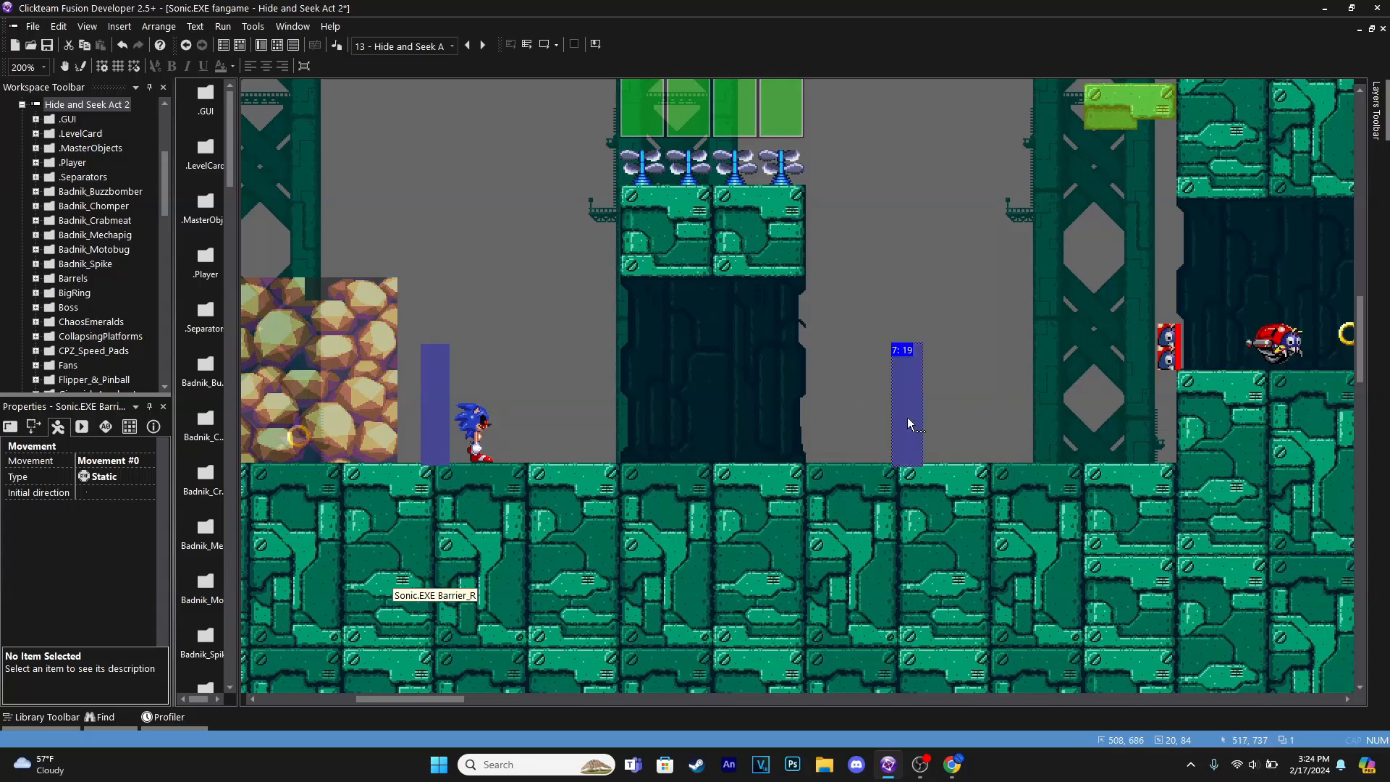
{"action": "left_click", "coordinate": [956, 414]}
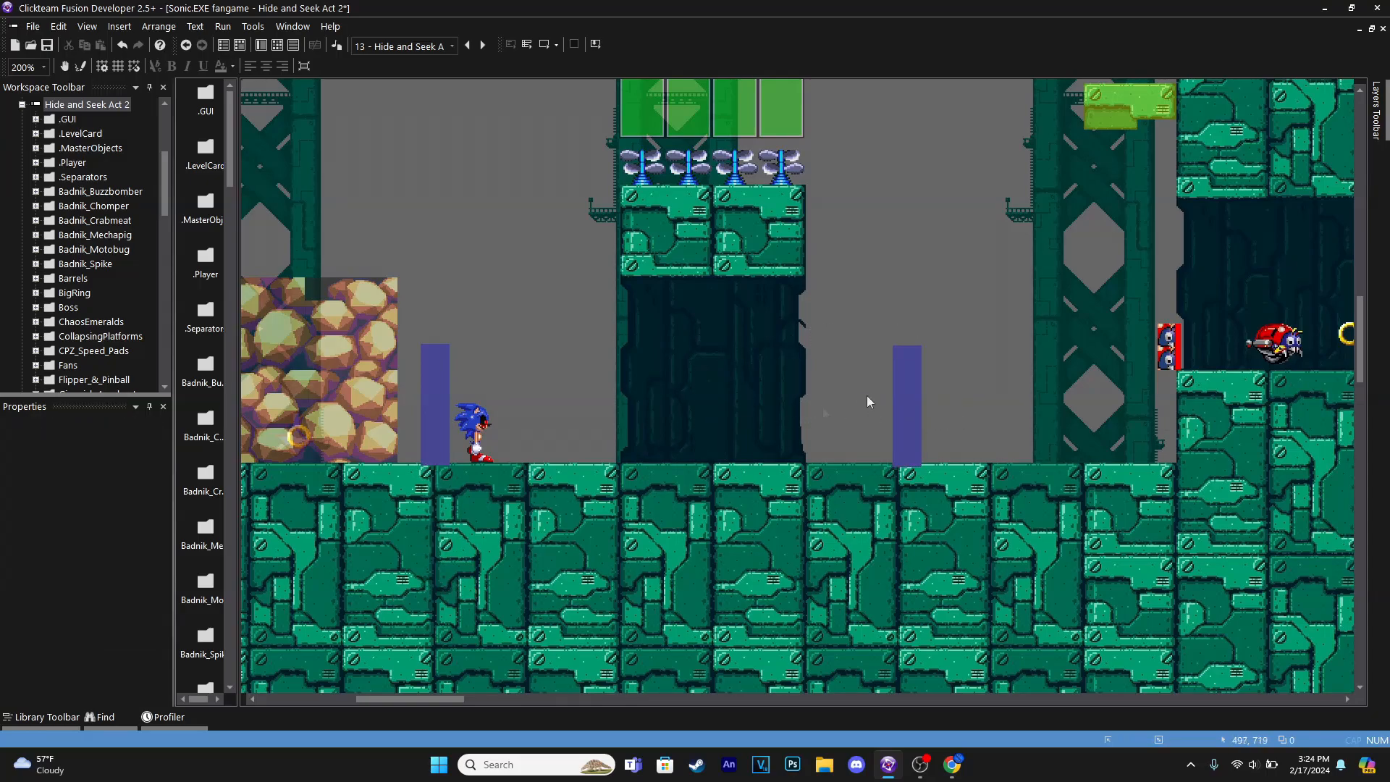
Nudge Sonic.EXE Barrier_R along the floor to position 648, 687, in front of the green girder tower near the red spring
{"action": "left_click", "coordinate": [436, 385]}
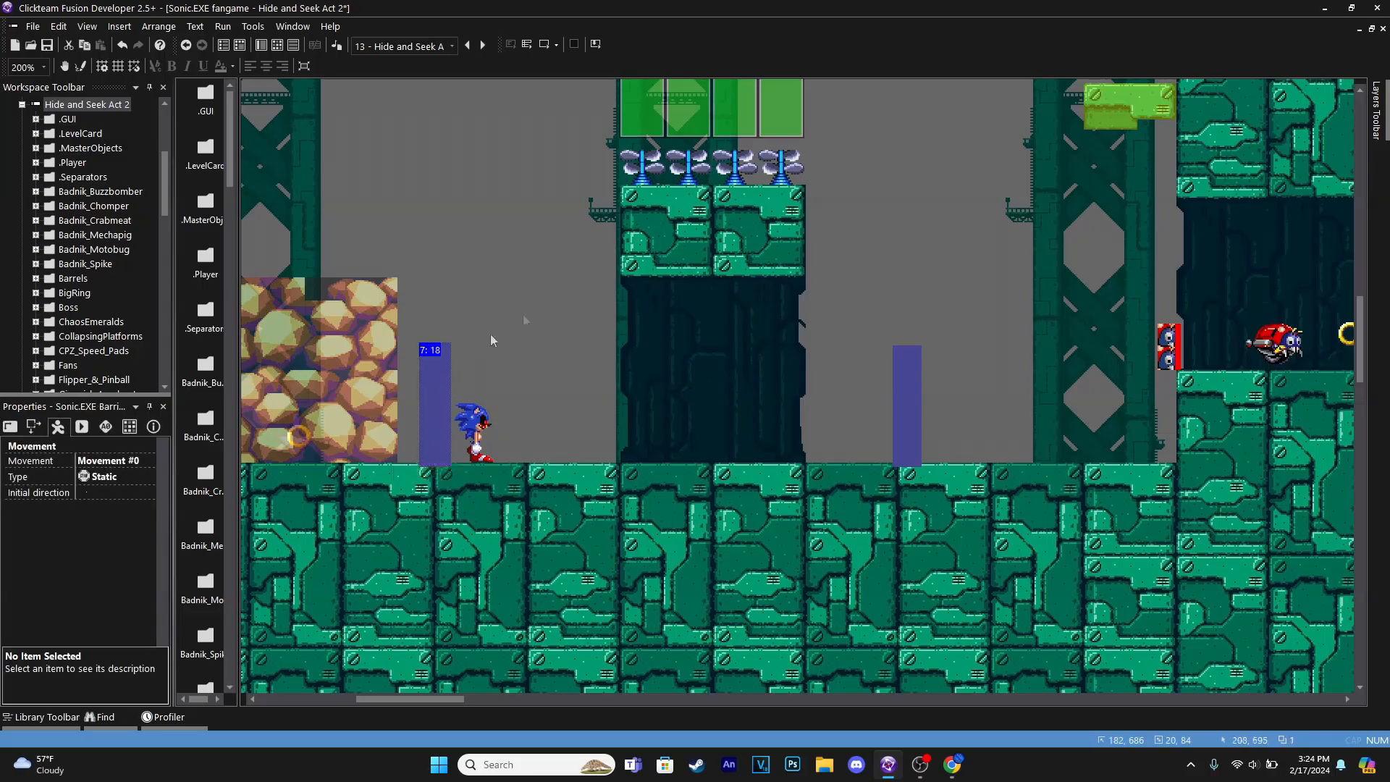
{"action": "middle_click_drag", "start_coordinate": [917, 379], "coordinate": [283, 410]}
{"action": "left_click", "coordinate": [532, 388]}
{"action": "middle_click_drag", "start_coordinate": [538, 410], "coordinate": [1108, 389]}
{"action": "left_click", "coordinate": [852, 419]}
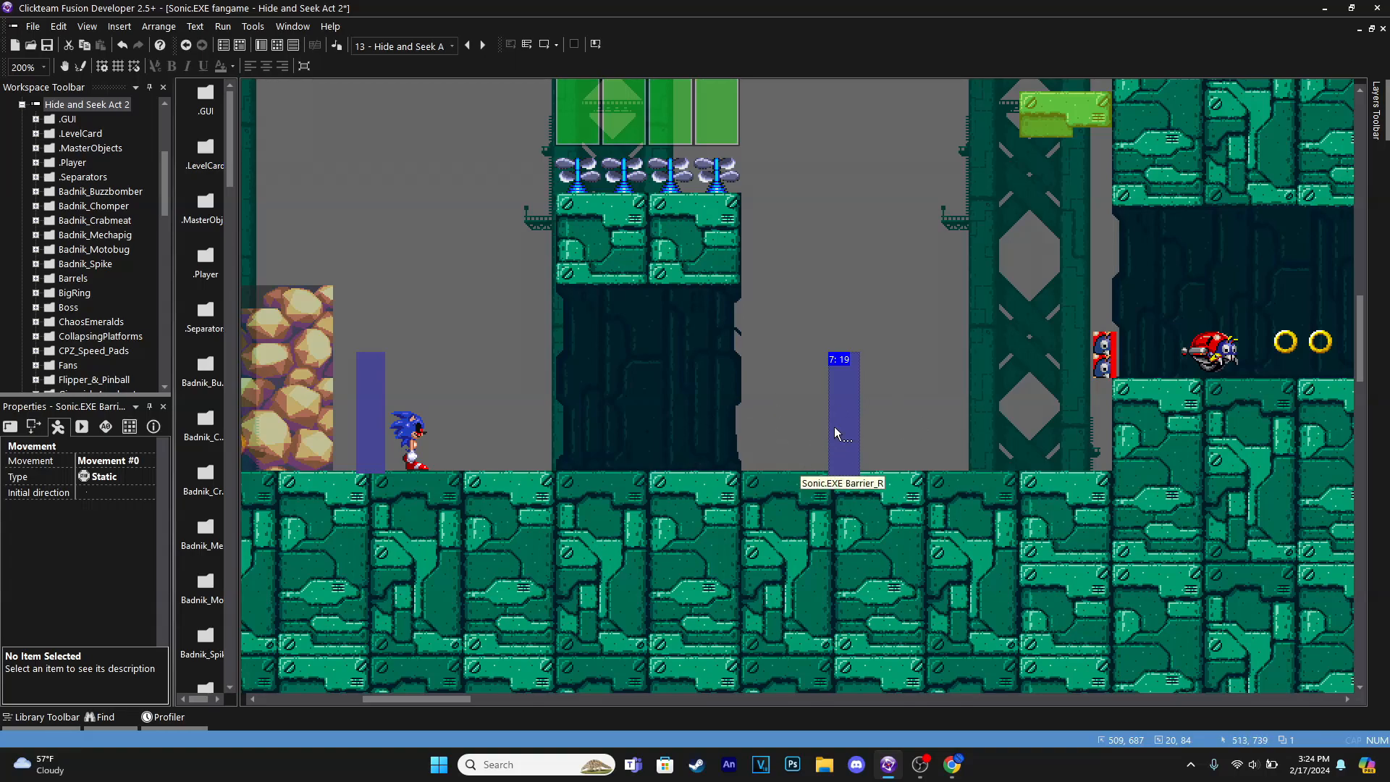
{"action": "key", "text": "Right"}
{"action": "key", "text": "Right"}
{"action": "key", "text": "Right"}
{"action": "key", "text": "Right"}
{"action": "key", "text": "Right"}
{"action": "key", "text": "Right"}
{"action": "key", "text": "Right"}
{"action": "key", "text": "Right"}
{"action": "key", "text": "Right"}
{"action": "key", "text": "Right"}
{"action": "key", "text": "Right"}
{"action": "key", "text": "Right"}
{"action": "key", "text": "Right"}
{"action": "key", "text": "Right"}
{"action": "key", "text": "Right"}
{"action": "key", "text": "Right"}
{"action": "key", "text": "Right"}
{"action": "key", "text": "Right"}
{"action": "key", "text": "Right"}
{"action": "key", "text": "Right"}
{"action": "key", "text": "Right"}
{"action": "key", "text": "Right"}
{"action": "key", "text": "Right"}
{"action": "key", "text": "Right"}
{"action": "key", "text": "Right"}
{"action": "key", "text": "Right"}
{"action": "key", "text": "Right"}
{"action": "key", "text": "Right"}
{"action": "key", "text": "Right"}
{"action": "key", "text": "Right"}
{"action": "key", "text": "Right"}
{"action": "key", "text": "Right"}
{"action": "key", "text": "Right"}
{"action": "key", "text": "Right"}
{"action": "key", "text": "Right"}
{"action": "key", "text": "Right"}
{"action": "key", "text": "Right"}
{"action": "key", "text": "Right"}
{"action": "key", "text": "Right"}
{"action": "key", "text": "Right"}
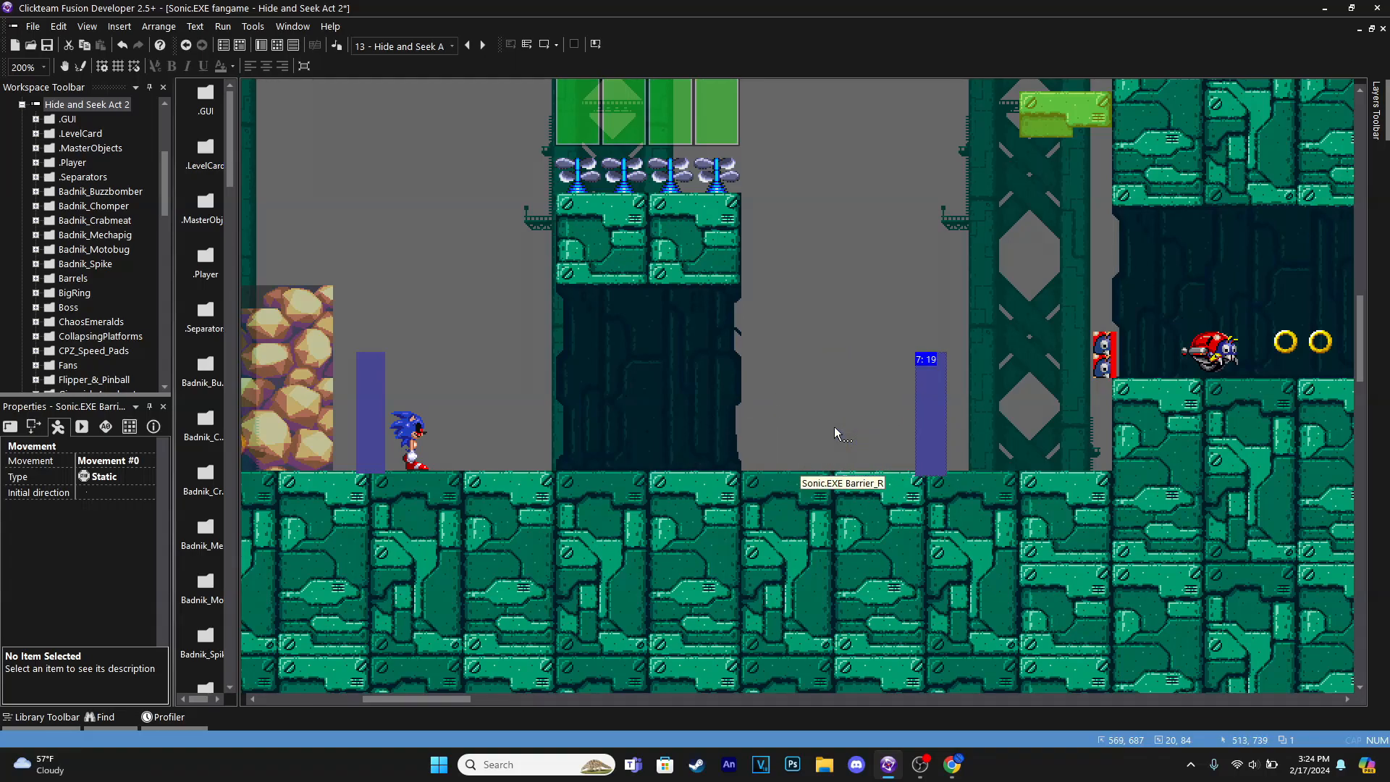
{"action": "key", "text": "Right"}
{"action": "key", "text": "Right"}
{"action": "key", "text": "Right"}
{"action": "key", "text": "Right"}
{"action": "key", "text": "Right"}
{"action": "key", "text": "Right"}
{"action": "key", "text": "Right"}
{"action": "key", "text": "Right"}
{"action": "key", "text": "Right"}
{"action": "key", "text": "Right"}
{"action": "key", "text": "Right"}
{"action": "key", "text": "Right"}
{"action": "key", "text": "Right"}
{"action": "key", "text": "Right"}
{"action": "key", "text": "Right"}
{"action": "key", "text": "Right"}
{"action": "key", "text": "Right"}
{"action": "key", "text": "Right"}
{"action": "key", "text": "Right"}
{"action": "key", "text": "Right"}
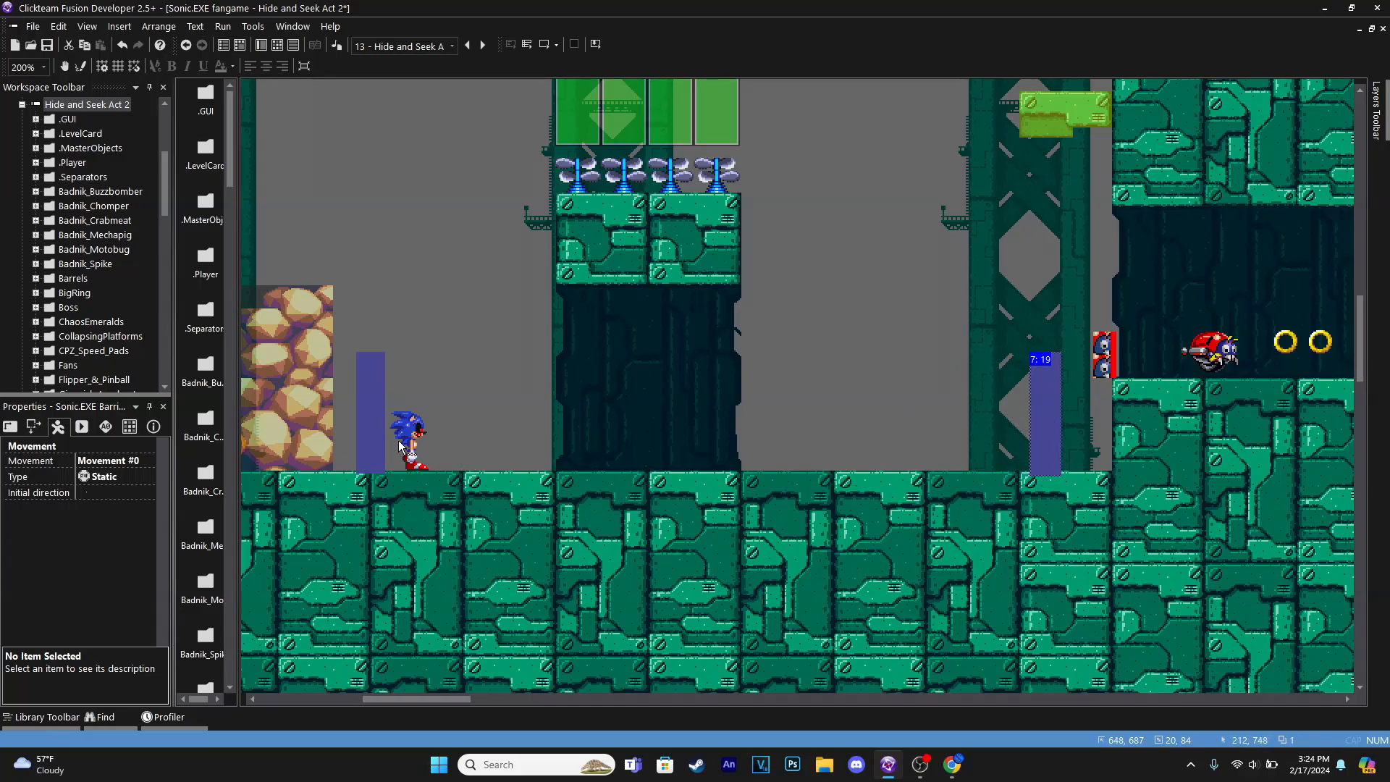
{"action": "left_click", "coordinate": [981, 443]}
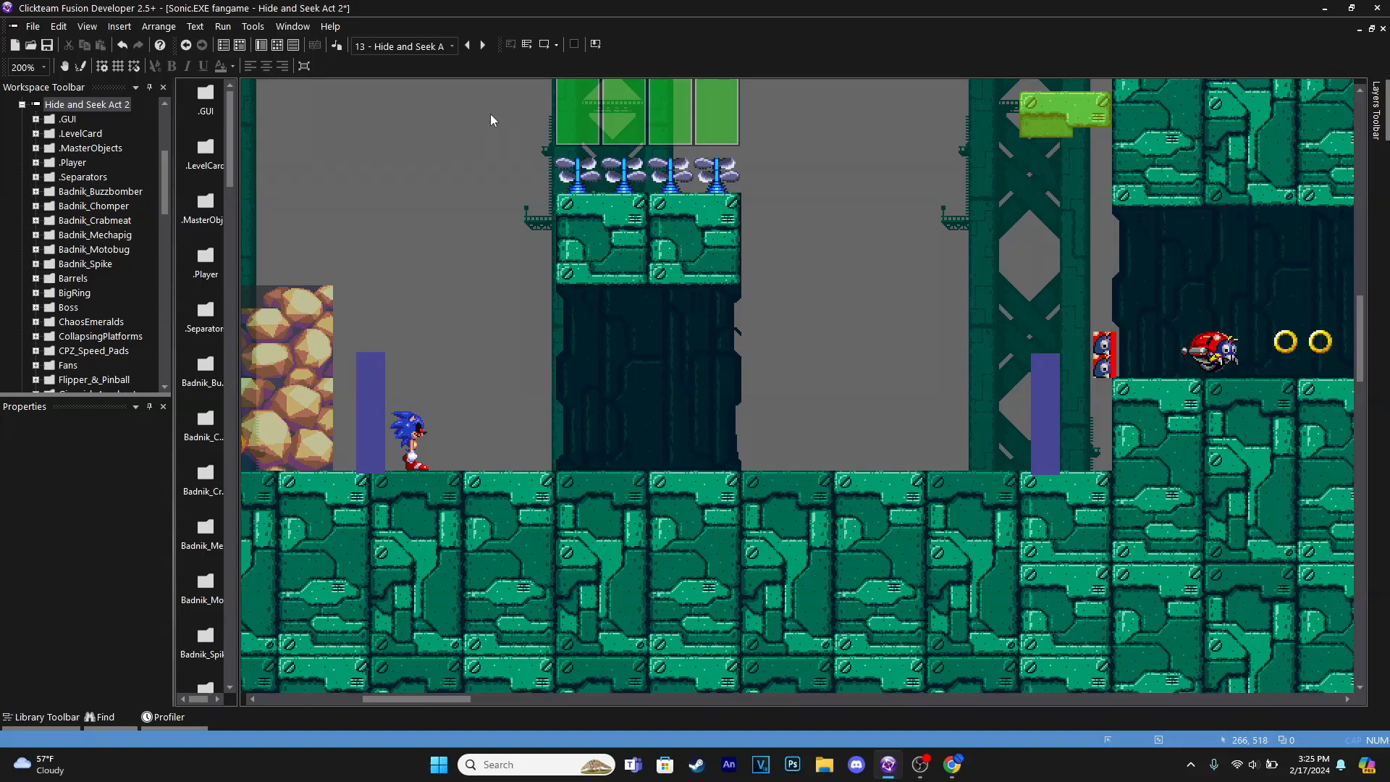
{"action": "middle_click_drag", "start_coordinate": [488, 192], "coordinate": [553, 202]}
{"action": "left_click", "coordinate": [444, 397]}
{"action": "left_click", "coordinate": [369, 254]}
{"action": "left_click", "coordinate": [277, 44]}
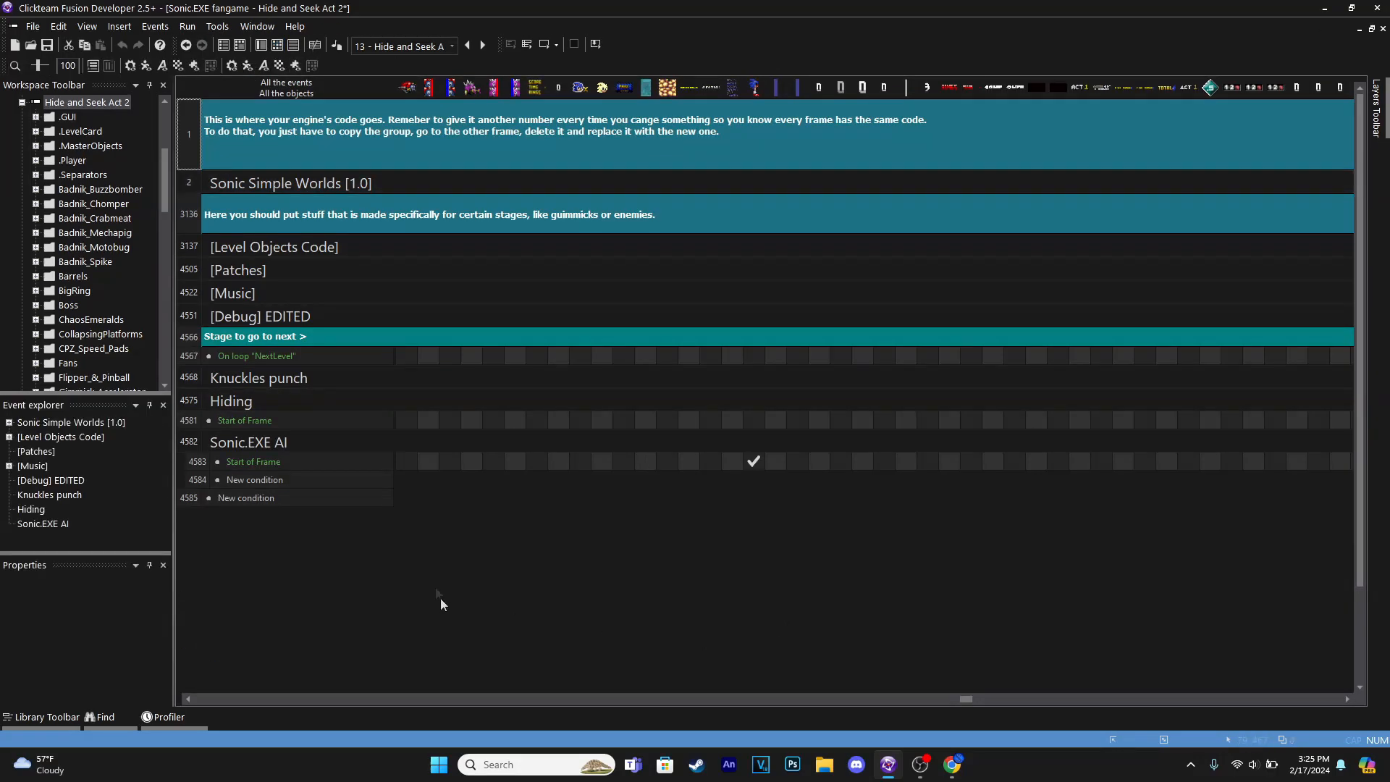
{"action": "double_click", "coordinate": [245, 481]}
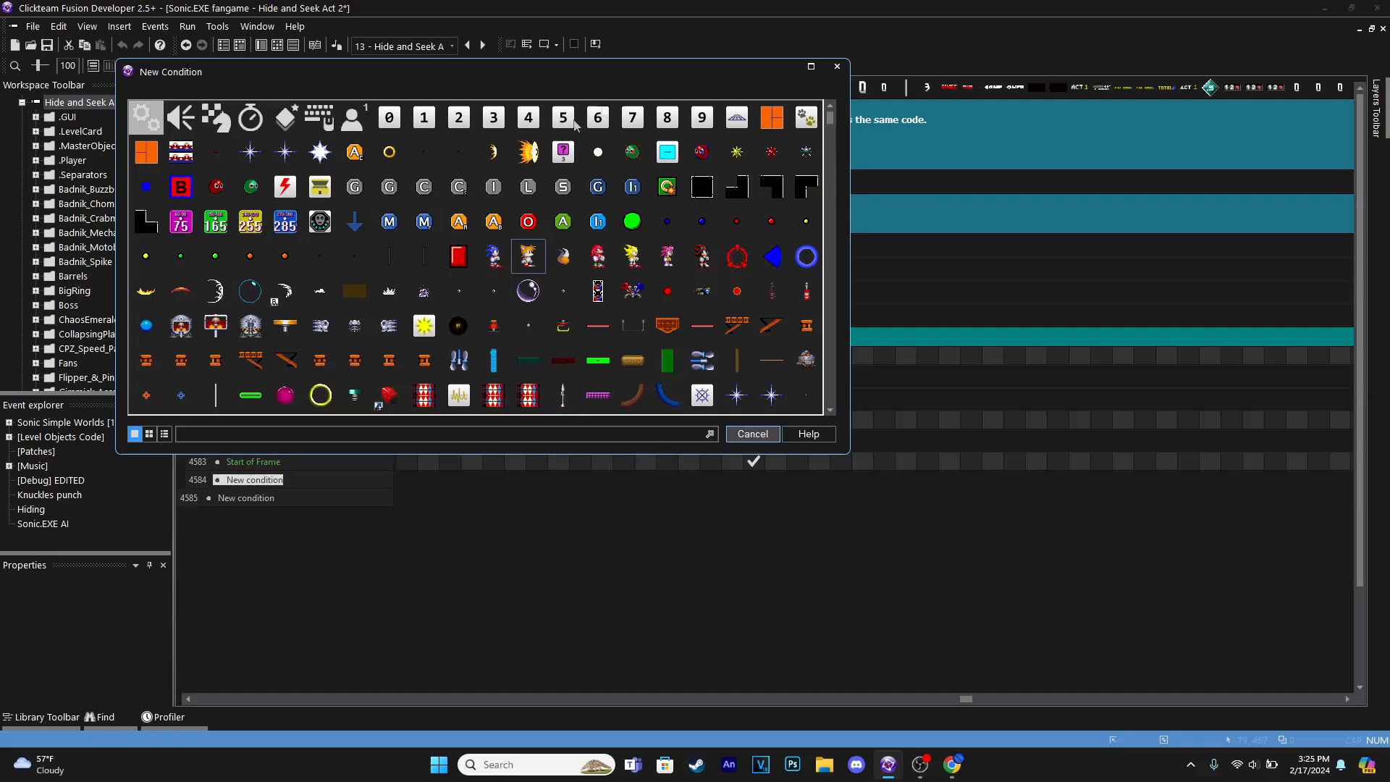
{"action": "left_click", "coordinate": [834, 68]}
{"action": "left_click", "coordinate": [261, 44]}
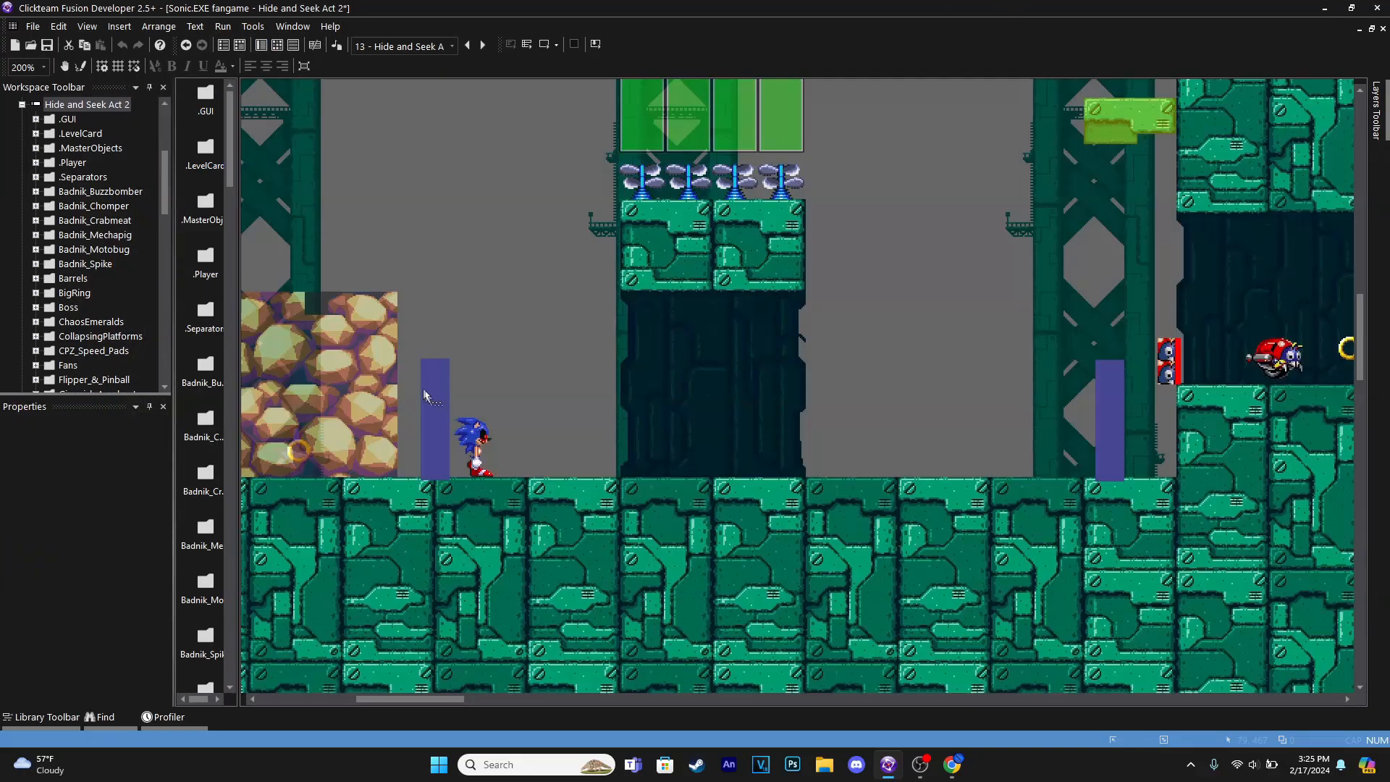
Check which layer the two barriers and Sonic.EXE walk are on
{"action": "left_click", "coordinate": [1115, 407], "text": "shift"}
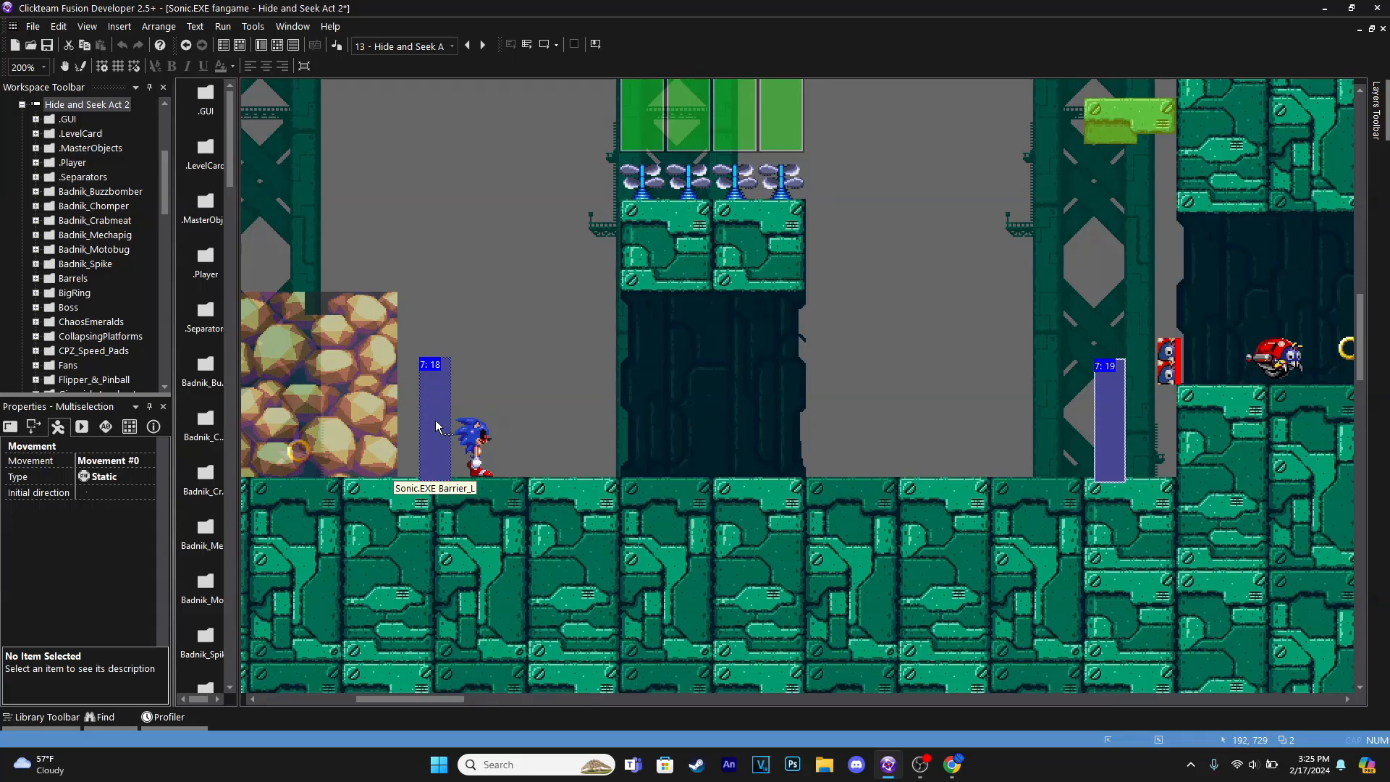
{"action": "mouse_move", "coordinate": [1376, 116]}
{"action": "left_click", "coordinate": [1336, 373]}
{"action": "left_click", "coordinate": [484, 436]}
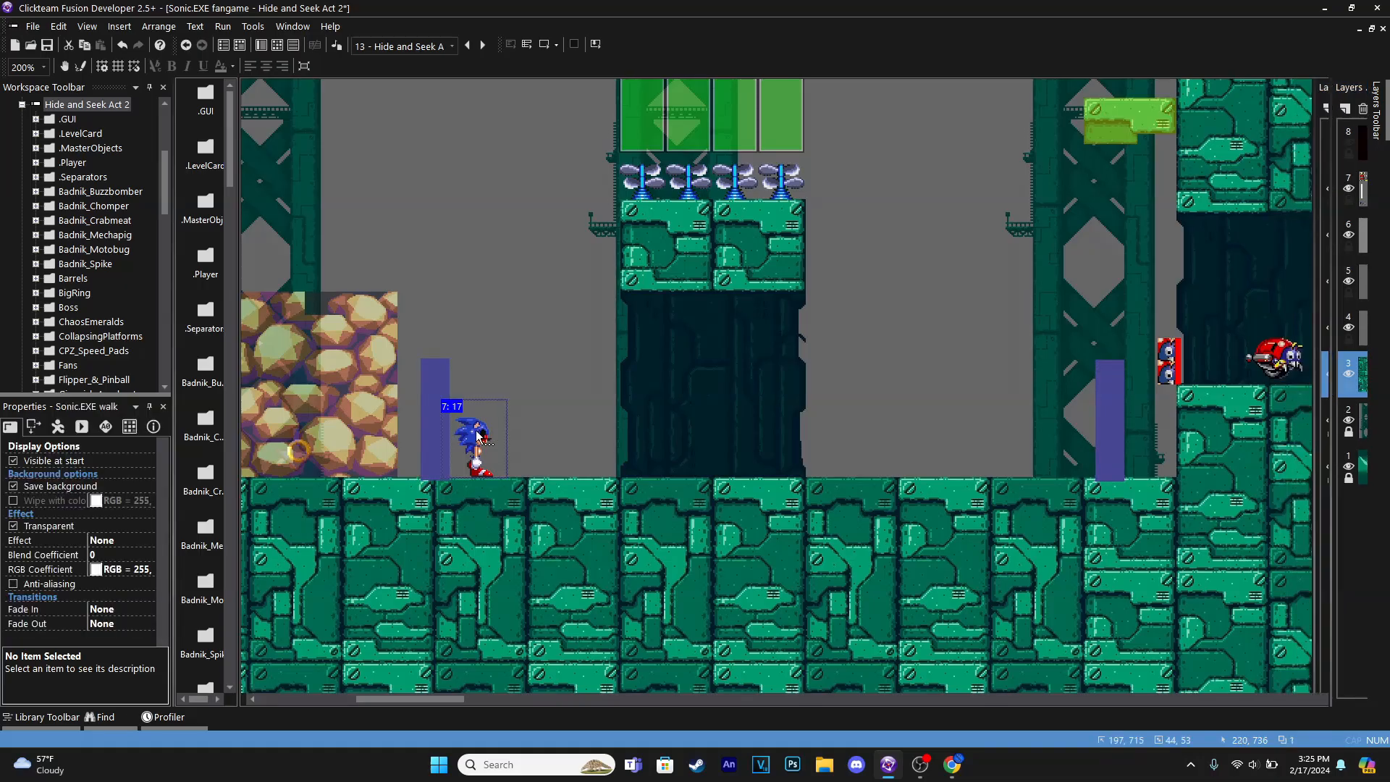
{"action": "mouse_move", "coordinate": [1368, 129]}
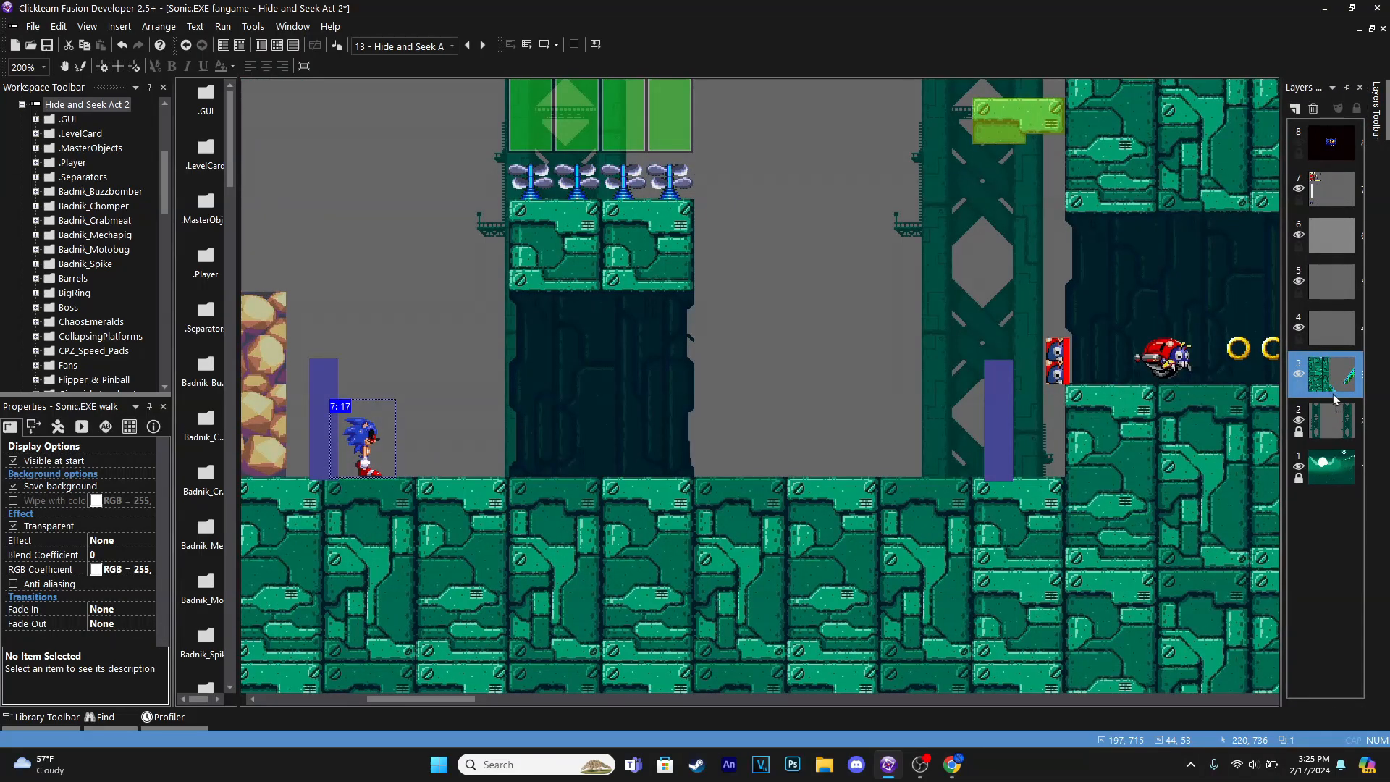
{"action": "middle_click_drag", "start_coordinate": [388, 323], "coordinate": [530, 297]}
{"action": "left_click", "coordinate": [376, 350]}
{"action": "middle_click_drag", "start_coordinate": [527, 240], "coordinate": [504, 246]}
{"action": "left_click", "coordinate": [463, 377]}
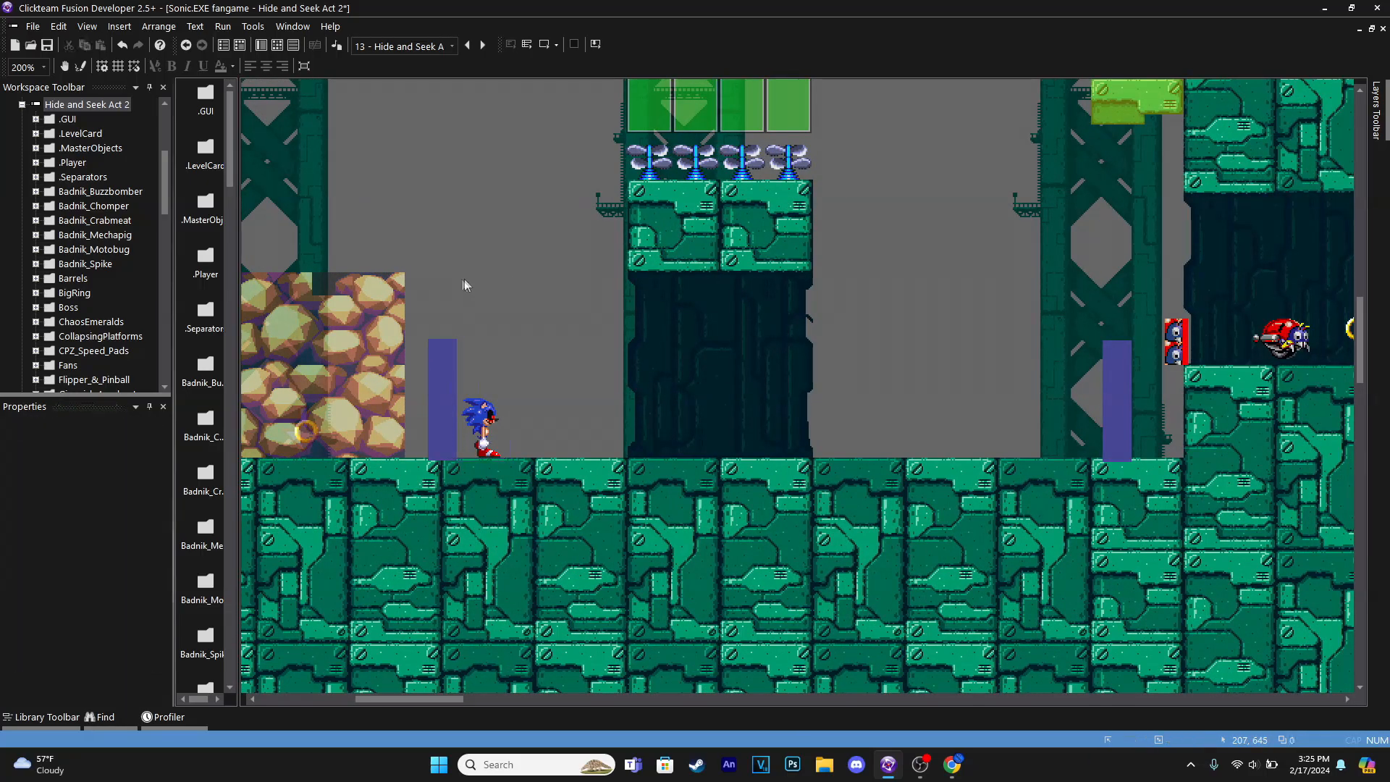
Add a Sonic.EXE AI event for a collision between Sonic.EXE walk and Sonic.EXE Barrier_L, copying the Start of Frame direction action into it
{"action": "left_click", "coordinate": [277, 45]}
{"action": "left_click", "coordinate": [254, 480]}
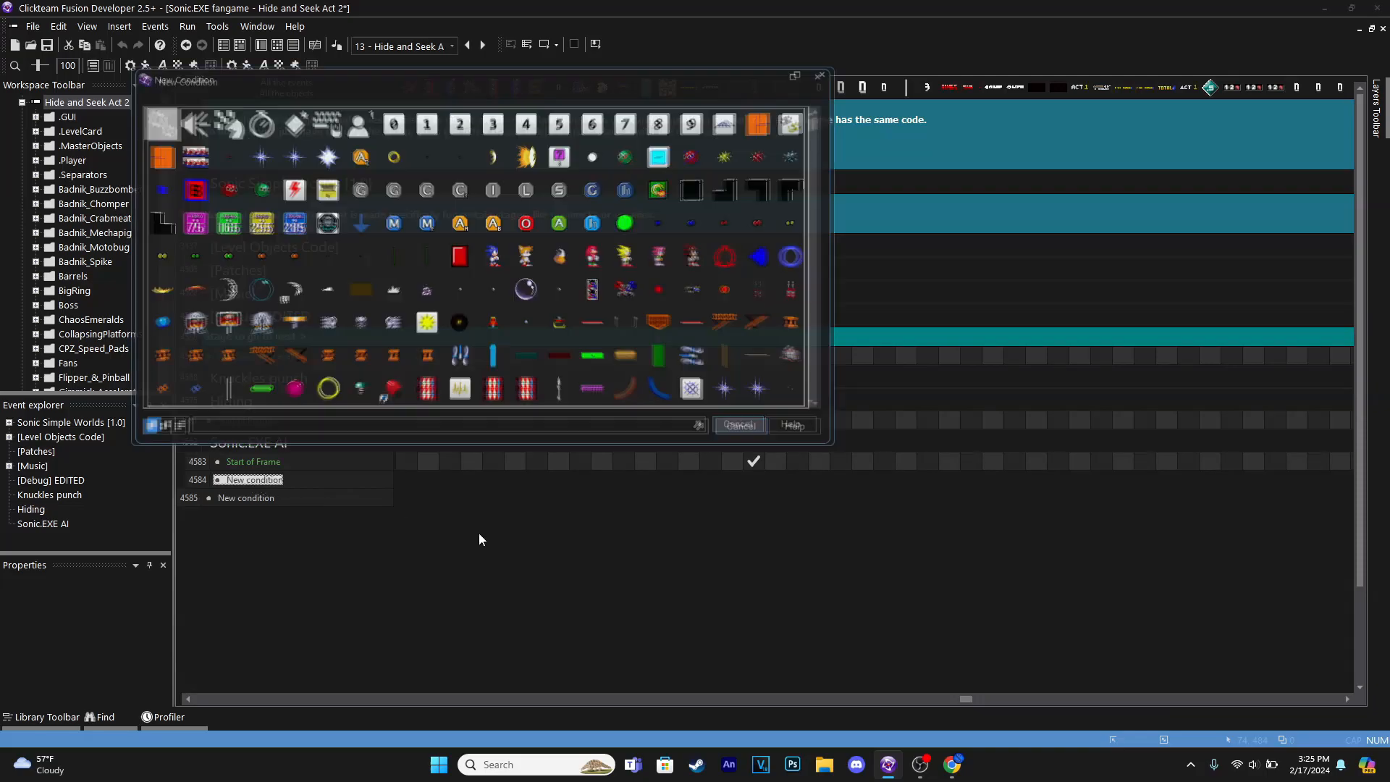
{"action": "scroll", "coordinate": [534, 270], "scroll_direction": "down", "scroll_amount": 10}
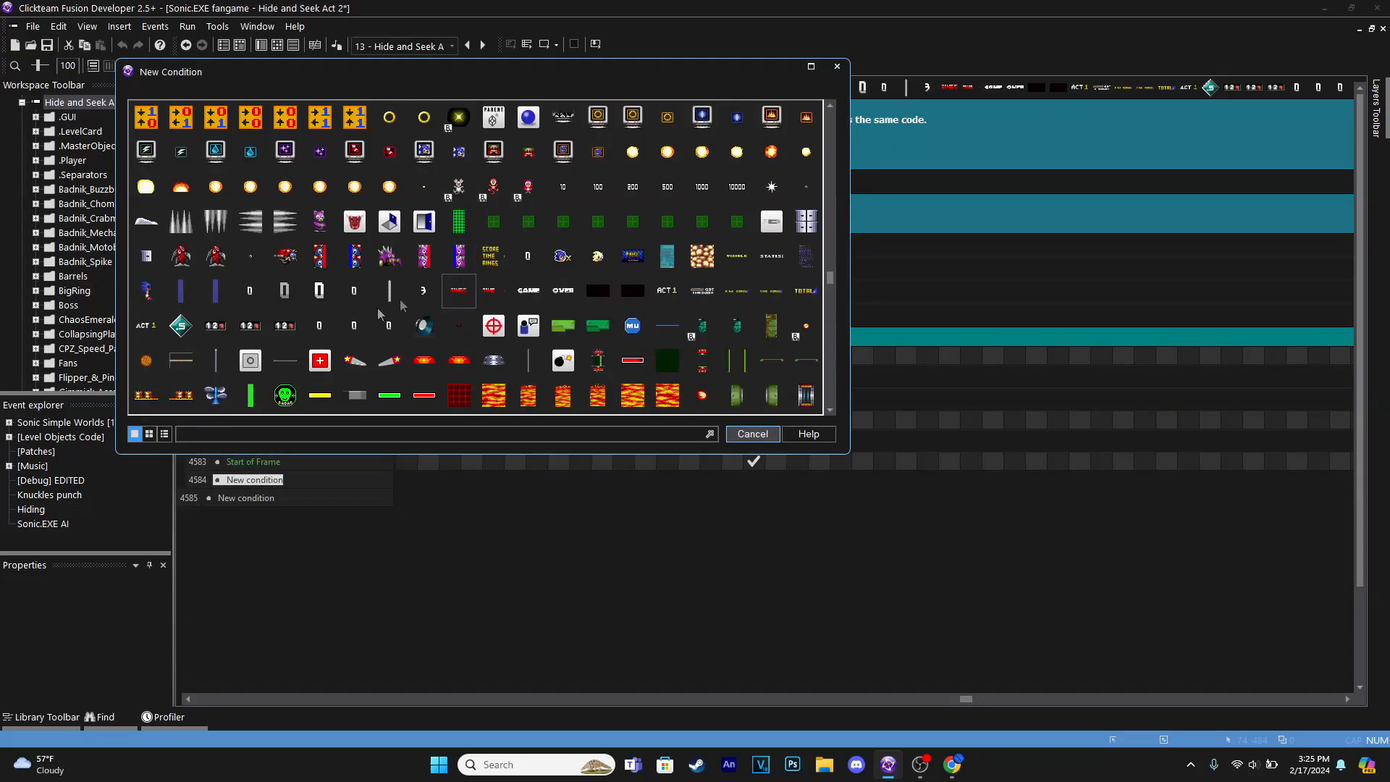
{"action": "left_click", "coordinate": [146, 298]}
{"action": "mouse_move", "coordinate": [314, 314]}
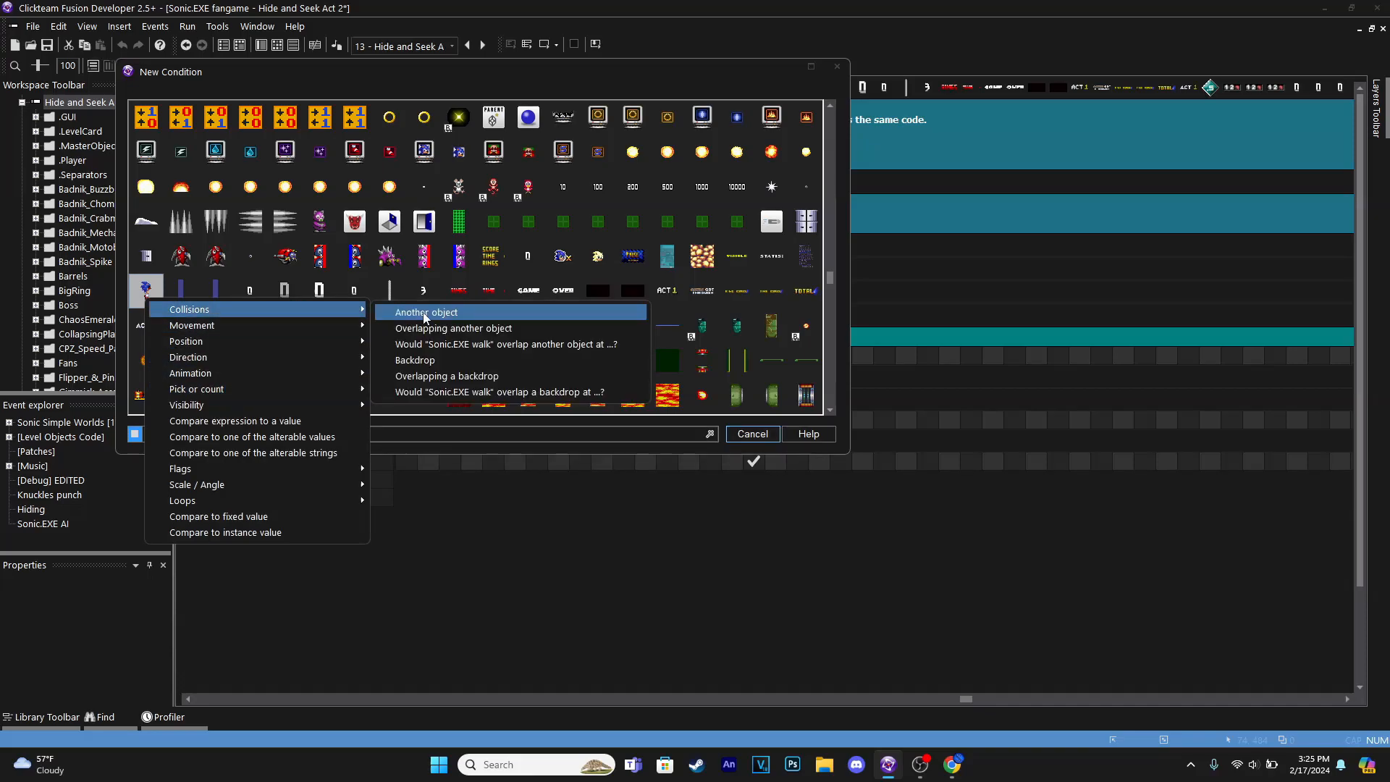
{"action": "left_click", "coordinate": [425, 312]}
{"action": "scroll", "coordinate": [437, 355], "scroll_direction": "down", "scroll_amount": 5}
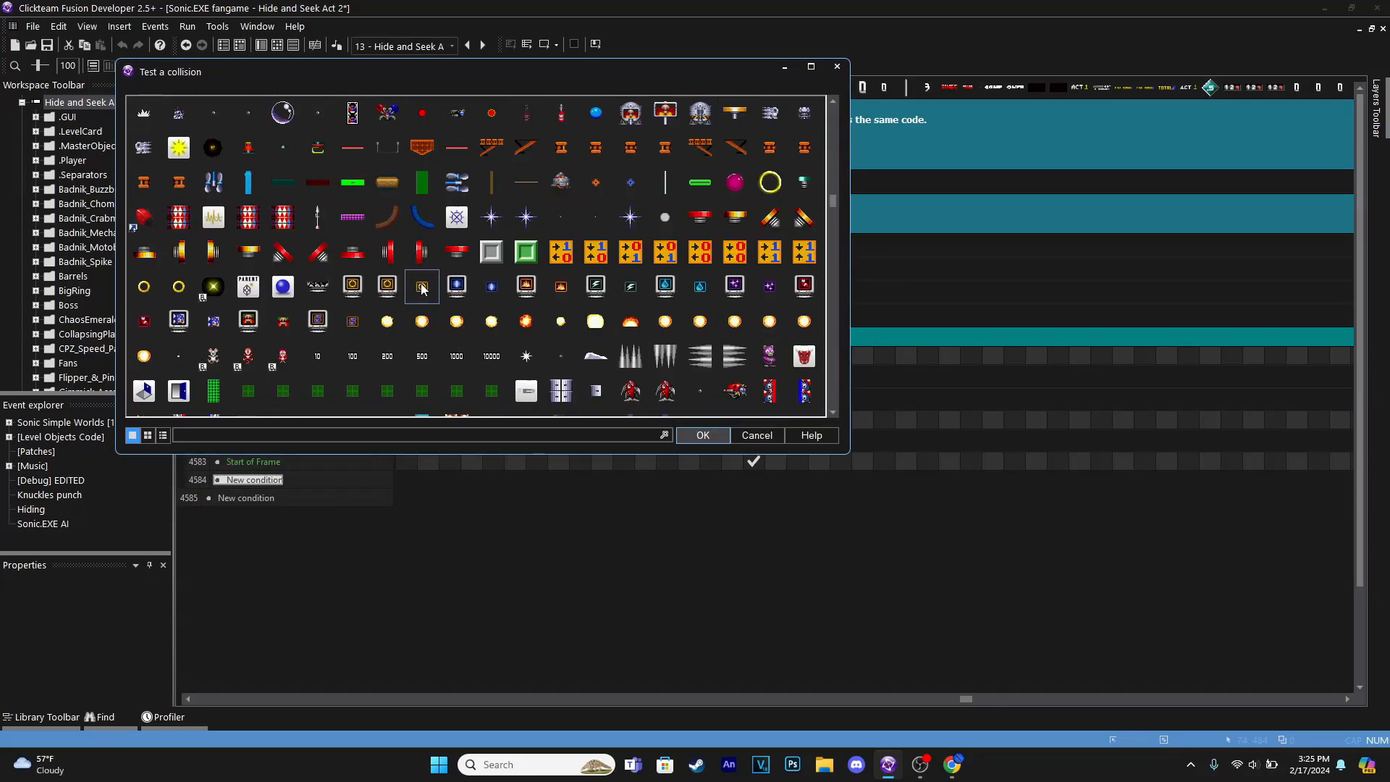
{"action": "scroll", "coordinate": [437, 355], "scroll_direction": "down", "scroll_amount": 3}
{"action": "left_click", "coordinate": [630, 251]}
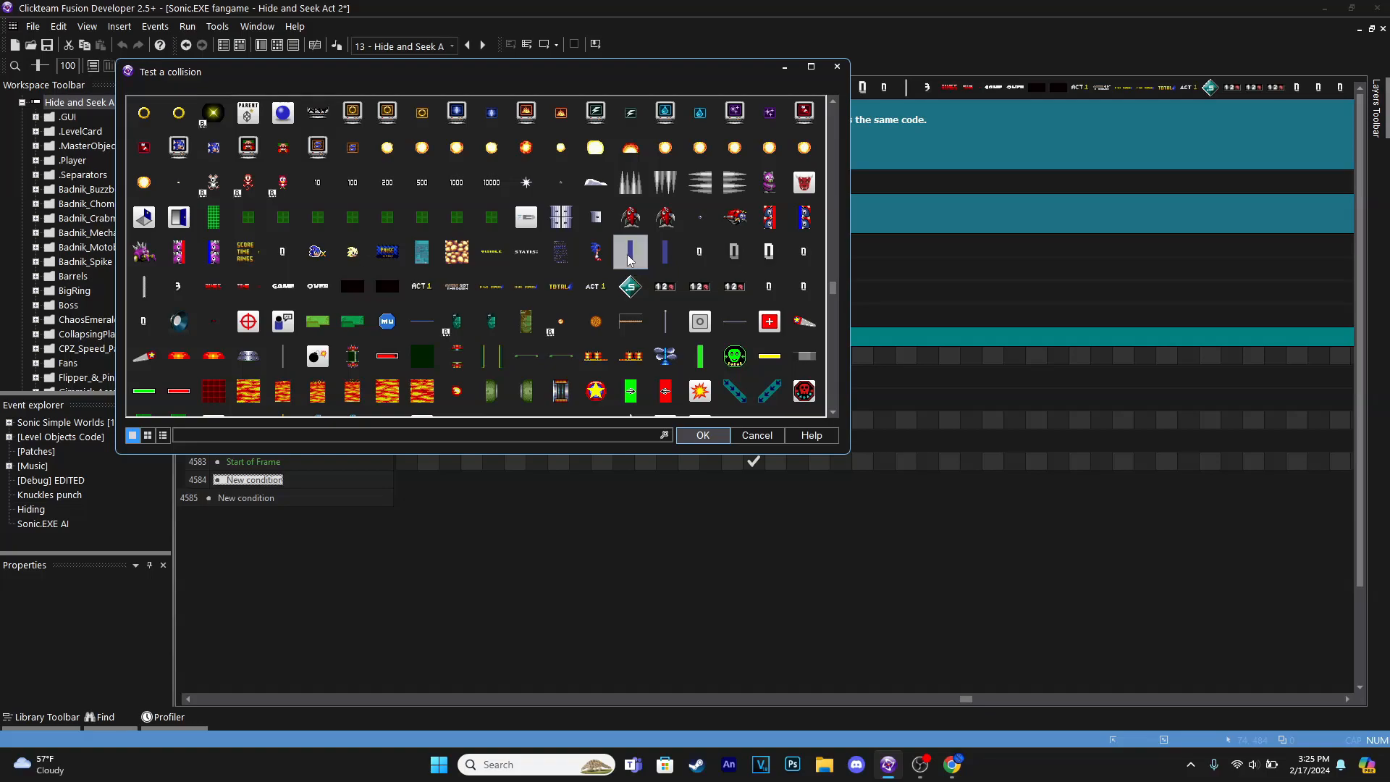
{"action": "left_click", "coordinate": [693, 443]}
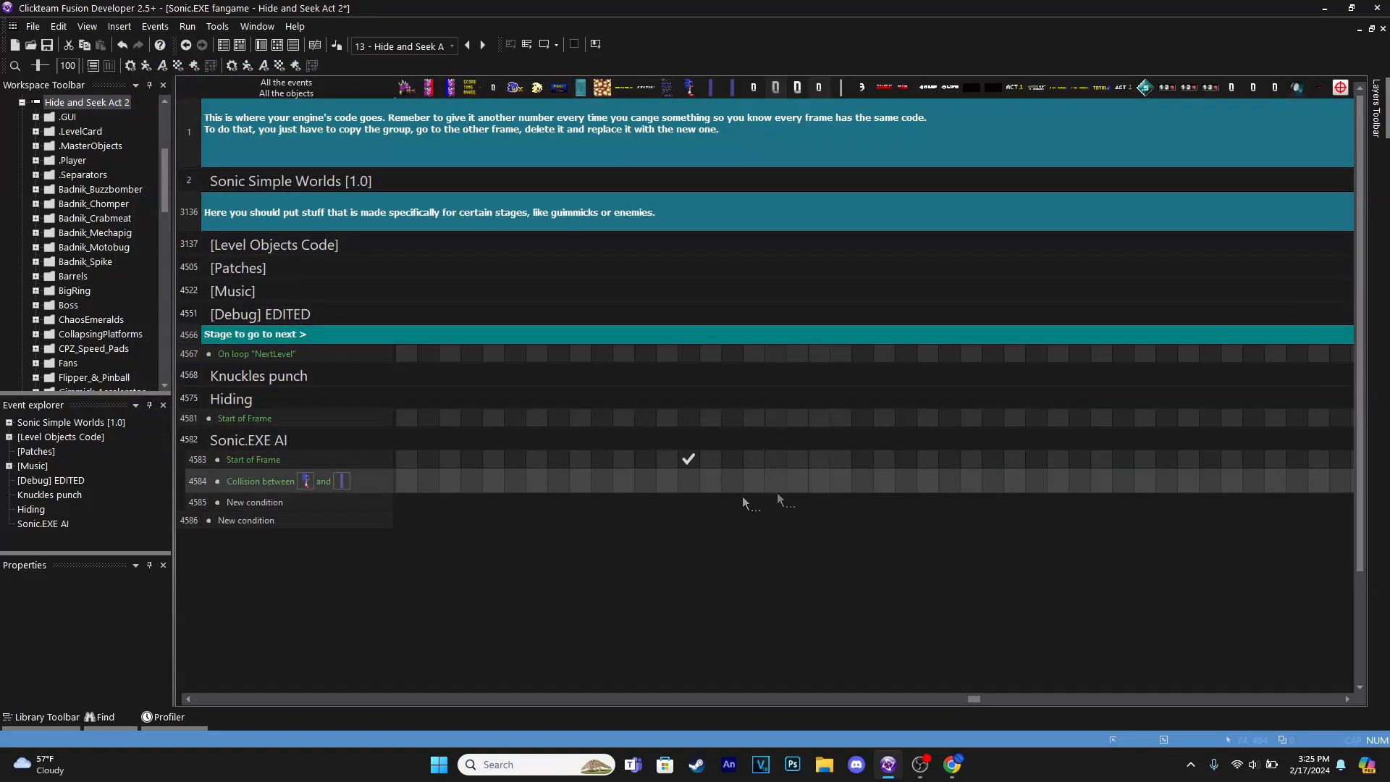
{"action": "left_click_drag", "start_coordinate": [691, 489], "coordinate": [689, 484]}
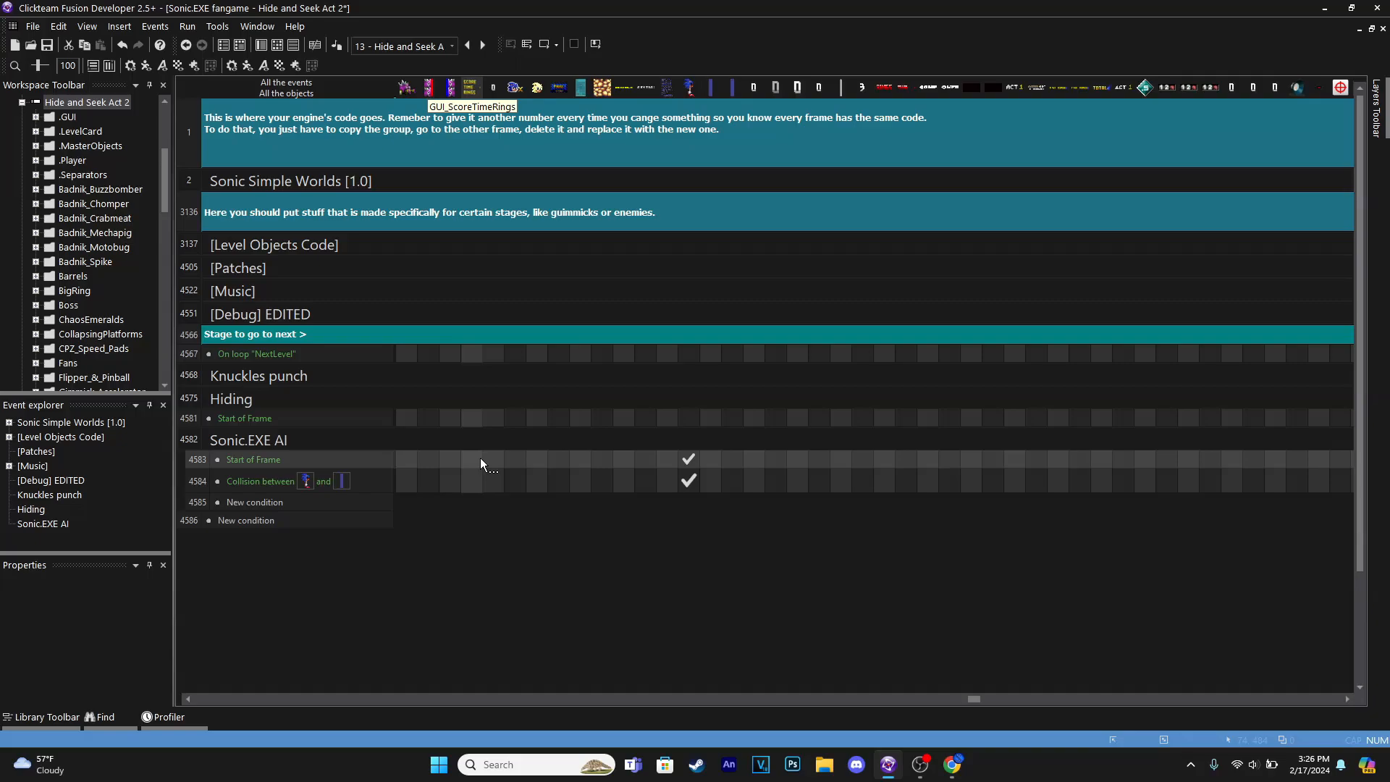
Try a second condition on the Barrier_L collision event that Sonic.EXE walk faces direction 16, and delete that condition
{"action": "right_click", "coordinate": [269, 481]}
{"action": "left_click", "coordinate": [349, 526]}
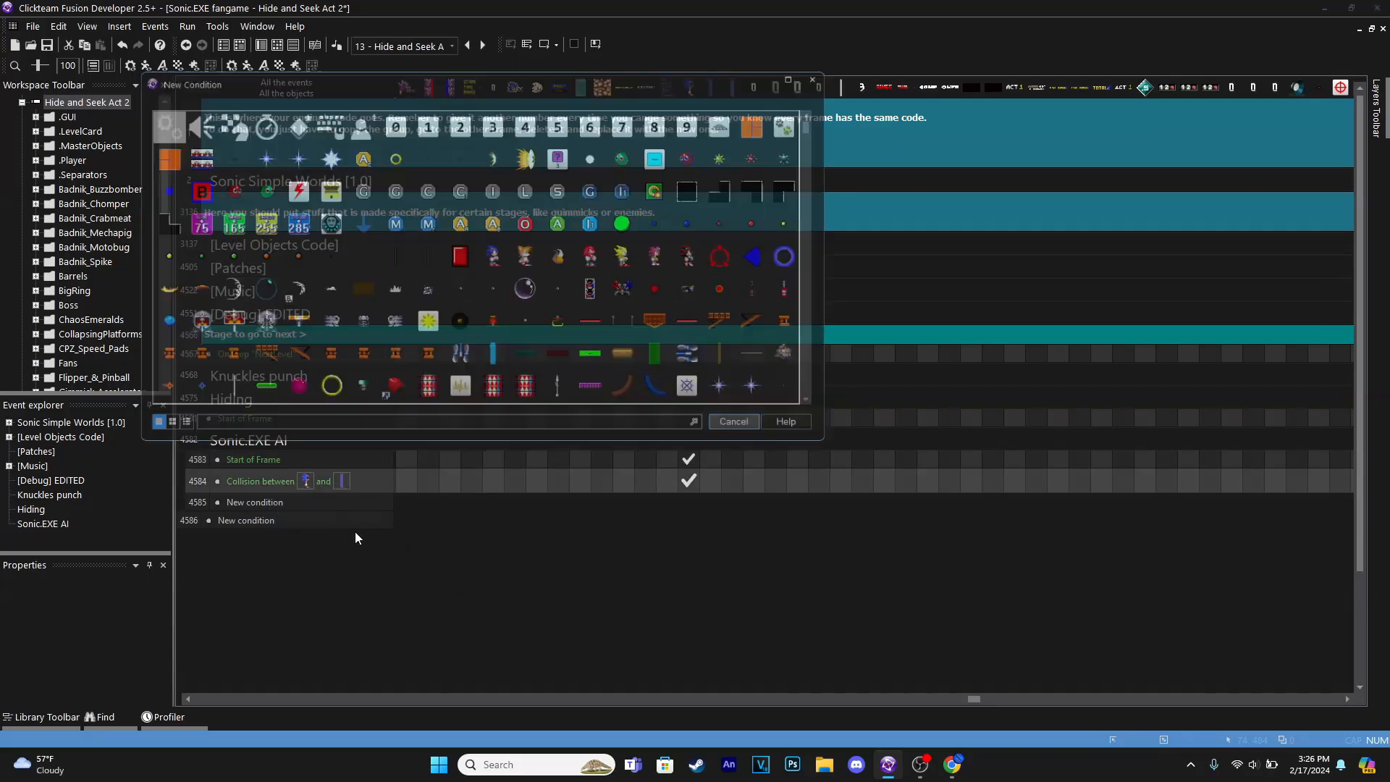
{"action": "scroll", "coordinate": [535, 285], "scroll_direction": "down", "scroll_amount": 2}
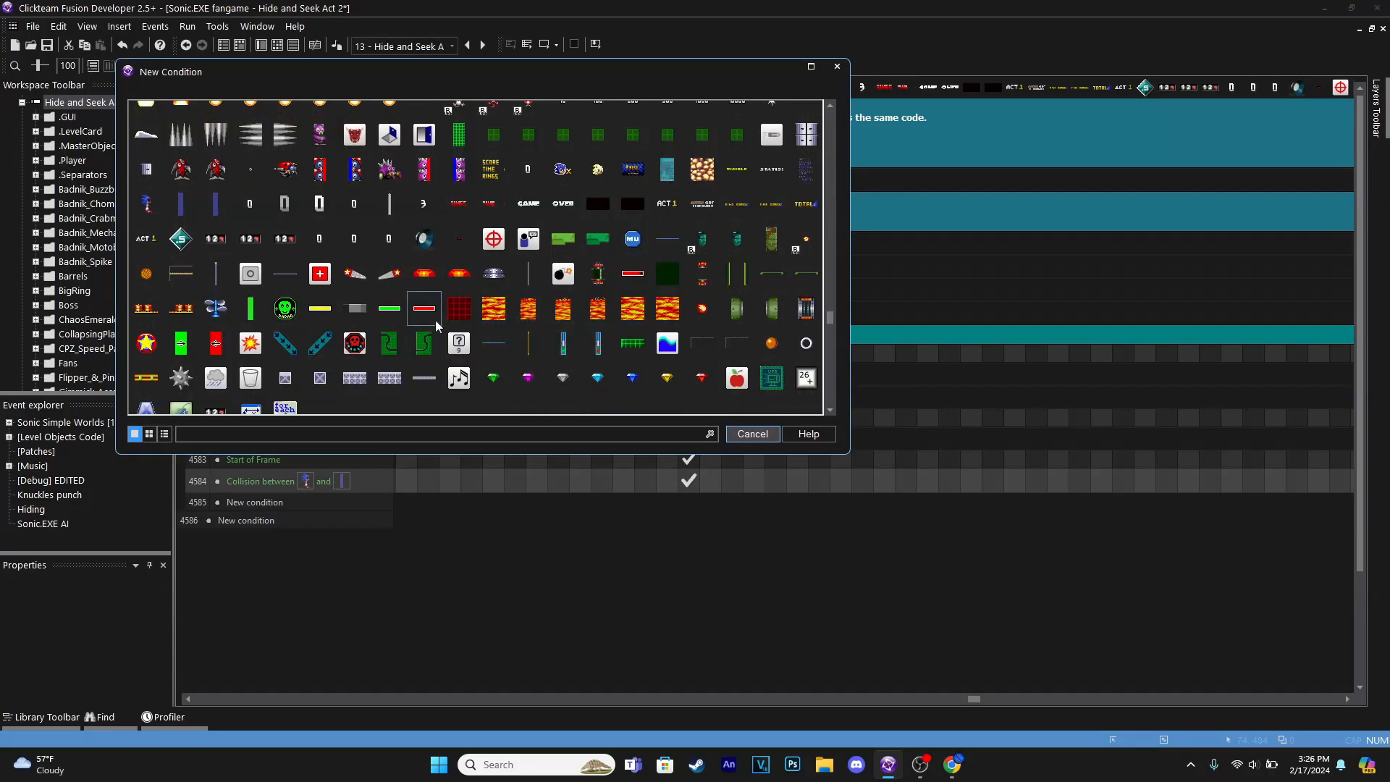
{"action": "left_click", "coordinate": [146, 203]}
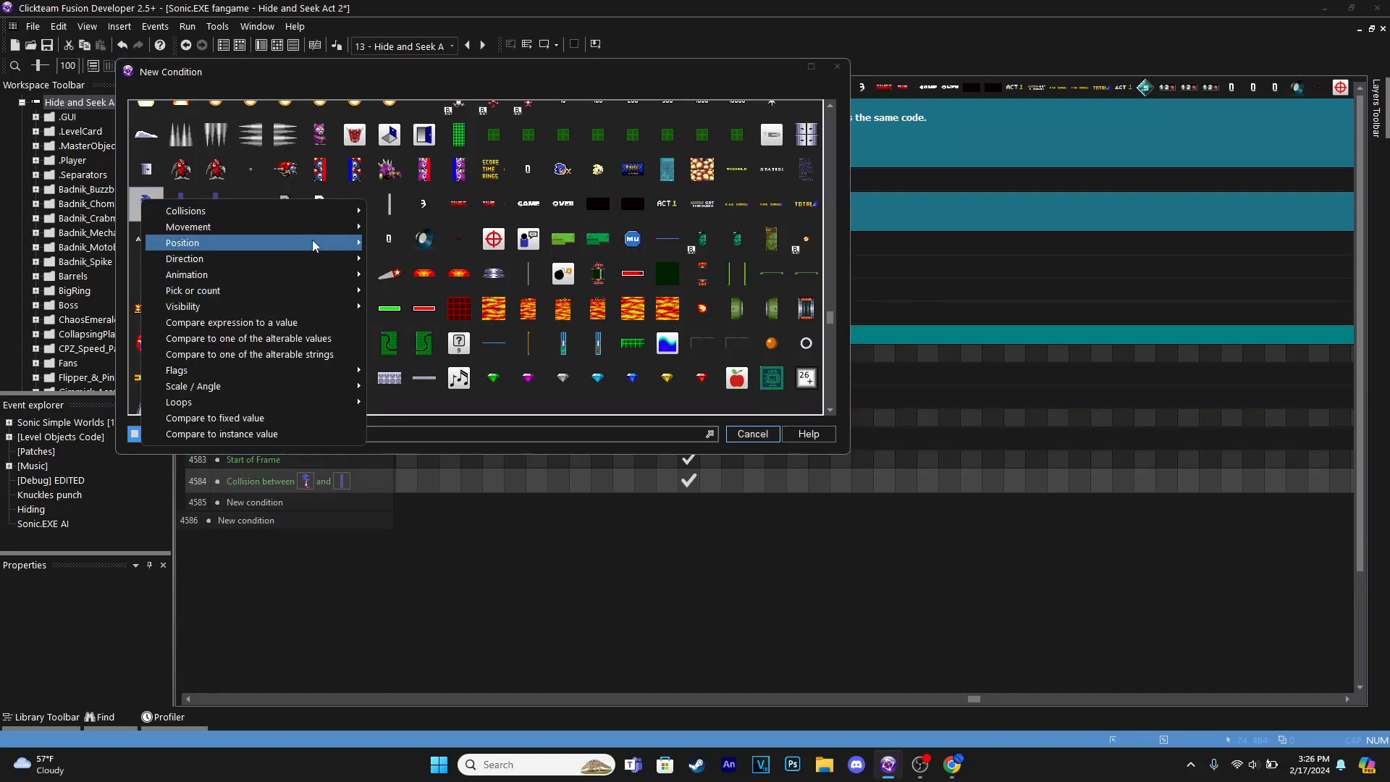
{"action": "mouse_move", "coordinate": [340, 259]}
{"action": "left_click", "coordinate": [430, 267]}
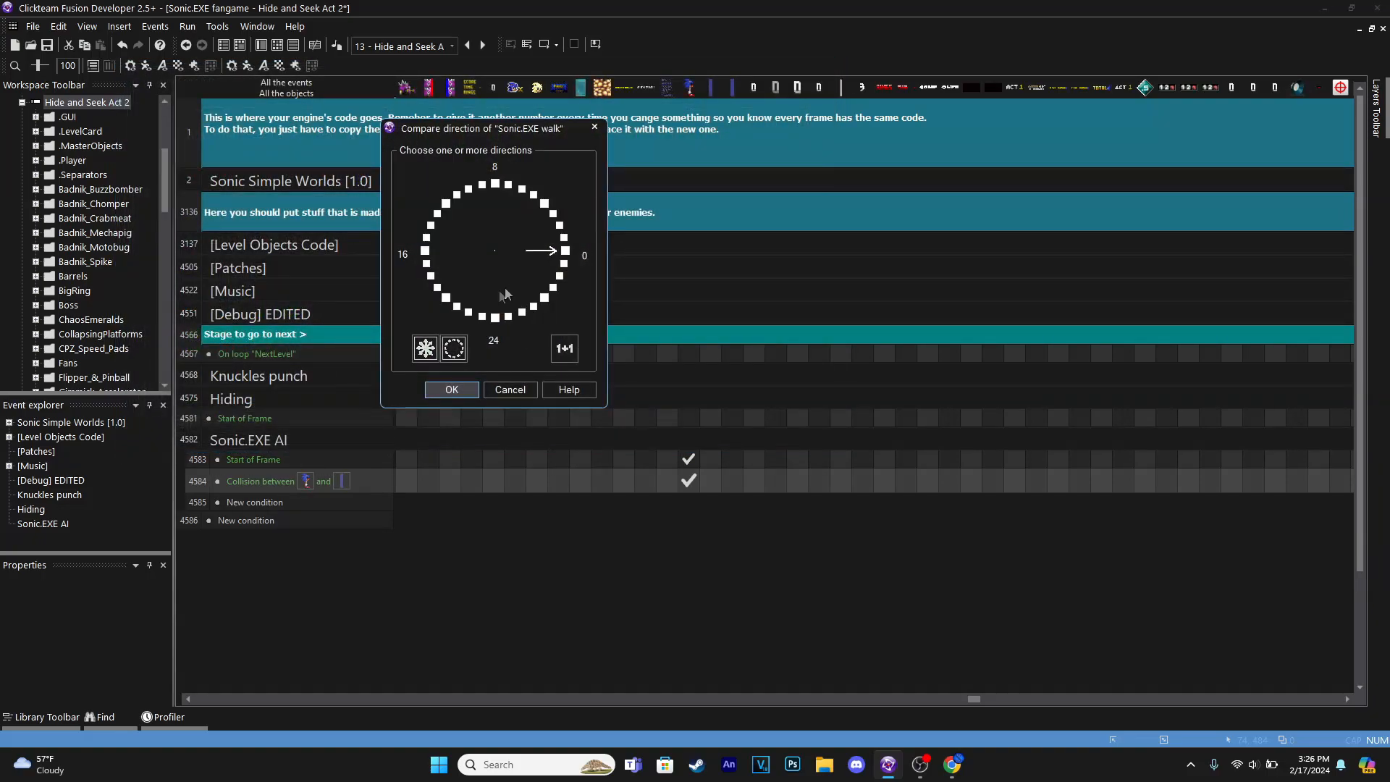
{"action": "left_click", "coordinate": [425, 251]}
{"action": "left_click", "coordinate": [565, 256]}
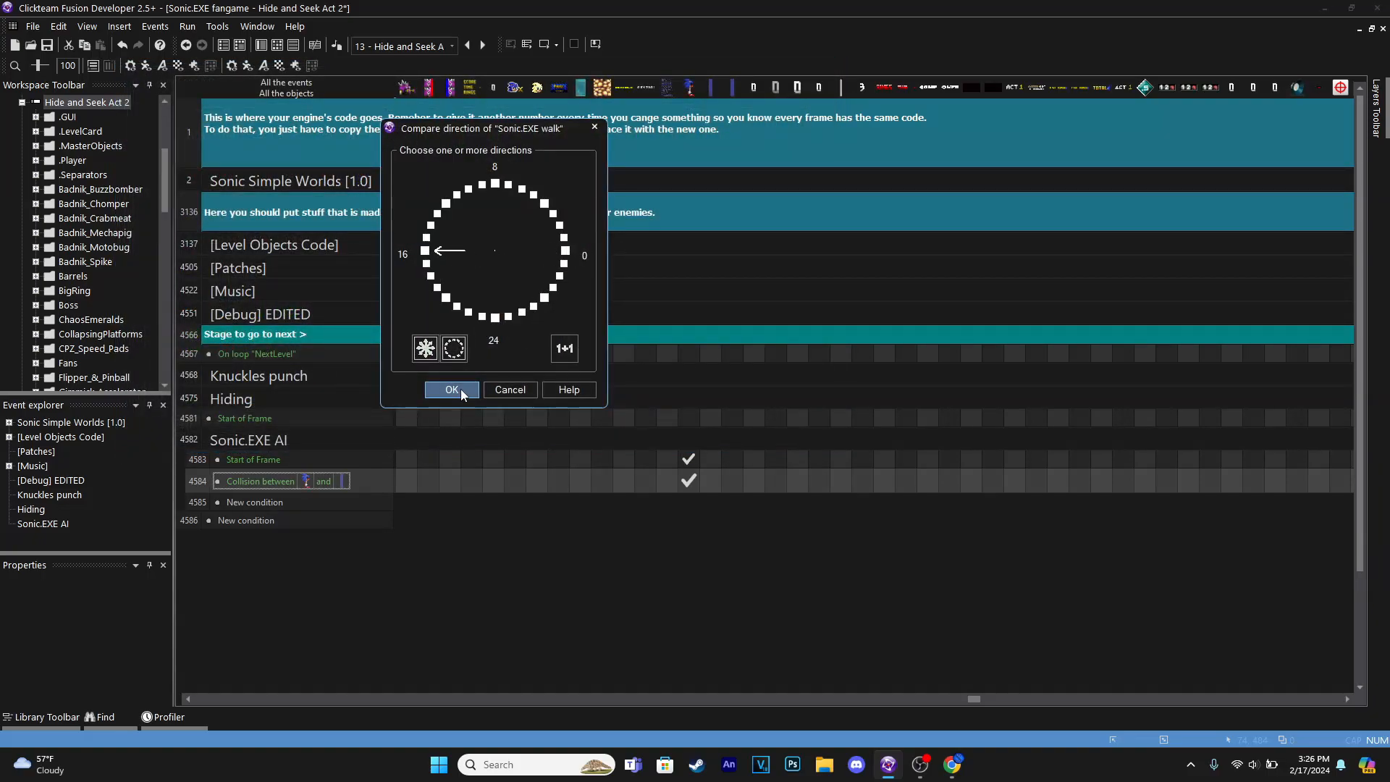
{"action": "left_click", "coordinate": [454, 389]}
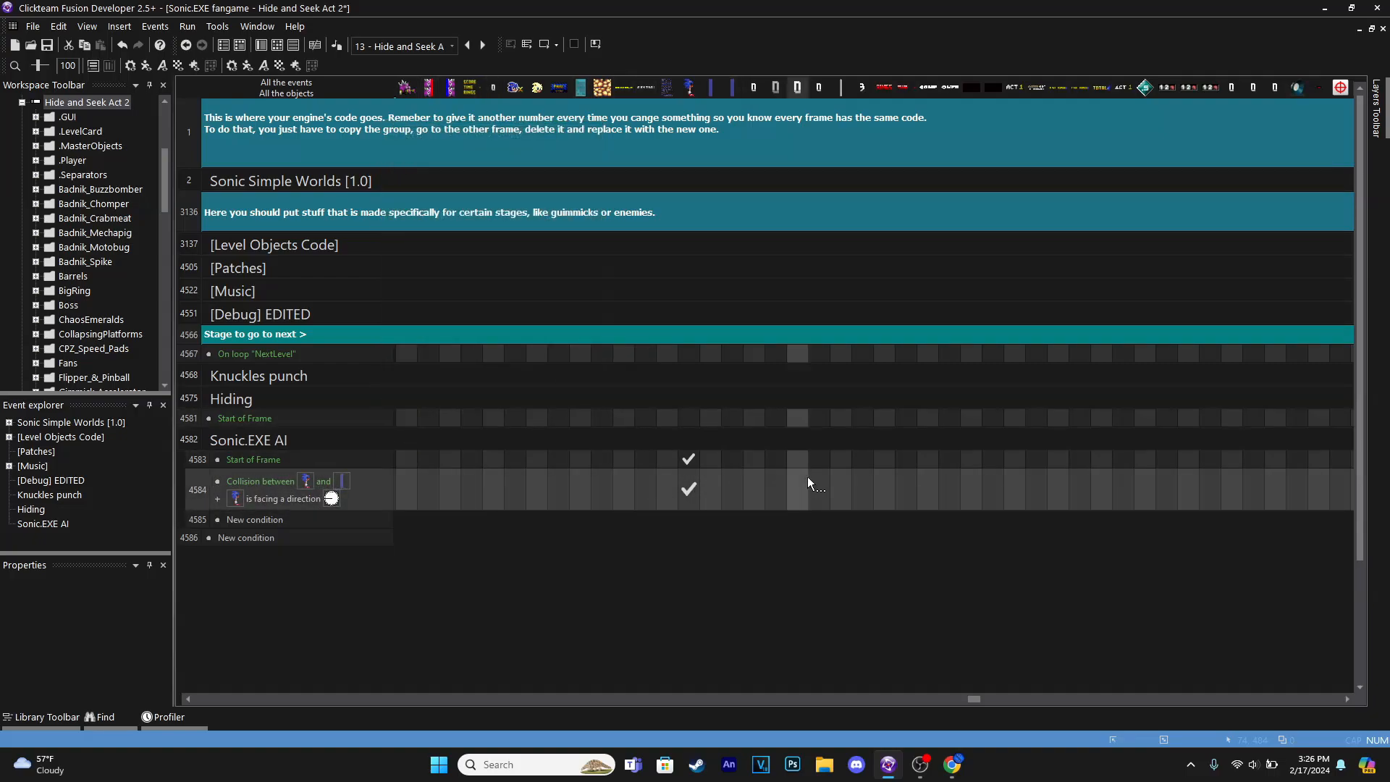
{"action": "left_click", "coordinate": [307, 501]}
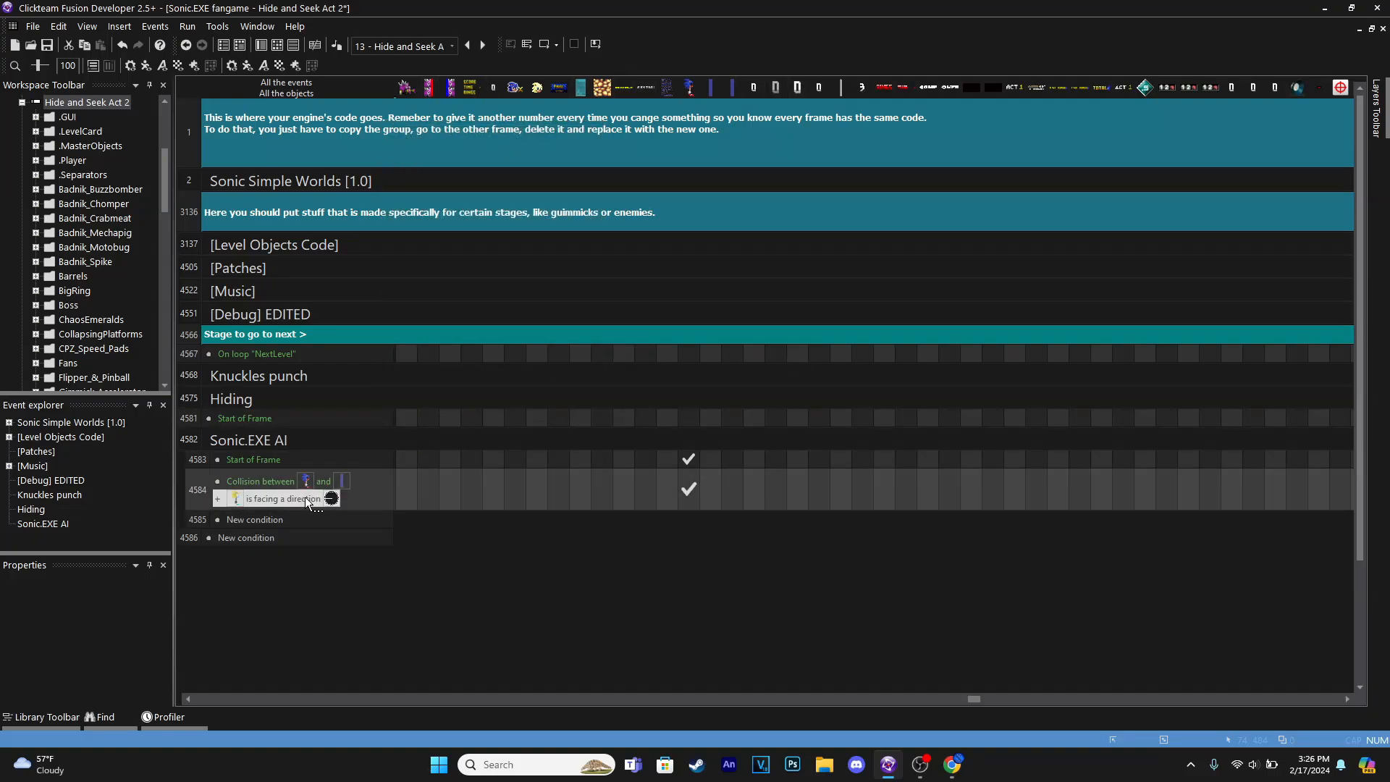
{"action": "key", "text": "Delete"}
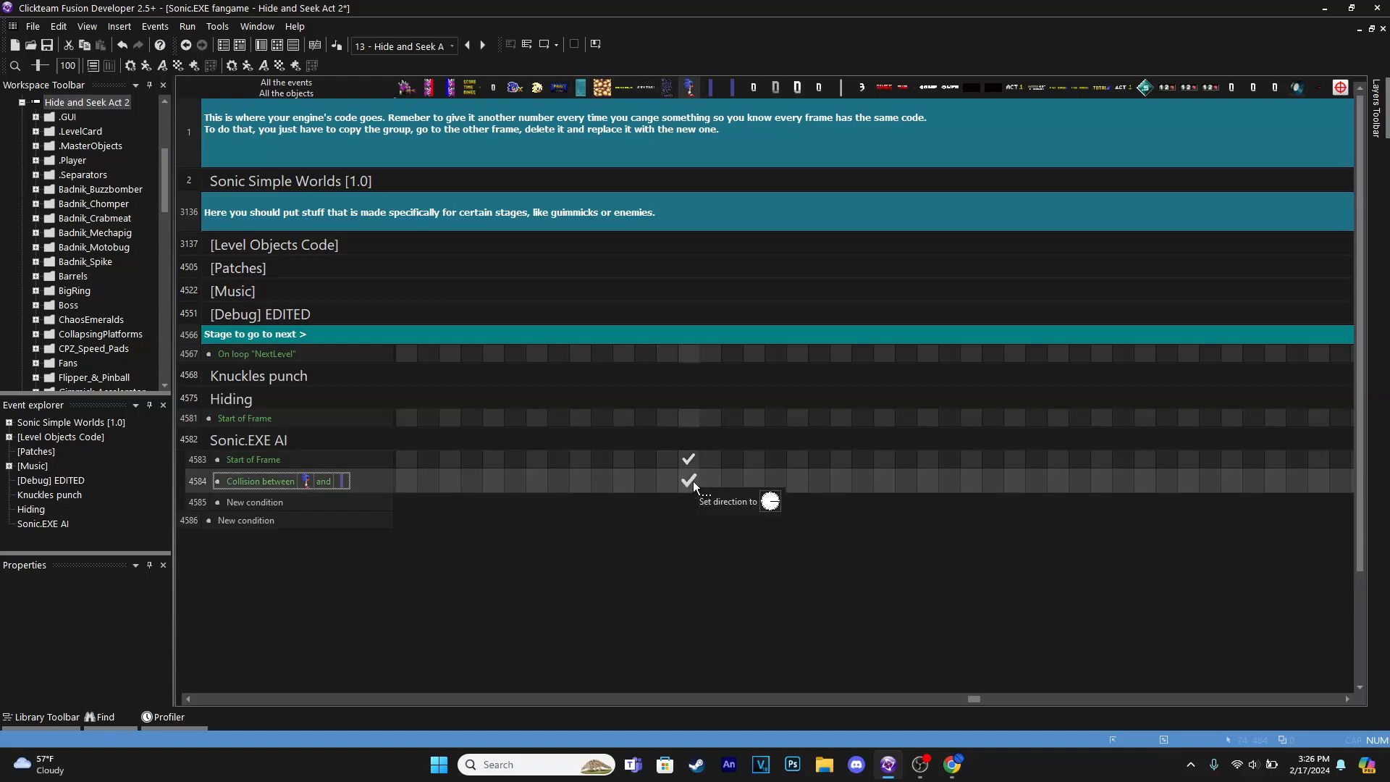
Duplicate the Sonic.EXE walk and Barrier_L collision event, and make Sonic.EXE Barrier_R the second object in the copy
{"action": "left_click", "coordinate": [205, 482]}
{"action": "key", "text": "ctrl+c"}
{"action": "key", "text": "ctrl+v"}
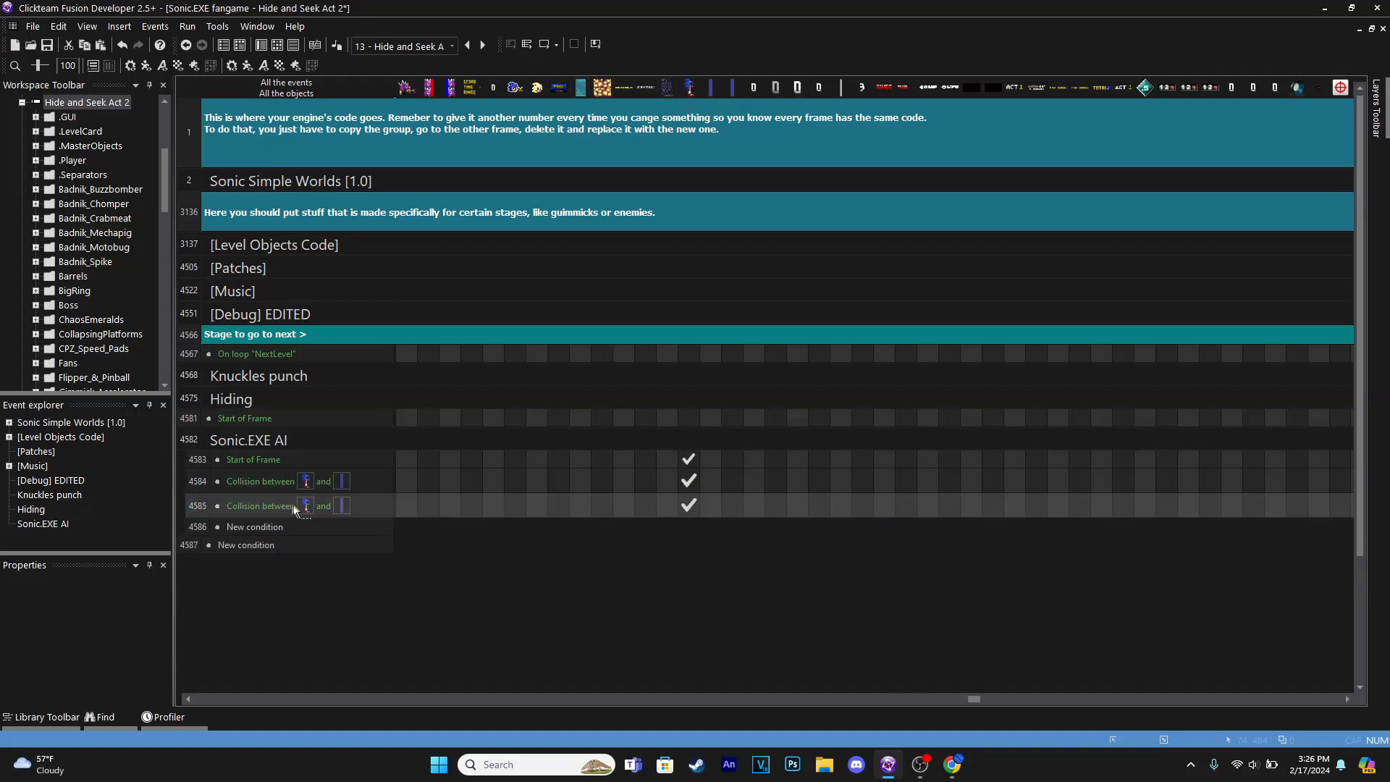
{"action": "double_click", "coordinate": [281, 505]}
{"action": "left_click", "coordinate": [561, 335]}
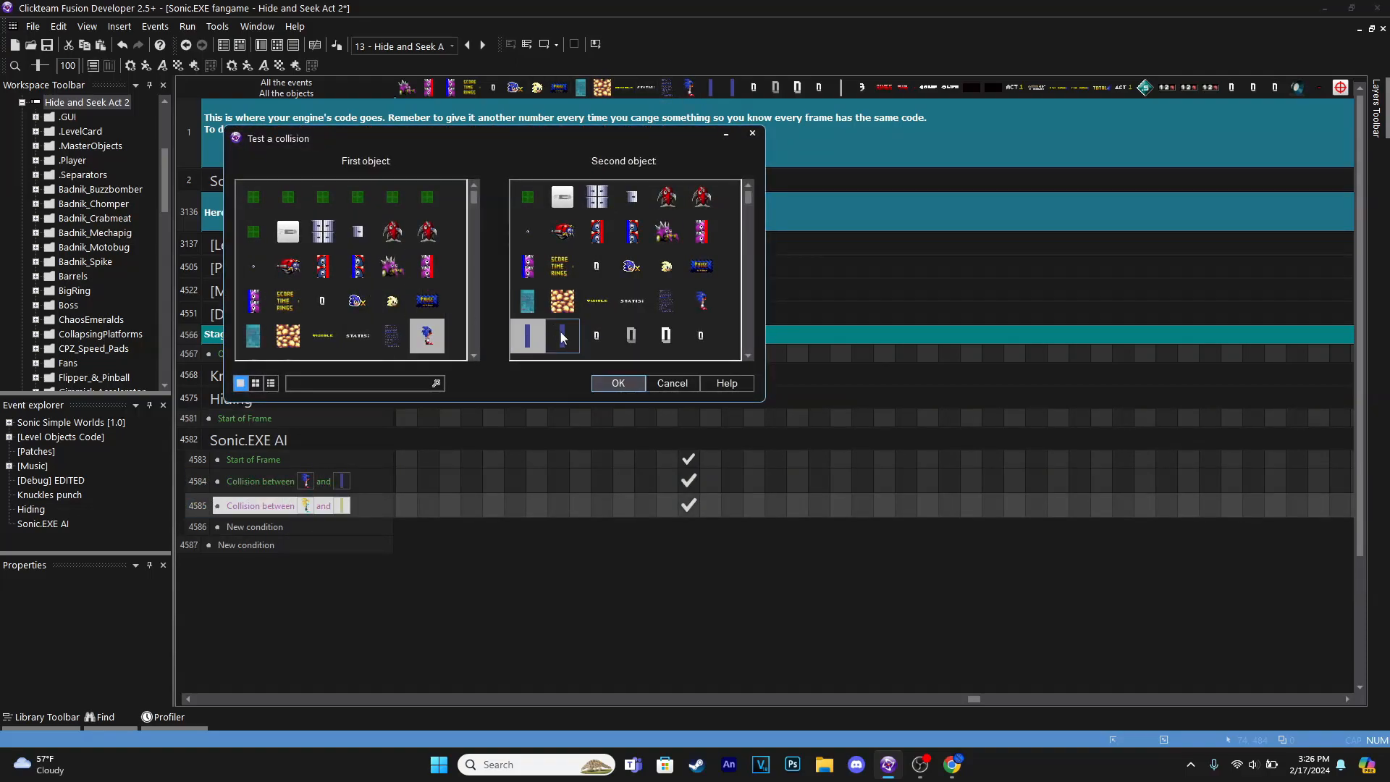
{"action": "left_click", "coordinate": [618, 384]}
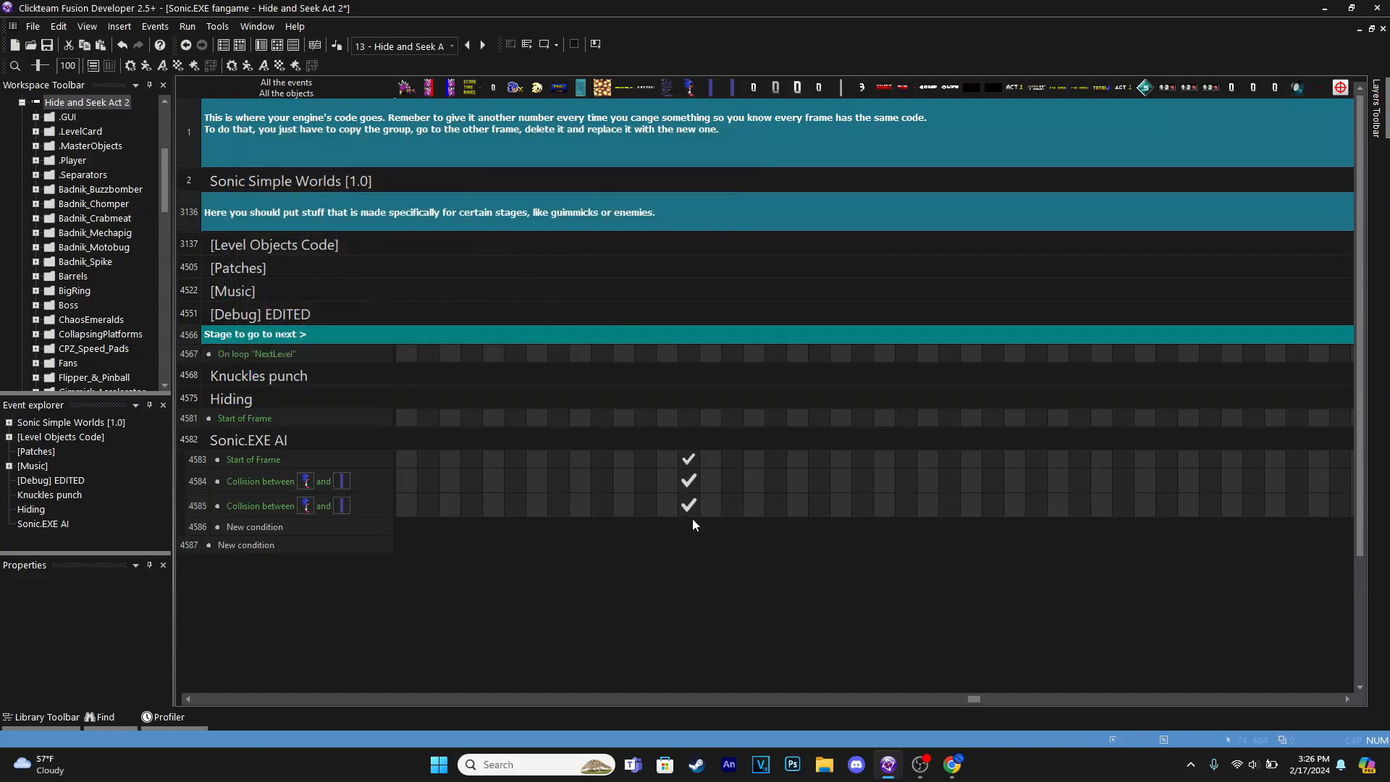
Change the direction action of the Barrier_R collision event to direction 16 only
{"action": "right_click", "coordinate": [689, 501]}
{"action": "left_click", "coordinate": [712, 468]}
{"action": "left_click", "coordinate": [425, 250]}
{"action": "left_click", "coordinate": [565, 251]}
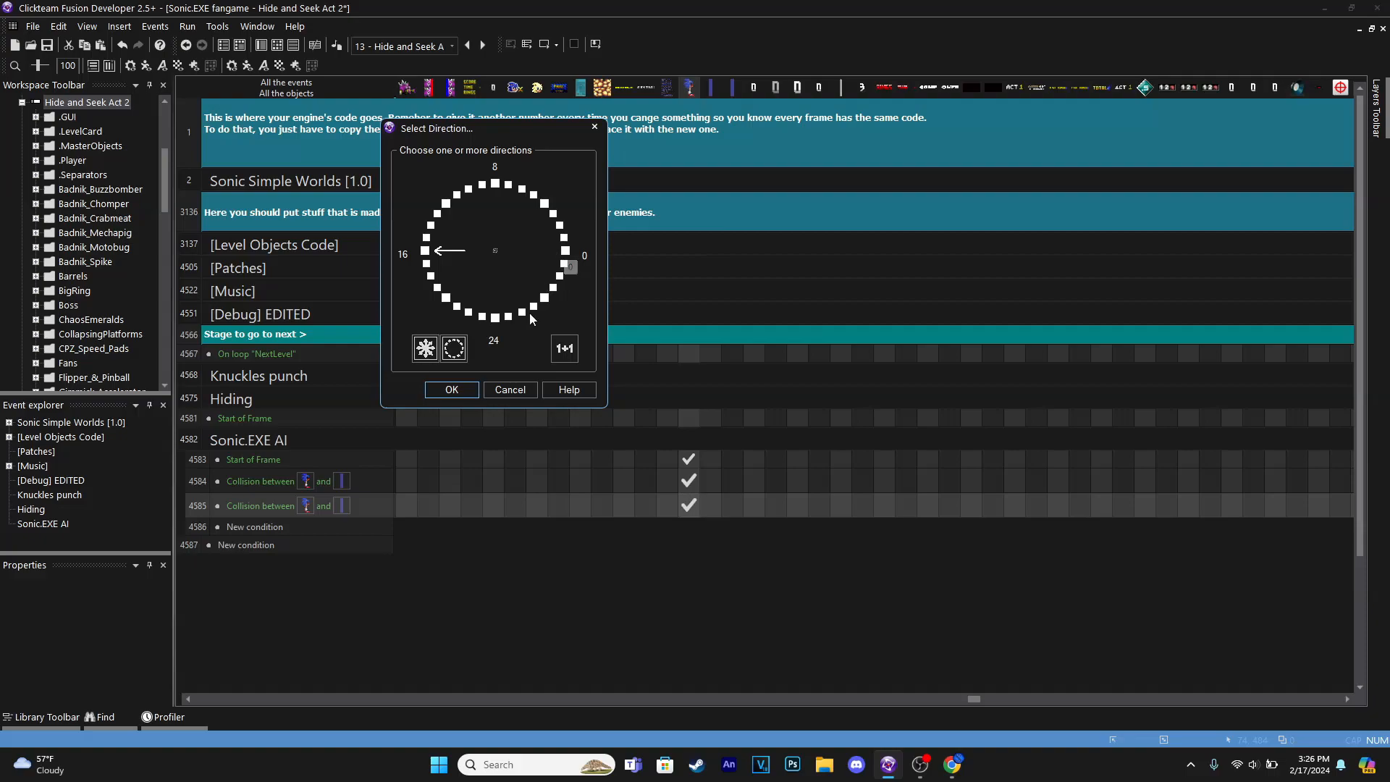
{"action": "left_click", "coordinate": [451, 389]}
Test-run the frame, following Sonic.EXE between both barriers with Tails to check the turning, and return to the frame layout
{"action": "key", "text": "F7"}
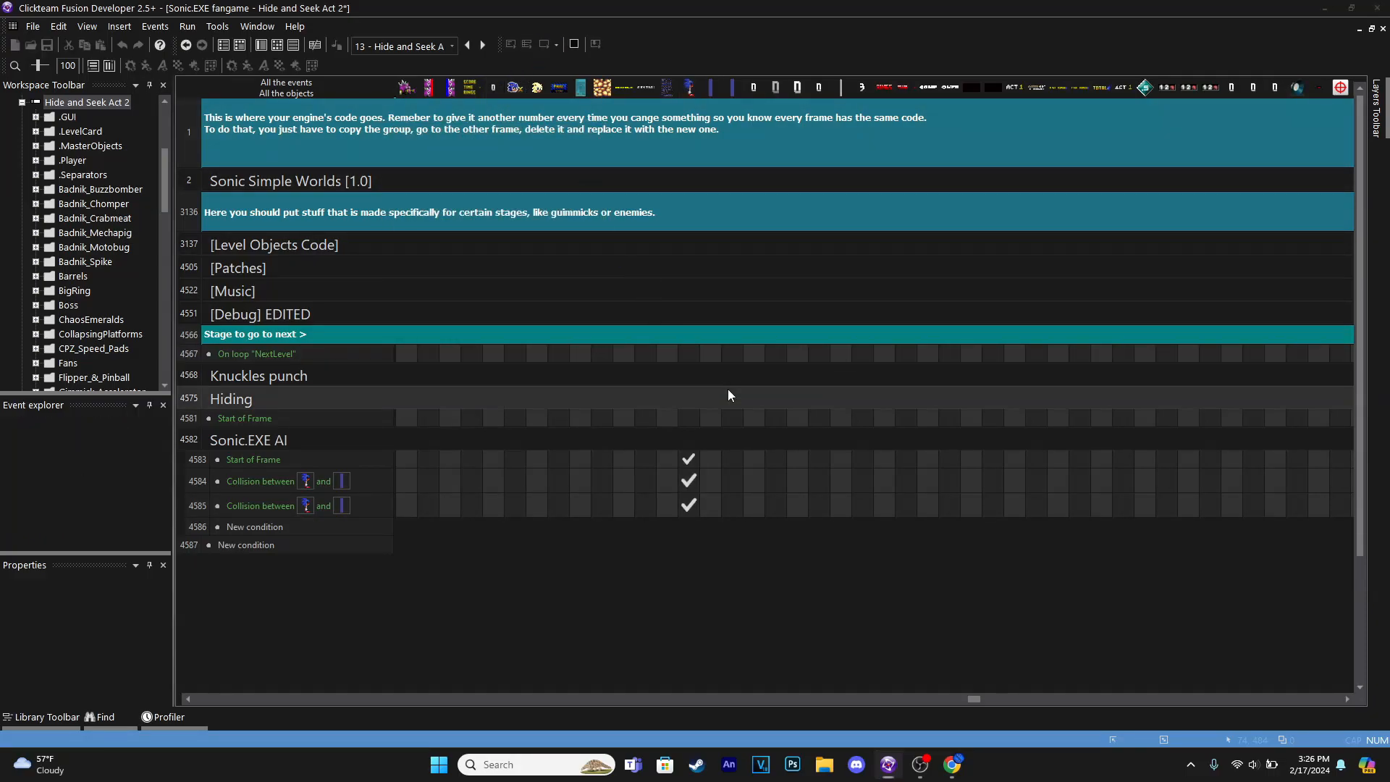
{"action": "key", "text": "Right"}
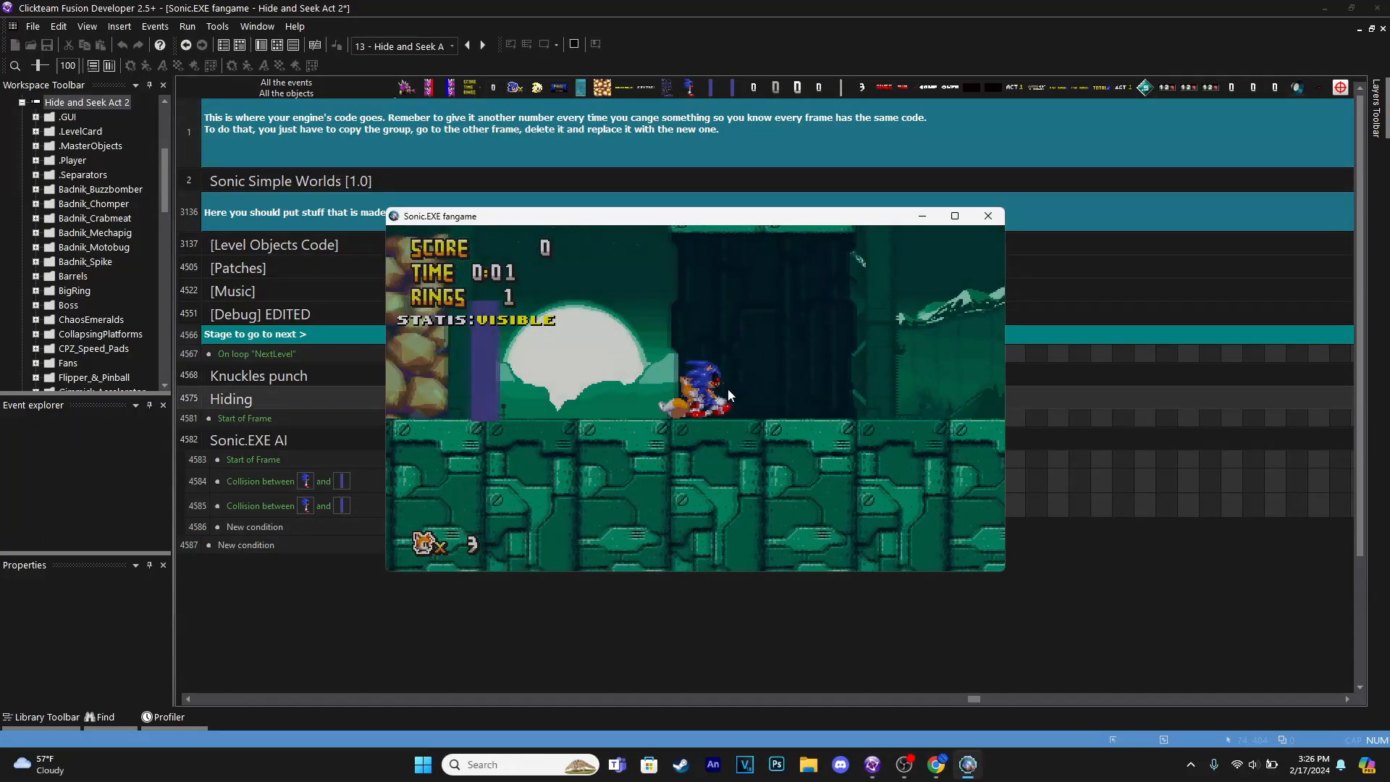
{"action": "key", "text": "Right"}
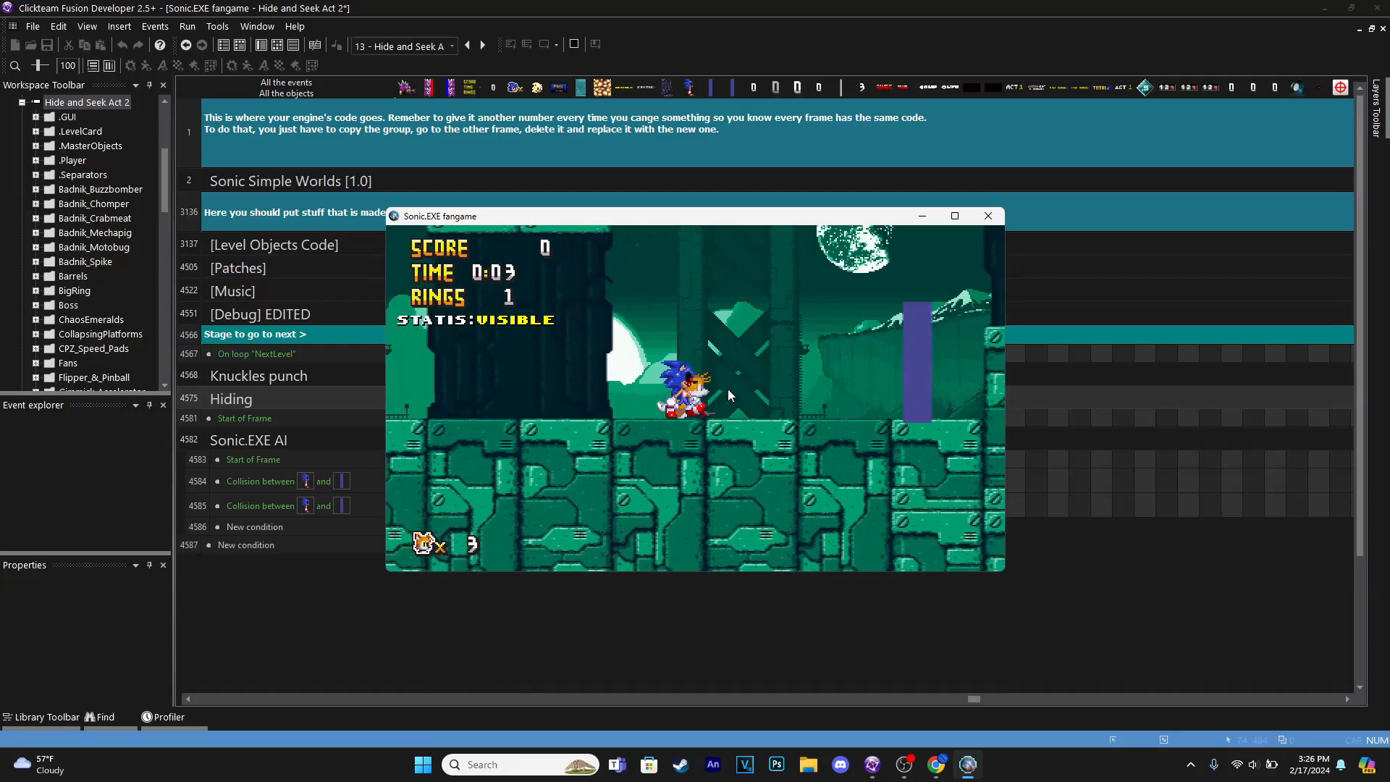
{"action": "key", "text": "Right"}
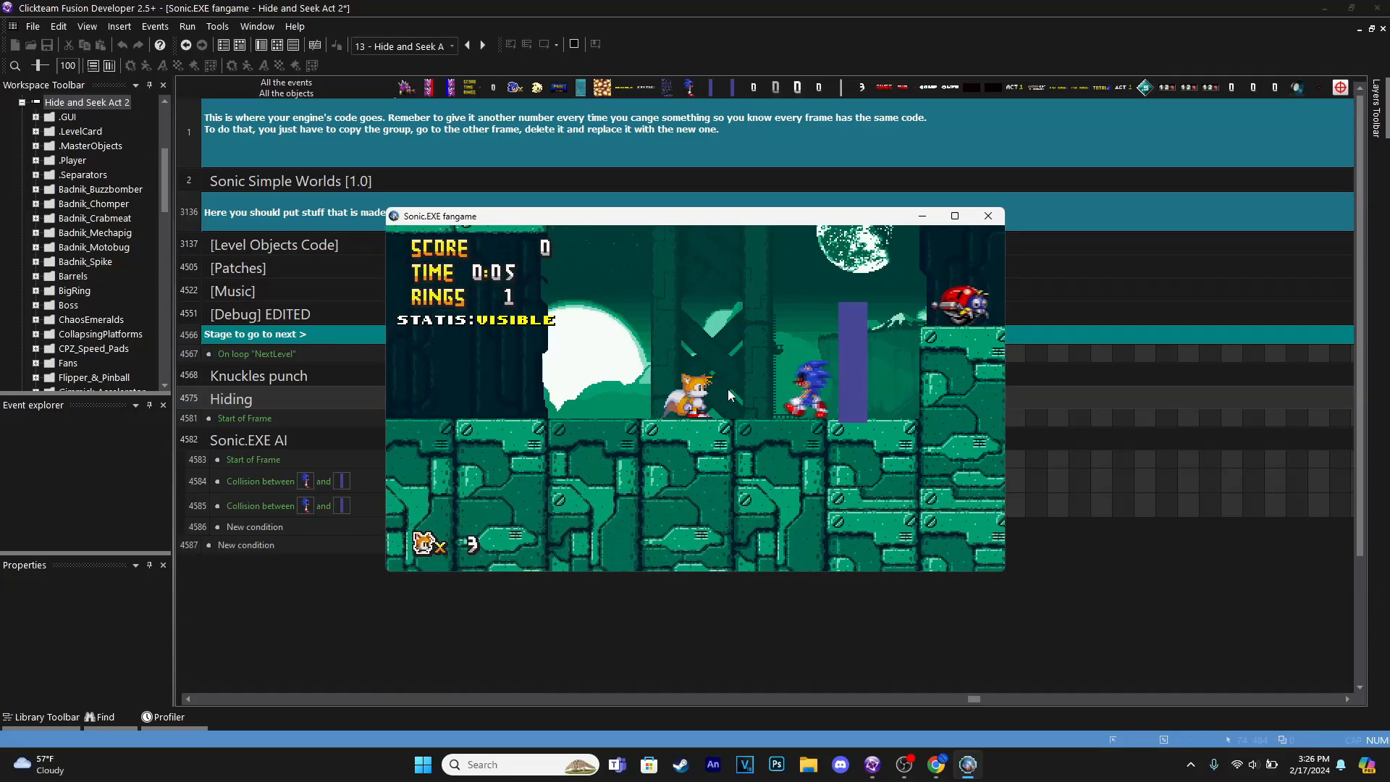
{"action": "key", "text": "Left"}
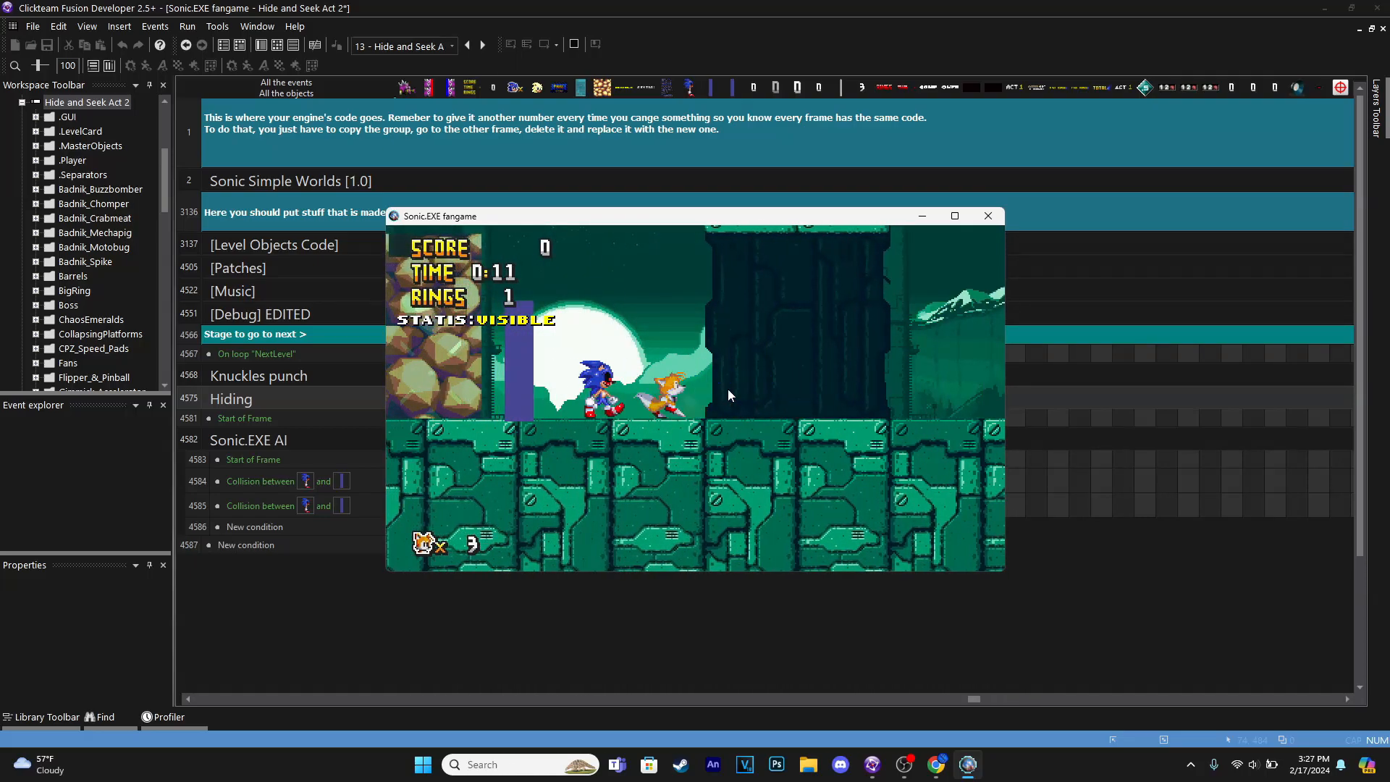
{"action": "key", "text": "Right"}
{"action": "key", "text": "Right"}
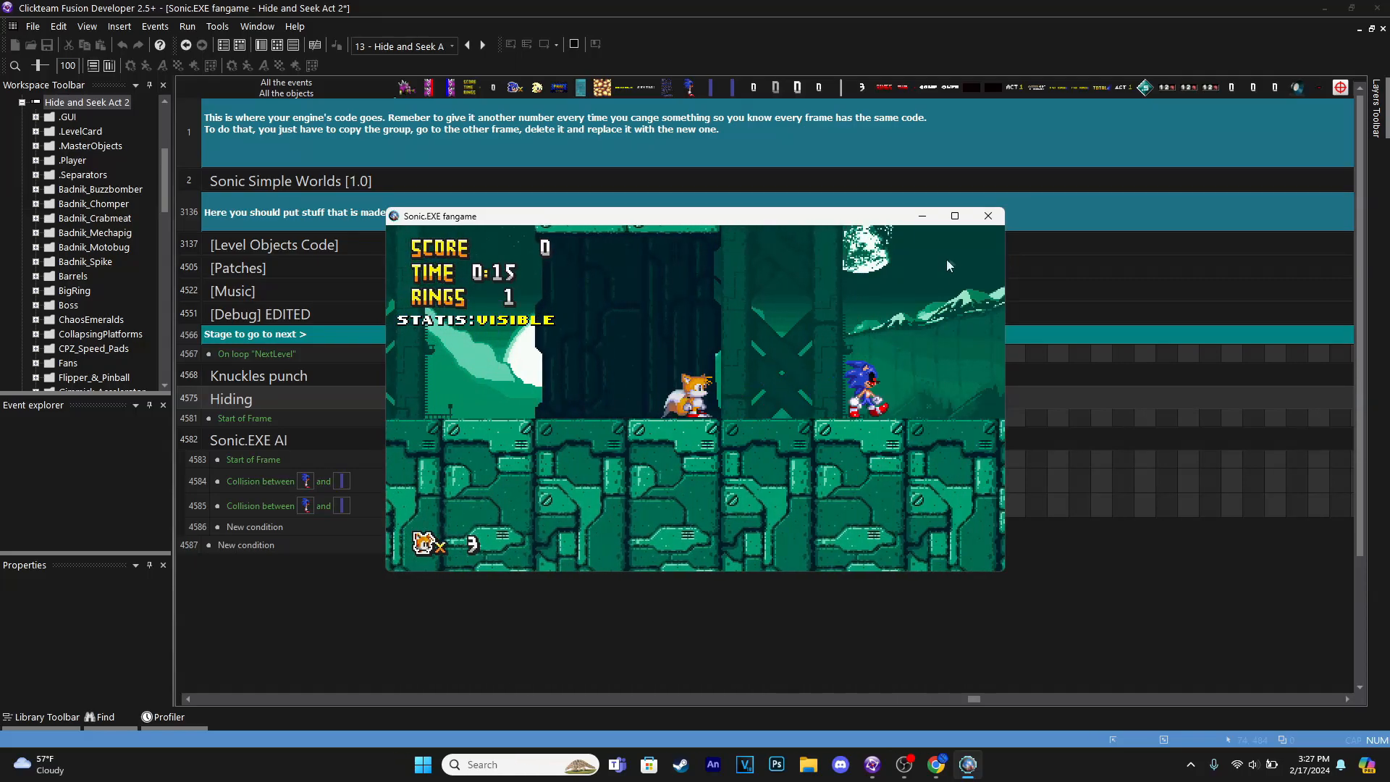
{"action": "left_click", "coordinate": [989, 215]}
{"action": "middle_click_drag", "start_coordinate": [387, 581], "coordinate": [423, 536]}
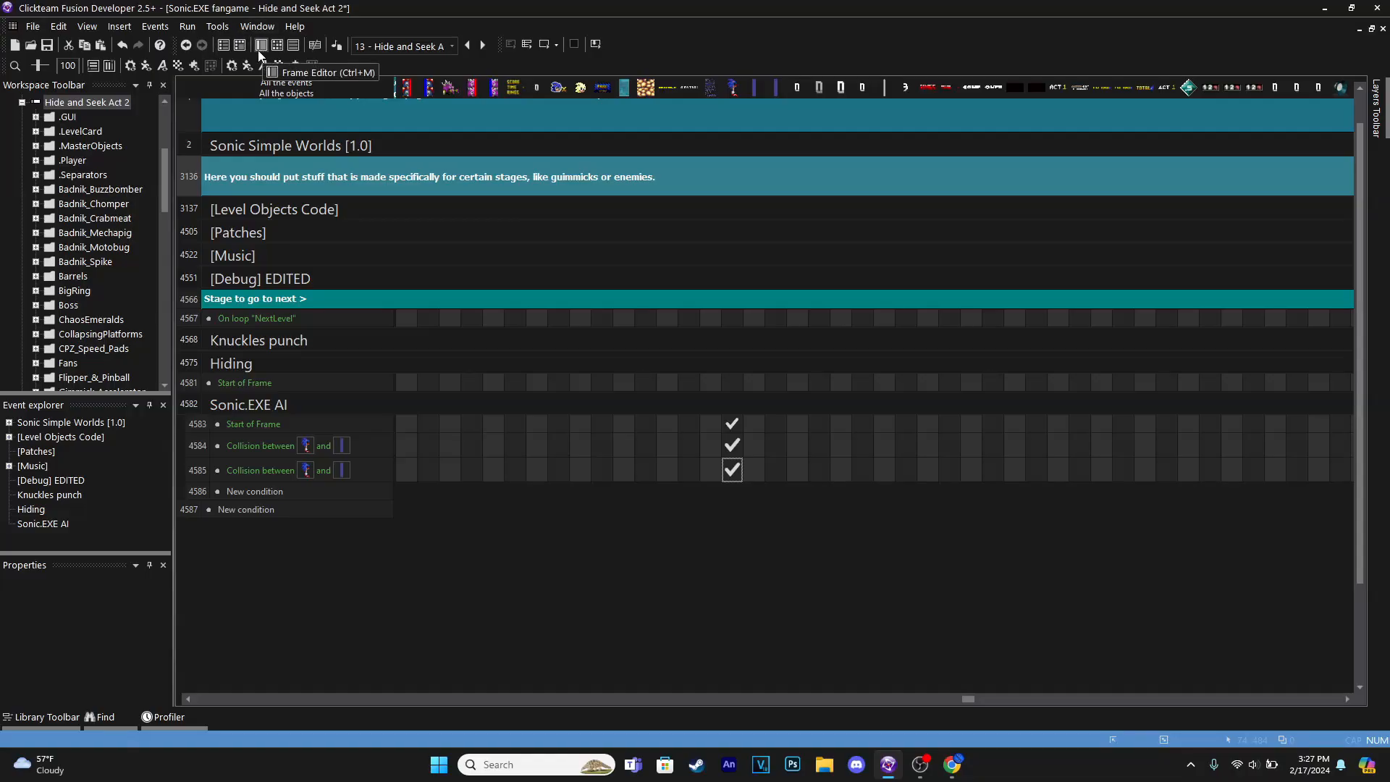
{"action": "left_click", "coordinate": [262, 44]}
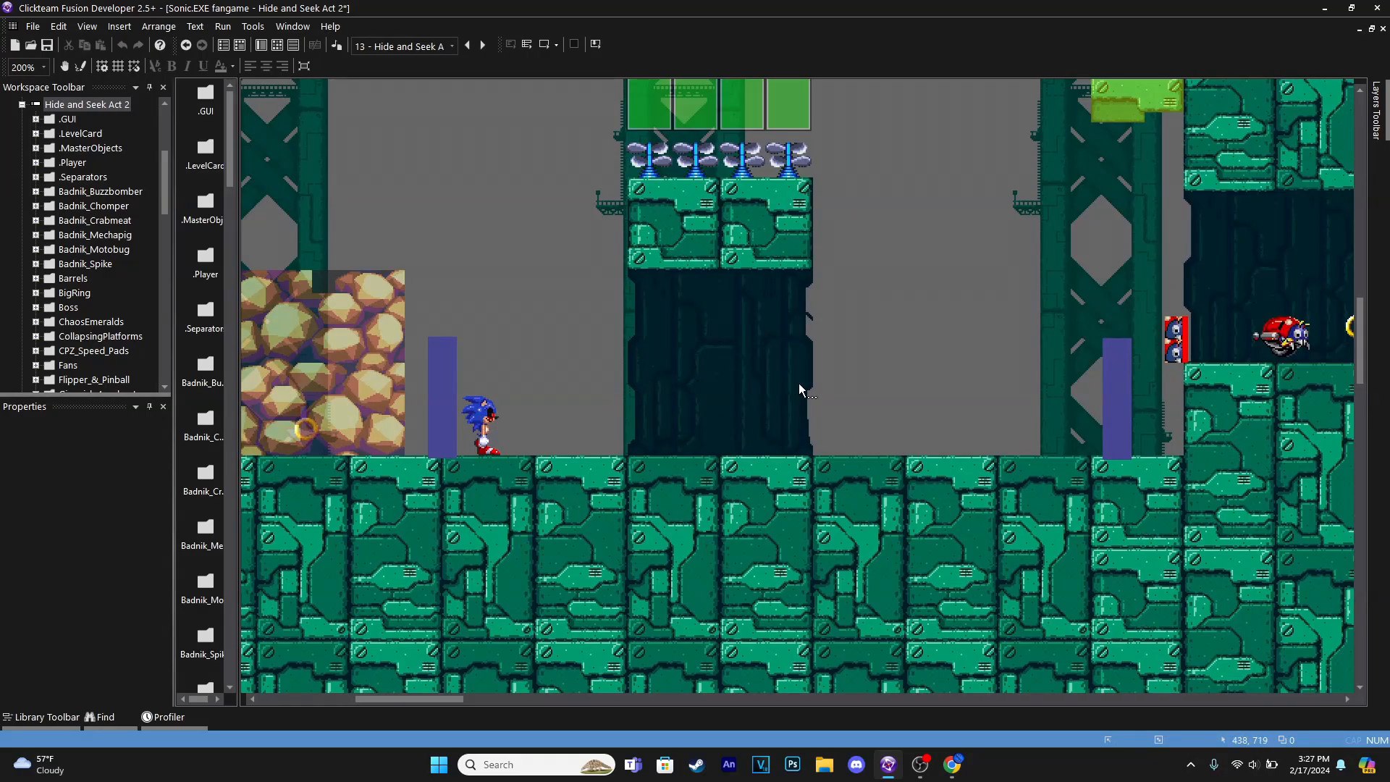
Copy the blue cone image from the Homing Target object's animation frame, leaving that object unmodified
{"action": "middle_click_drag", "start_coordinate": [409, 181], "coordinate": [431, 216]}
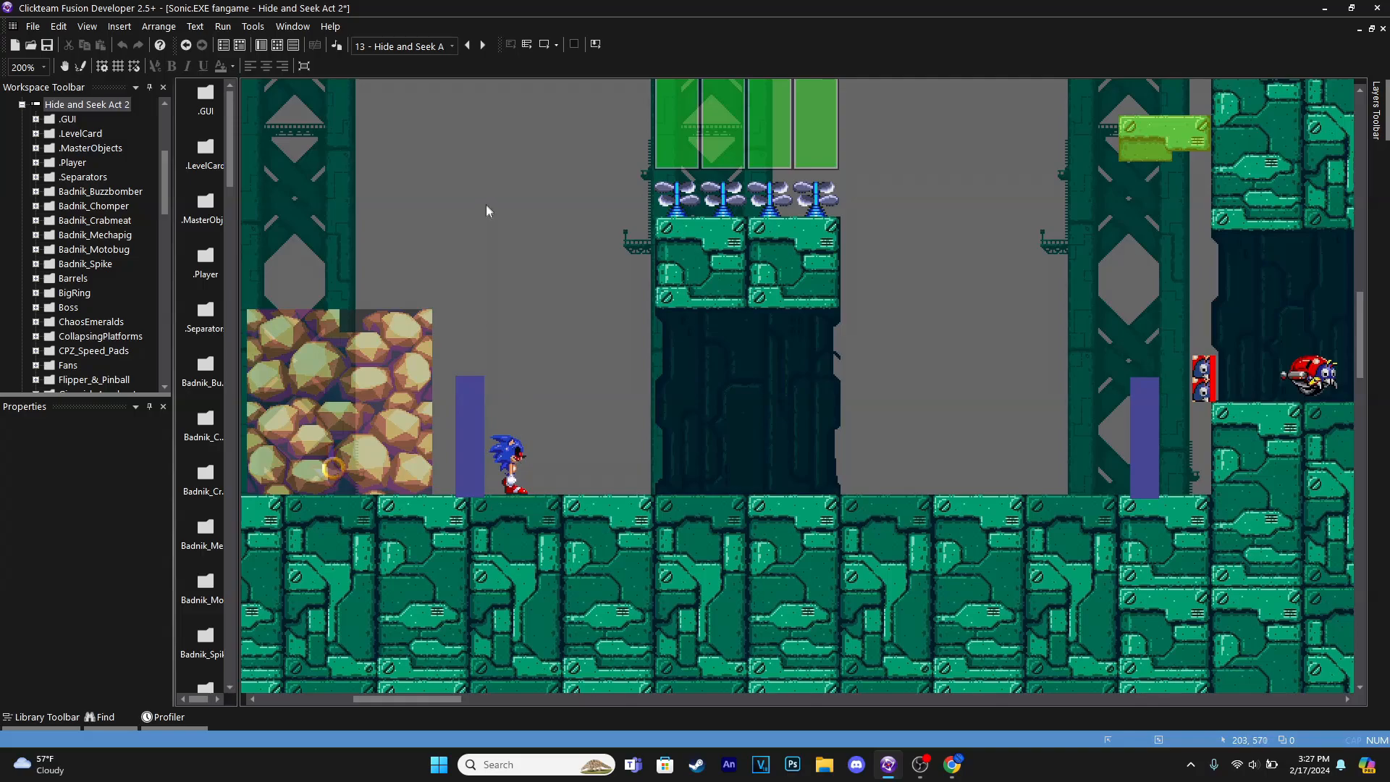
{"action": "left_click", "coordinate": [44, 67]}
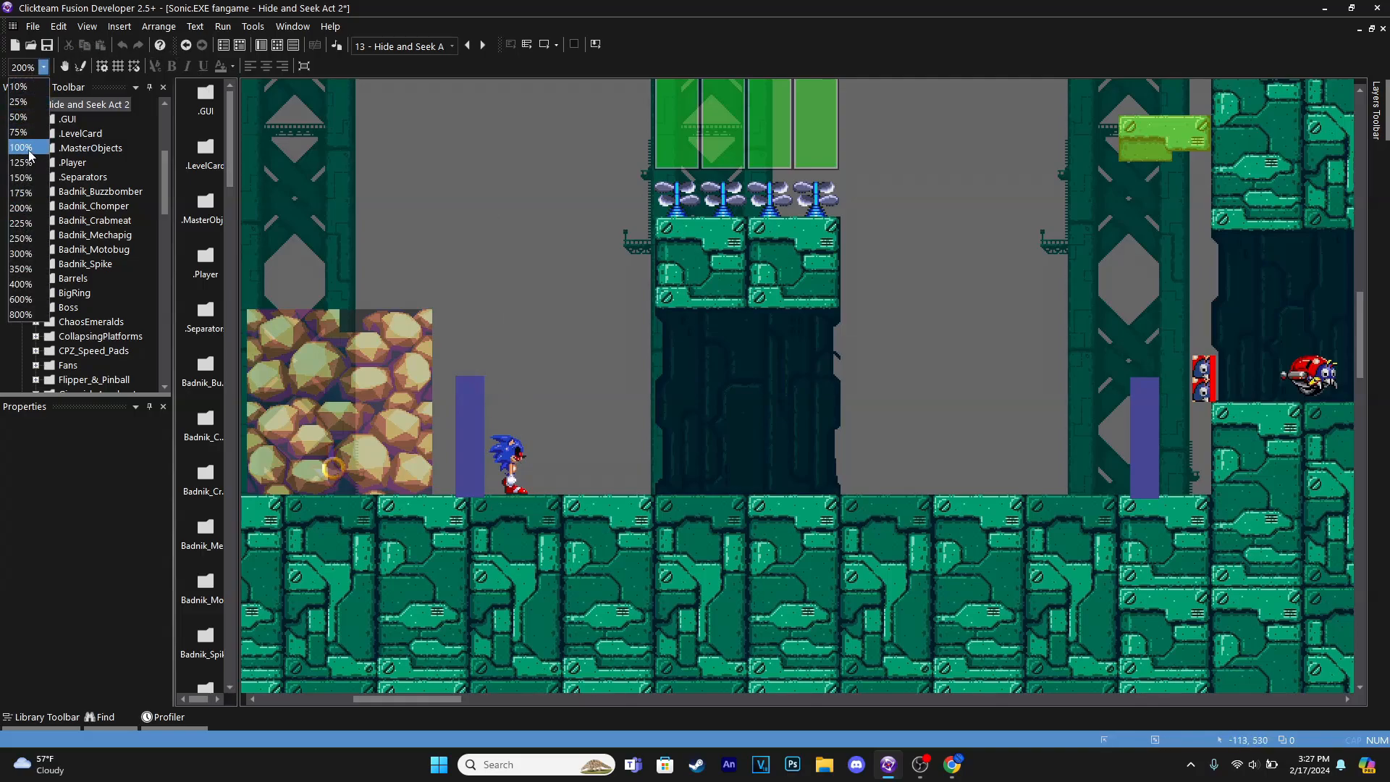
{"action": "left_click", "coordinate": [28, 159]}
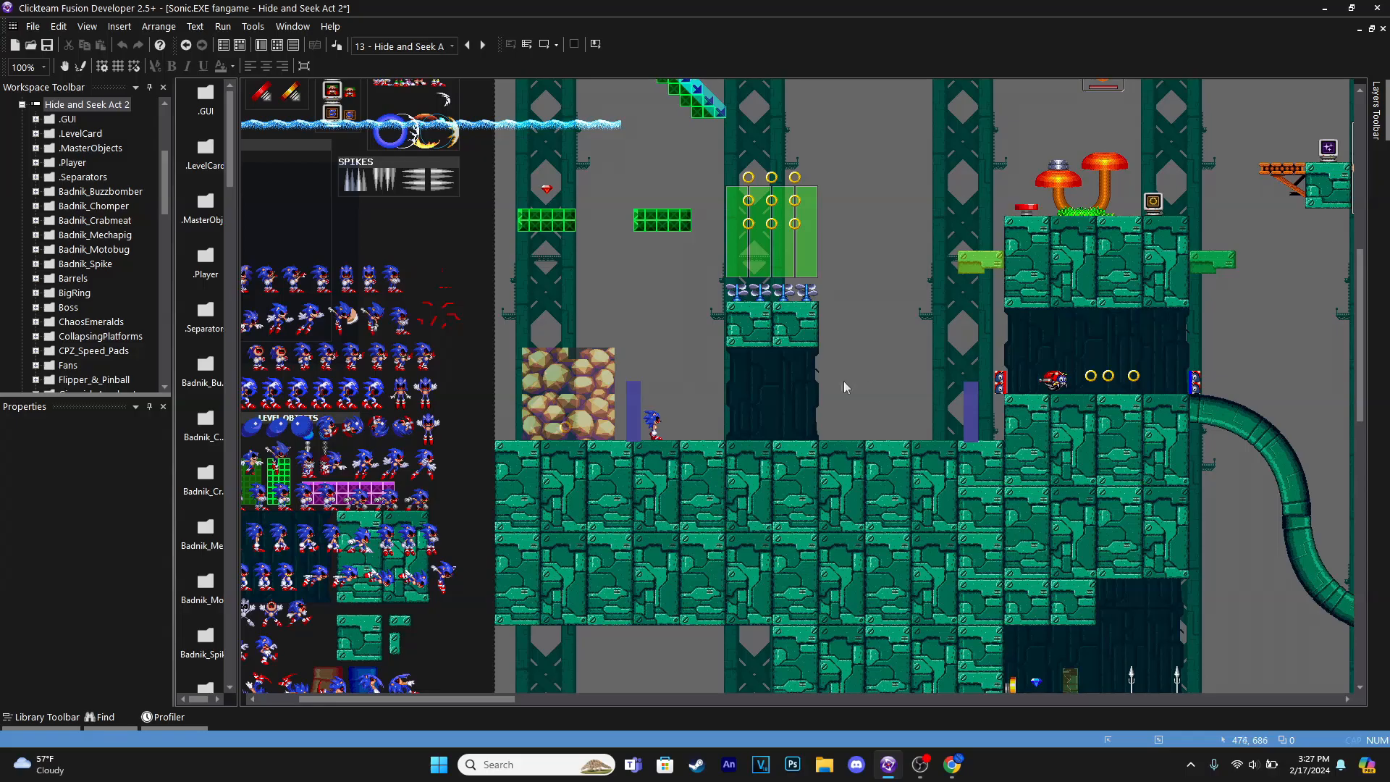
{"action": "middle_click_drag", "start_coordinate": [528, 150], "coordinate": [735, 634]}
{"action": "double_click", "coordinate": [615, 148]}
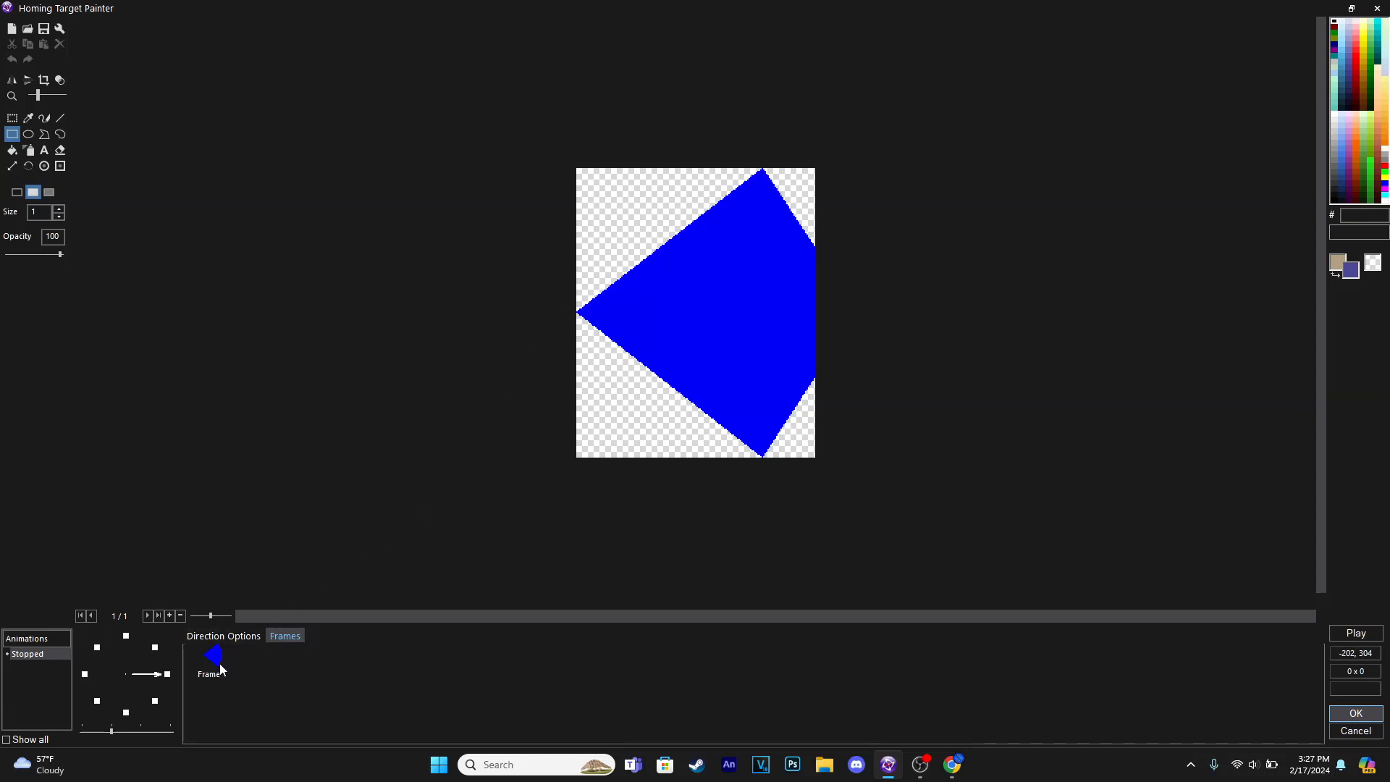
{"action": "left_click", "coordinate": [212, 659]}
{"action": "left_click", "coordinate": [12, 118]}
{"action": "left_click_drag", "start_coordinate": [512, 106], "coordinate": [1023, 584]}
{"action": "key", "text": "ctrl+c"}
{"action": "left_click", "coordinate": [1077, 502]}
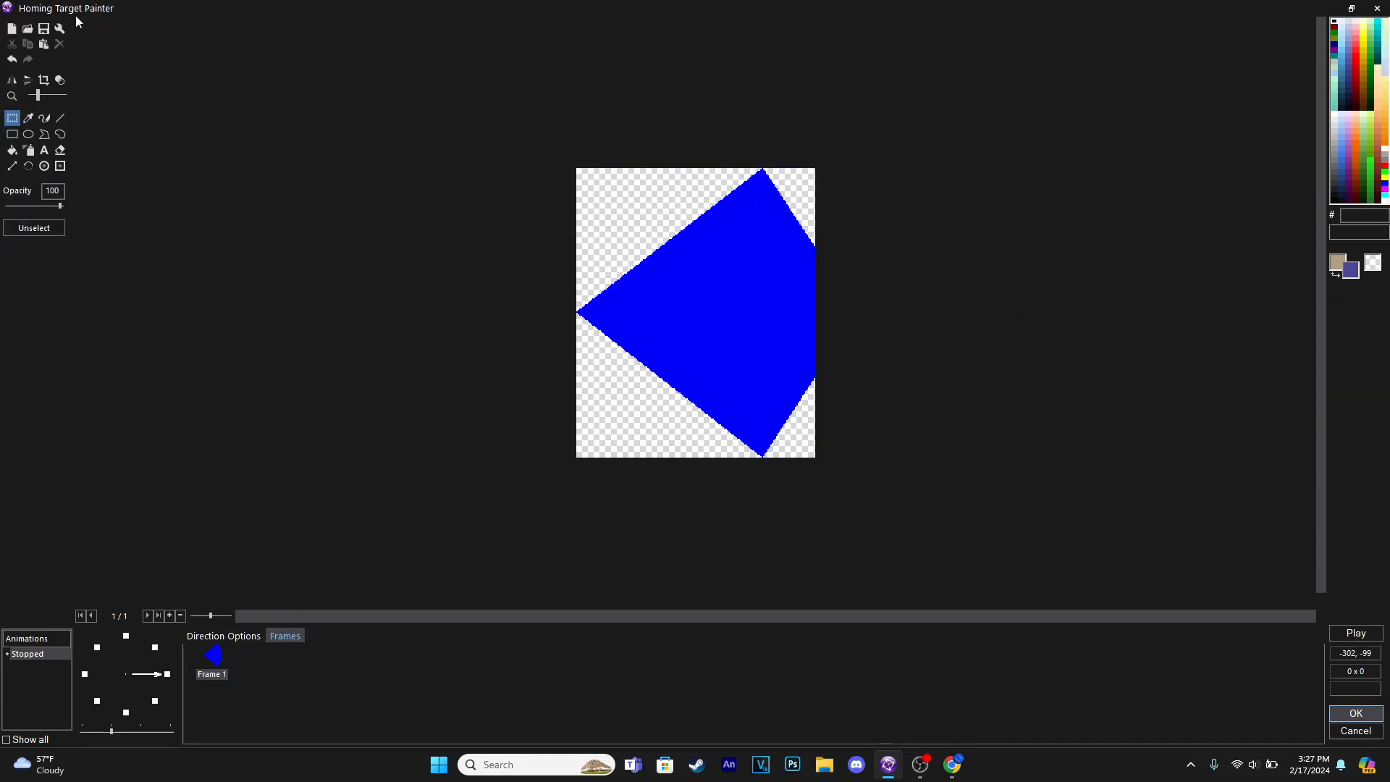
{"action": "left_click", "coordinate": [1356, 730]}
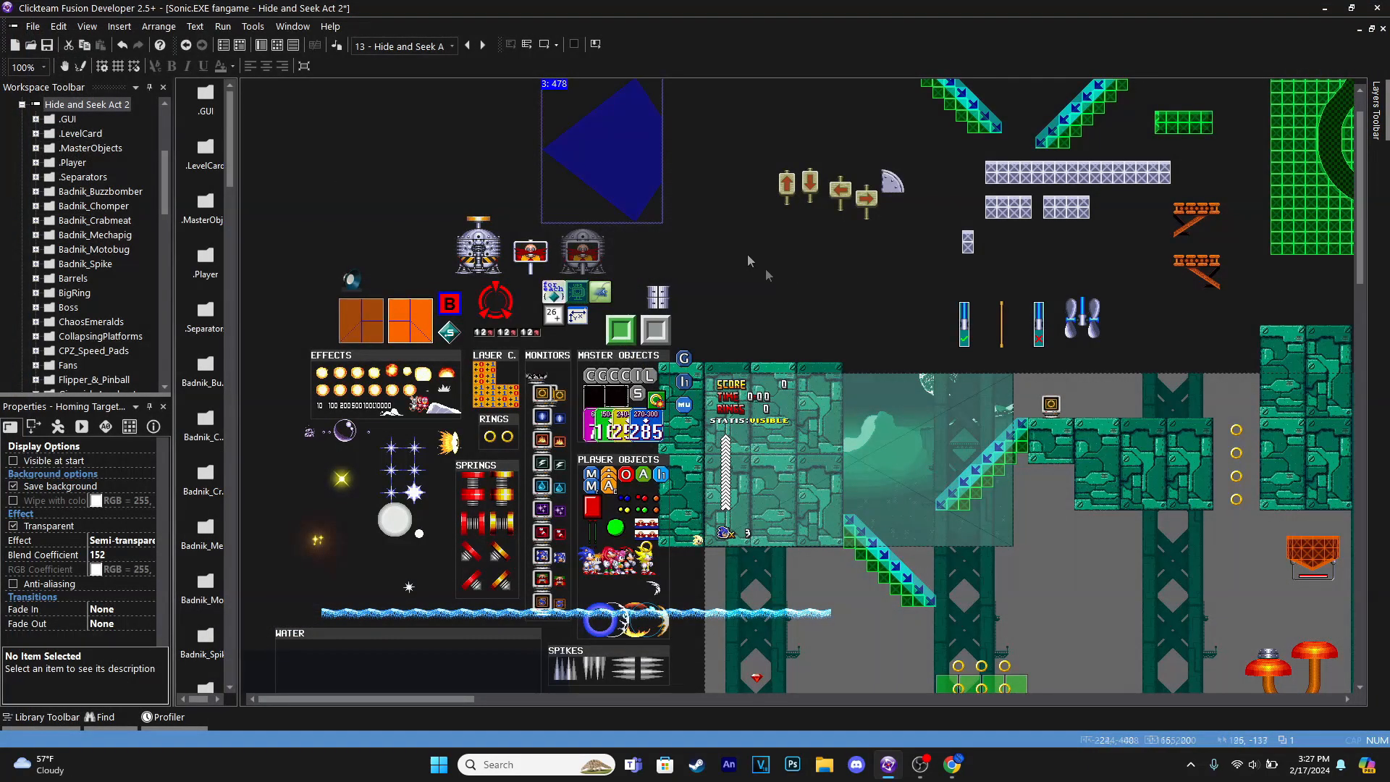
Insert a new Active object beside the Sonic.EXE sprite near the boulder wall and open its image for editing
{"action": "scroll", "coordinate": [702, 242], "scroll_direction": "down", "scroll_amount": 3}
{"action": "scroll", "coordinate": [702, 243], "scroll_direction": "right", "scroll_amount": 1}
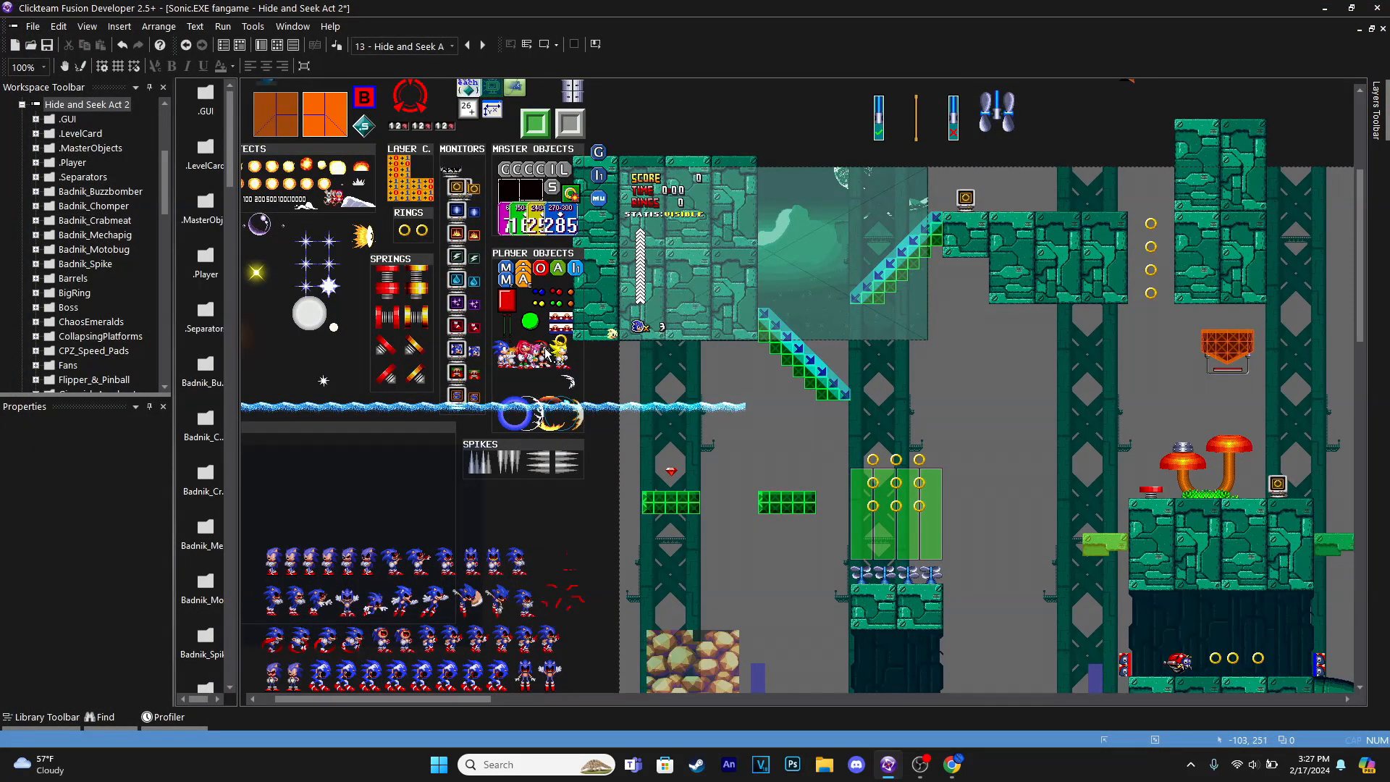
{"action": "left_click", "coordinate": [548, 355]}
{"action": "scroll", "coordinate": [572, 137], "scroll_direction": "up", "scroll_amount": 4}
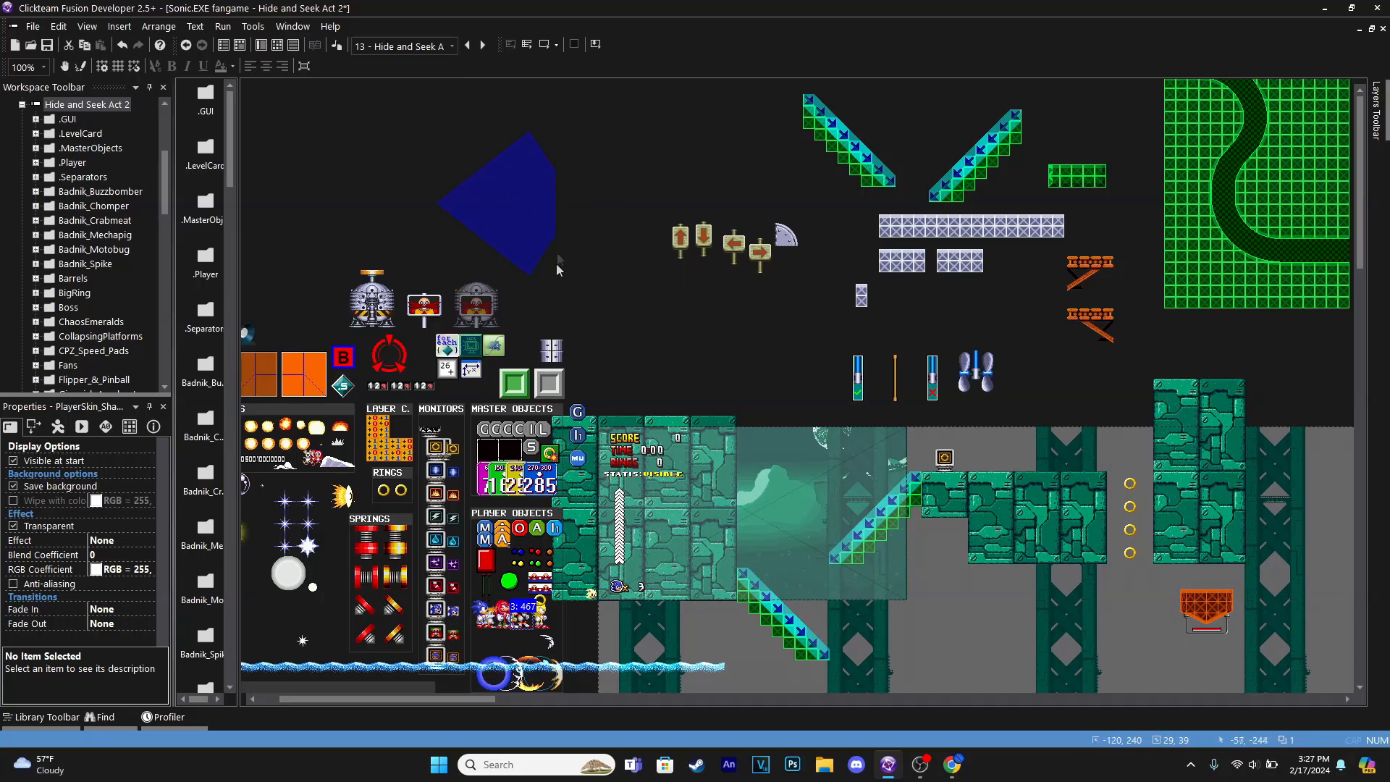
{"action": "scroll", "coordinate": [558, 270], "scroll_direction": "down", "scroll_amount": 8}
{"action": "scroll", "coordinate": [557, 269], "scroll_direction": "right", "scroll_amount": 2}
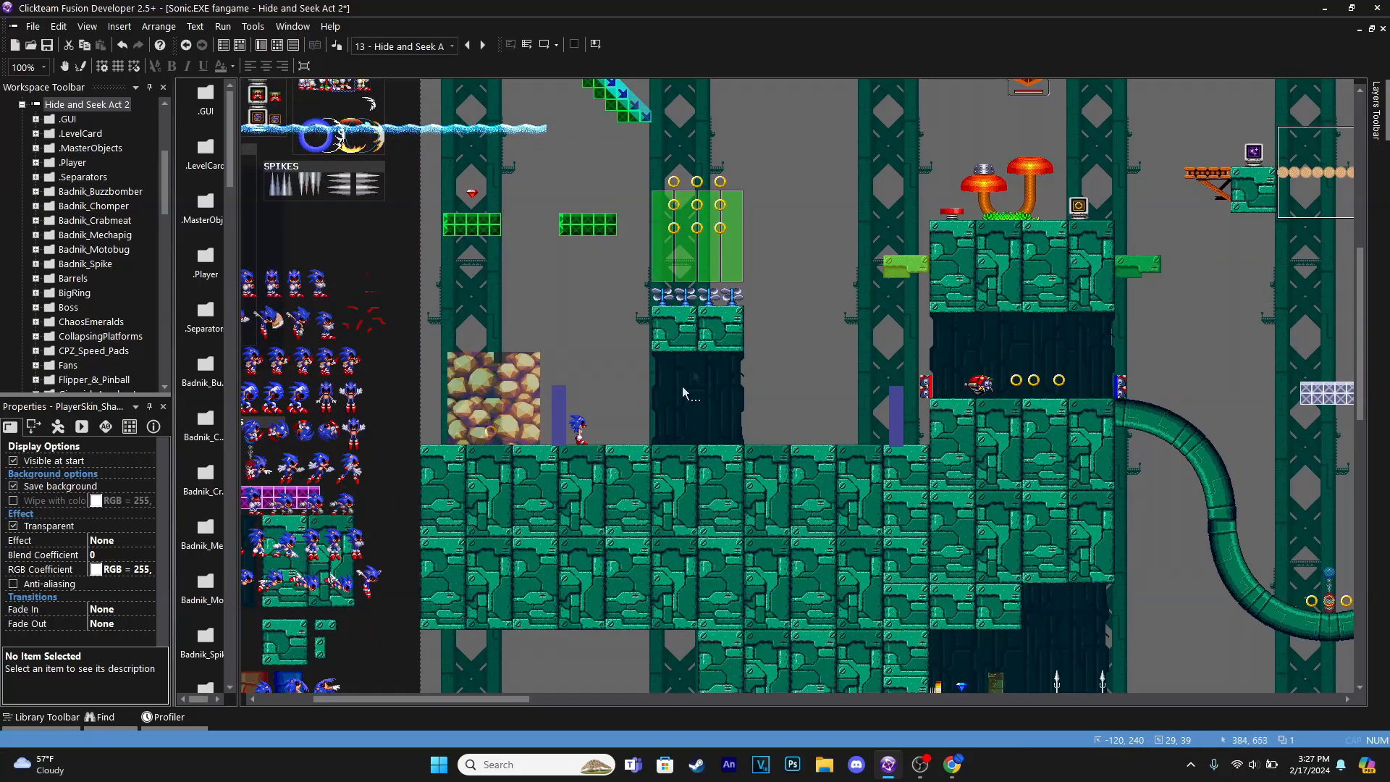
{"action": "left_click", "coordinate": [594, 409]}
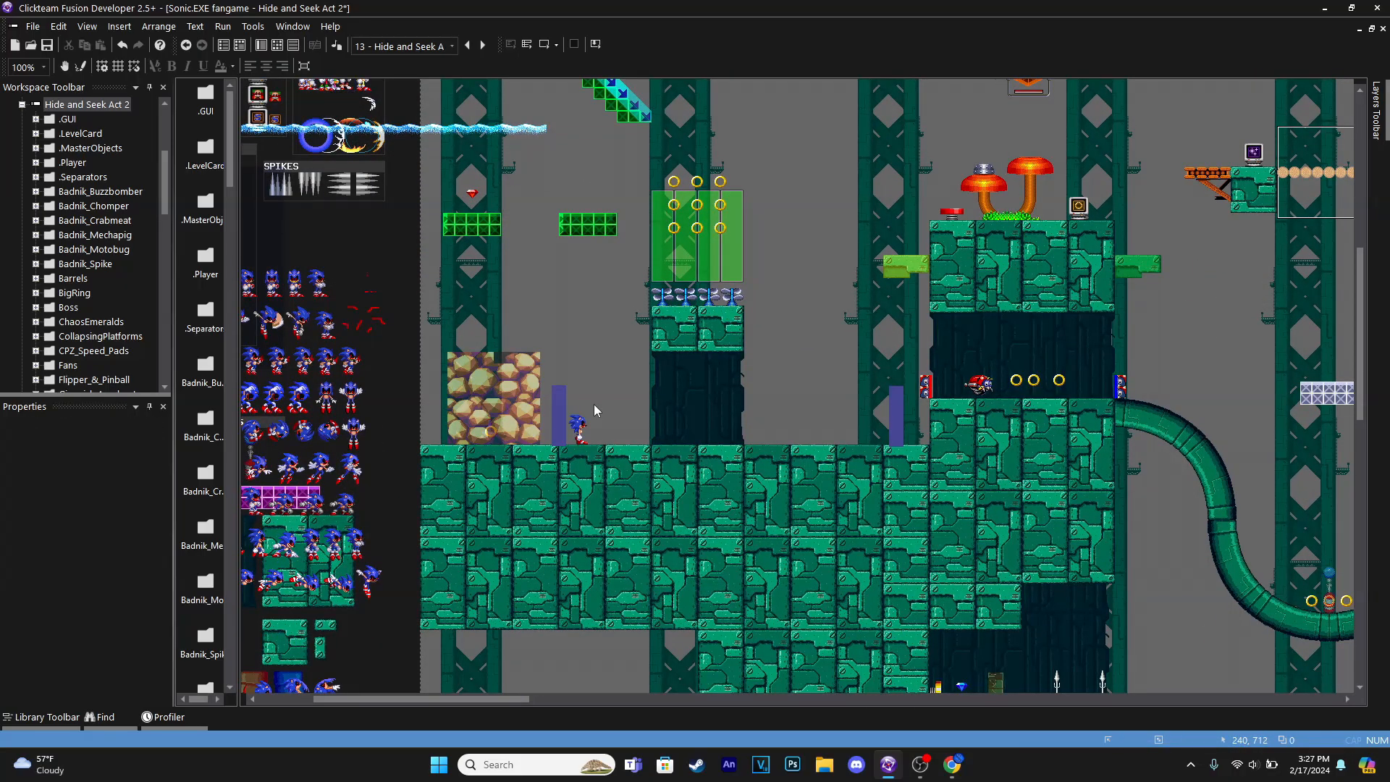
{"action": "double_click", "coordinate": [593, 410]}
{"action": "double_click", "coordinate": [453, 114]}
{"action": "left_click", "coordinate": [611, 346]}
{"action": "double_click", "coordinate": [611, 345]}
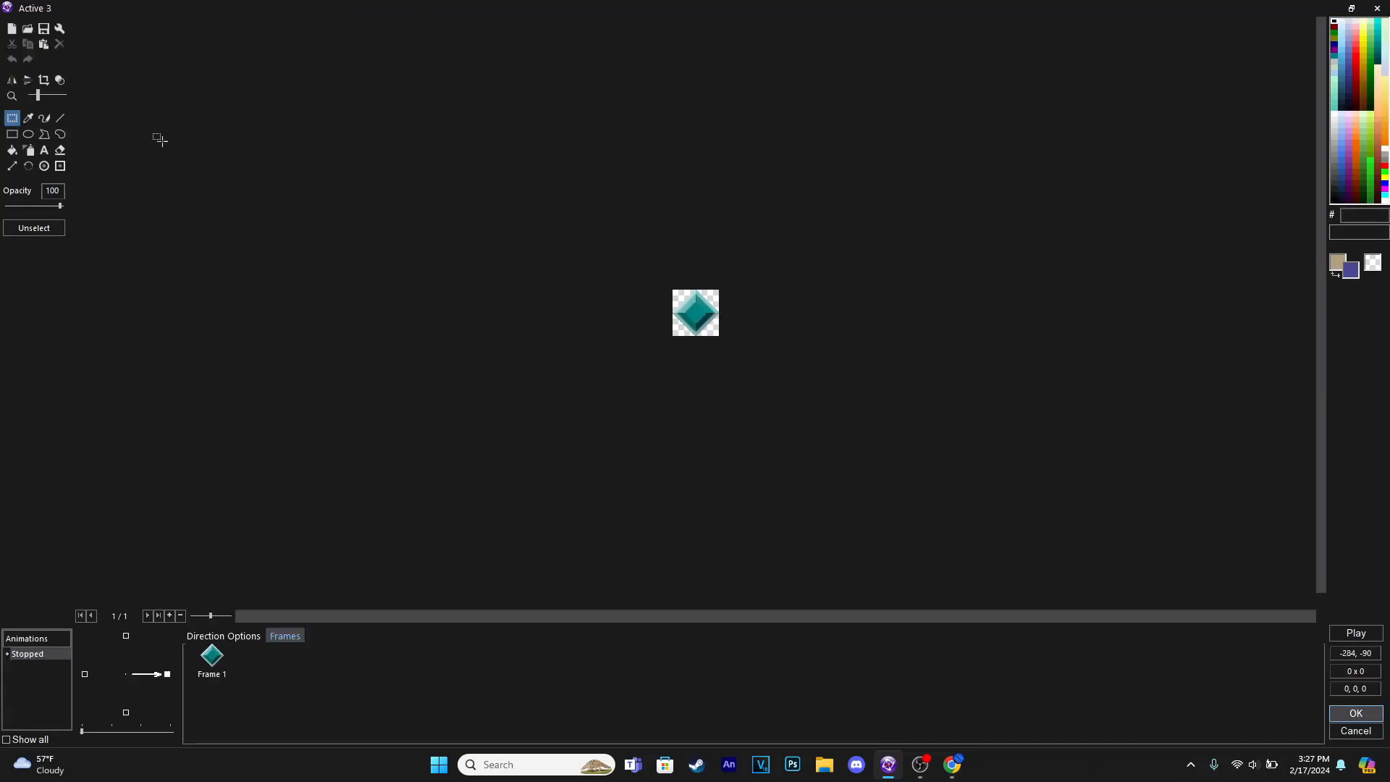
Paste the copied cone into the new Active object's frame and make its black background the transparent colour
{"action": "key", "text": "ctrl+v"}
{"action": "left_click", "coordinate": [748, 410]}
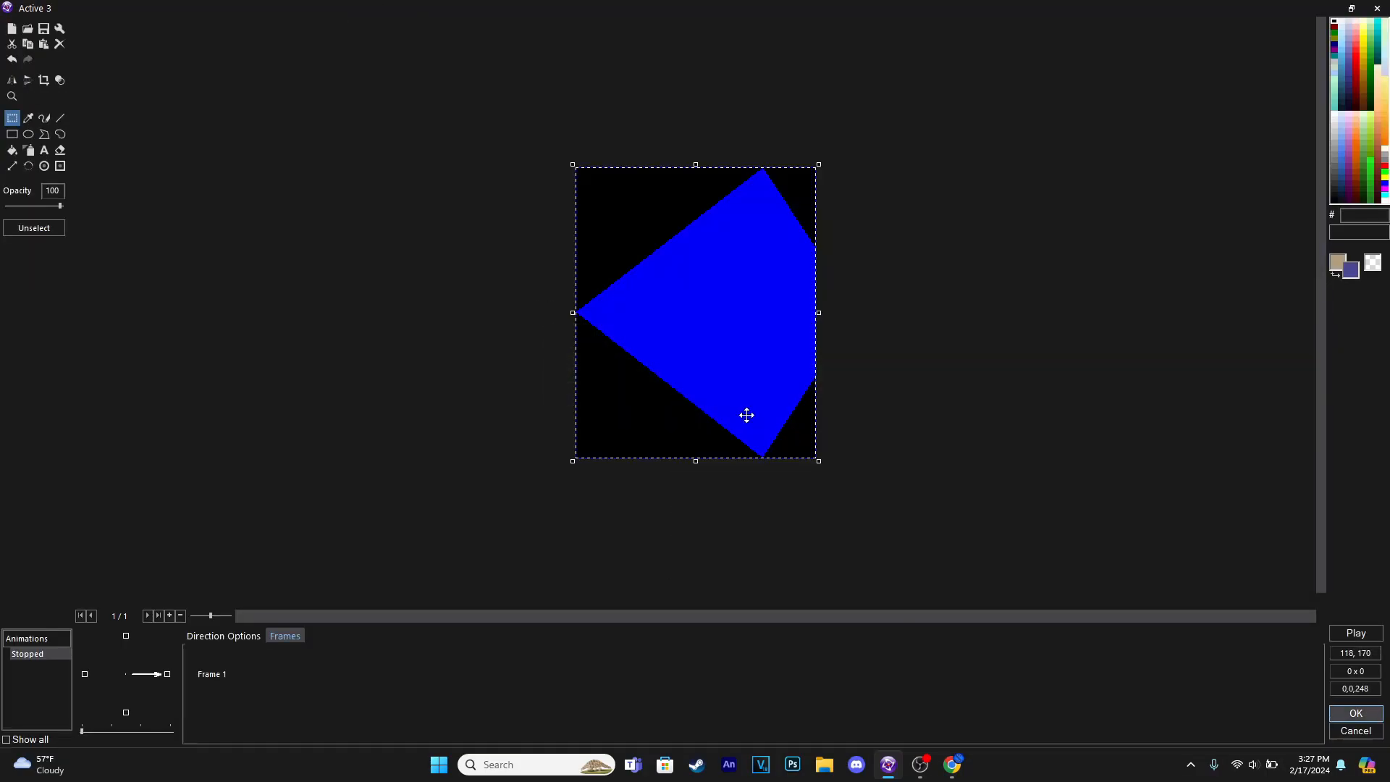
{"action": "scroll", "coordinate": [400, 369], "scroll_direction": "down", "scroll_amount": 1}
{"action": "left_click", "coordinate": [407, 340]}
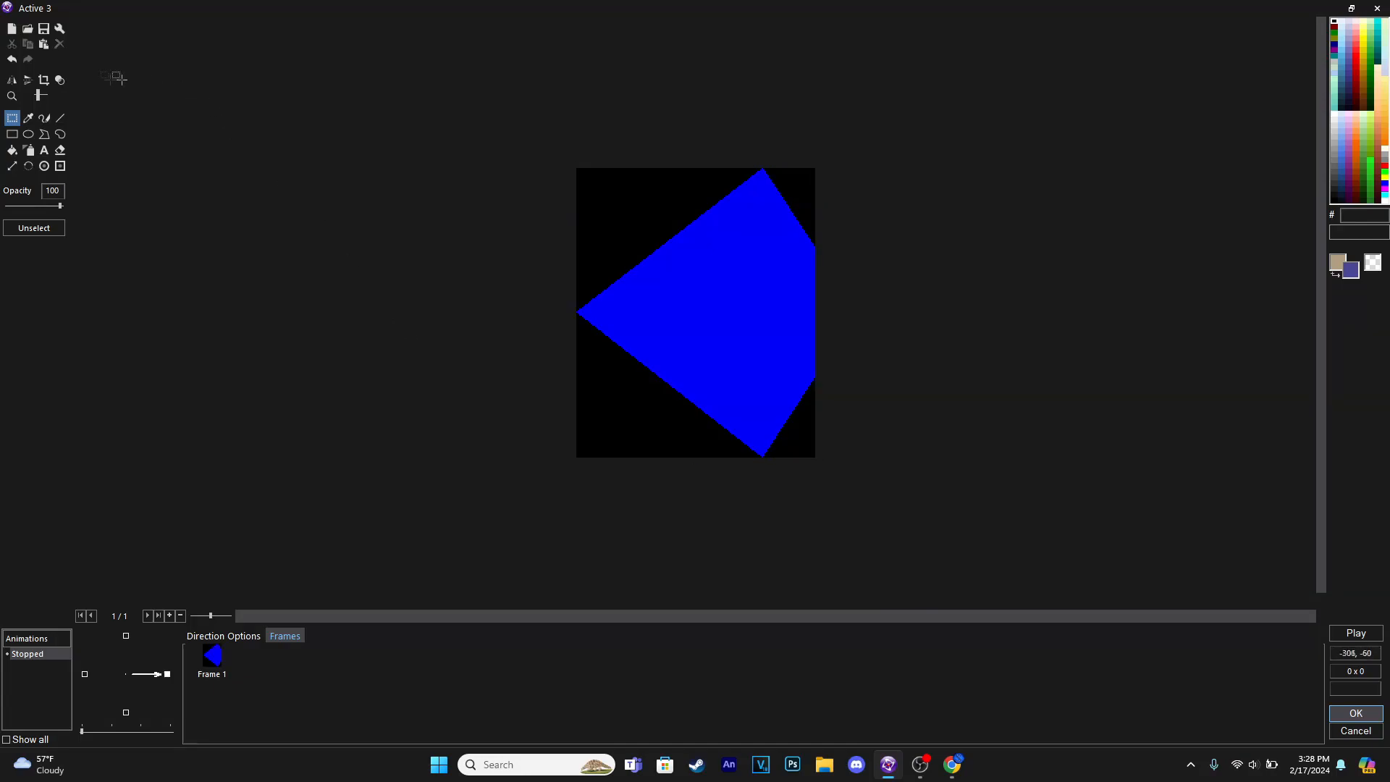
{"action": "left_click", "coordinate": [66, 81]}
{"action": "left_click", "coordinate": [592, 221]}
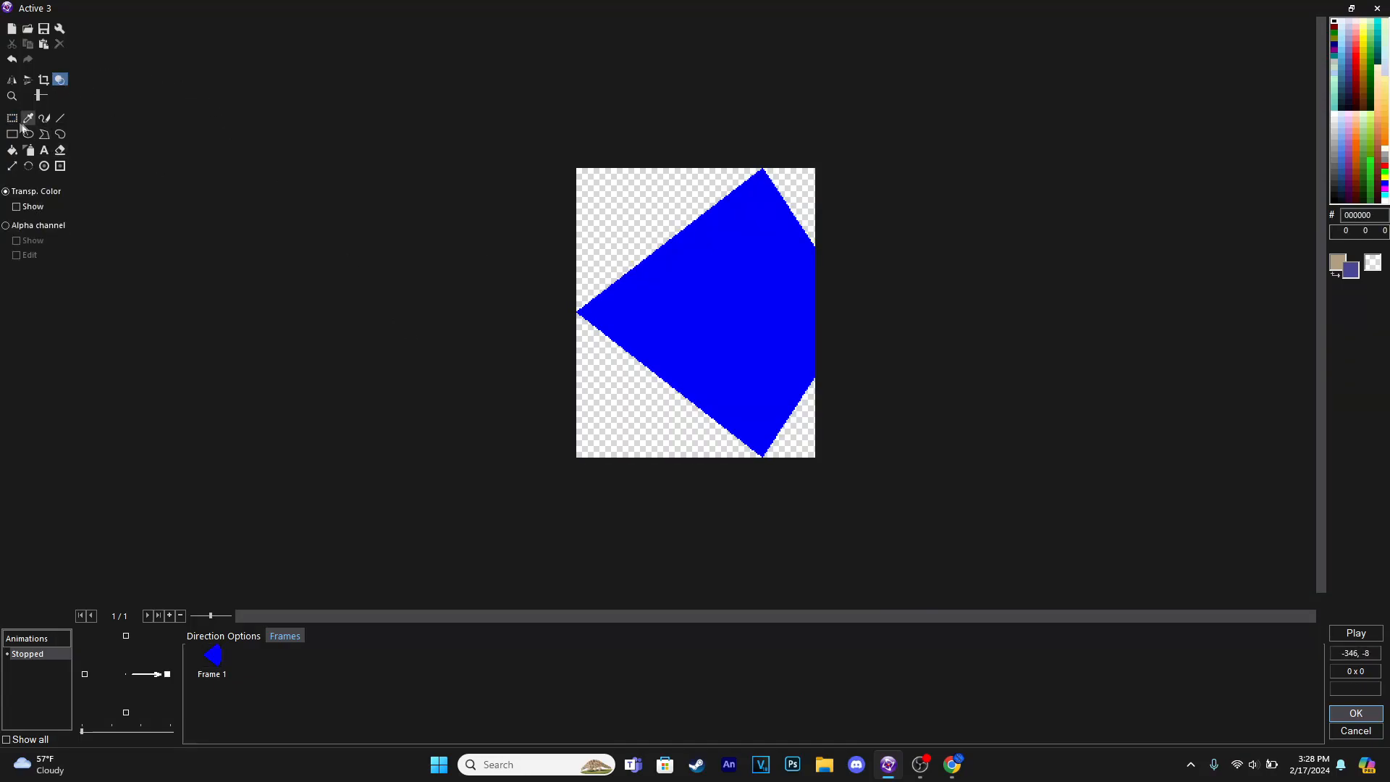
Fill the blue cone with red (E70000), keeping its background transparent
{"action": "left_click", "coordinate": [12, 118]}
{"action": "scroll", "coordinate": [757, 333], "scroll_direction": "up", "scroll_amount": 1}
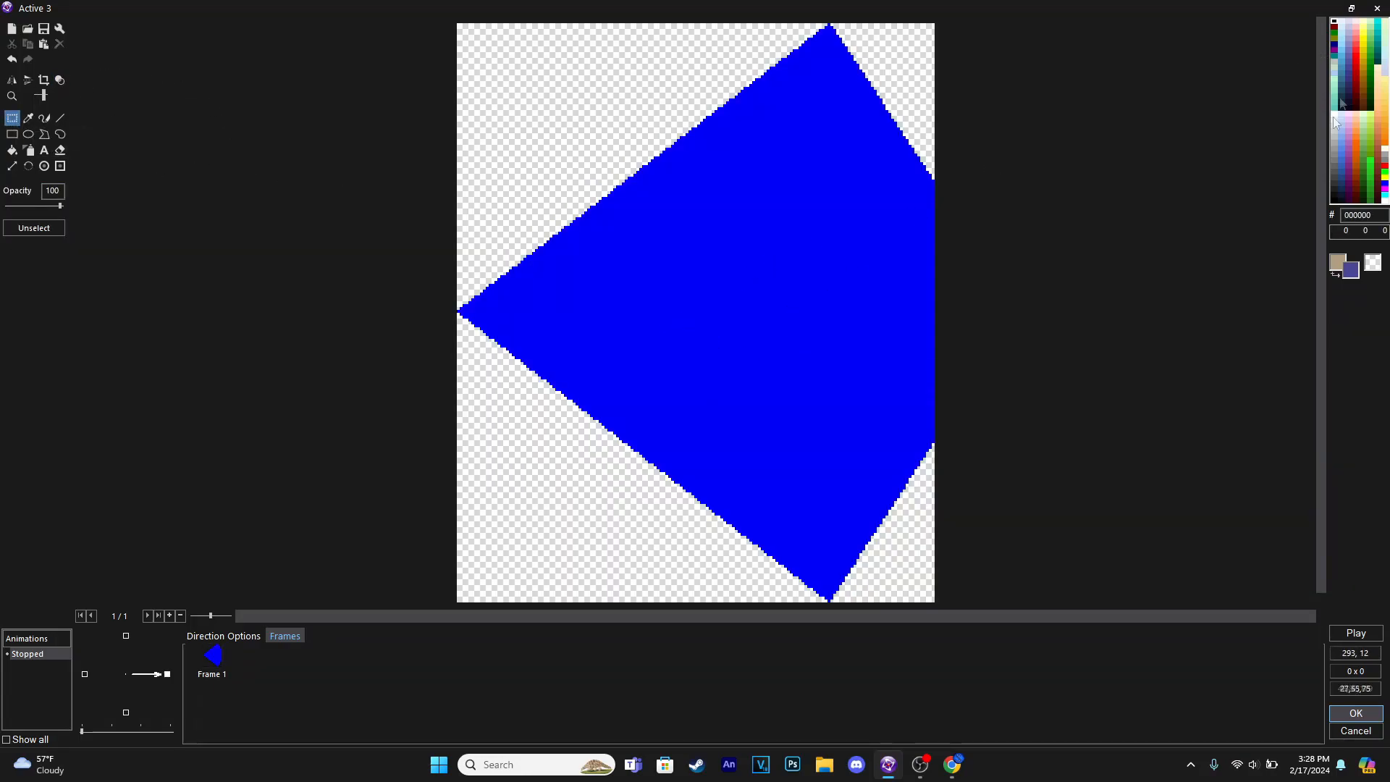
{"action": "left_click", "coordinate": [1356, 61]}
{"action": "left_click", "coordinate": [12, 151]}
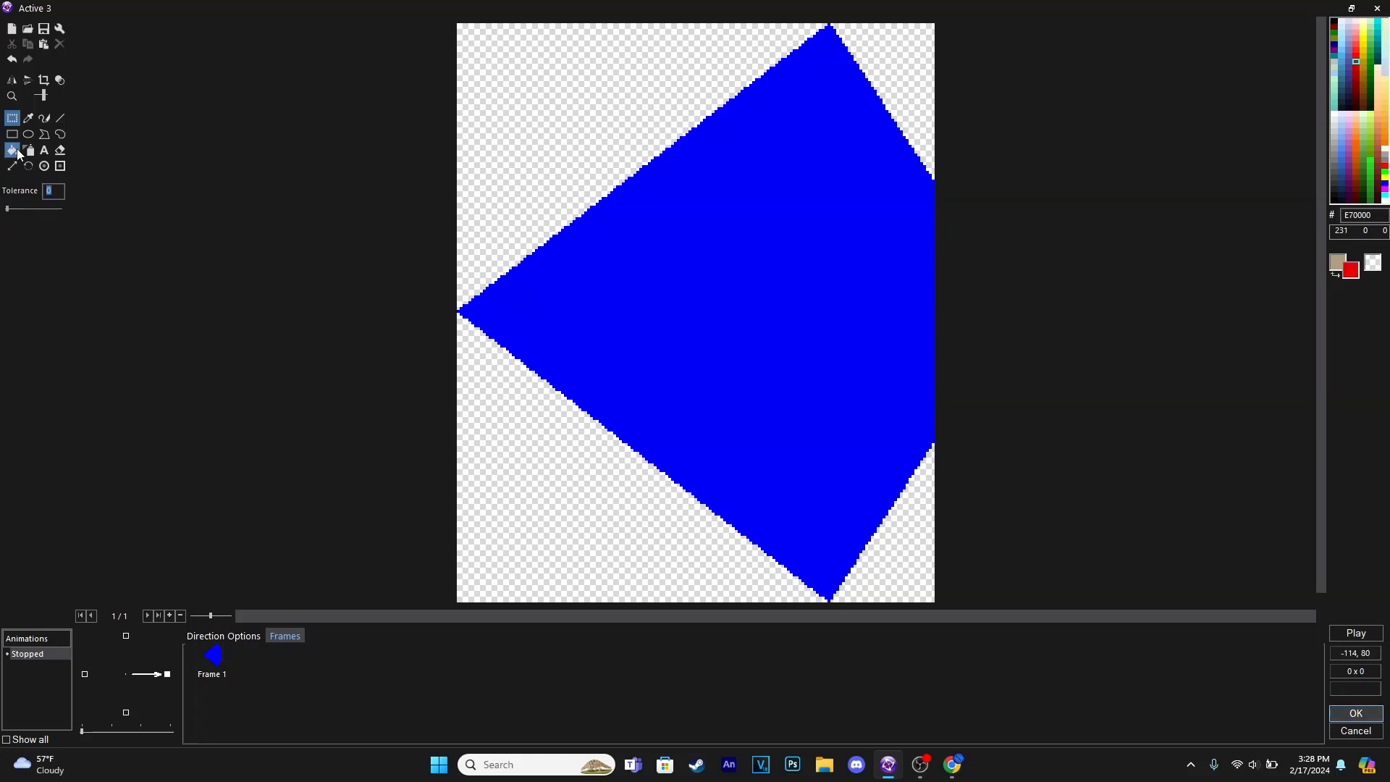
{"action": "left_click", "coordinate": [563, 222]}
{"action": "key", "text": "ctrl+z"}
{"action": "left_click", "coordinate": [664, 278]}
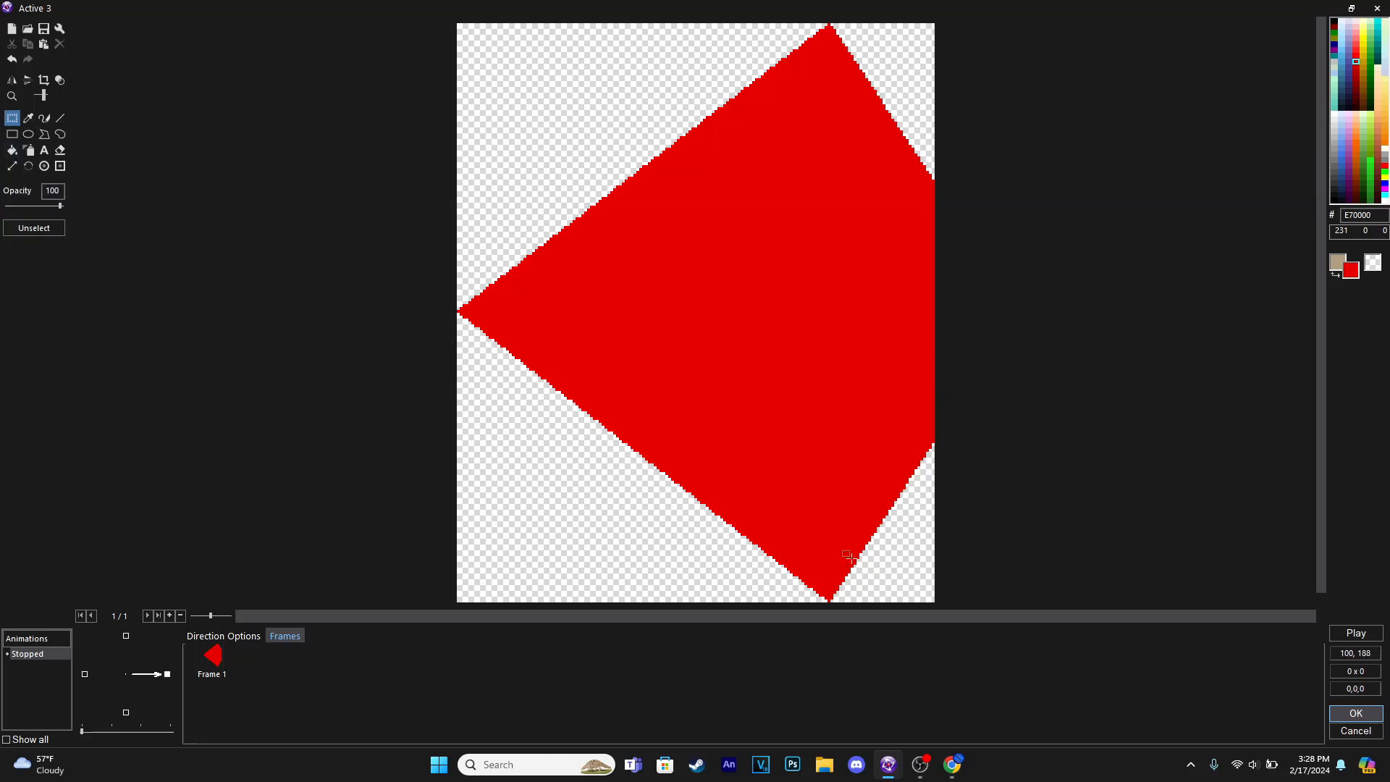
Set the cone's hot spot to 0, 99 at its pointed tip and move the object against the Sonic.EXE sprite
{"action": "left_click", "coordinate": [44, 166]}
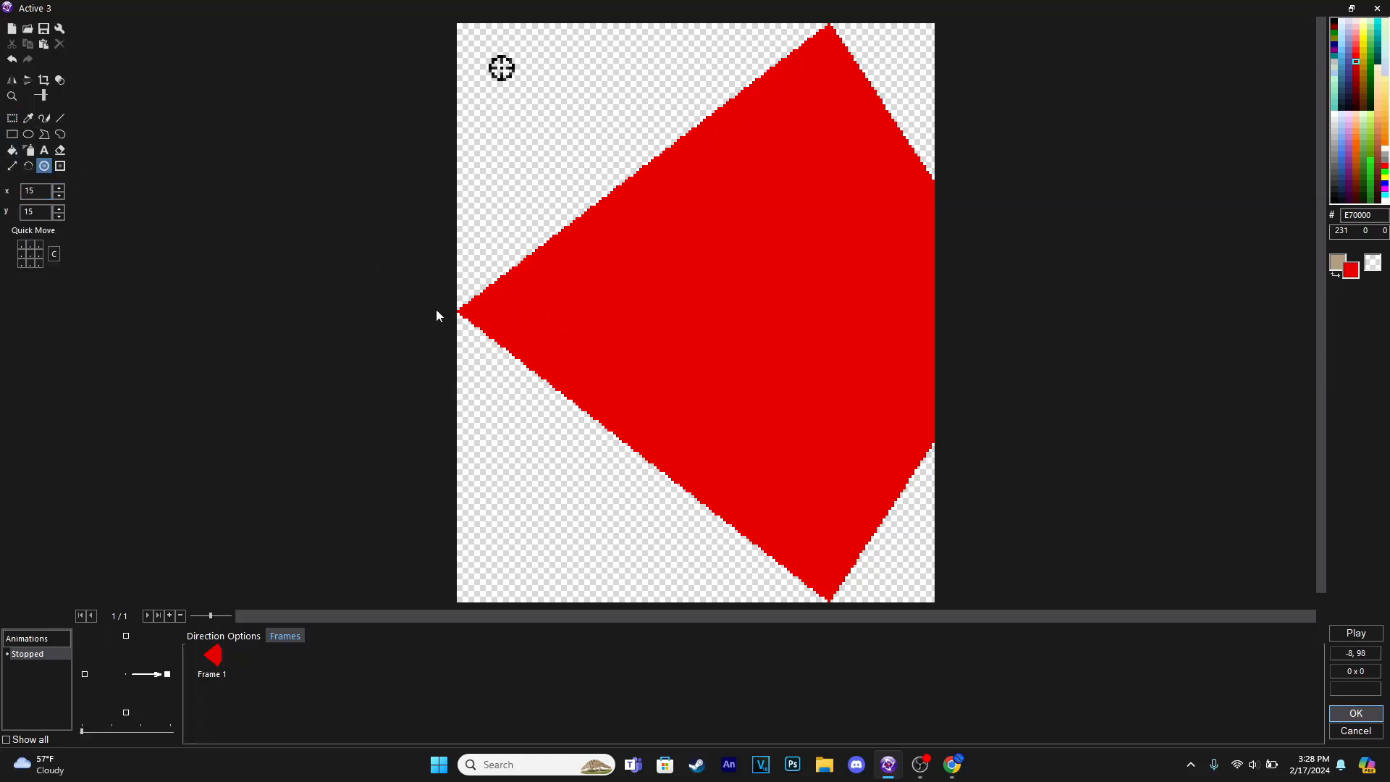
{"action": "scroll", "coordinate": [207, 324], "scroll_direction": "up", "scroll_amount": 3}
{"action": "scroll", "coordinate": [270, 324], "scroll_direction": "down", "scroll_amount": 1}
{"action": "left_click", "coordinate": [217, 324]}
{"action": "scroll", "coordinate": [328, 328], "scroll_direction": "down", "scroll_amount": 2}
{"action": "scroll", "coordinate": [425, 351], "scroll_direction": "up", "scroll_amount": 1}
{"action": "left_click", "coordinate": [1343, 717]}
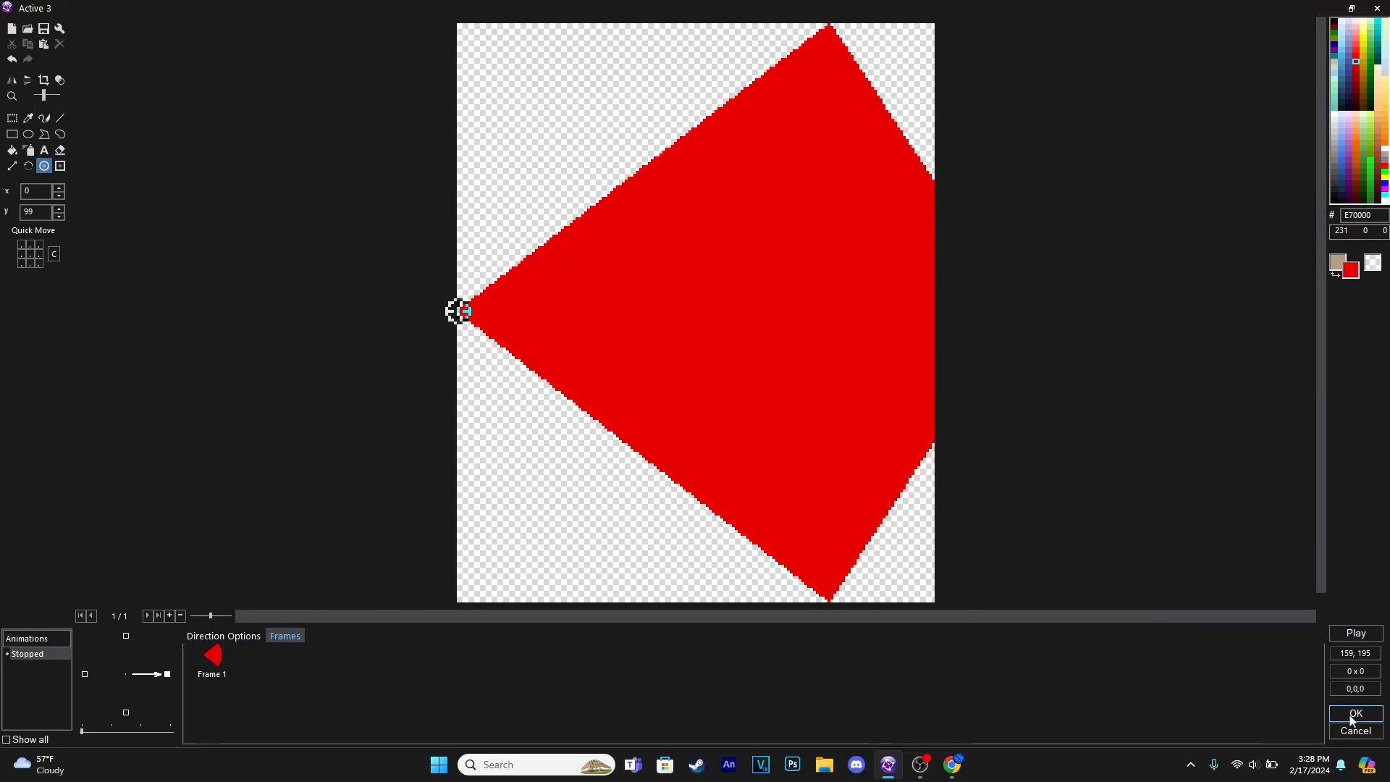
{"action": "left_click_drag", "start_coordinate": [667, 414], "coordinate": [645, 432]}
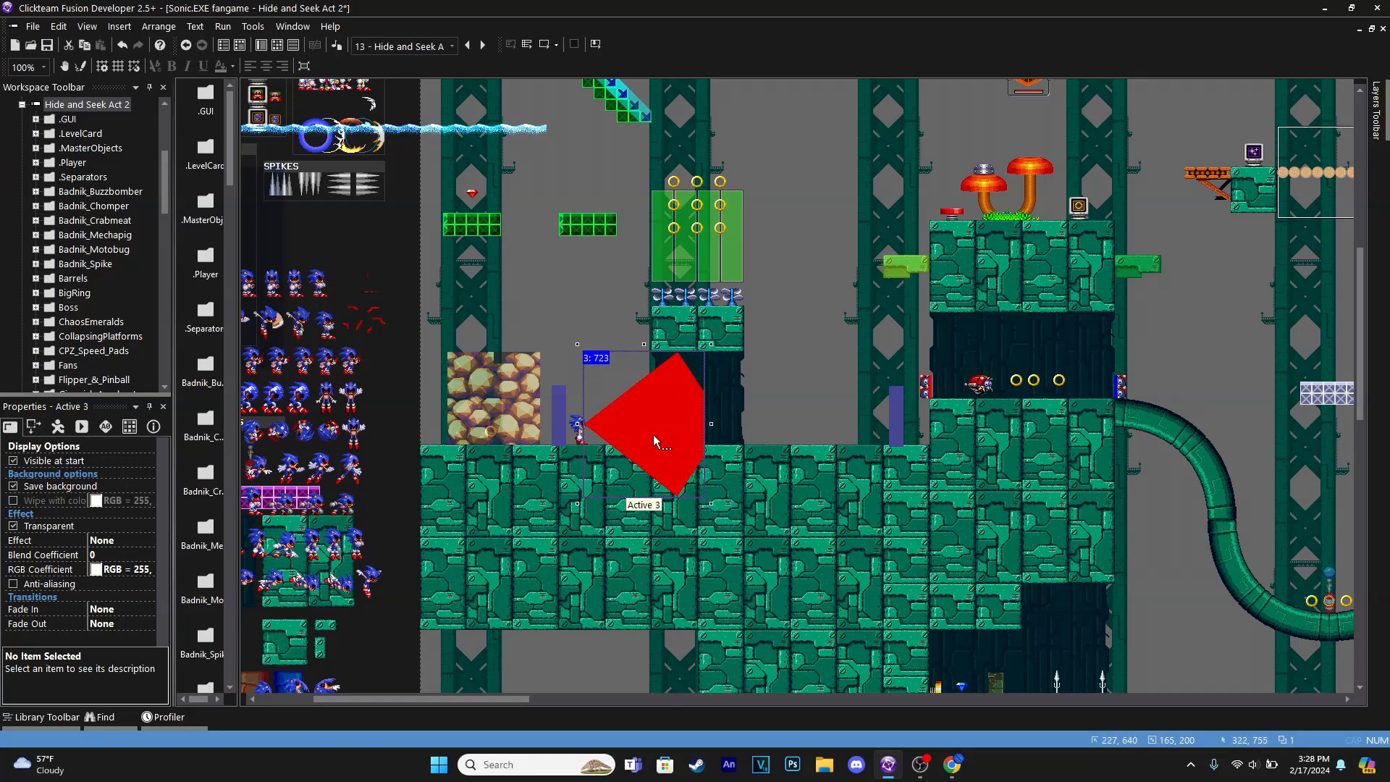
{"action": "left_click_drag", "start_coordinate": [709, 425], "coordinate": [868, 434]}
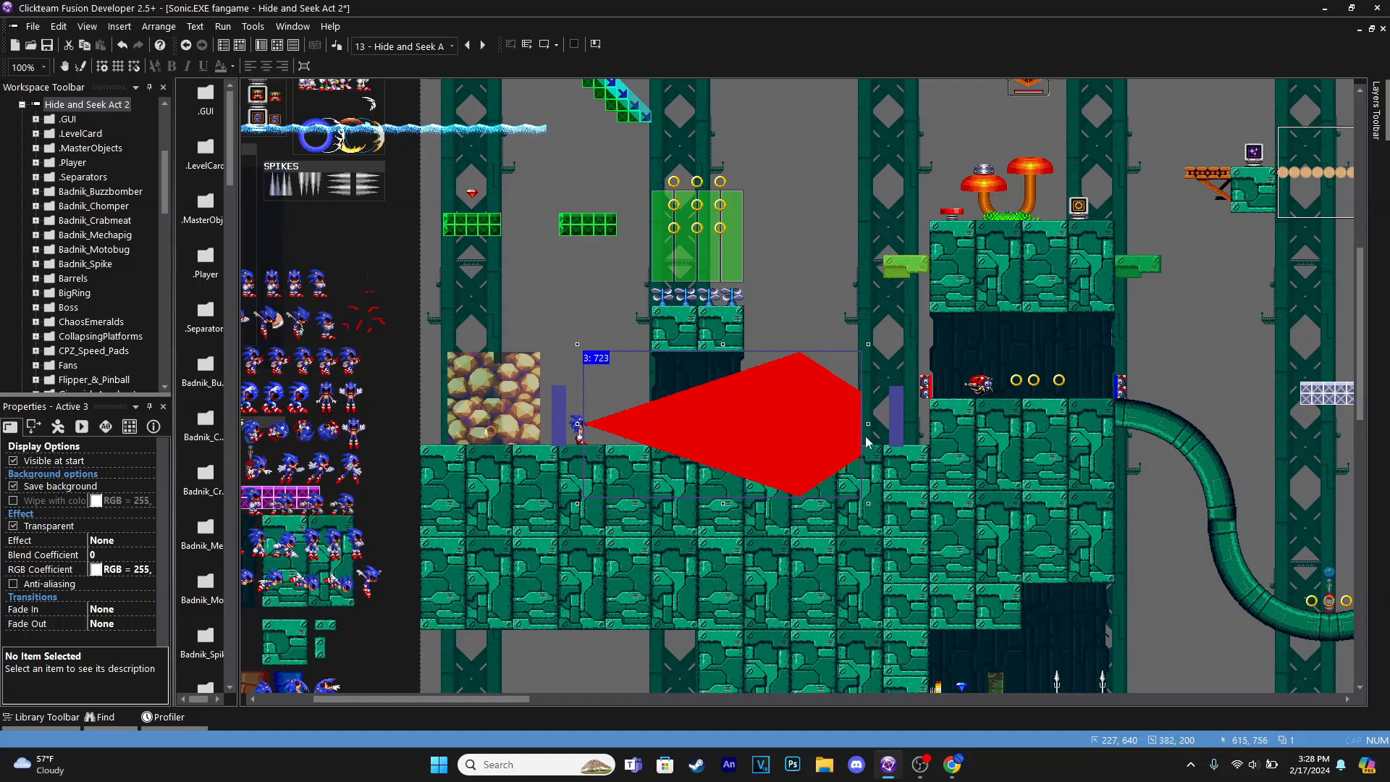
{"action": "left_click_drag", "start_coordinate": [820, 434], "coordinate": [853, 435]}
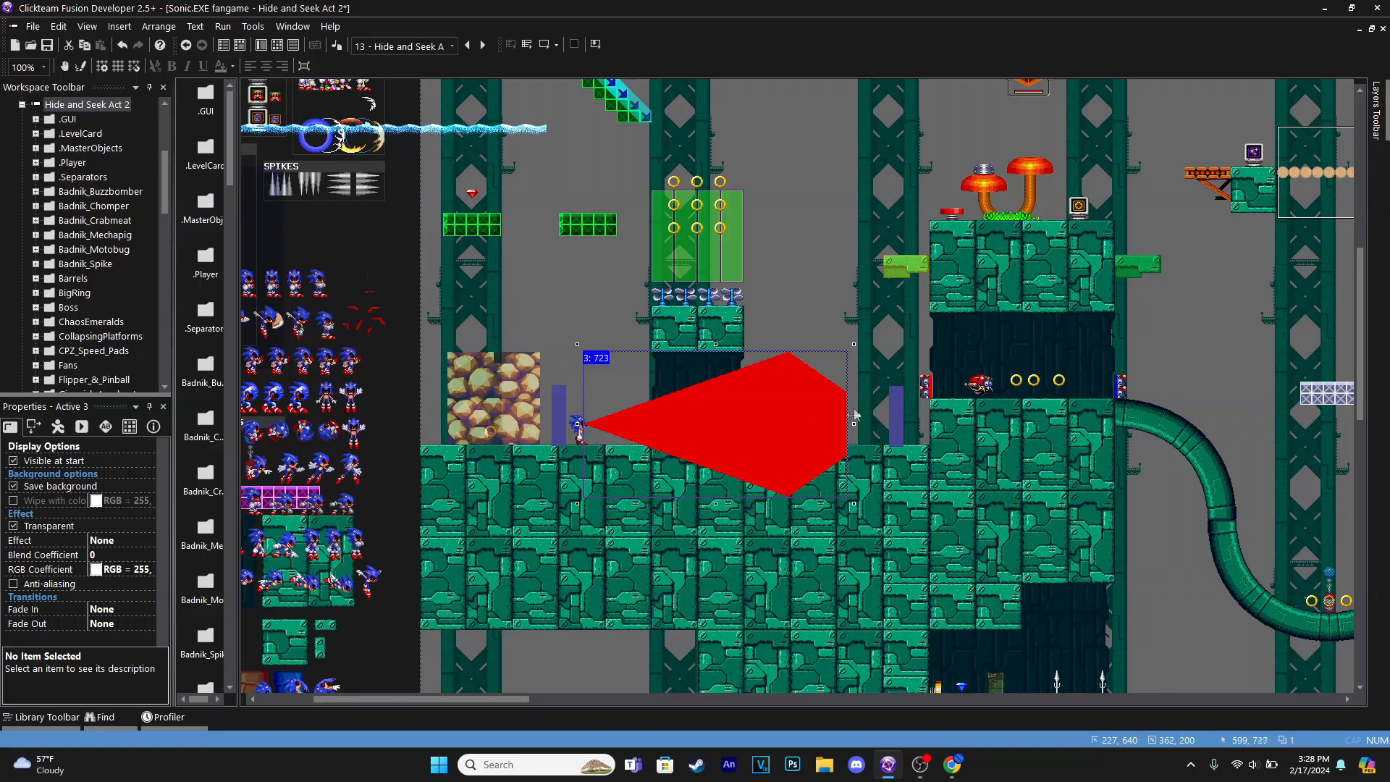
{"action": "key", "text": "ctrl+z"}
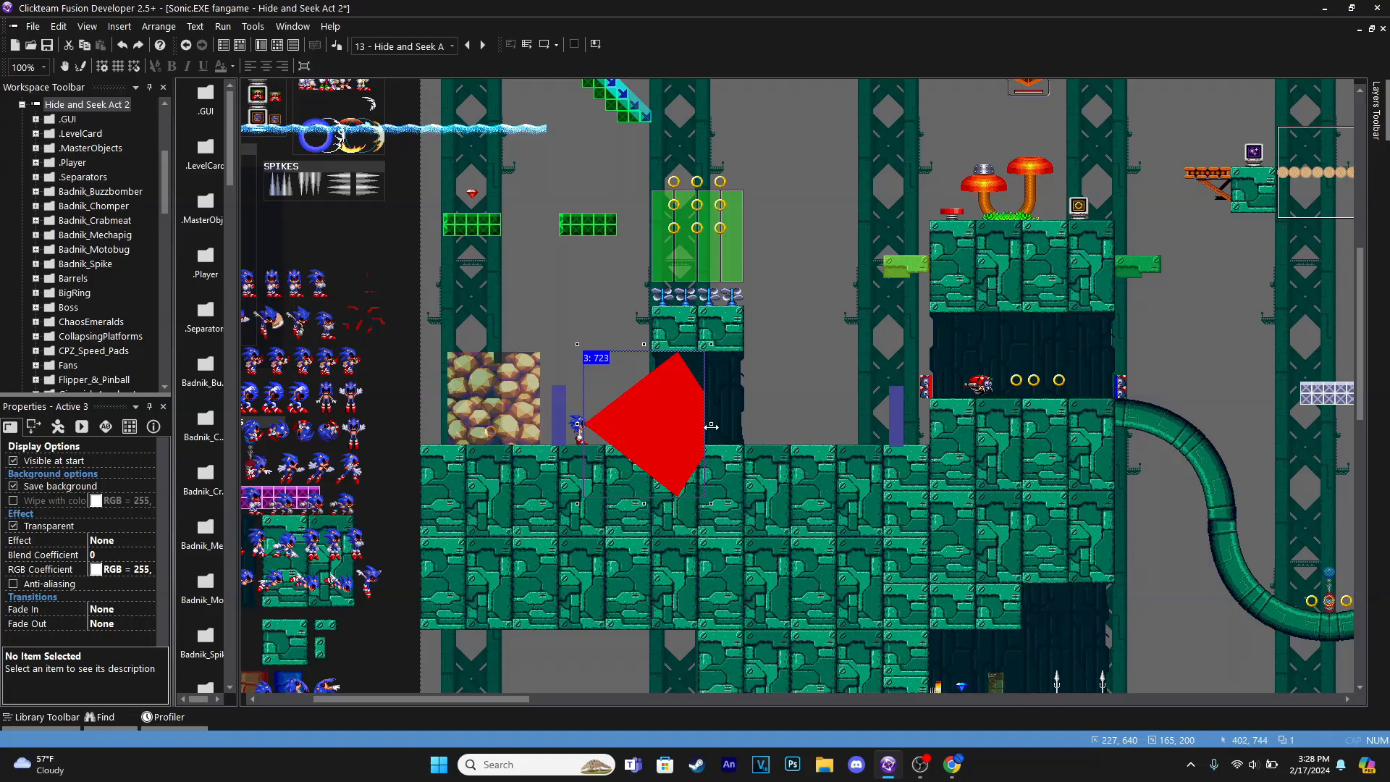
Widen the red cone to about 235 by 200 pixels and rename the object "Sonic.EXE Vision range"
{"action": "left_click_drag", "start_coordinate": [711, 425], "coordinate": [764, 428]}
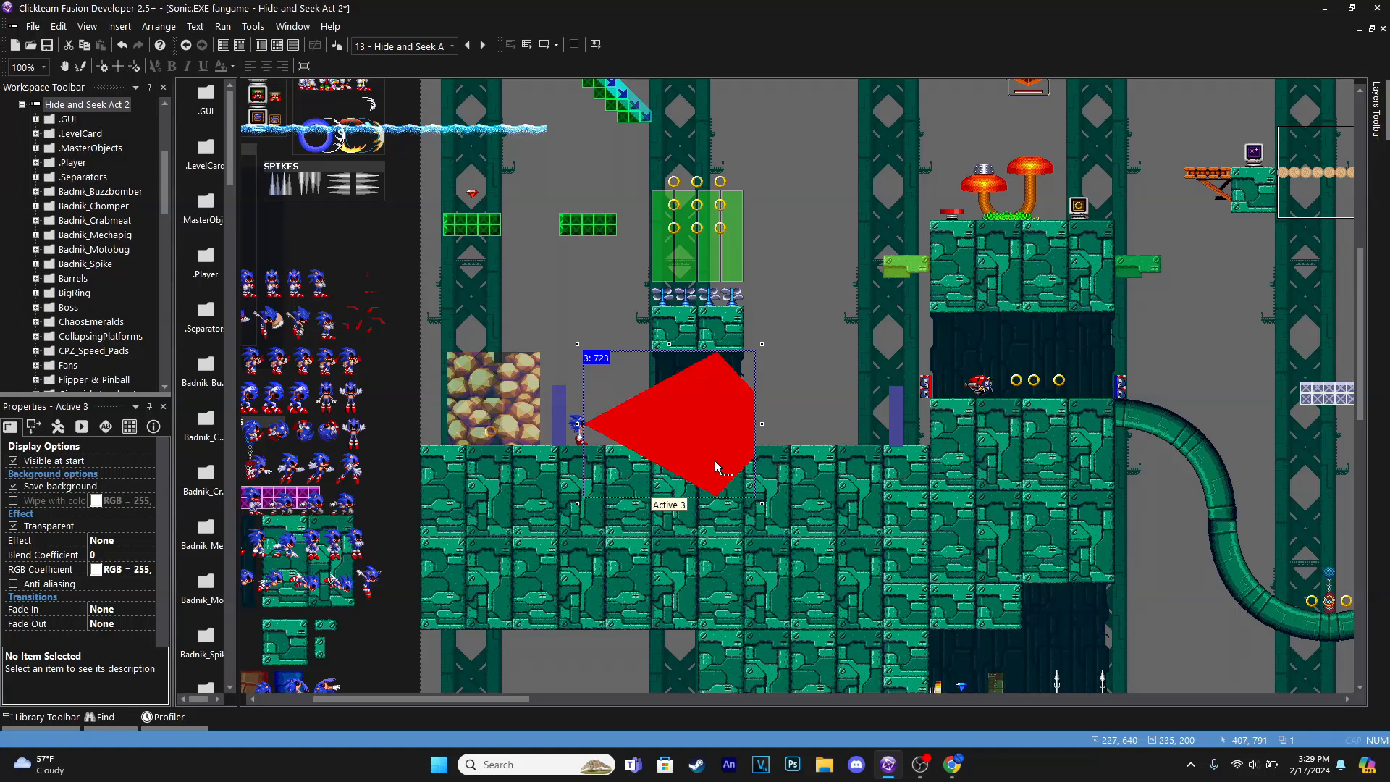
{"action": "right_click", "coordinate": [715, 461]}
{"action": "left_click", "coordinate": [833, 80]}
{"action": "type", "text": "Sonic.EXE Vision range"}
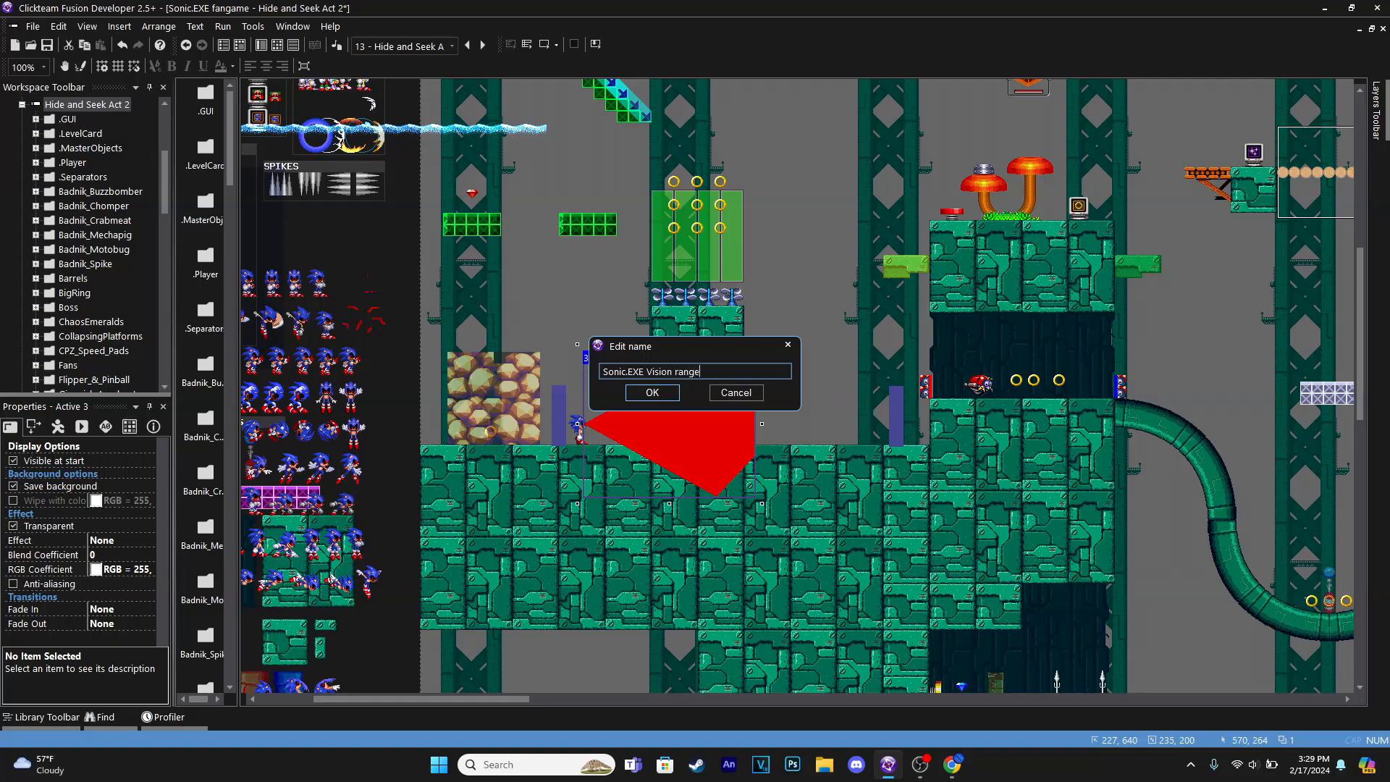
{"action": "key", "text": "Return"}
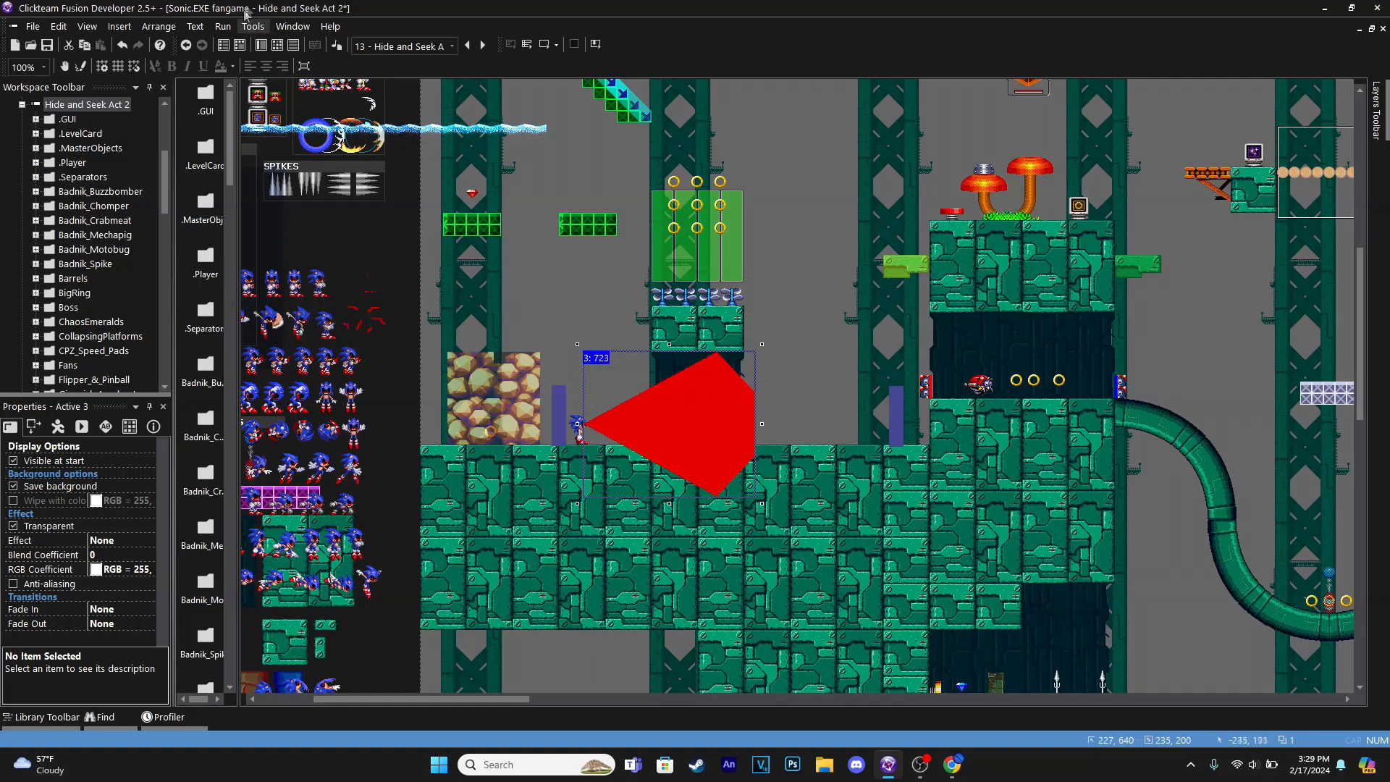
Copy the cone frame to the left-facing direction, flip it horizontally, and check the hot spots of both directions
{"action": "double_click", "coordinate": [653, 392]}
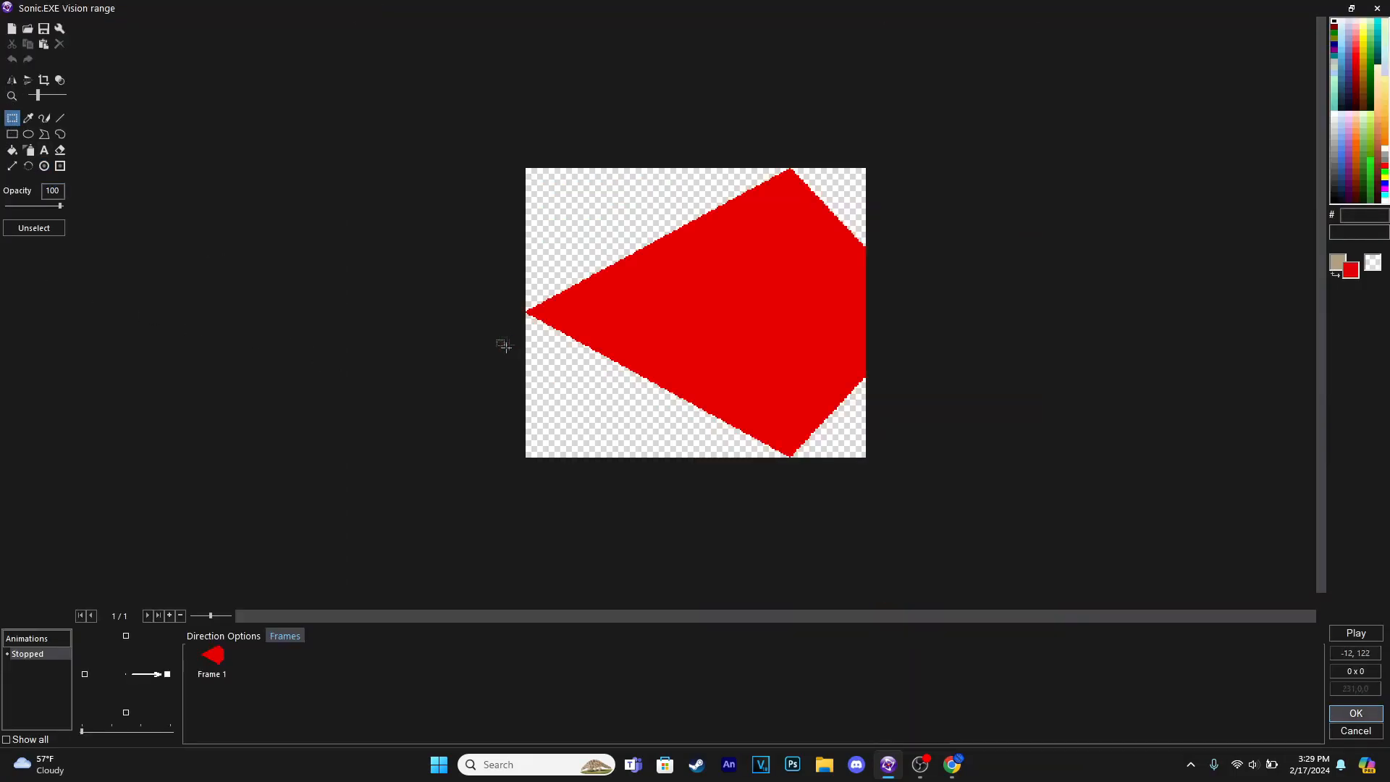
{"action": "left_click", "coordinate": [227, 658]}
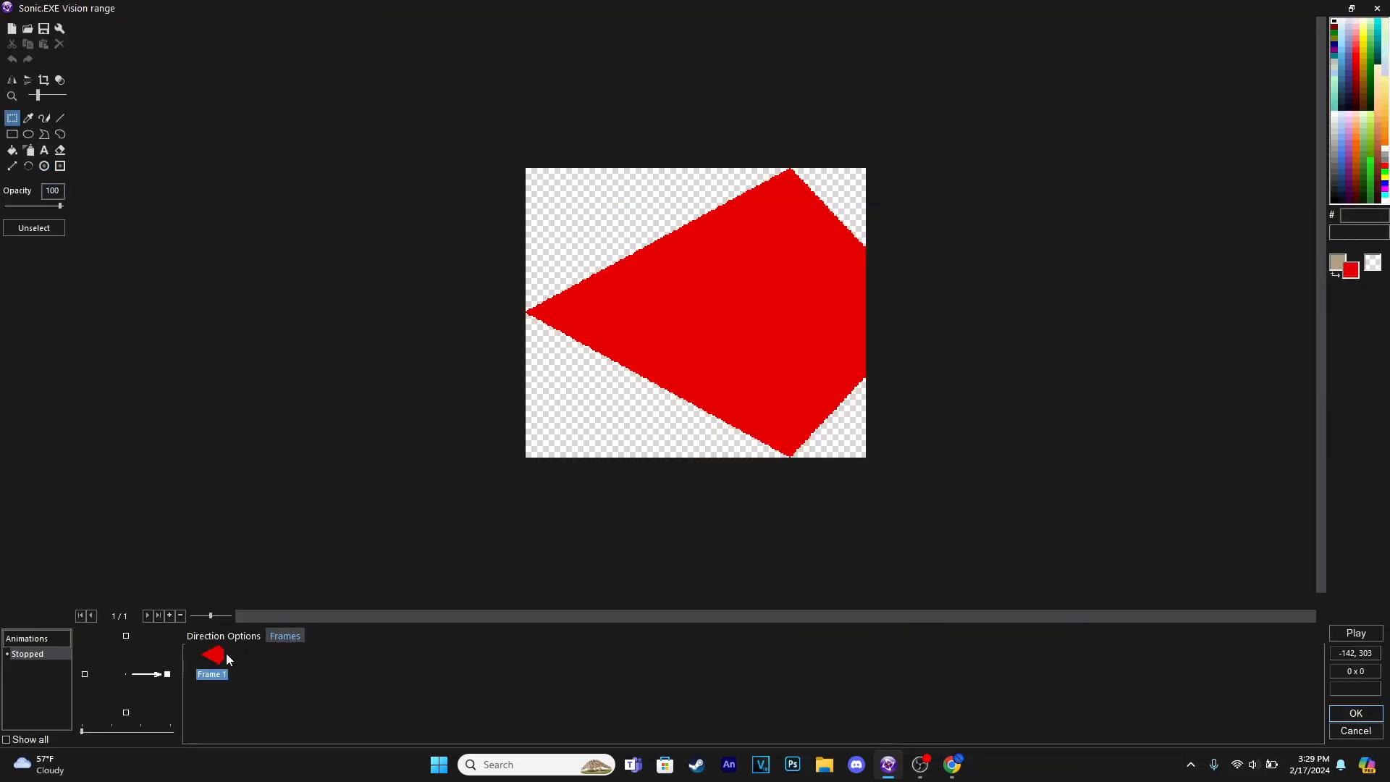
{"action": "left_click", "coordinate": [84, 675]}
{"action": "left_click", "coordinate": [283, 676]}
{"action": "key", "text": "ctrl+v"}
{"action": "right_click", "coordinate": [212, 664]}
{"action": "left_click", "coordinate": [279, 525]}
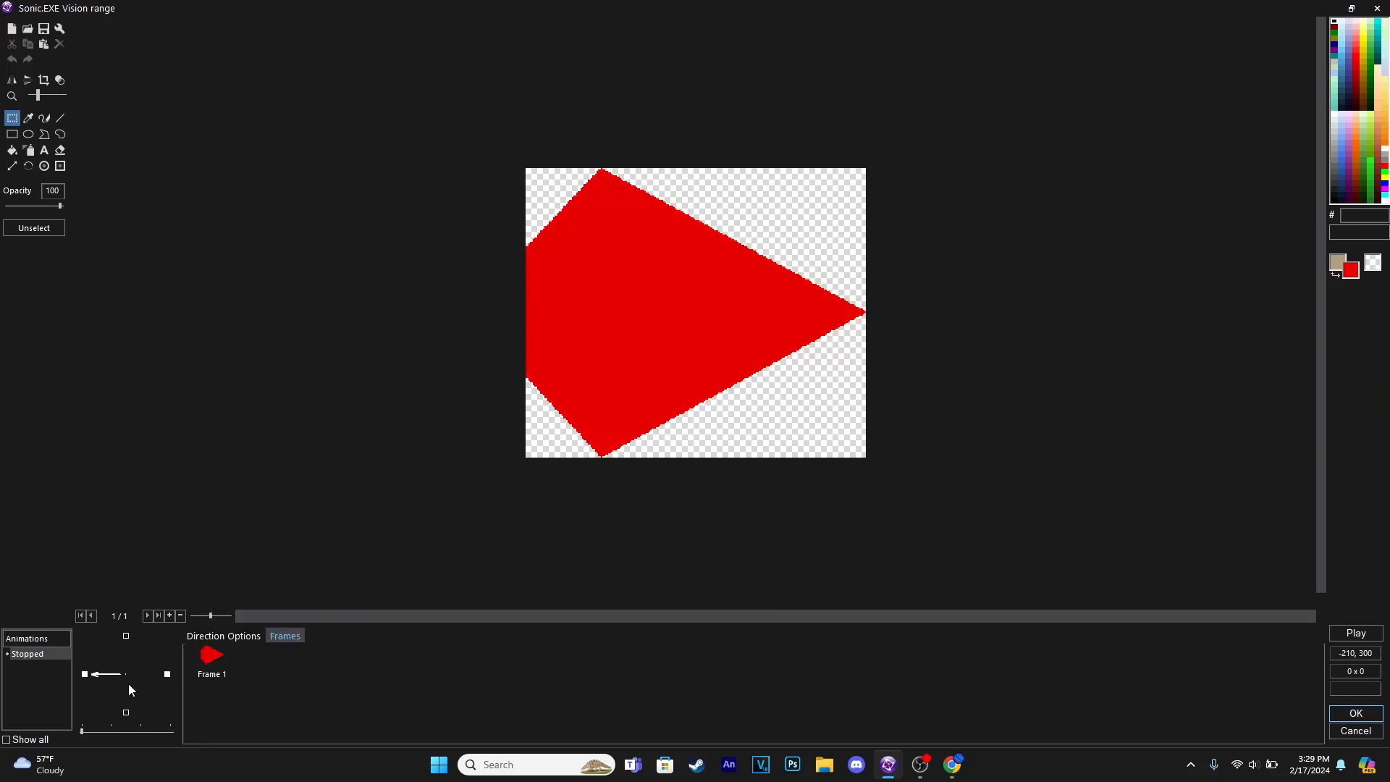
{"action": "left_click", "coordinate": [44, 166]}
{"action": "left_click", "coordinate": [167, 674]}
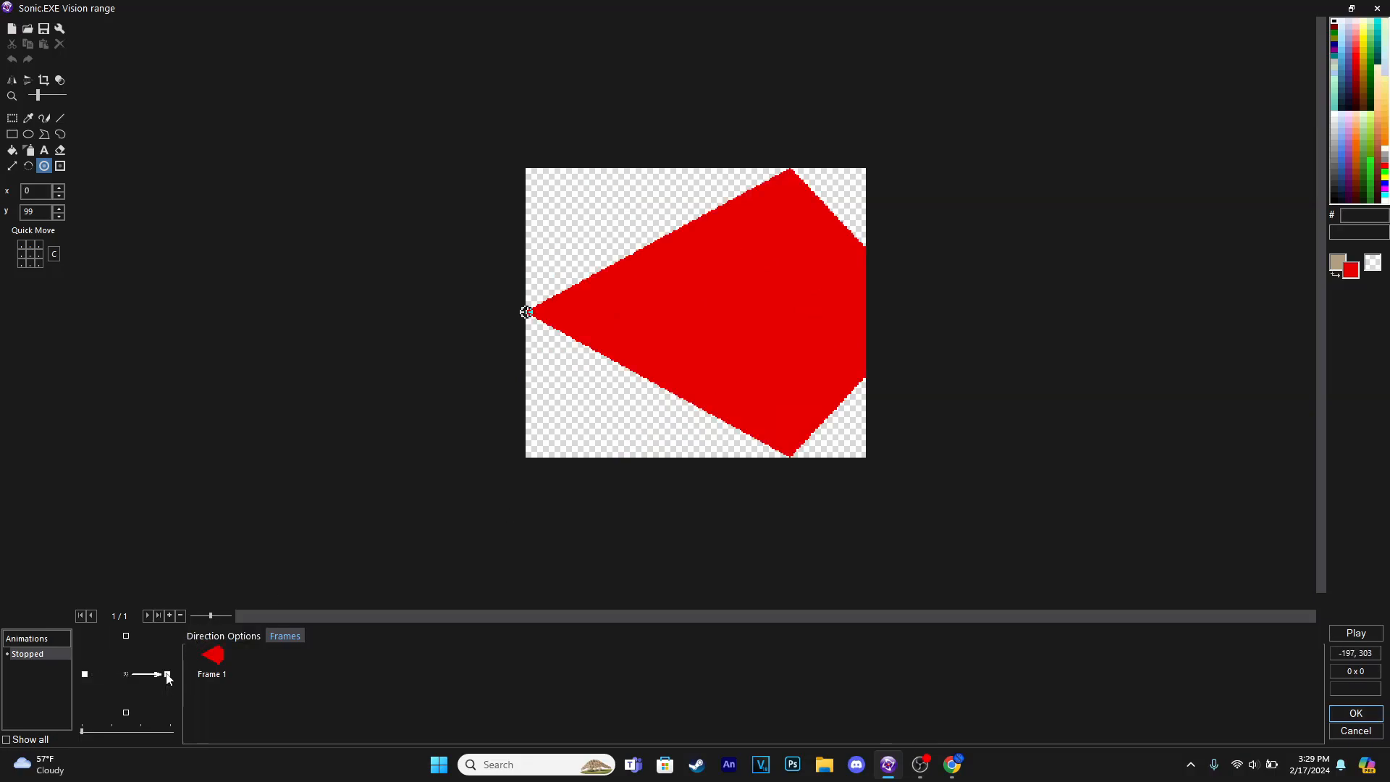
{"action": "left_click", "coordinate": [1356, 713]}
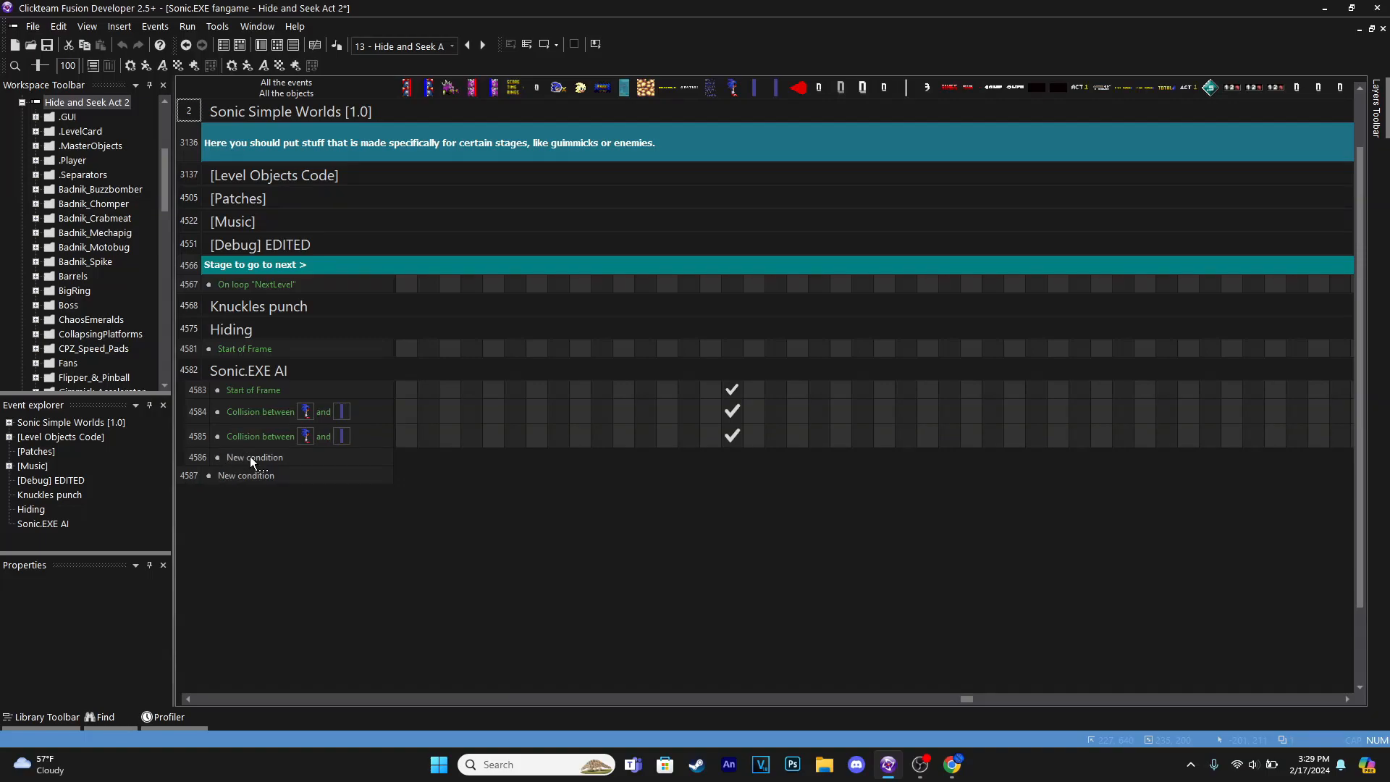
Add an Always event at the end of the Sonic.EXE AI group in the event editor
{"action": "double_click", "coordinate": [250, 458]}
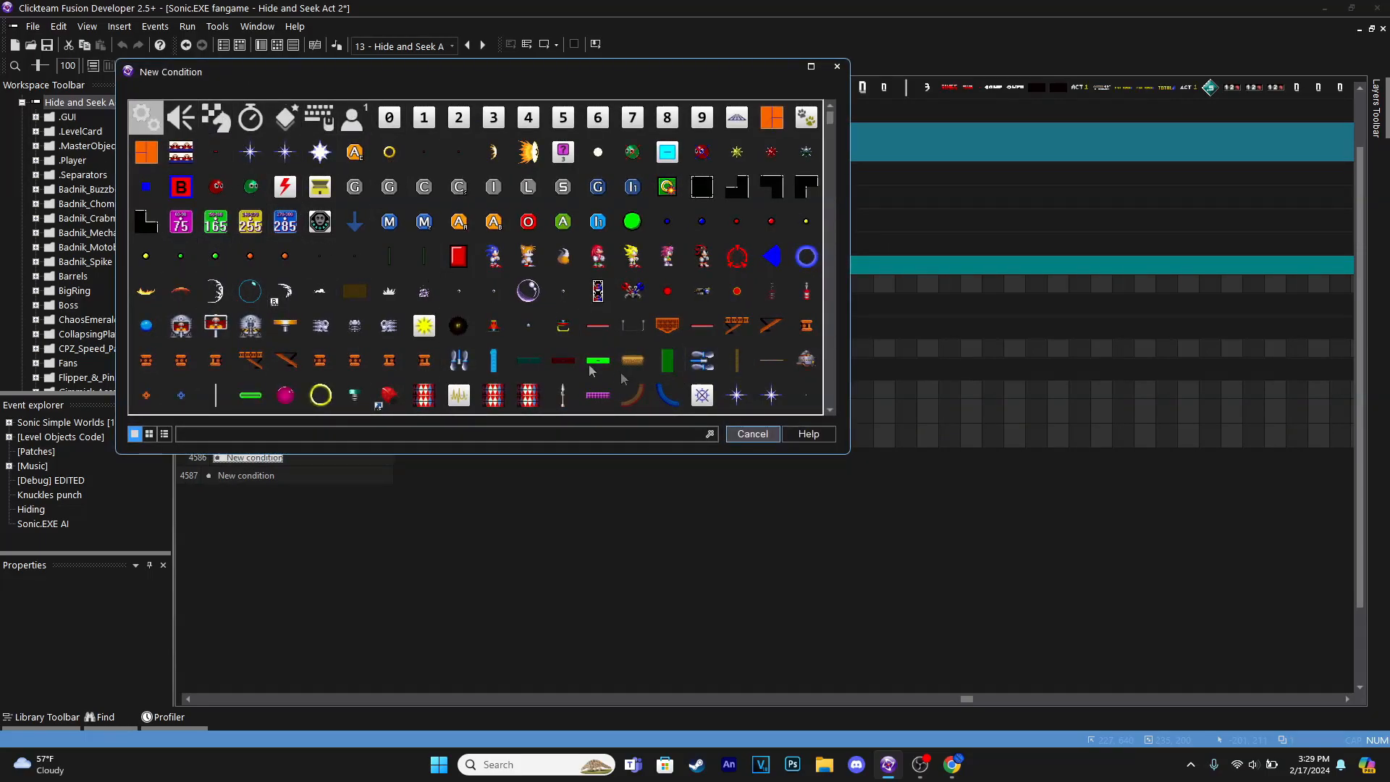
{"action": "left_click", "coordinate": [149, 121]}
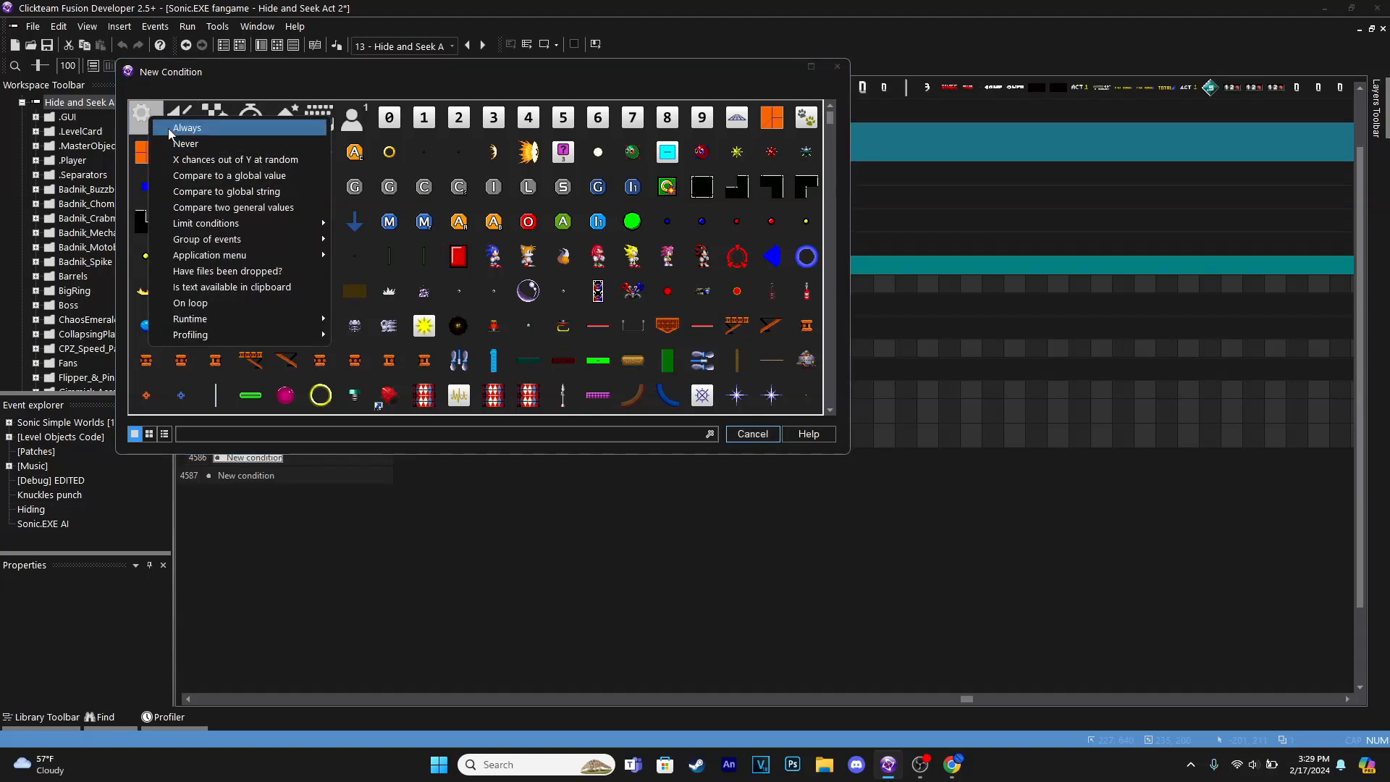
{"action": "left_click", "coordinate": [289, 127]}
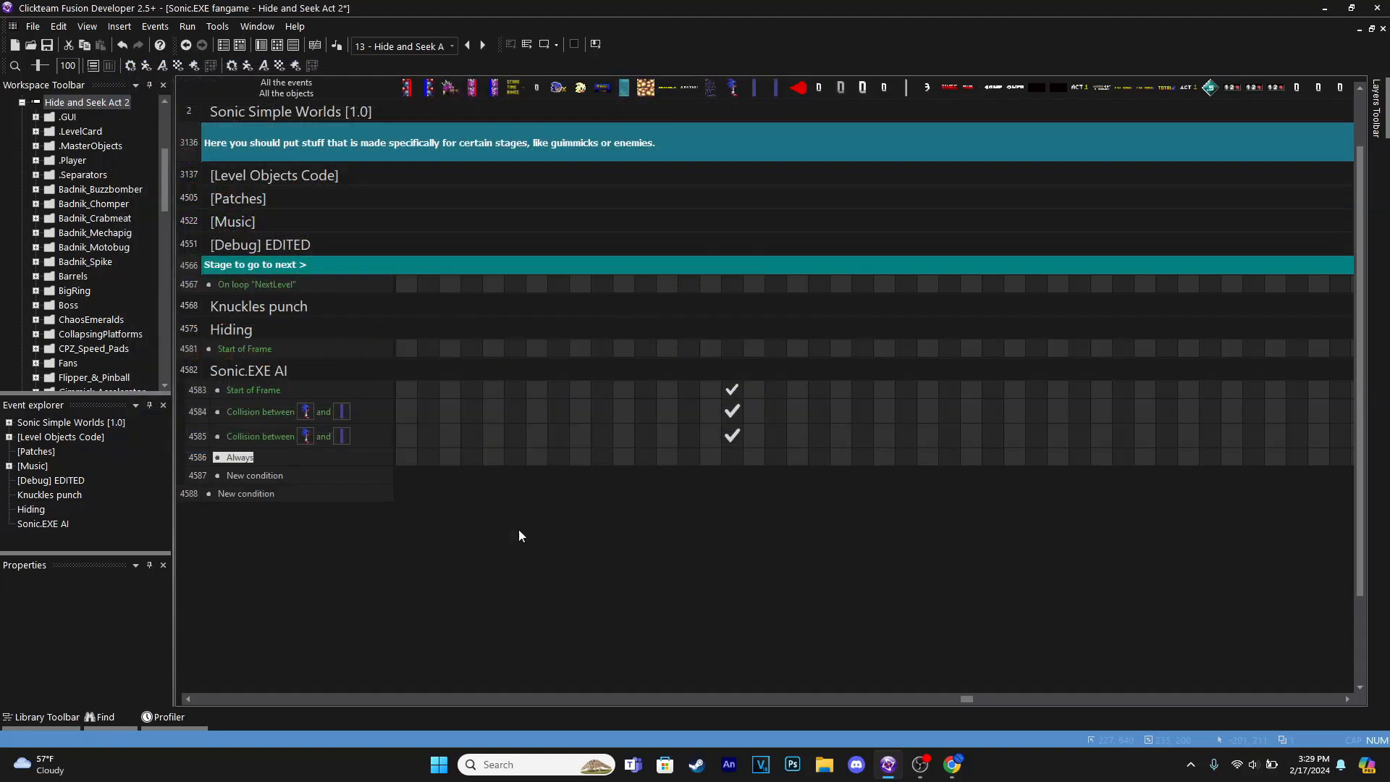
In the Always event, set the vision-range object's X coordinate to the X position of "Sonic.EXE walk"
{"action": "left_click", "coordinate": [796, 458]}
{"action": "mouse_move", "coordinate": [902, 488]}
{"action": "left_click", "coordinate": [996, 522]}
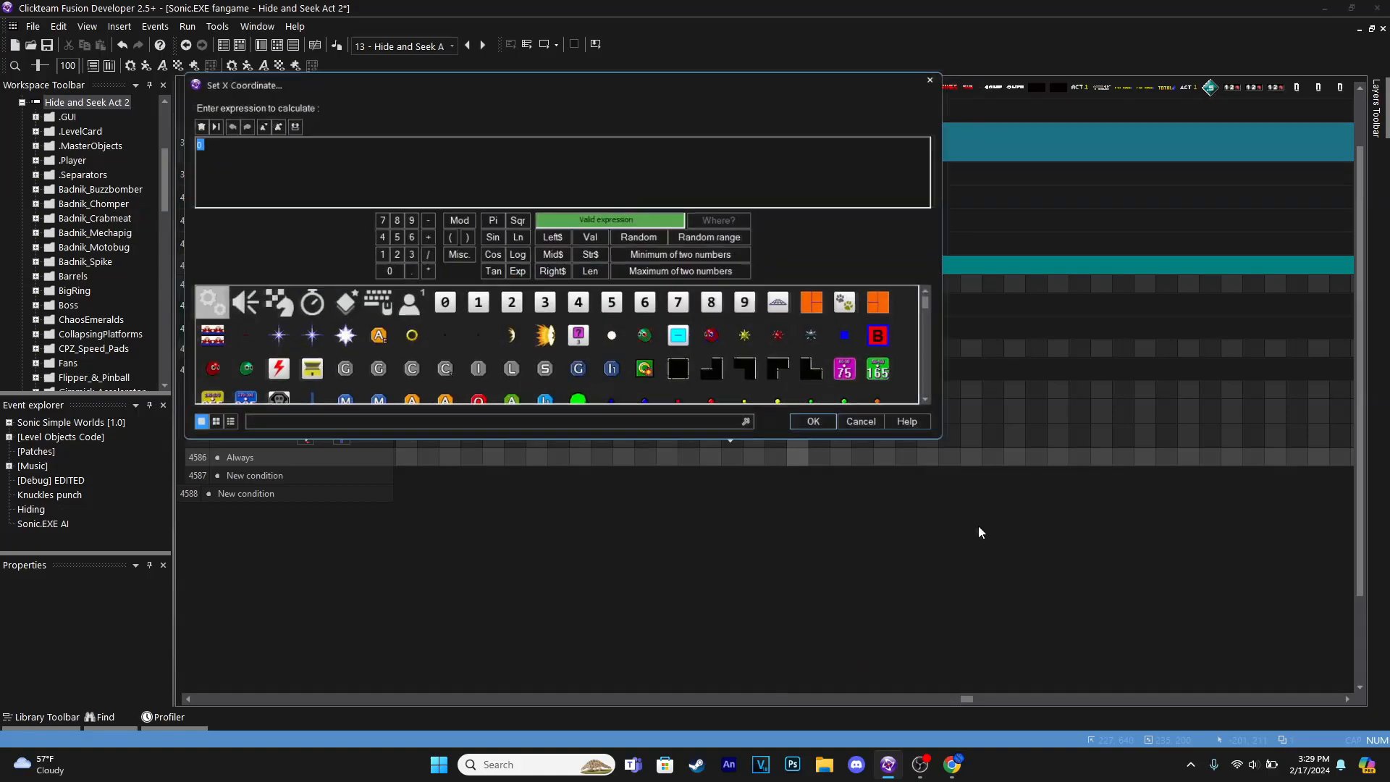
{"action": "scroll", "coordinate": [583, 406], "scroll_direction": "down", "scroll_amount": 10}
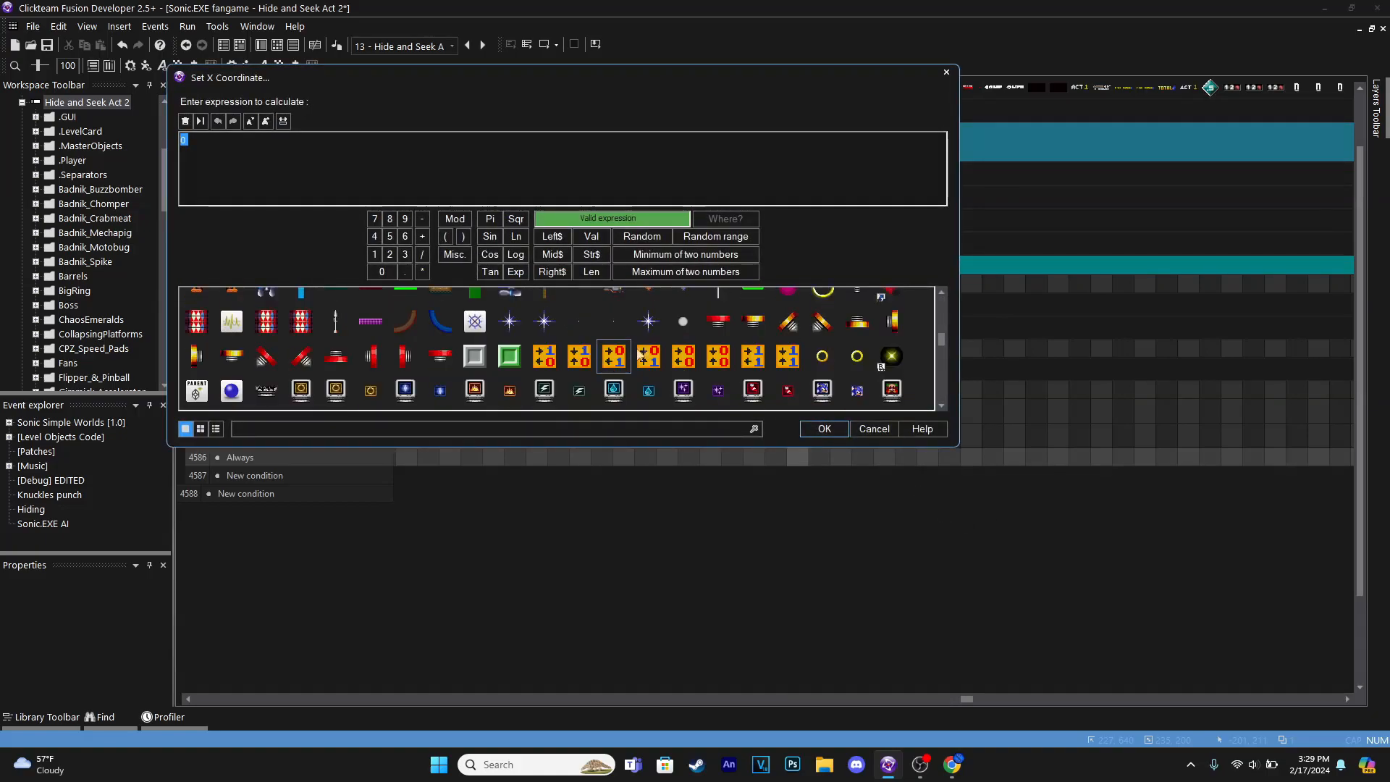
{"action": "scroll", "coordinate": [683, 373], "scroll_direction": "up", "scroll_amount": 1}
{"action": "scroll", "coordinate": [814, 380], "scroll_direction": "down", "scroll_amount": 1}
{"action": "left_click", "coordinate": [404, 357]}
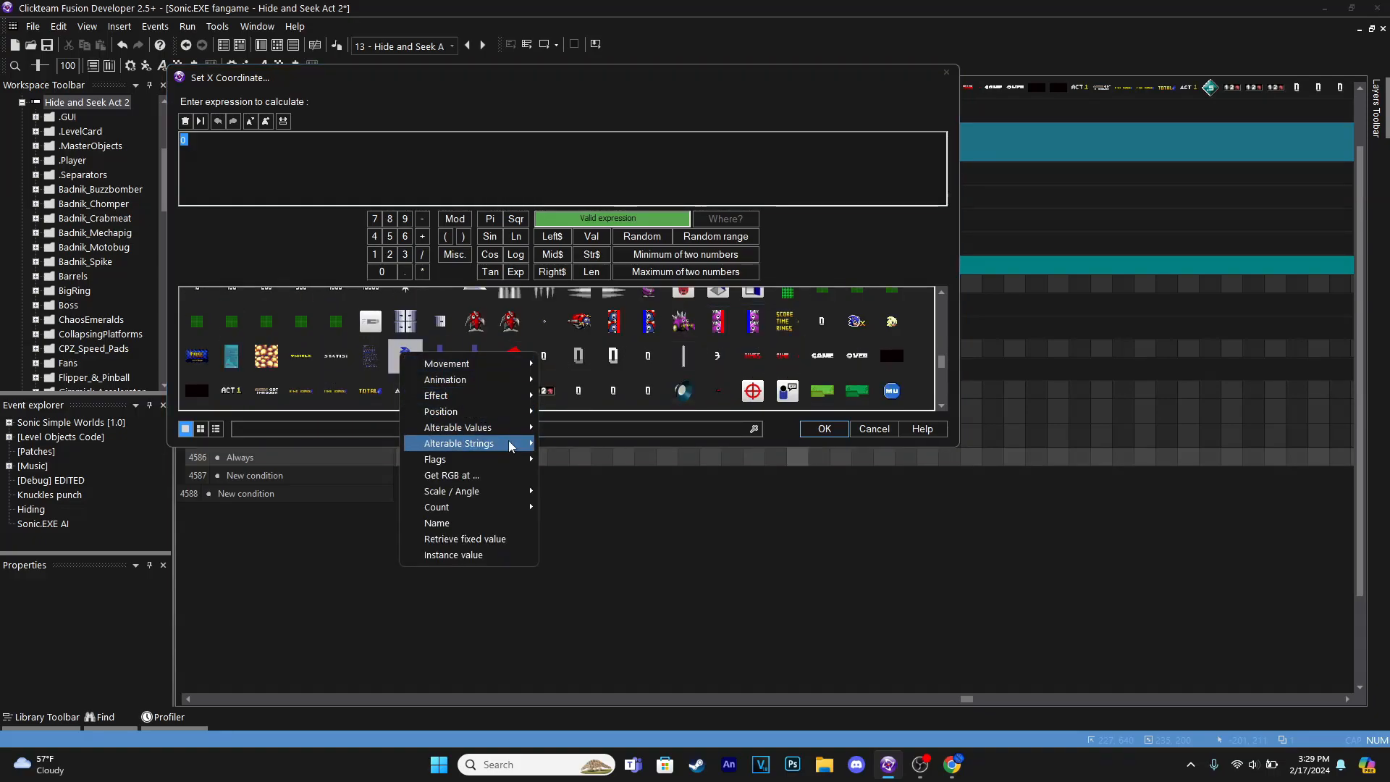
{"action": "mouse_move", "coordinate": [512, 413]}
{"action": "left_click", "coordinate": [595, 415]}
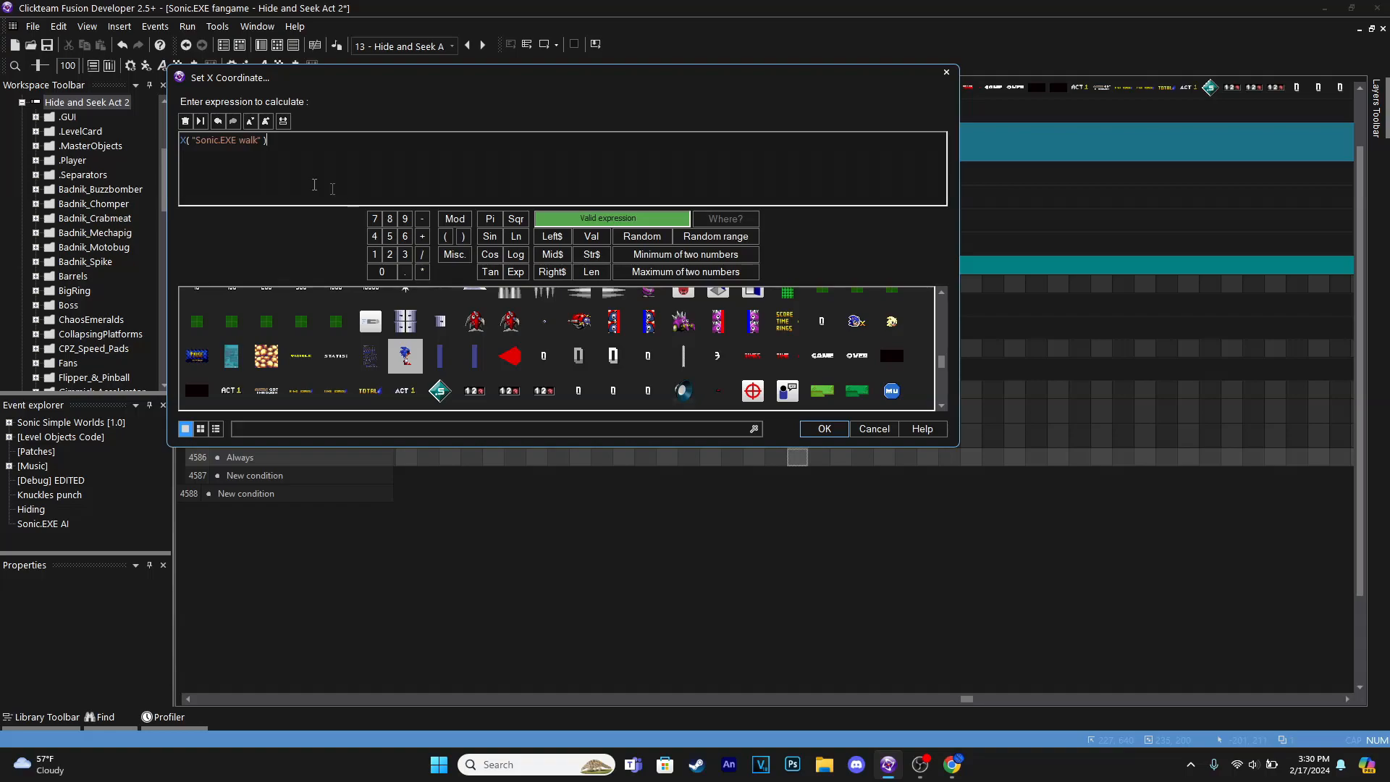
{"action": "key", "text": "Return"}
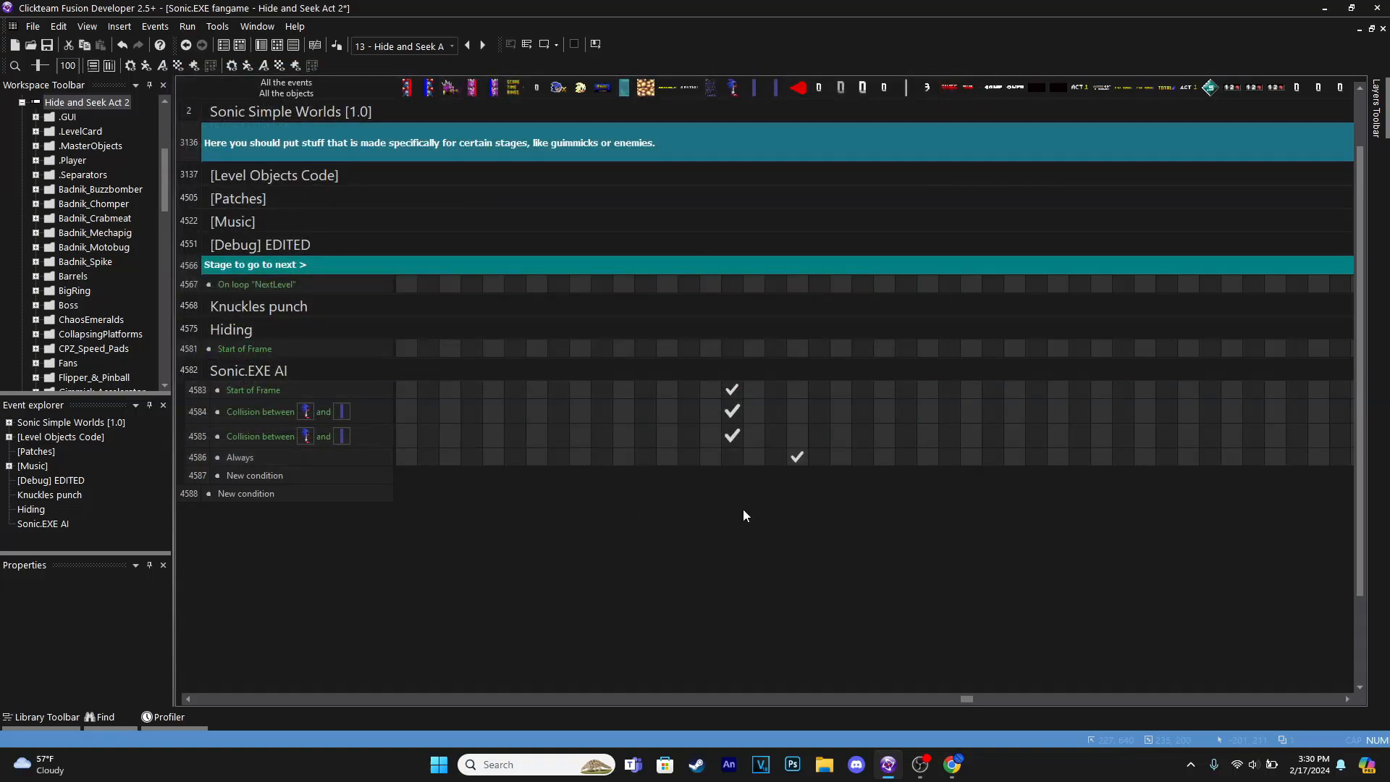
In the frame editor, nudge the red cone vertically until its tip lines up with the Sonic.EXE sprite's eyes
{"action": "key", "text": "ctrl+m"}
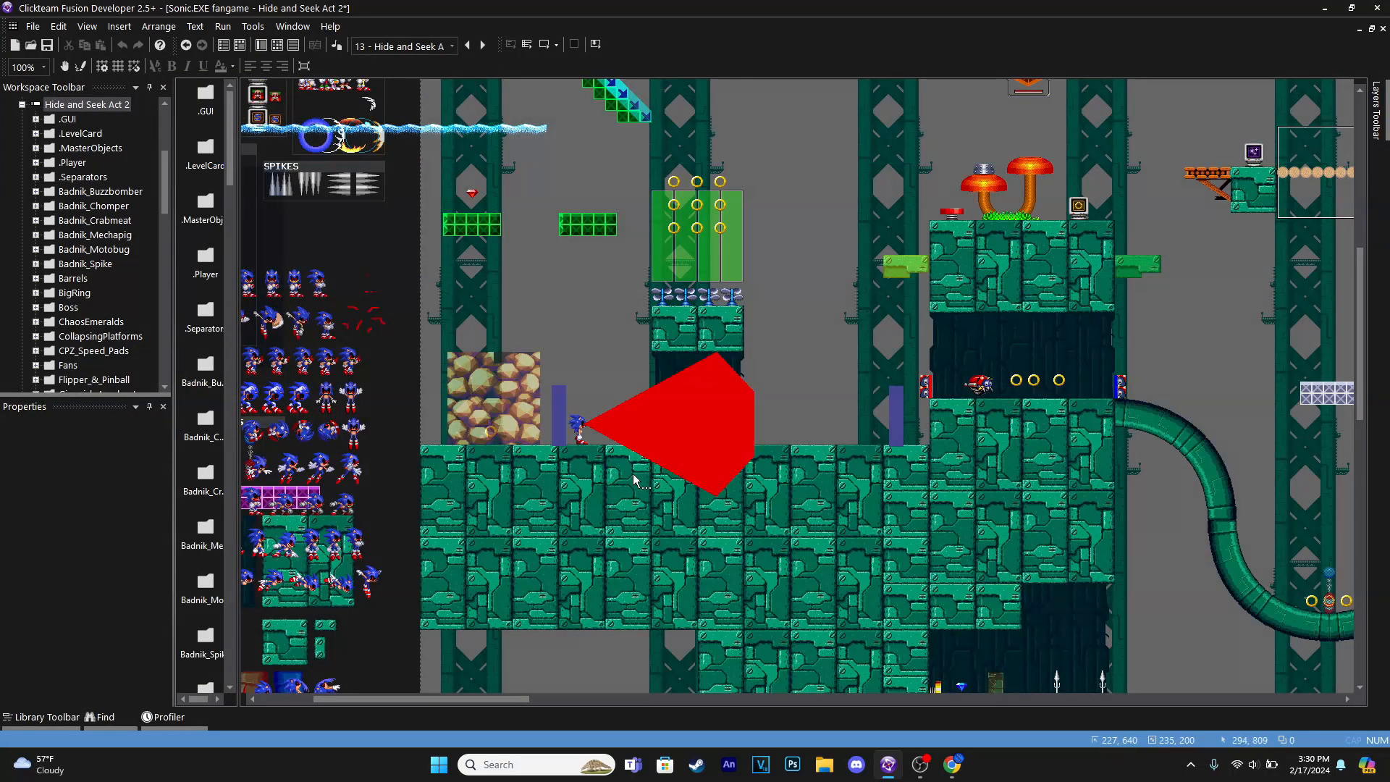
{"action": "left_click", "coordinate": [634, 427]}
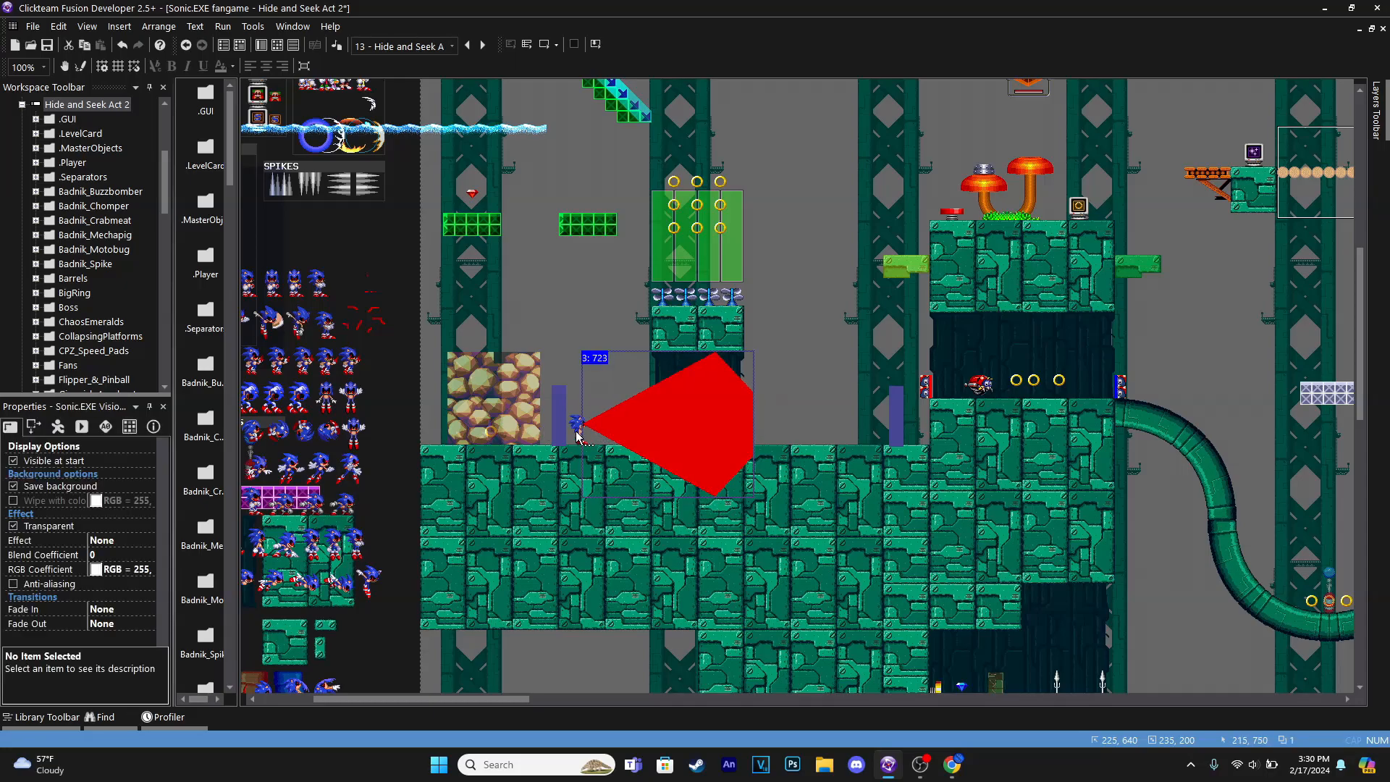
{"action": "key", "text": "Down"}
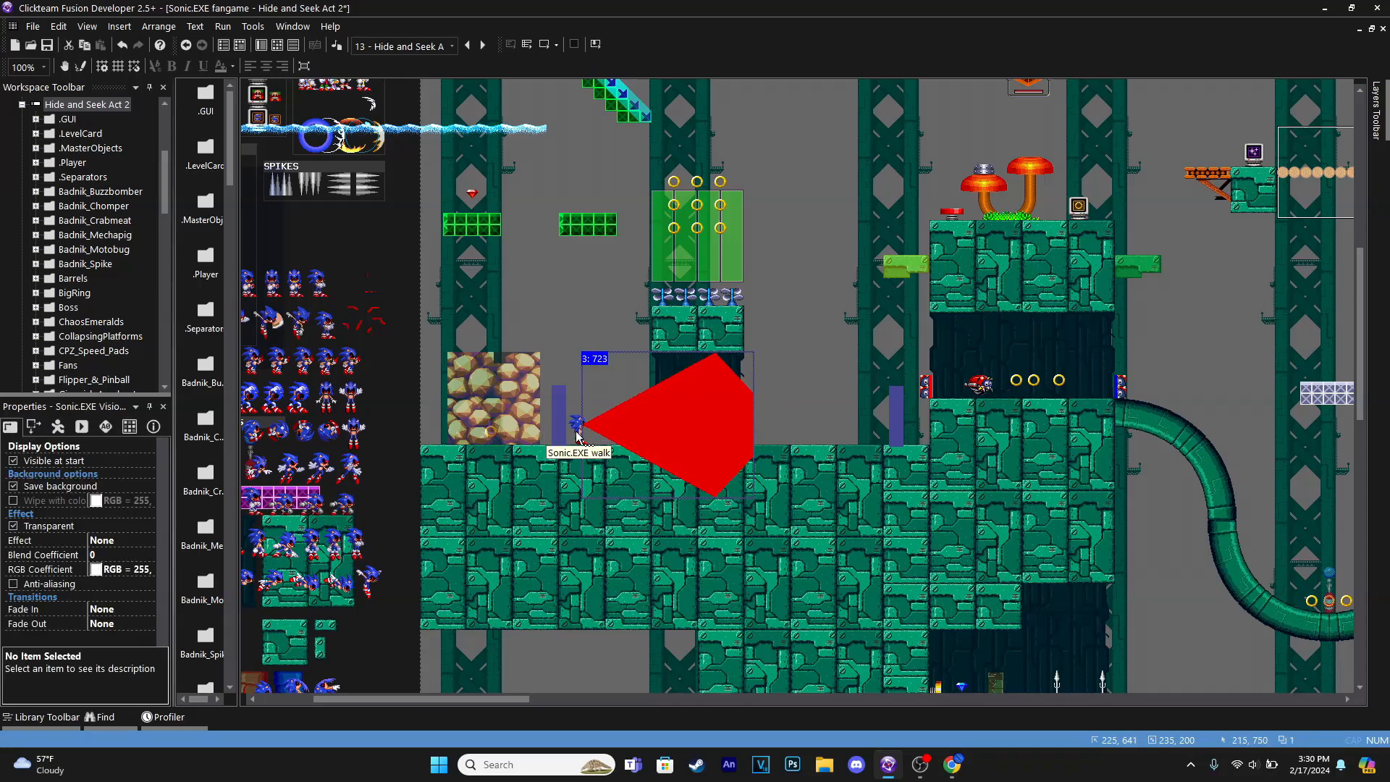
{"action": "key", "text": "Down"}
{"action": "key", "text": "Down"}
{"action": "key", "text": "Down"}
{"action": "key", "text": "Down"}
{"action": "key", "text": "Down"}
{"action": "key", "text": "Down"}
{"action": "key", "text": "Down"}
{"action": "key", "text": "Down"}
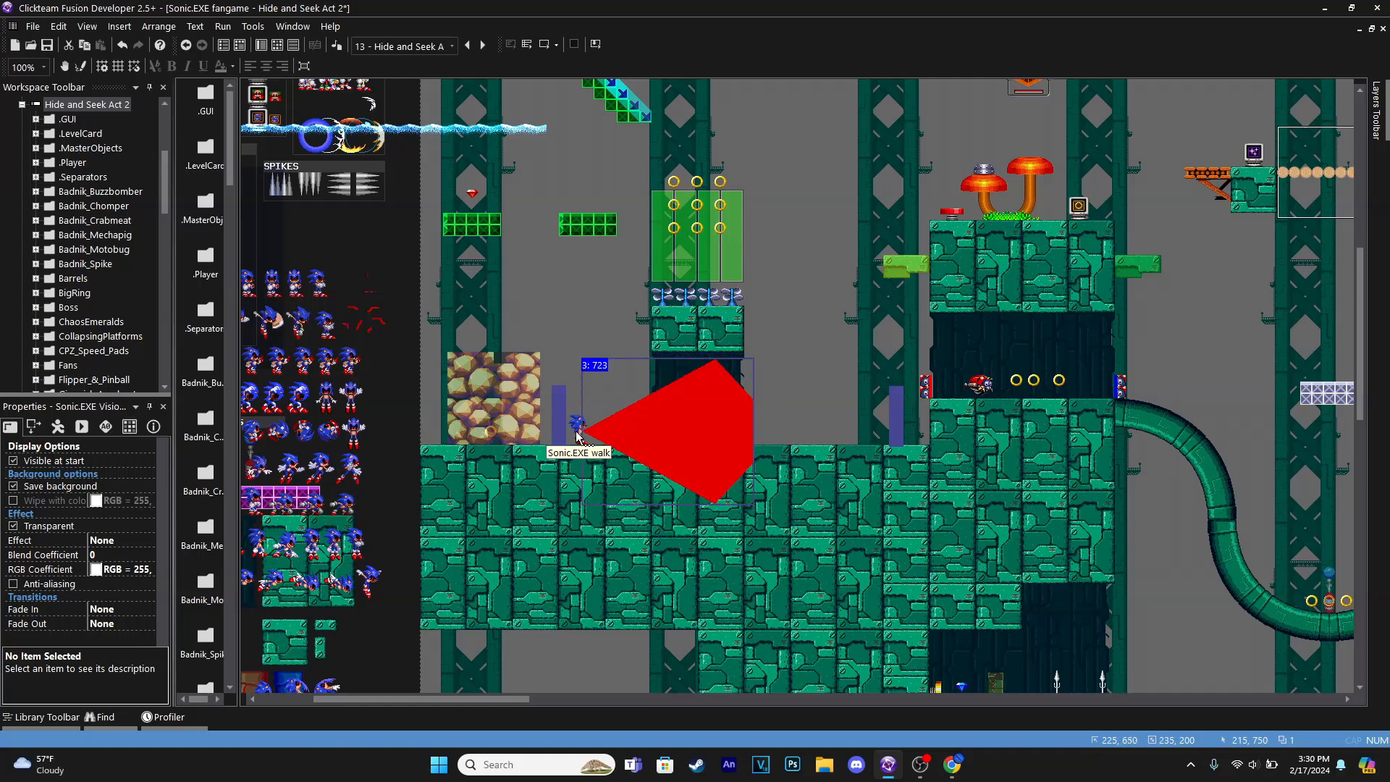
{"action": "key", "text": "Up"}
{"action": "key", "text": "Up"}
{"action": "key", "text": "Up"}
{"action": "key", "text": "Up"}
{"action": "key", "text": "Up"}
{"action": "key", "text": "Up"}
{"action": "key", "text": "Up"}
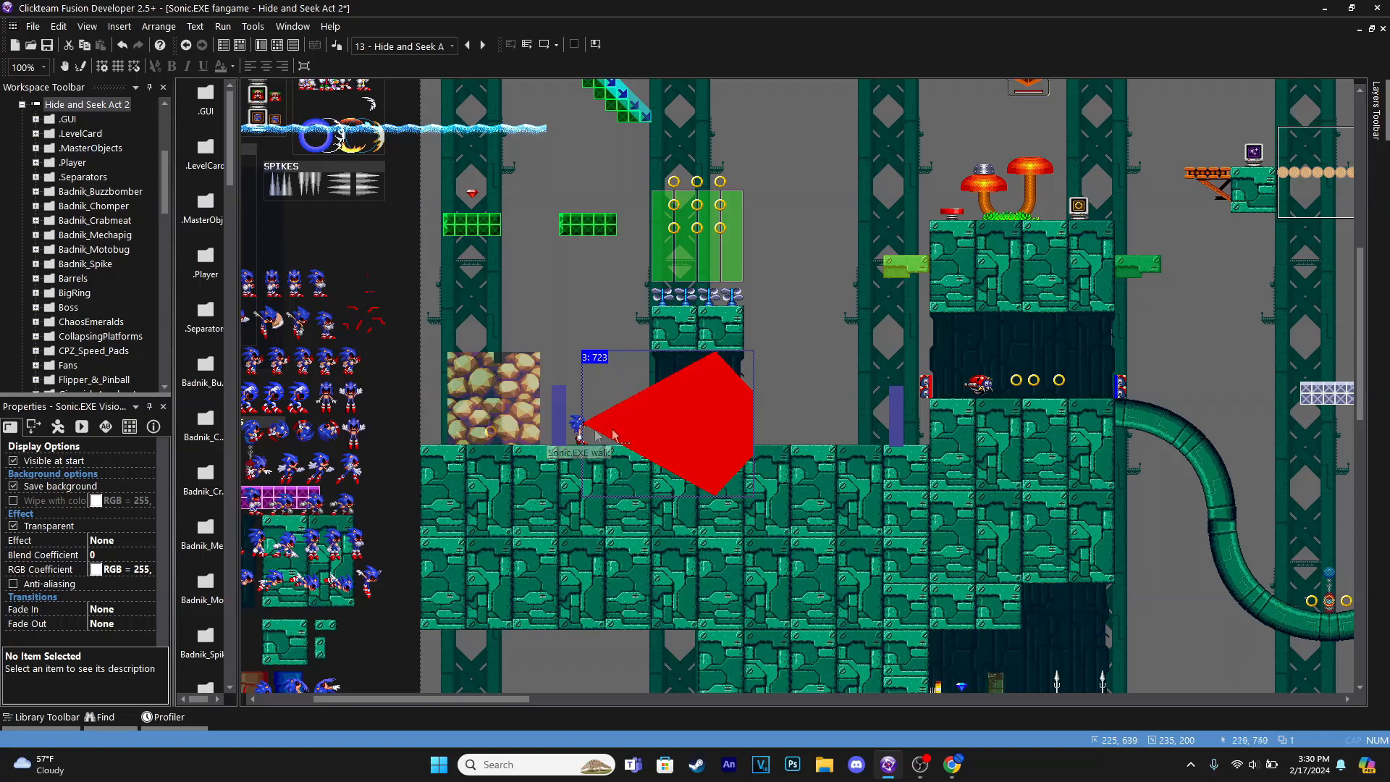
Set the vision-range object's X position to -300 so it starts outside the playfield
{"action": "middle_click_drag", "start_coordinate": [666, 426], "coordinate": [792, 428]}
{"action": "left_click", "coordinate": [41, 423]}
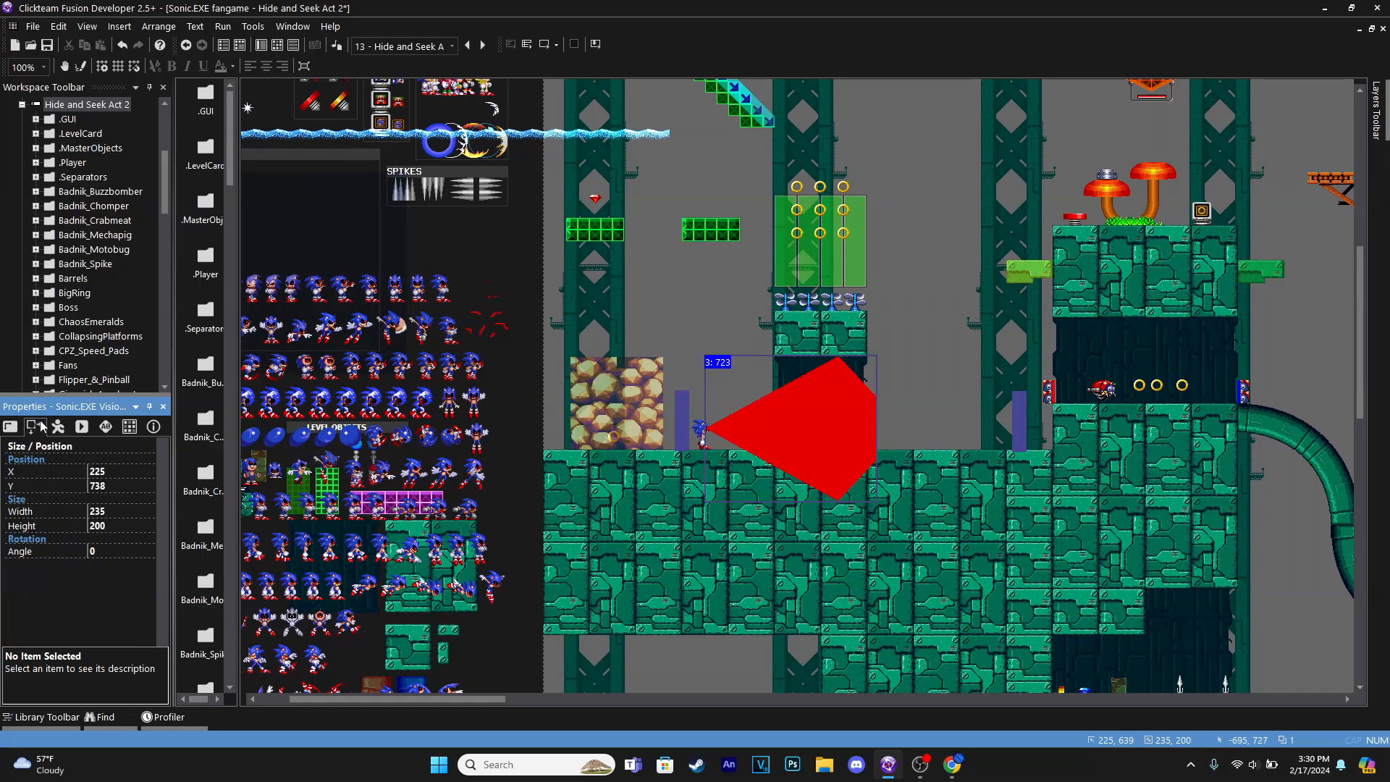
{"action": "left_click", "coordinate": [112, 471]}
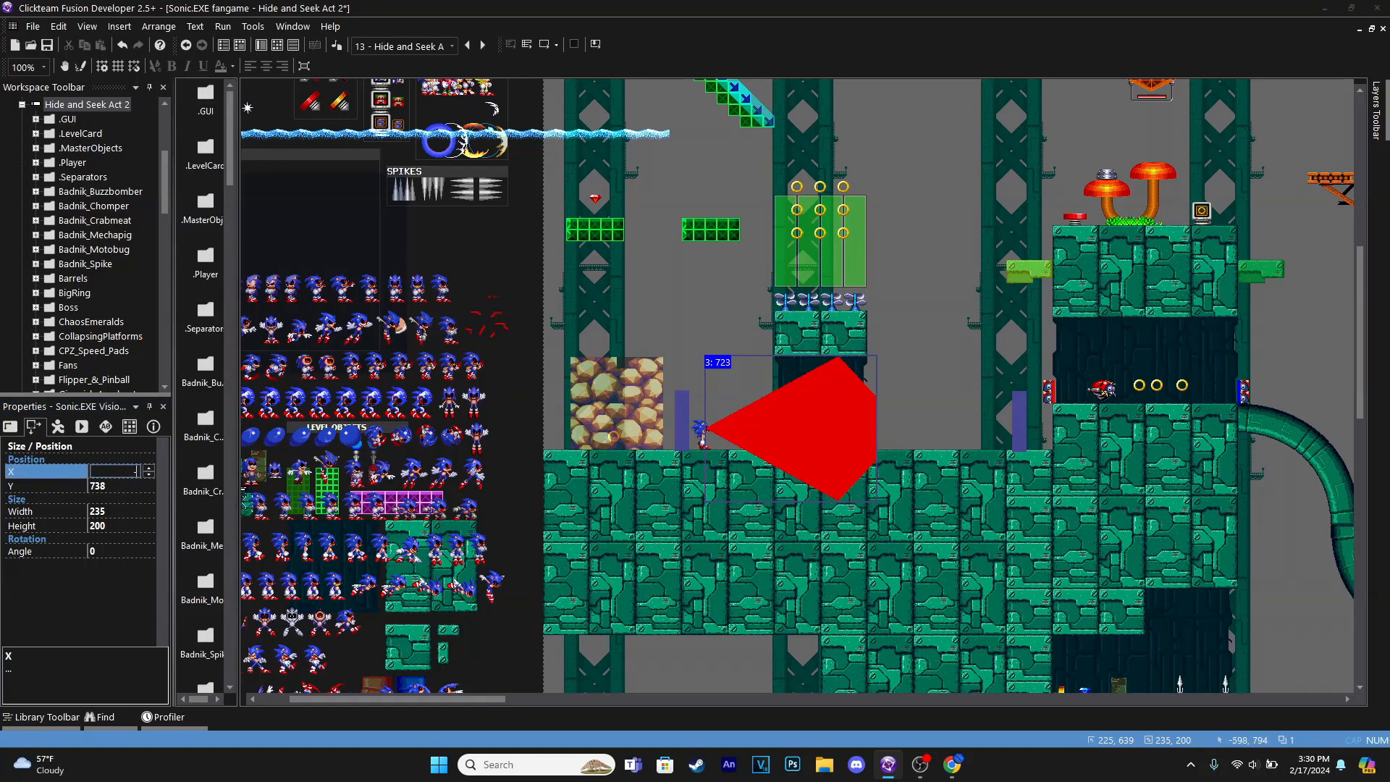
{"action": "type", "text": "-300"}
{"action": "key", "text": "Return"}
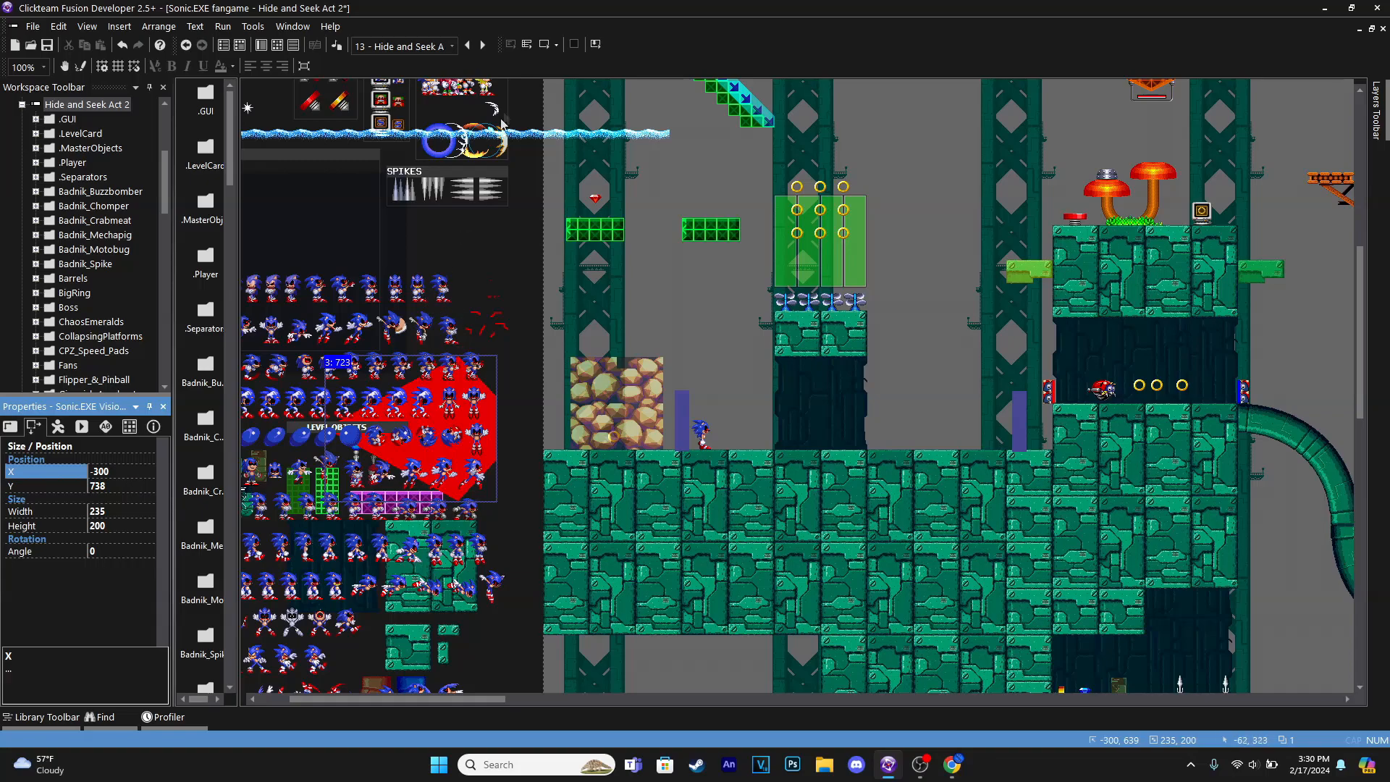
Run the frame and walk Tails alongside Sonic.EXE to check whether the red cone follows the enemy
{"action": "left_click", "coordinate": [544, 44]}
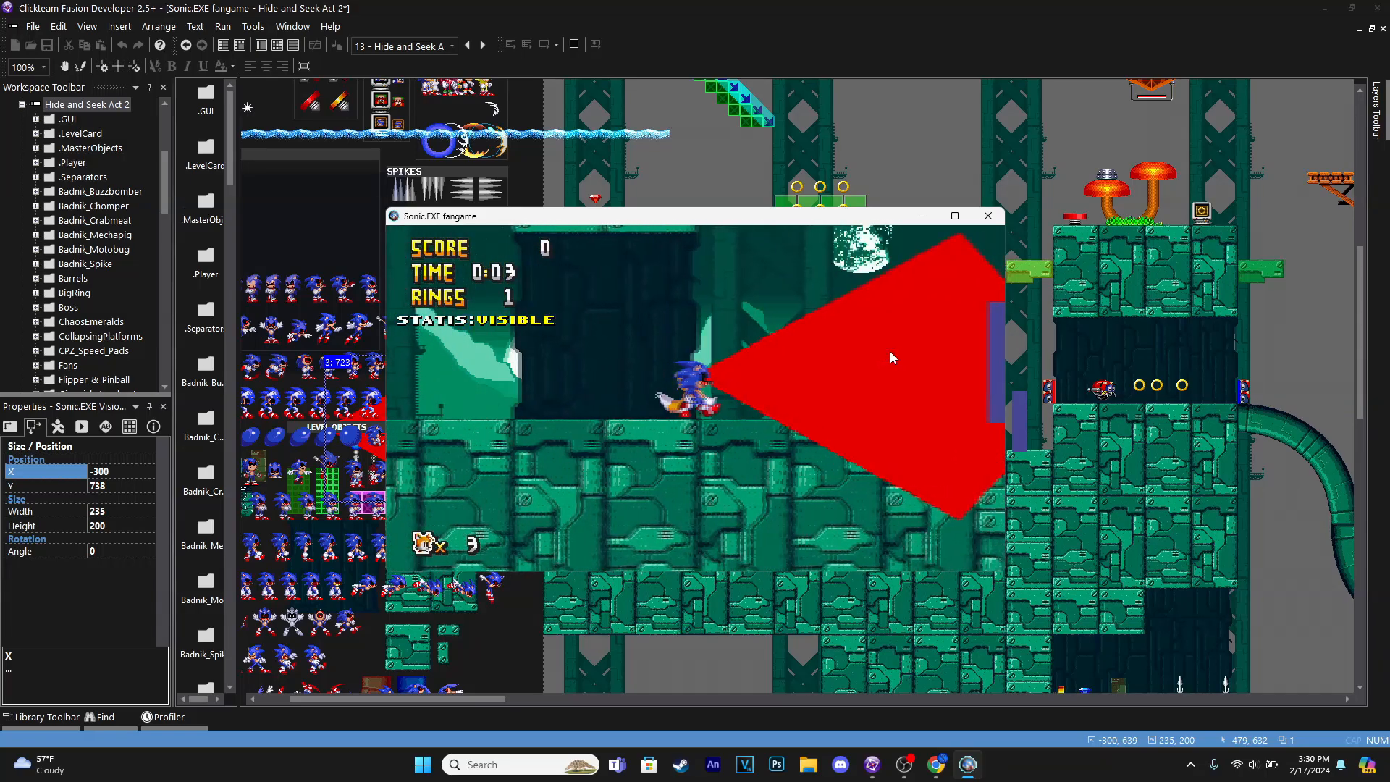
{"action": "key", "text": "Right"}
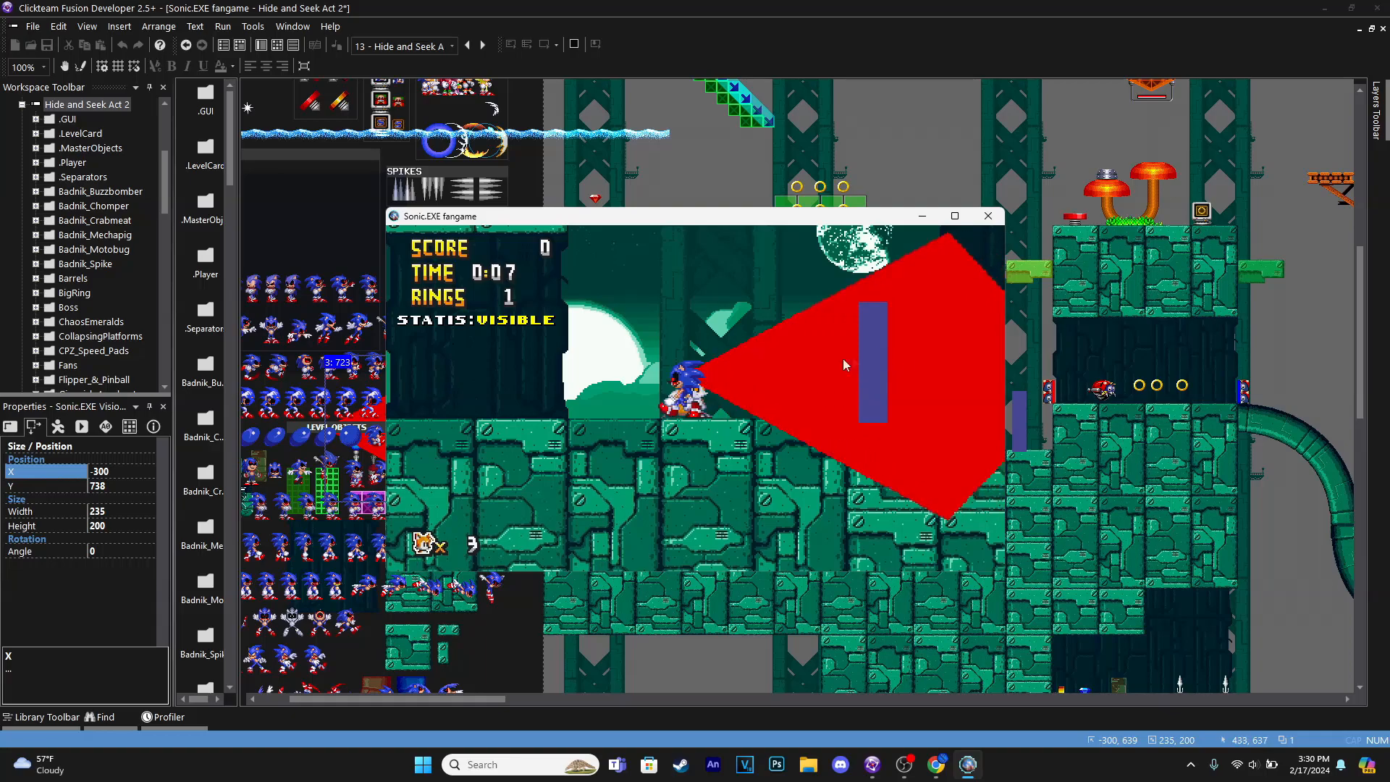
Copy Sonic.EXE's actions in both wall-collision events to the vision-range object
{"action": "left_click", "coordinate": [281, 48]}
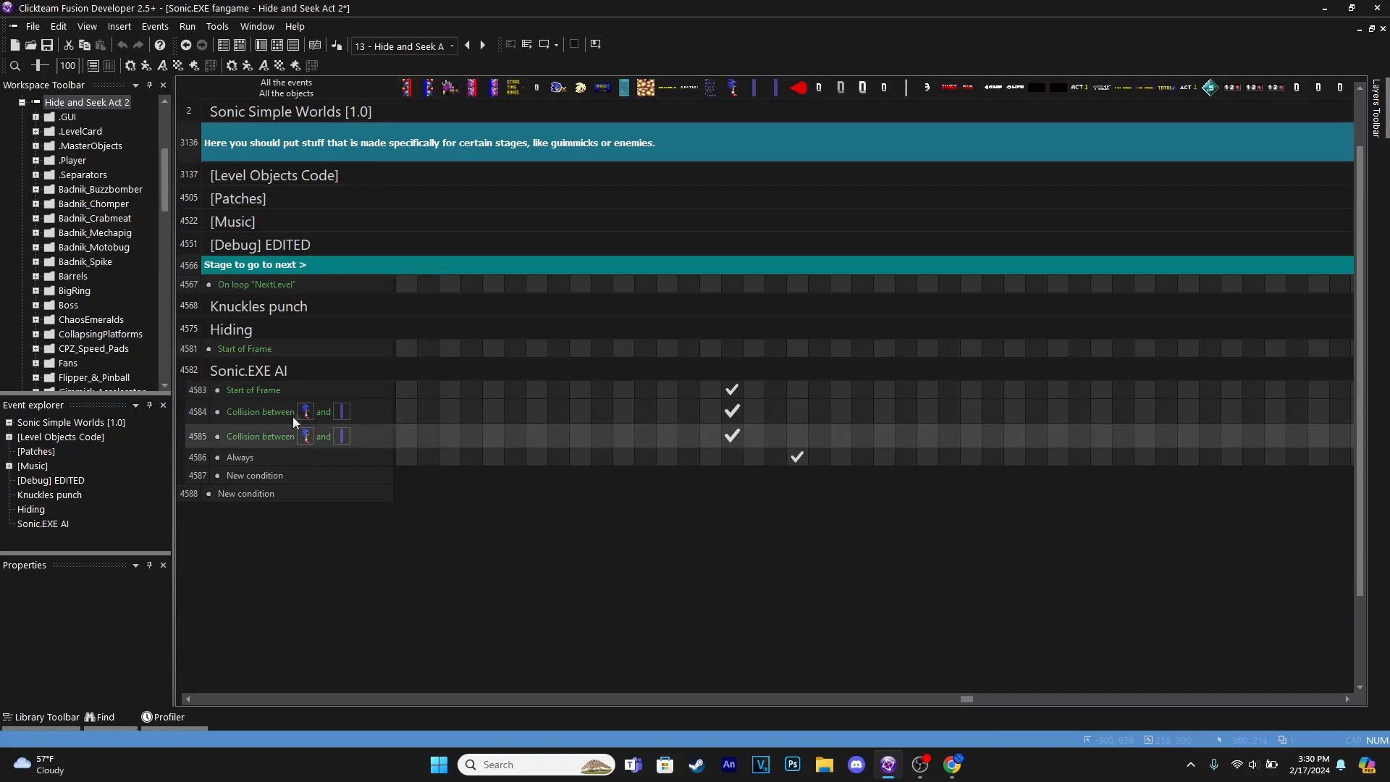
{"action": "left_click_drag", "start_coordinate": [732, 411], "coordinate": [797, 411]}
{"action": "left_click_drag", "start_coordinate": [732, 436], "coordinate": [797, 437]}
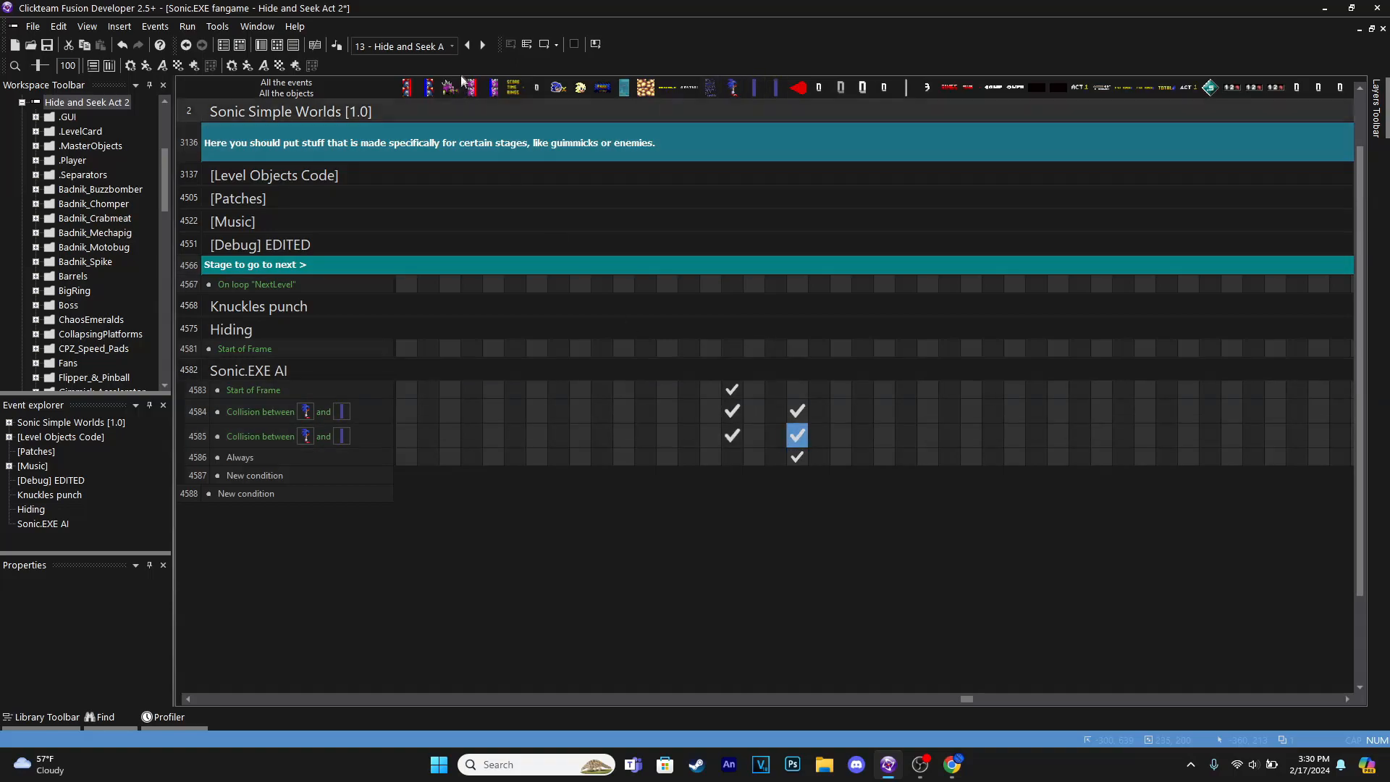
Run the frame, walk Tails back and forth to check that the cone turns with Sonic.EXE, and close the game
{"action": "key", "text": "F7"}
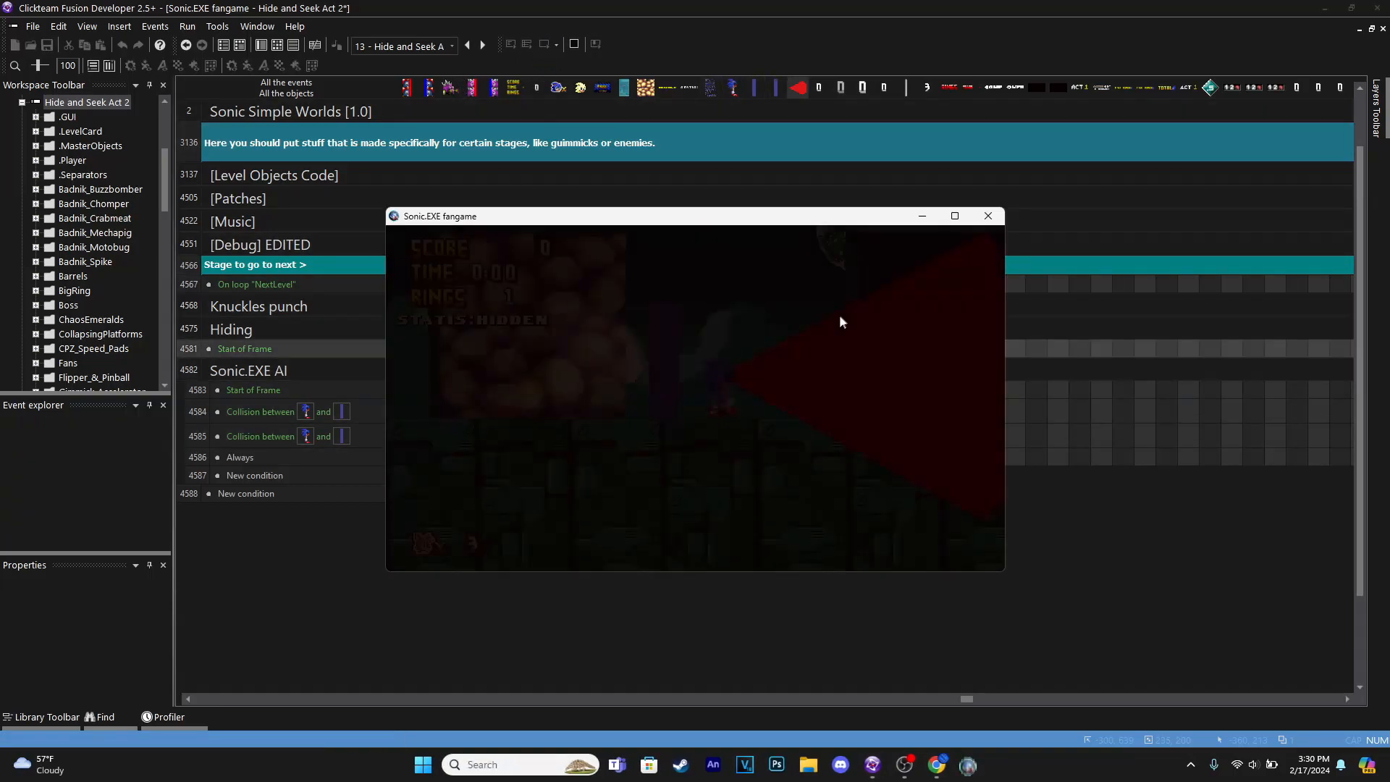
{"action": "key", "text": "Right"}
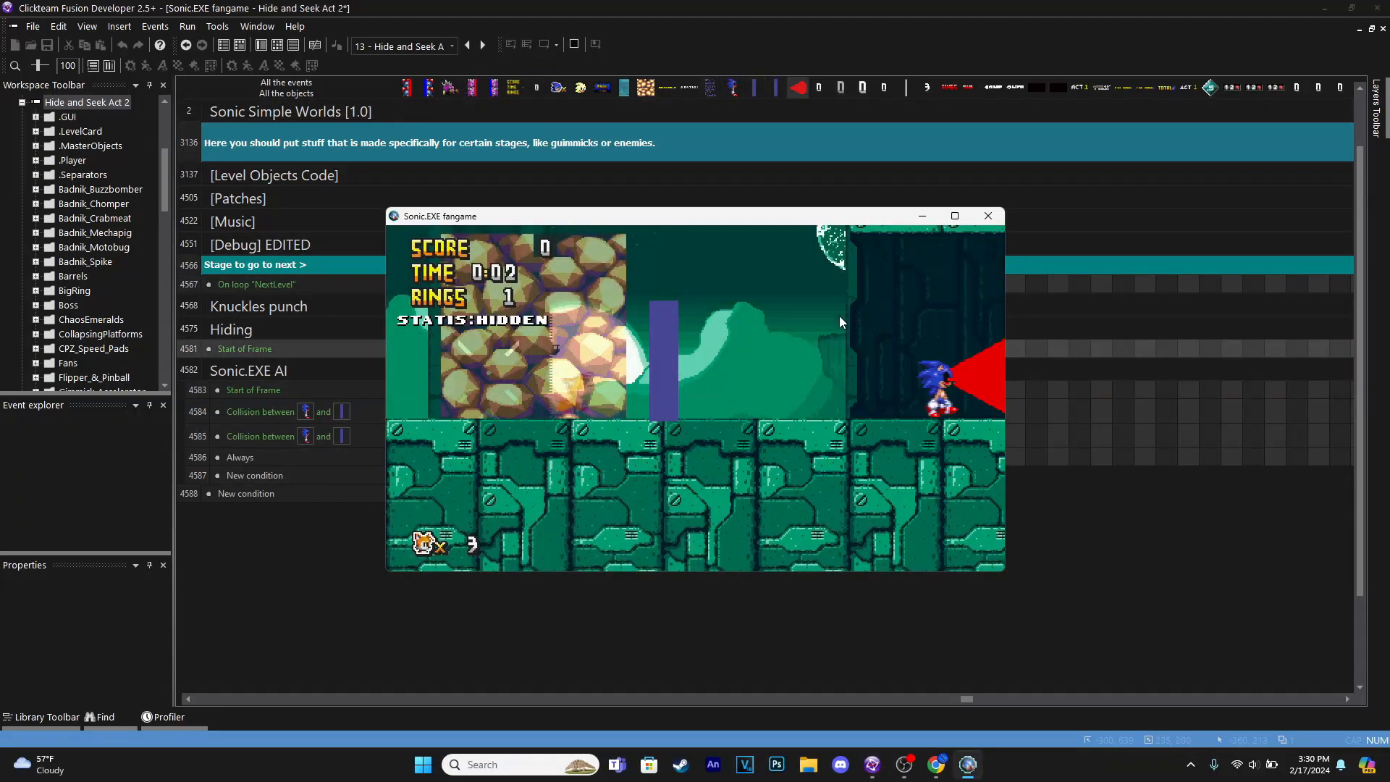
{"action": "key", "text": "Right"}
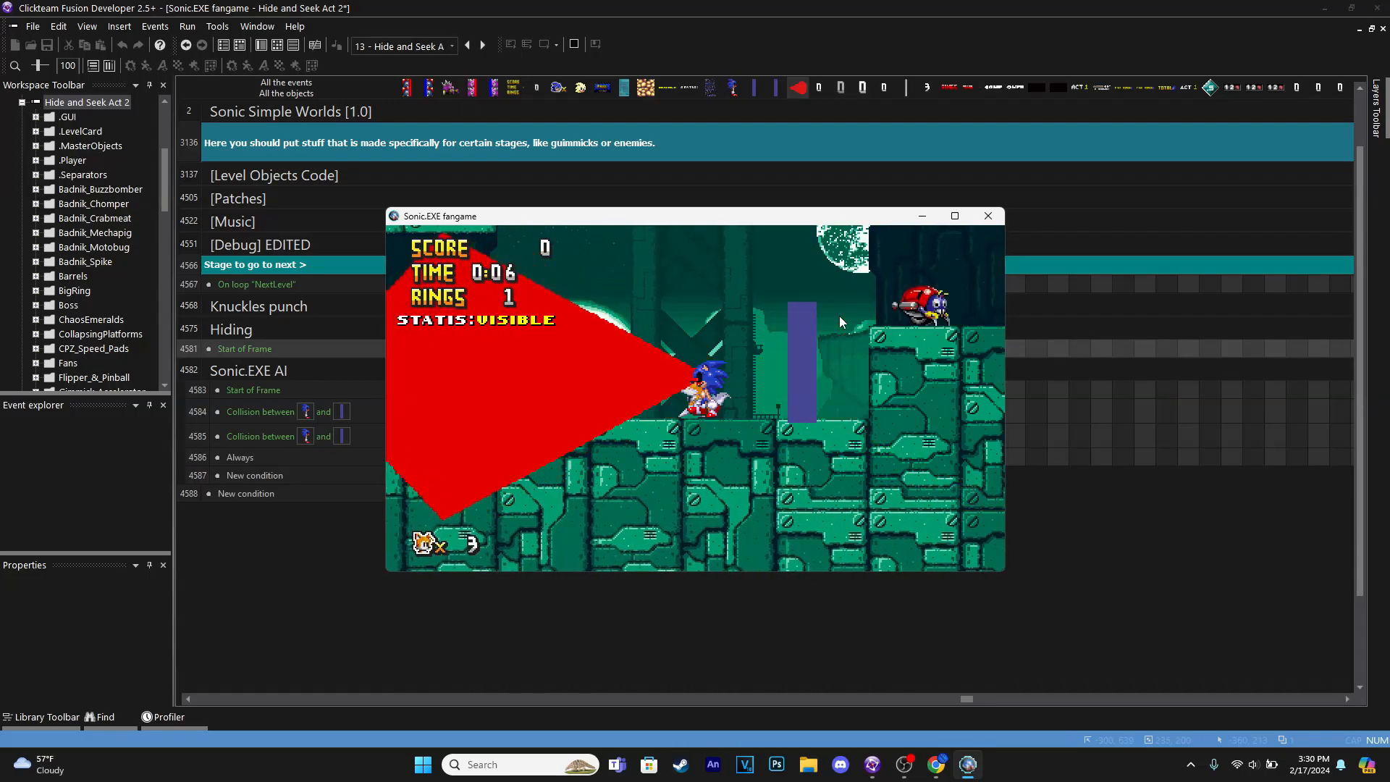
{"action": "key", "text": "Left"}
{"action": "key", "text": "Left"}
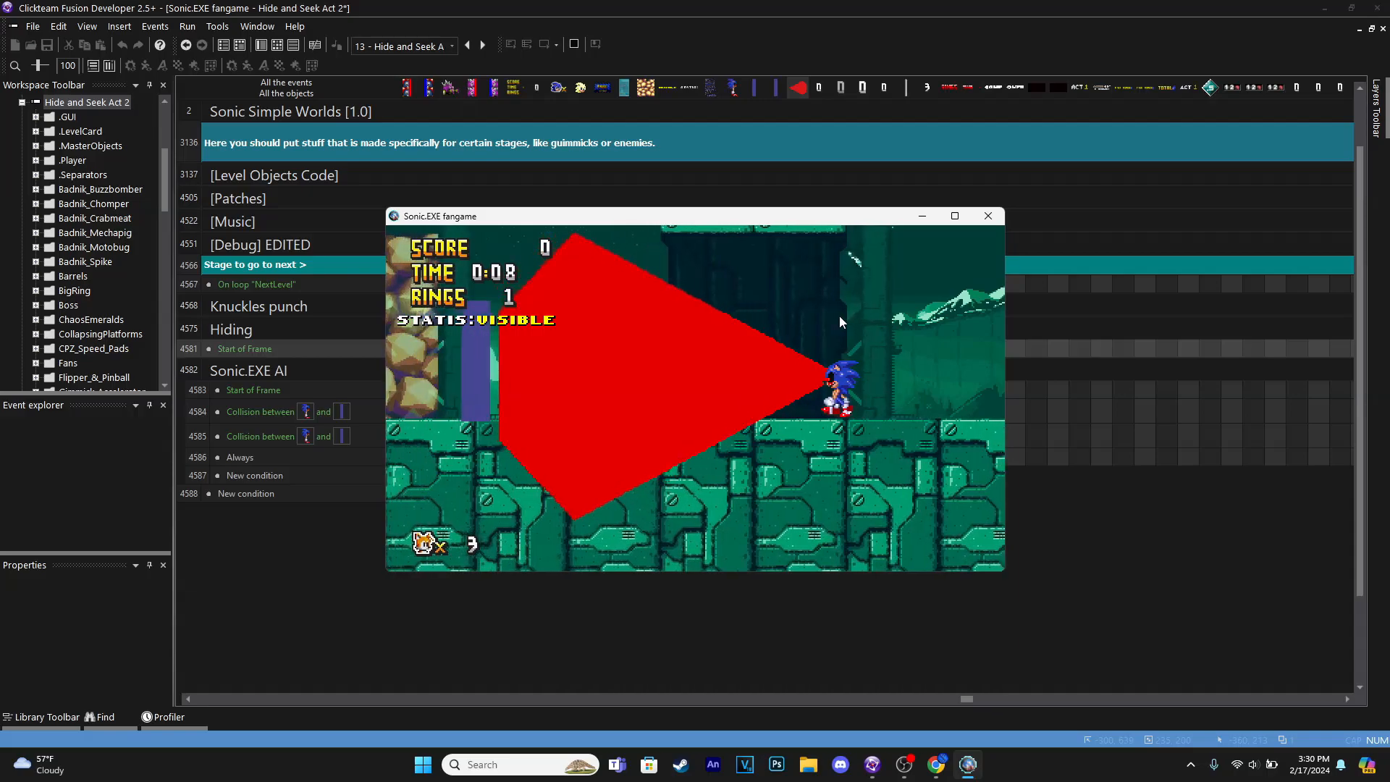
{"action": "key", "text": "Left"}
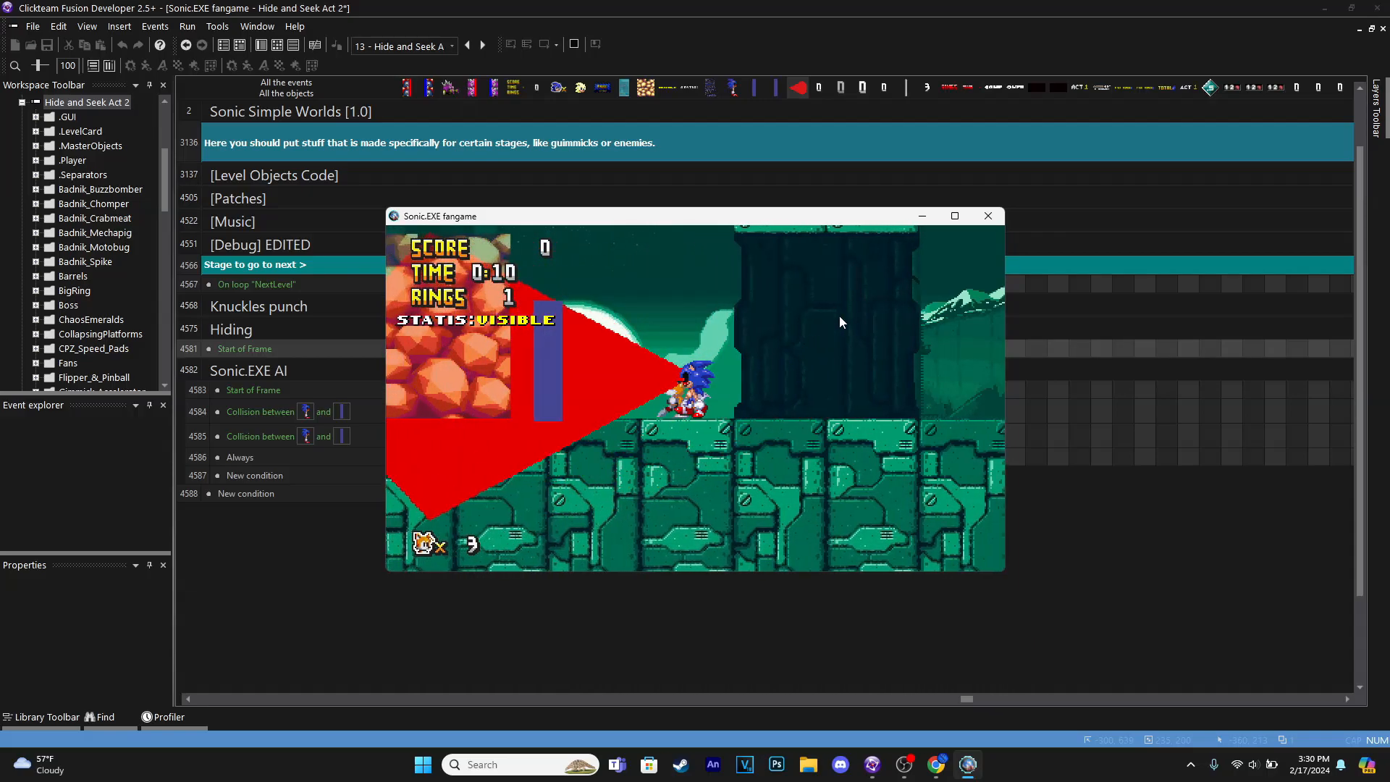
{"action": "key", "text": "Right"}
{"action": "key", "text": "Right"}
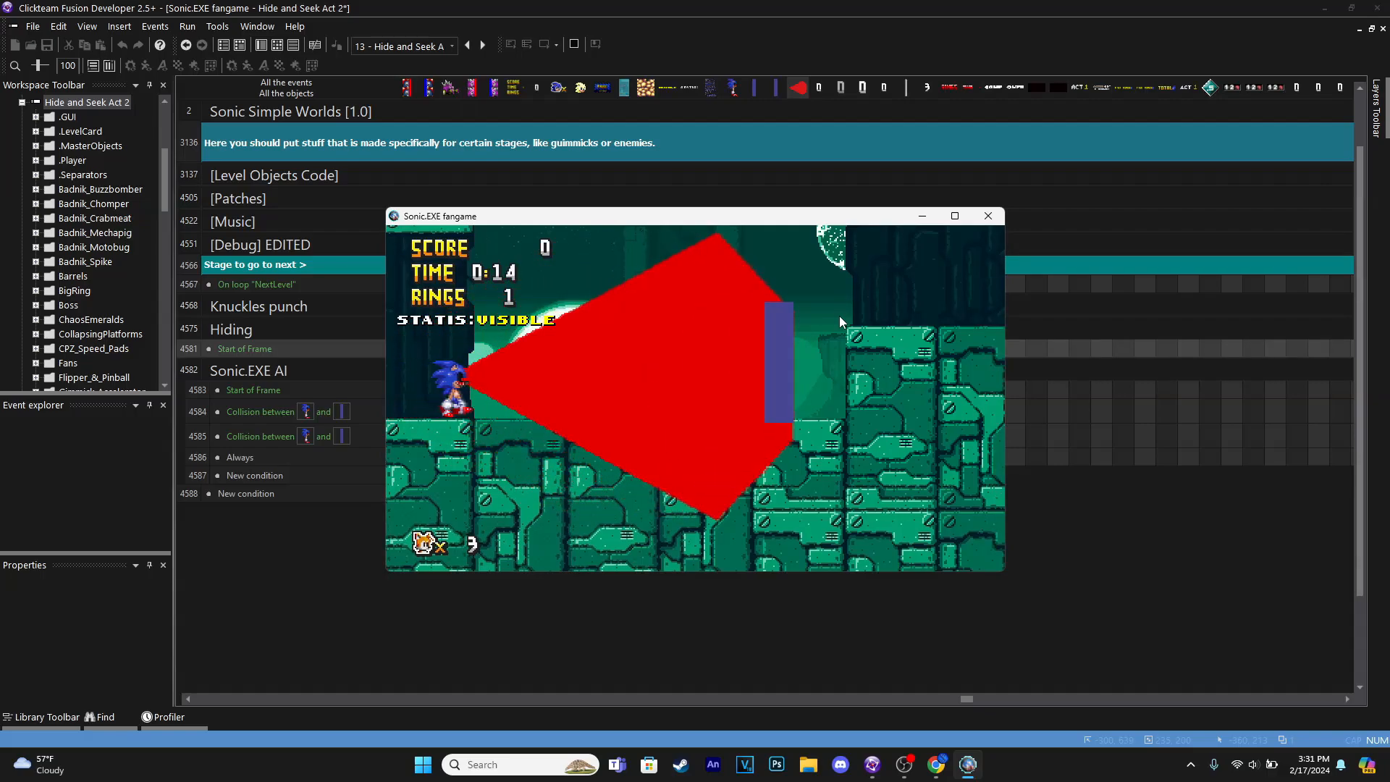
{"action": "key", "text": "Left"}
{"action": "key", "text": "Left"}
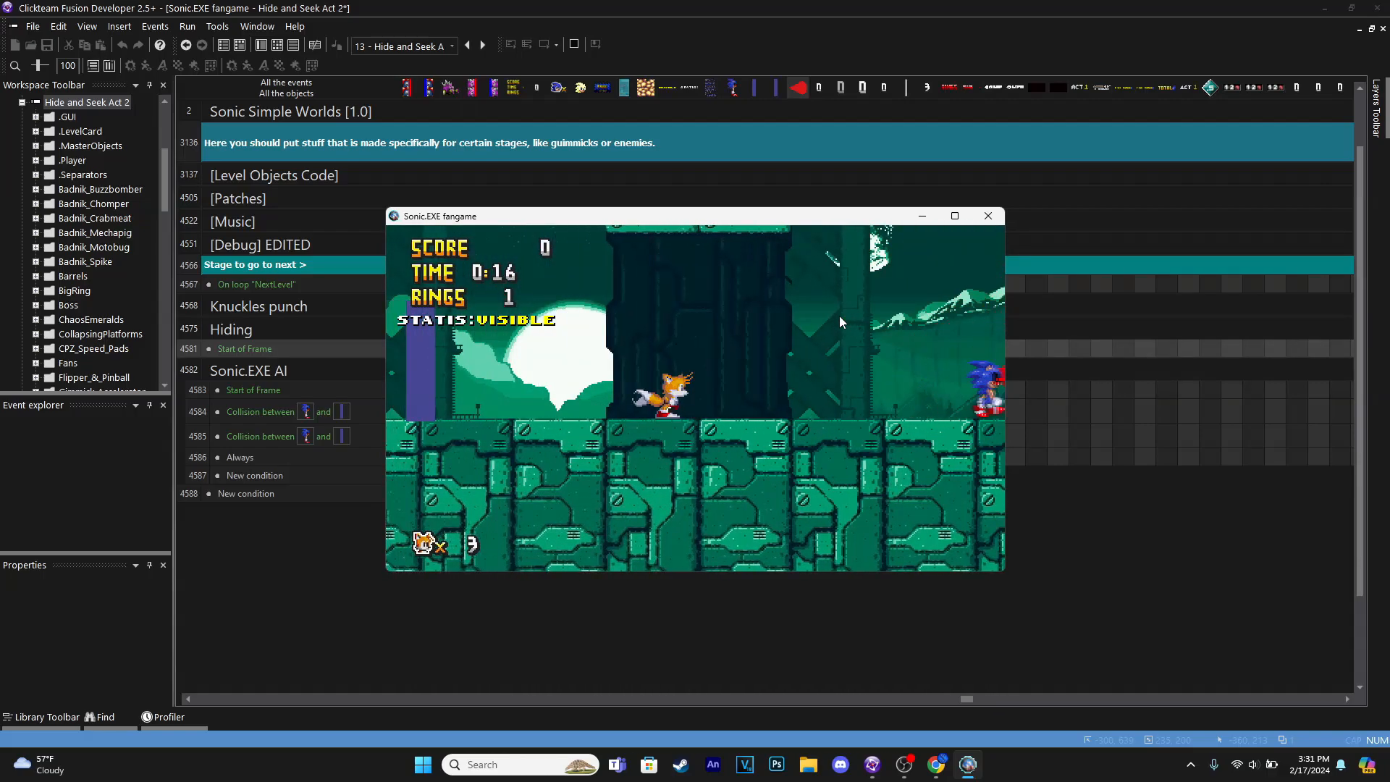
{"action": "key", "text": "Left"}
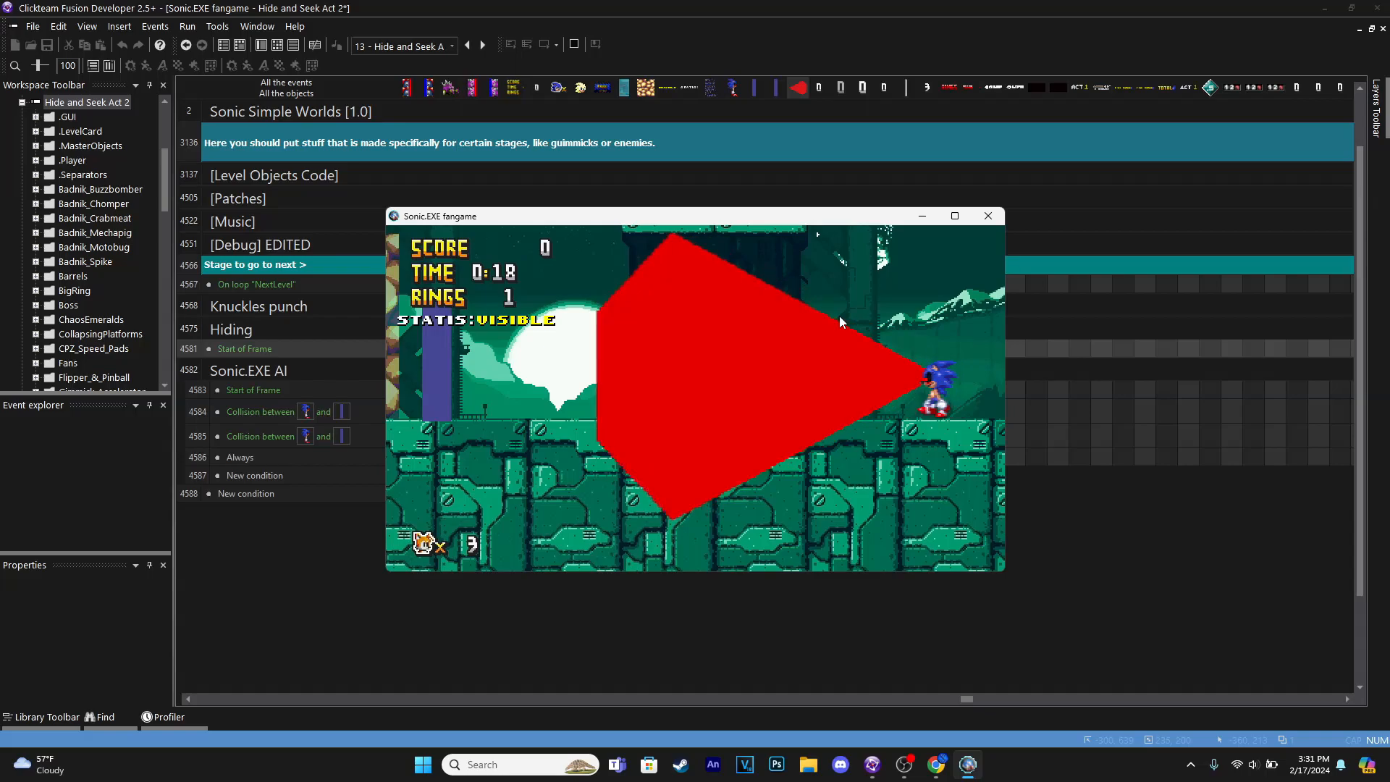
{"action": "key", "text": "alt+F4"}
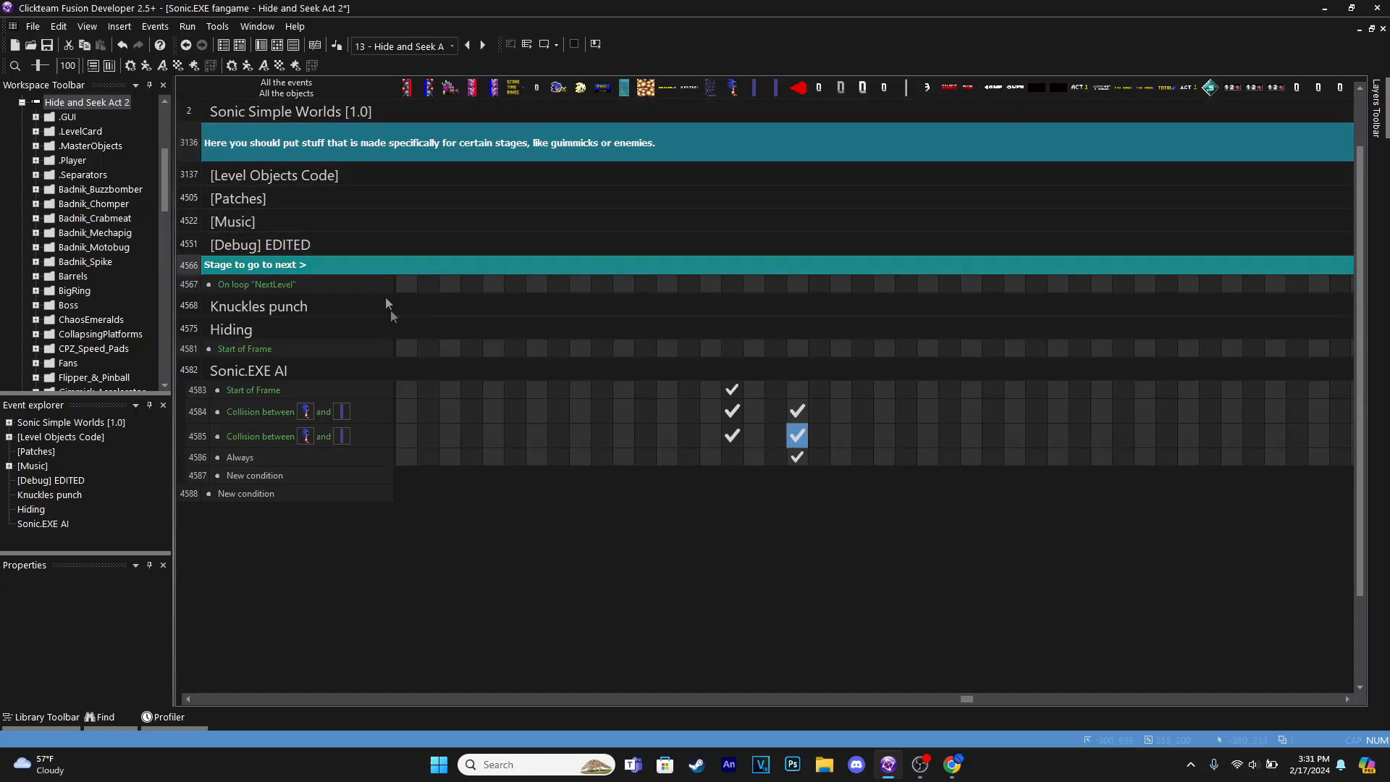
Insert a new Active object in the frame, just above the Sonic.EXE sprite sheet
{"action": "left_click", "coordinate": [261, 46]}
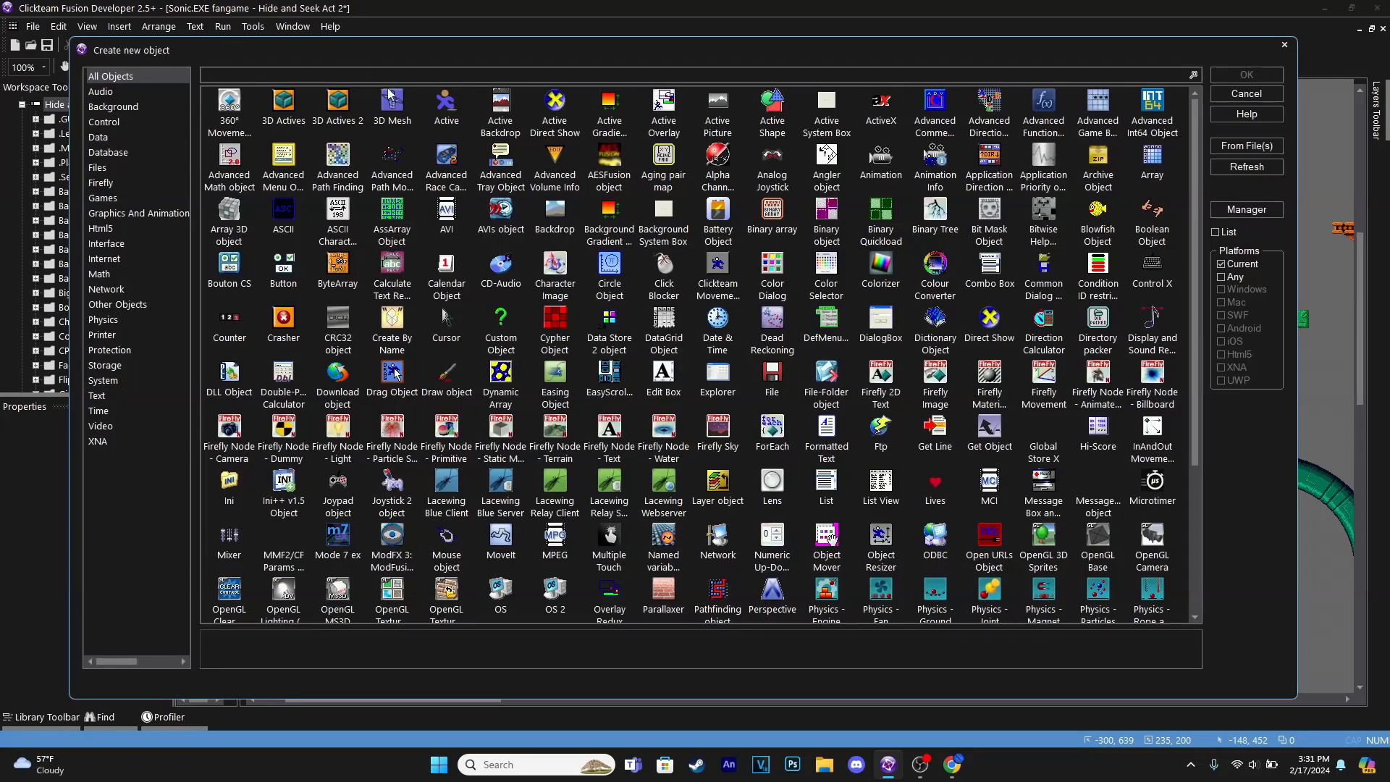
{"action": "double_click", "coordinate": [454, 106]}
{"action": "left_click", "coordinate": [498, 295]}
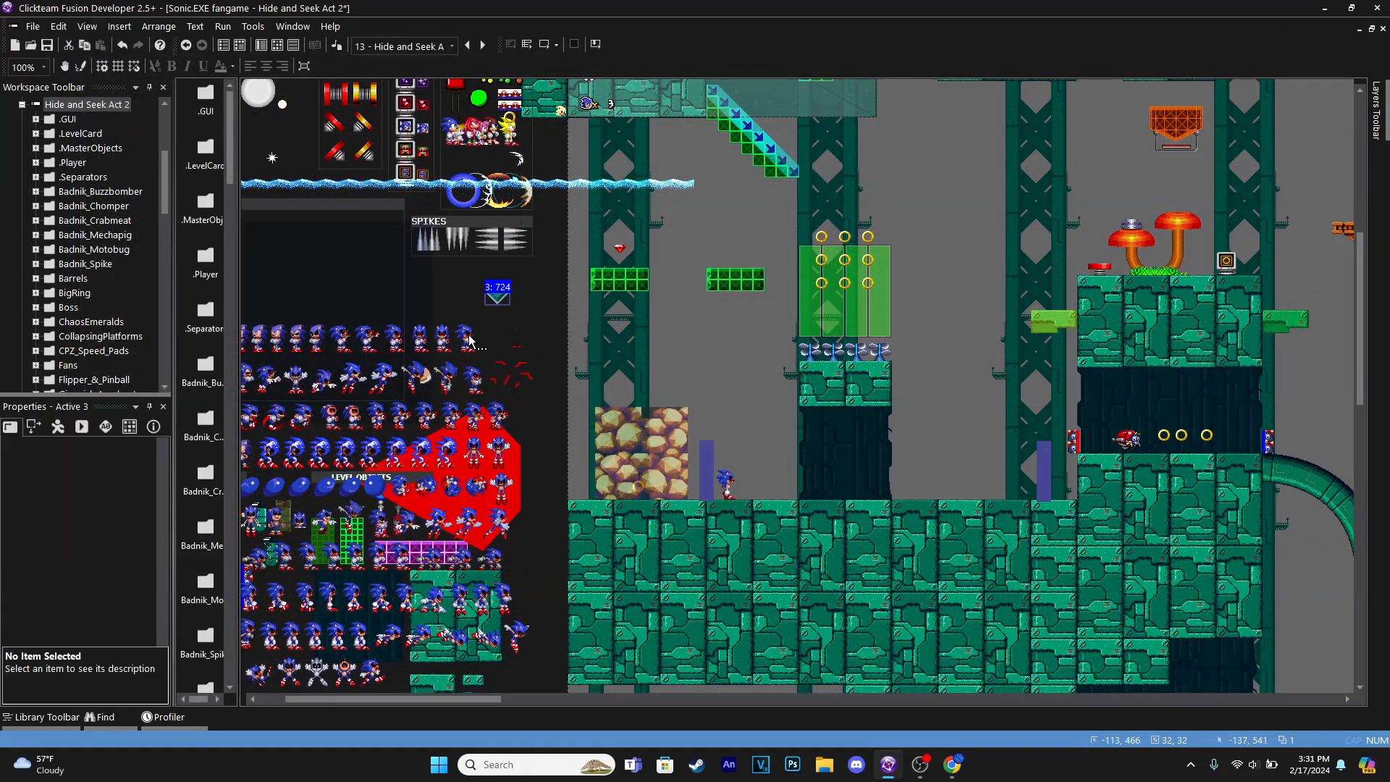
Copy the area with the two flying Sonic.EXE poses from the sprite sheet's image and close its editor
{"action": "double_click", "coordinate": [488, 318]}
{"action": "scroll", "coordinate": [733, 384], "scroll_direction": "up", "scroll_amount": 4}
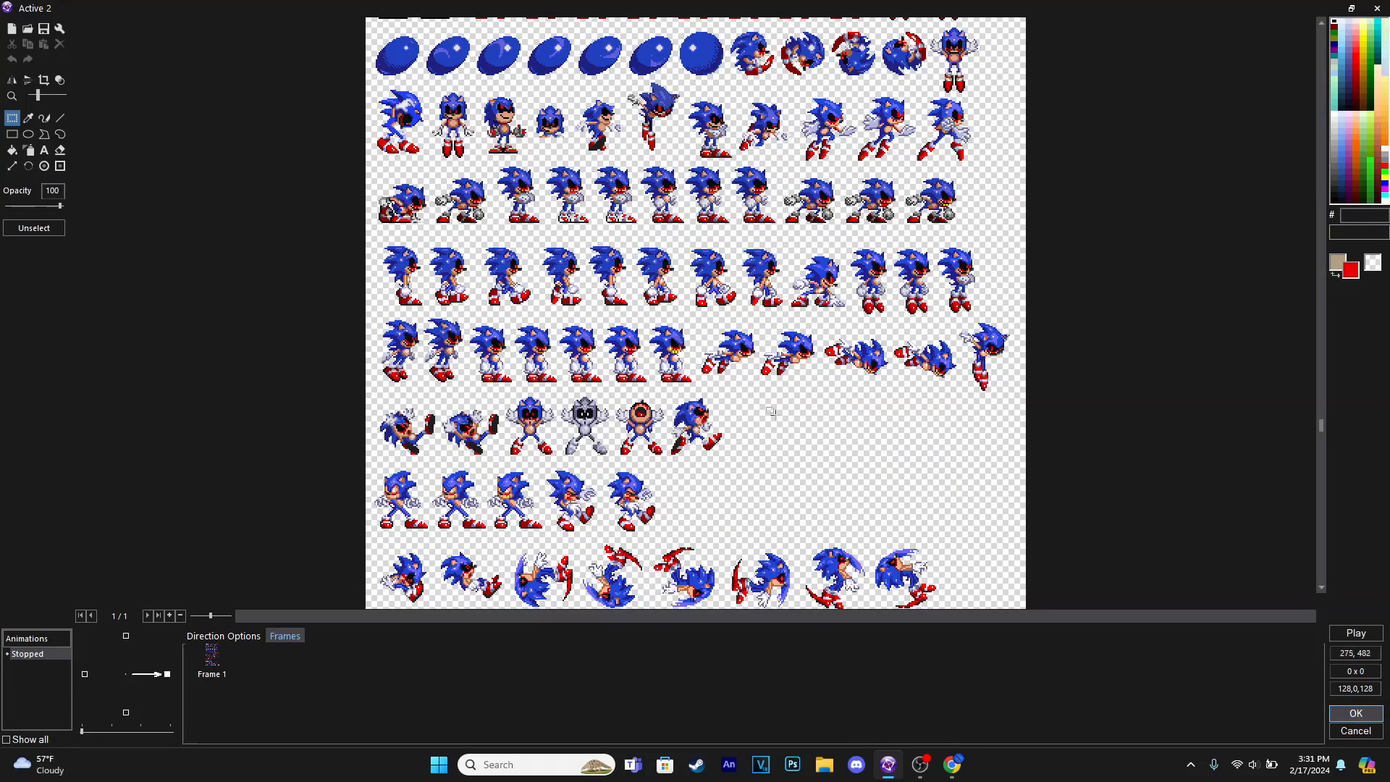
{"action": "left_click_drag", "start_coordinate": [439, 119], "coordinate": [1115, 434]}
{"action": "left_click", "coordinate": [1187, 462]}
{"action": "left_click", "coordinate": [1356, 713]}
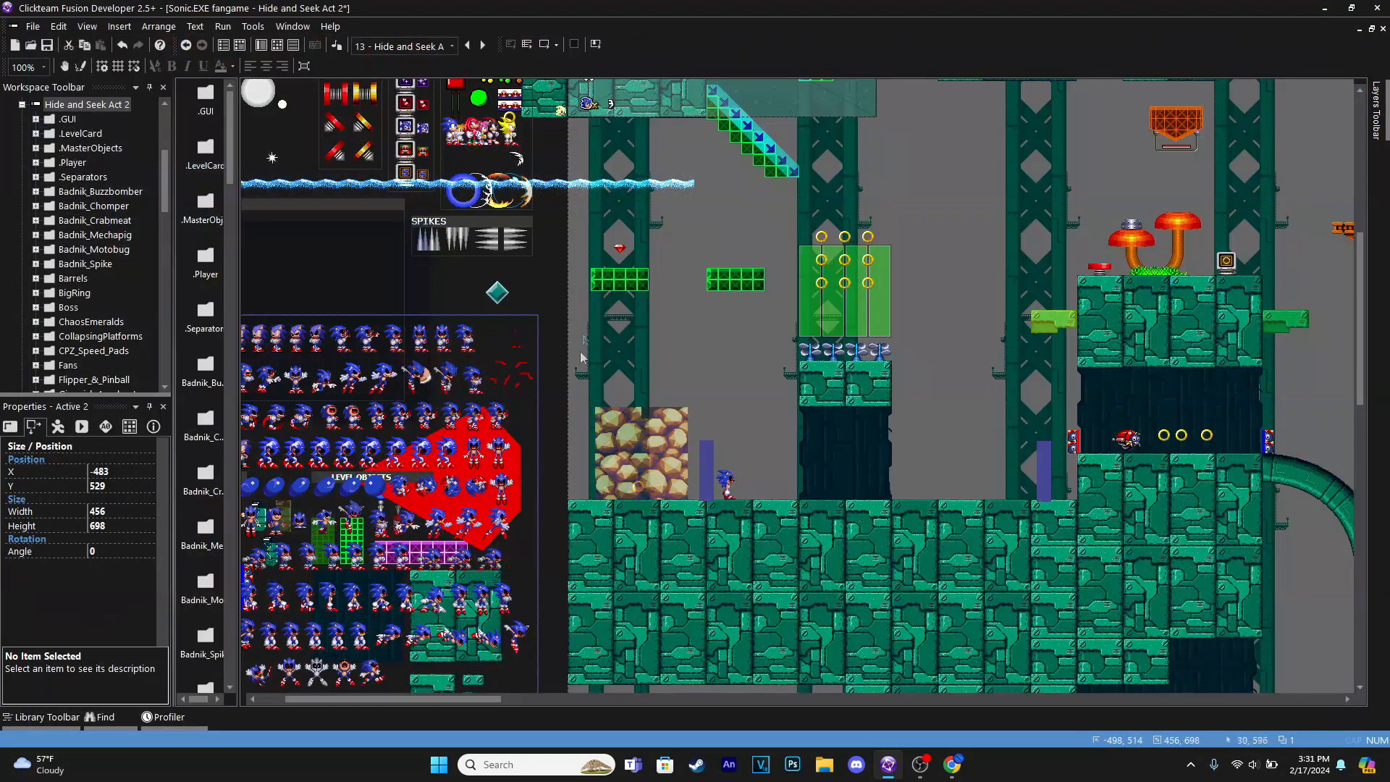
Paste the copied flying poses into the new Active object's image and make the purple background transparent
{"action": "double_click", "coordinate": [496, 293]}
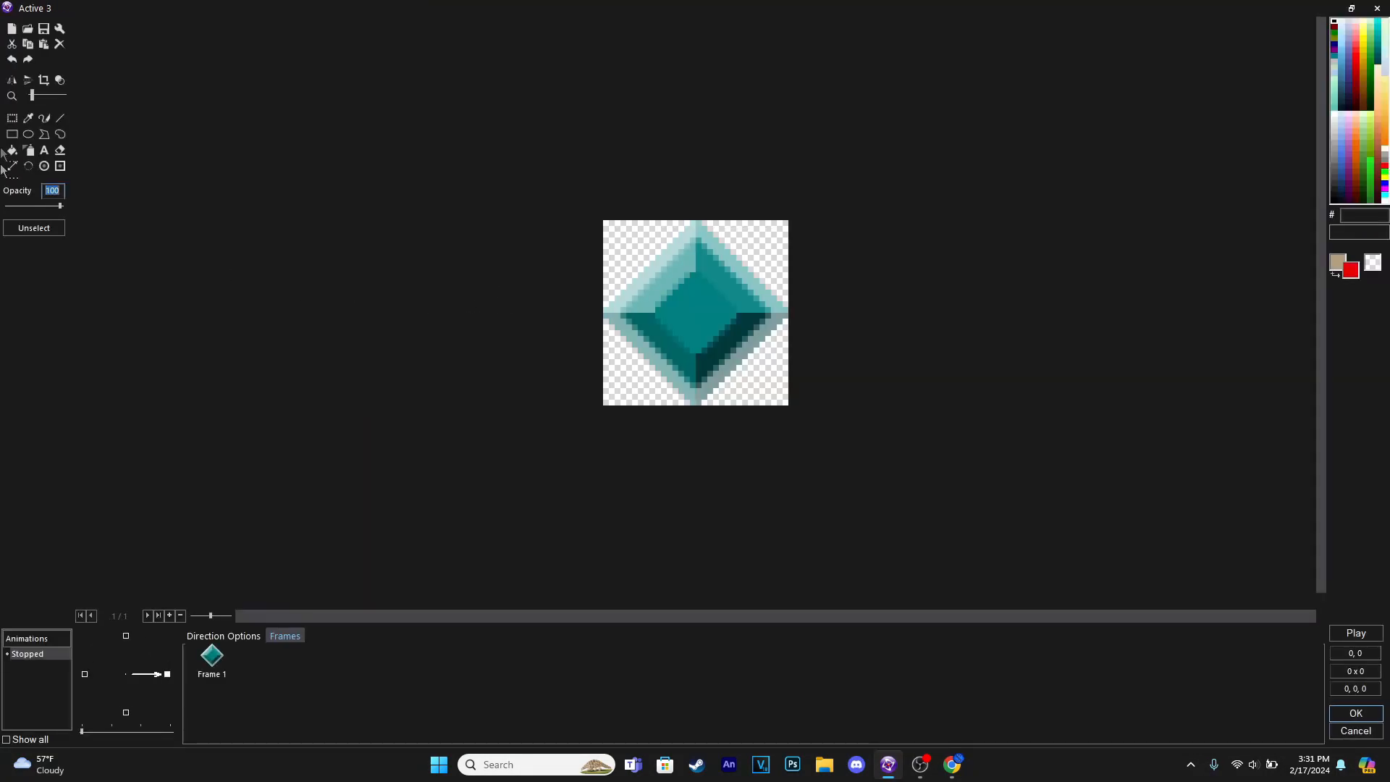
{"action": "left_click", "coordinate": [43, 44]}
{"action": "left_click", "coordinate": [747, 411]}
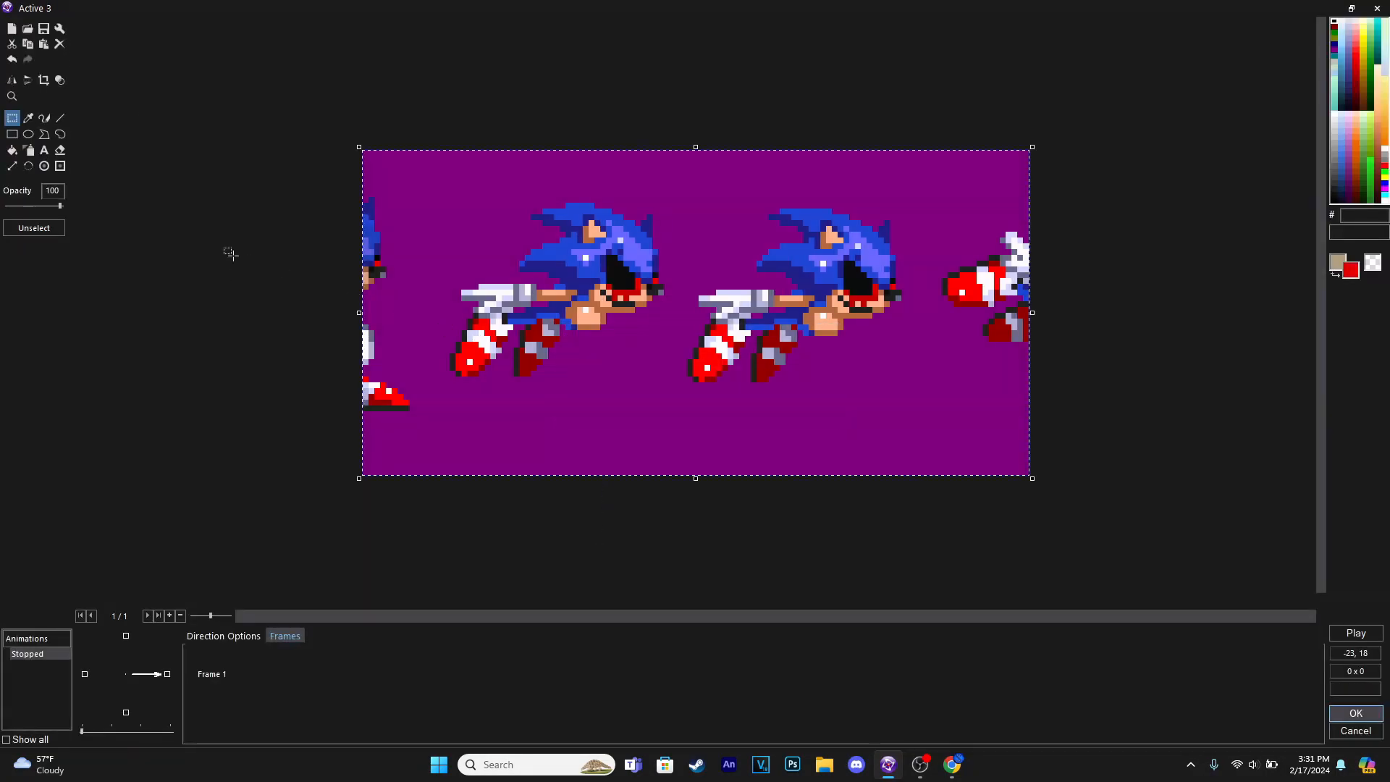
{"action": "left_click", "coordinate": [59, 80]}
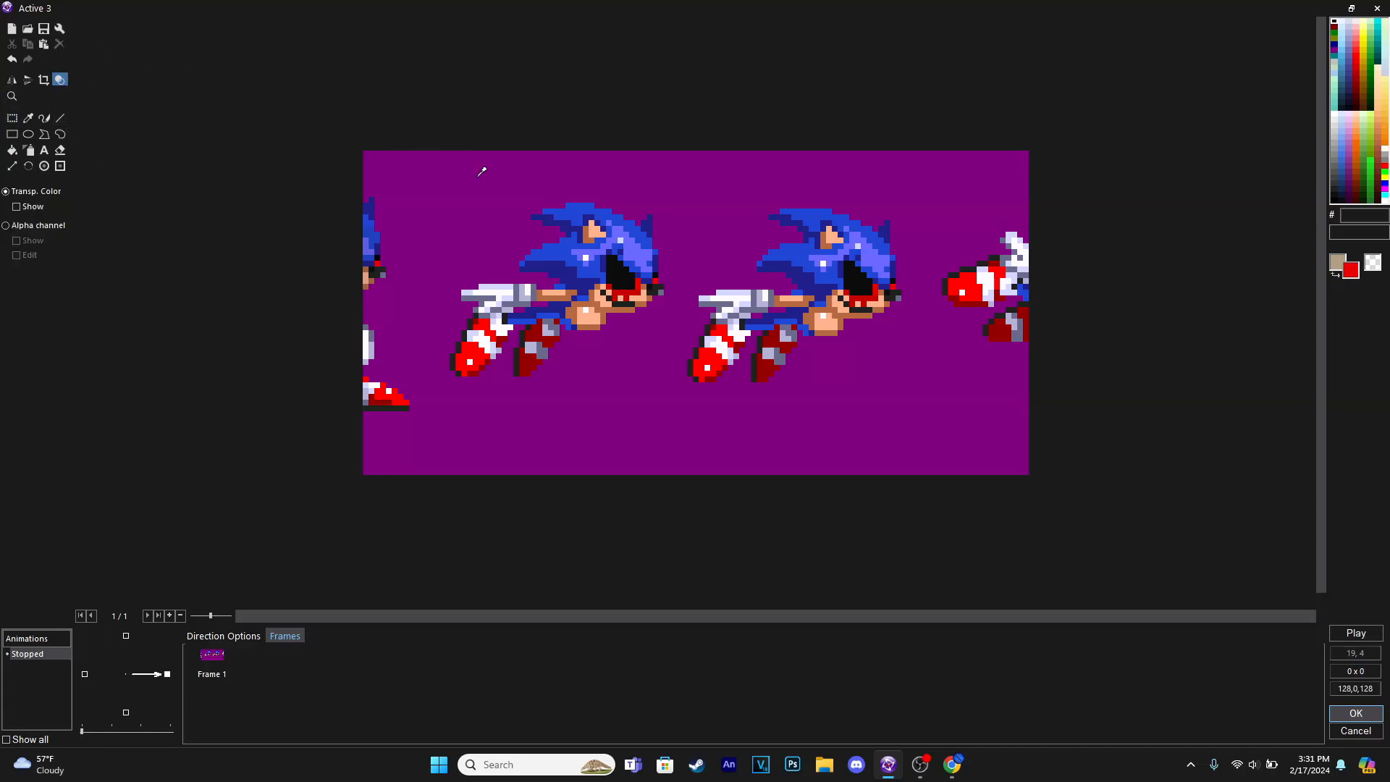
{"action": "left_click", "coordinate": [480, 171]}
Duplicate the image frame with the flying poses and crop Frame 1 to the first flying pose
{"action": "left_click", "coordinate": [206, 654]}
{"action": "key", "text": "ctrl+c"}
{"action": "key", "text": "ctrl+v"}
{"action": "scroll", "coordinate": [480, 274], "scroll_direction": "up", "scroll_amount": 1}
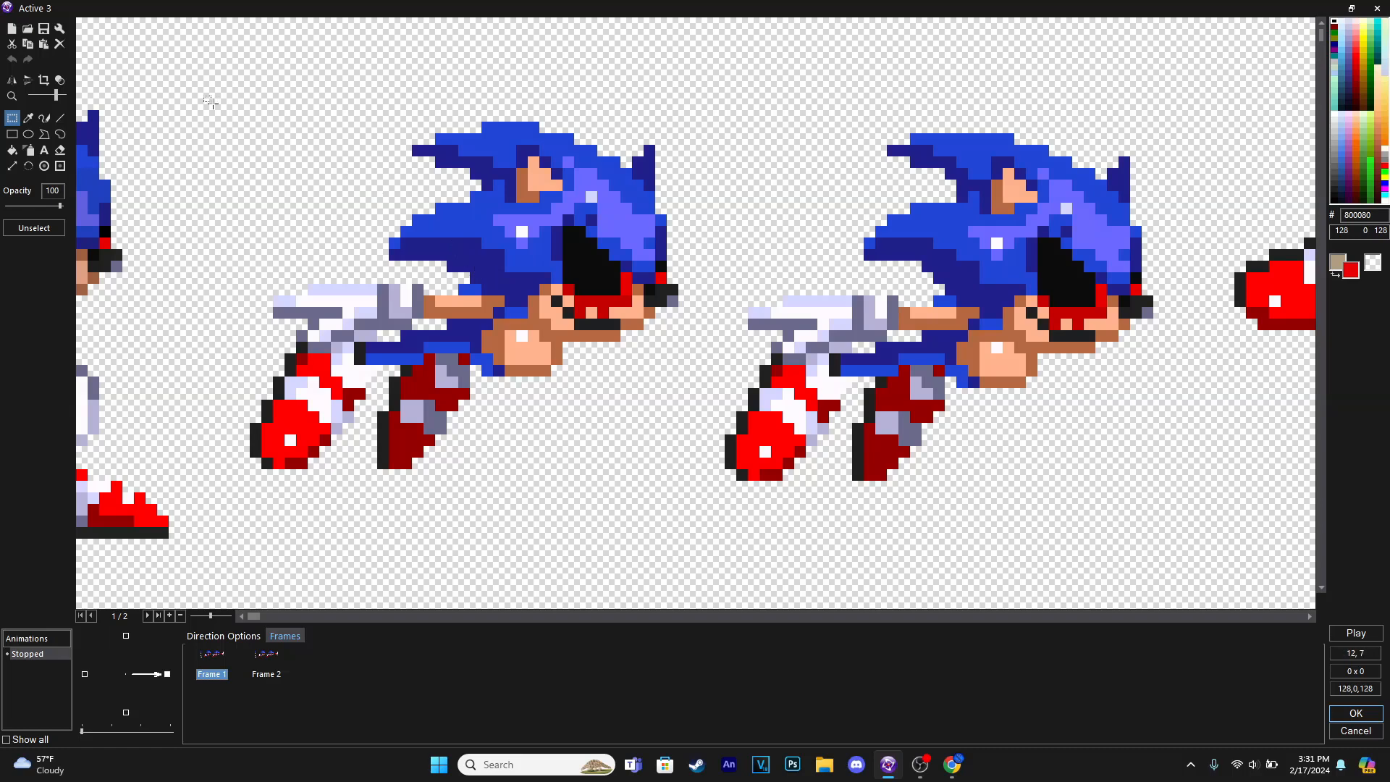
{"action": "left_click_drag", "start_coordinate": [185, 67], "coordinate": [730, 500]}
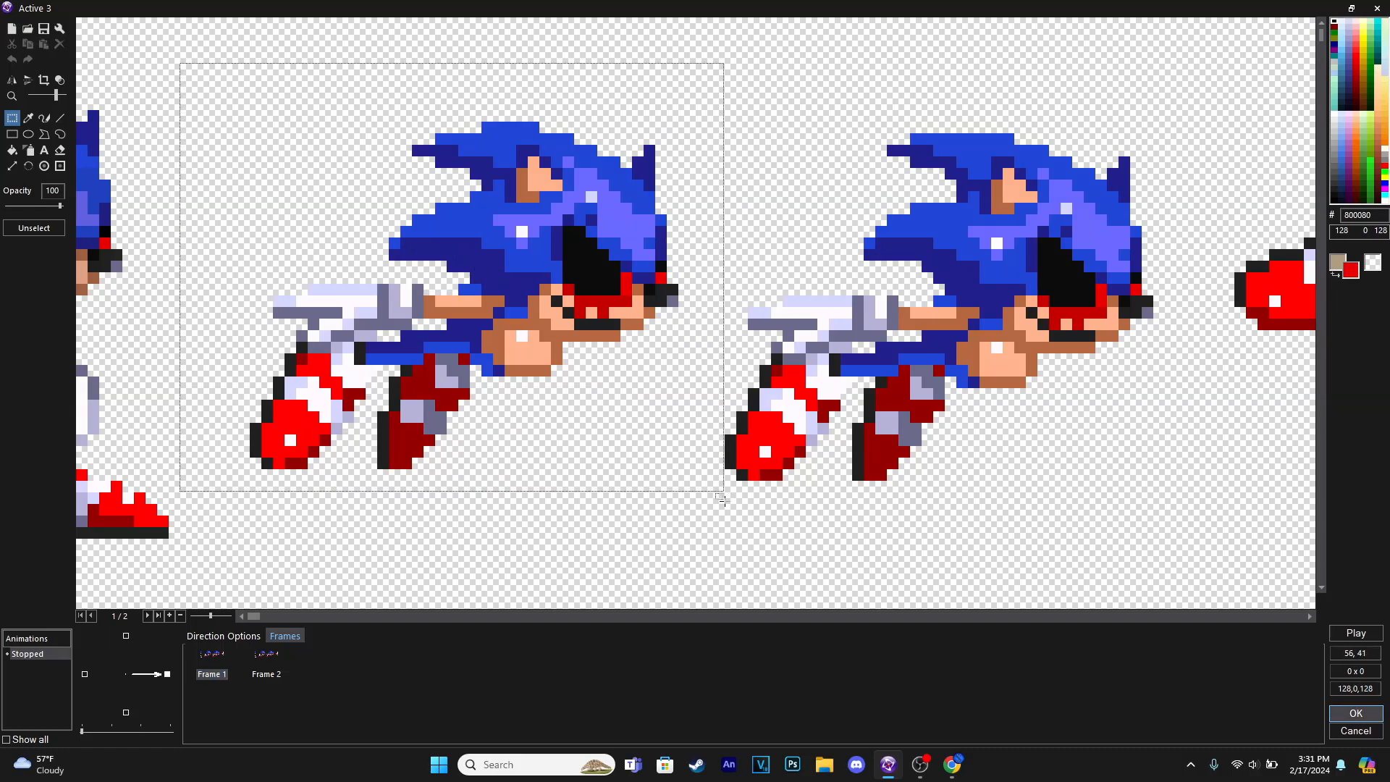
{"action": "left_click", "coordinate": [44, 80]}
{"action": "scroll", "coordinate": [289, 258], "scroll_direction": "down", "scroll_amount": 1}
{"action": "scroll", "coordinate": [328, 270], "scroll_direction": "up", "scroll_amount": 1}
{"action": "scroll", "coordinate": [326, 275], "scroll_direction": "down", "scroll_amount": 1}
Duplicate the cropped frame and replace the copy's image with the second flying pose taken from Frame 3
{"action": "left_click", "coordinate": [212, 674]}
{"action": "key", "text": "ctrl+c"}
{"action": "key", "text": "ctrl+v"}
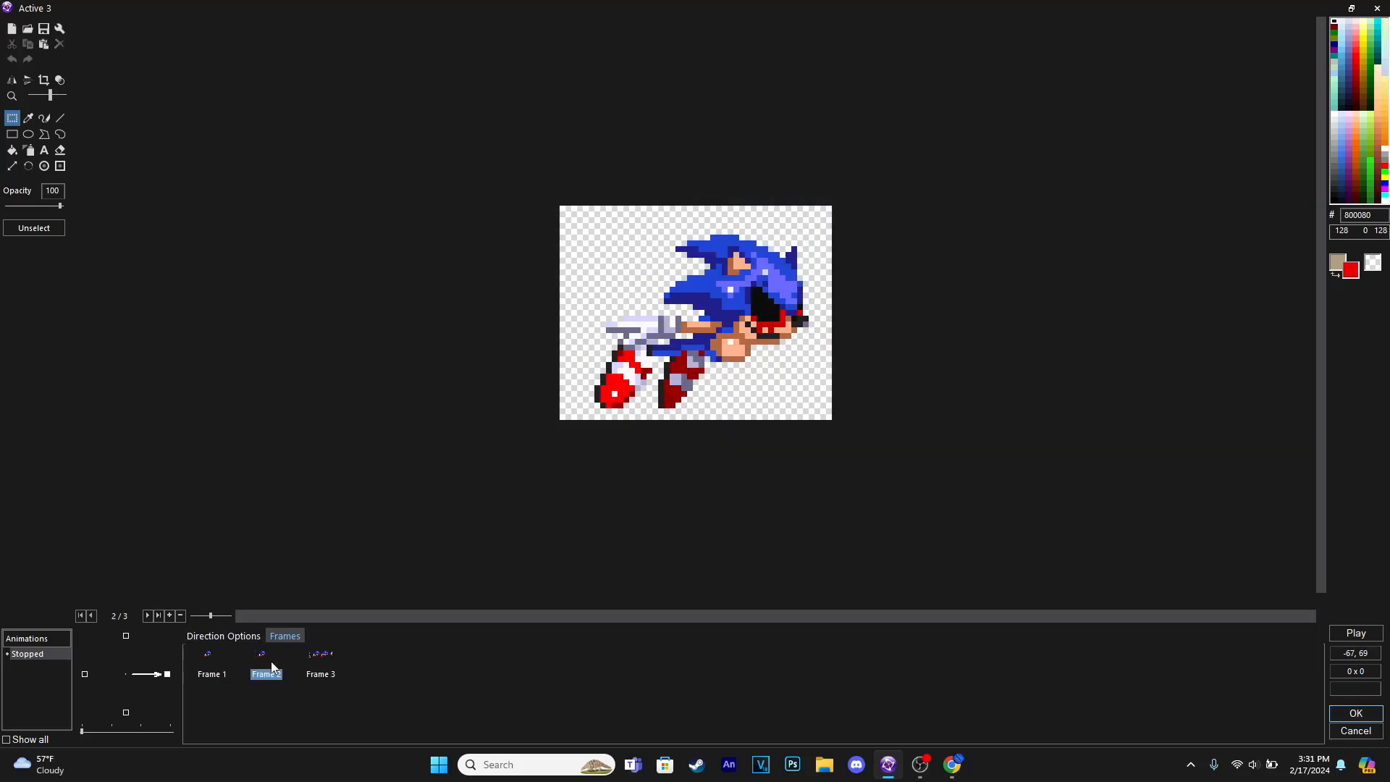
{"action": "left_click", "coordinate": [321, 672]}
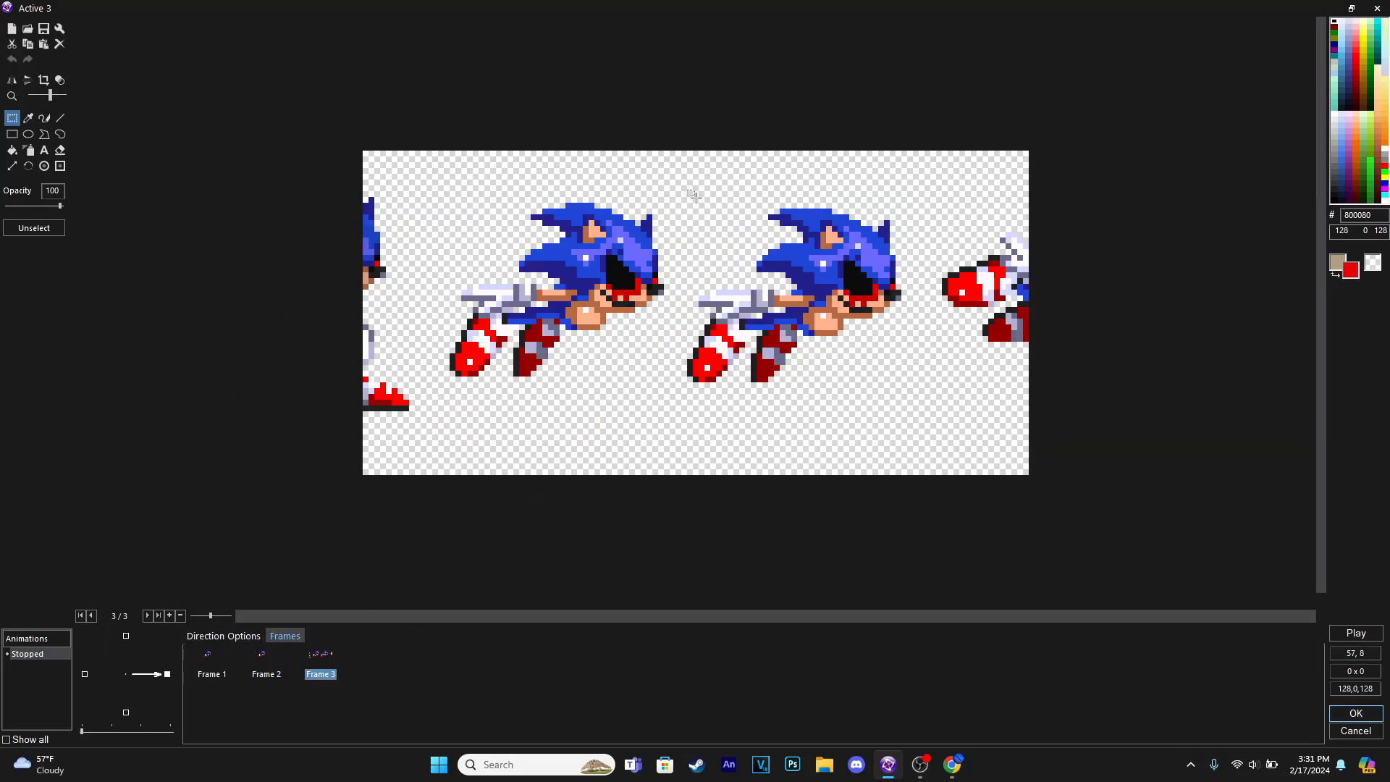
{"action": "left_click_drag", "start_coordinate": [679, 182], "coordinate": [905, 397]}
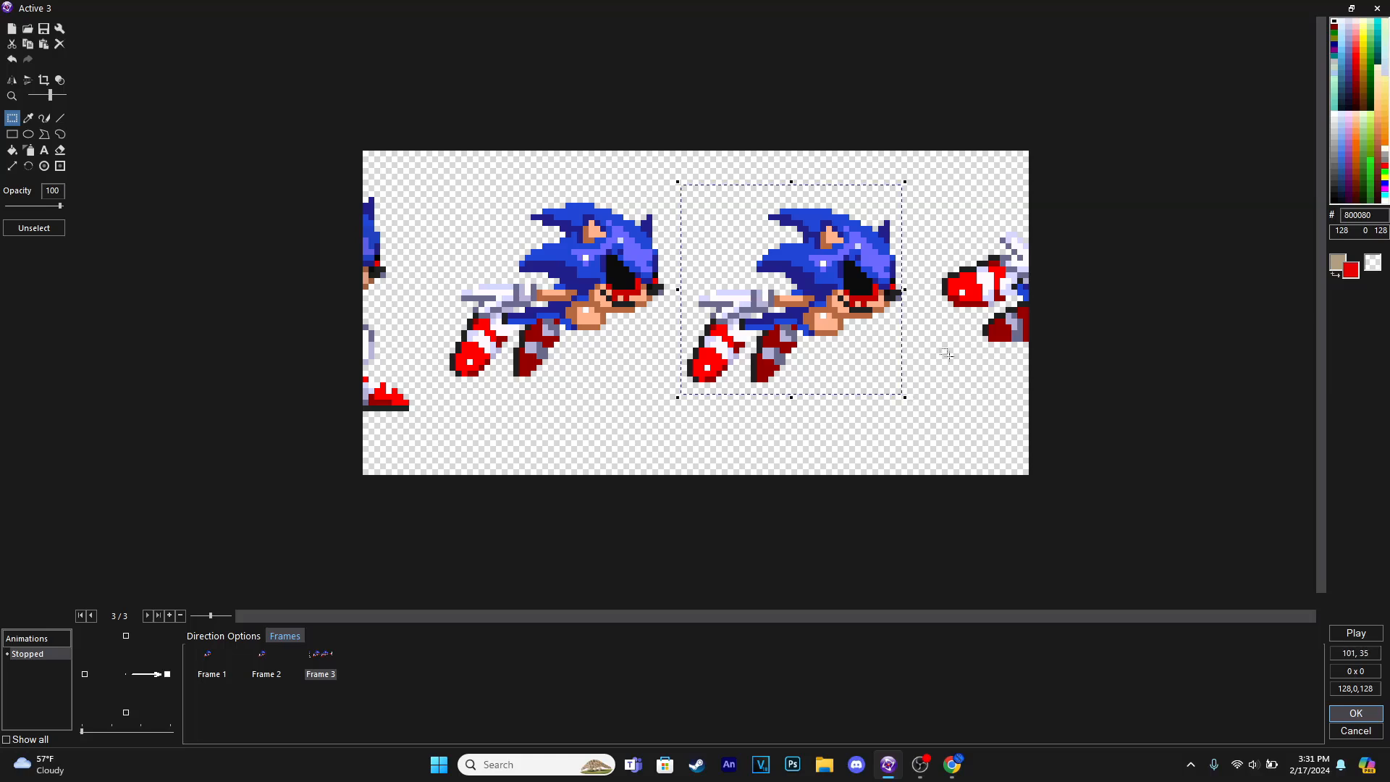
{"action": "left_click", "coordinate": [267, 674]}
{"action": "left_click", "coordinate": [43, 45]}
{"action": "left_click_drag", "start_coordinate": [684, 312], "coordinate": [685, 415]}
{"action": "left_click", "coordinate": [683, 466]}
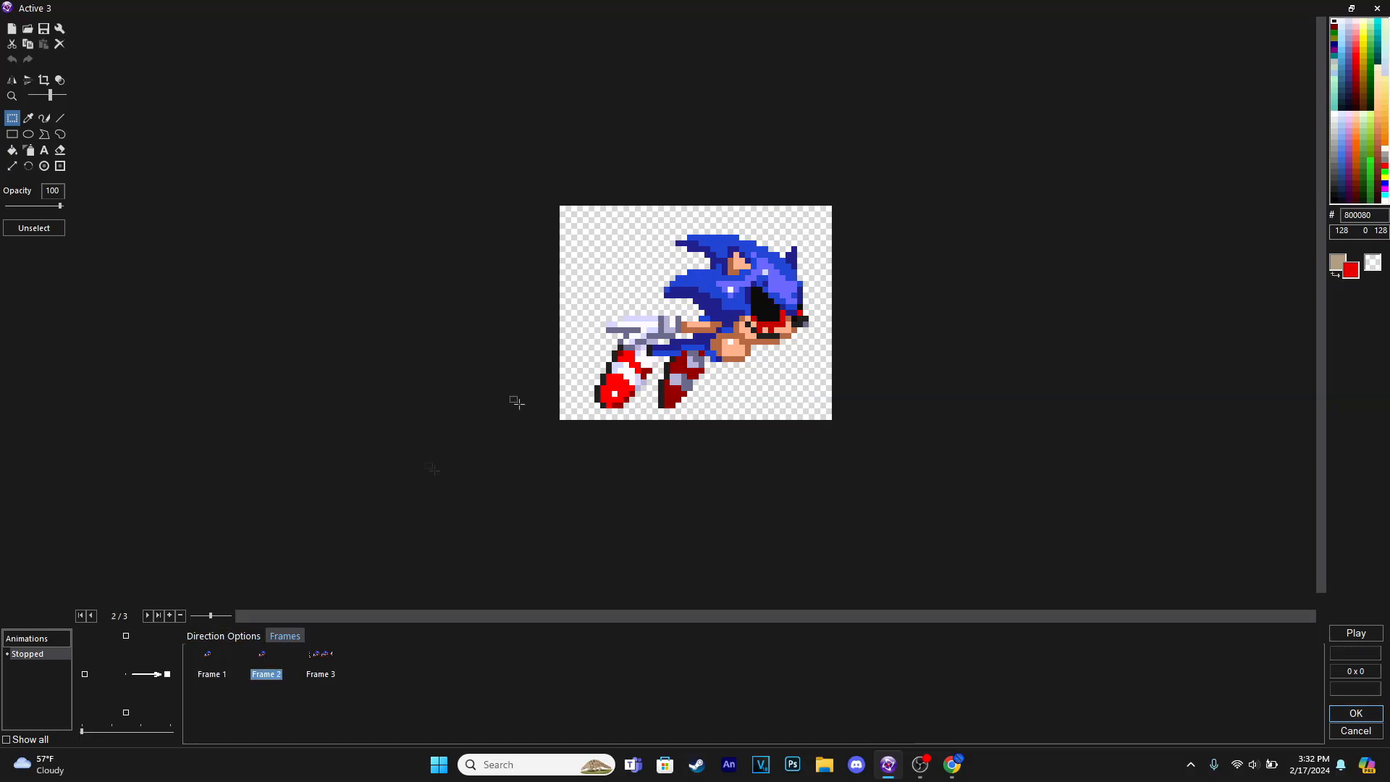
Compare the two cropped frames and delete Frame 3 with the uncropped poses
{"action": "scroll", "coordinate": [509, 471], "scroll_direction": "up", "scroll_amount": 1}
{"action": "left_click", "coordinate": [211, 669]}
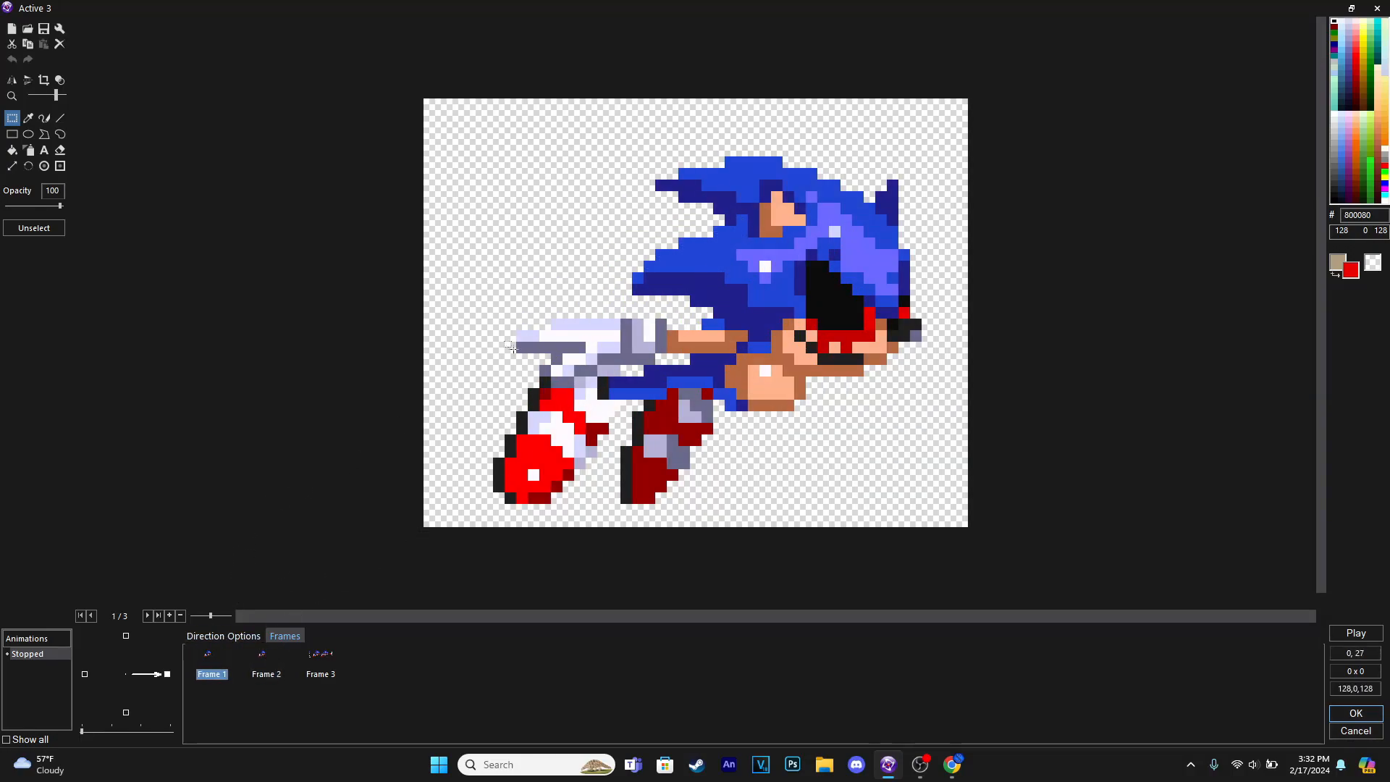
{"action": "left_click", "coordinate": [321, 675]}
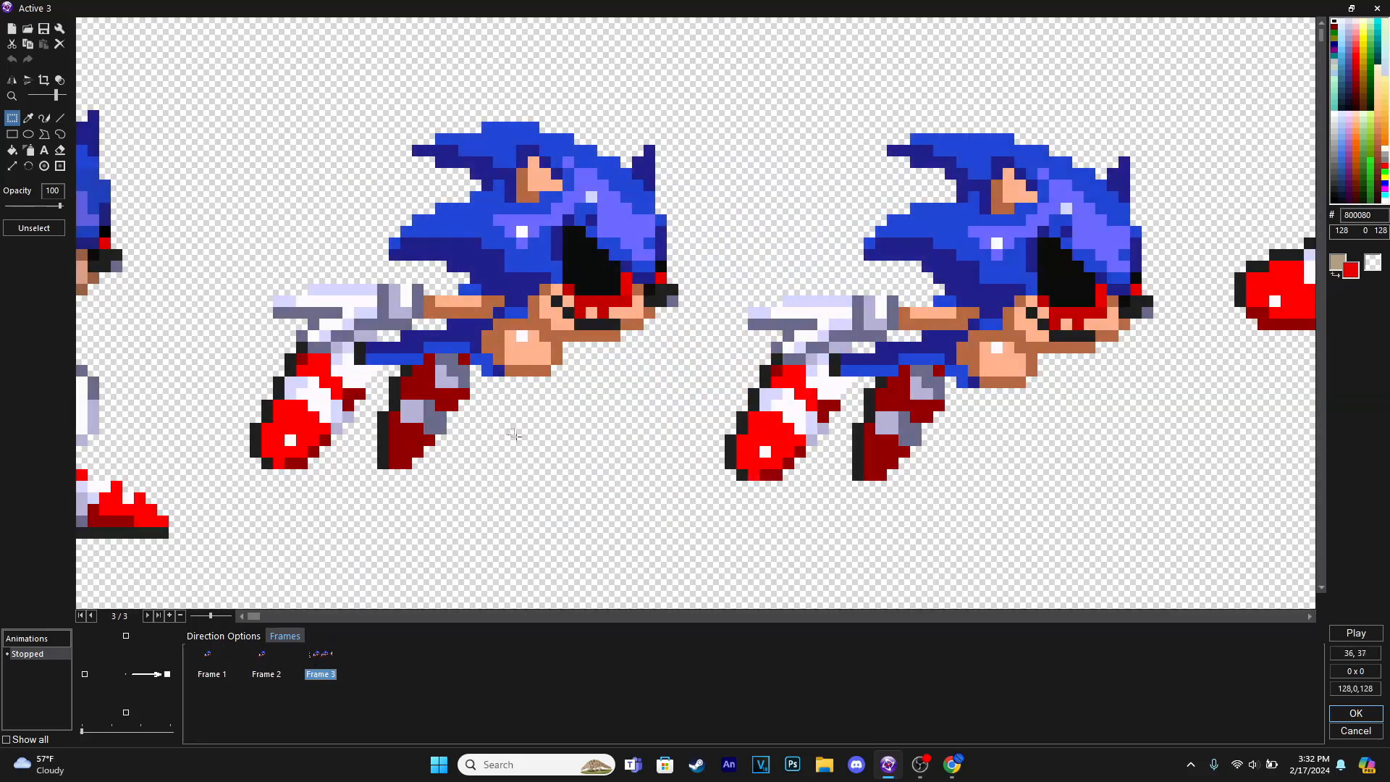
{"action": "key", "text": "Delete"}
{"action": "left_click", "coordinate": [717, 414]}
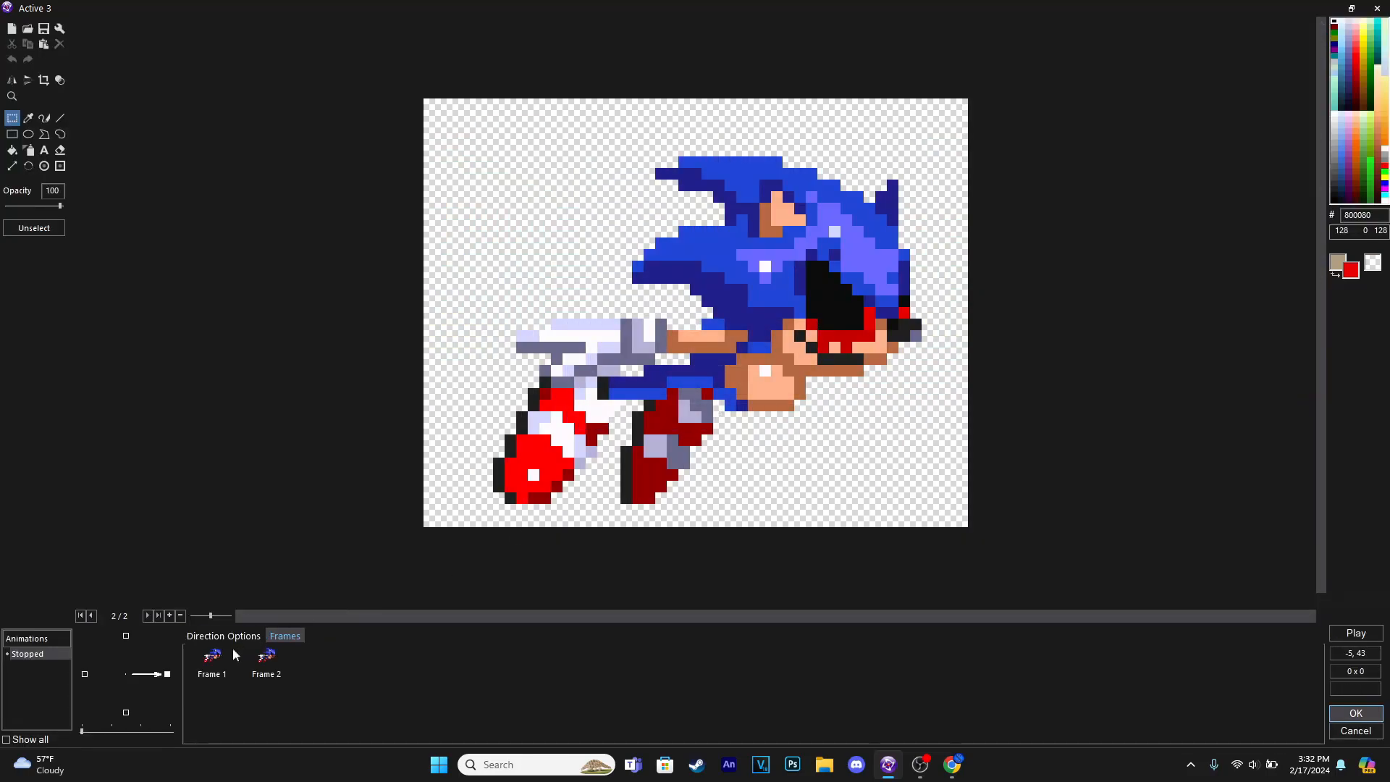
Center the hot spot of the flying frames at X 23, Y 18
{"action": "left_click", "coordinate": [45, 168]}
{"action": "left_click", "coordinate": [29, 254]}
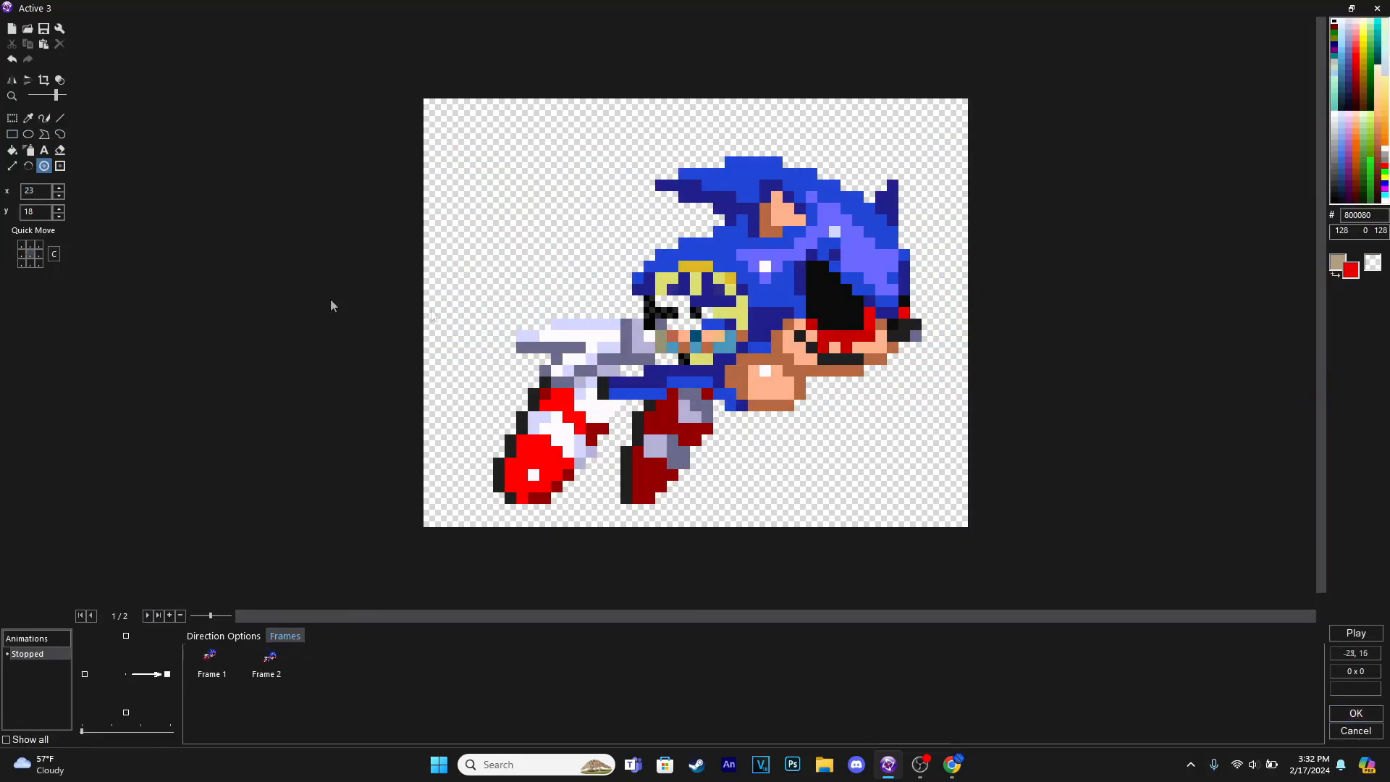
{"action": "scroll", "coordinate": [332, 302], "scroll_direction": "up", "scroll_amount": 2}
{"action": "scroll", "coordinate": [552, 372], "scroll_direction": "down", "scroll_amount": 2}
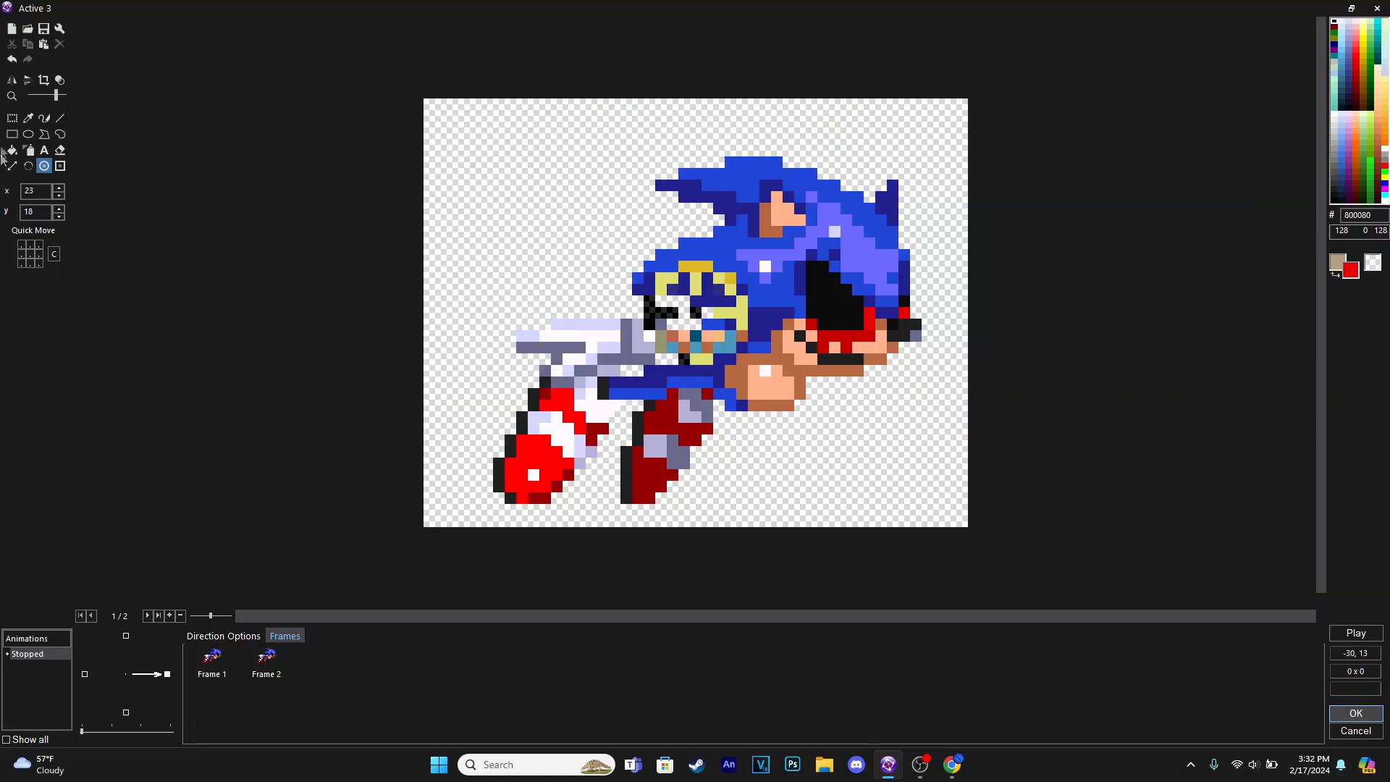
Set the right-facing flying animation to loop and preview it
{"action": "left_click", "coordinate": [13, 117]}
{"action": "left_click", "coordinate": [224, 636]}
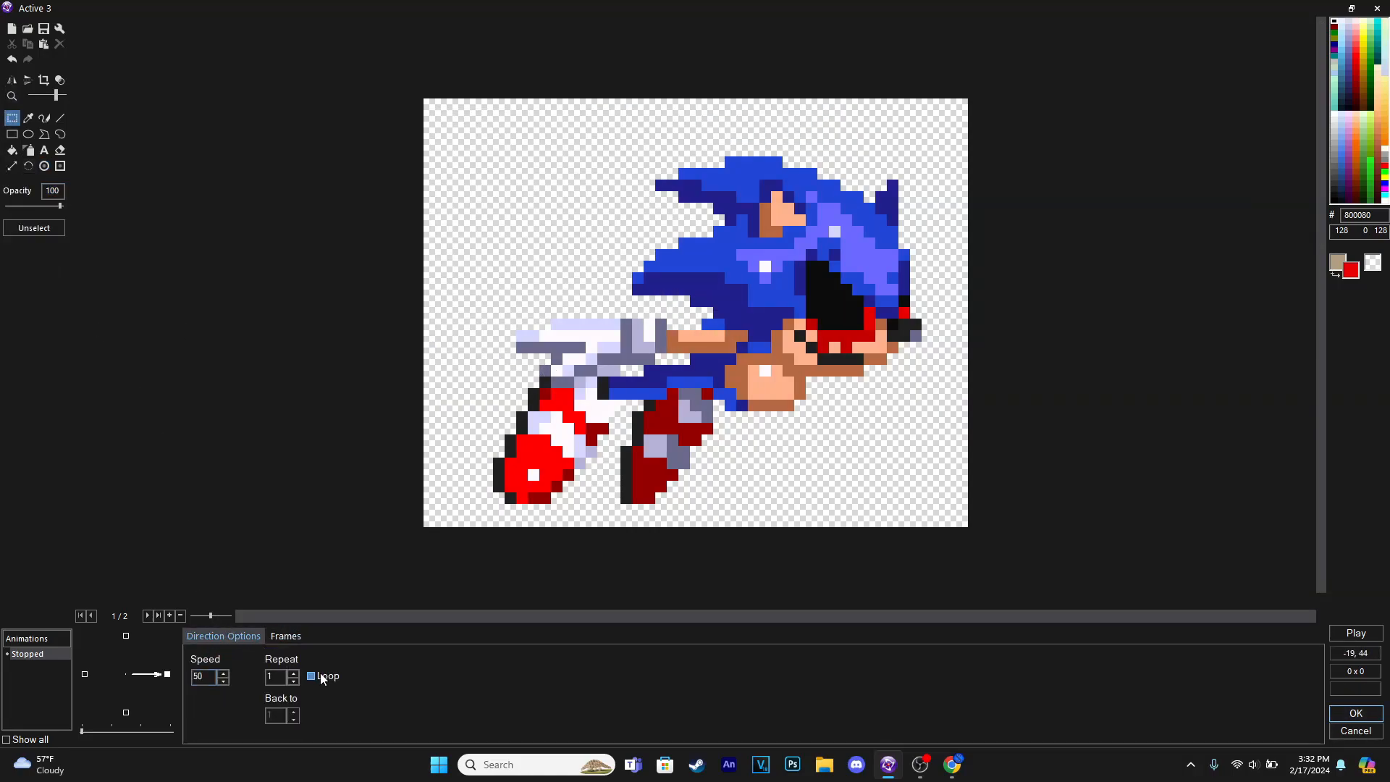
{"action": "left_click", "coordinate": [1356, 633]}
{"action": "left_click", "coordinate": [741, 328]}
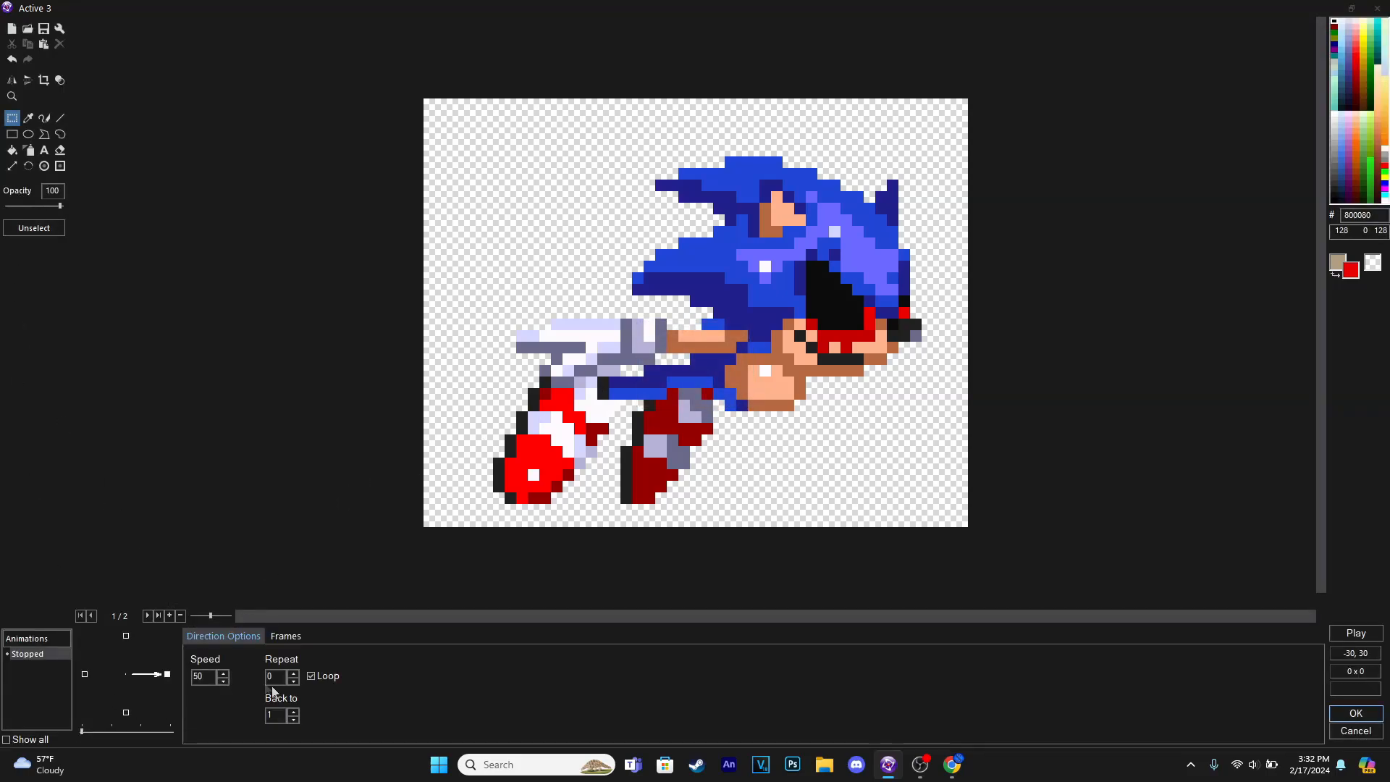
Copy both right-facing flying frames into the left-facing direction of the Stopped animation
{"action": "left_click", "coordinate": [287, 636]}
{"action": "left_click", "coordinate": [269, 675], "text": "shift"}
{"action": "key", "text": "ctrl+c"}
{"action": "left_click", "coordinate": [84, 674]}
{"action": "key", "text": "ctrl+v"}
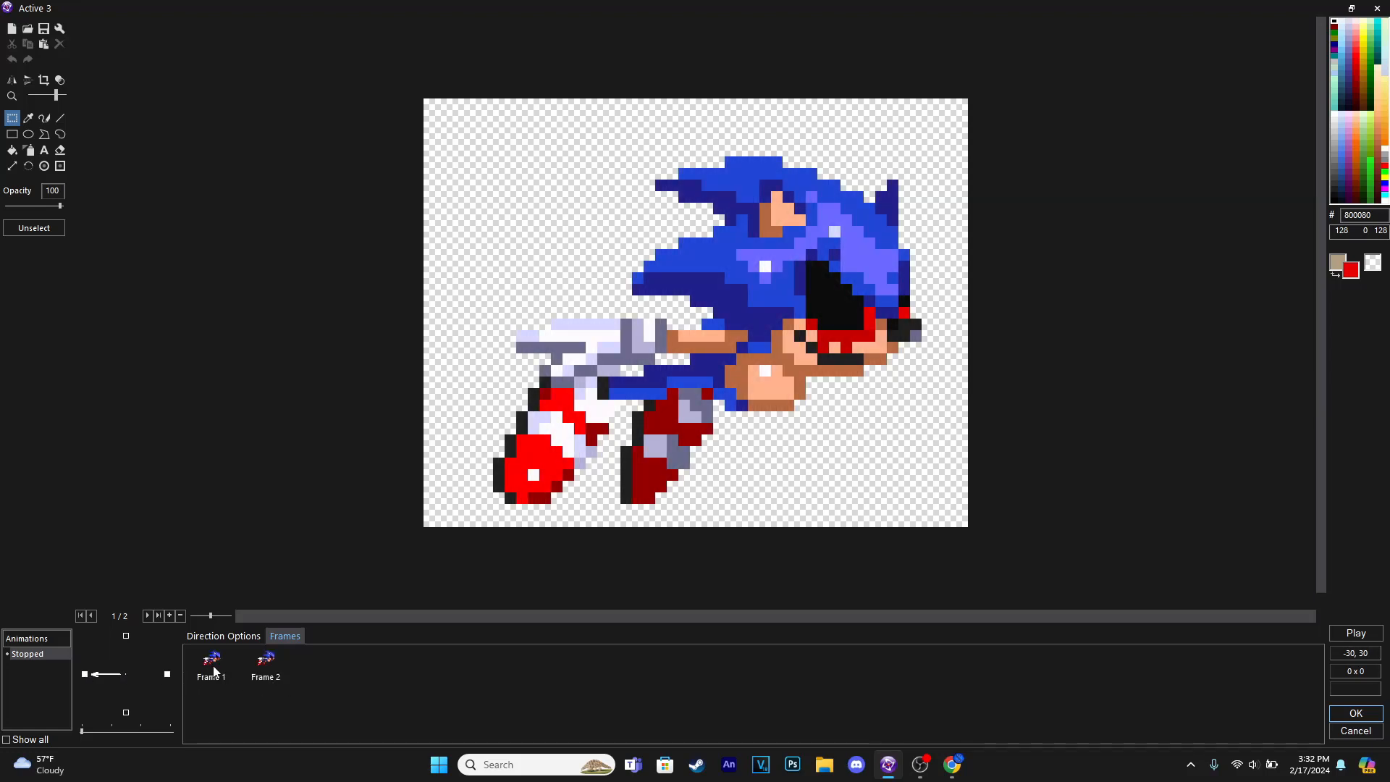
Mirror the left-facing frames horizontally, check their loop option, and accept the animation
{"action": "right_click", "coordinate": [85, 674]}
{"action": "left_click", "coordinate": [145, 630]}
{"action": "left_click", "coordinate": [223, 637]}
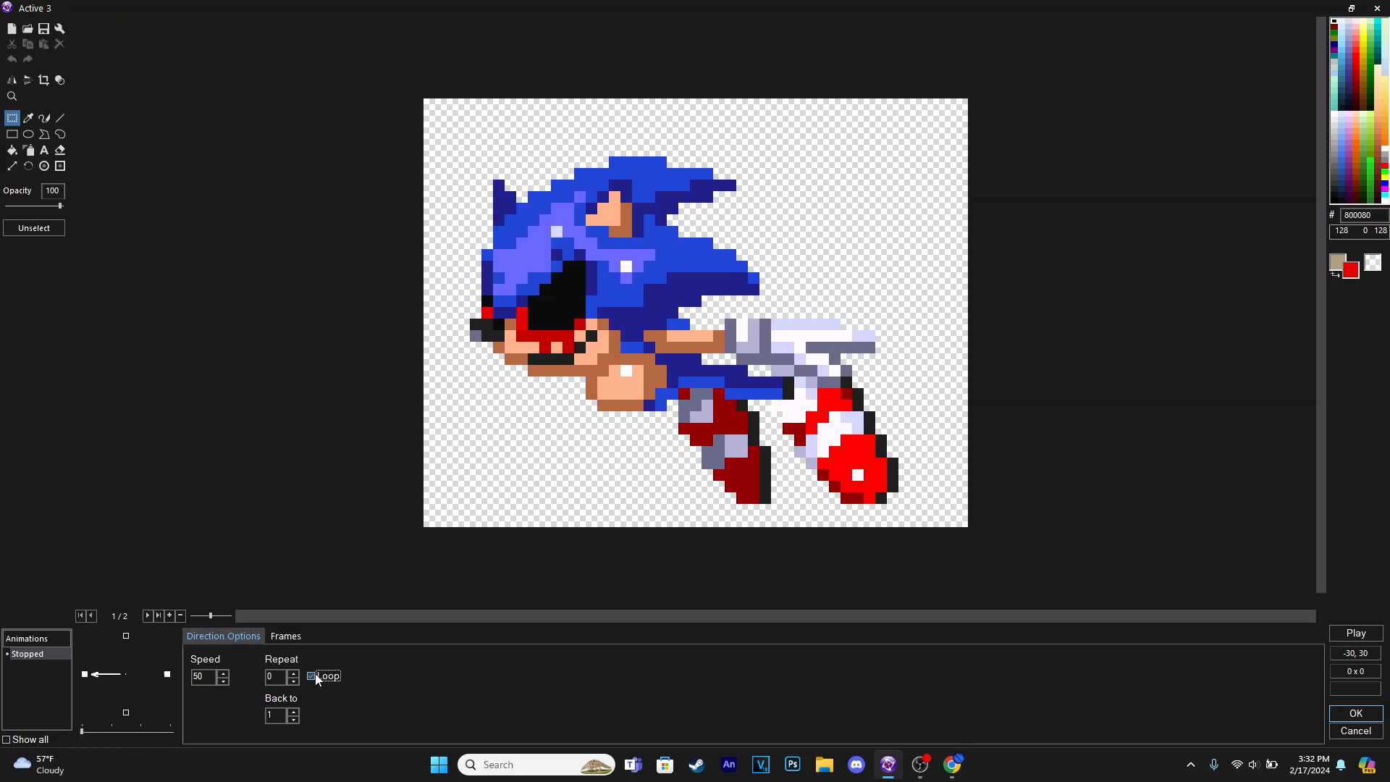
{"action": "left_click", "coordinate": [285, 636]}
{"action": "left_click", "coordinate": [168, 674]}
{"action": "left_click", "coordinate": [1358, 715]}
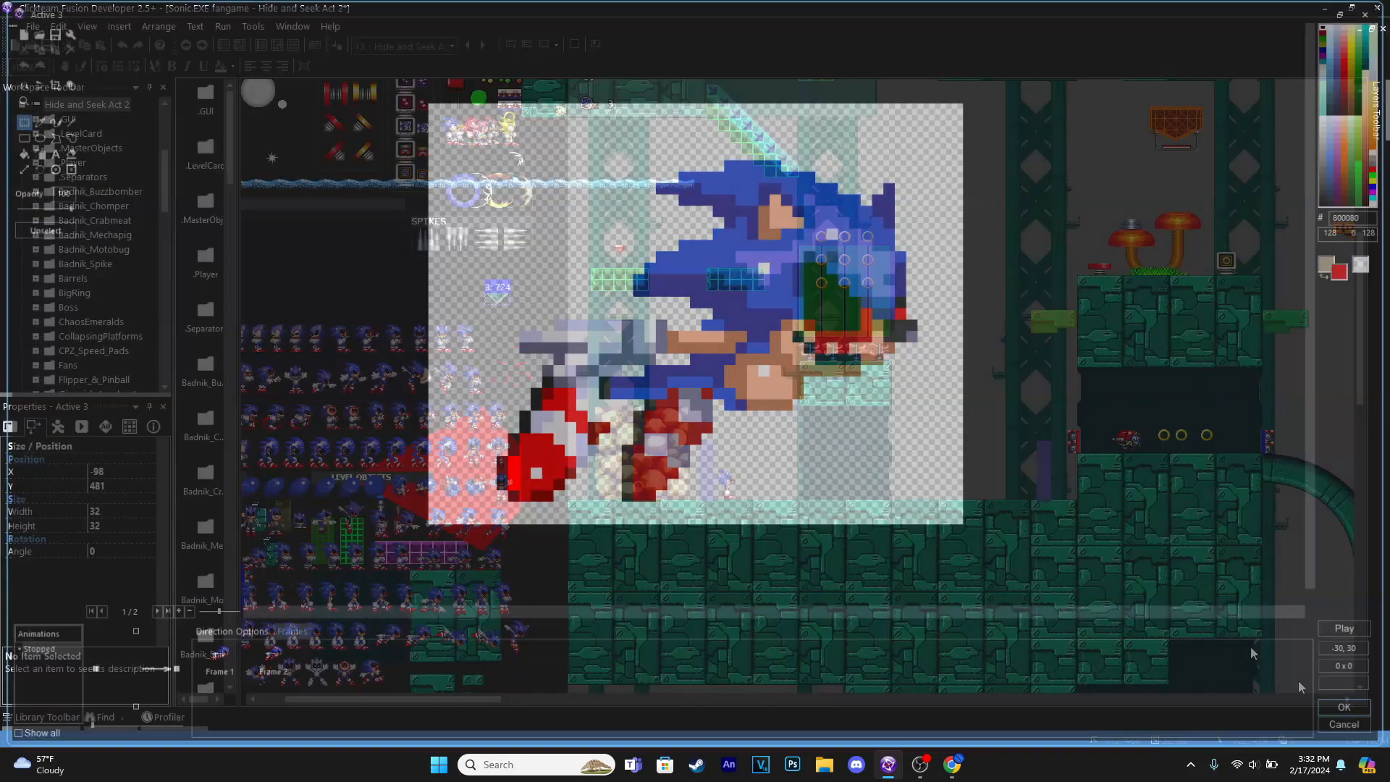
Rename the new flying Active object to Sonic.EXE_Chasemode
{"action": "left_click_drag", "start_coordinate": [506, 294], "coordinate": [514, 296]}
{"action": "right_click", "coordinate": [511, 293]}
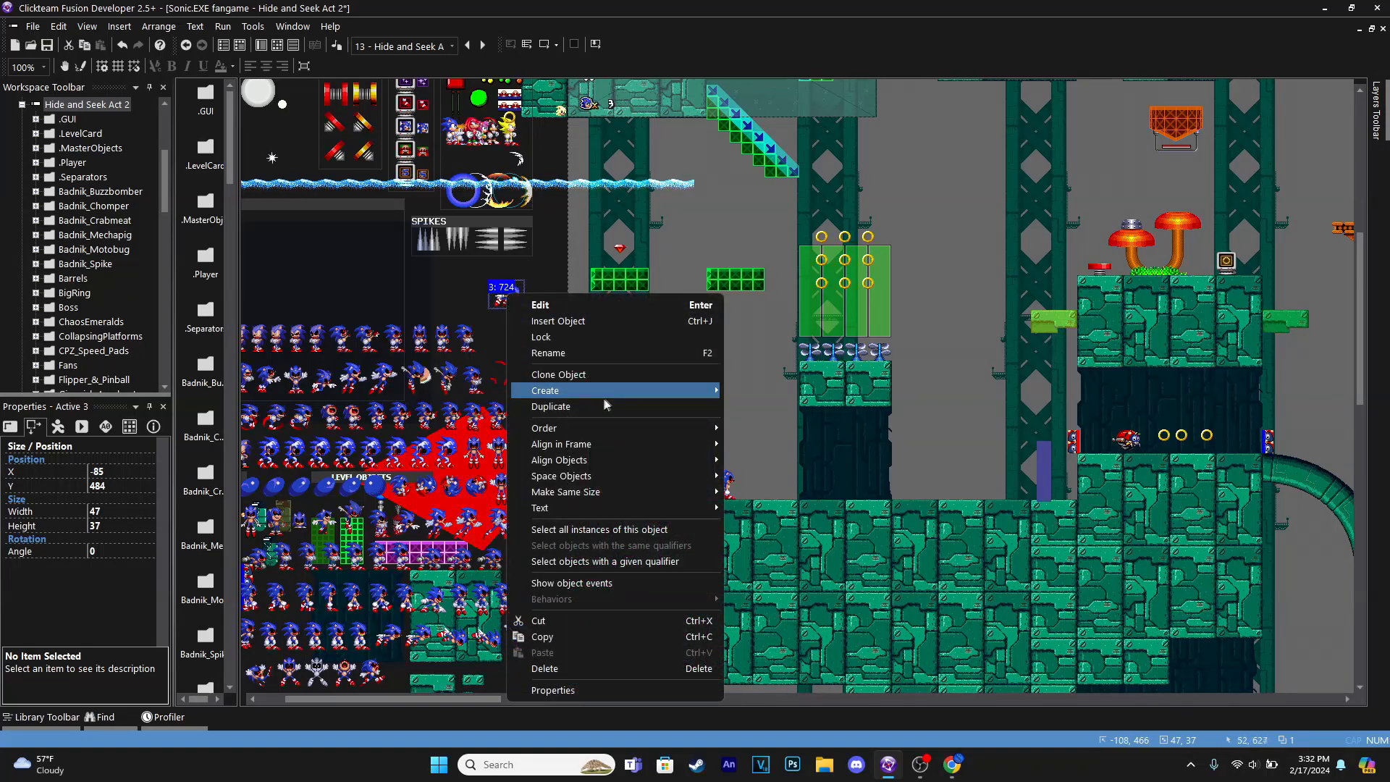
{"action": "left_click", "coordinate": [582, 355]}
{"action": "type", "text": "sonic"}
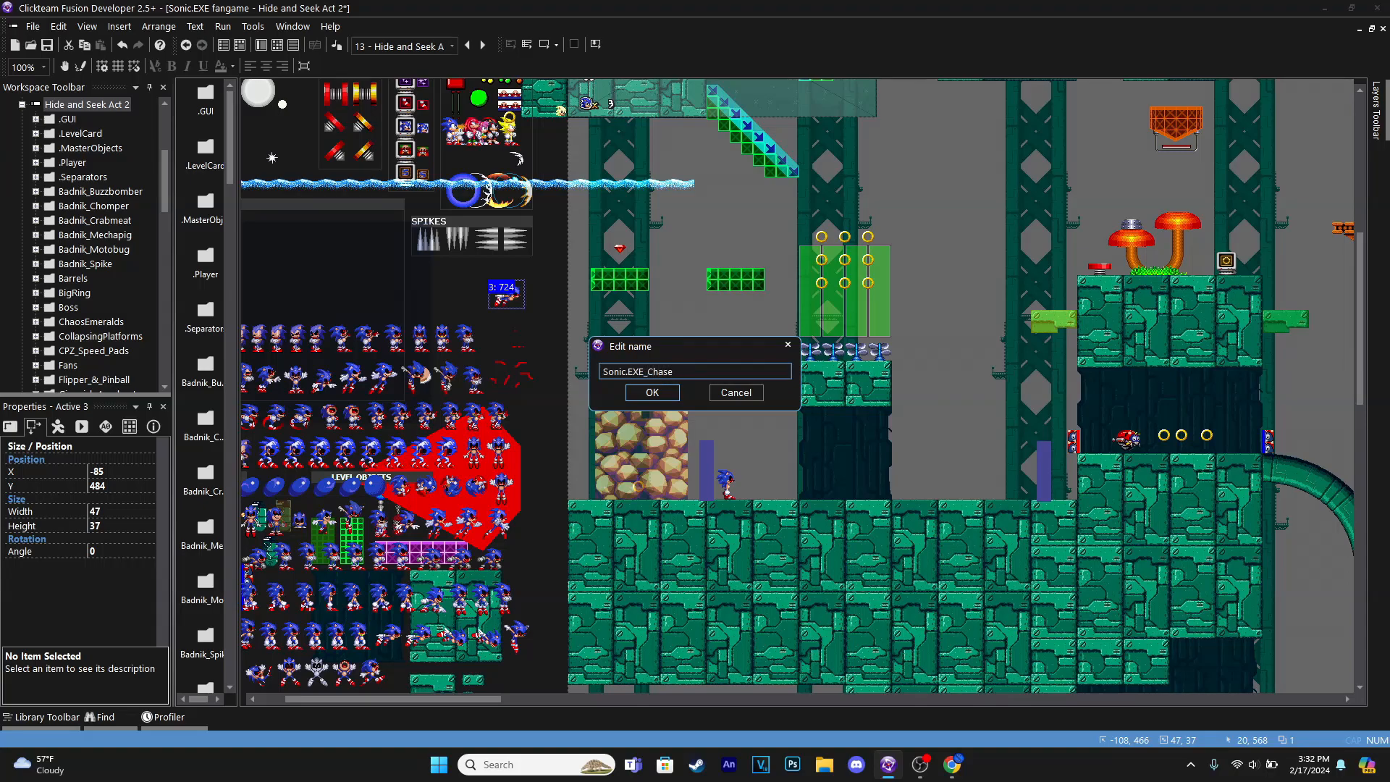
{"action": "key", "text": "Return"}
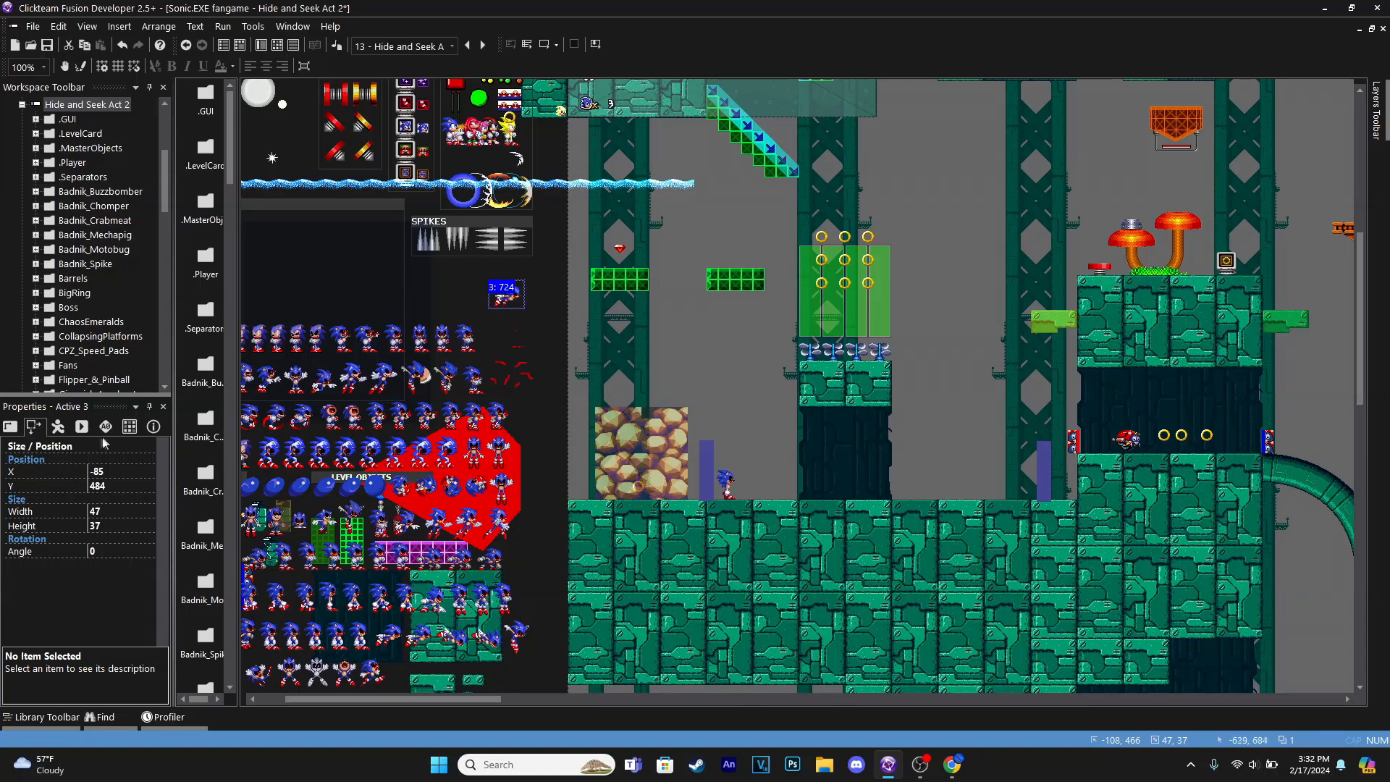
Give the flying object a Bouncing Ball movement with a speed of 10
{"action": "left_click", "coordinate": [58, 426]}
{"action": "left_click", "coordinate": [123, 478]}
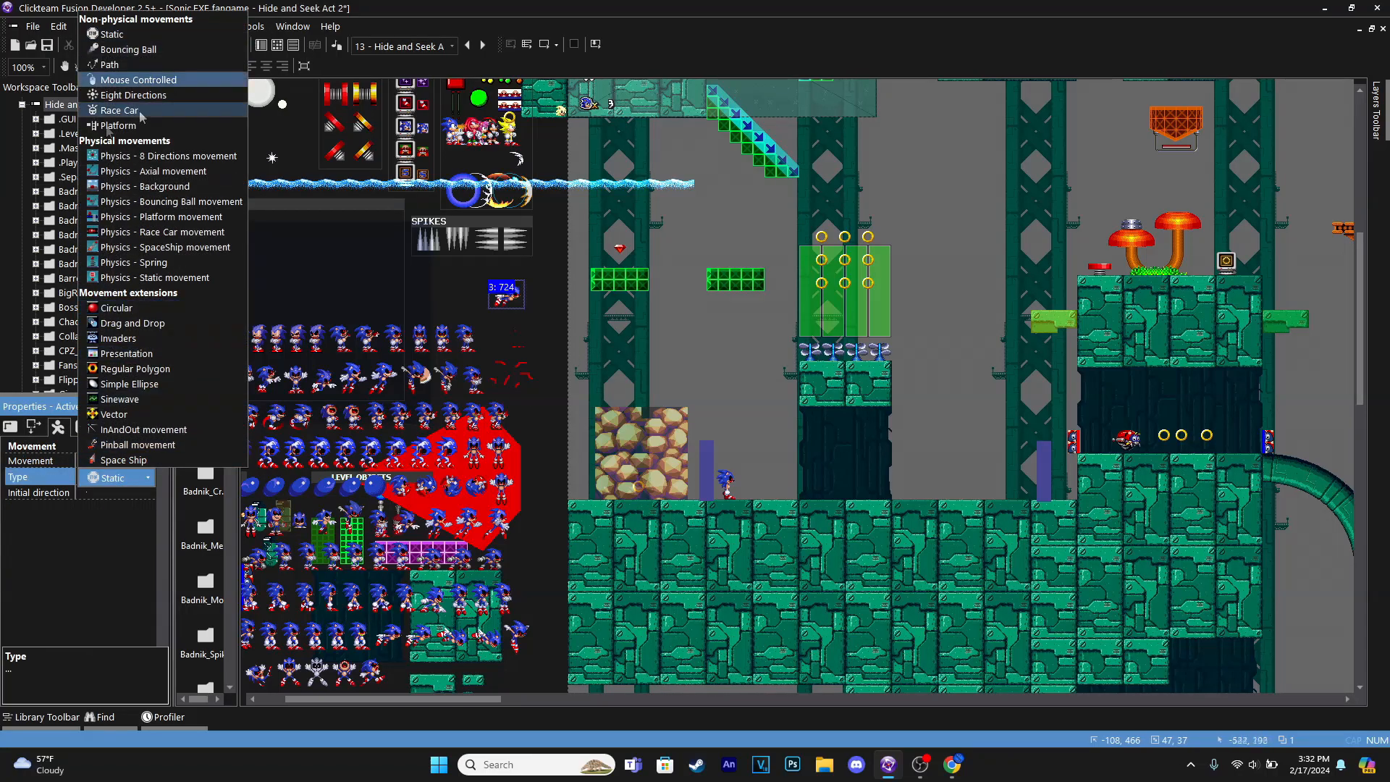
{"action": "left_click", "coordinate": [127, 49]}
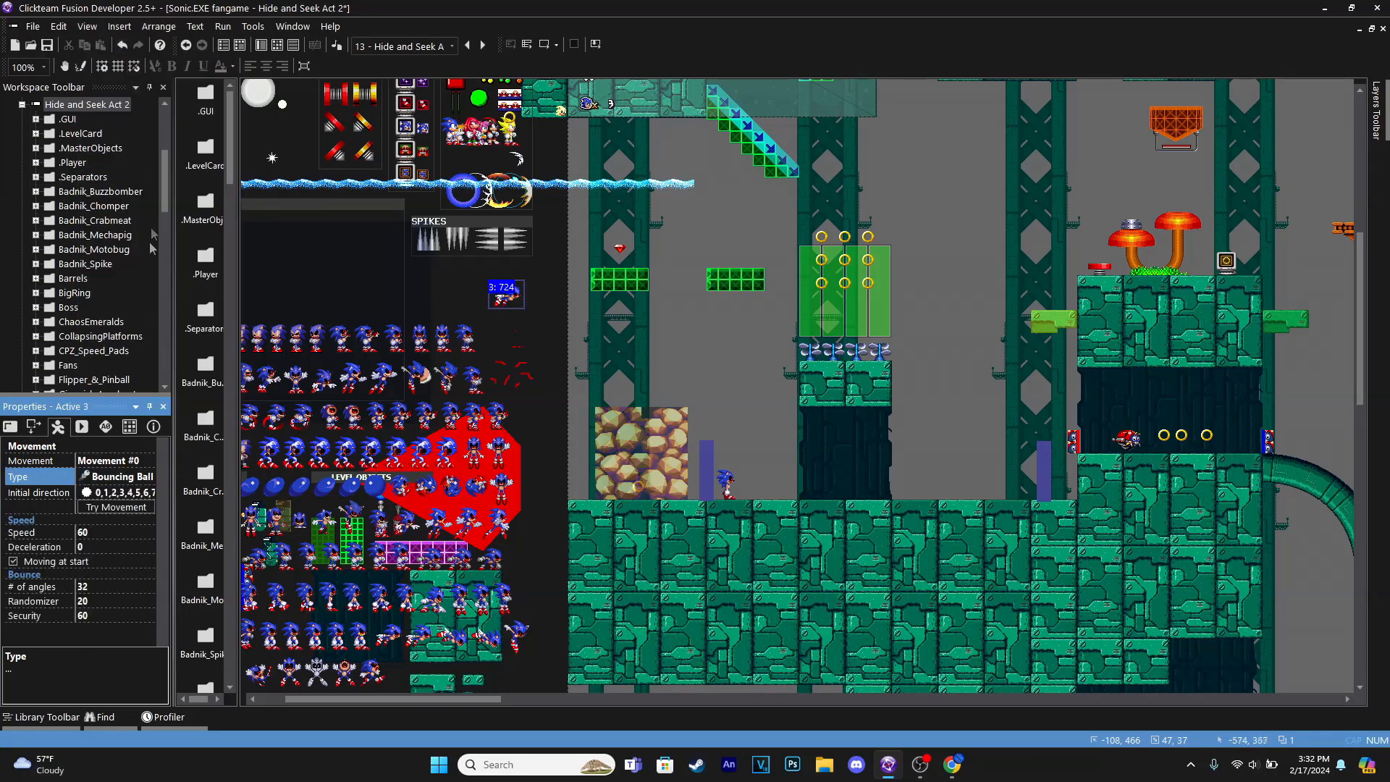
{"action": "left_click", "coordinate": [107, 493]}
{"action": "left_click", "coordinate": [38, 510]}
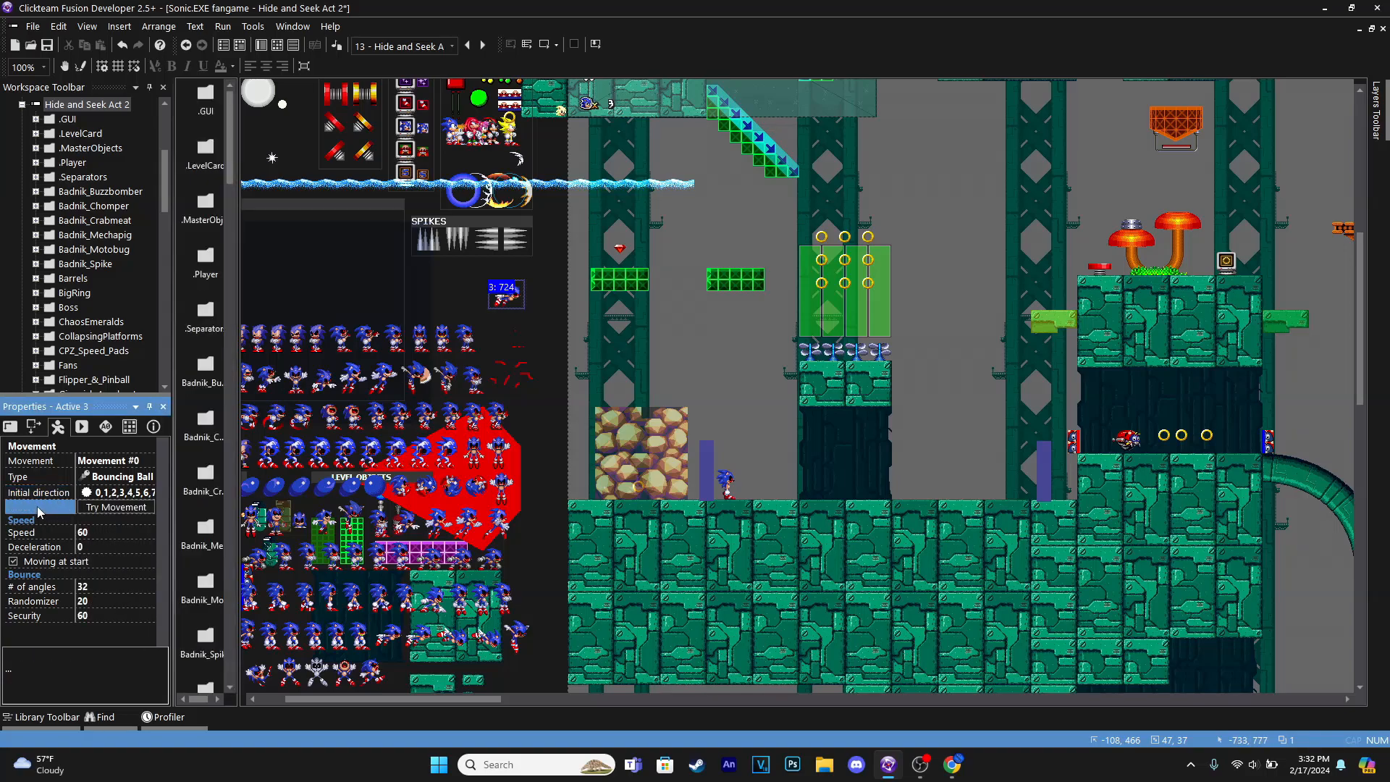
{"action": "left_click", "coordinate": [100, 532]}
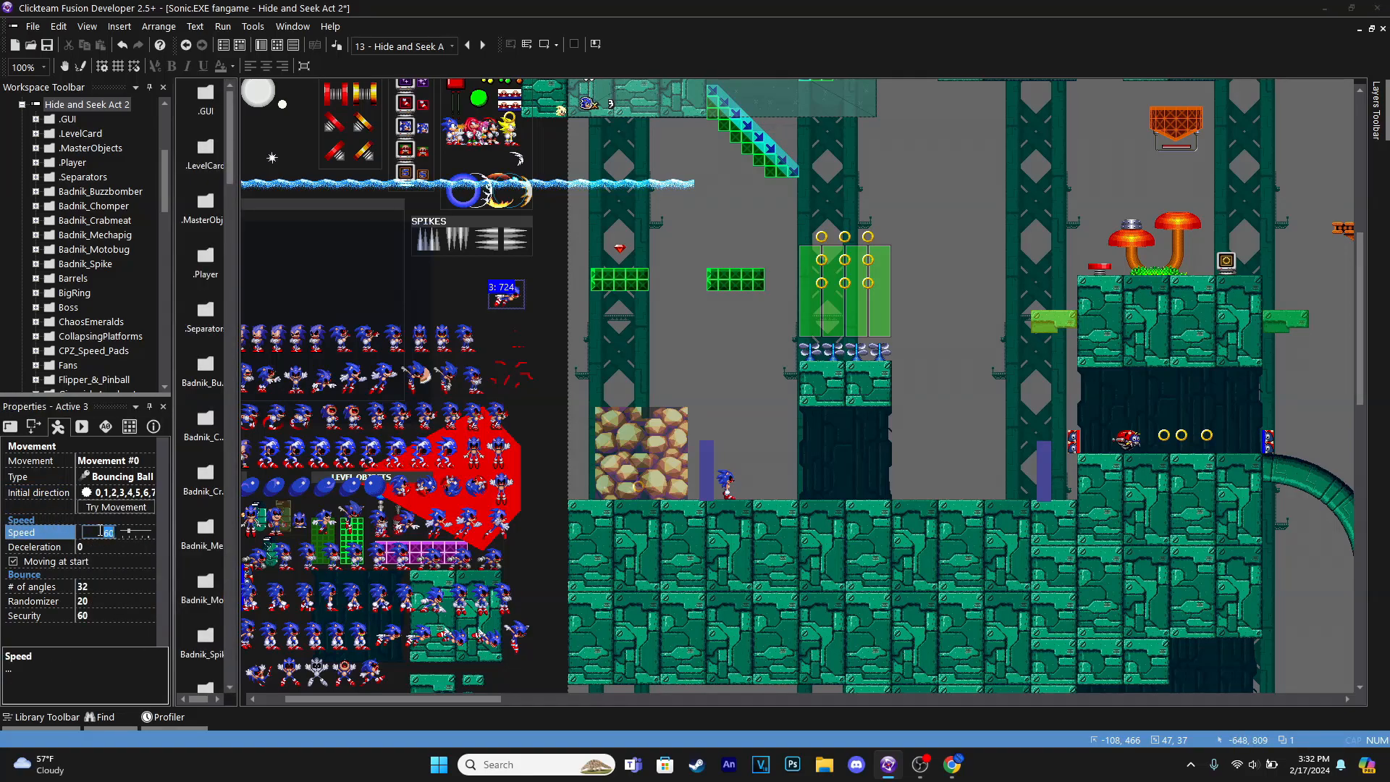
{"action": "type", "text": "10"}
{"action": "key", "text": "Return"}
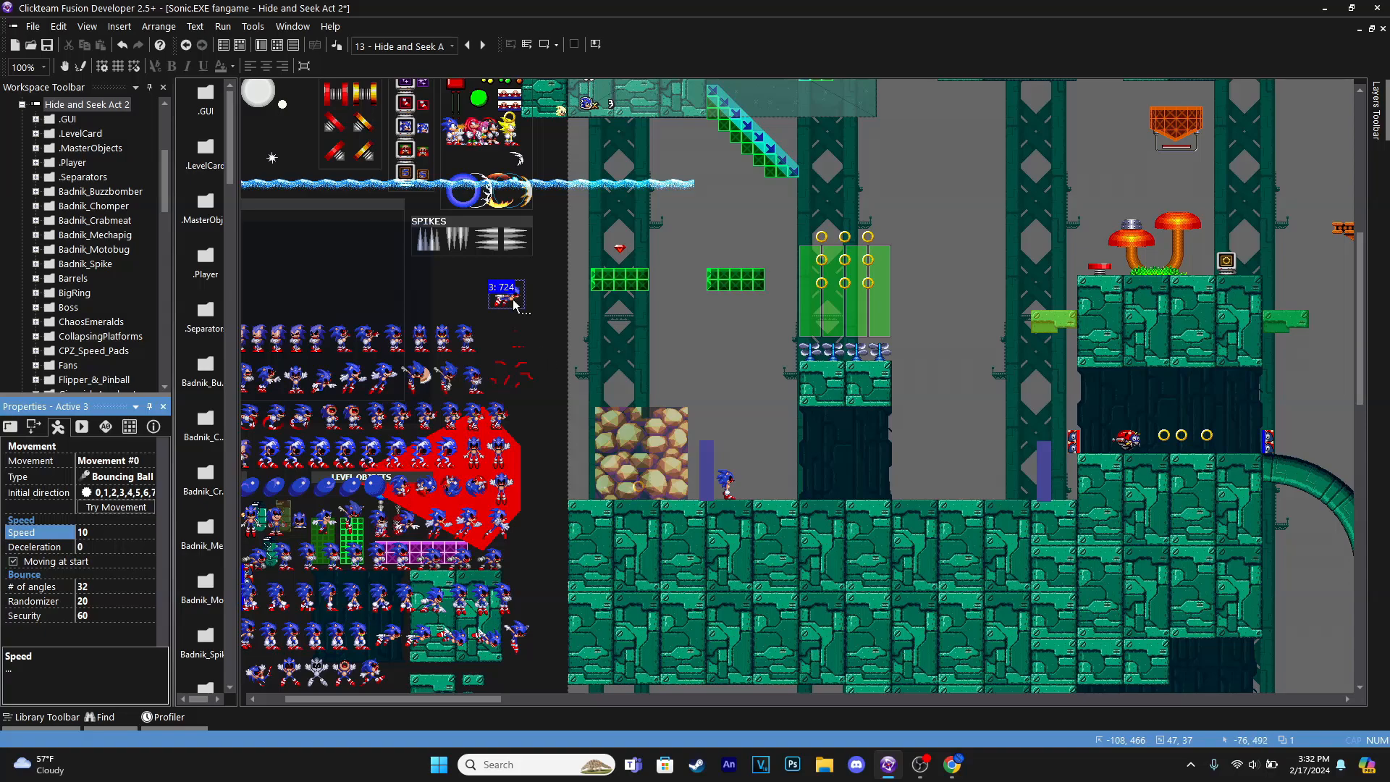
Set the flying object's option to inactivate if too far from the window to No, and deselect the object
{"action": "left_click", "coordinate": [81, 427]}
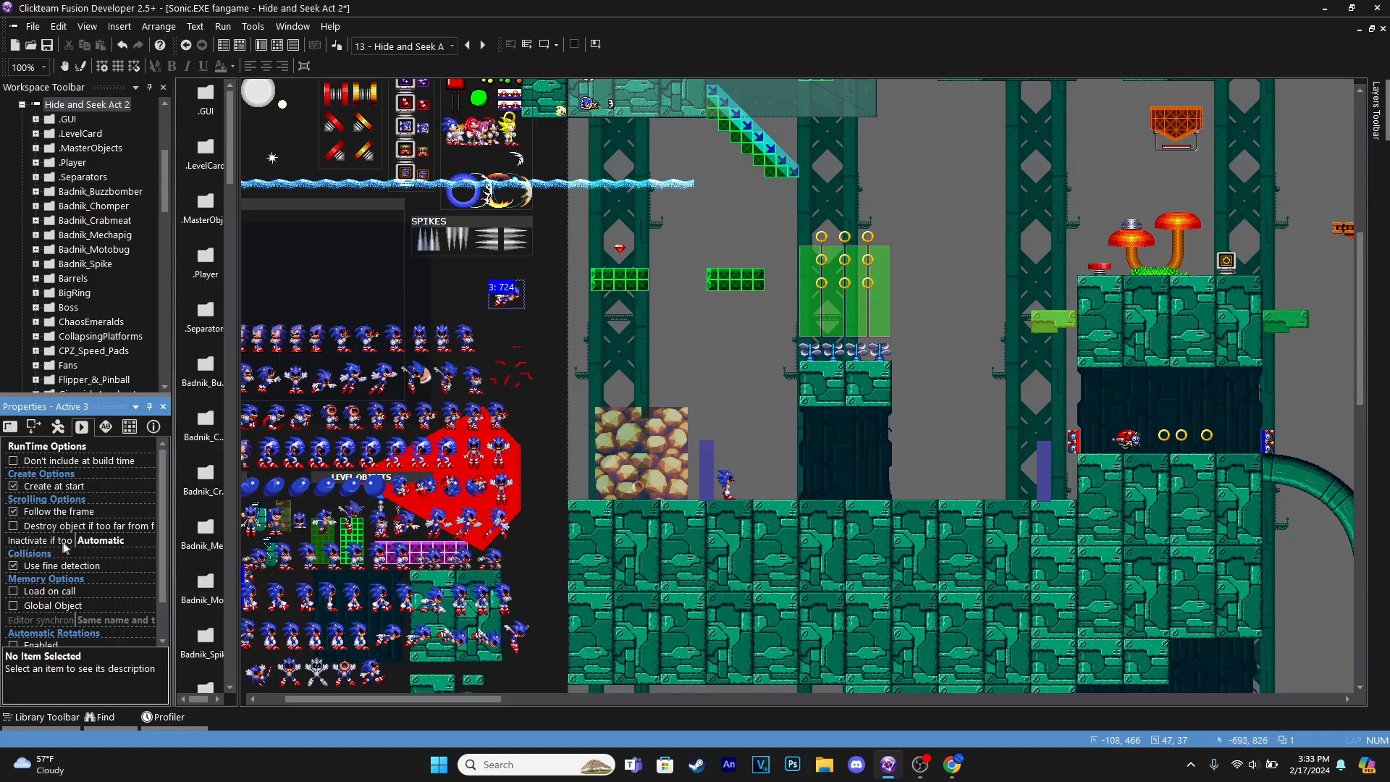
{"action": "left_click", "coordinate": [102, 547]}
{"action": "left_click", "coordinate": [106, 565]}
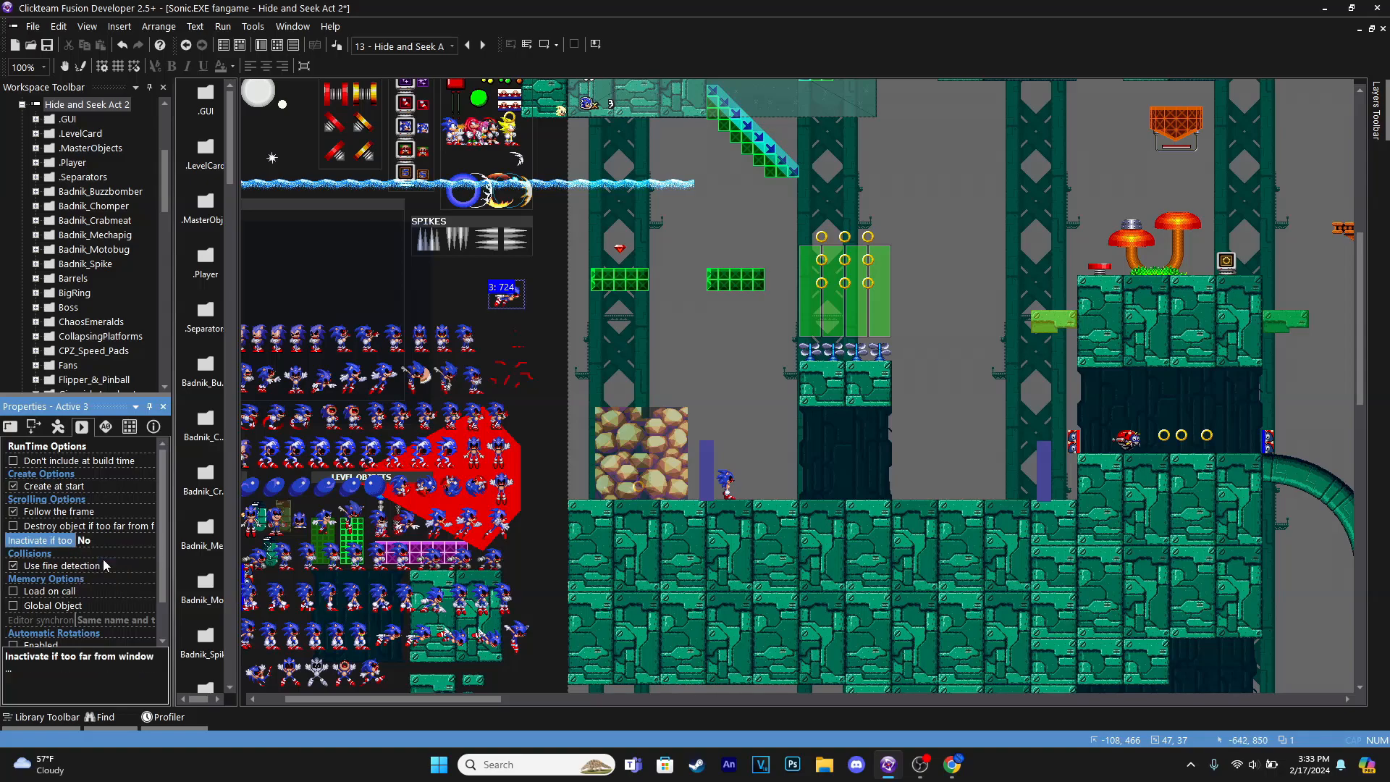
{"action": "left_click", "coordinate": [547, 304]}
Run the frame, walk Tails around to observe how the flying Sonic.EXE moves, and close the game
{"action": "middle_click_drag", "start_coordinate": [891, 493], "coordinate": [503, 530]}
{"action": "middle_click_drag", "start_coordinate": [617, 443], "coordinate": [841, 405]}
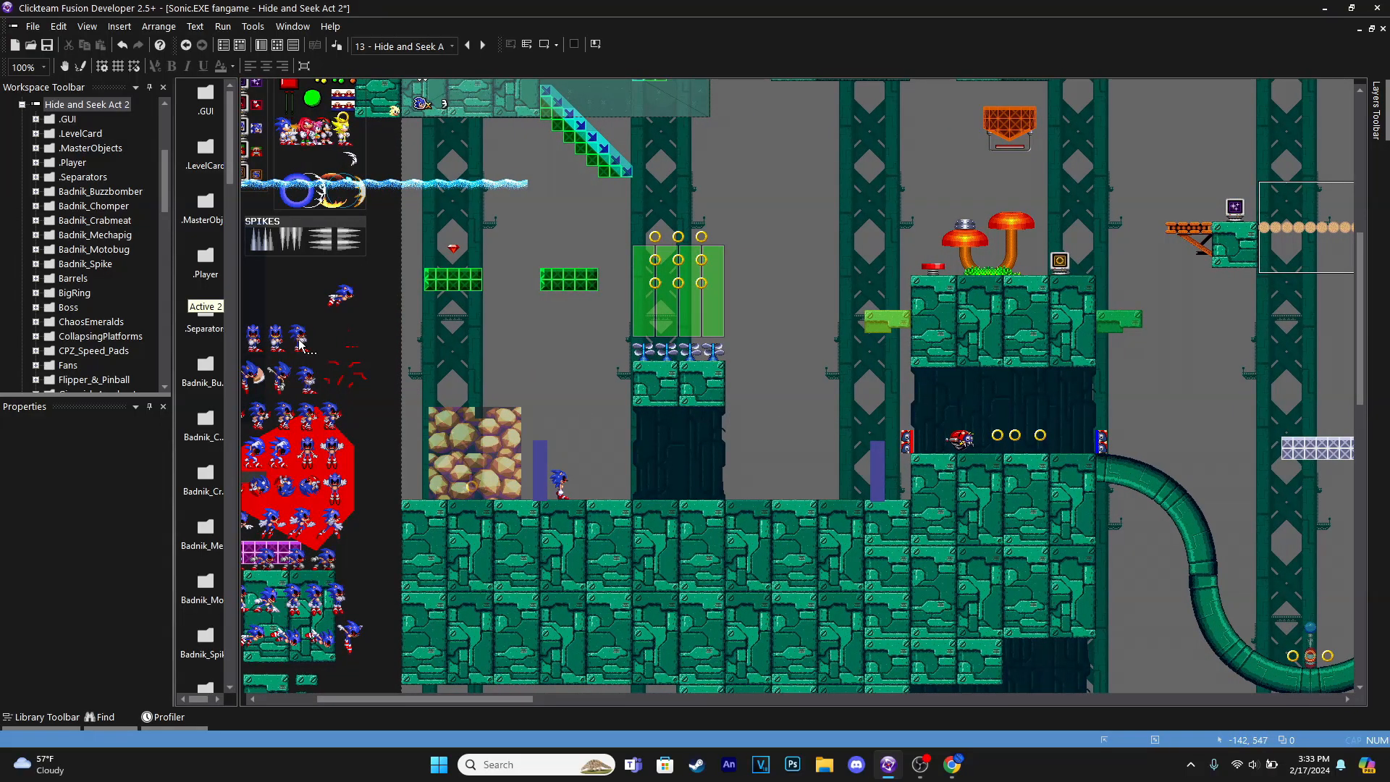
{"action": "left_click", "coordinate": [541, 48]}
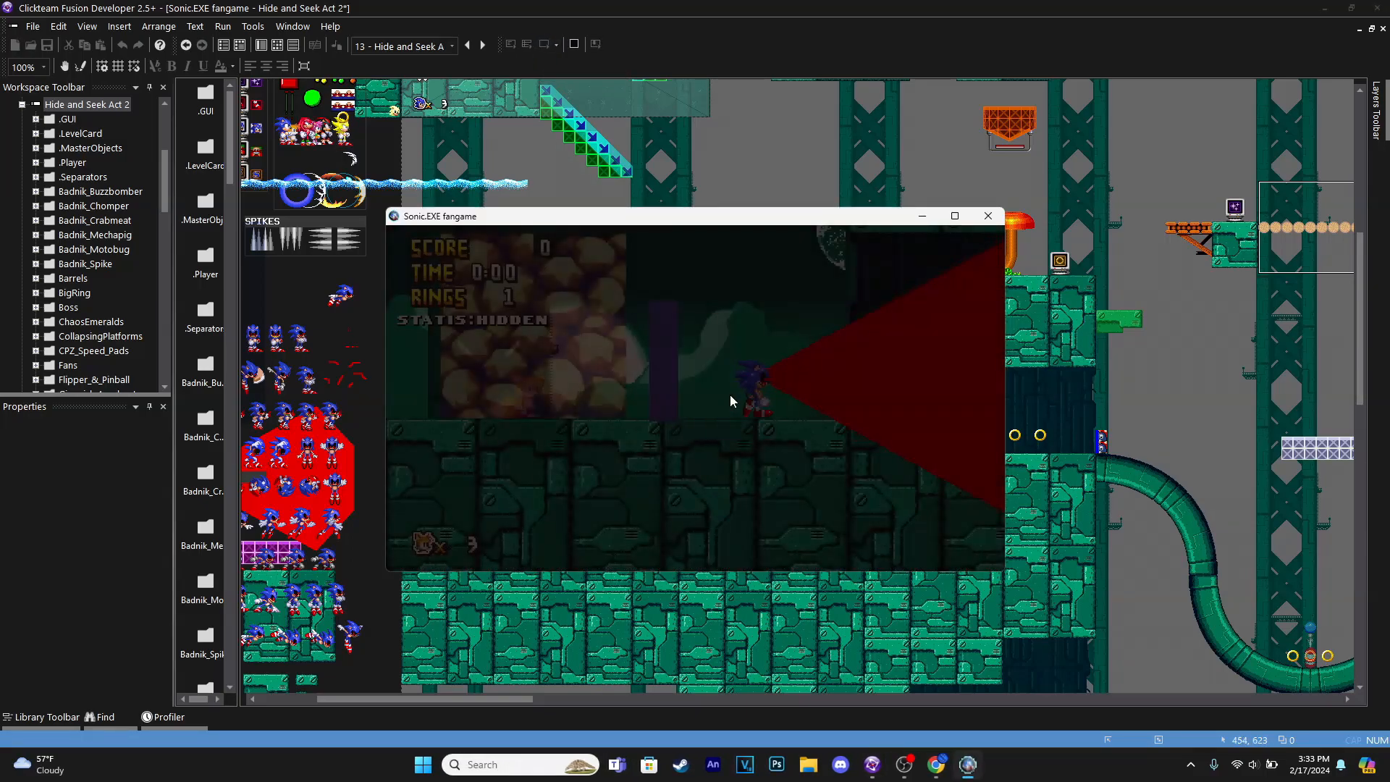
{"action": "key", "text": "Right"}
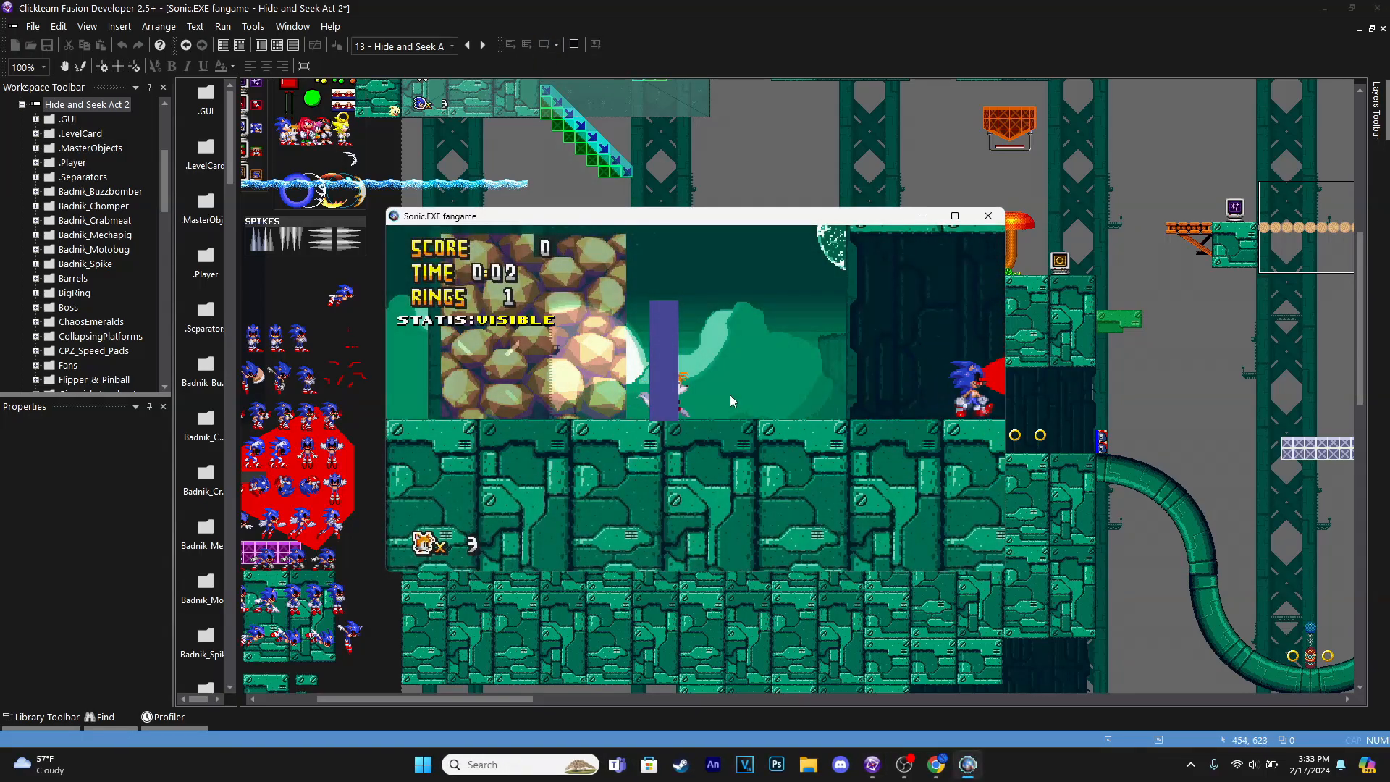
{"action": "key", "text": "Right"}
{"action": "key", "text": "Right"}
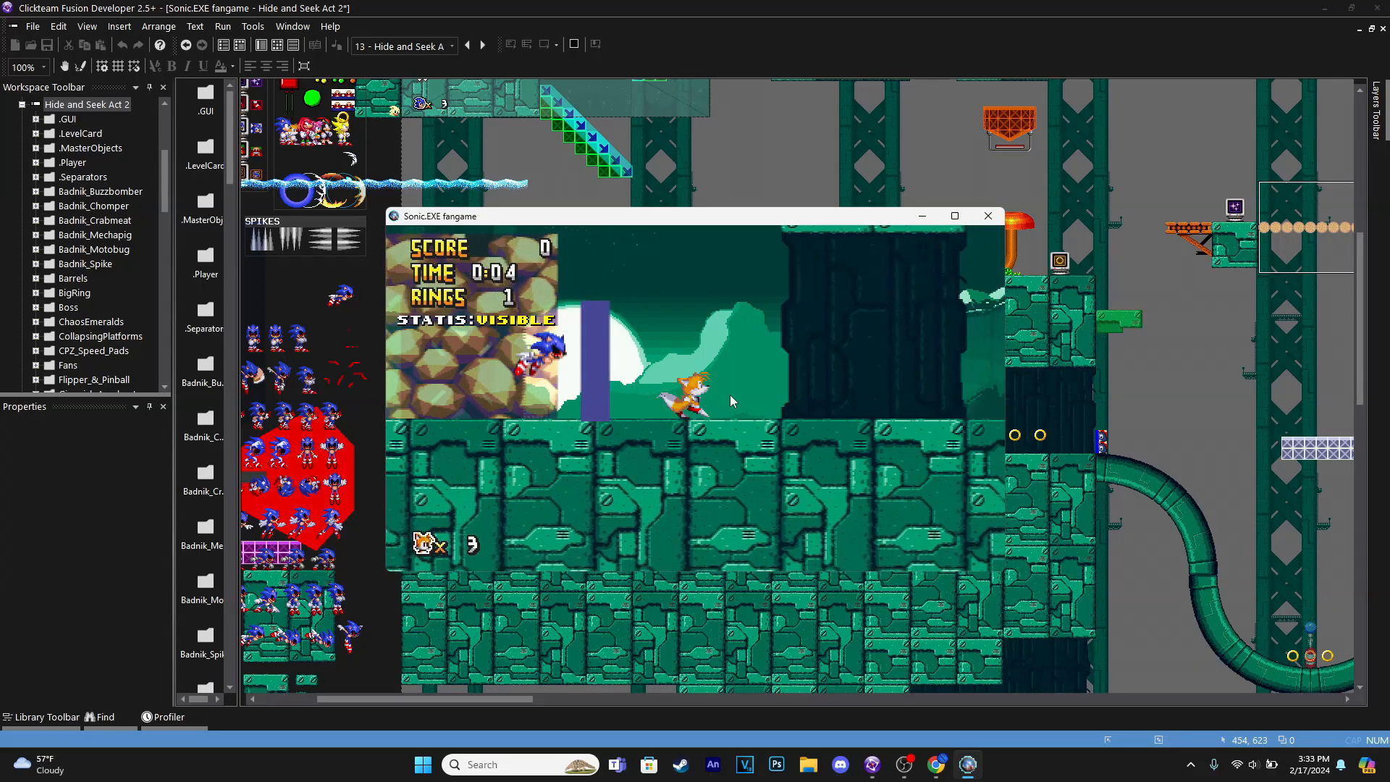
{"action": "key", "text": "Left"}
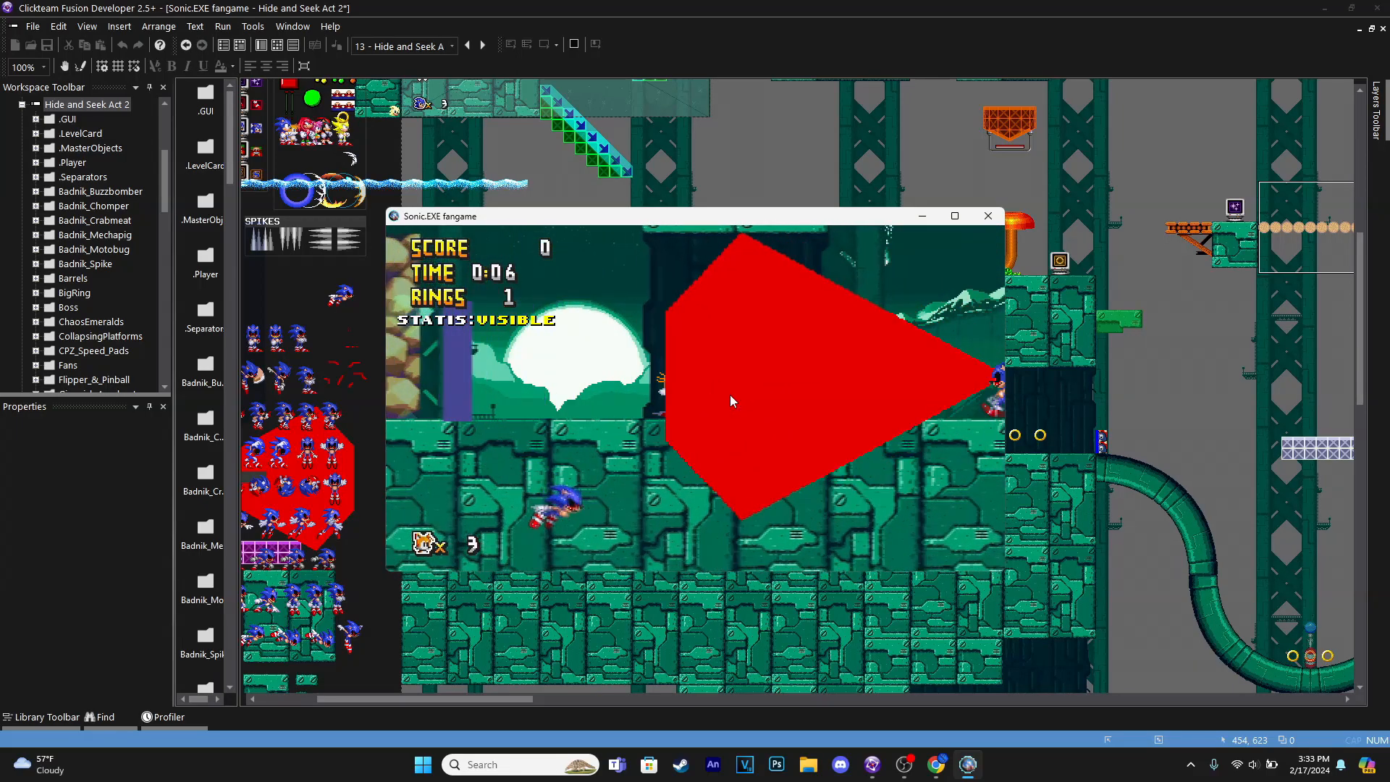
{"action": "key", "text": "alt+F4"}
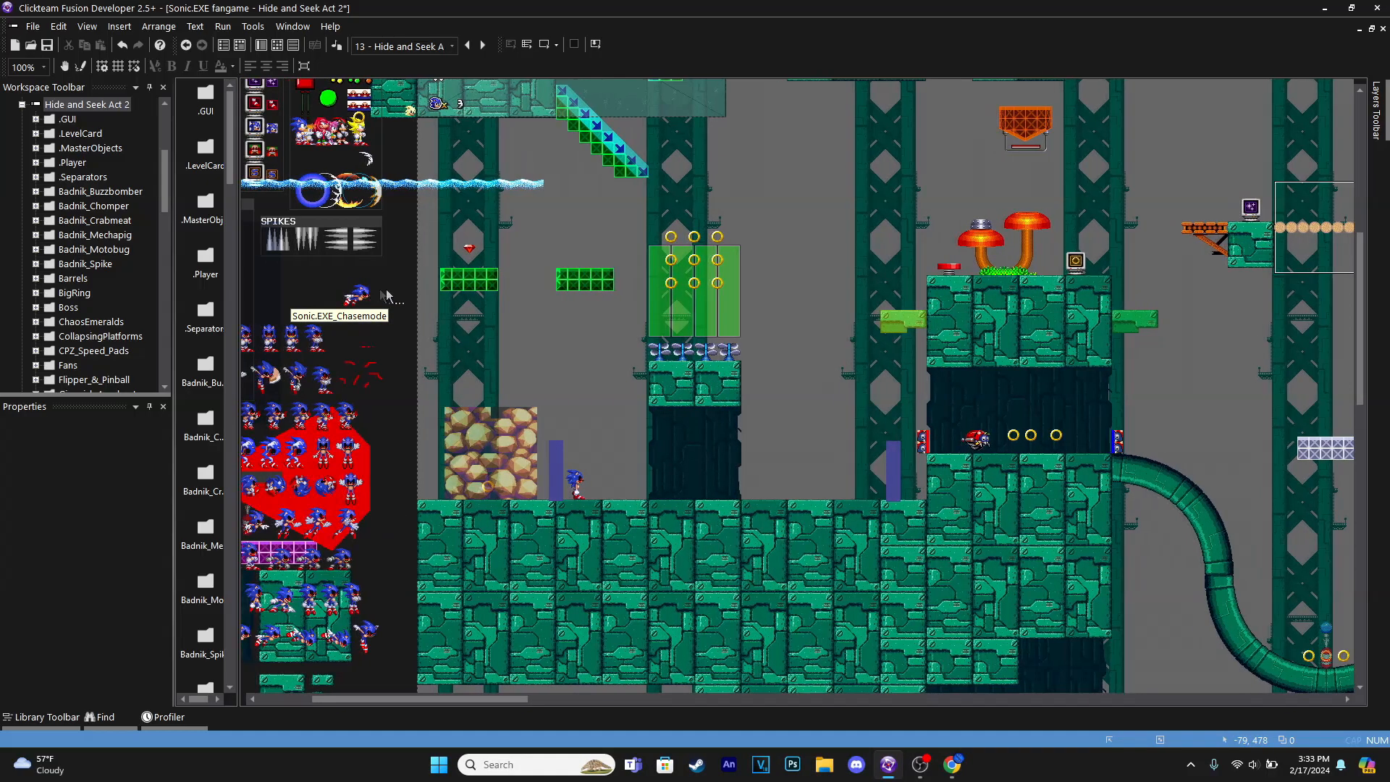
Add an action to the Always event that makes the flying Sonic.EXE_Chasemode object look in the direction of the player object
{"action": "key", "text": "ctrl+e"}
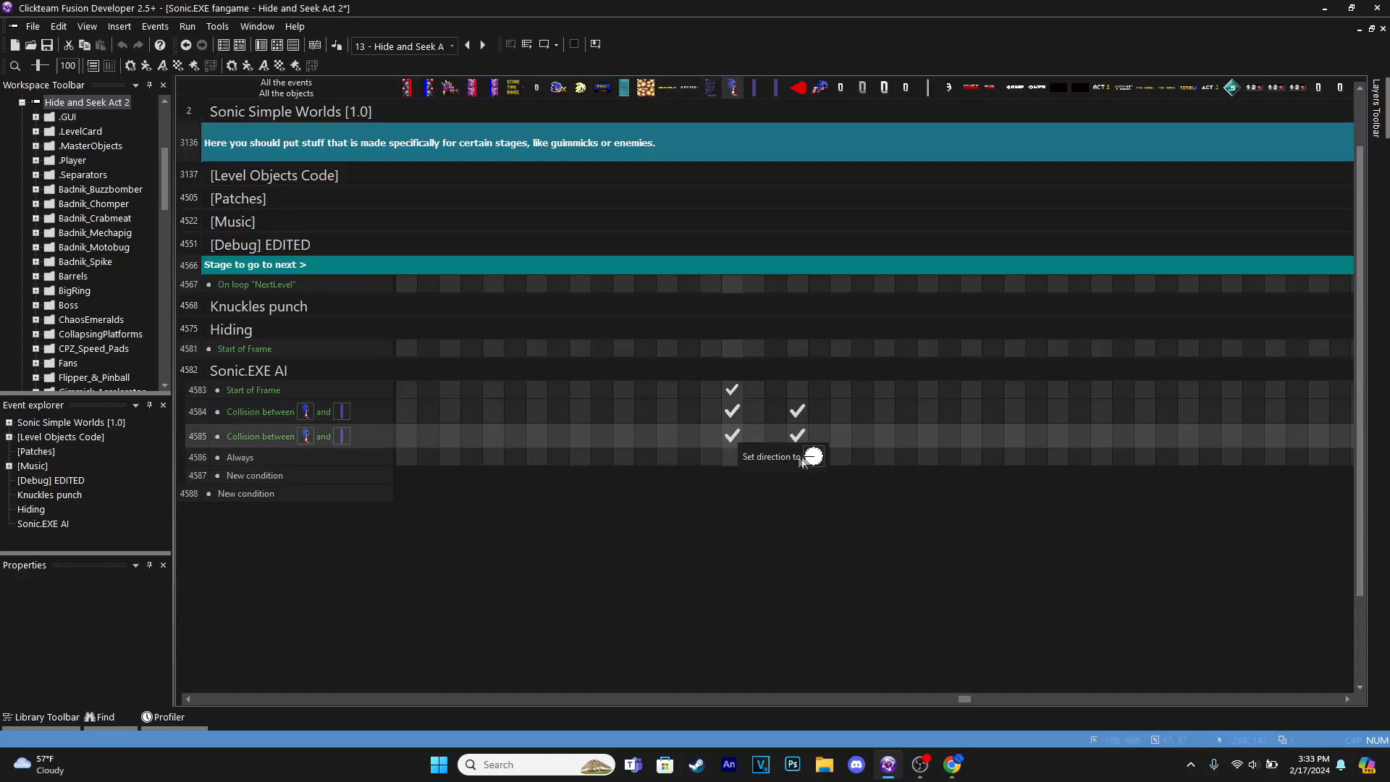
{"action": "left_click", "coordinate": [817, 456]}
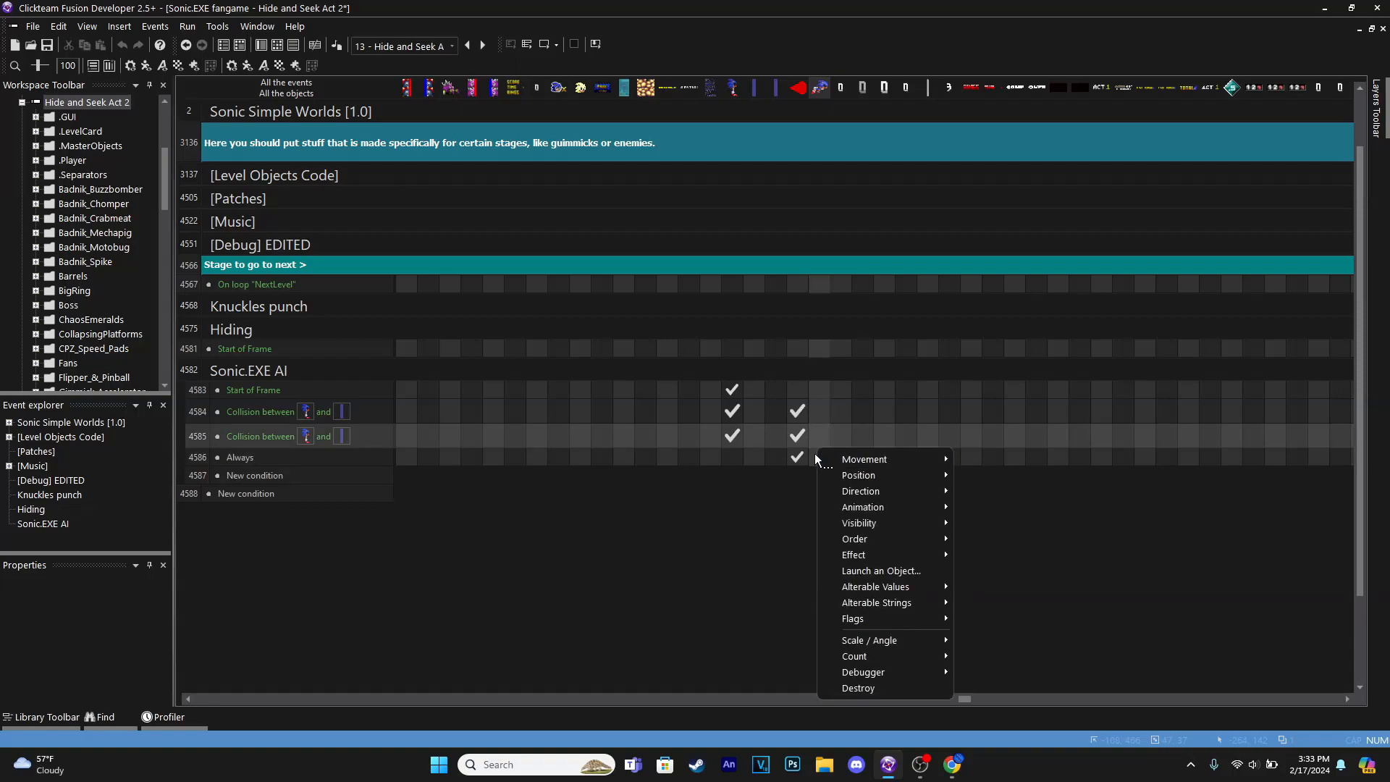
{"action": "mouse_move", "coordinate": [931, 500]}
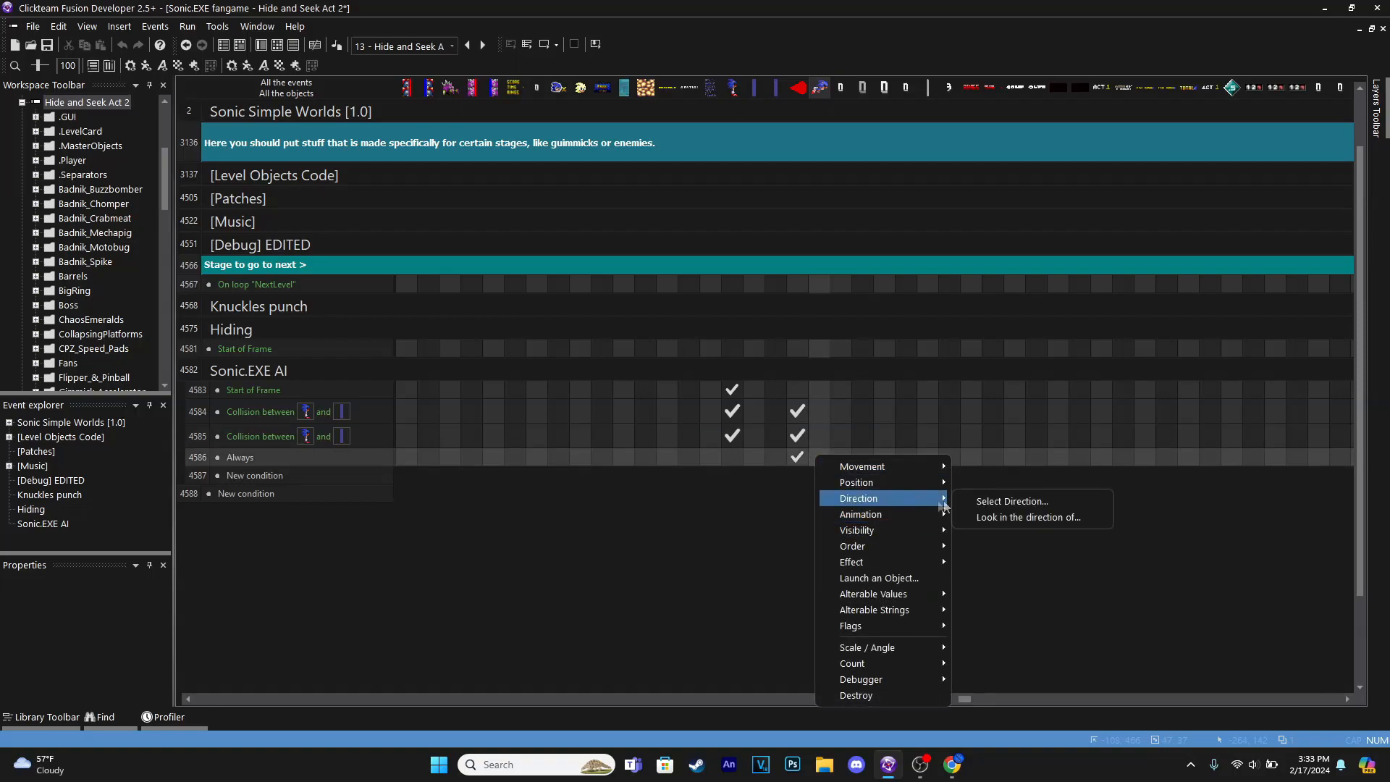
{"action": "left_click", "coordinate": [1021, 515]}
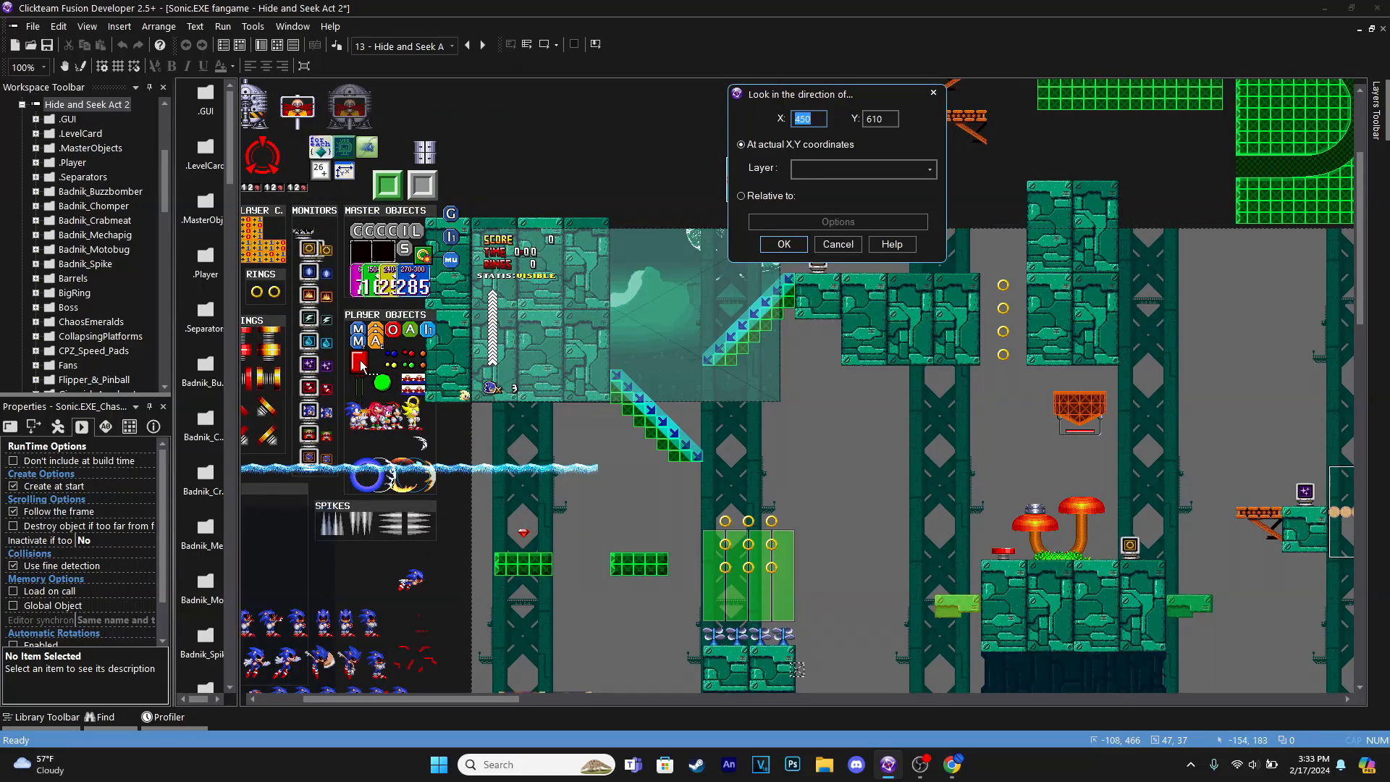
{"action": "left_click", "coordinate": [796, 669]}
{"action": "left_click", "coordinate": [785, 245]}
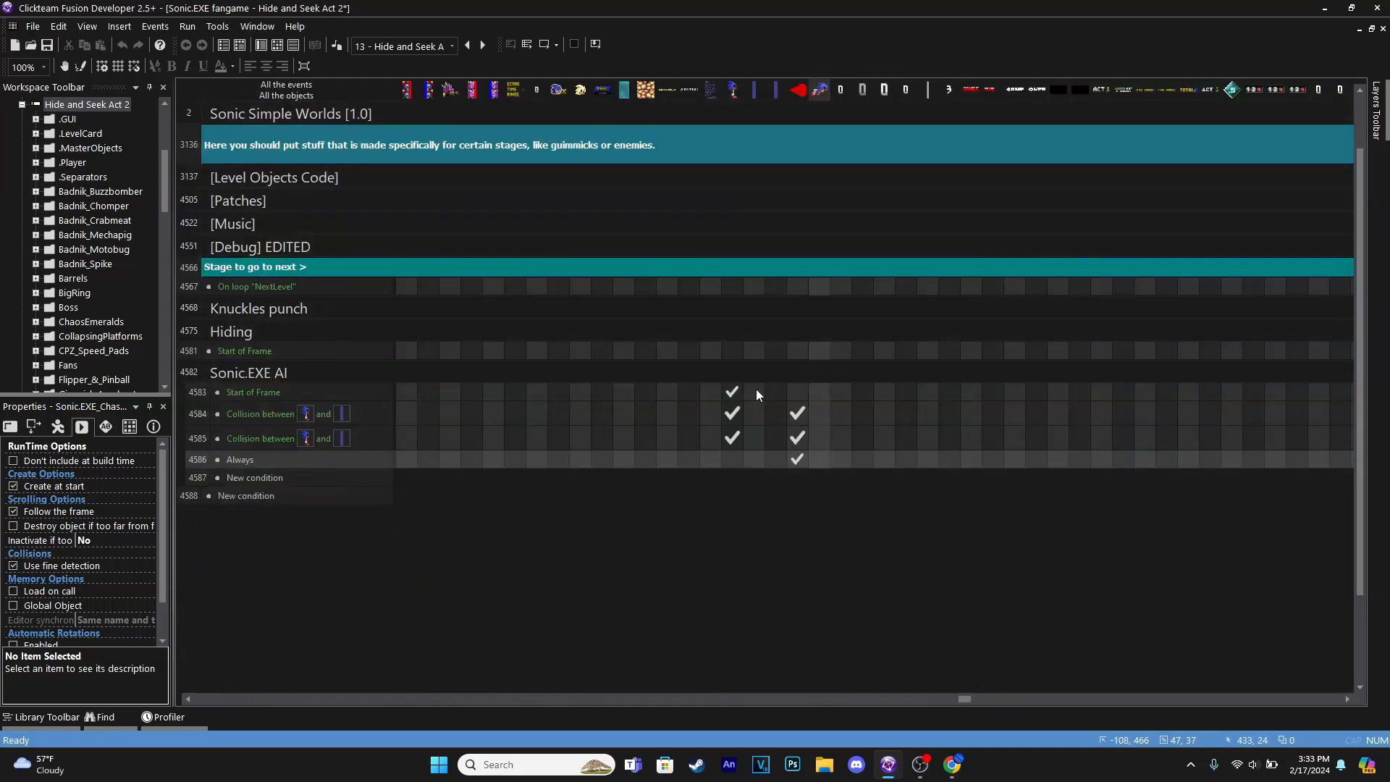
Run the frame, move and jump with Tails to test how the flying Sonic.EXE chases the player, and close the game
{"action": "left_click", "coordinate": [546, 44]}
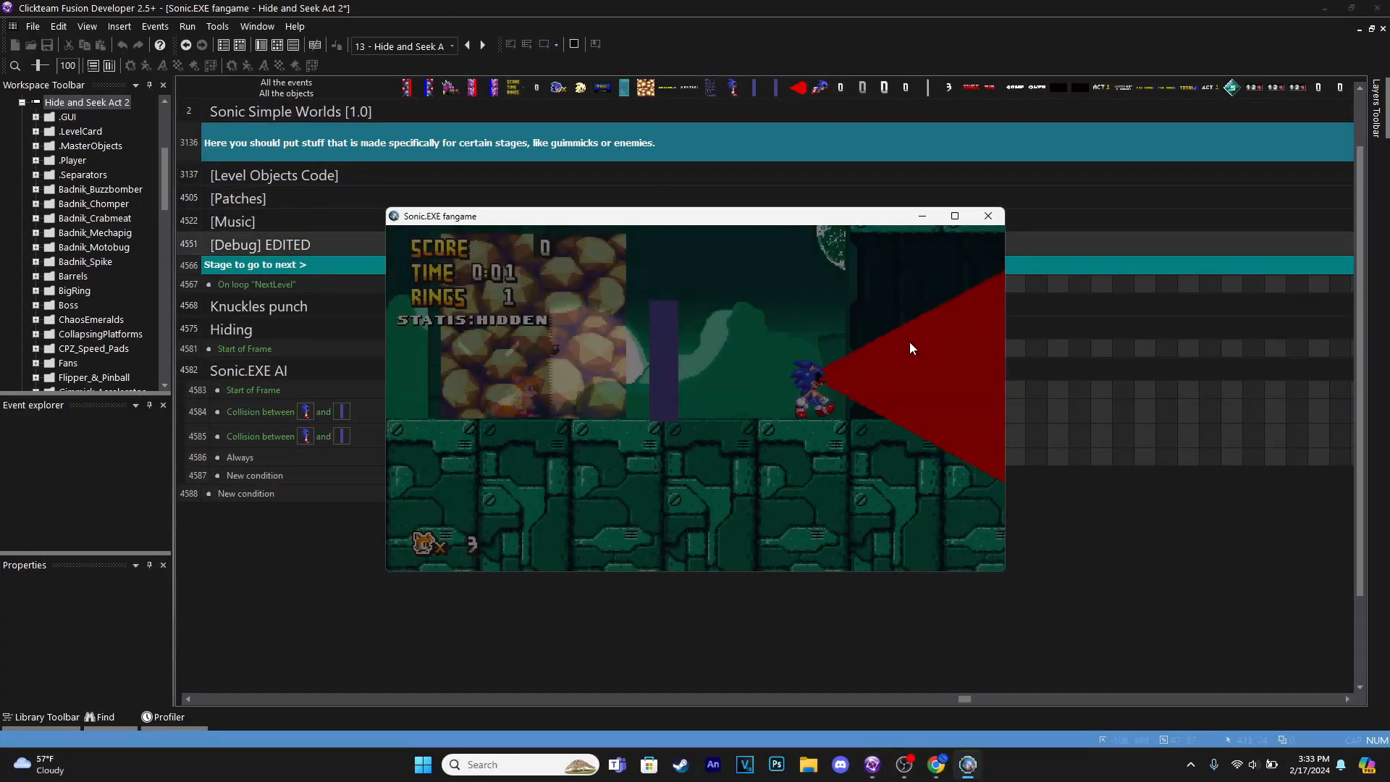
{"action": "key", "text": "Right"}
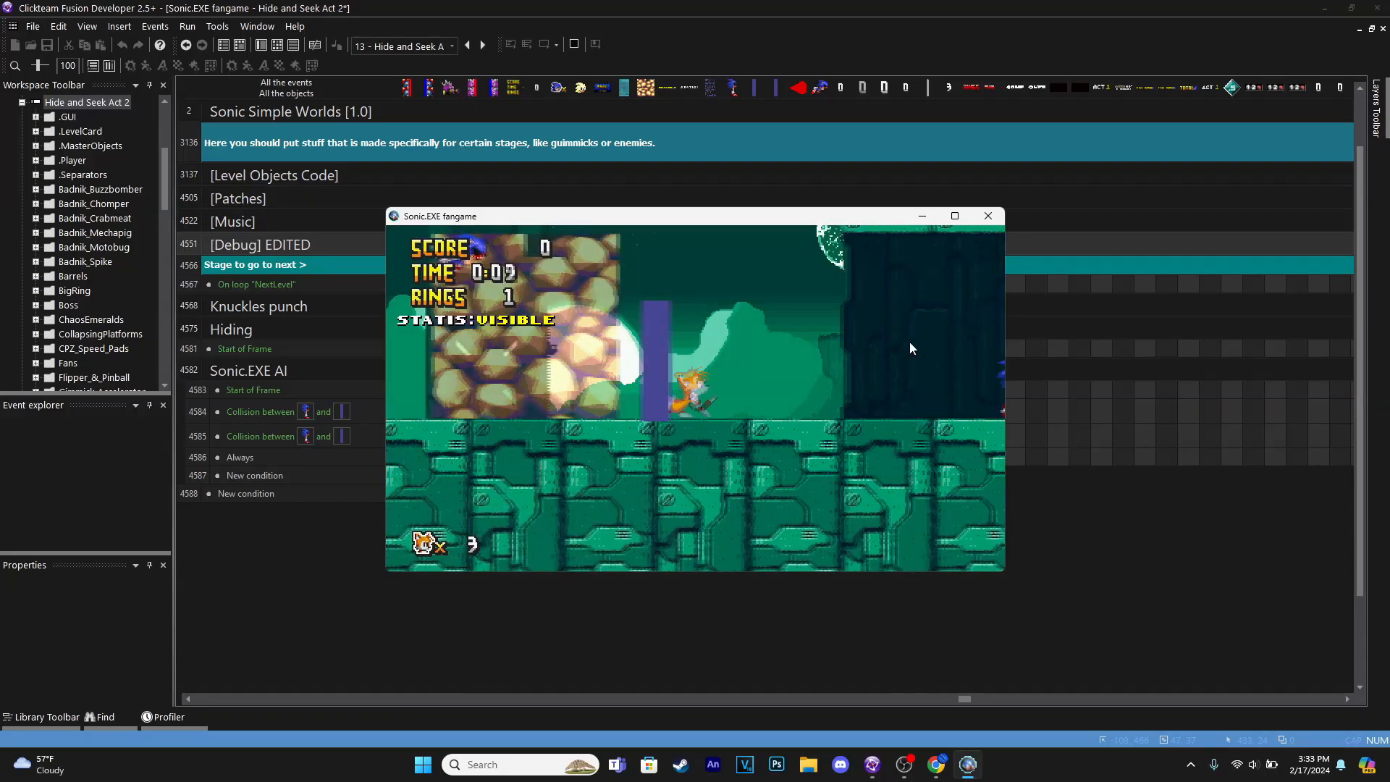
{"action": "key", "text": "space"}
{"action": "key", "text": "Right"}
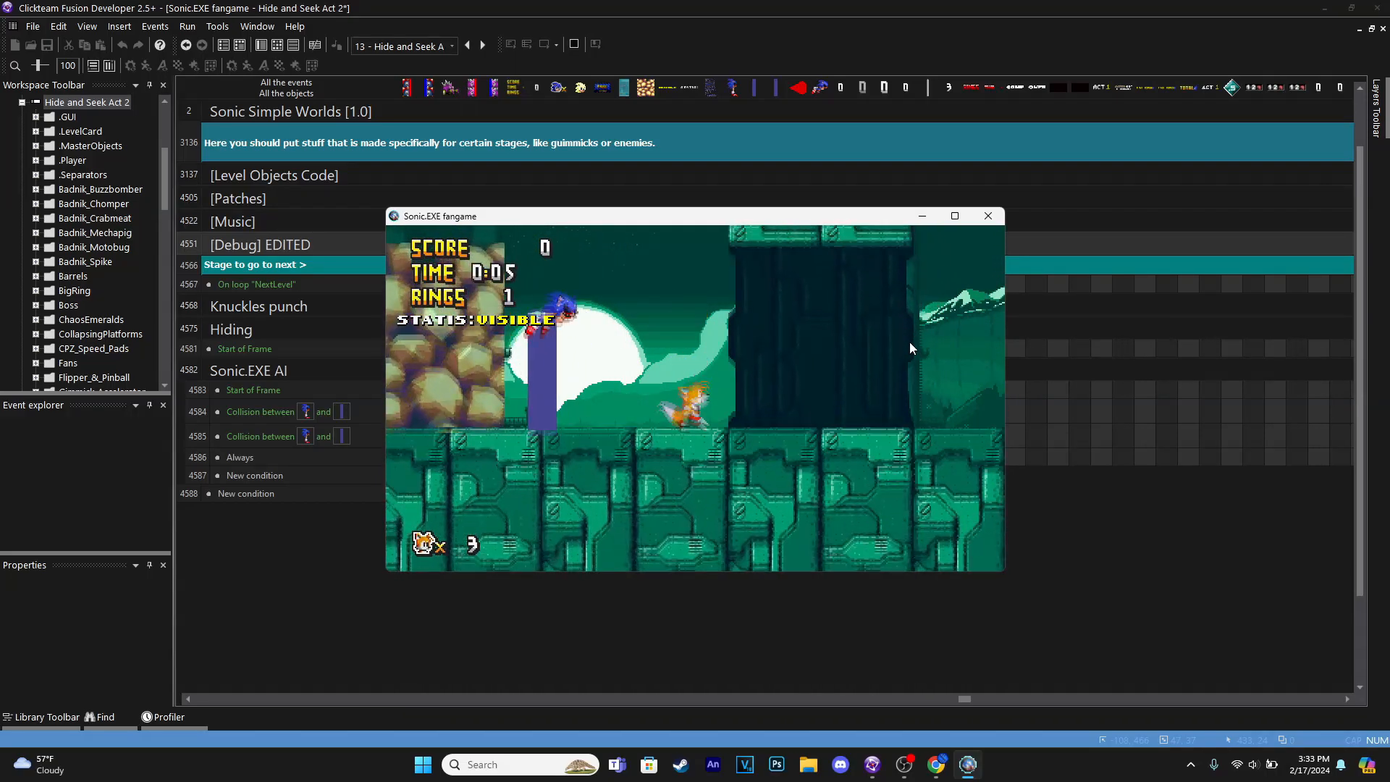
{"action": "key", "text": "Right"}
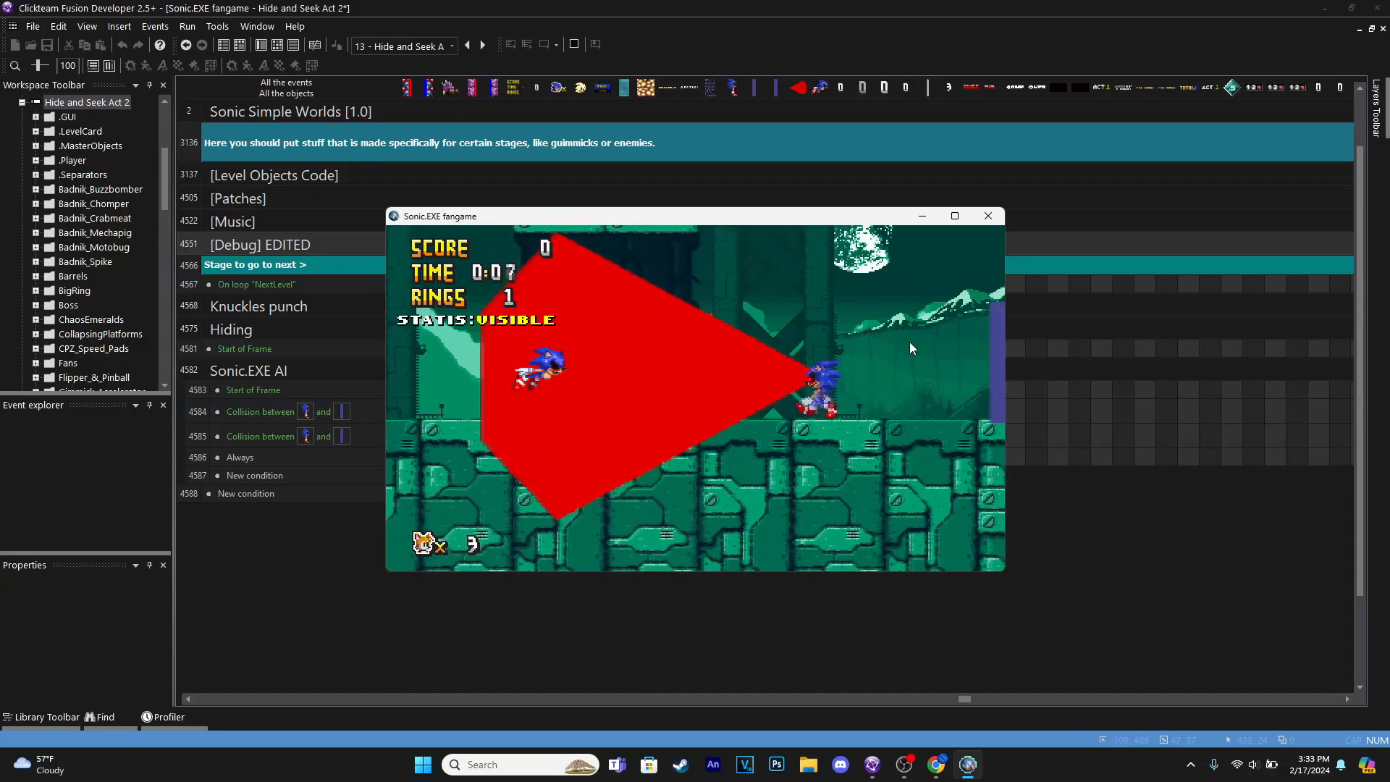
{"action": "key", "text": "Right"}
{"action": "key", "text": "space"}
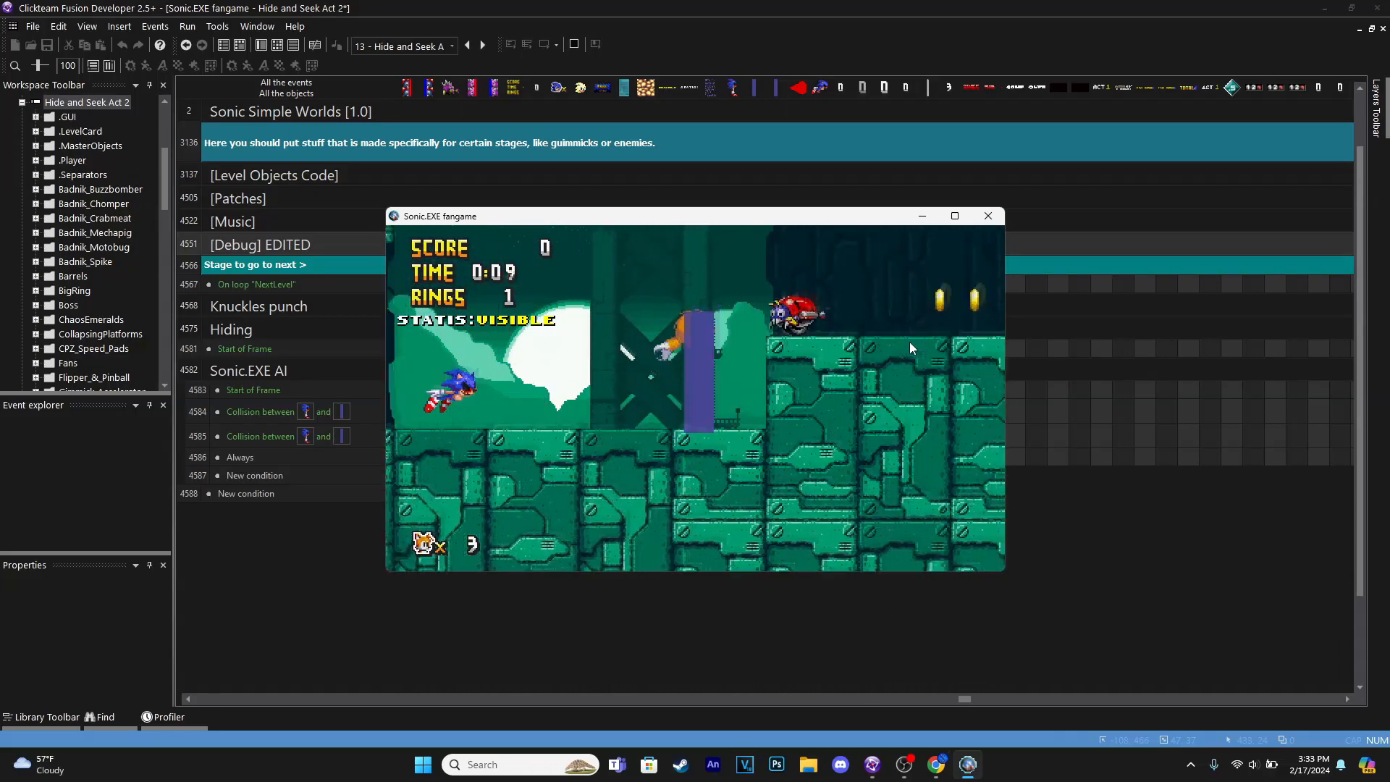
{"action": "key", "text": "Left"}
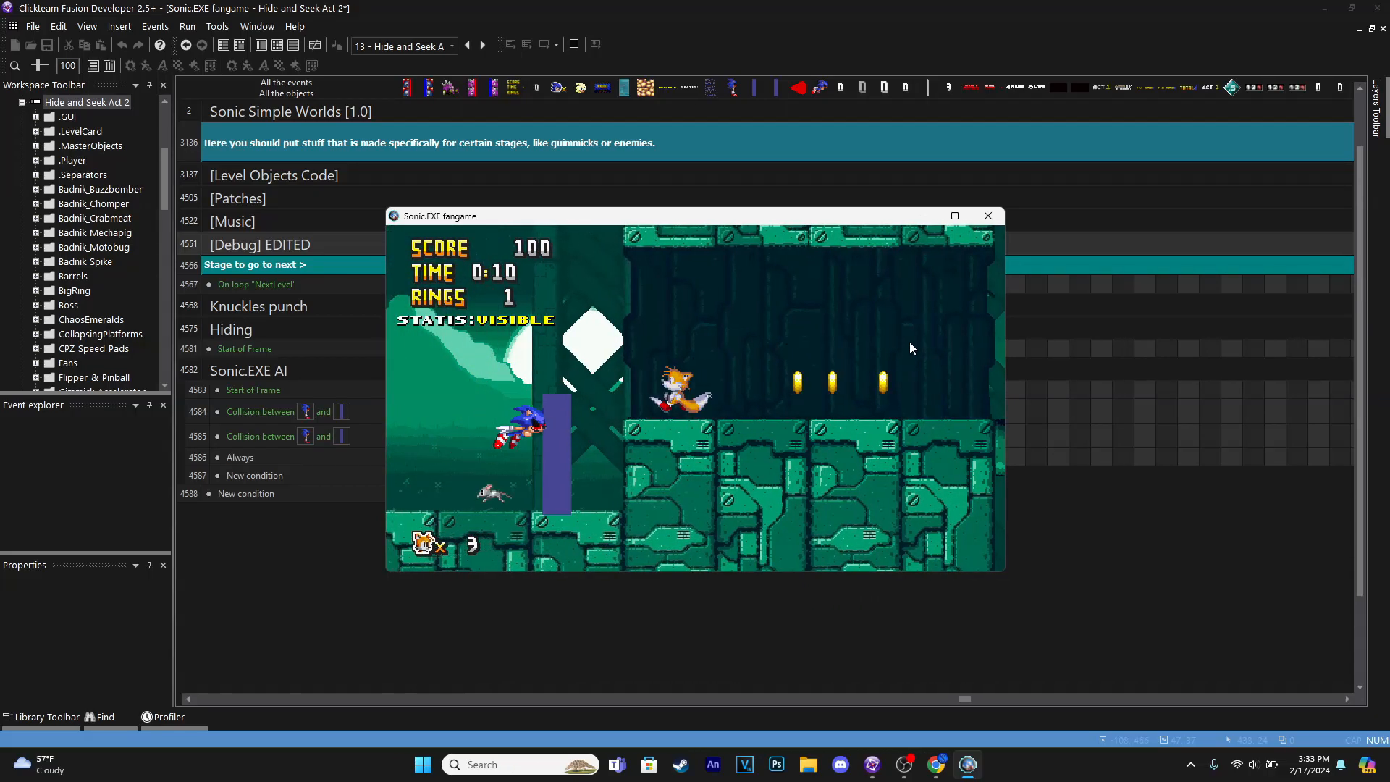
{"action": "key", "text": "Left"}
{"action": "key", "text": "space"}
{"action": "key", "text": "Left"}
{"action": "key", "text": "Right"}
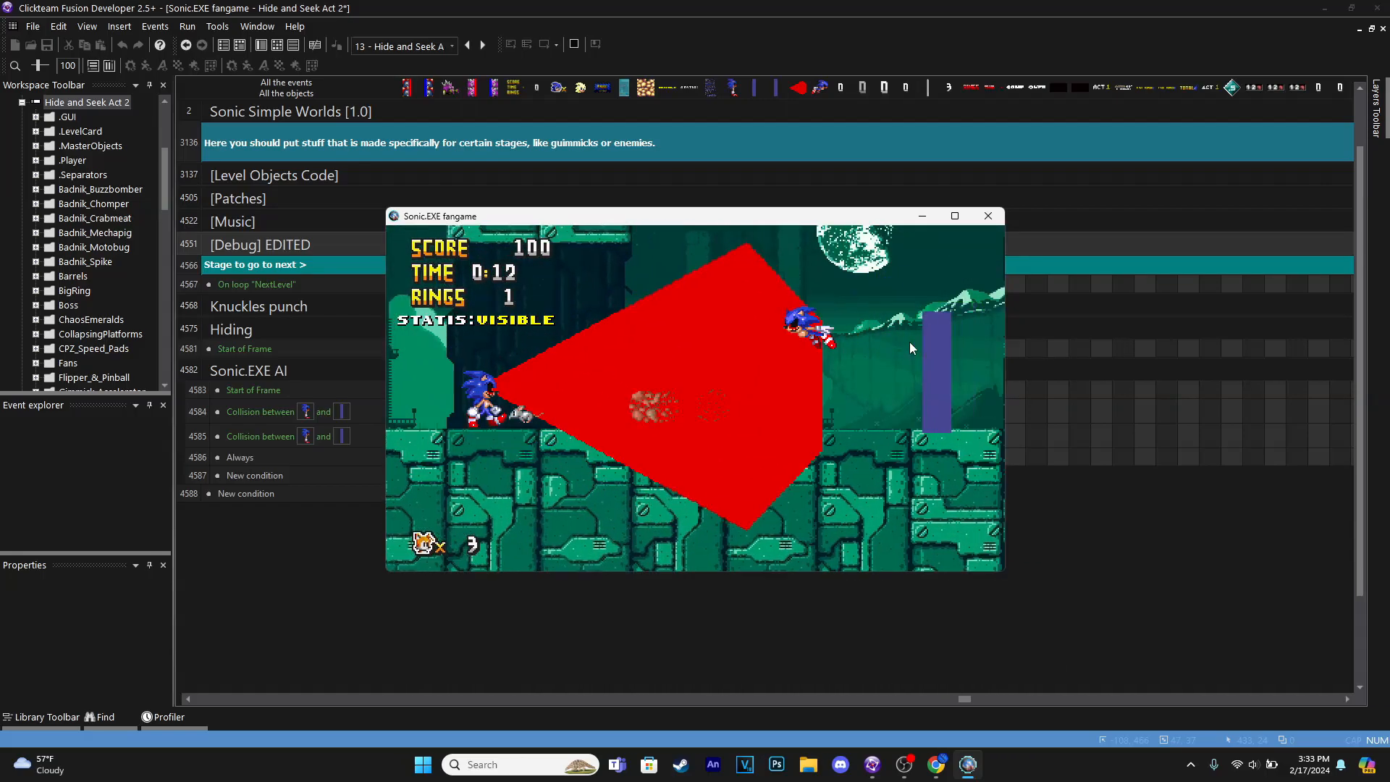
{"action": "key", "text": "space"}
{"action": "key", "text": "alt+F4"}
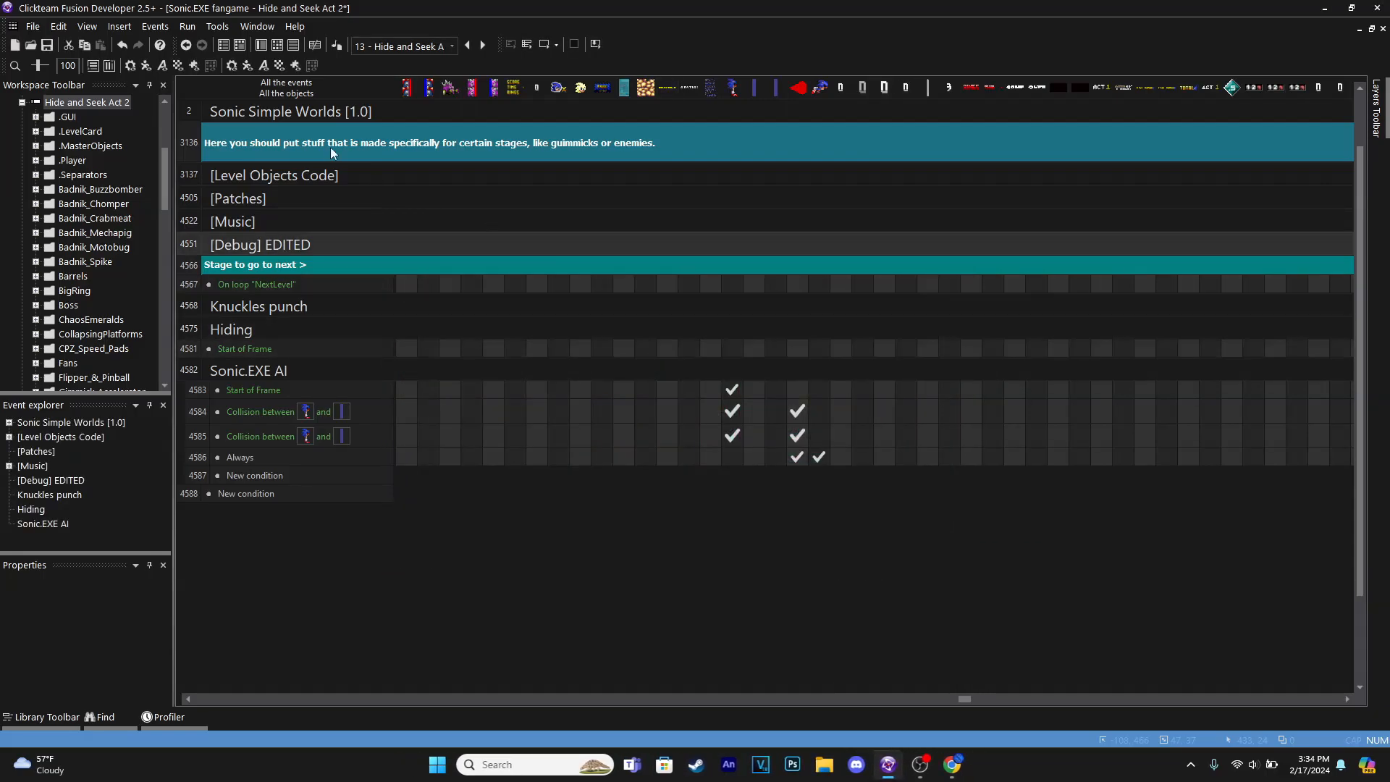
Set the Bouncing Ball movement speed of the flying Sonic.EXE_Chasemode object to 20 in the frame editor
{"action": "key", "text": "ctrl+m"}
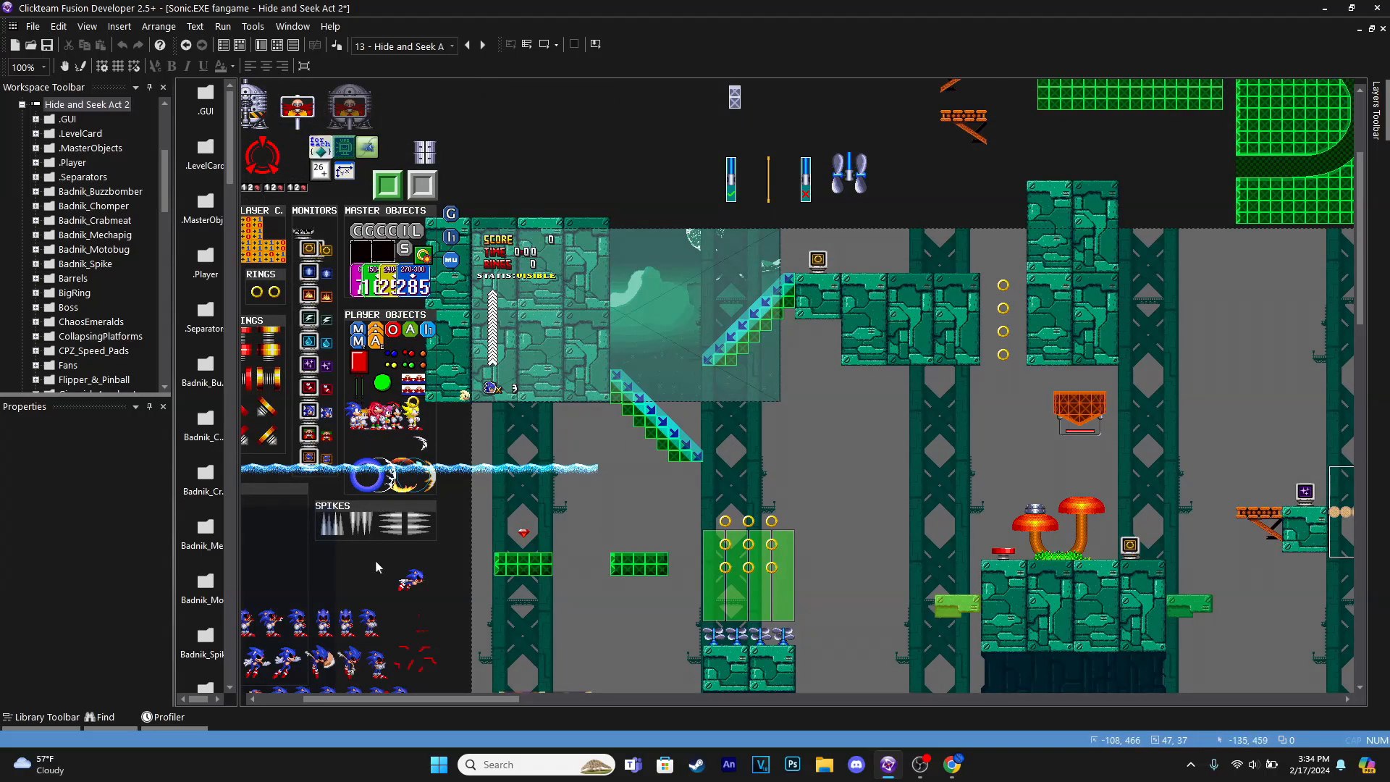
{"action": "left_click", "coordinate": [412, 581]}
{"action": "left_click", "coordinate": [33, 426]}
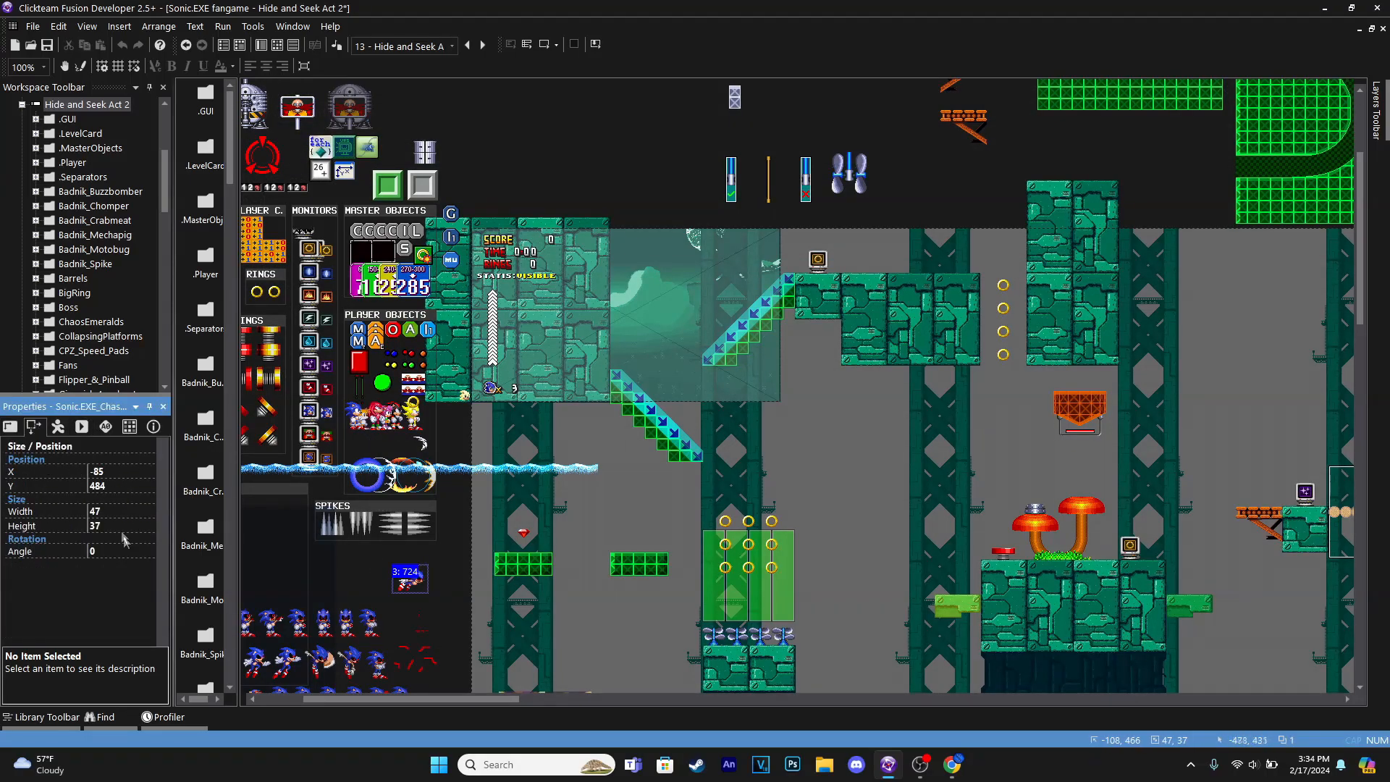
{"action": "left_click", "coordinate": [58, 426]}
{"action": "left_click", "coordinate": [107, 533]}
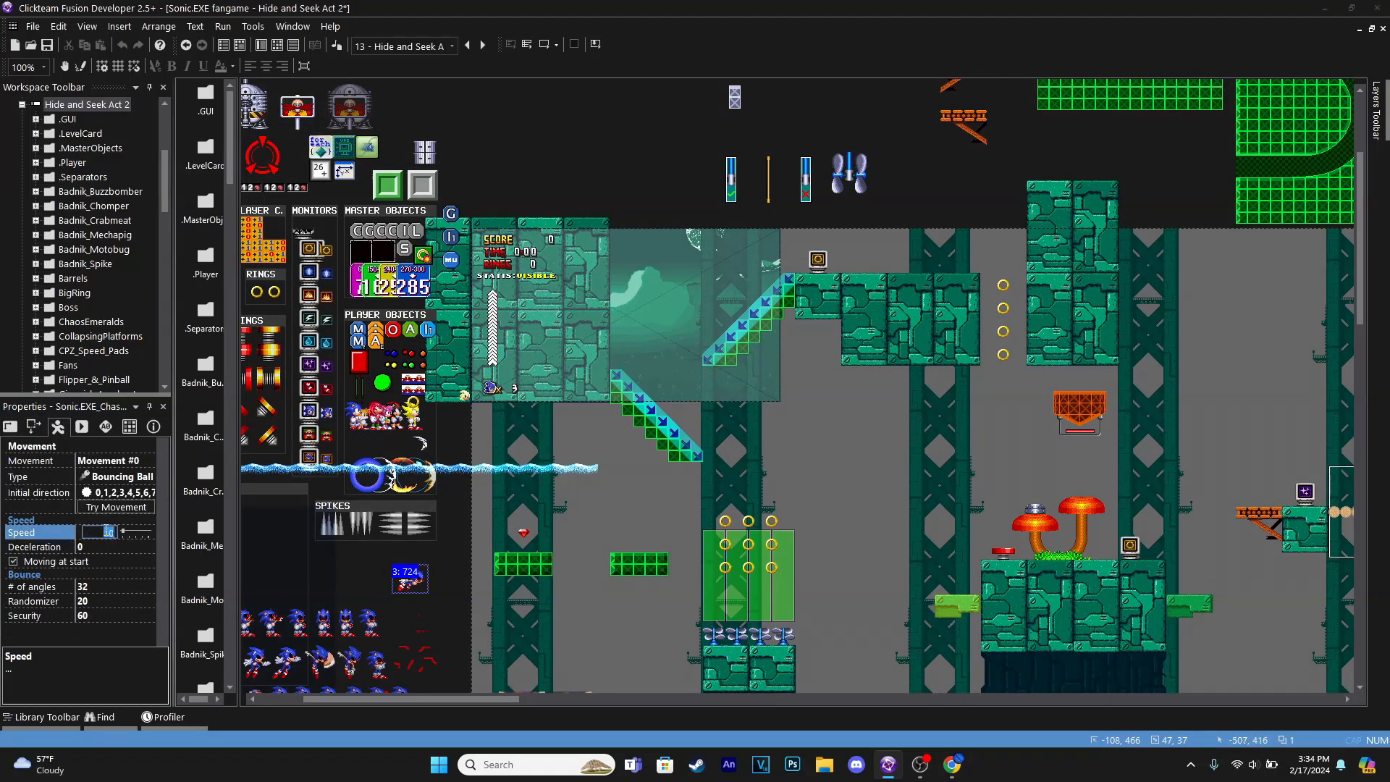
{"action": "key", "text": "Return"}
{"action": "middle_click_drag", "start_coordinate": [536, 510], "coordinate": [474, 254]}
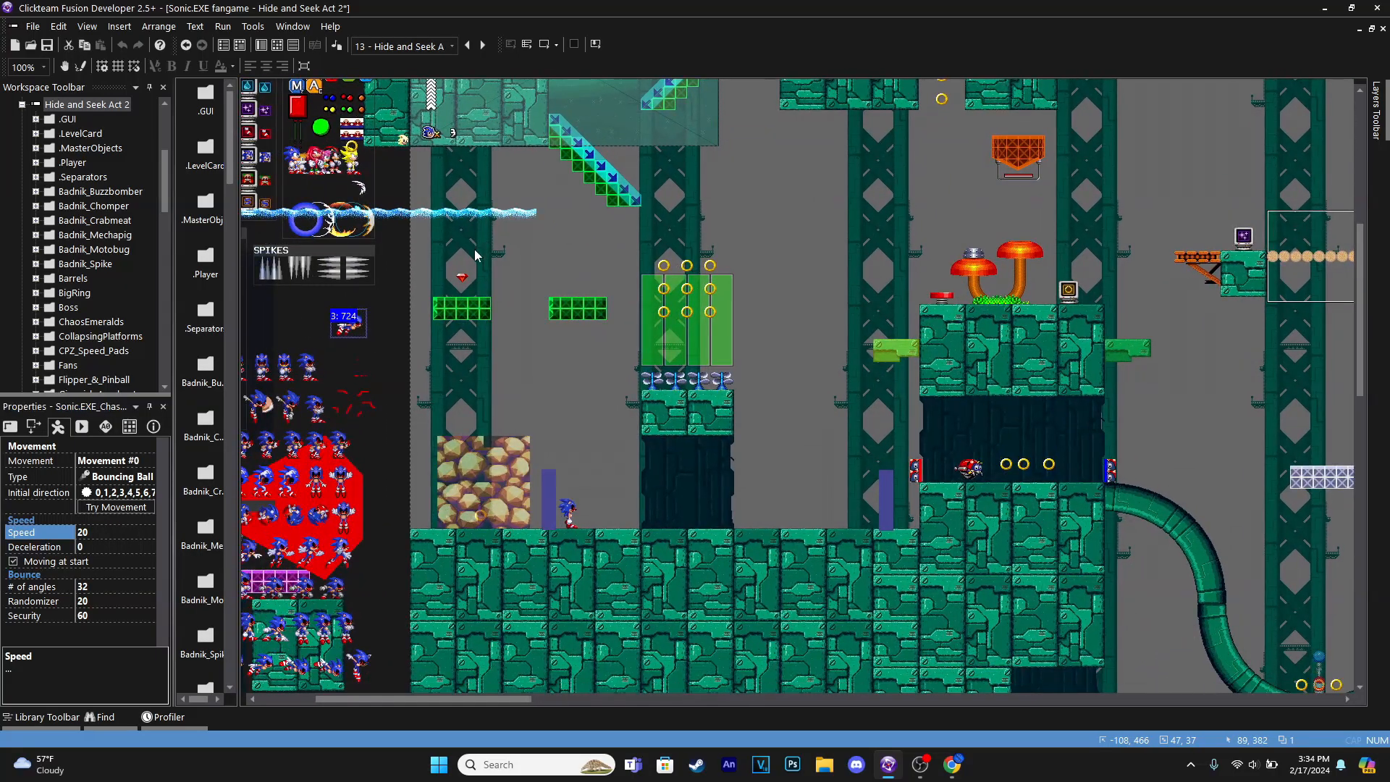
Add an event to the Sonic.EXE AI group that tests whether the green player circle overlaps the red vision range
{"action": "left_click", "coordinate": [277, 44]}
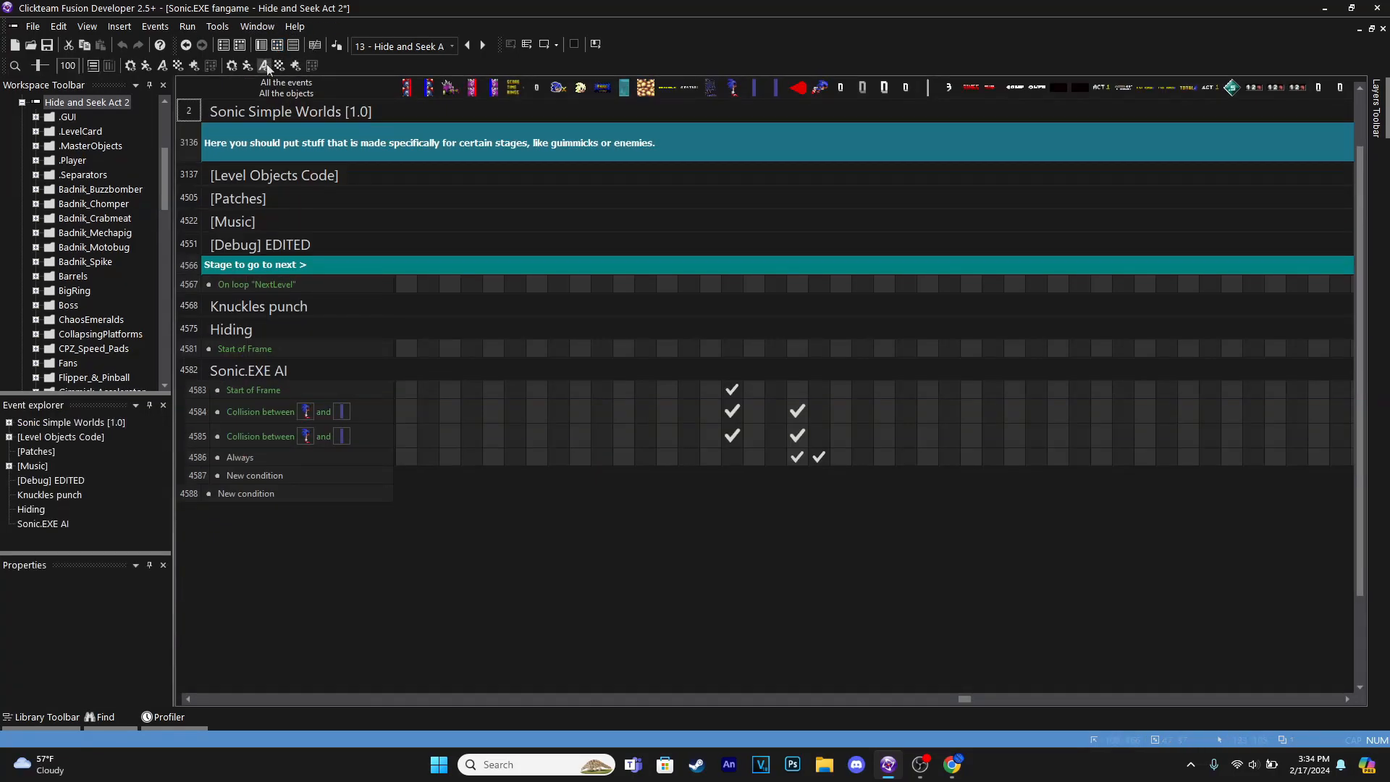
{"action": "left_click", "coordinate": [267, 475]}
{"action": "left_click", "coordinate": [541, 224]}
{"action": "left_click", "coordinate": [931, 251]}
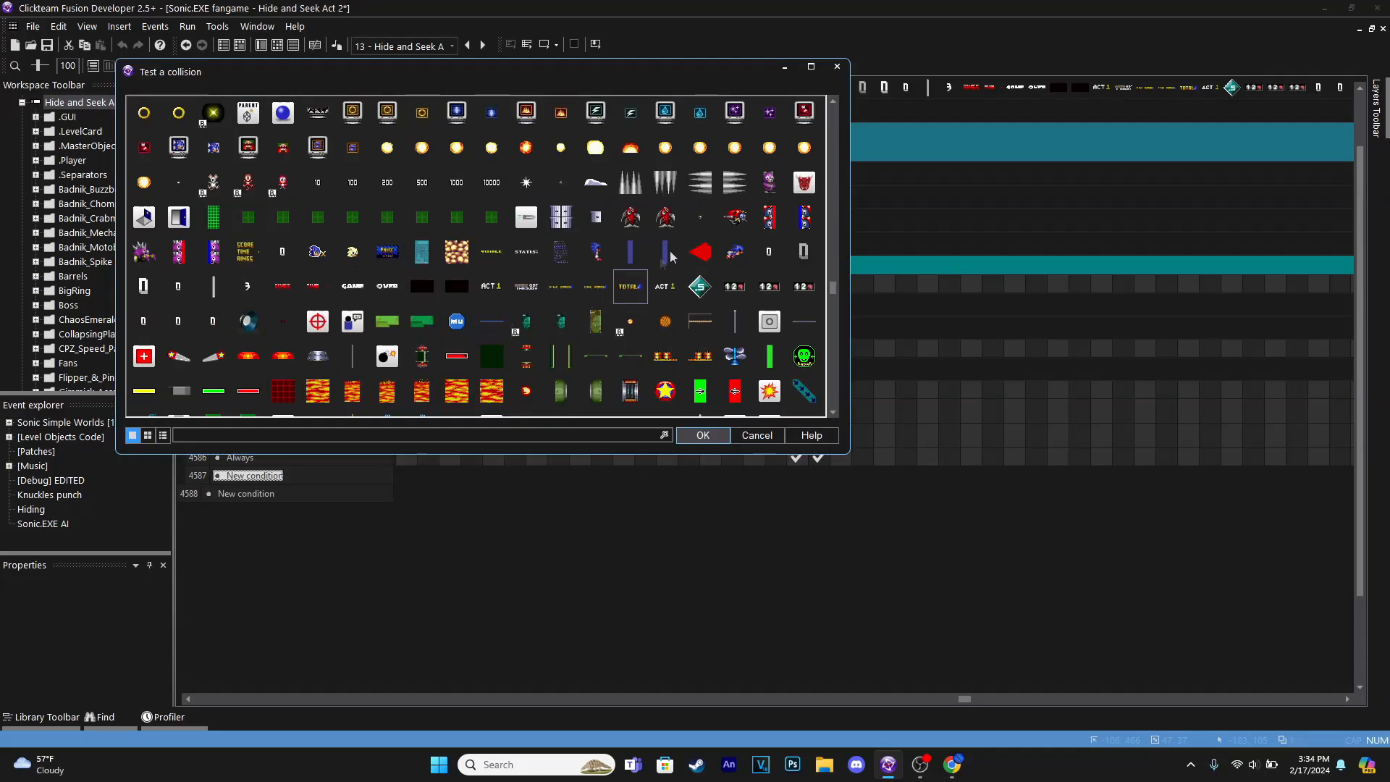
{"action": "left_click", "coordinate": [699, 252]}
{"action": "left_click", "coordinate": [703, 435]}
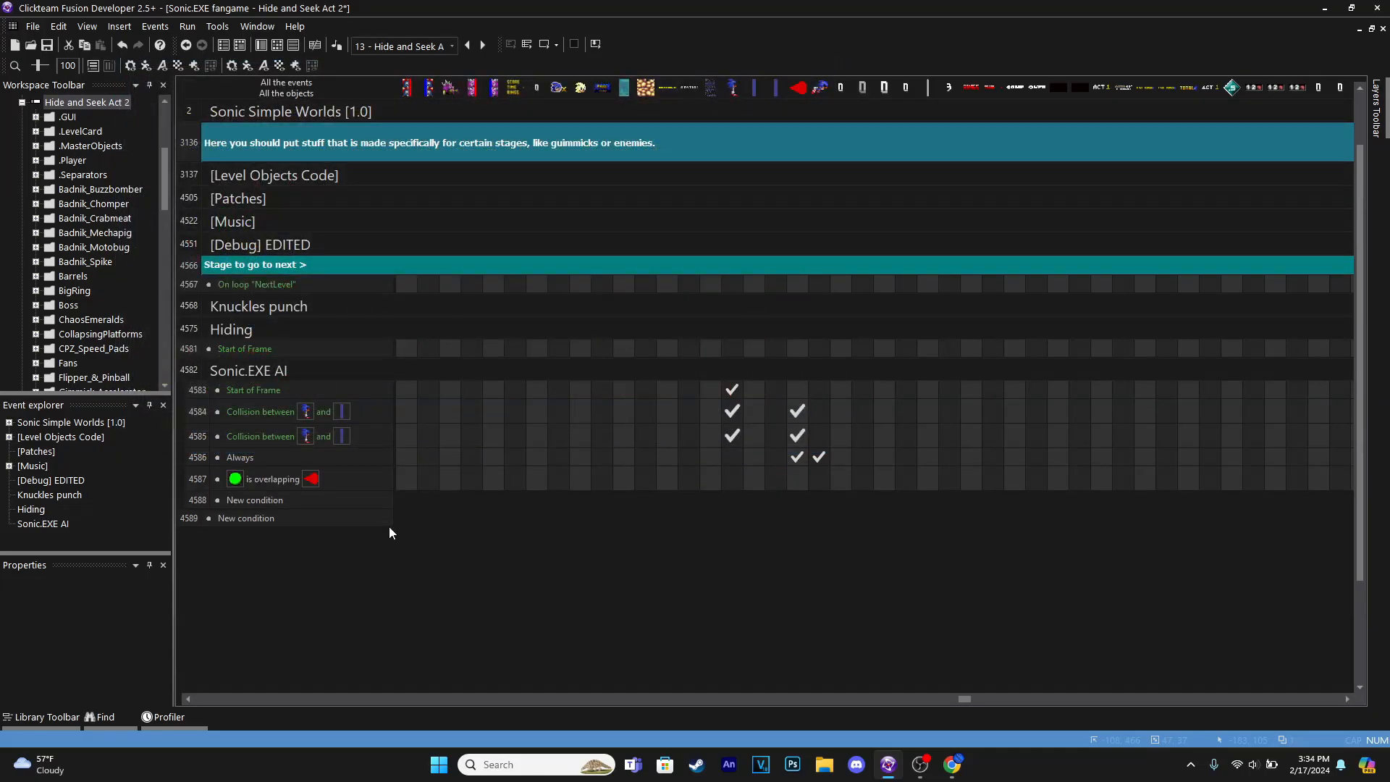
Add a second condition to the overlap event requiring Tails' alterable value Hidden to equal 0
{"action": "right_click", "coordinate": [272, 479]}
{"action": "left_click", "coordinate": [329, 534]}
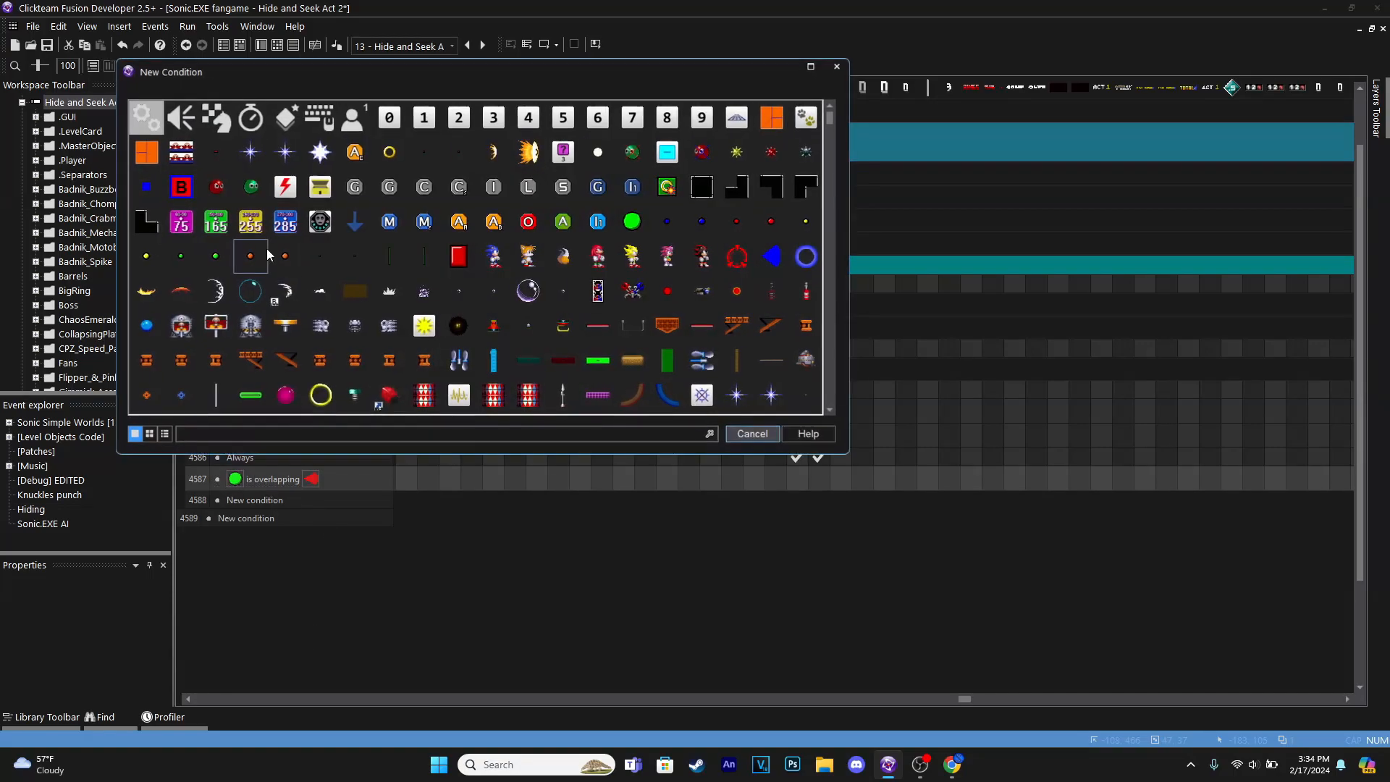
{"action": "left_click", "coordinate": [145, 117]}
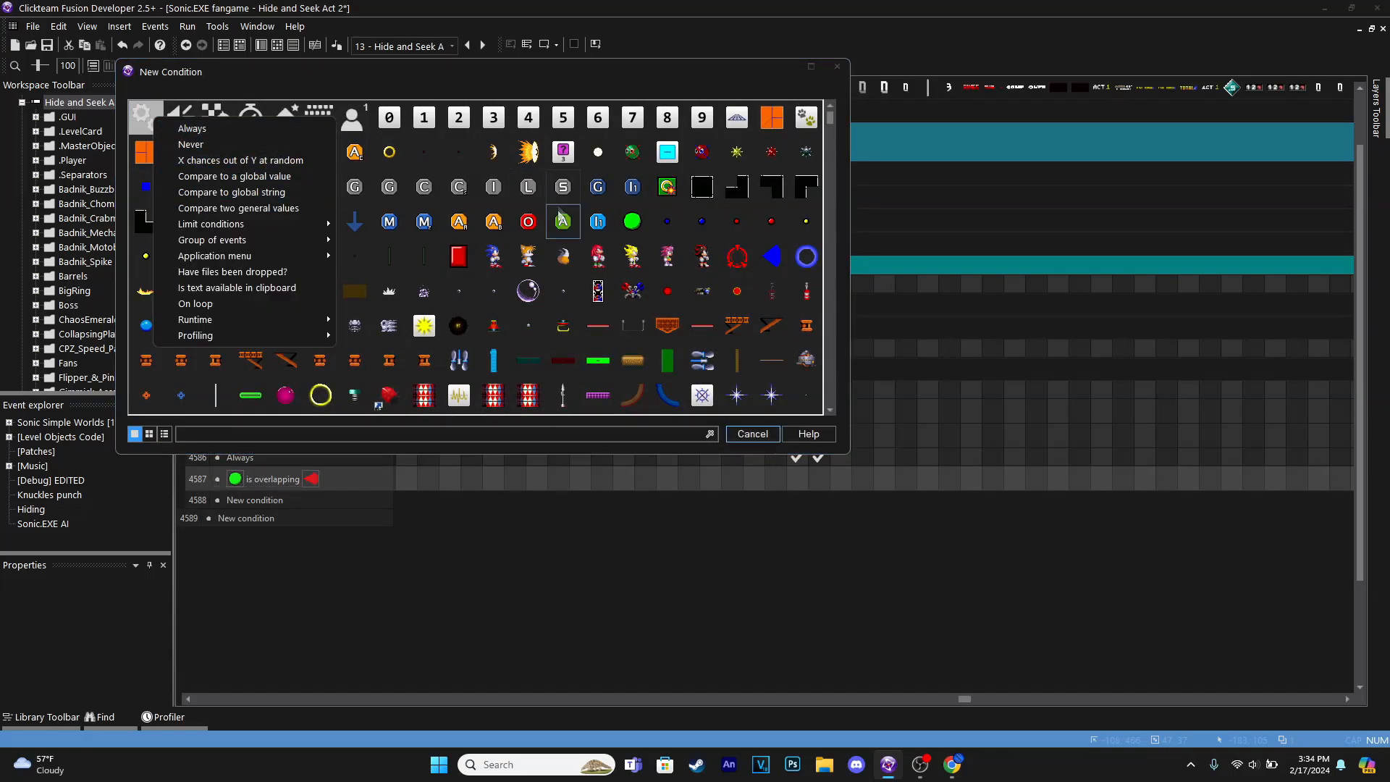
{"action": "left_click", "coordinate": [527, 255]}
{"action": "left_click", "coordinate": [527, 256]}
{"action": "left_click", "coordinate": [689, 410]}
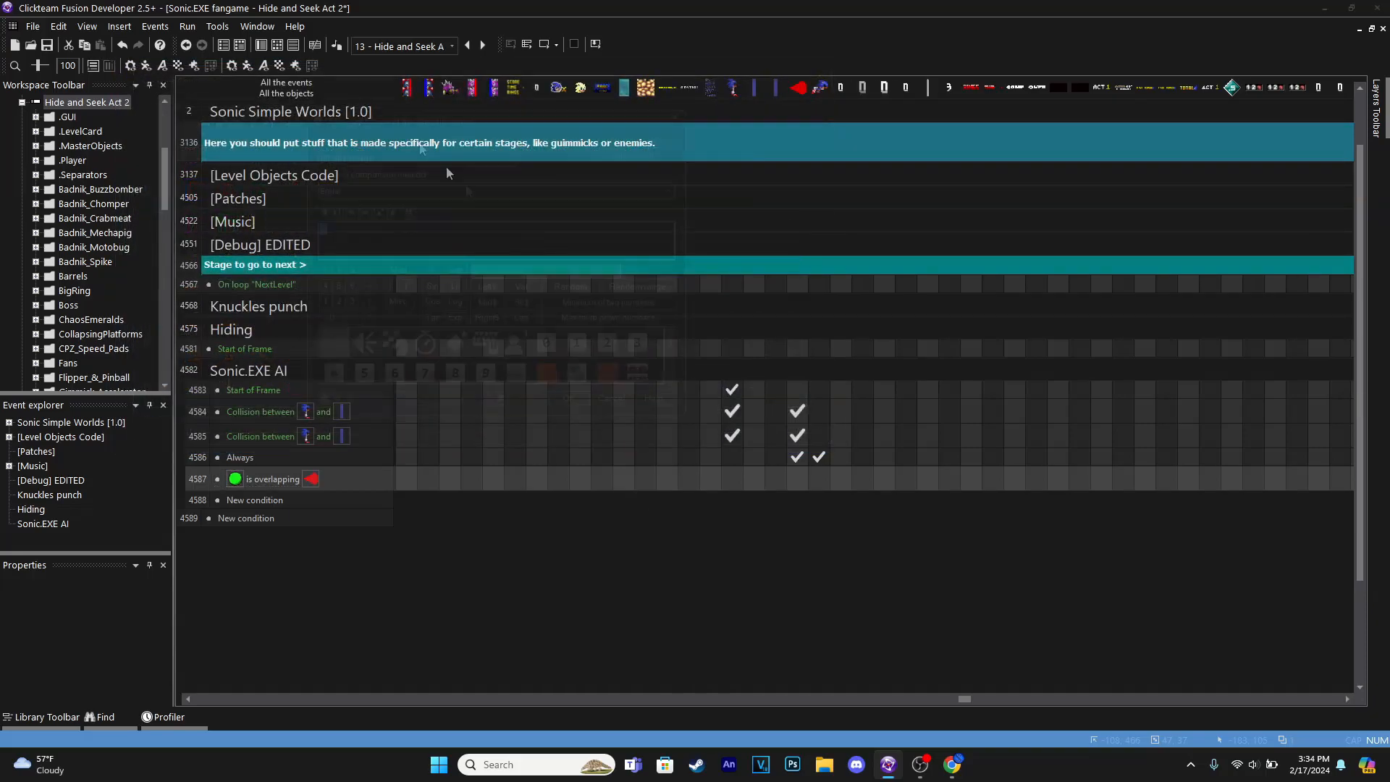
{"action": "left_click", "coordinate": [358, 142]}
{"action": "left_click", "coordinate": [365, 355]}
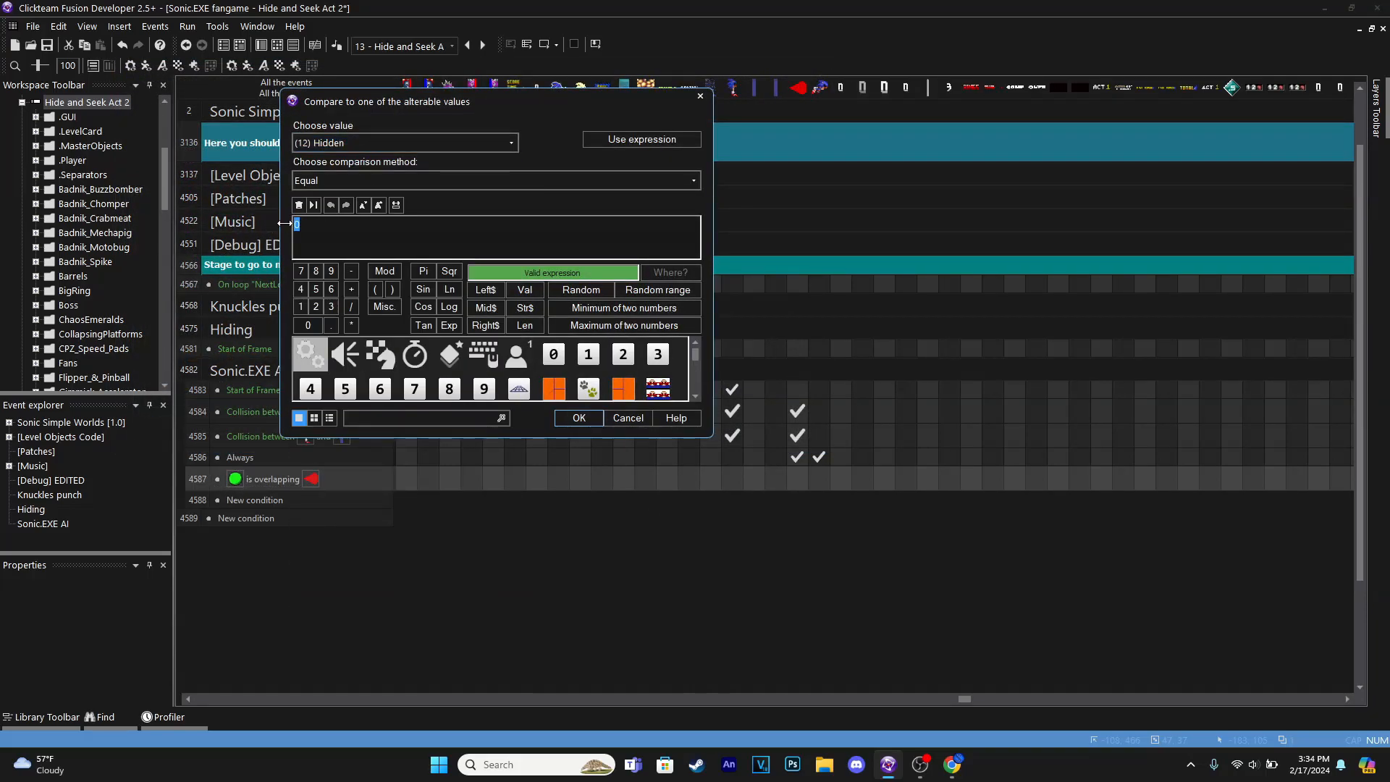
{"action": "key", "text": "Return"}
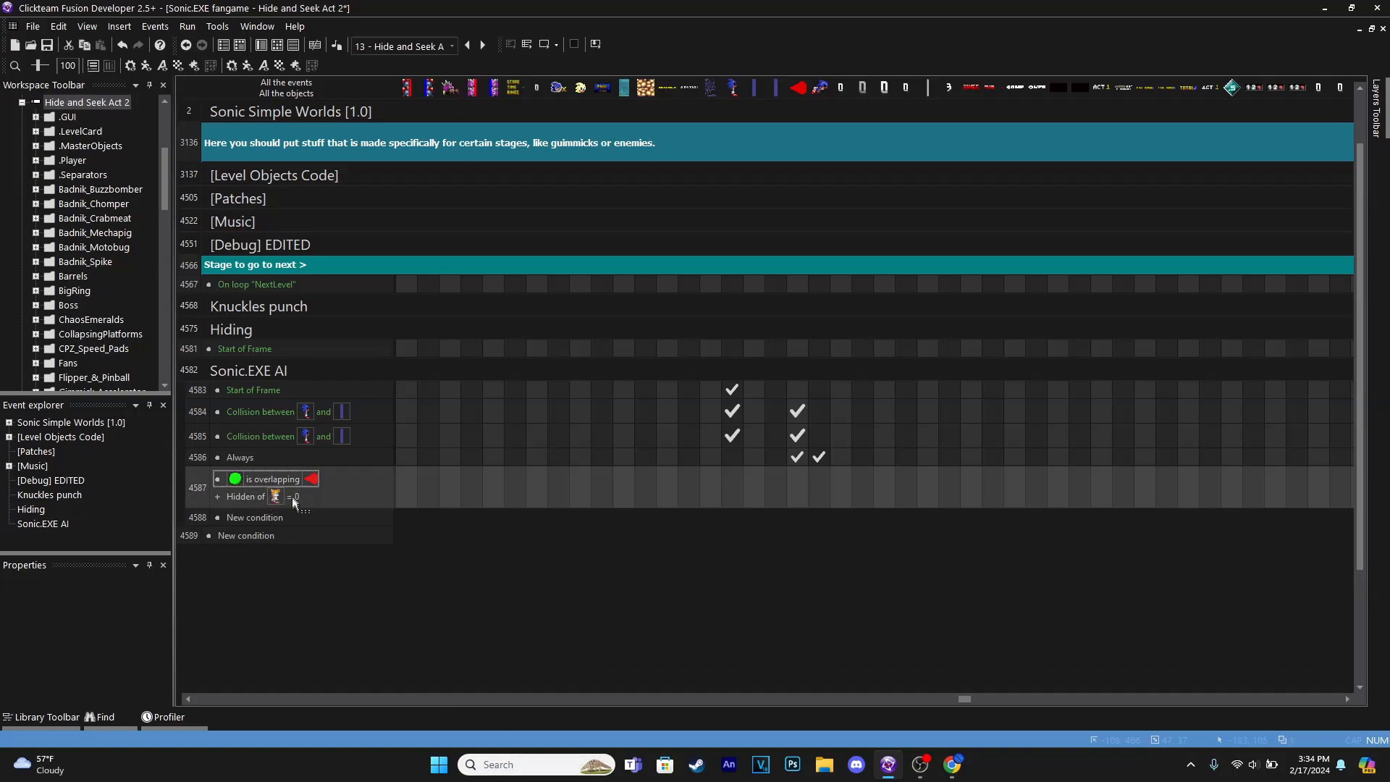
Make the overlap event destroy the walking Sonic.EXE, both blue barrier objects and the red vision range
{"action": "scroll", "coordinate": [755, 536], "scroll_direction": "down", "scroll_amount": 1}
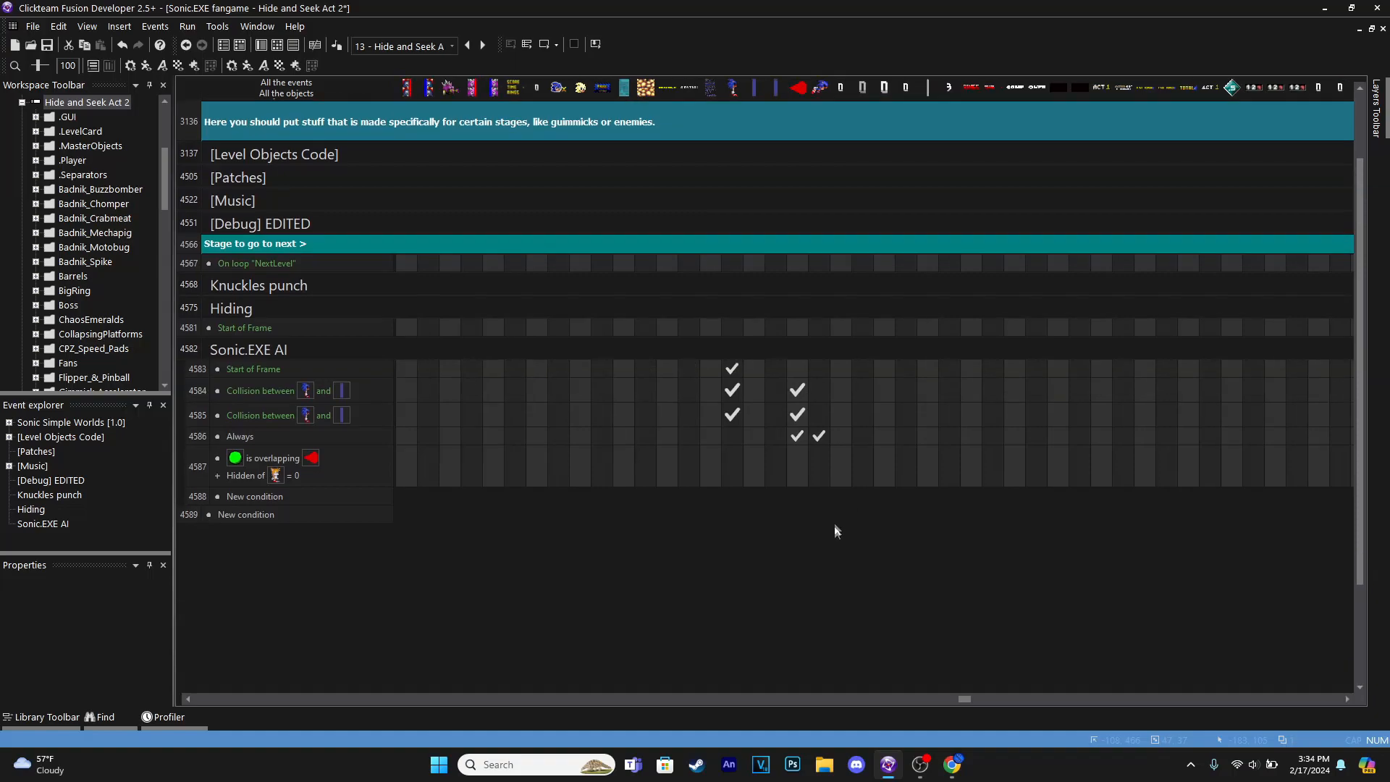
{"action": "right_click", "coordinate": [732, 461]}
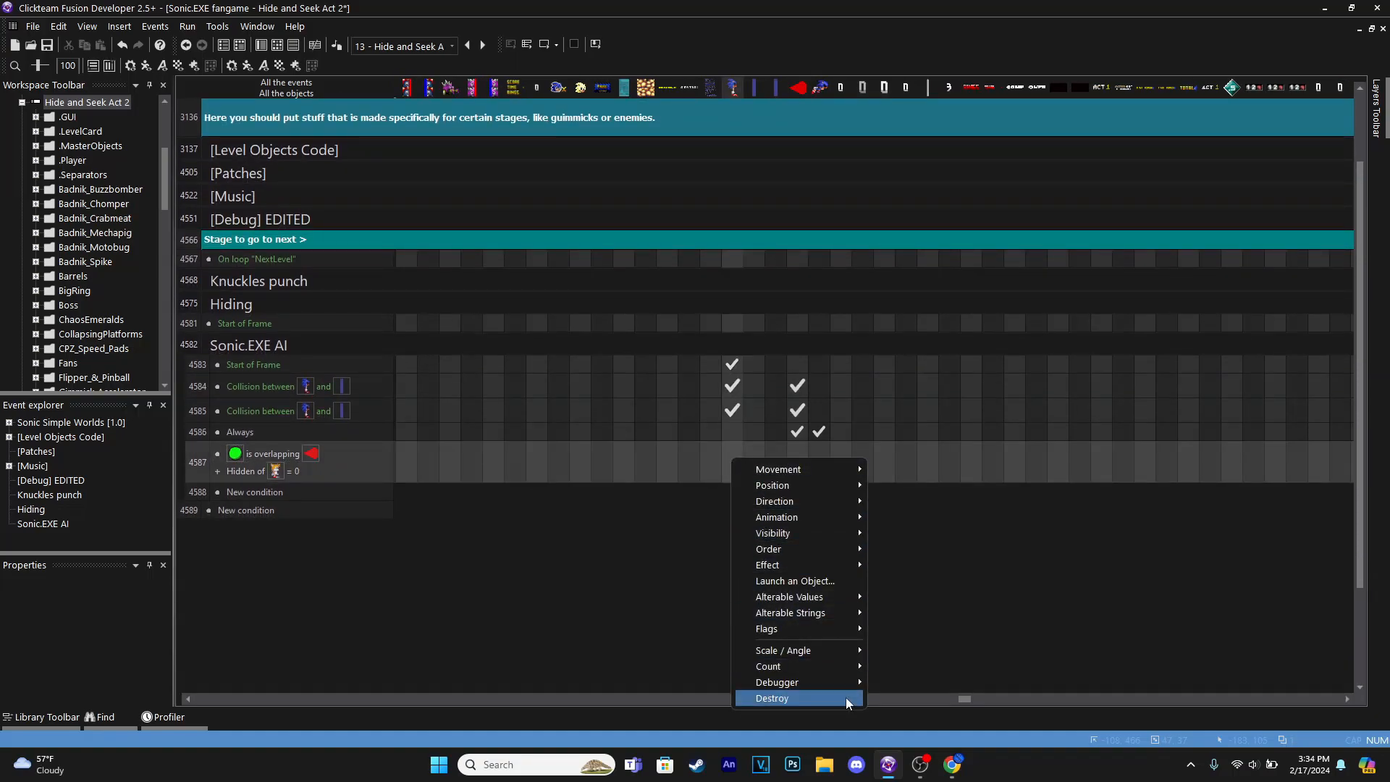
{"action": "left_click", "coordinate": [760, 701]}
{"action": "left_click_drag", "start_coordinate": [737, 464], "coordinate": [799, 468]}
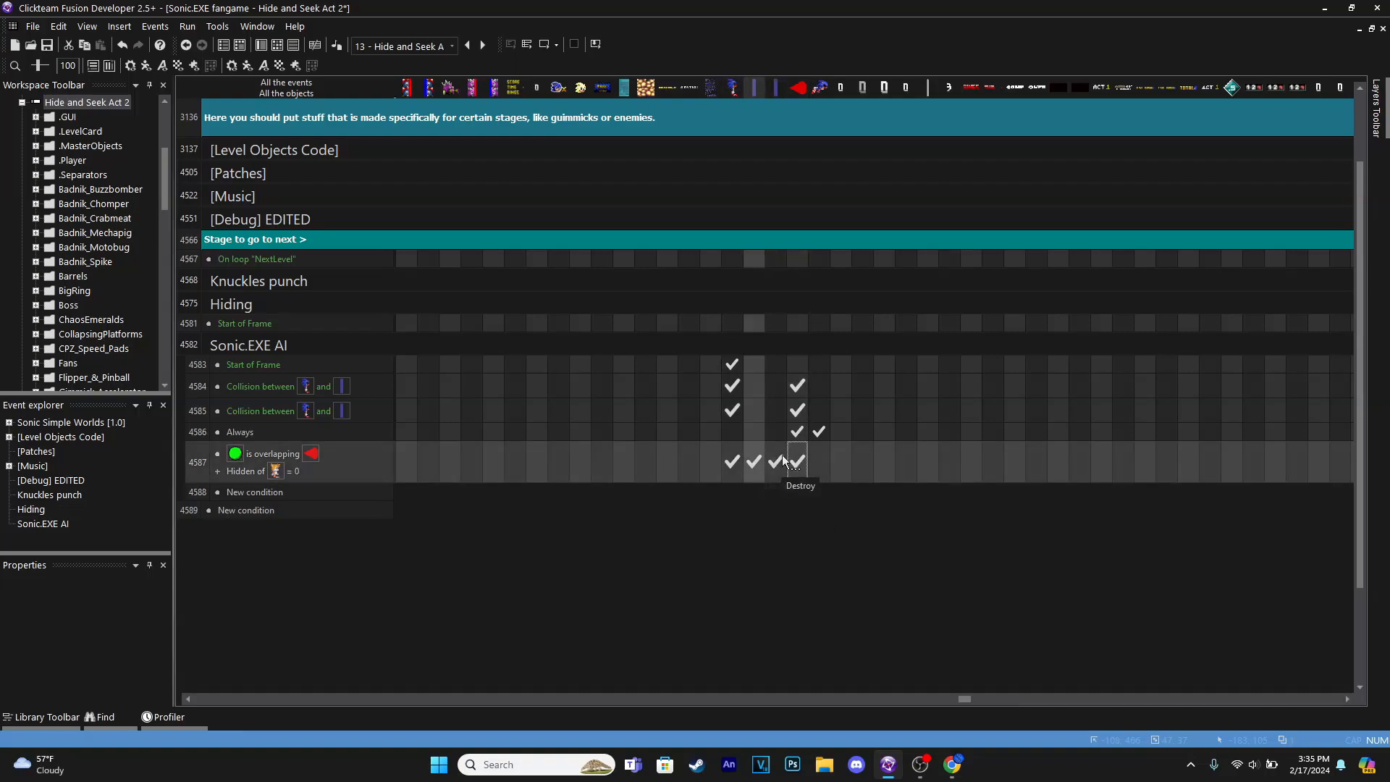
Add a Create Object action to the overlap event and choose Sonic.EXE_Chasemode as the object
{"action": "left_click_drag", "start_coordinate": [964, 701], "coordinate": [197, 708]}
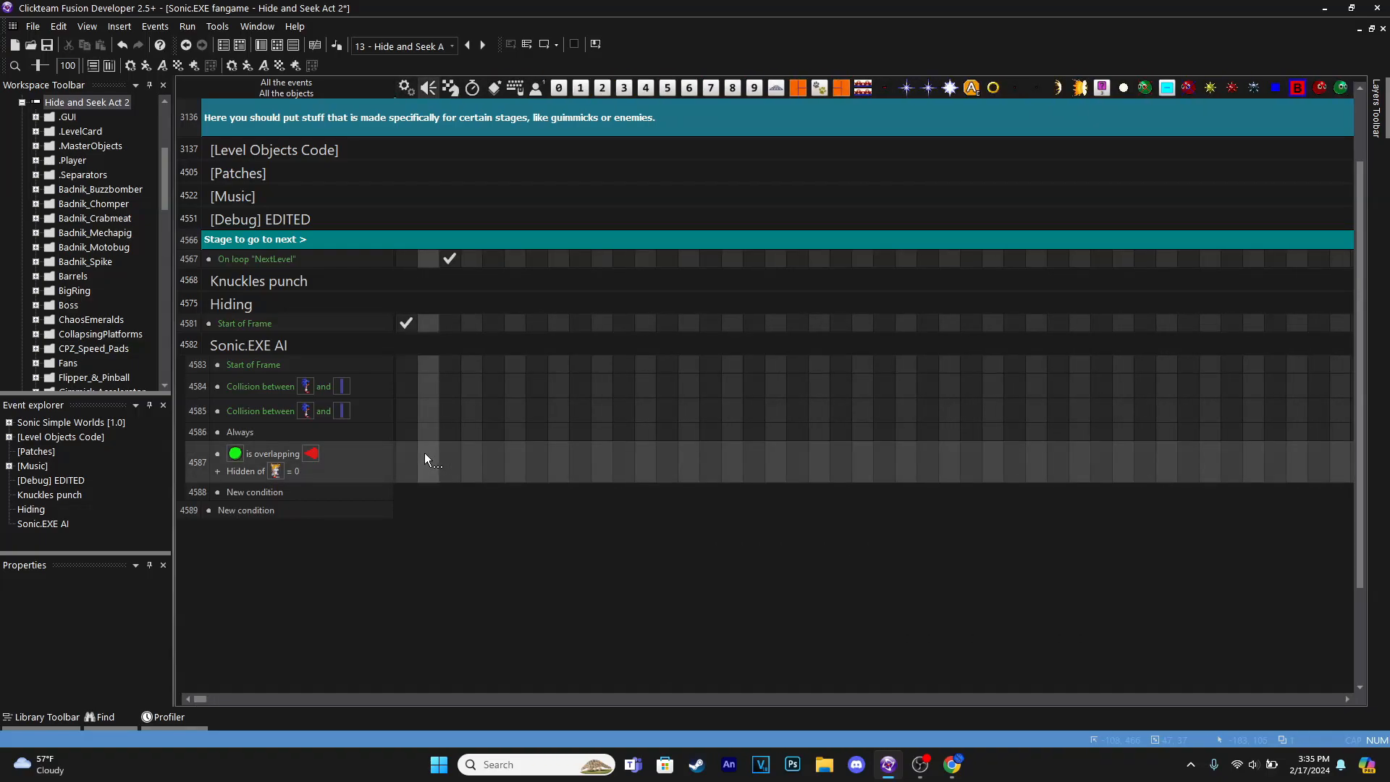
{"action": "left_click", "coordinate": [497, 459]}
{"action": "left_click", "coordinate": [594, 511]}
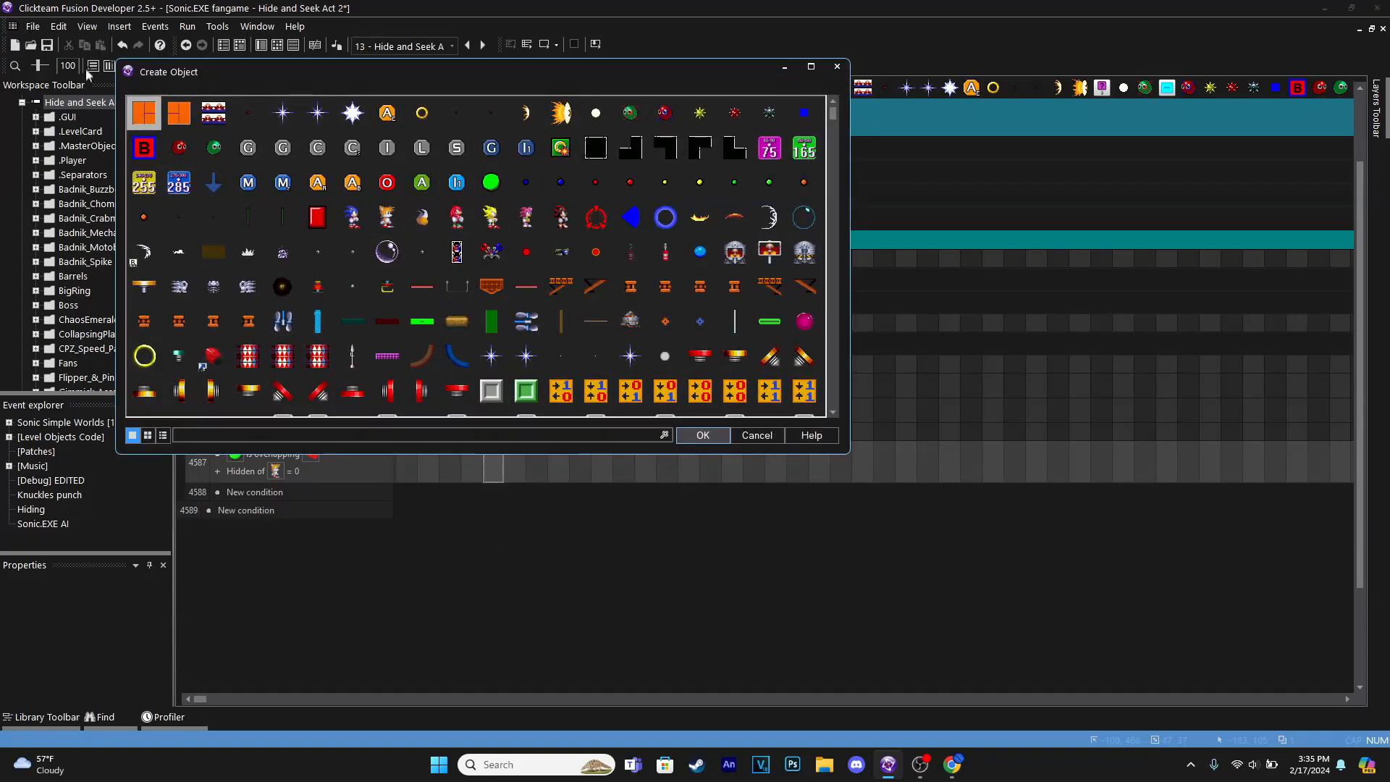
{"action": "scroll", "coordinate": [440, 211], "scroll_direction": "down", "scroll_amount": 3}
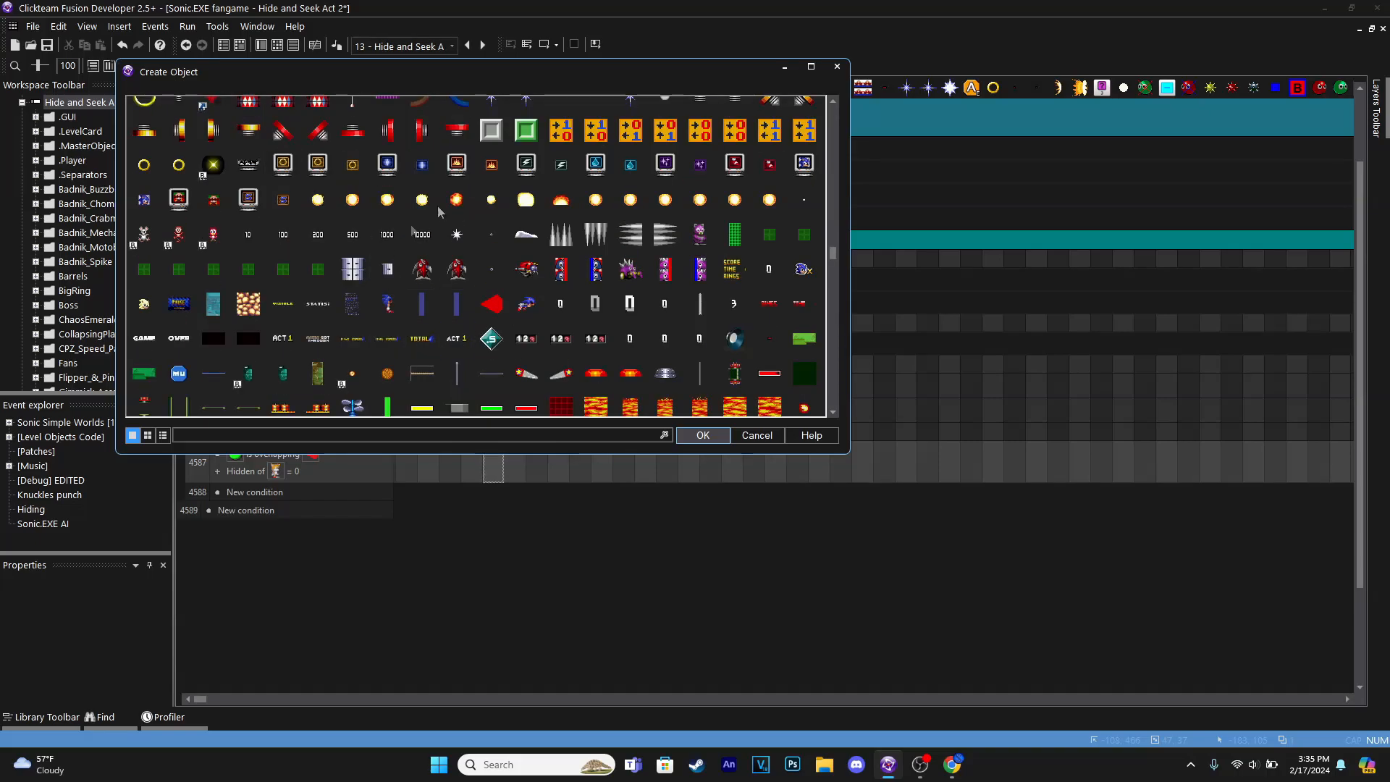
{"action": "scroll", "coordinate": [439, 211], "scroll_direction": "down", "scroll_amount": 1}
{"action": "left_click", "coordinate": [527, 216]}
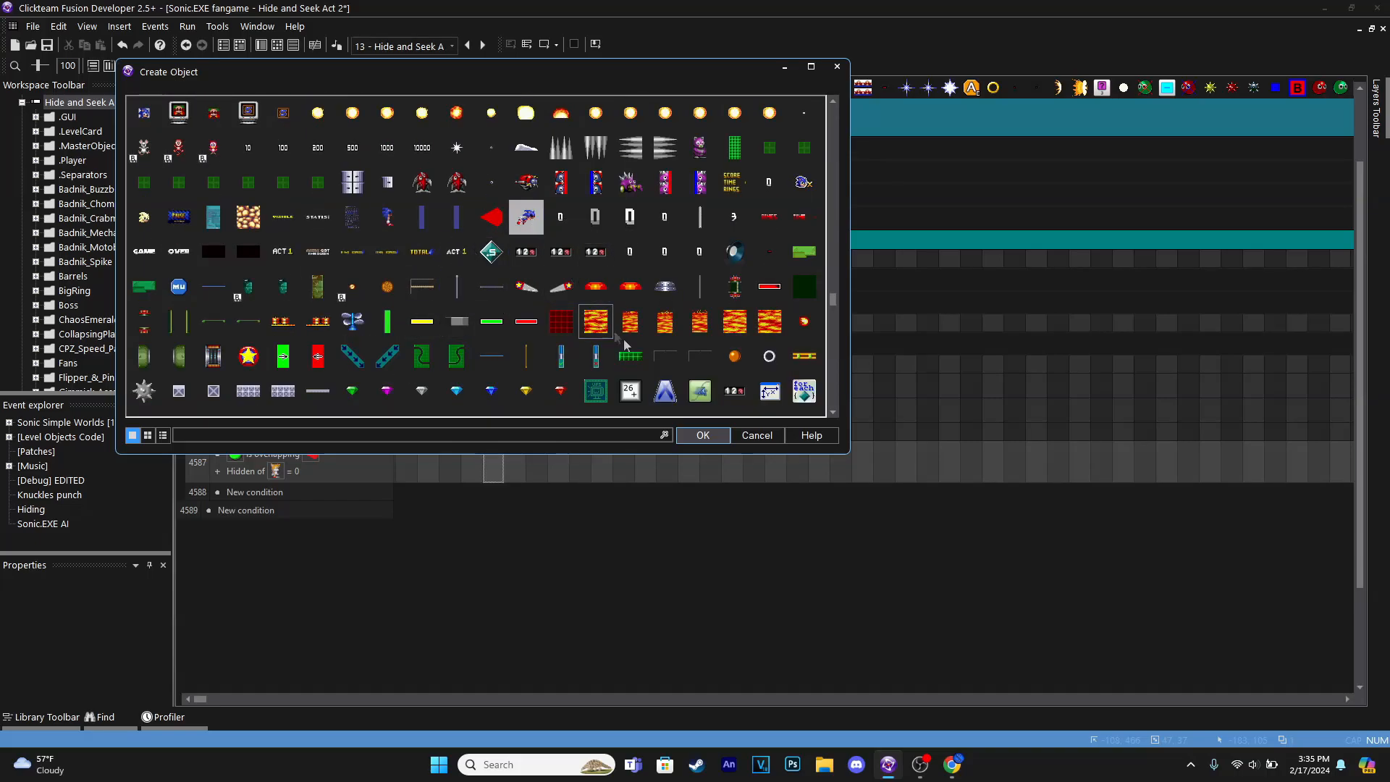
{"action": "left_click", "coordinate": [702, 434]}
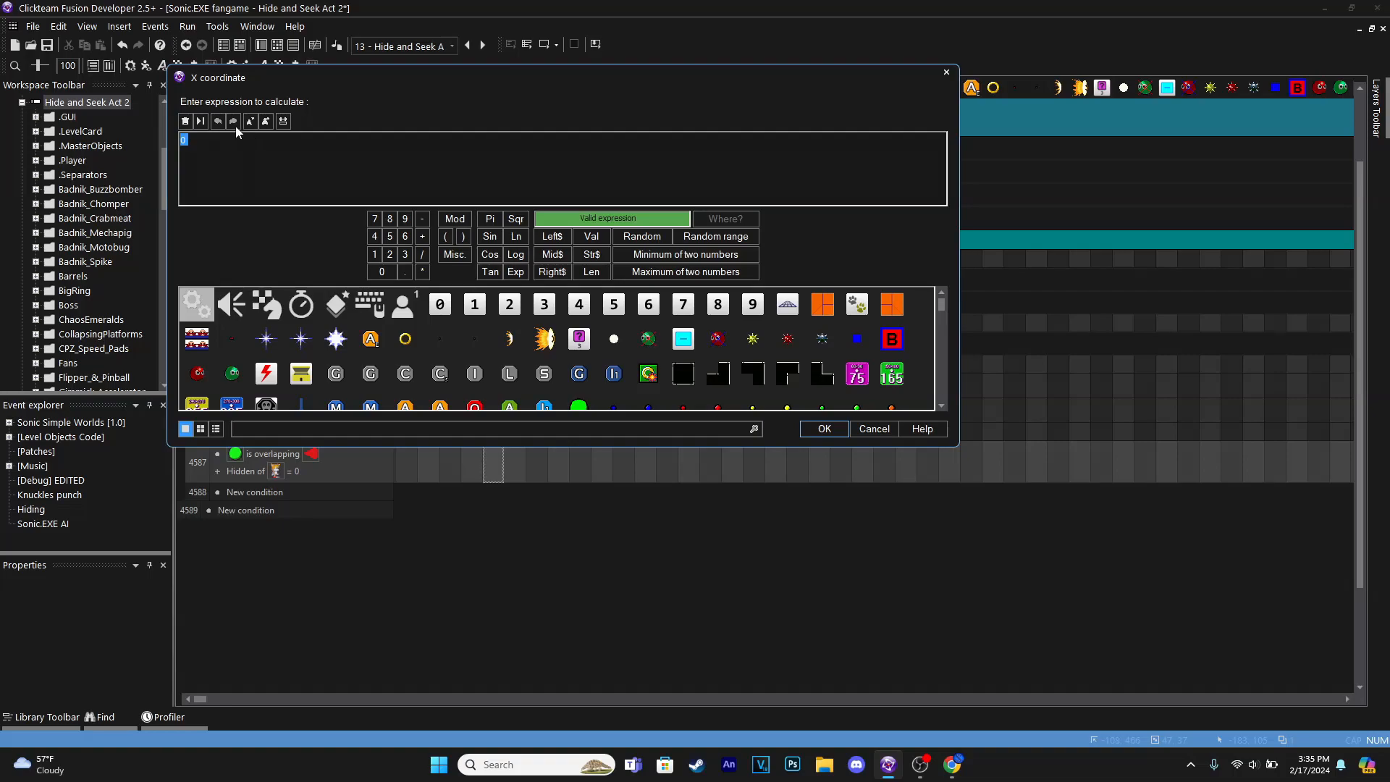
Set the X coordinate of the created Sonic.EXE_Chasemode to the X coordinate of the Sonic.EXE walk object
{"action": "scroll", "coordinate": [617, 339], "scroll_direction": "down", "scroll_amount": 10}
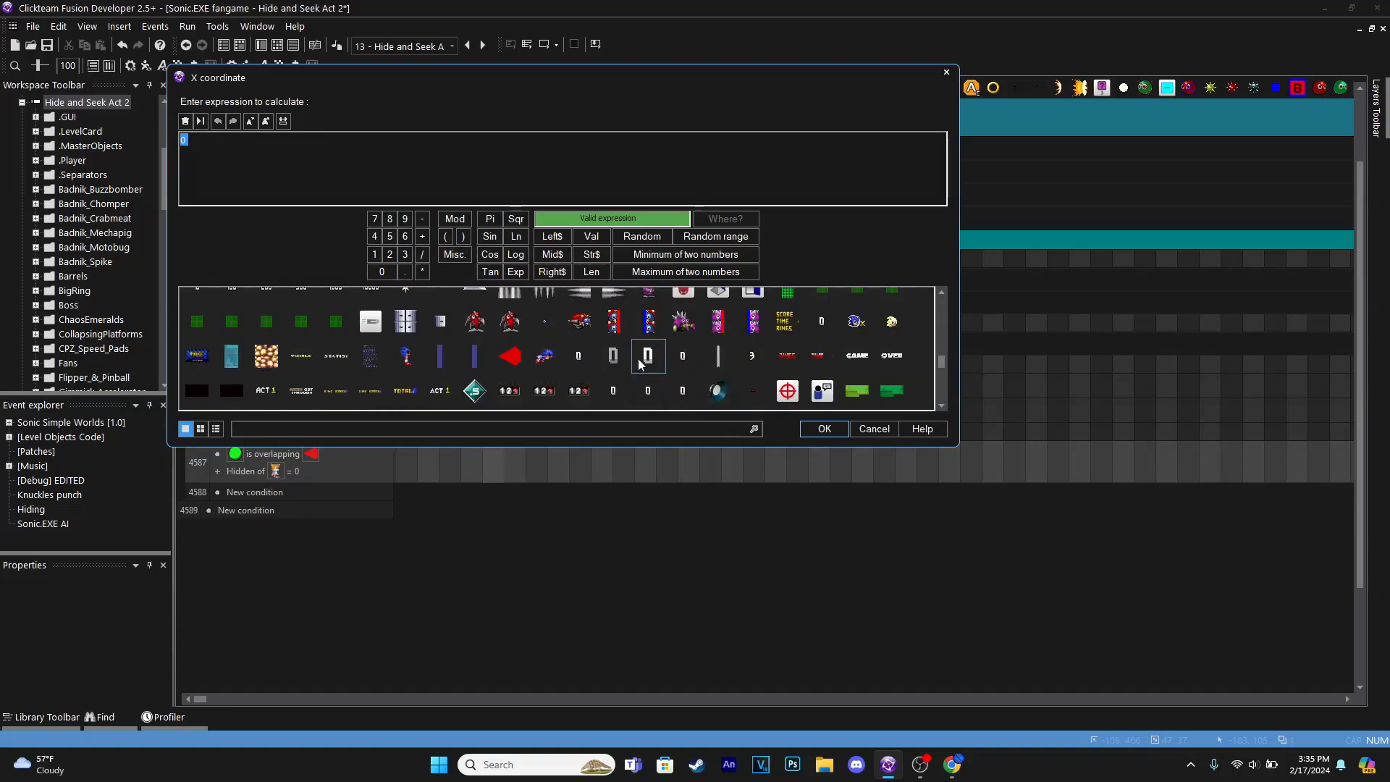
{"action": "left_click", "coordinate": [404, 360]}
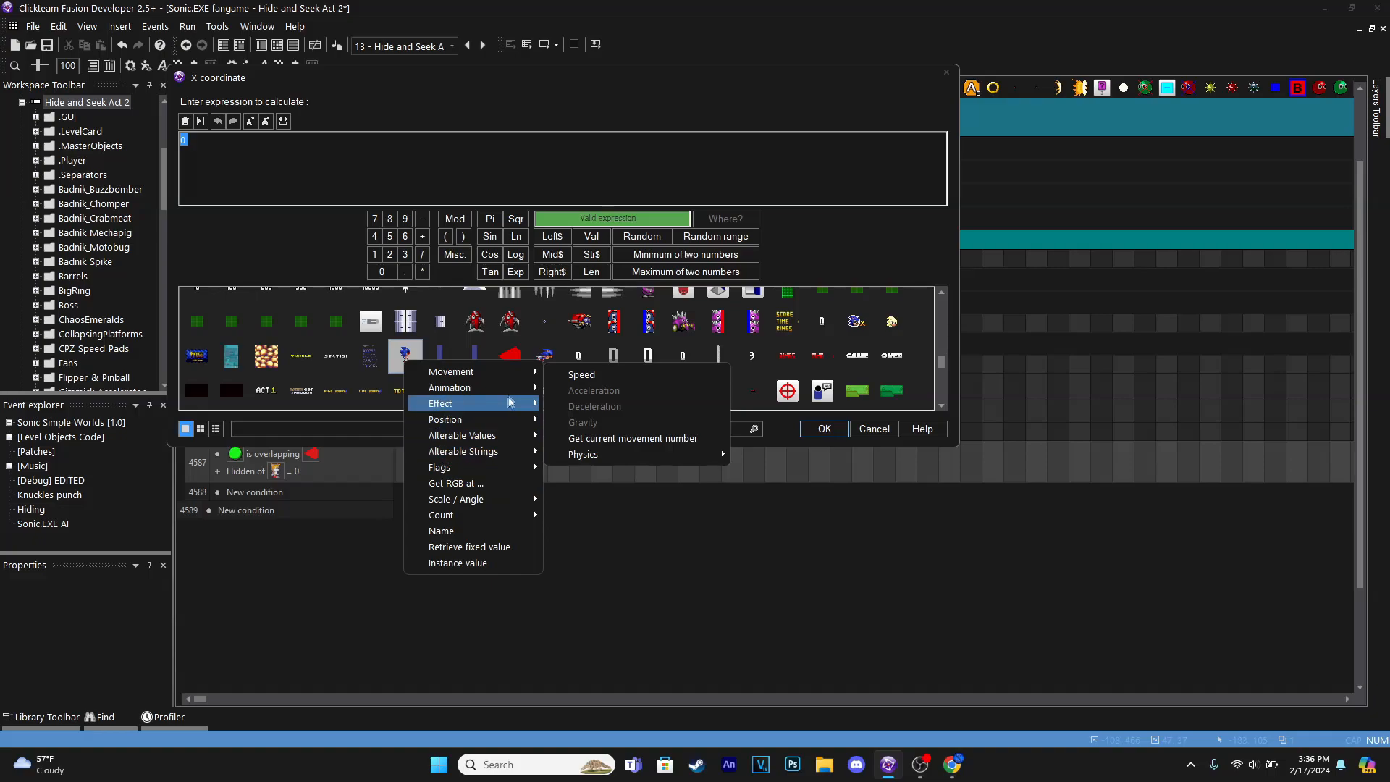
{"action": "mouse_move", "coordinate": [512, 497]}
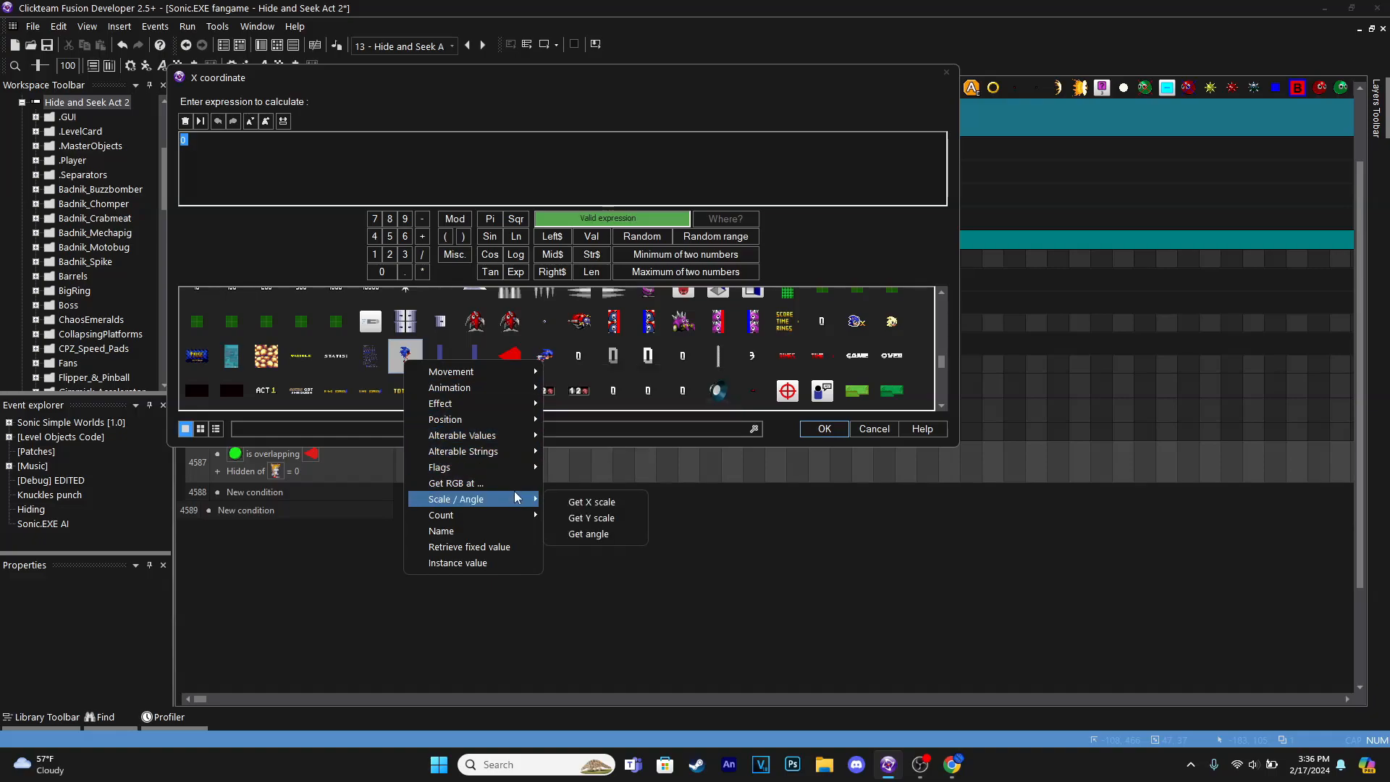
{"action": "mouse_move", "coordinate": [520, 424]}
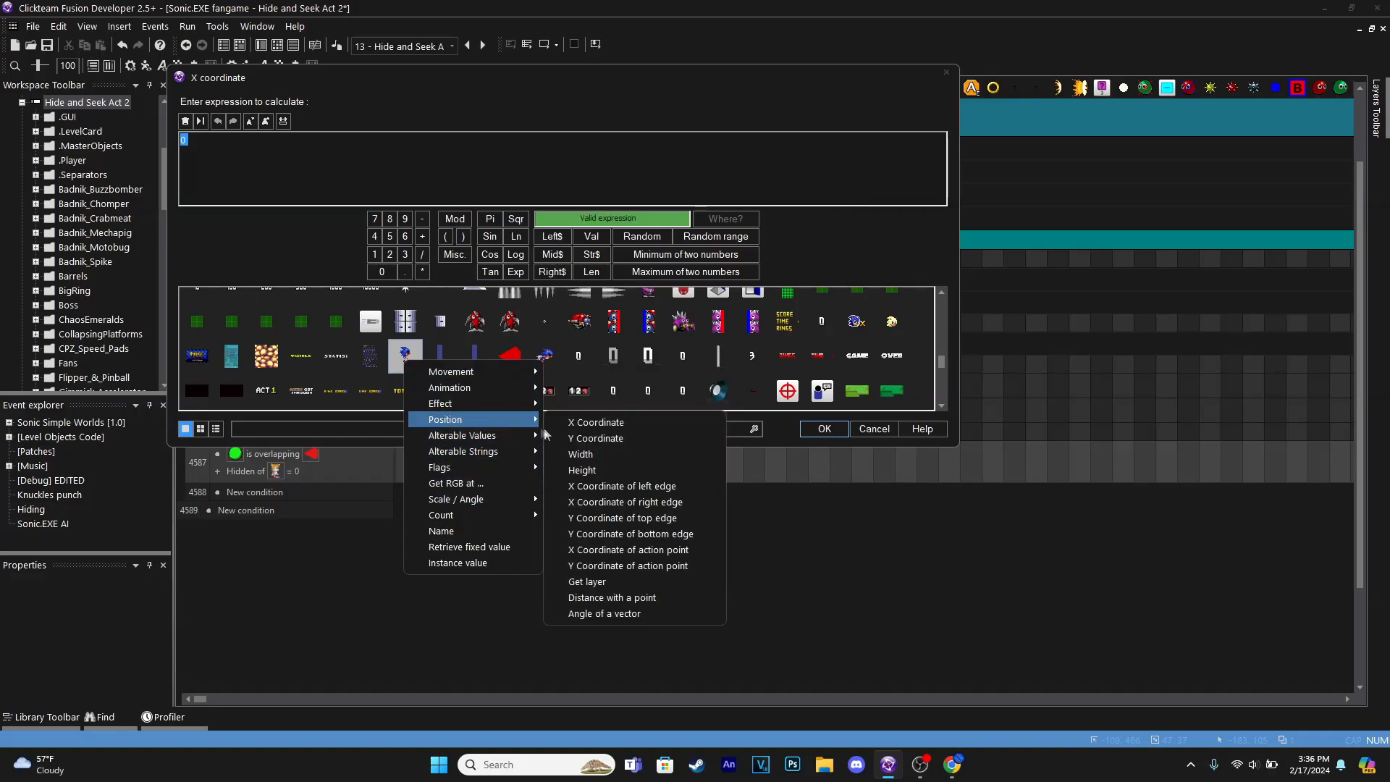
{"action": "left_click", "coordinate": [595, 423]}
{"action": "key", "text": "Return"}
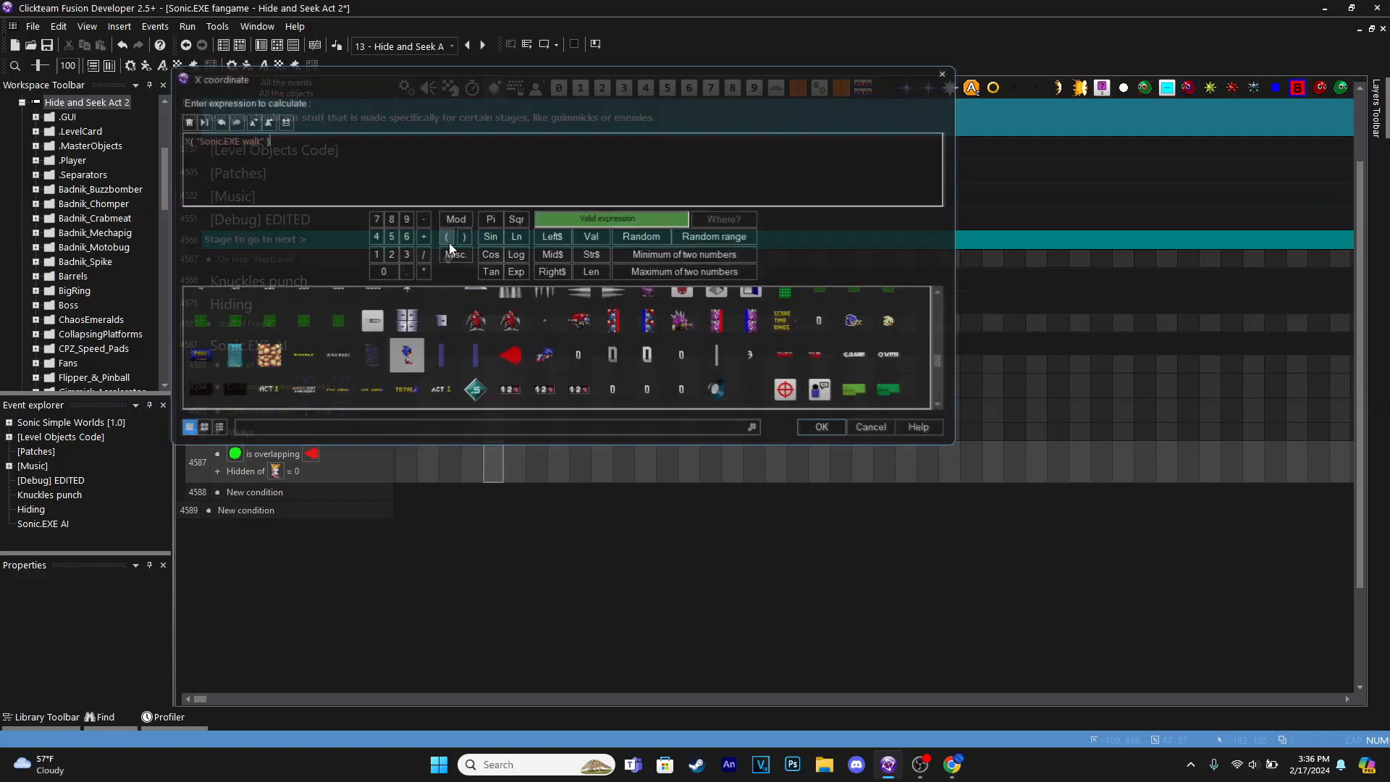
Set the created object's Y coordinate to that of Sonic.EXE walk and its layer number to 3, completing the Create Object action
{"action": "scroll", "coordinate": [416, 316], "scroll_direction": "down", "scroll_amount": 12}
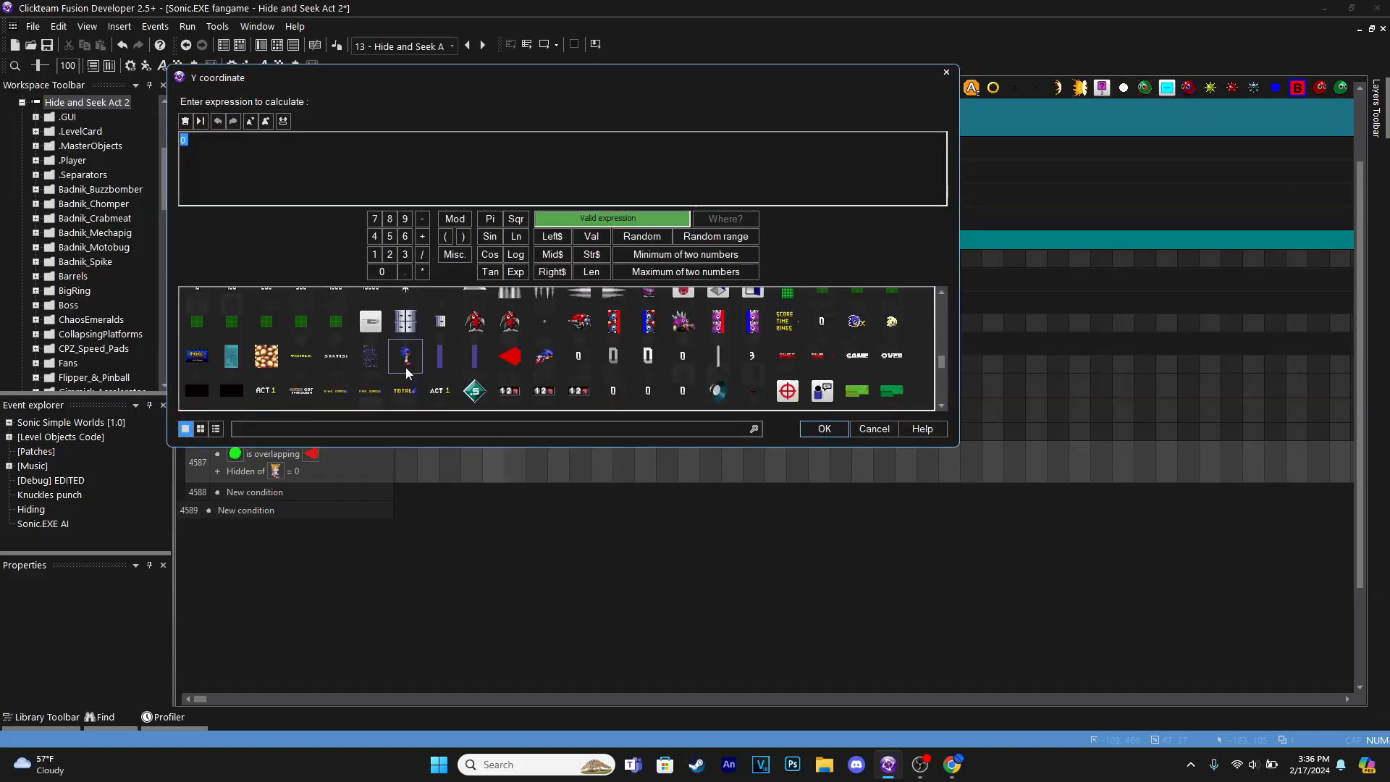
{"action": "right_click", "coordinate": [406, 356]}
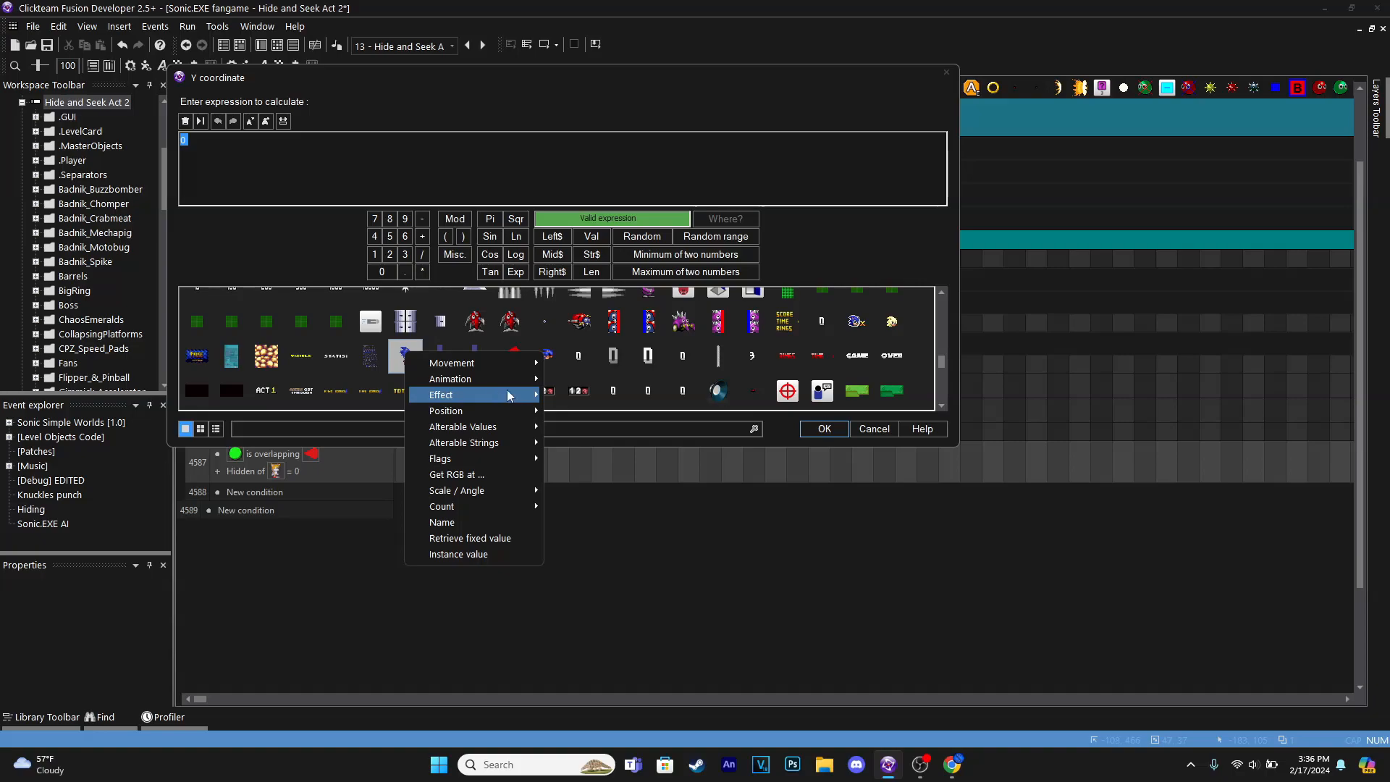
{"action": "left_click", "coordinate": [602, 424]}
{"action": "key", "text": "Return"}
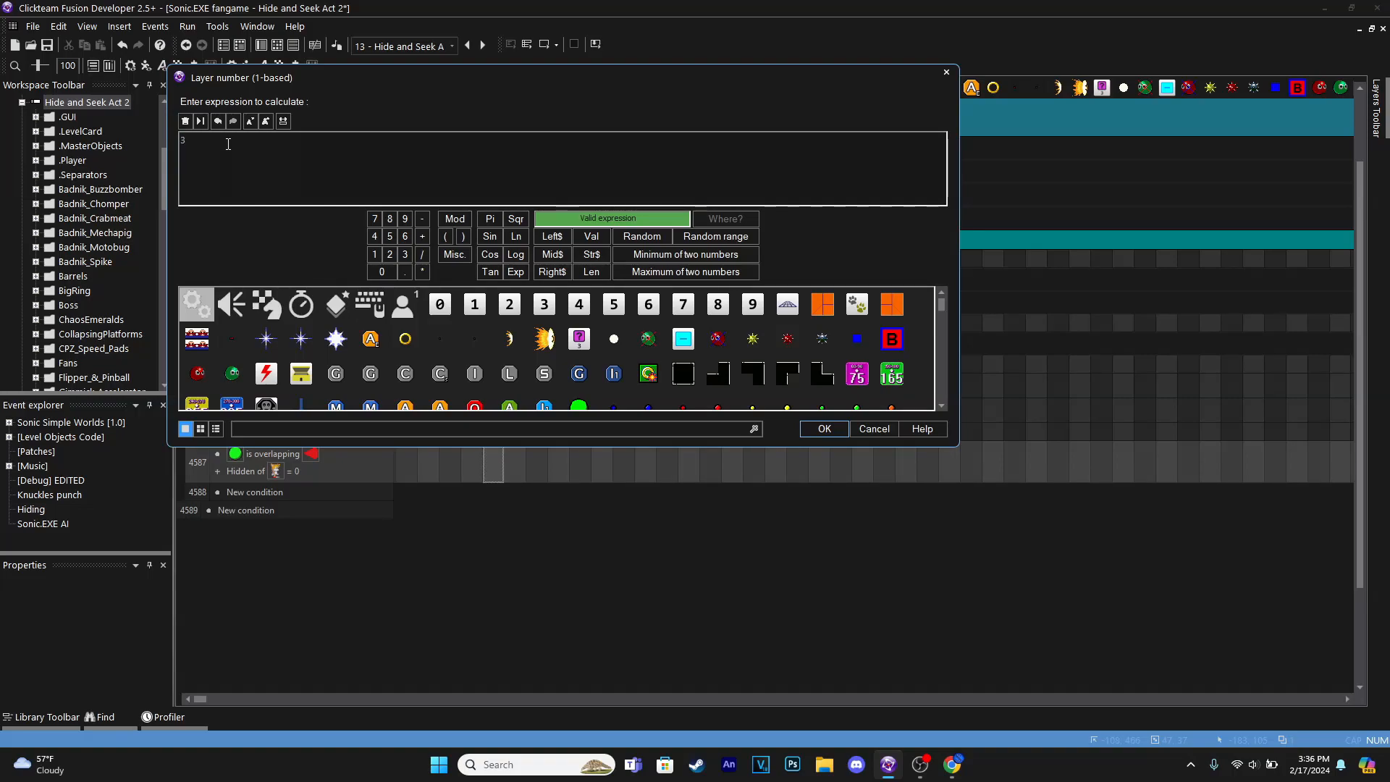
{"action": "left_click", "coordinate": [824, 429]}
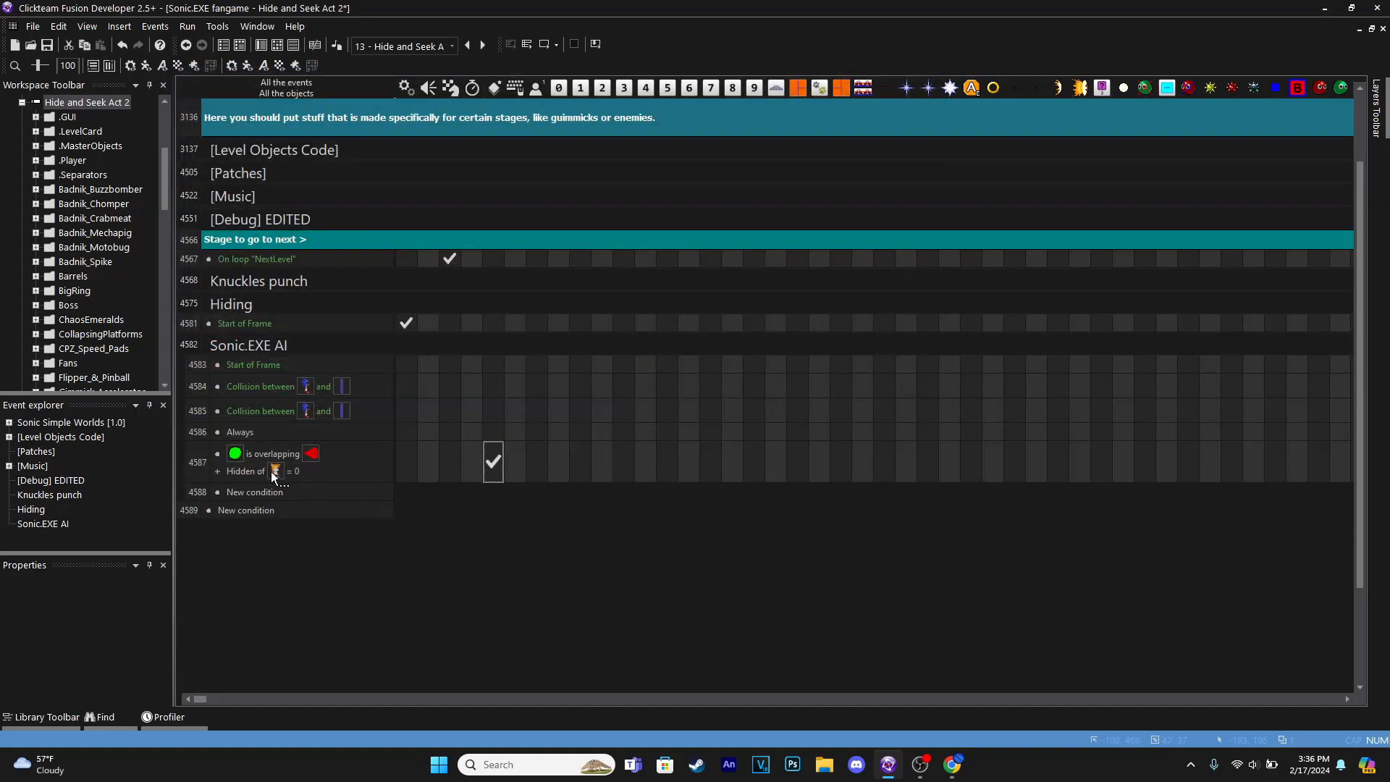
{"action": "mouse_move", "coordinate": [495, 467]}
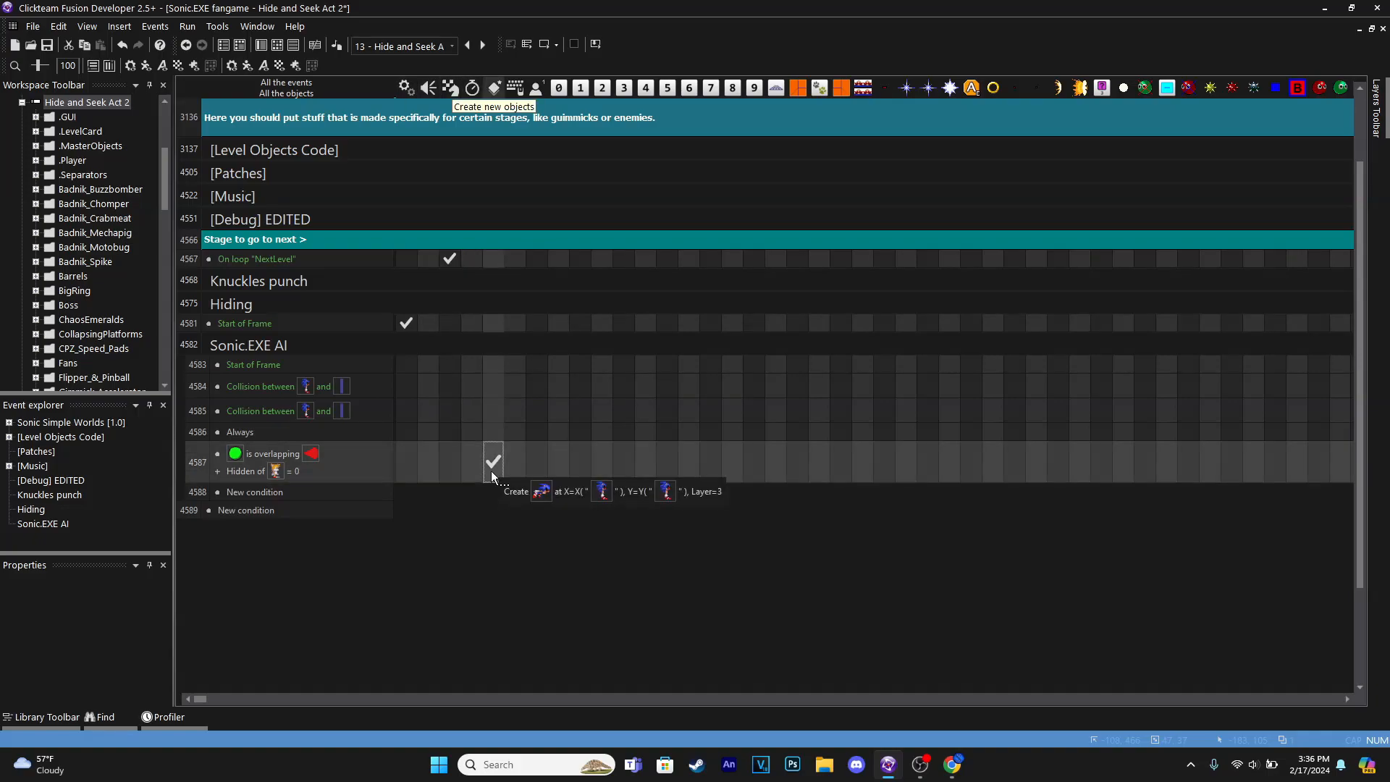
Return to the frame and check the movement, display and runtime options of Sonic.EXE_Chasemode and the runtime options of Sonic.EXE walk
{"action": "left_click", "coordinate": [261, 44]}
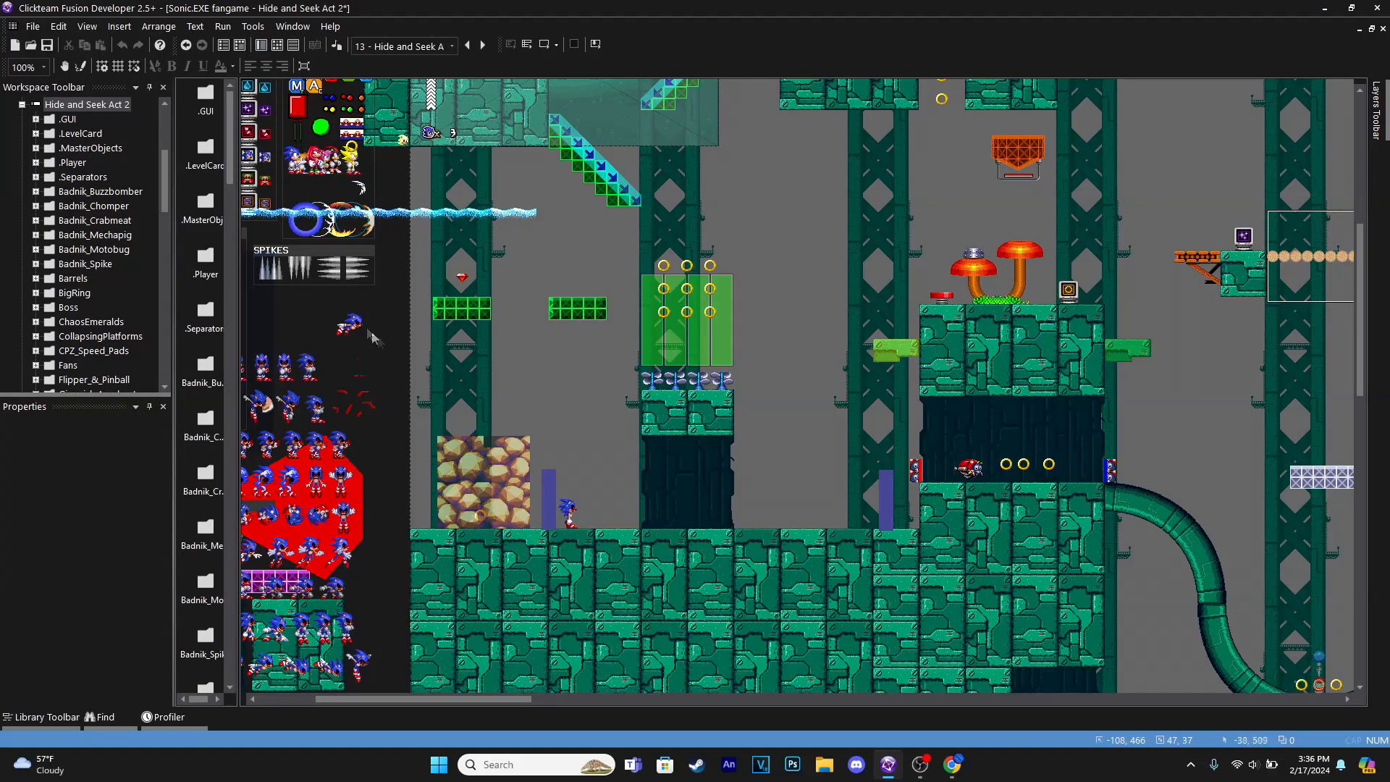
{"action": "left_click", "coordinate": [354, 324]}
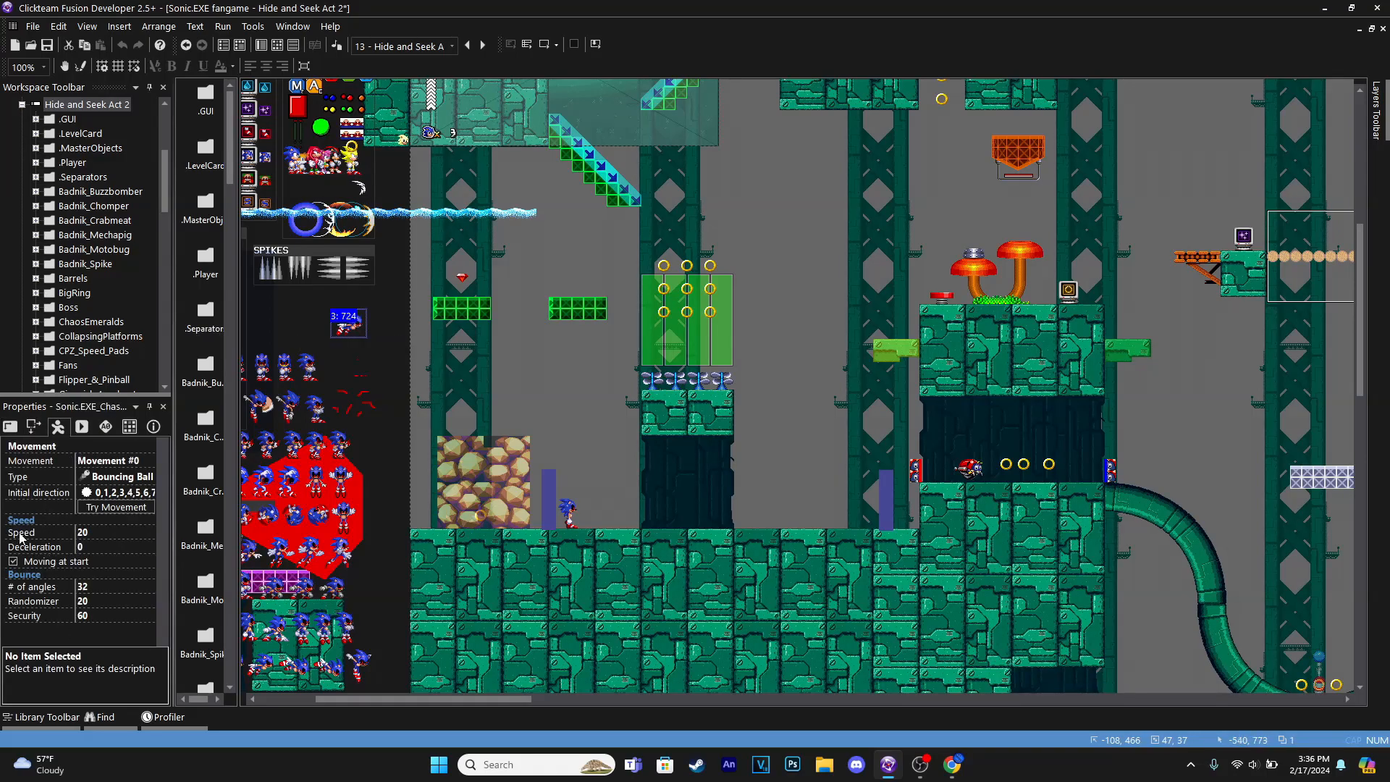
{"action": "left_click", "coordinate": [9, 432]}
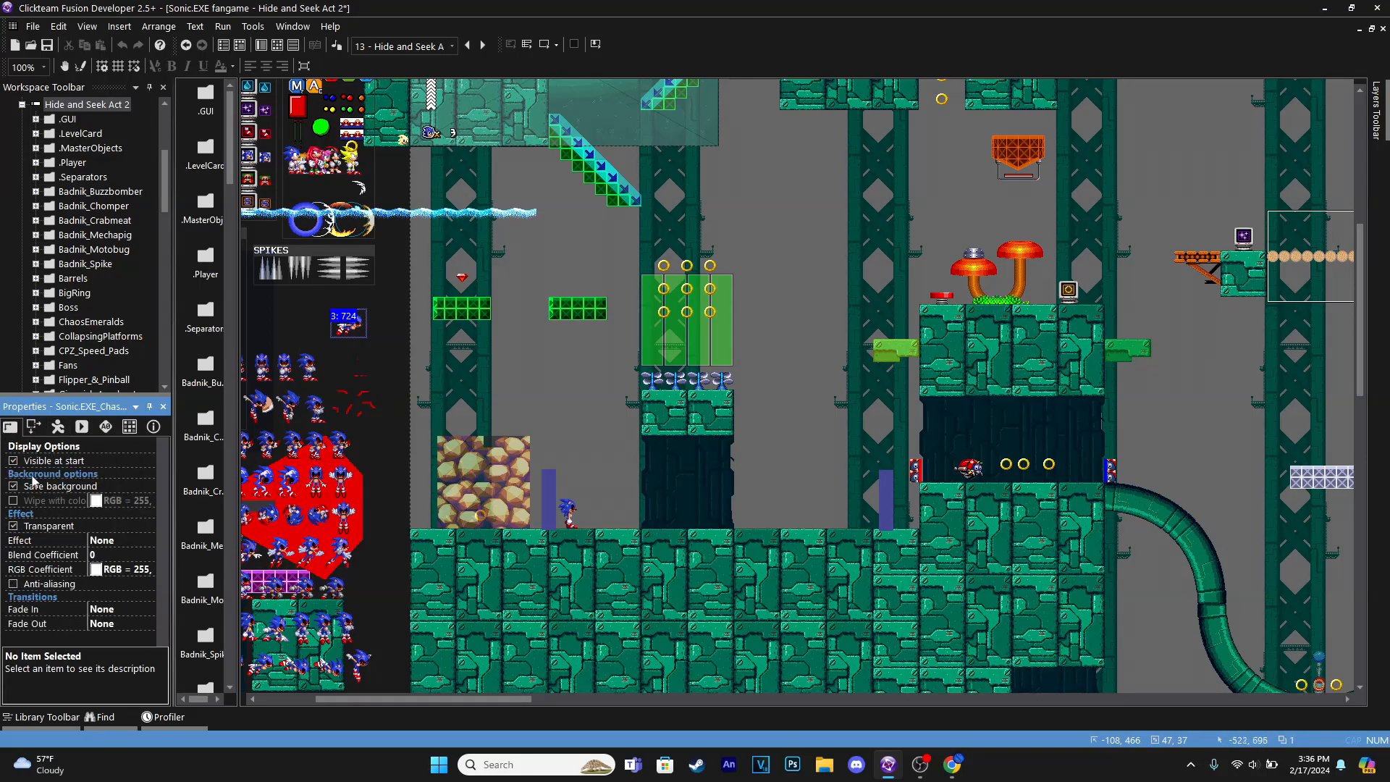
{"action": "left_click", "coordinate": [81, 427]}
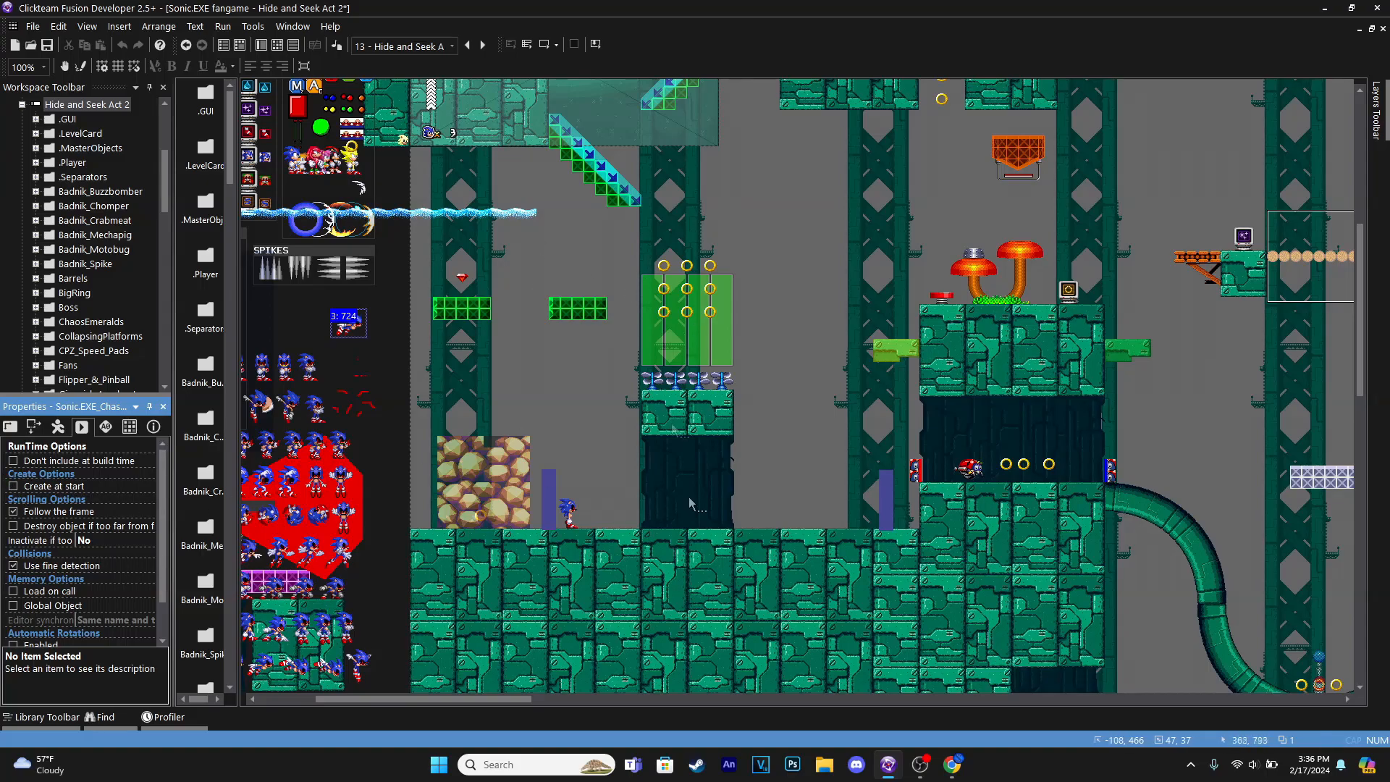
{"action": "left_click", "coordinate": [569, 515]}
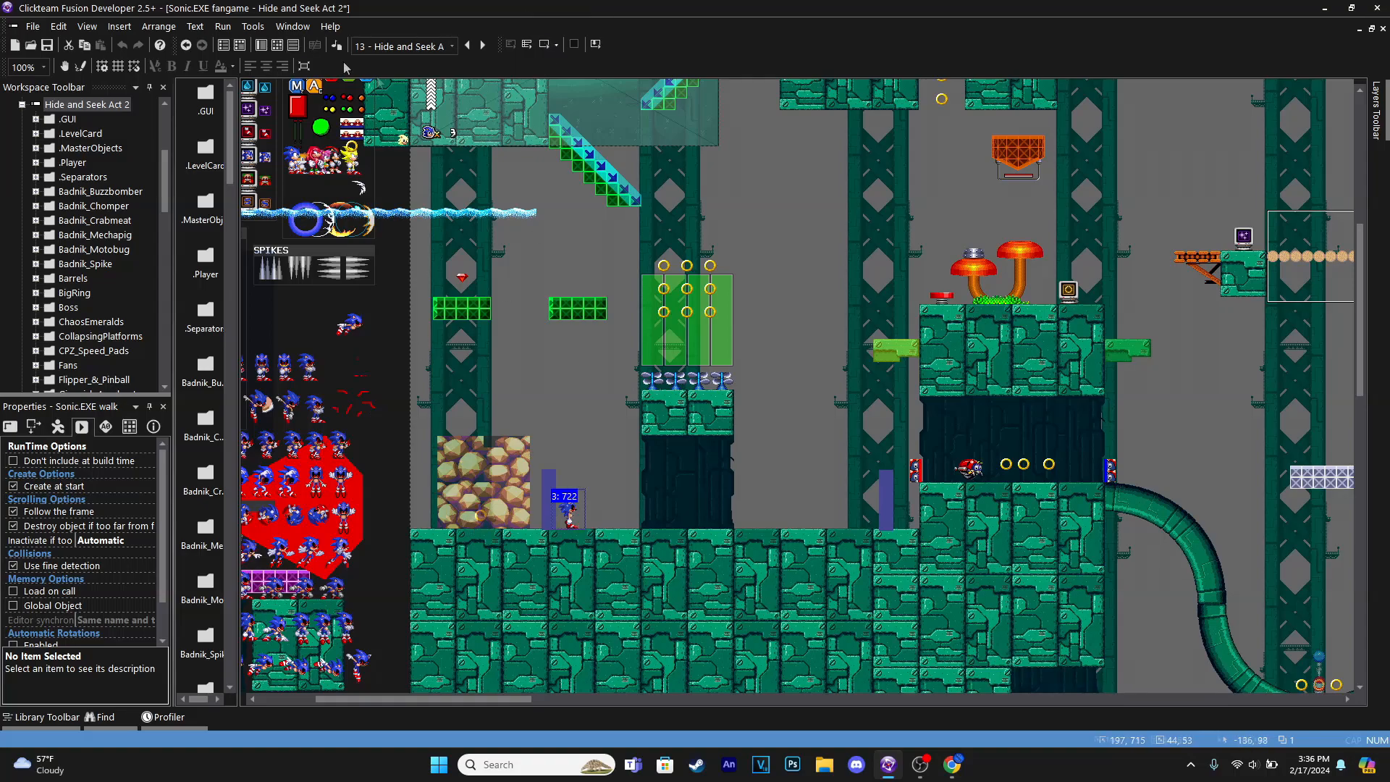
Run the frame and playtest Tails moving in and out of hiding around Sonic.EXE's patrol and chase, closing the game when done
{"action": "left_click", "coordinate": [544, 48]}
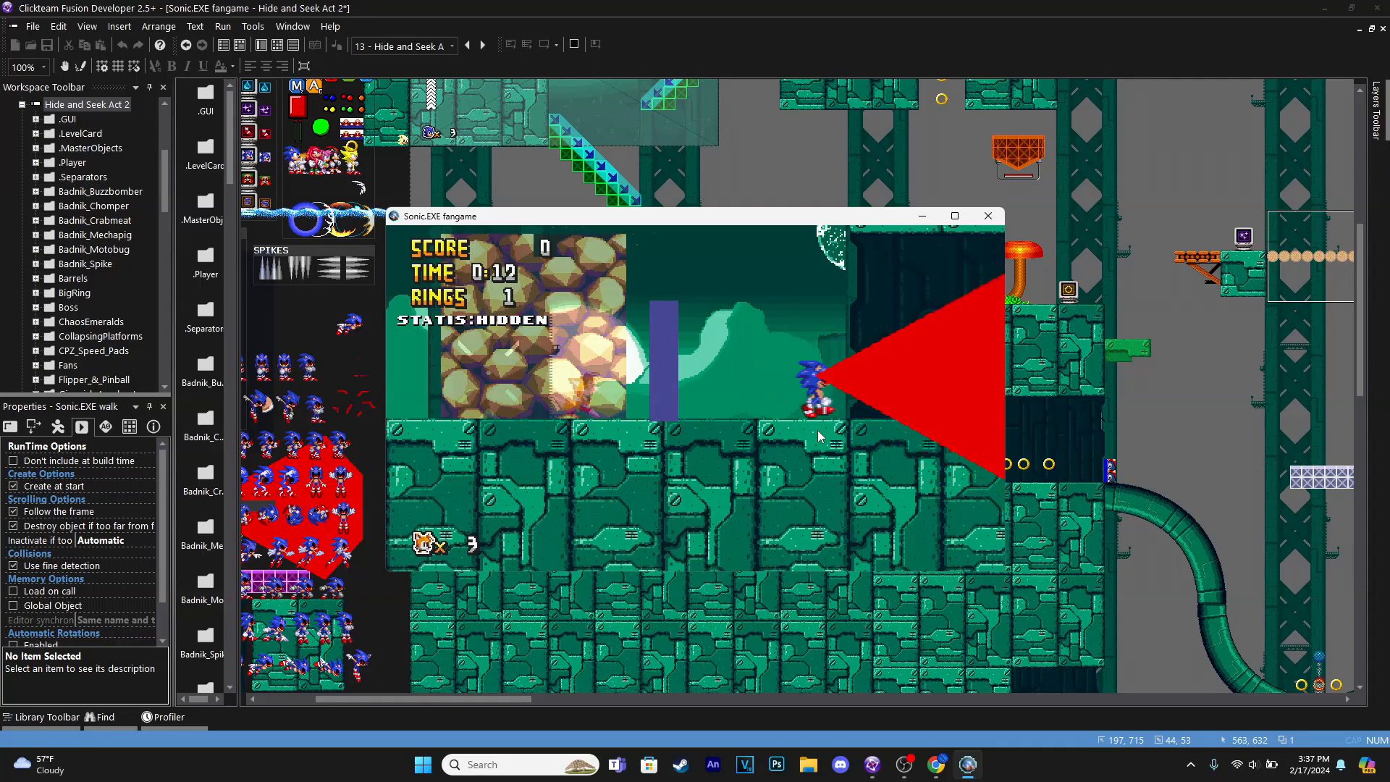
{"action": "key", "text": "Right"}
{"action": "key", "text": "Right"}
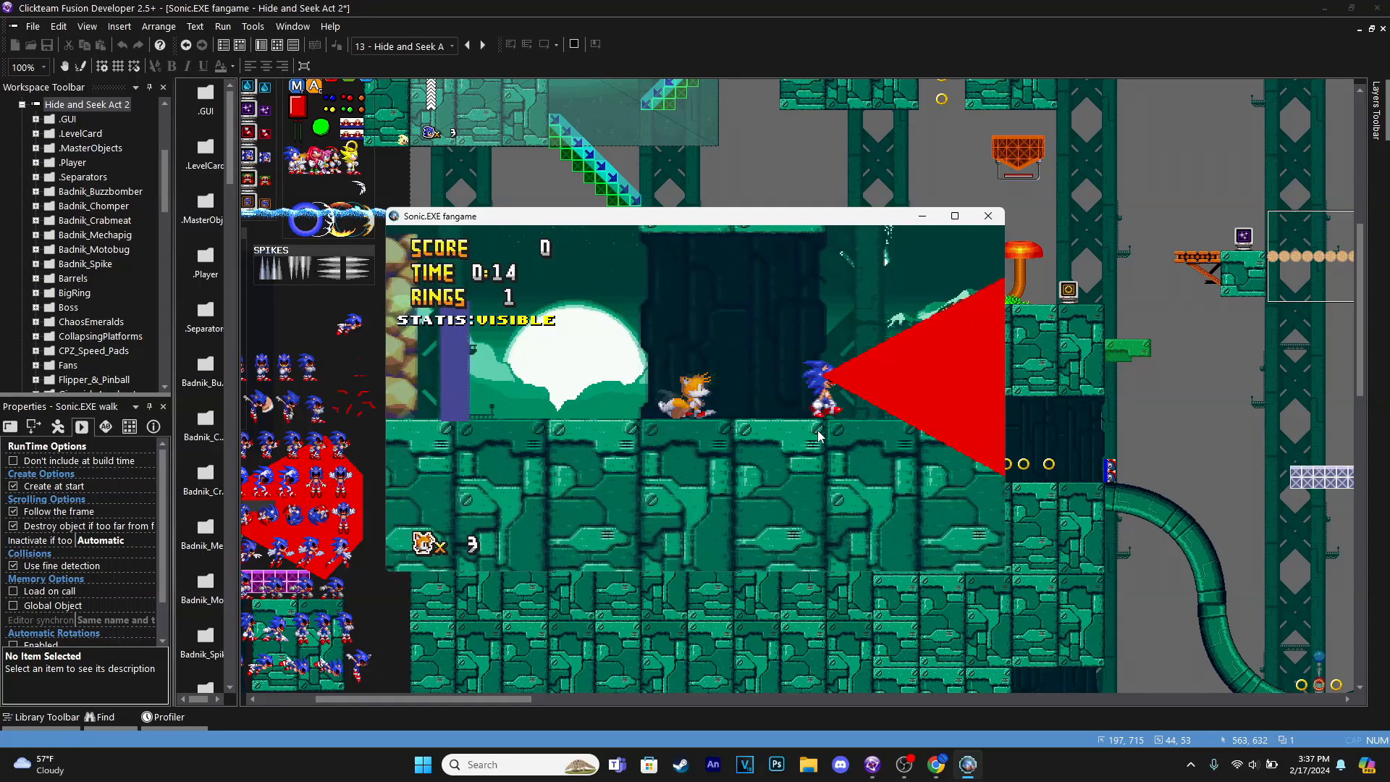
{"action": "key", "text": "Right"}
{"action": "key", "text": "Left"}
{"action": "key", "text": "Right"}
{"action": "key", "text": "Left"}
{"action": "key", "text": "space"}
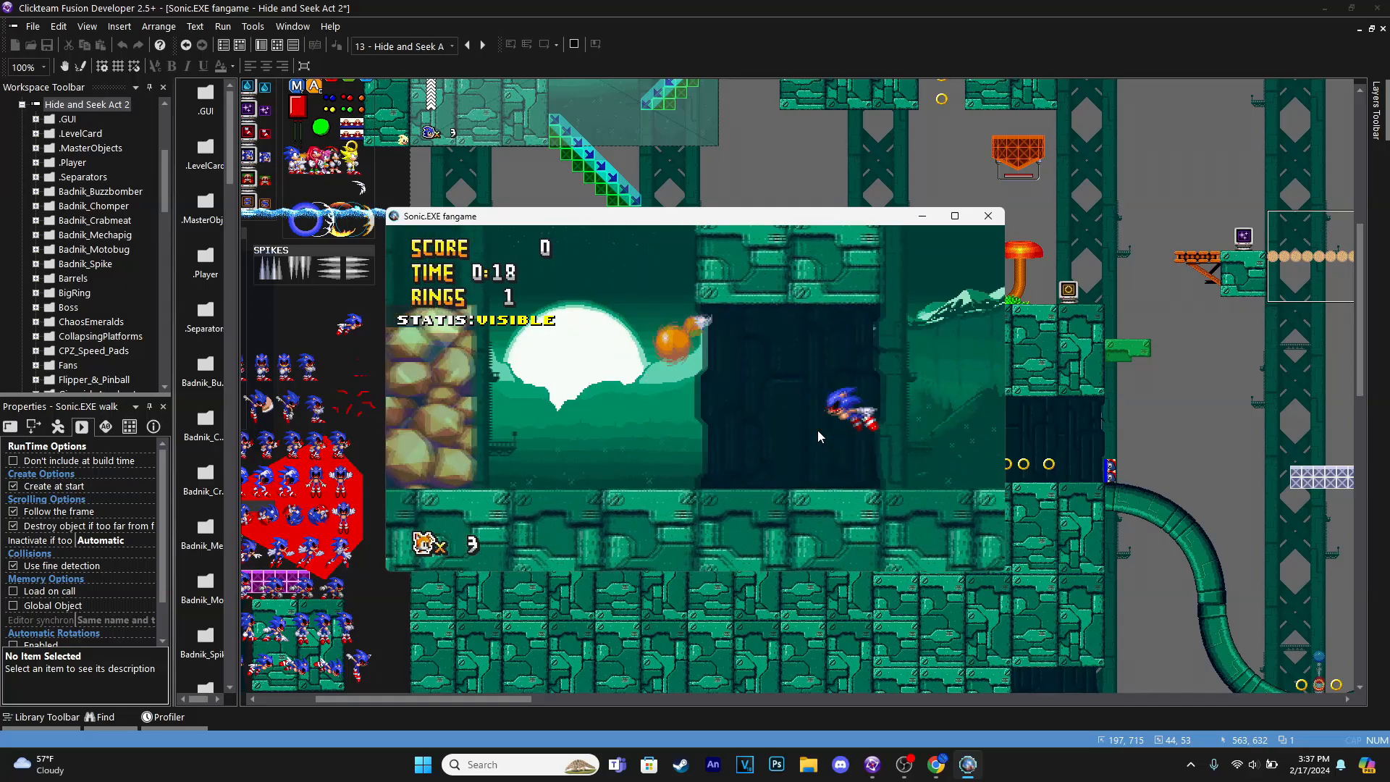
{"action": "key", "text": "space"}
{"action": "key", "text": "Right"}
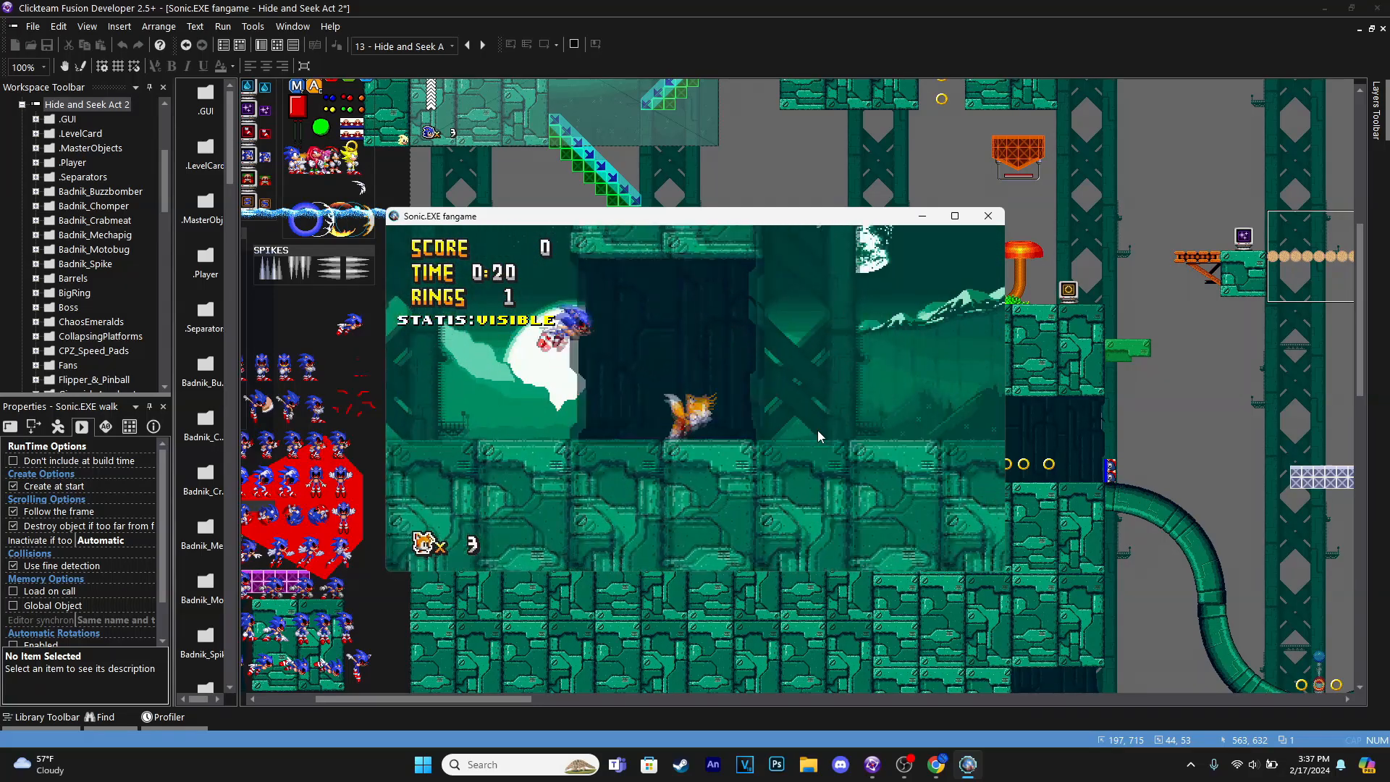
{"action": "key", "text": "space"}
{"action": "key", "text": "Left"}
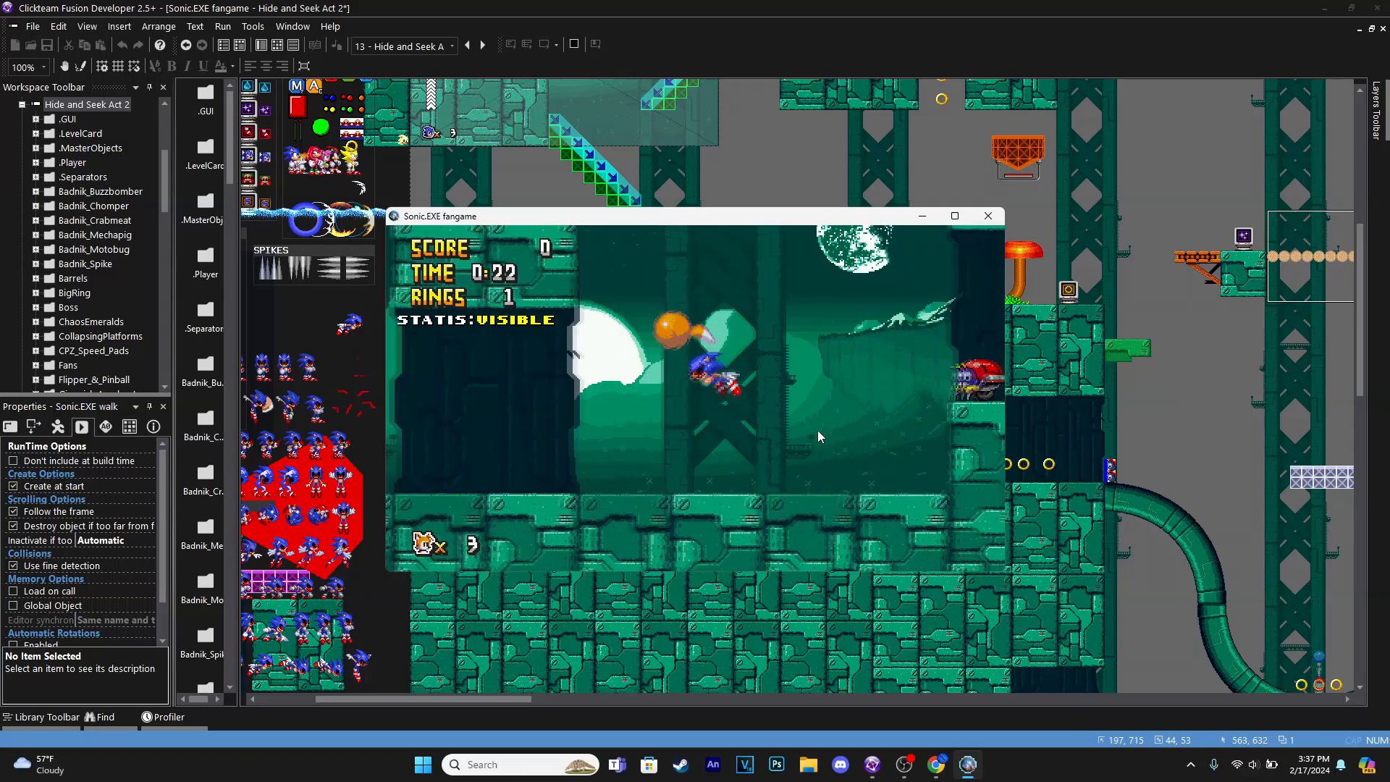
{"action": "key", "text": "Right"}
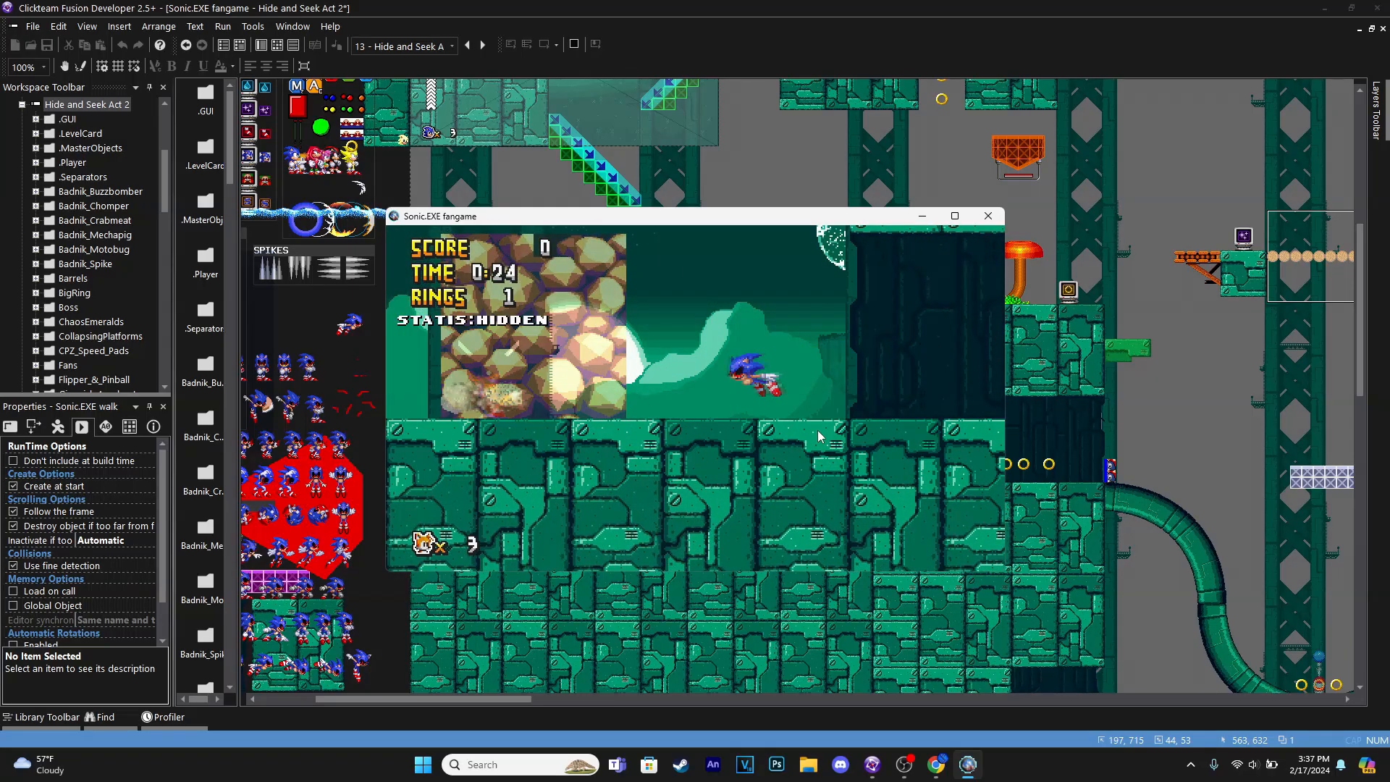
{"action": "key", "text": "space"}
{"action": "key", "text": "Right"}
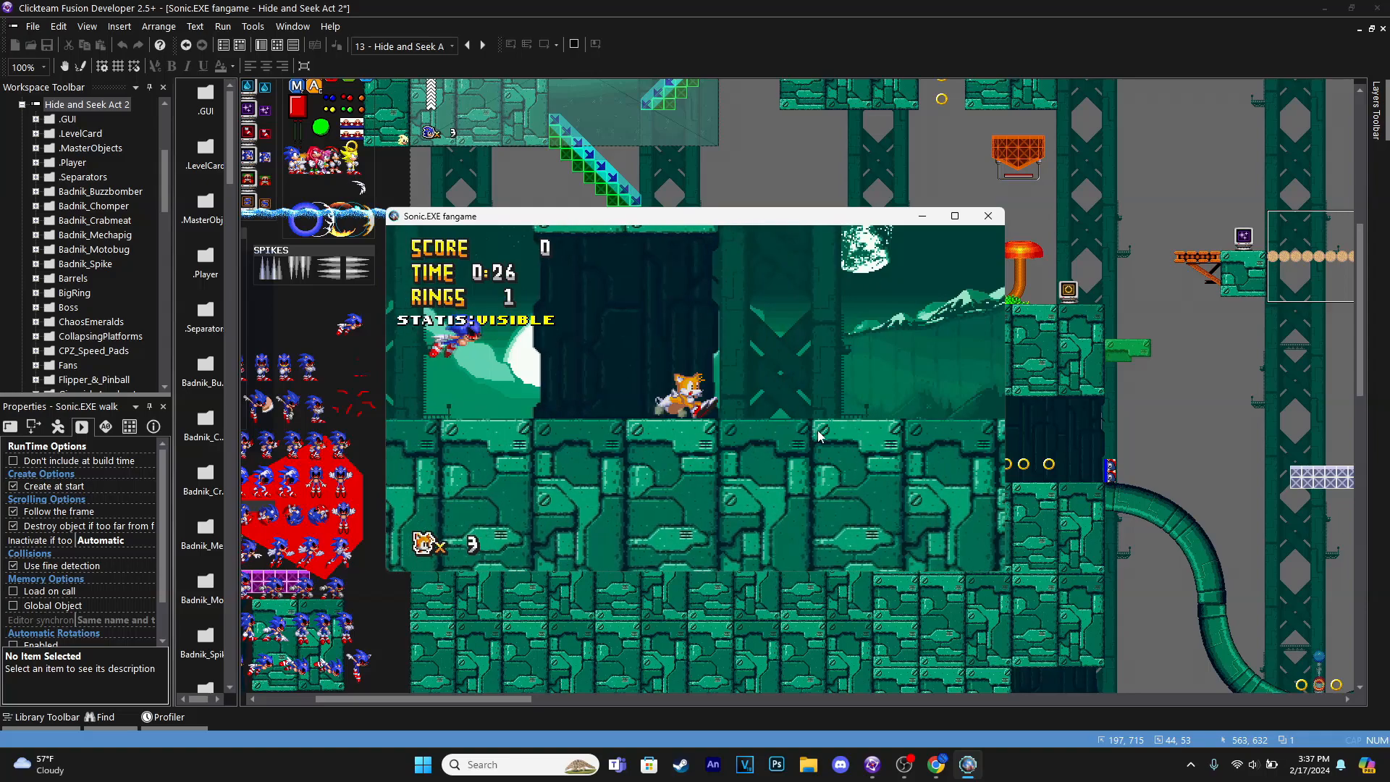
{"action": "key", "text": "alt+F4"}
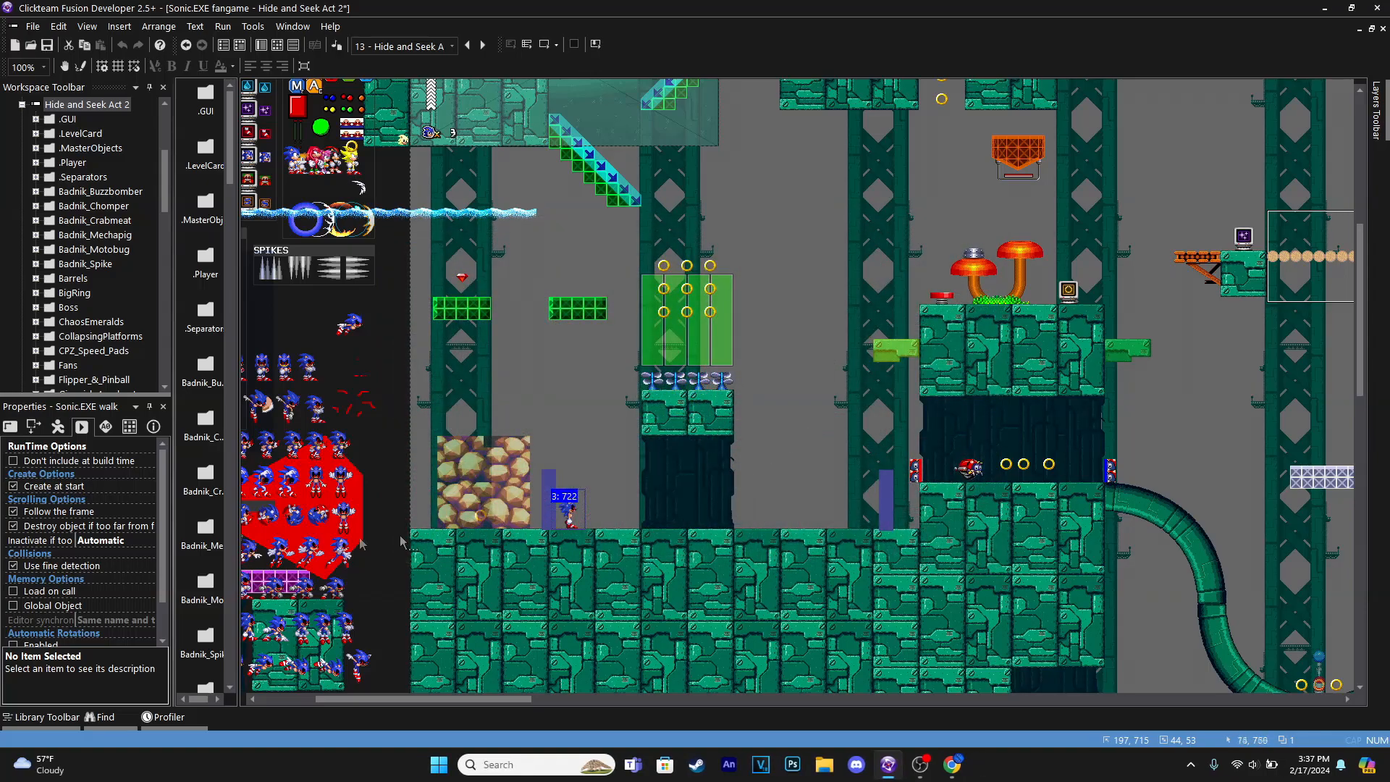
Turn off Visible at start for the red Sonic.EXE vision range object
{"action": "left_click", "coordinate": [359, 519]}
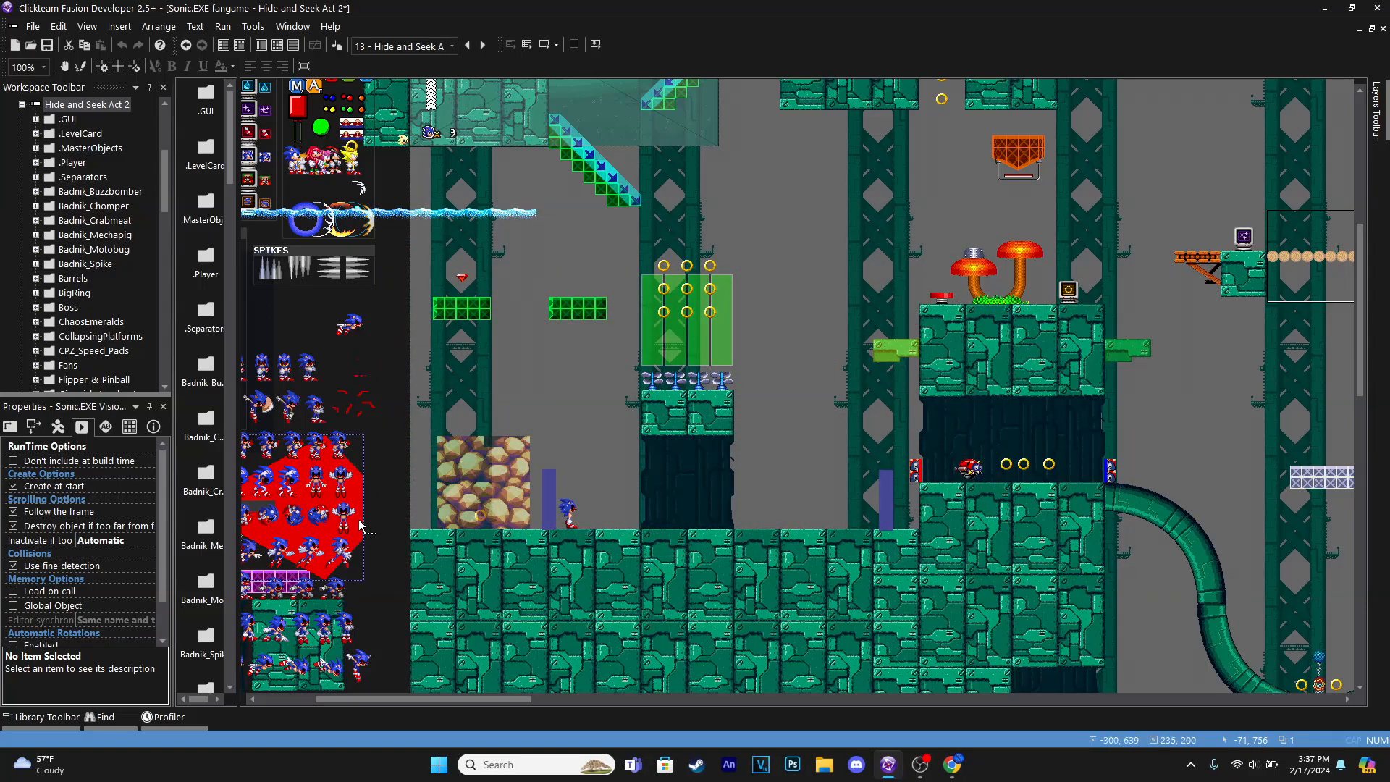
{"action": "left_click", "coordinate": [10, 426]}
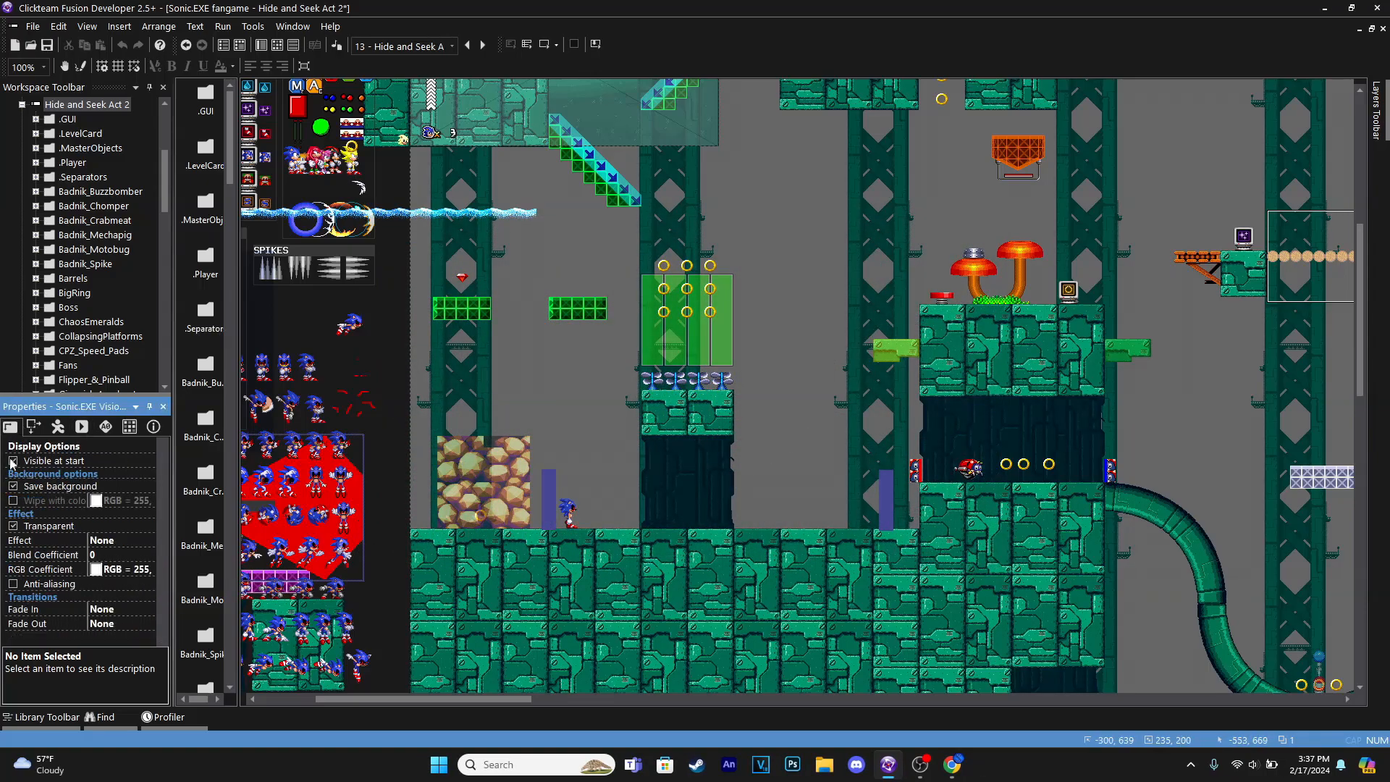
{"action": "left_click", "coordinate": [548, 493]}
{"action": "left_click", "coordinate": [602, 395]}
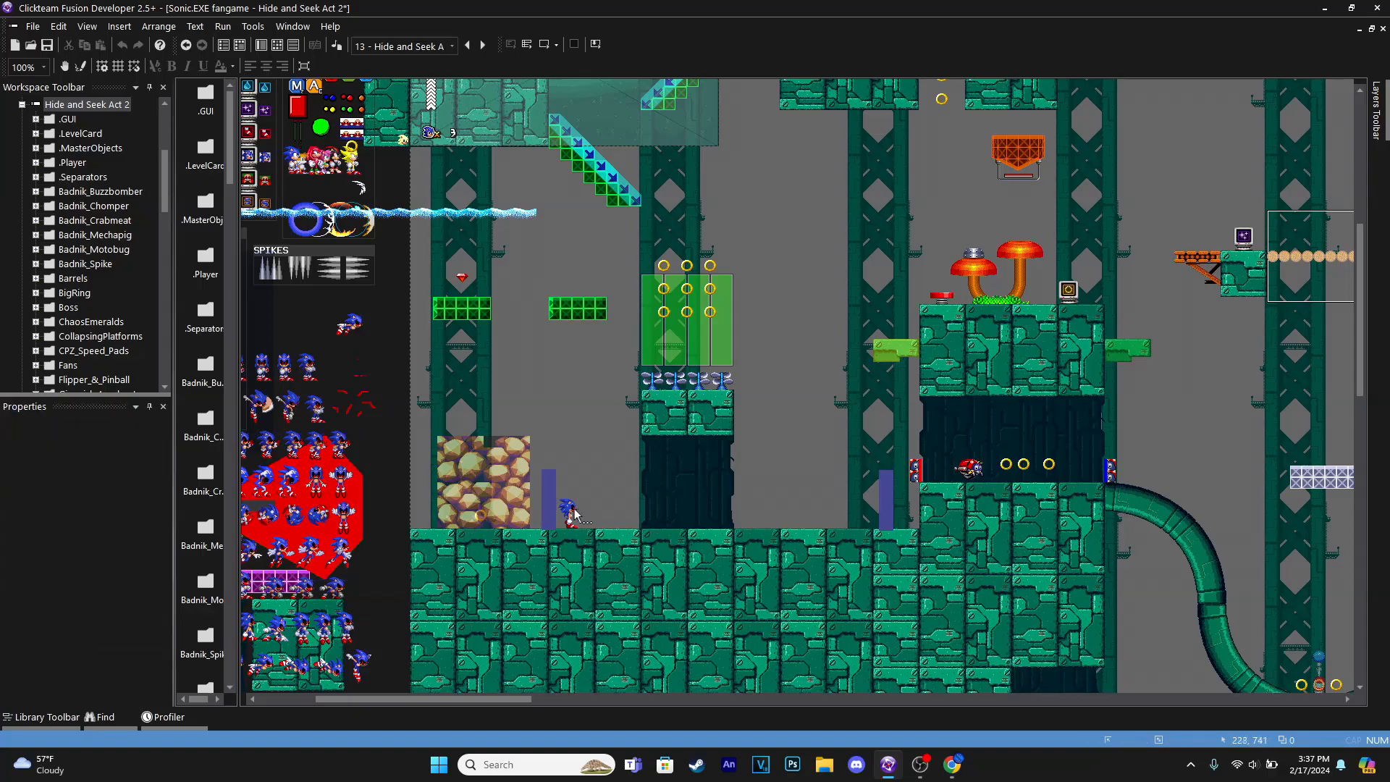
Duplicate the rock Wall object and place the copy between the two blue barriers, at about X 373, Y 640
{"action": "left_click", "coordinate": [502, 502]}
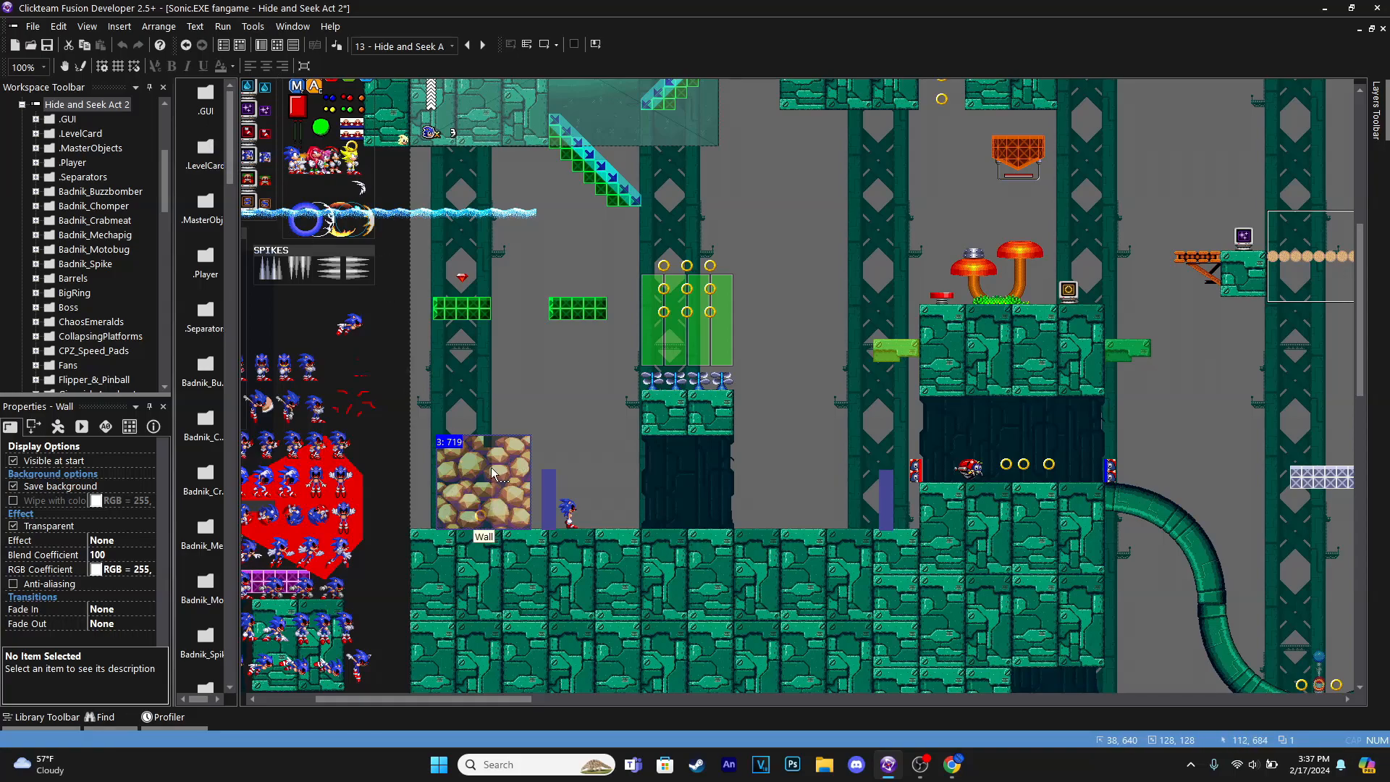
{"action": "middle_click_drag", "start_coordinate": [569, 476], "coordinate": [376, 468]}
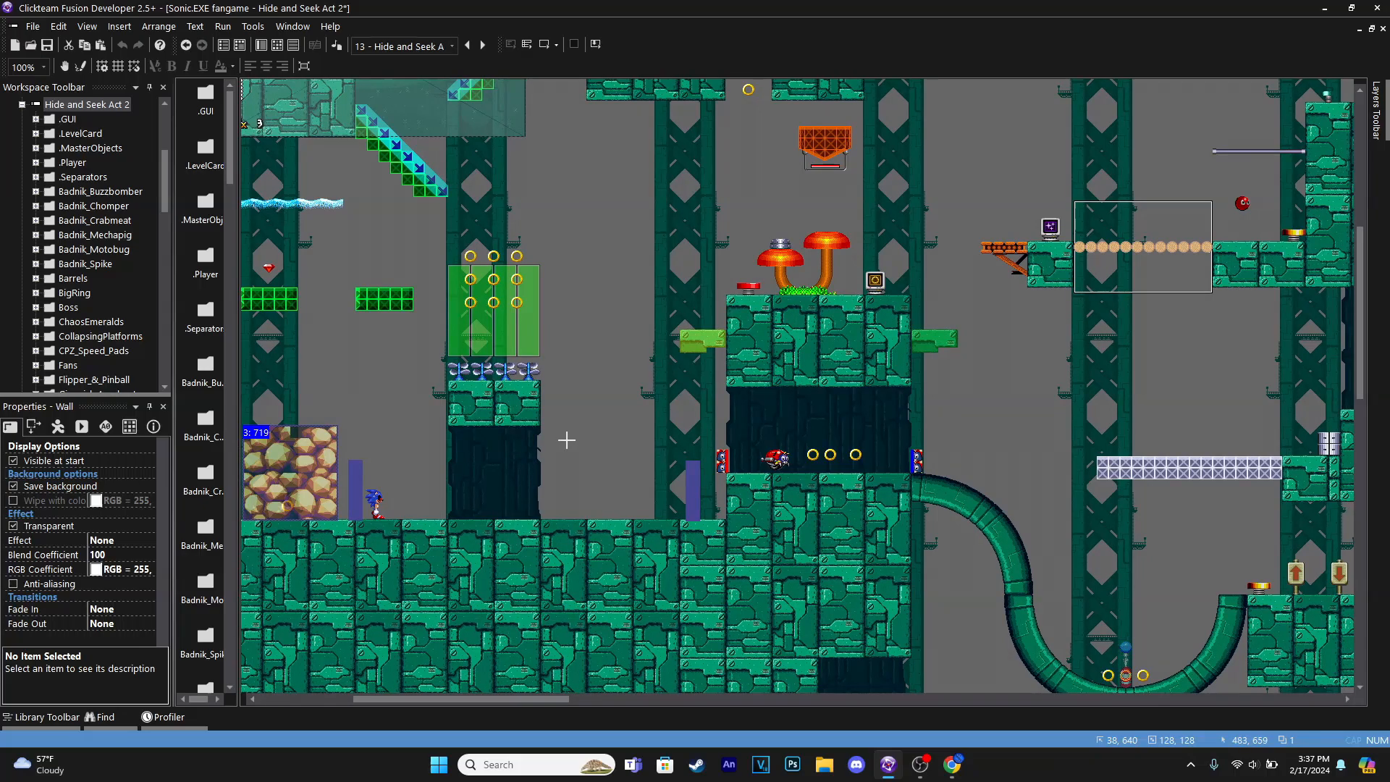
{"action": "left_click", "coordinate": [483, 419]}
{"action": "left_click_drag", "start_coordinate": [549, 485], "coordinate": [548, 485]}
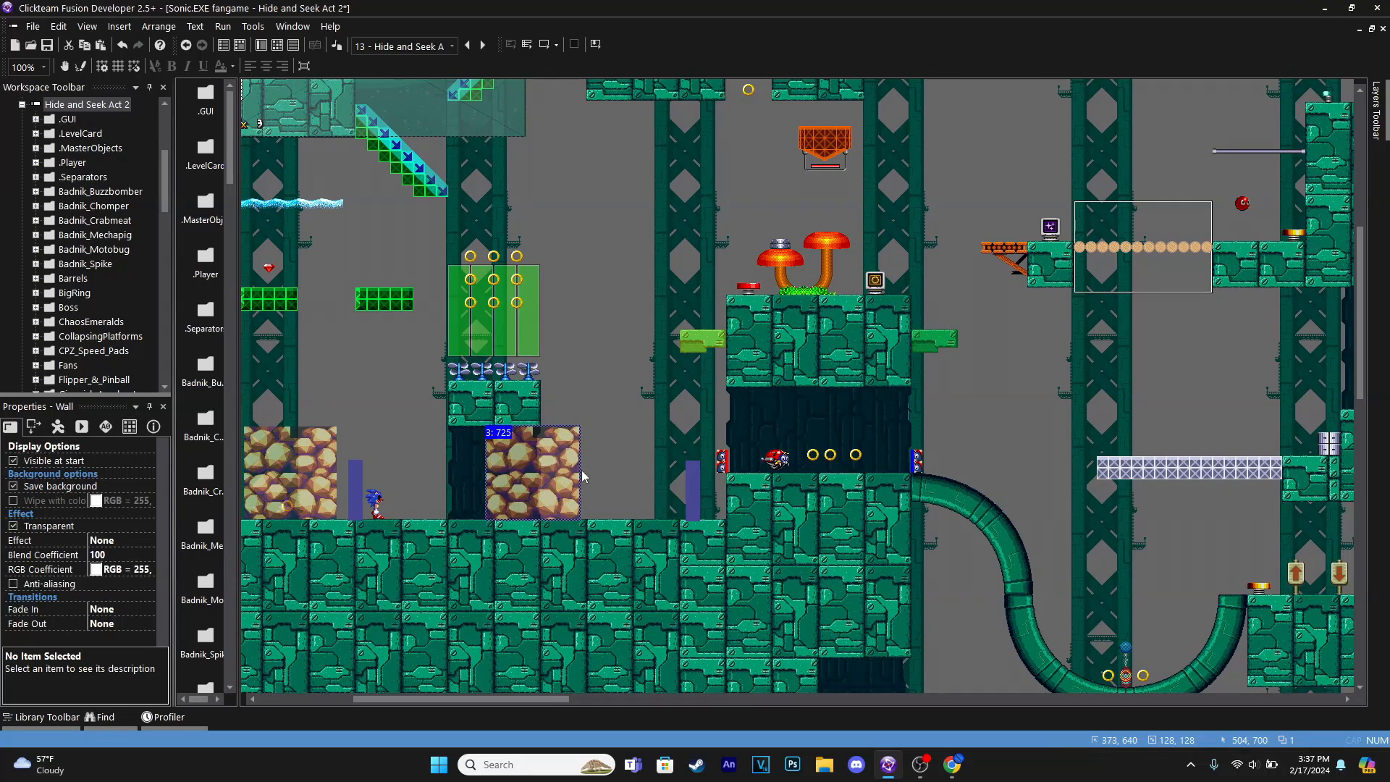
{"action": "left_click", "coordinate": [580, 470]}
{"action": "left_click", "coordinate": [520, 490]}
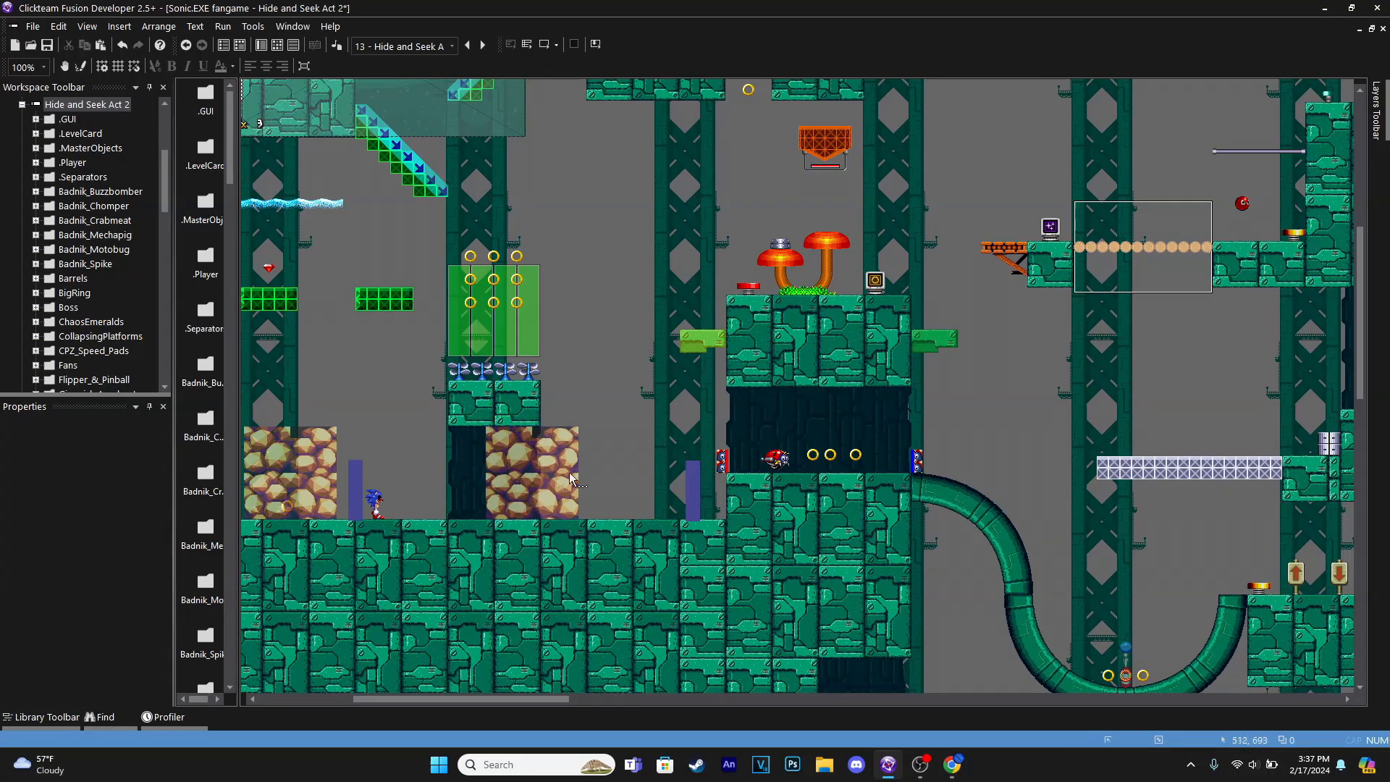
Nudge the copied rock wall right to X 386 so it sits further along the floor beside the dark pillar
{"action": "left_click", "coordinate": [570, 473]}
{"action": "key", "text": "Right"}
{"action": "key", "text": "Right"}
{"action": "key", "text": "Right"}
{"action": "key", "text": "Right"}
{"action": "key", "text": "Right"}
{"action": "key", "text": "Right"}
{"action": "key", "text": "Right"}
{"action": "key", "text": "Right"}
{"action": "key", "text": "Right"}
{"action": "key", "text": "Right"}
{"action": "key", "text": "Right"}
{"action": "key", "text": "Right"}
{"action": "key", "text": "Right"}
{"action": "key", "text": "Right"}
{"action": "left_click", "coordinate": [565, 400]}
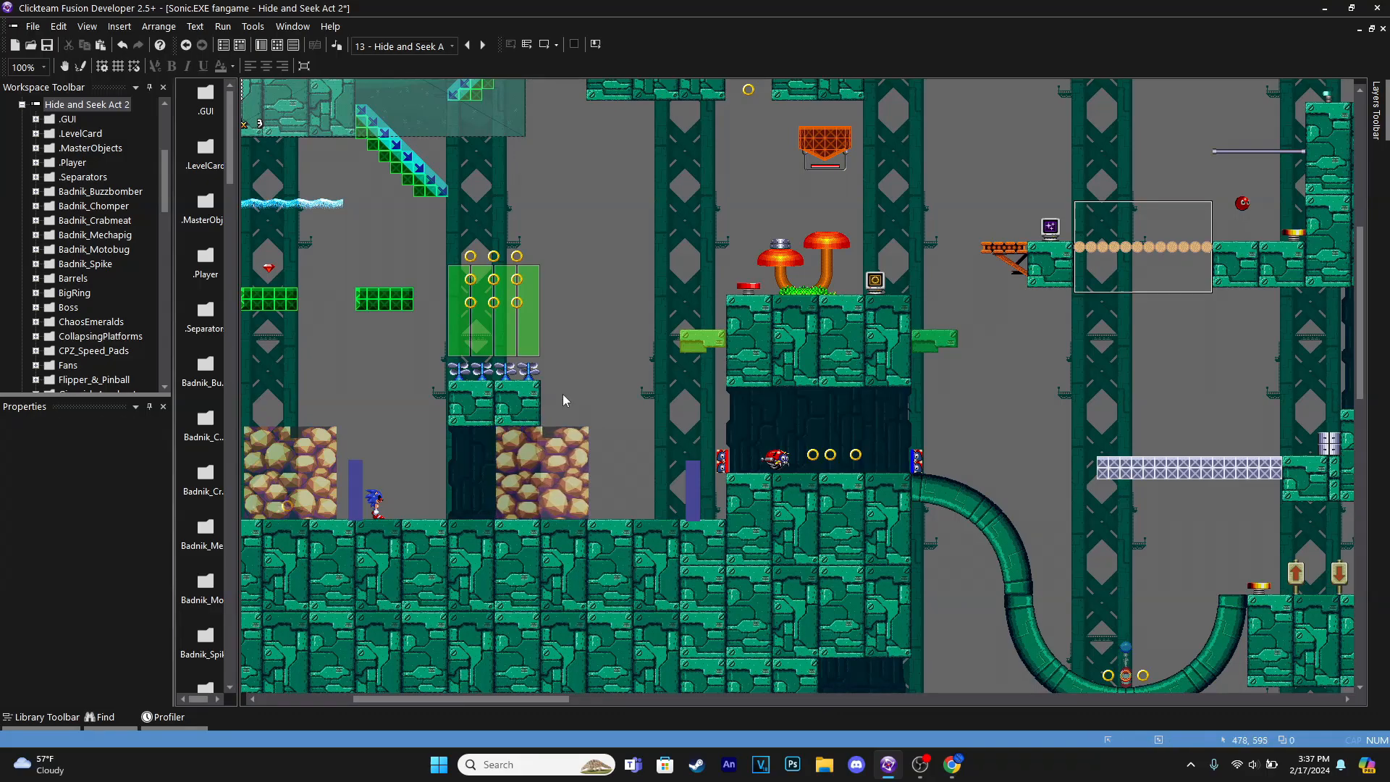
Run the frame, test hiding Tails behind the second rock wall as Sonic.EXE patrols, and close the game
{"action": "left_click", "coordinate": [543, 45]}
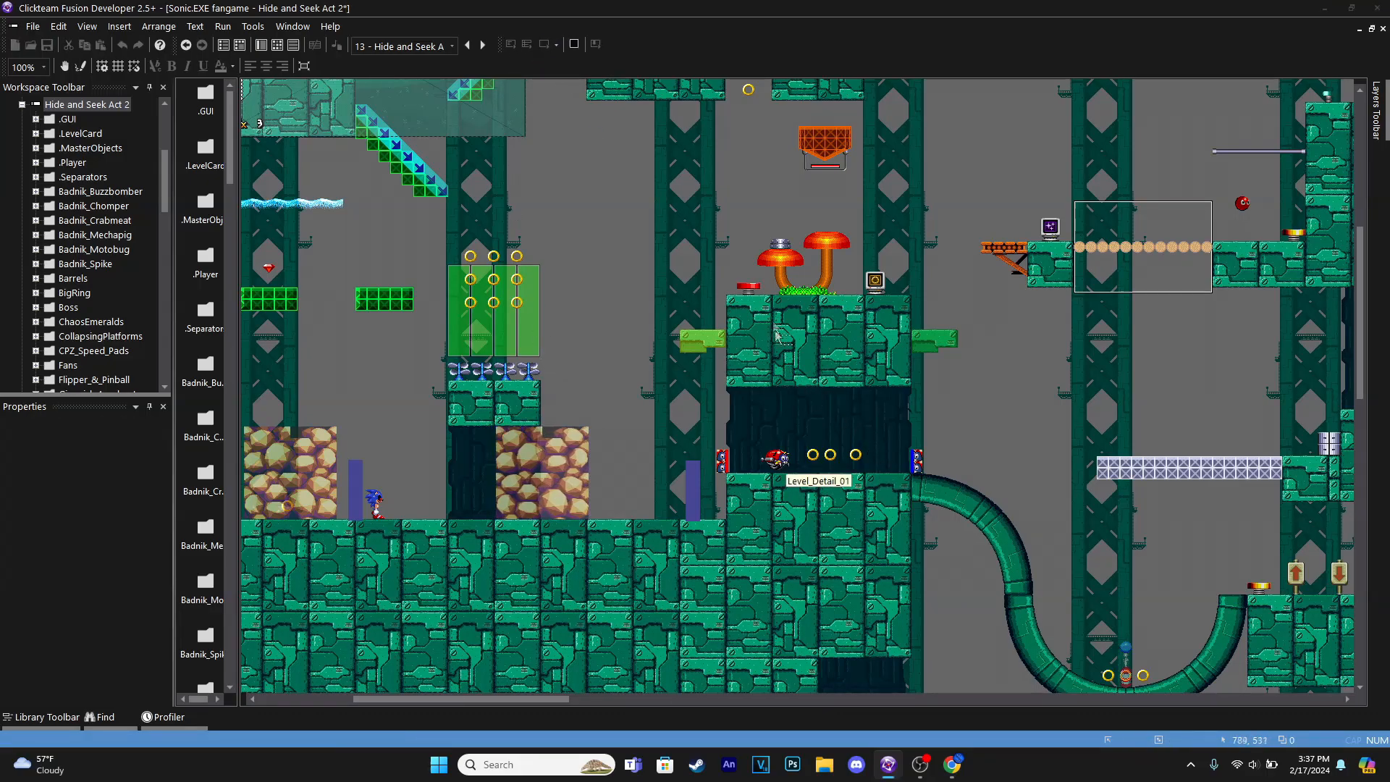
{"action": "key", "text": "Right"}
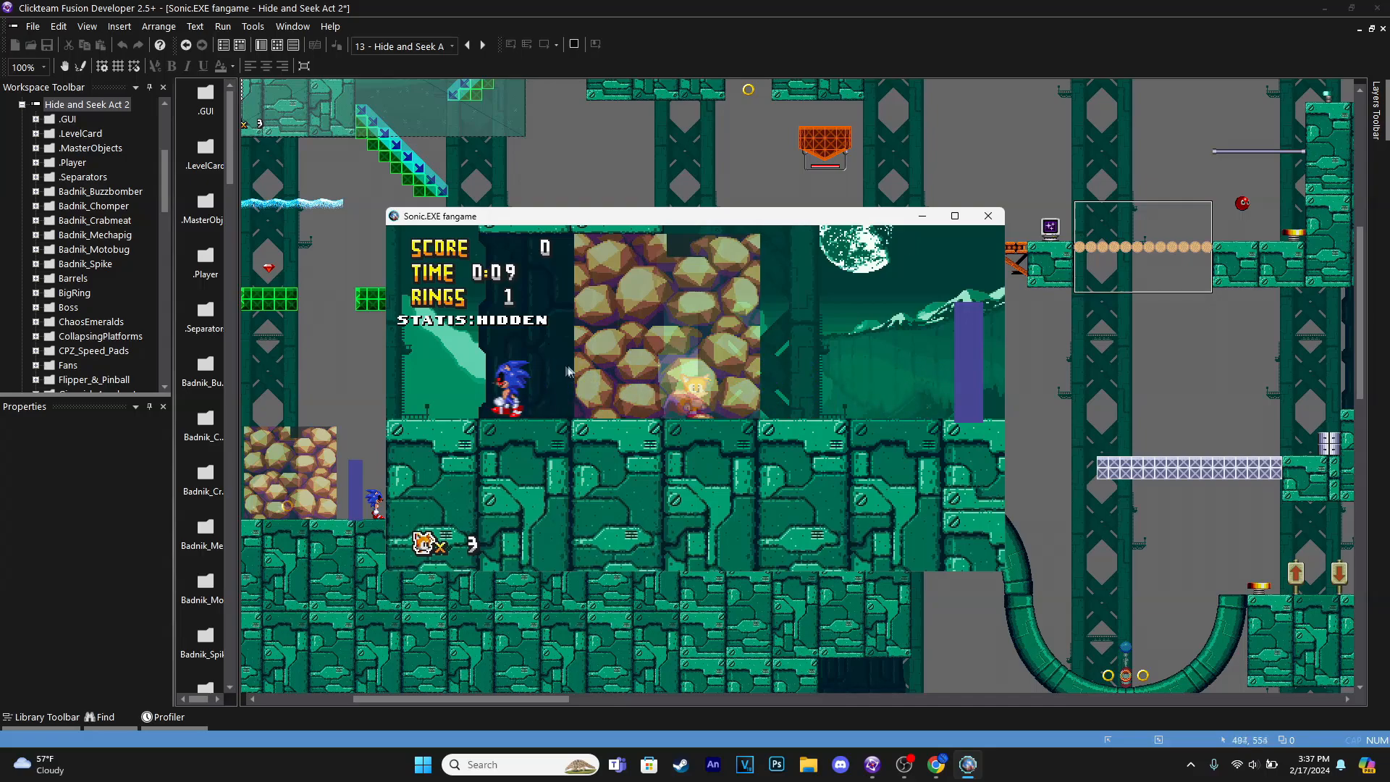
{"action": "left_click", "coordinate": [992, 217]}
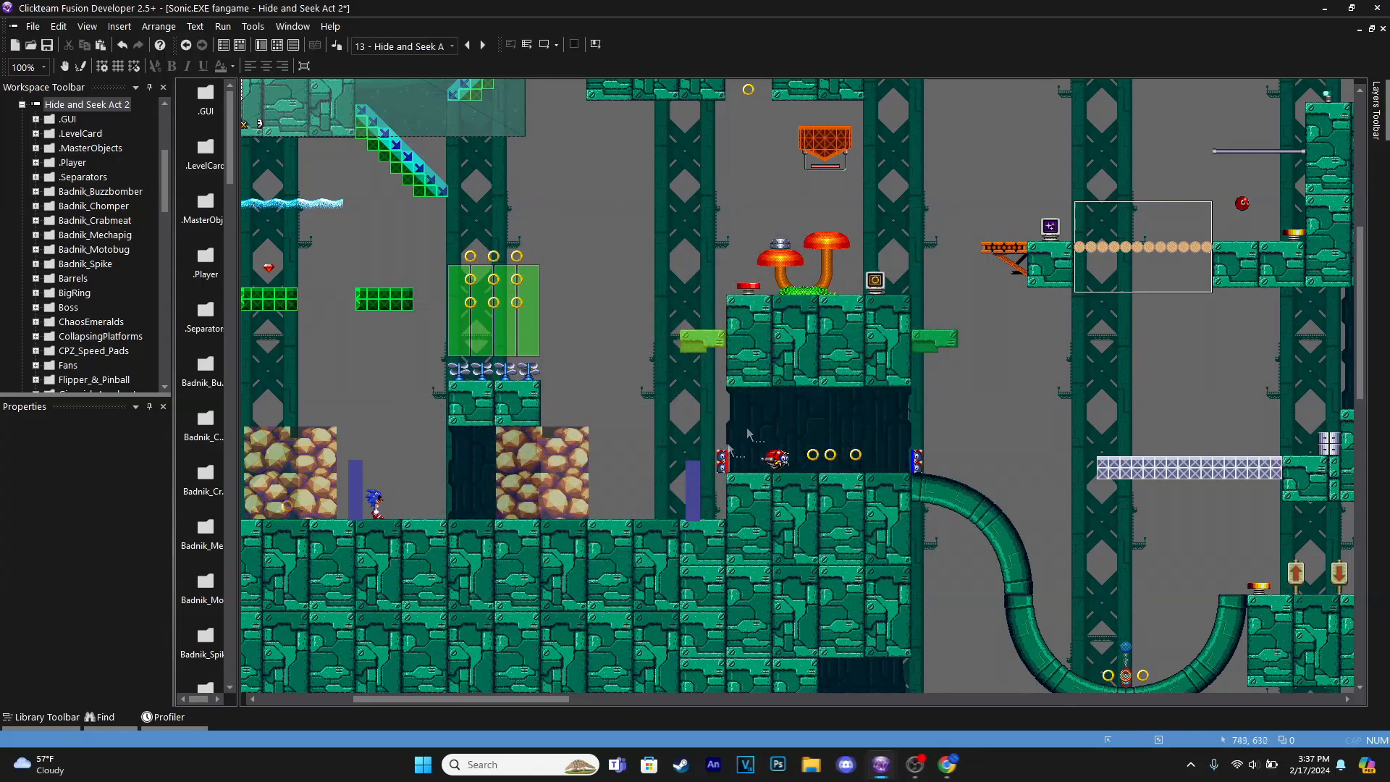
{"action": "left_click", "coordinate": [553, 471]}
{"action": "middle_click_drag", "start_coordinate": [553, 470], "coordinate": [785, 446]}
{"action": "right_click", "coordinate": [785, 449]}
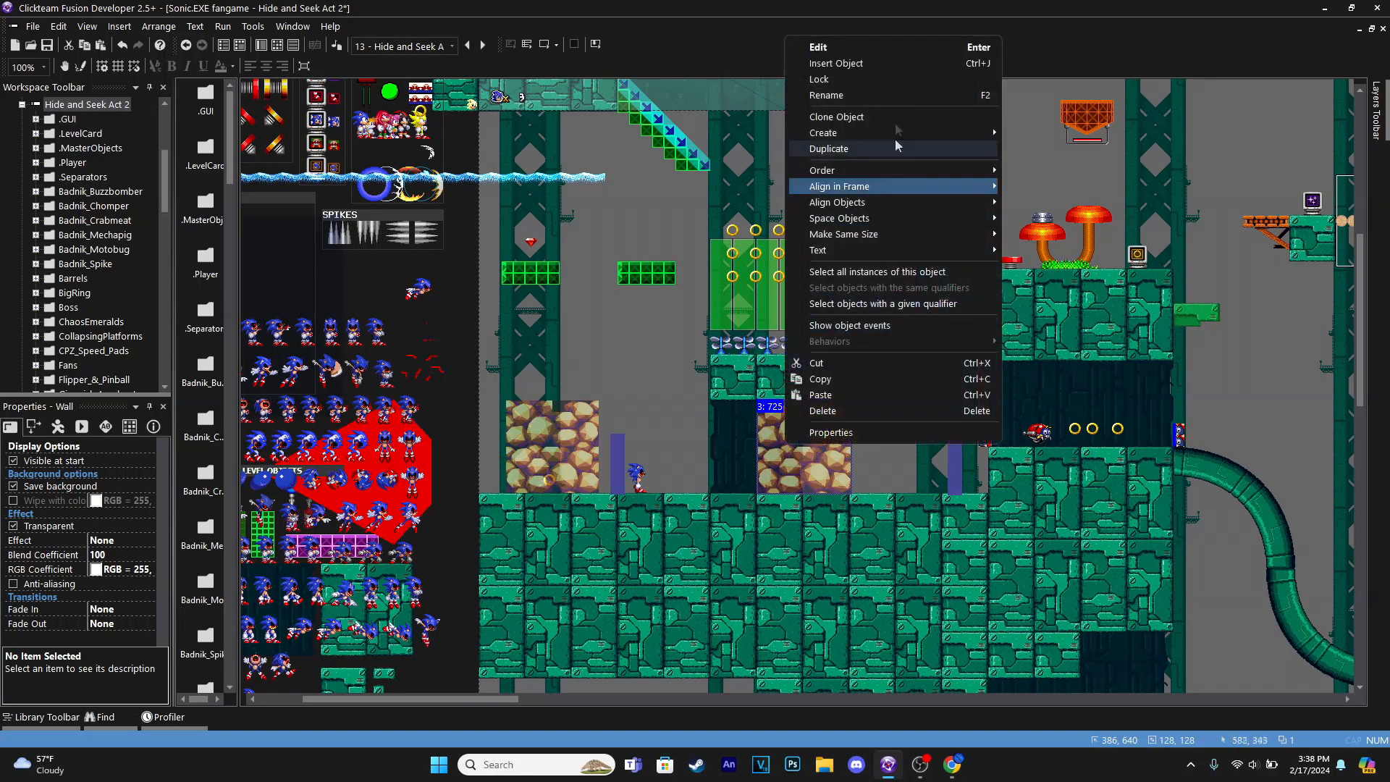
{"action": "right_click", "coordinate": [637, 475]}
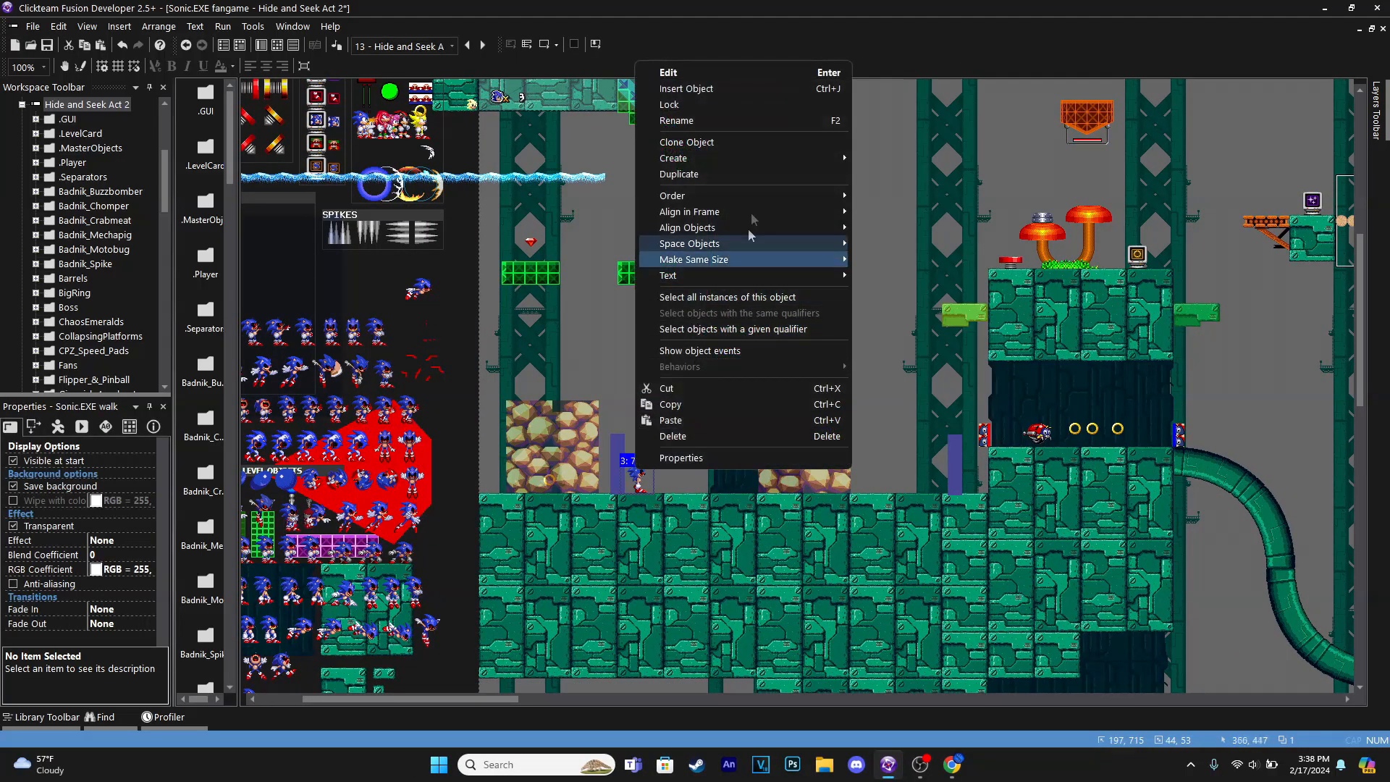
{"action": "mouse_move", "coordinate": [814, 194]}
{"action": "left_click", "coordinate": [889, 199]}
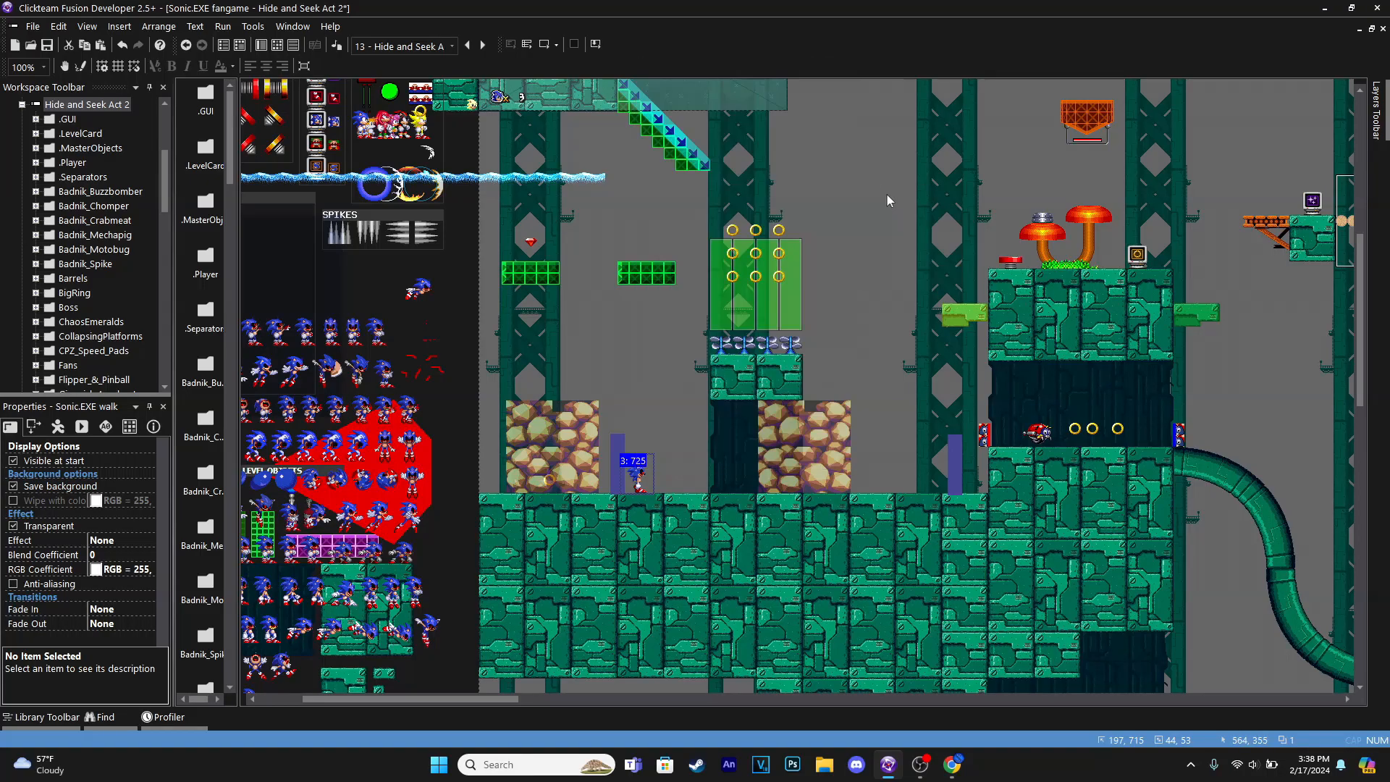
Run the frame, test moving Tails in and out of hiding behind the second rock wall near Sonic.EXE, and close the game
{"action": "left_click", "coordinate": [549, 43]}
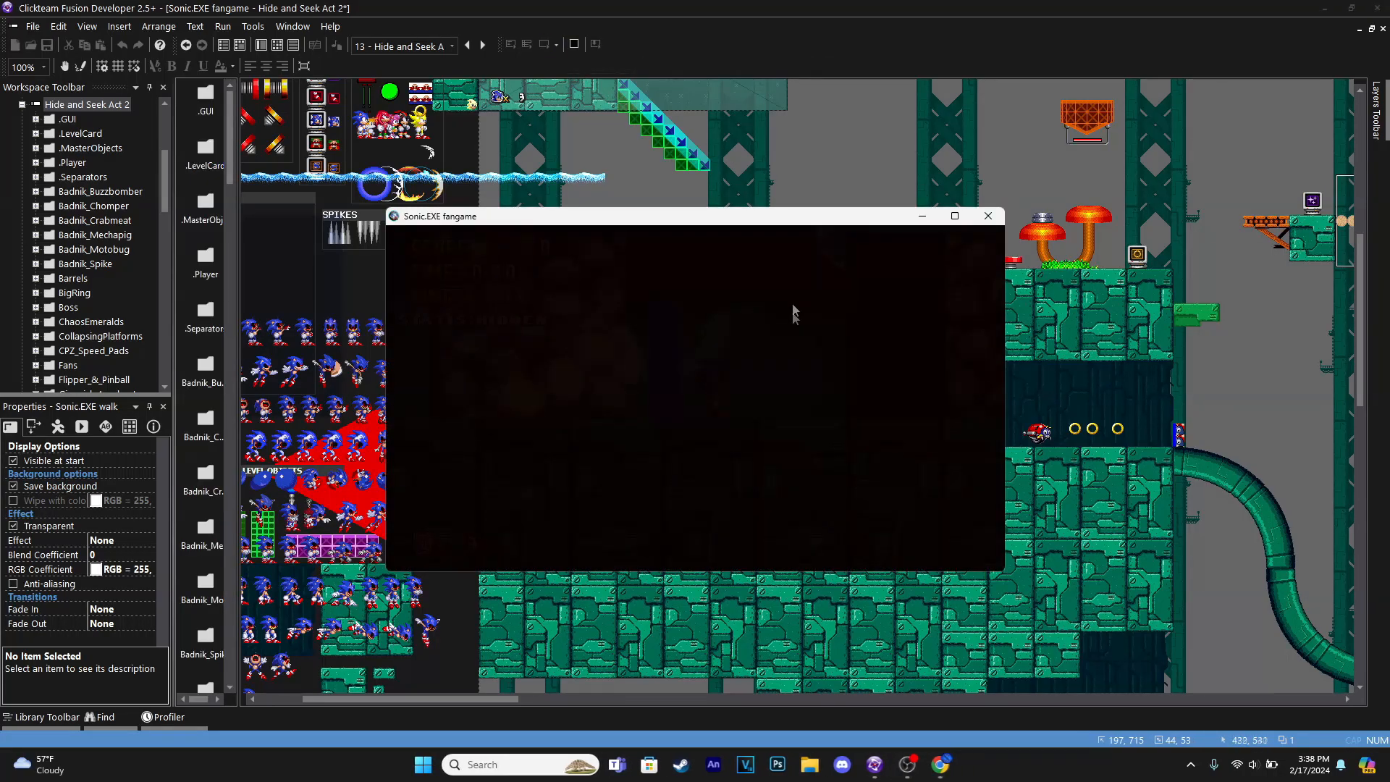
{"action": "key", "text": "Right"}
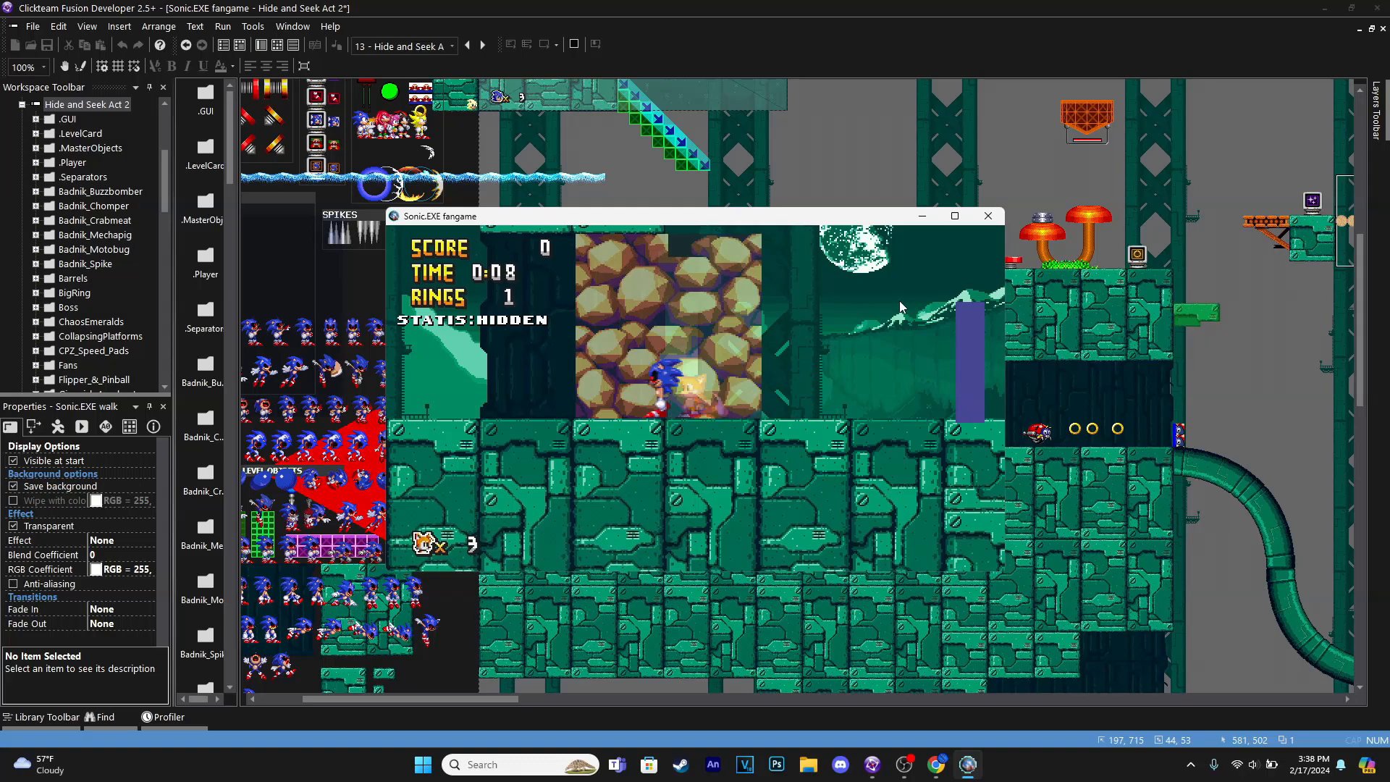
{"action": "key", "text": "Left"}
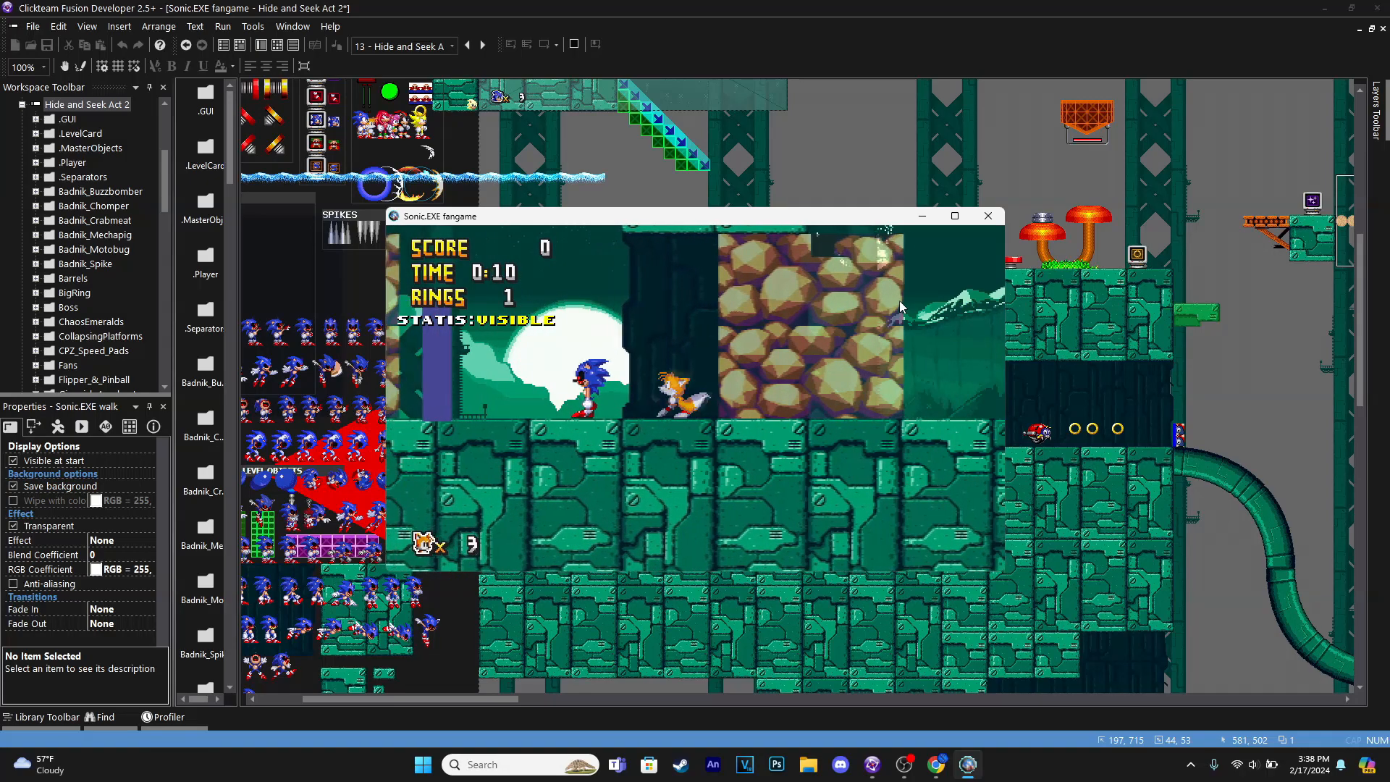
{"action": "key", "text": "Right"}
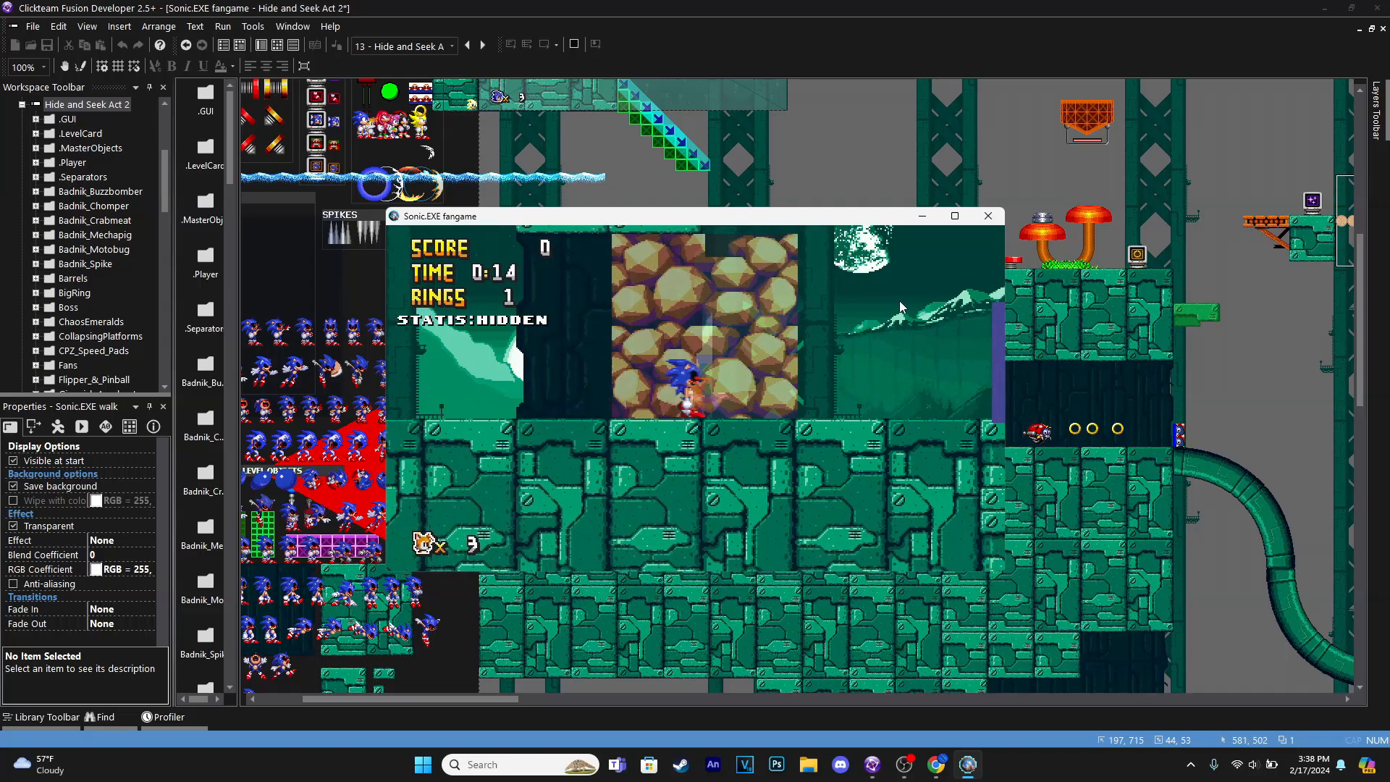
{"action": "key", "text": "Left"}
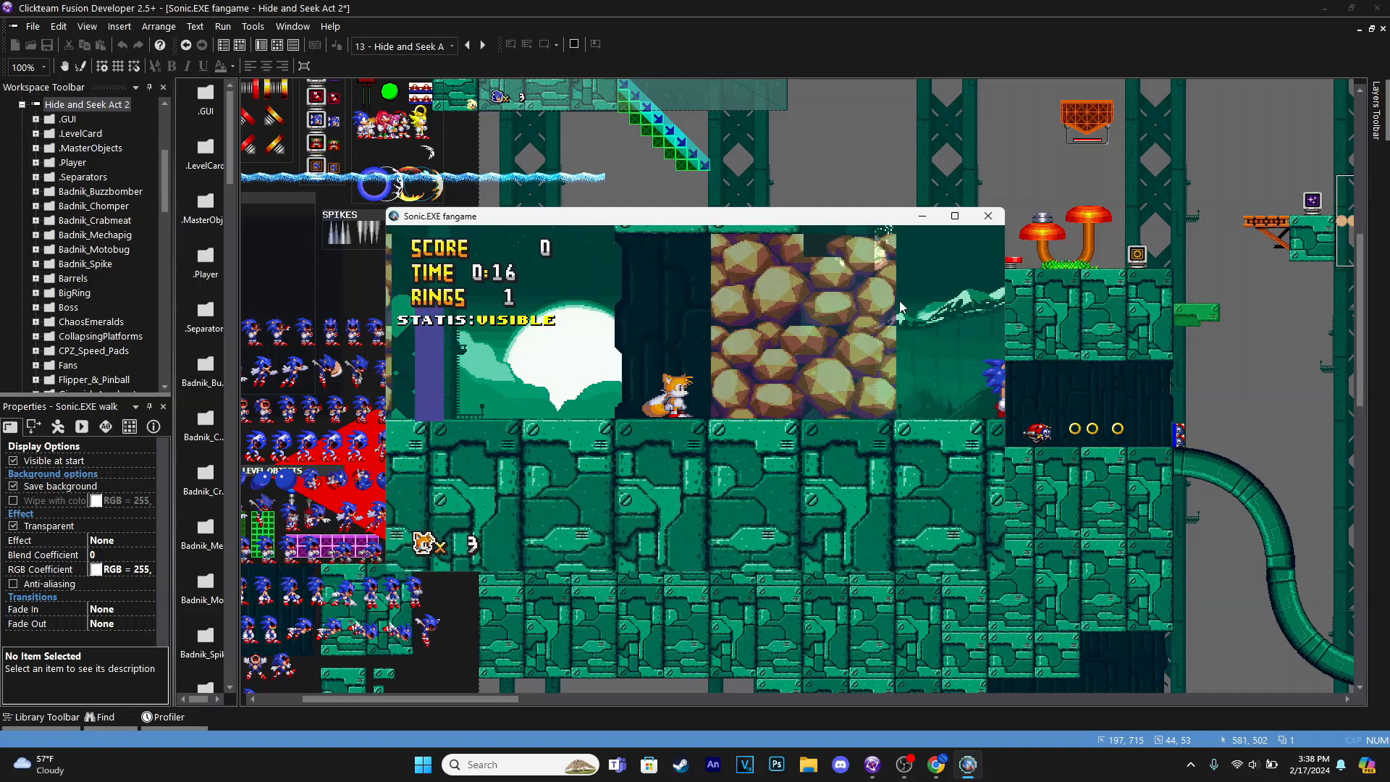
{"action": "key", "text": "Left"}
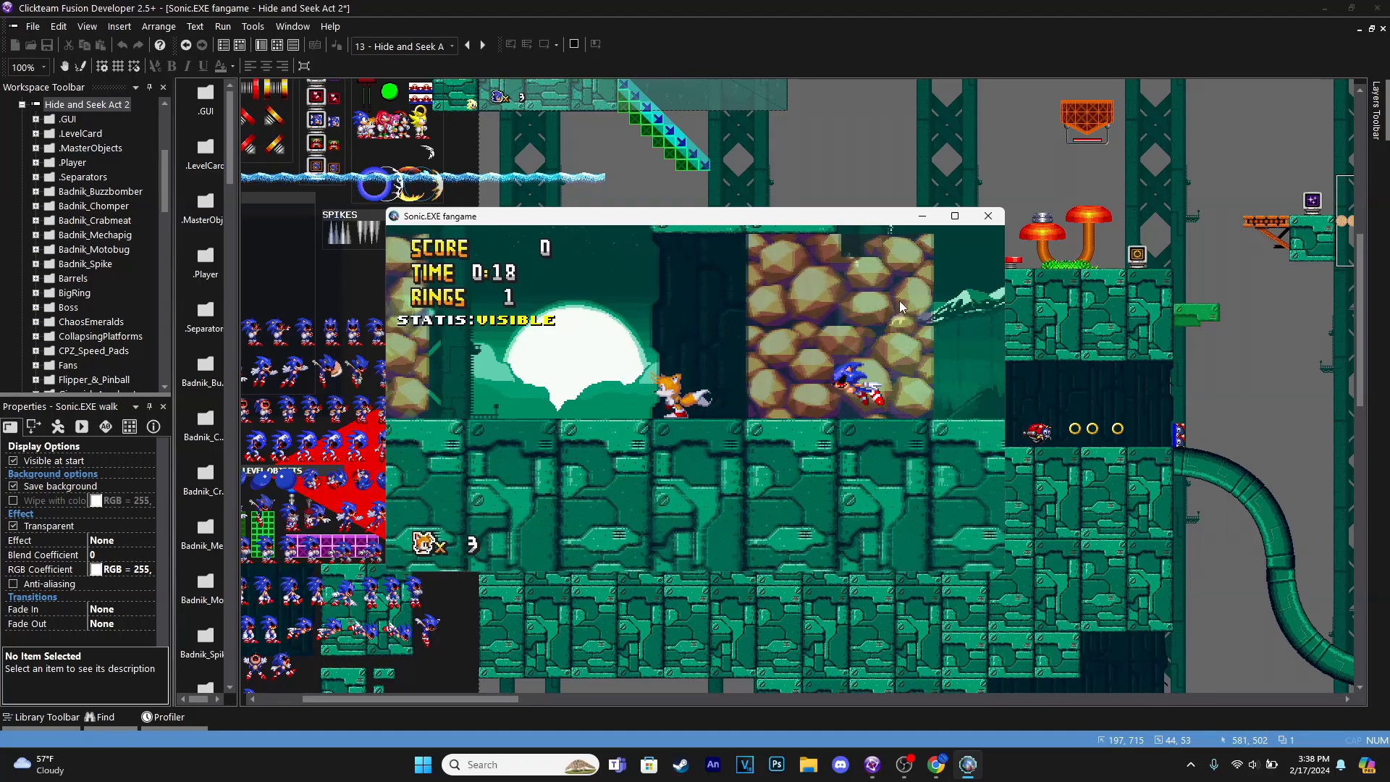
{"action": "key", "text": "Right"}
{"action": "key", "text": "space"}
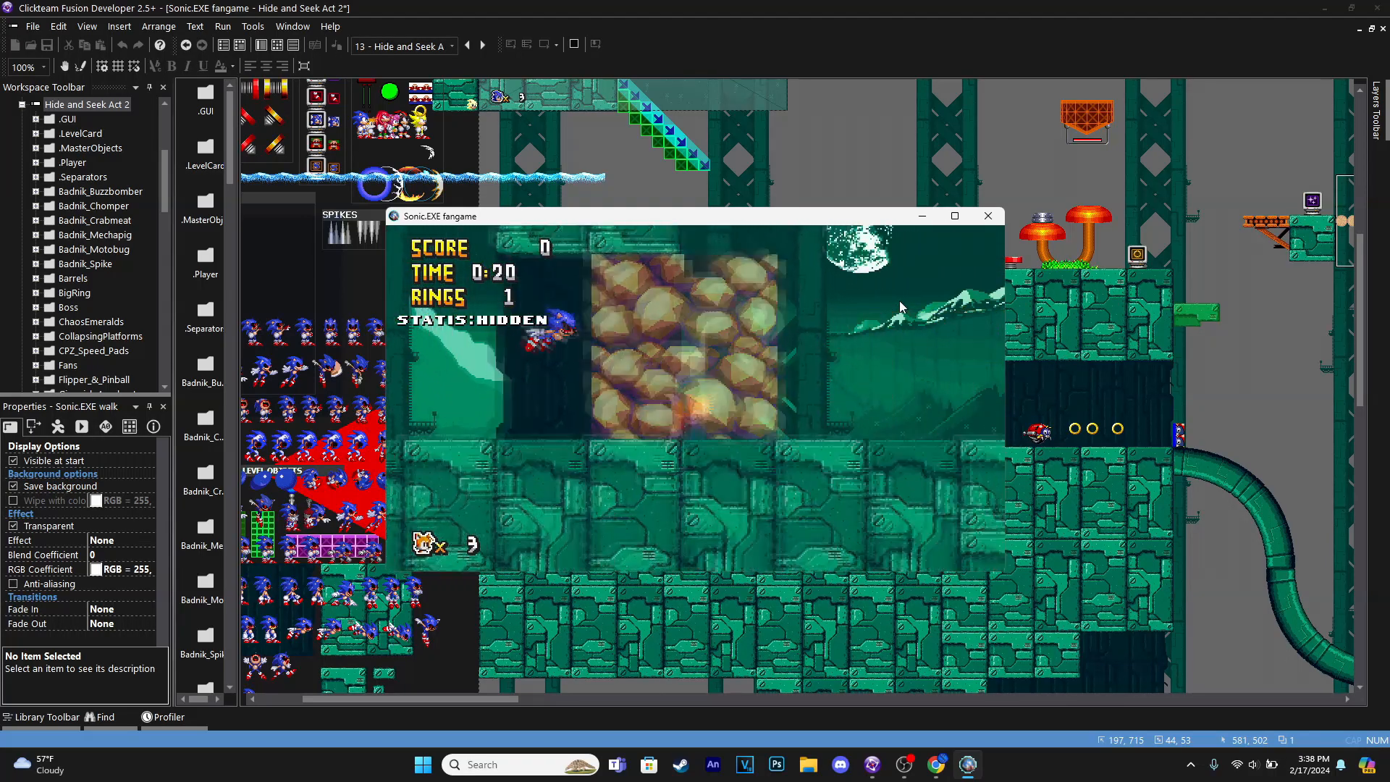
{"action": "key", "text": "space"}
{"action": "key", "text": "Escape"}
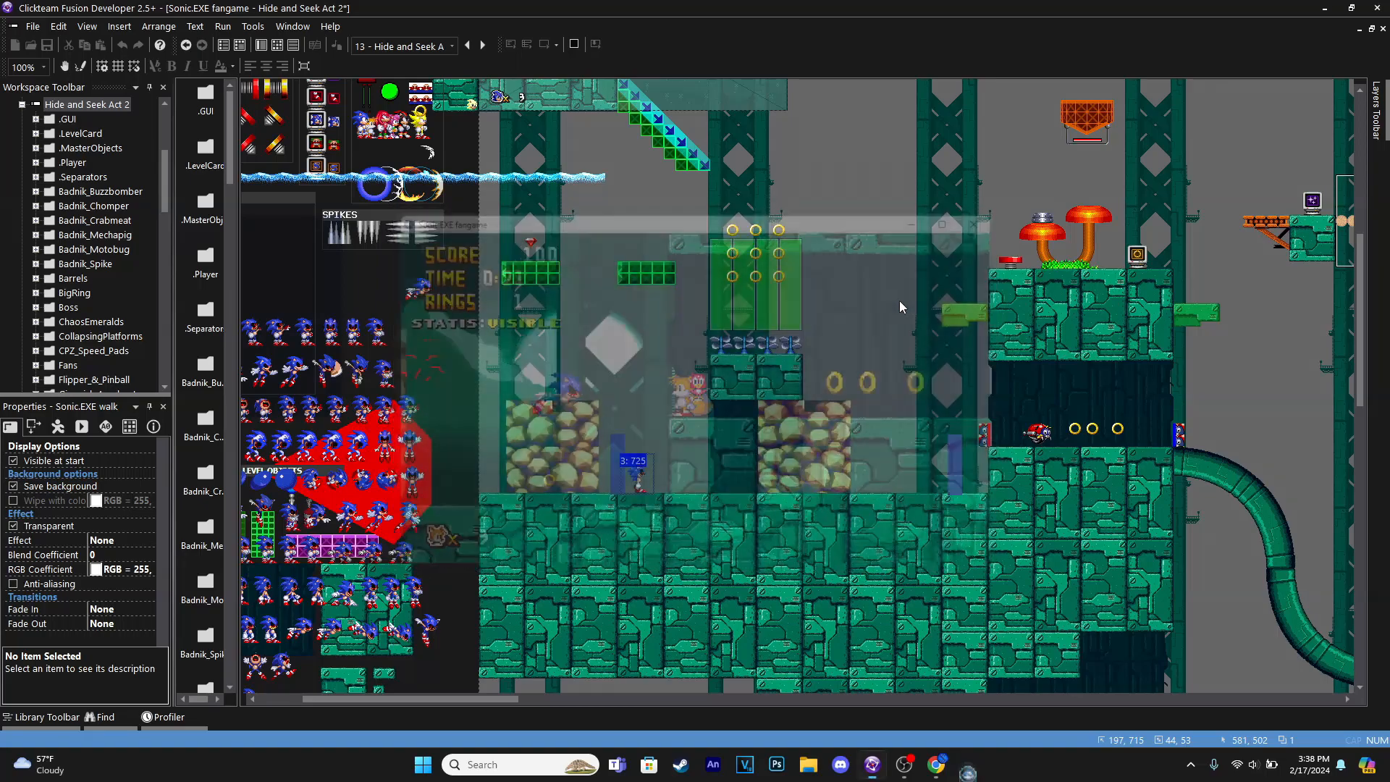
Open the event editor and check Tails's Set Hidden action in the event where the player overlaps the vision range
{"action": "middle_click_drag", "start_coordinate": [601, 390], "coordinate": [562, 410]}
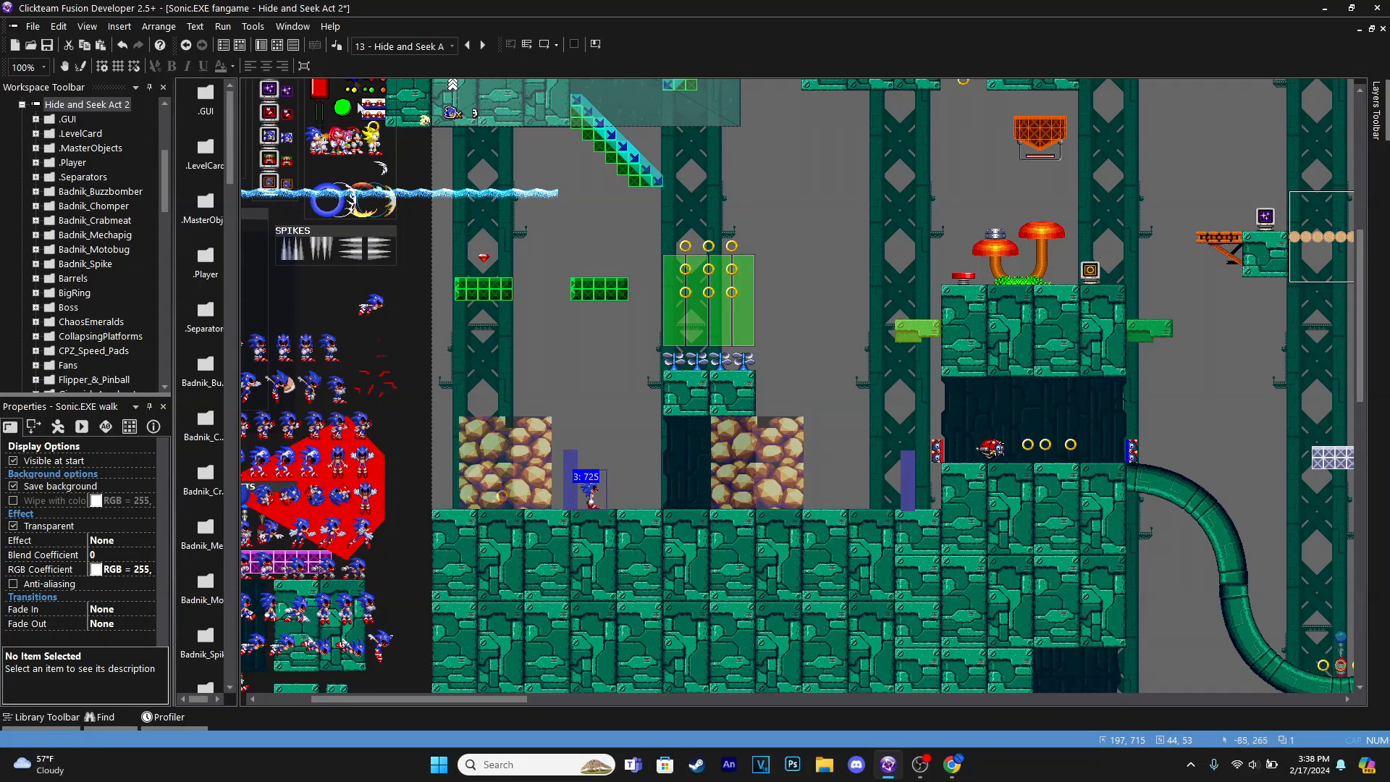
{"action": "left_click", "coordinate": [277, 46]}
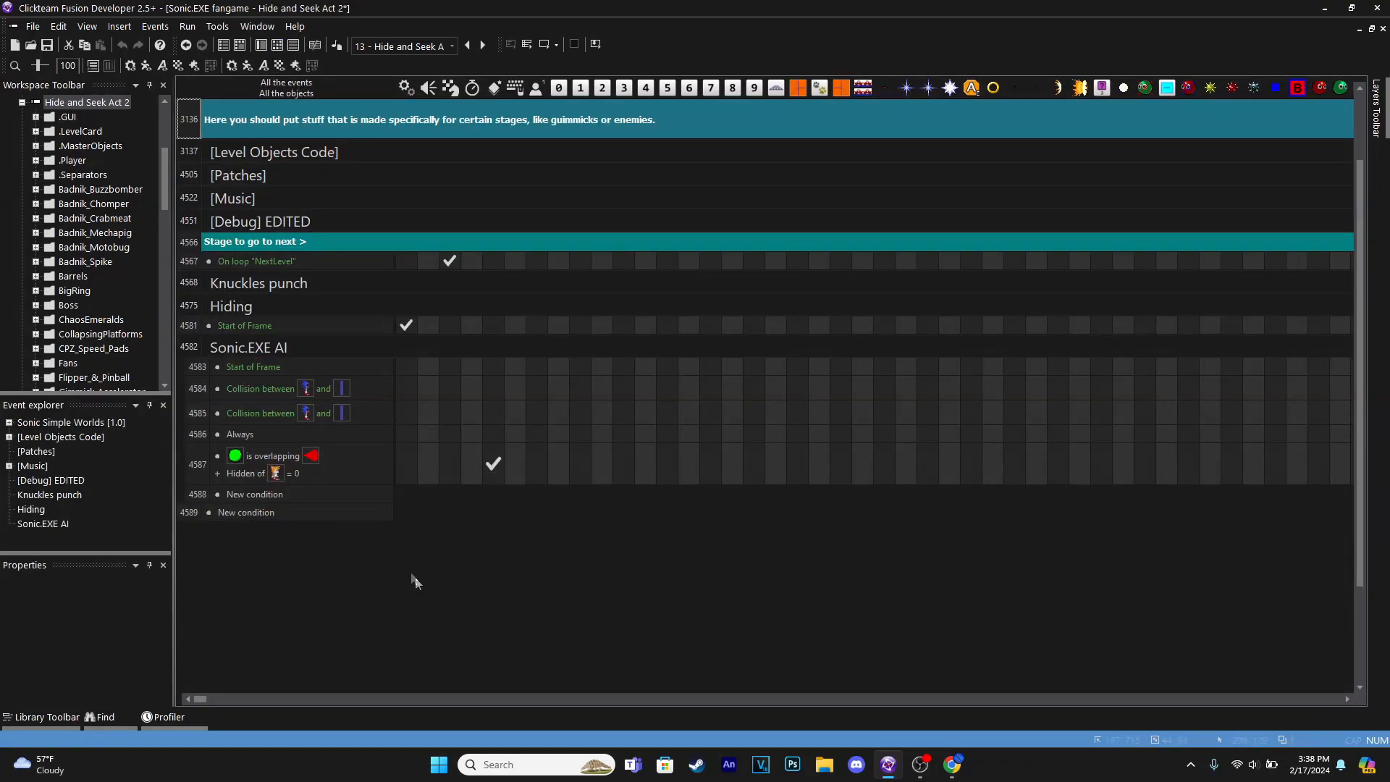
{"action": "left_click", "coordinate": [424, 462]}
{"action": "mouse_move", "coordinate": [478, 480]}
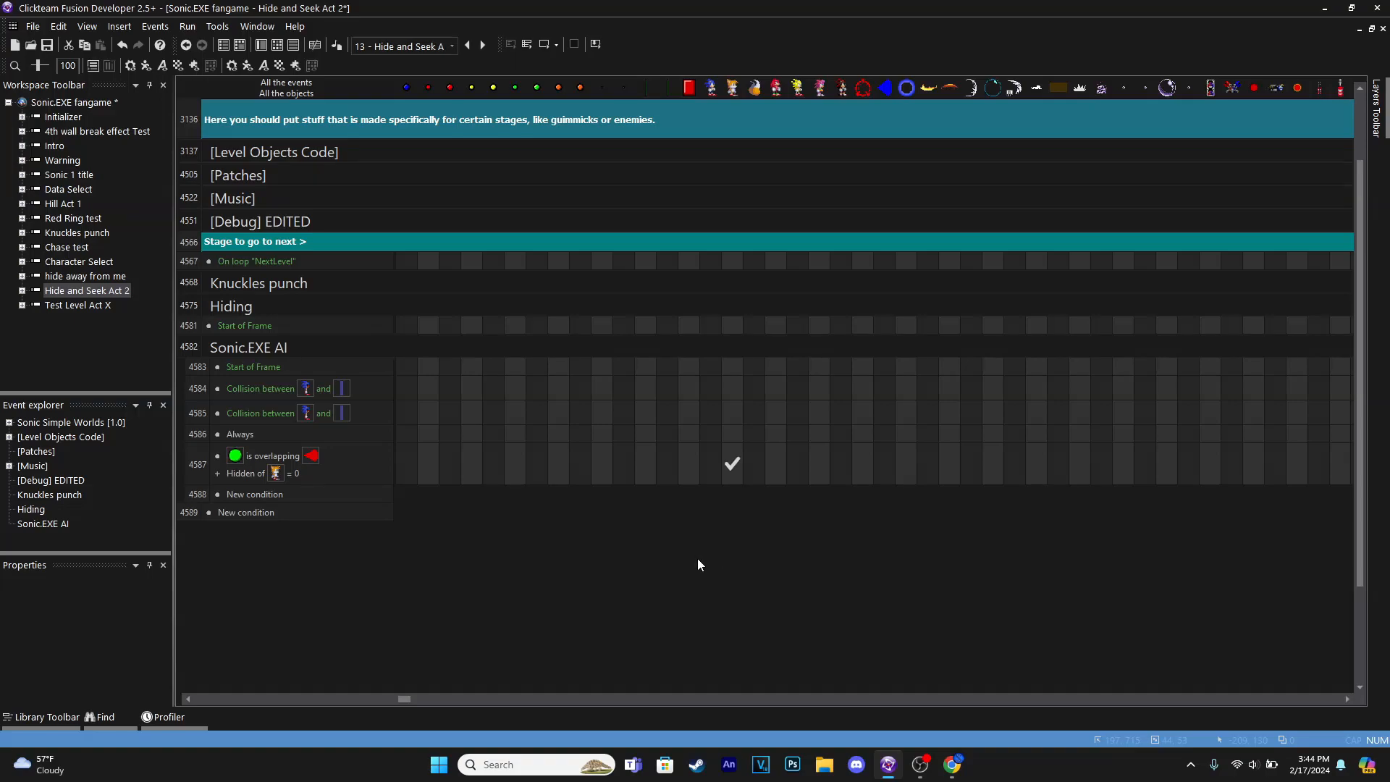
{"action": "right_click", "coordinate": [730, 469]}
{"action": "left_click", "coordinate": [768, 438]}
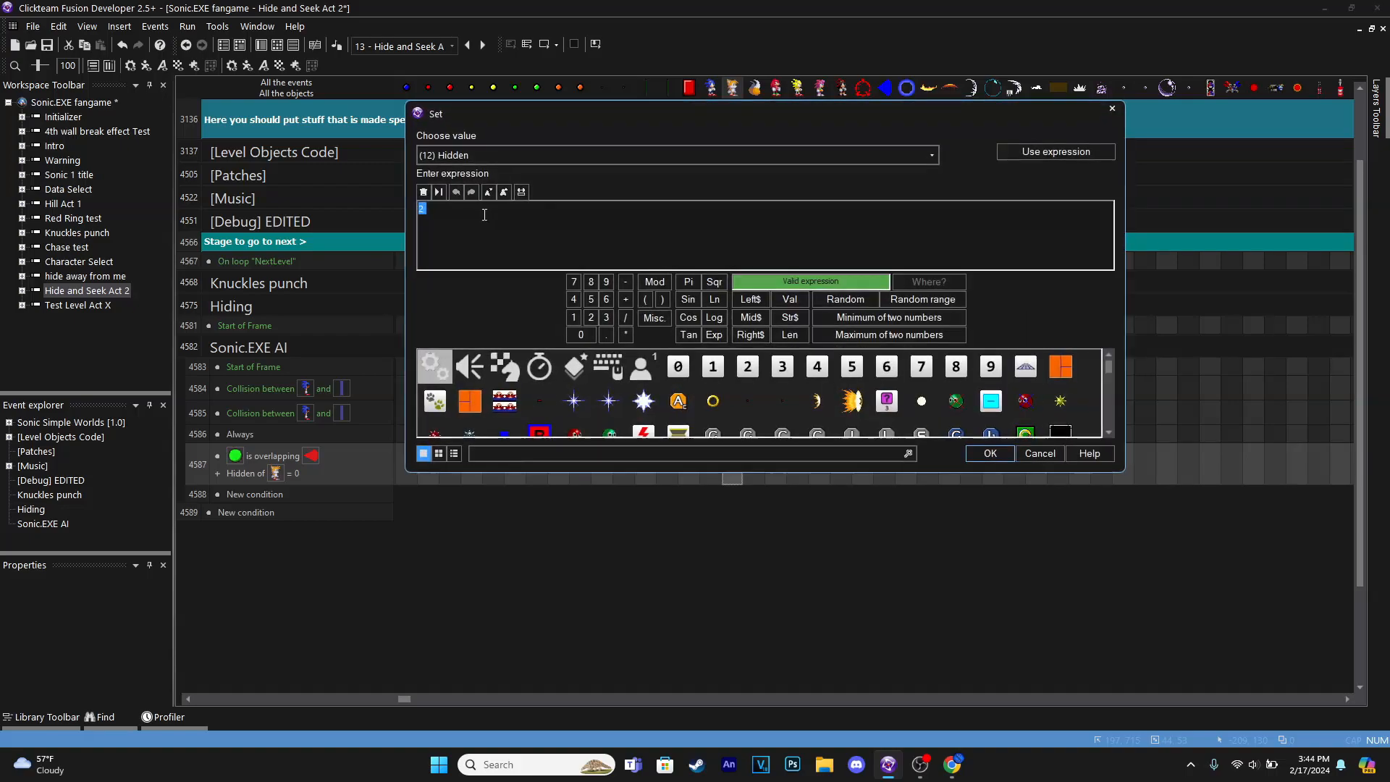
{"action": "left_click", "coordinate": [1003, 458]}
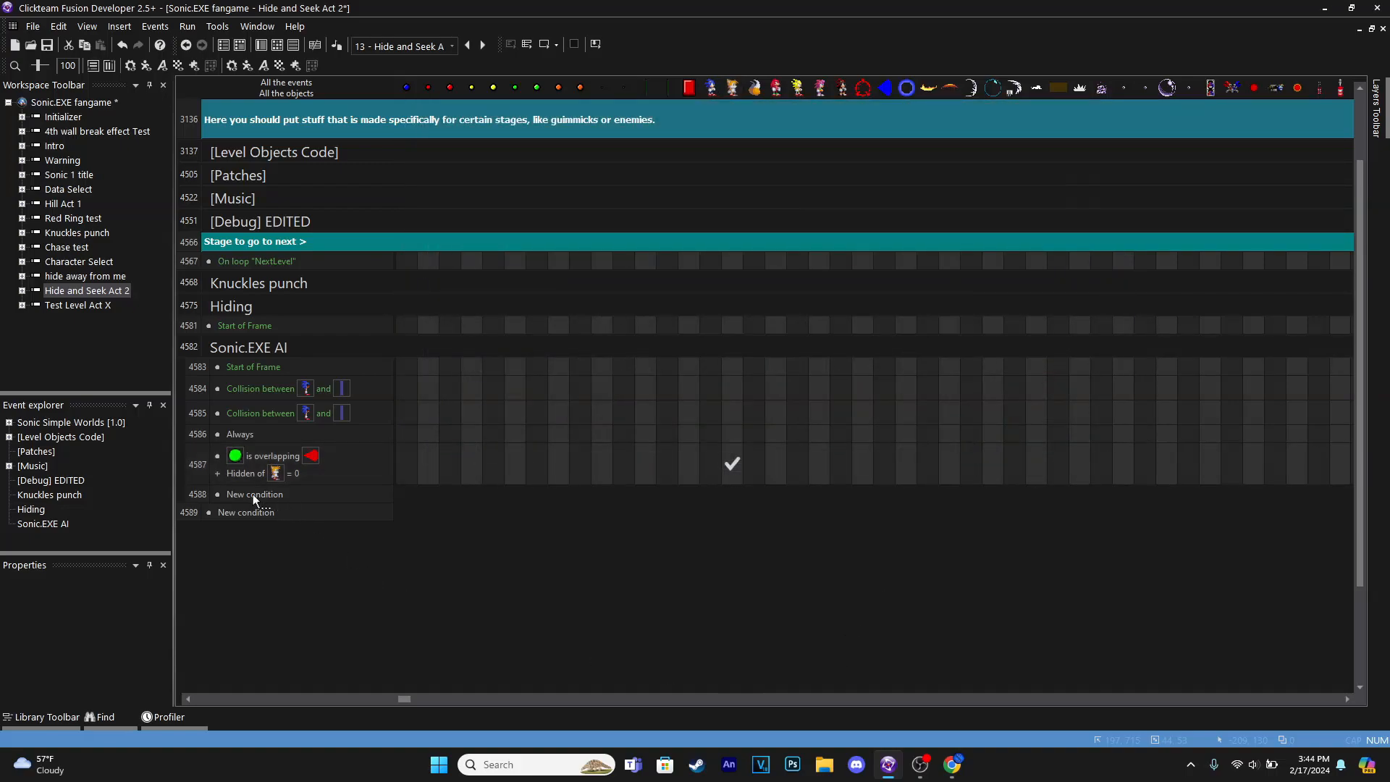
Add a new event in the Sonic.EXE AI group with the condition that Tails's alterable value Hidden equals 2
{"action": "double_click", "coordinate": [254, 494]}
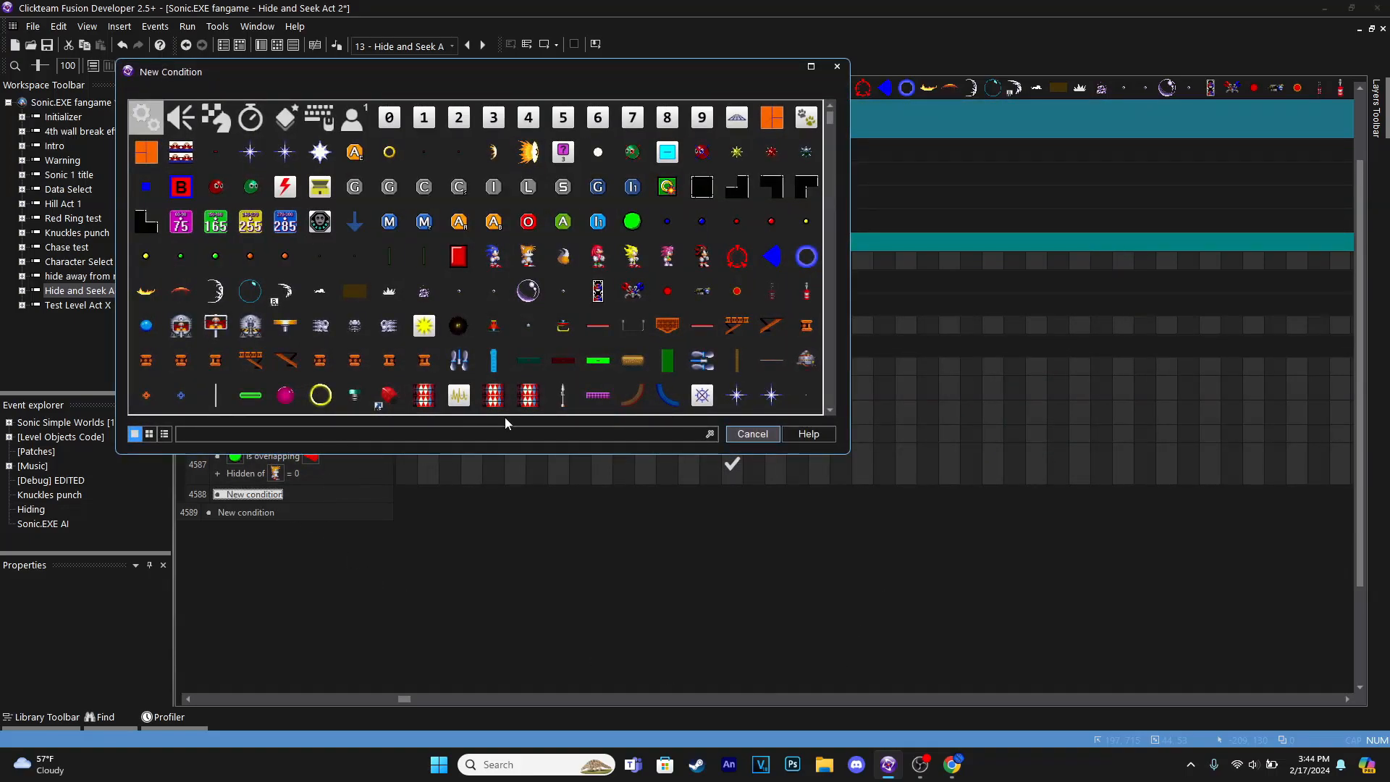
{"action": "right_click", "coordinate": [516, 252]}
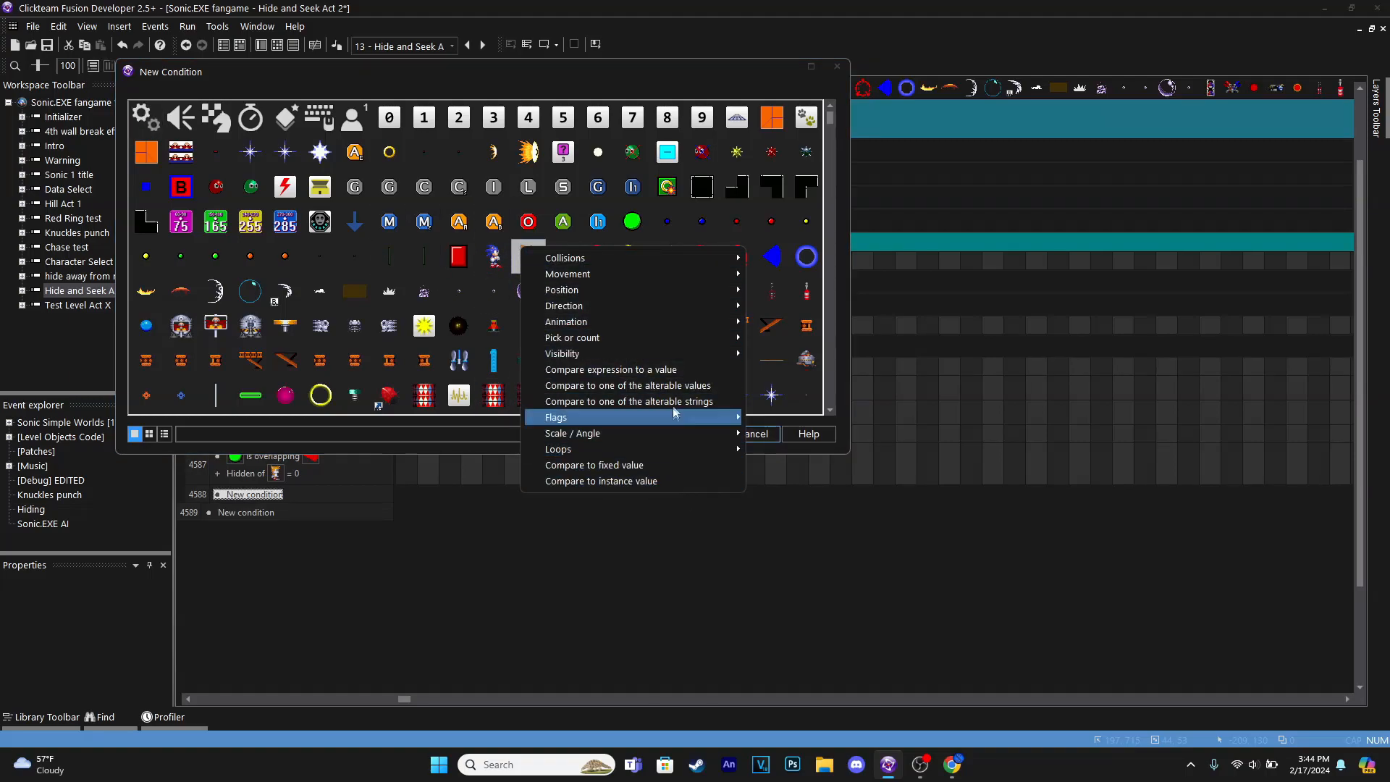
{"action": "left_click", "coordinate": [616, 400]}
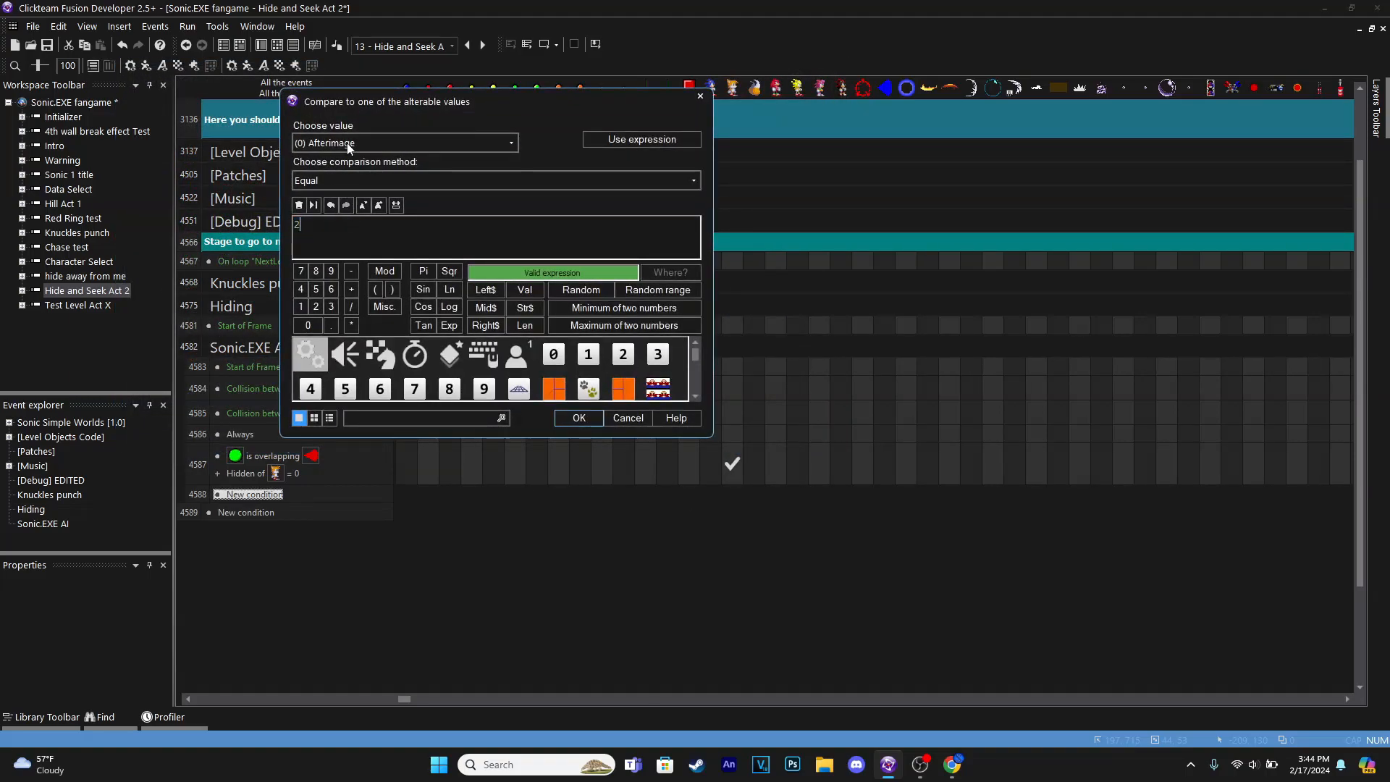
{"action": "left_click", "coordinate": [348, 143]}
{"action": "left_click", "coordinate": [324, 354]}
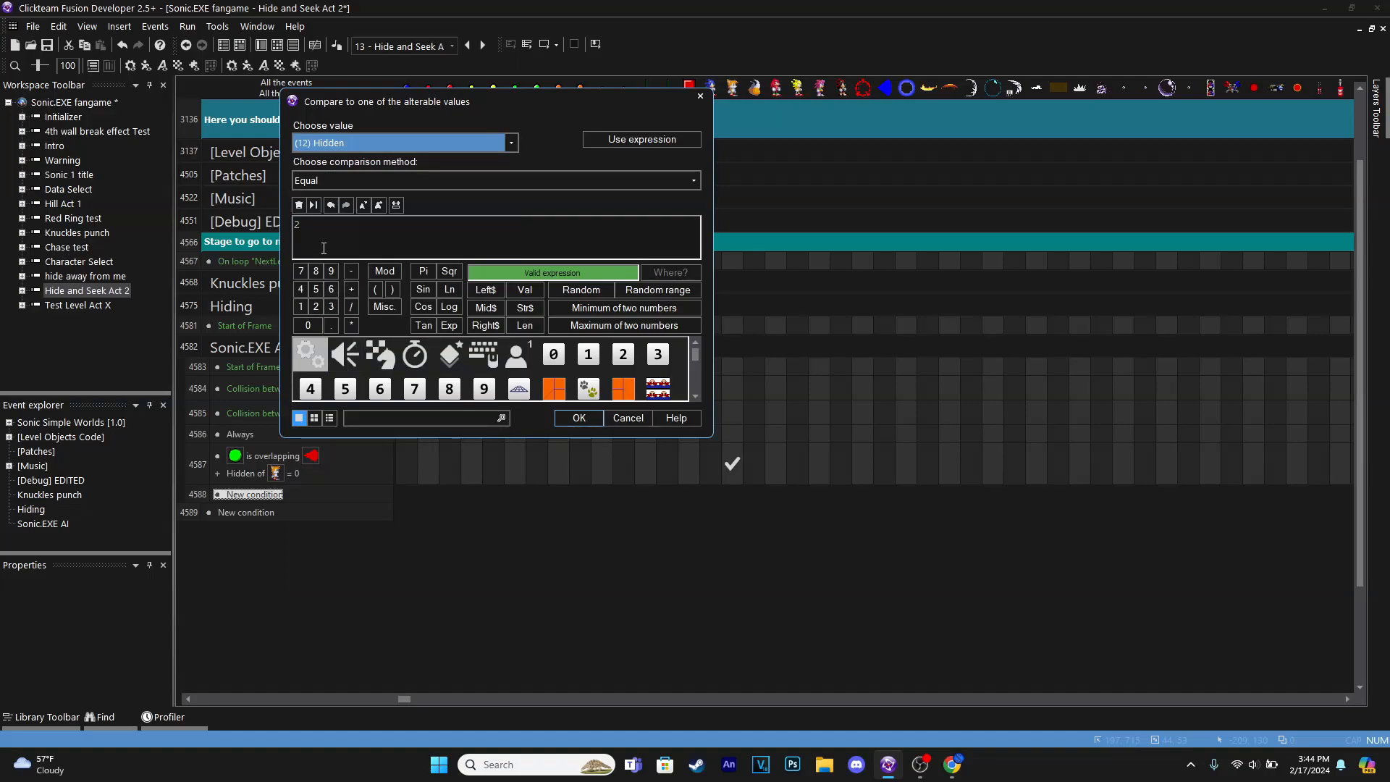
{"action": "left_click", "coordinate": [579, 418]}
Try limiting the Hidden = 2 event with a Run this event once condition, and delete that condition
{"action": "right_click", "coordinate": [253, 496]}
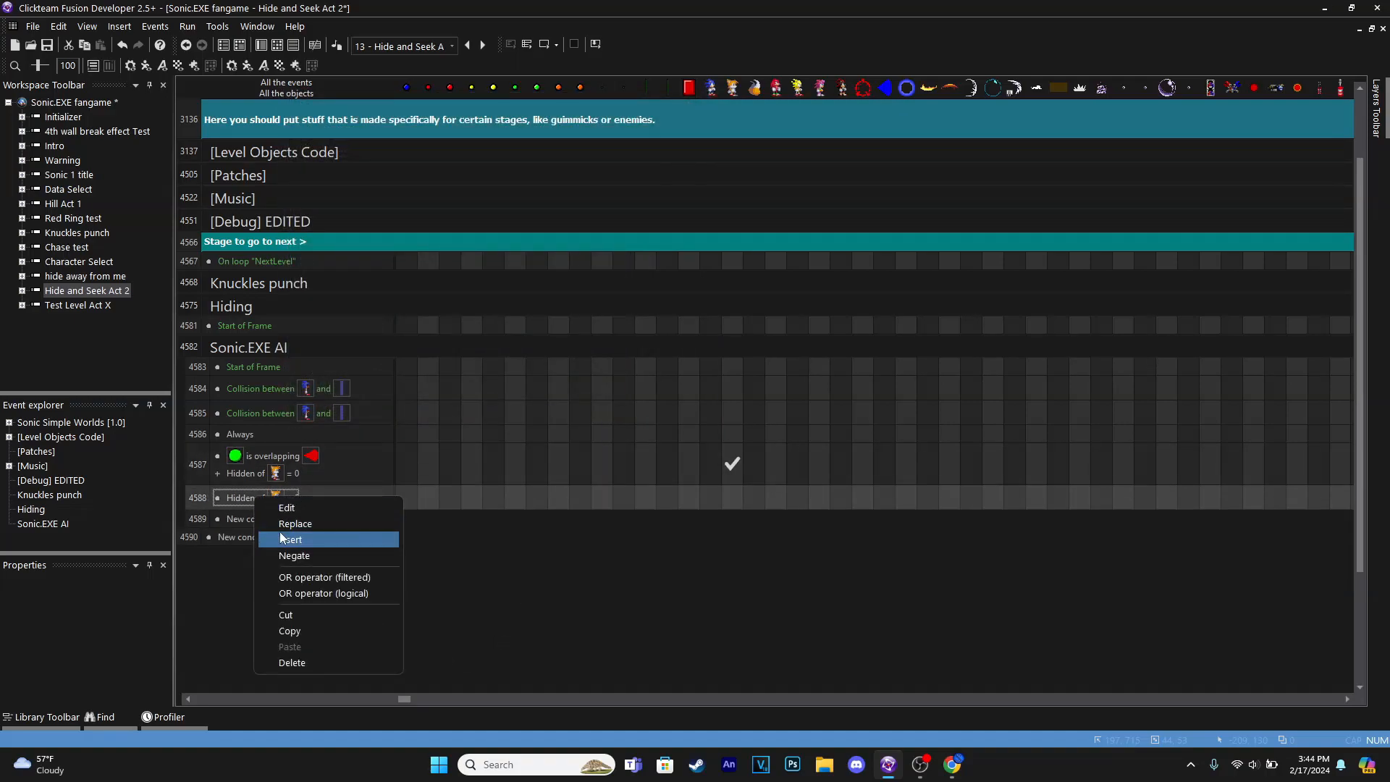
{"action": "left_click", "coordinate": [280, 539]}
{"action": "left_click", "coordinate": [145, 116]}
{"action": "mouse_move", "coordinate": [328, 239]}
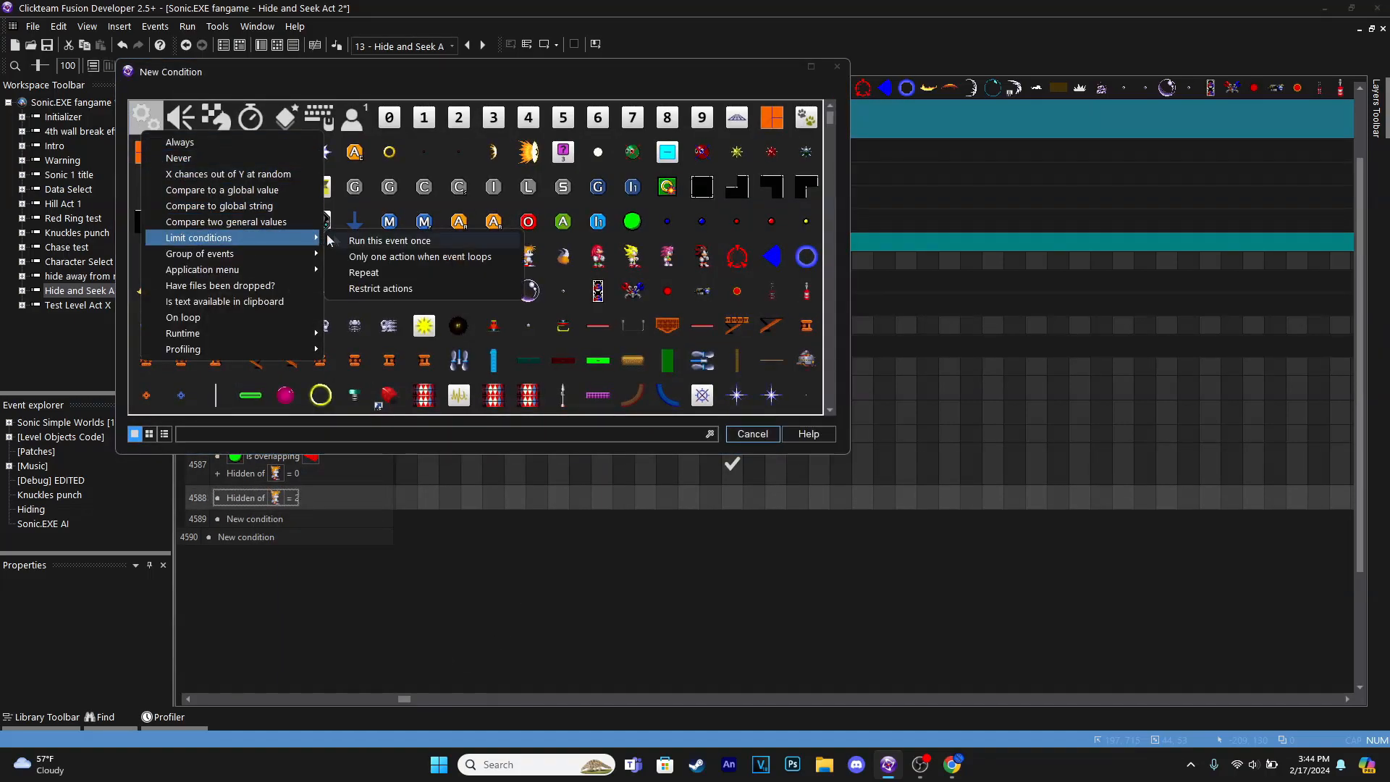
{"action": "left_click", "coordinate": [390, 240]}
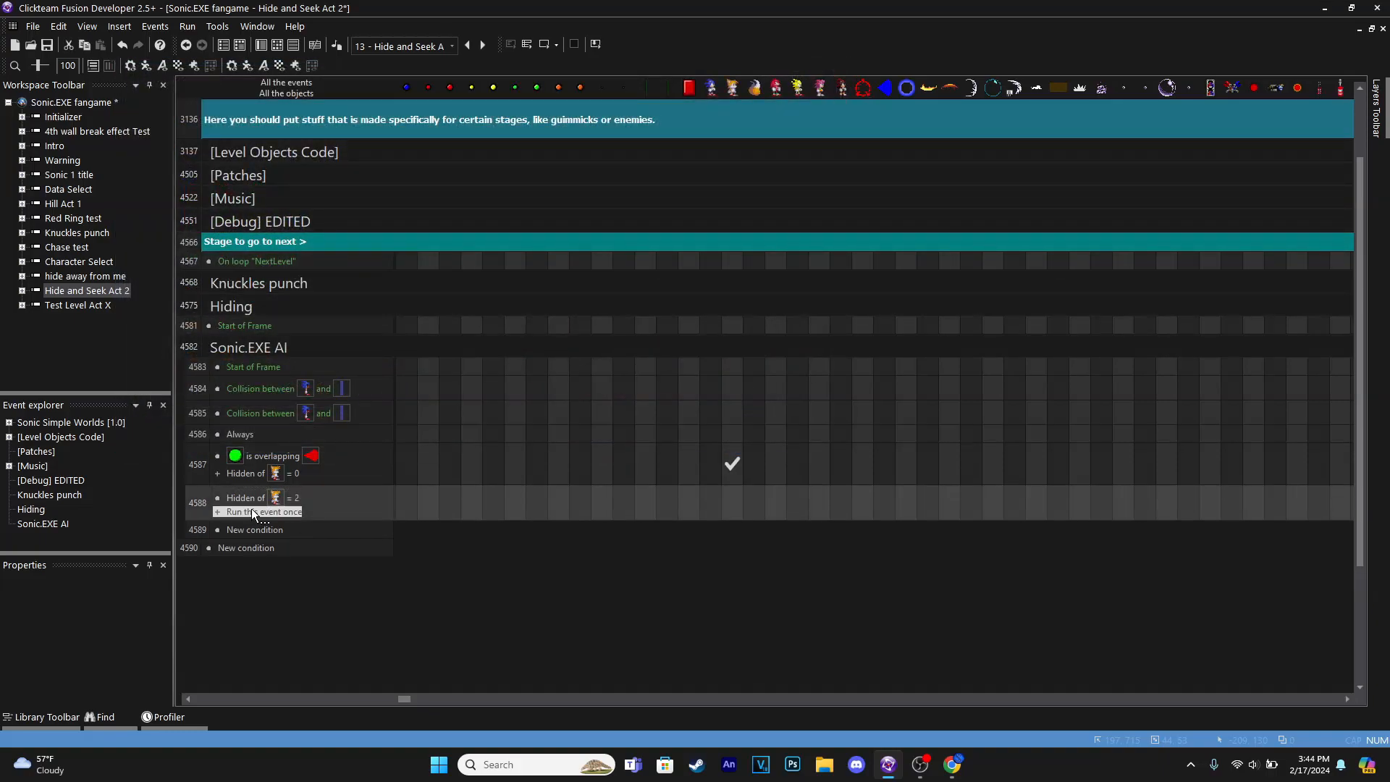
{"action": "key", "text": "Delete"}
Insert the limit condition Only one action when event loops into the Hidden = 2 event
{"action": "right_click", "coordinate": [253, 498]}
{"action": "left_click", "coordinate": [279, 540]}
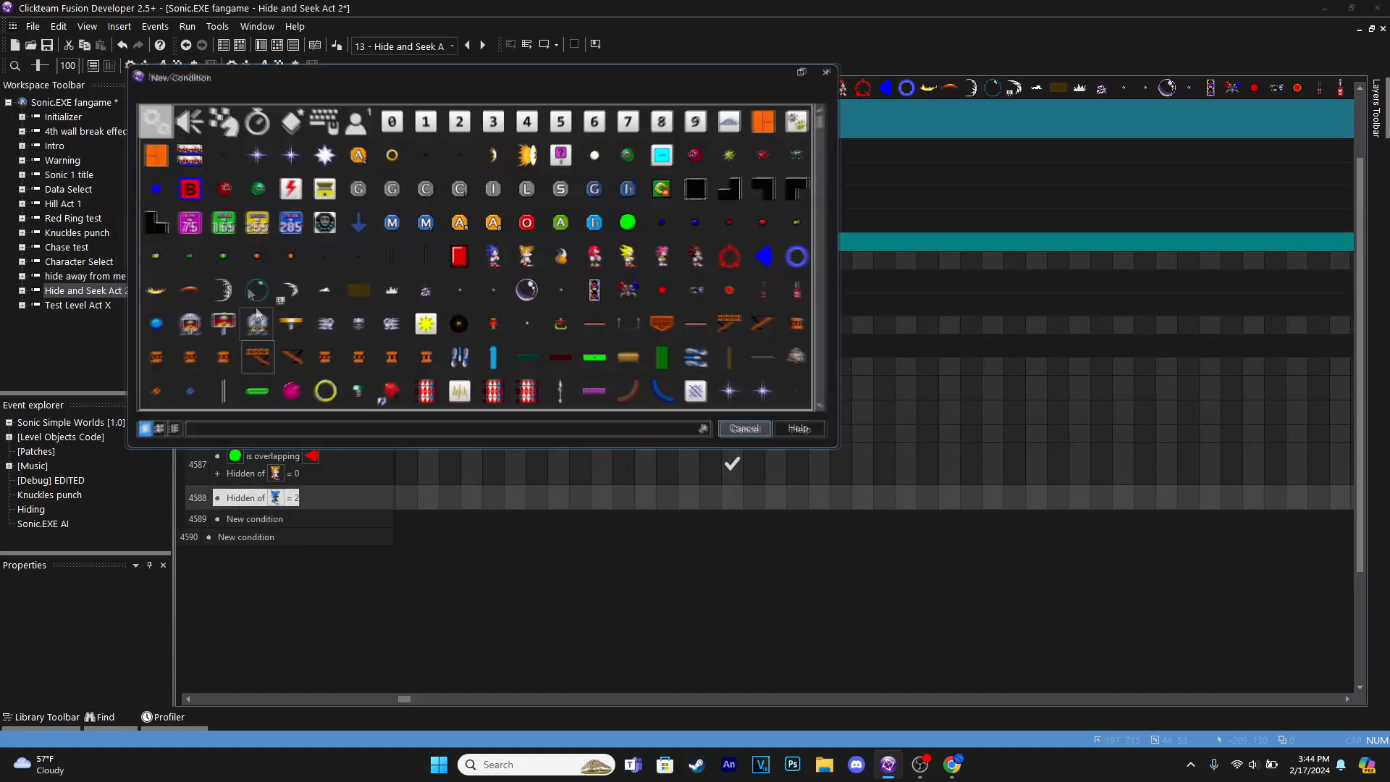
{"action": "left_click", "coordinate": [142, 115]}
{"action": "mouse_move", "coordinate": [318, 224]}
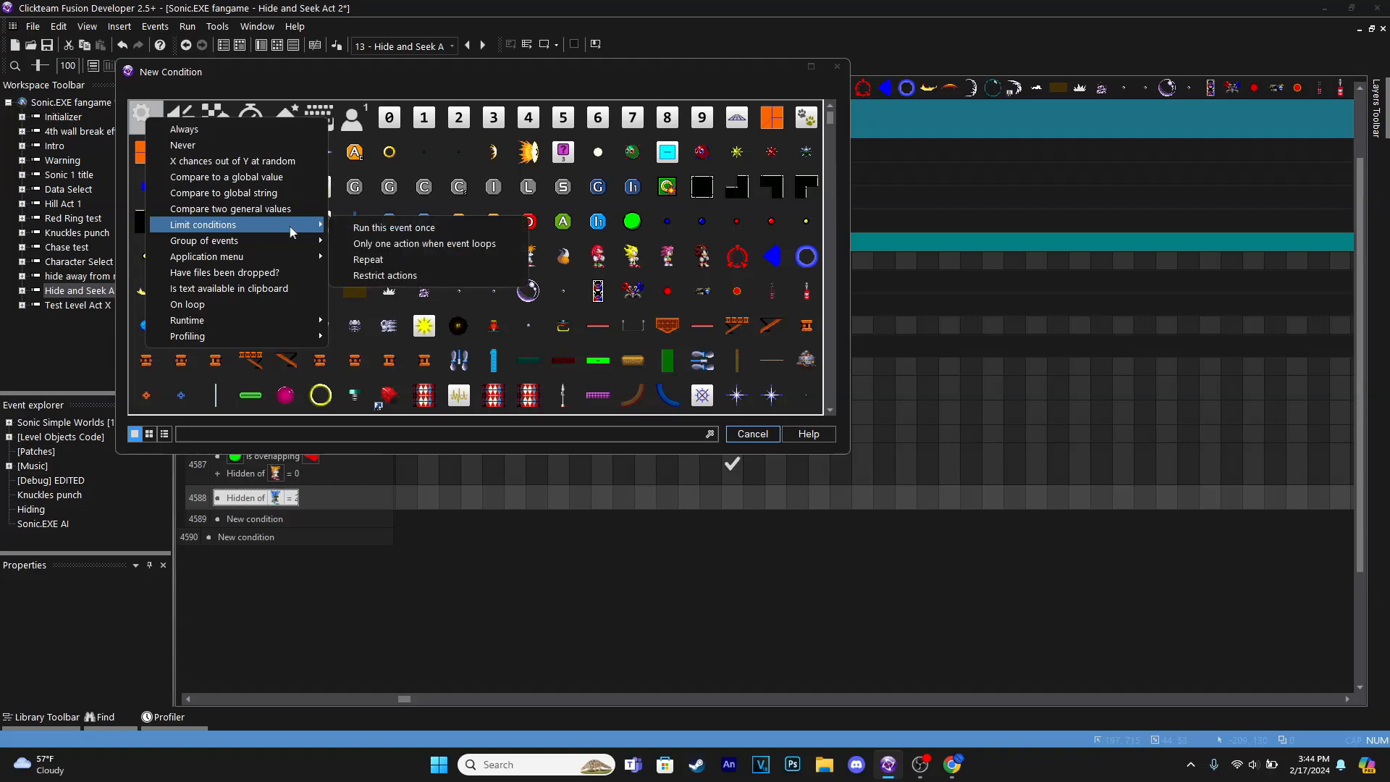
{"action": "left_click", "coordinate": [396, 244]}
Add a Play and Loop Sample action to the Hidden = 2 event using the Sonic.exe The Disaster - Chase Theme sample
{"action": "left_click_drag", "start_coordinate": [407, 691], "coordinate": [201, 699]}
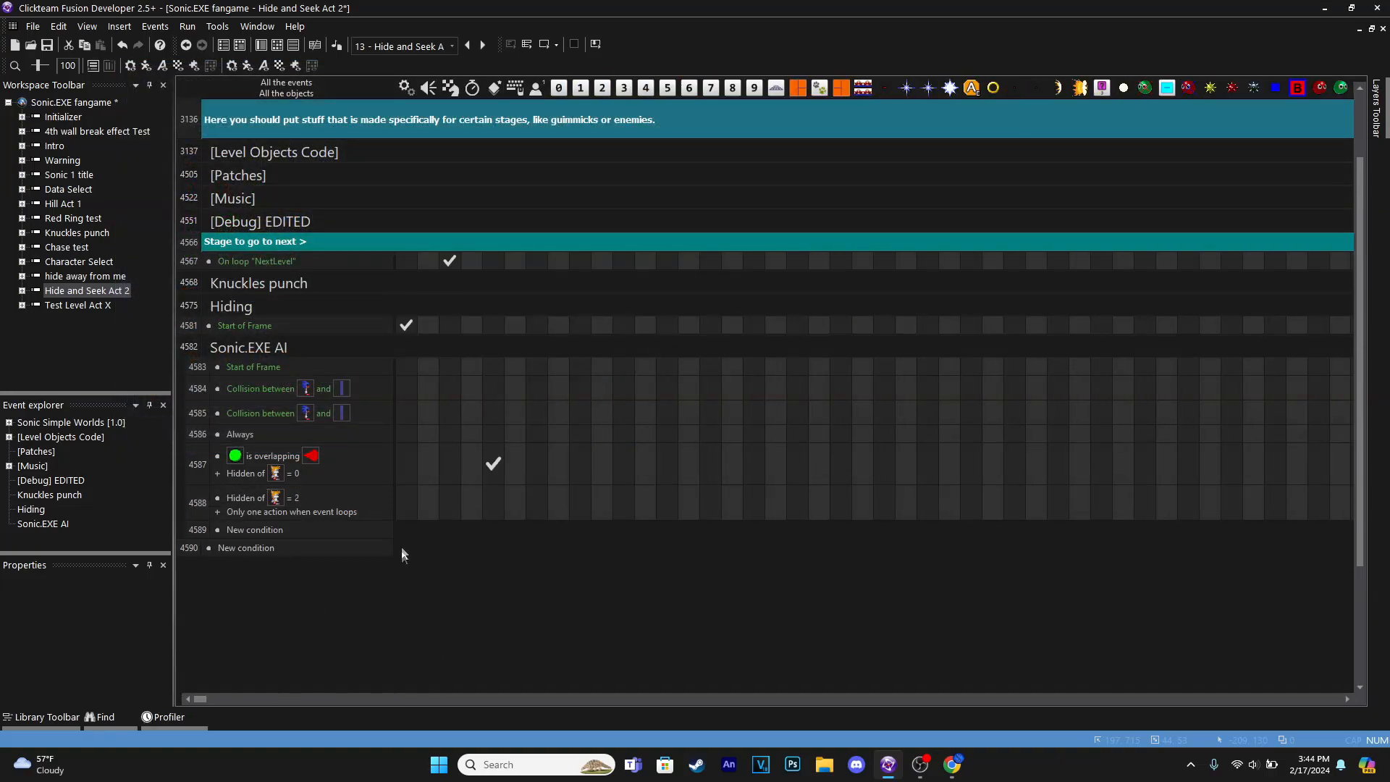
{"action": "right_click", "coordinate": [428, 502]}
{"action": "mouse_move", "coordinate": [499, 514]}
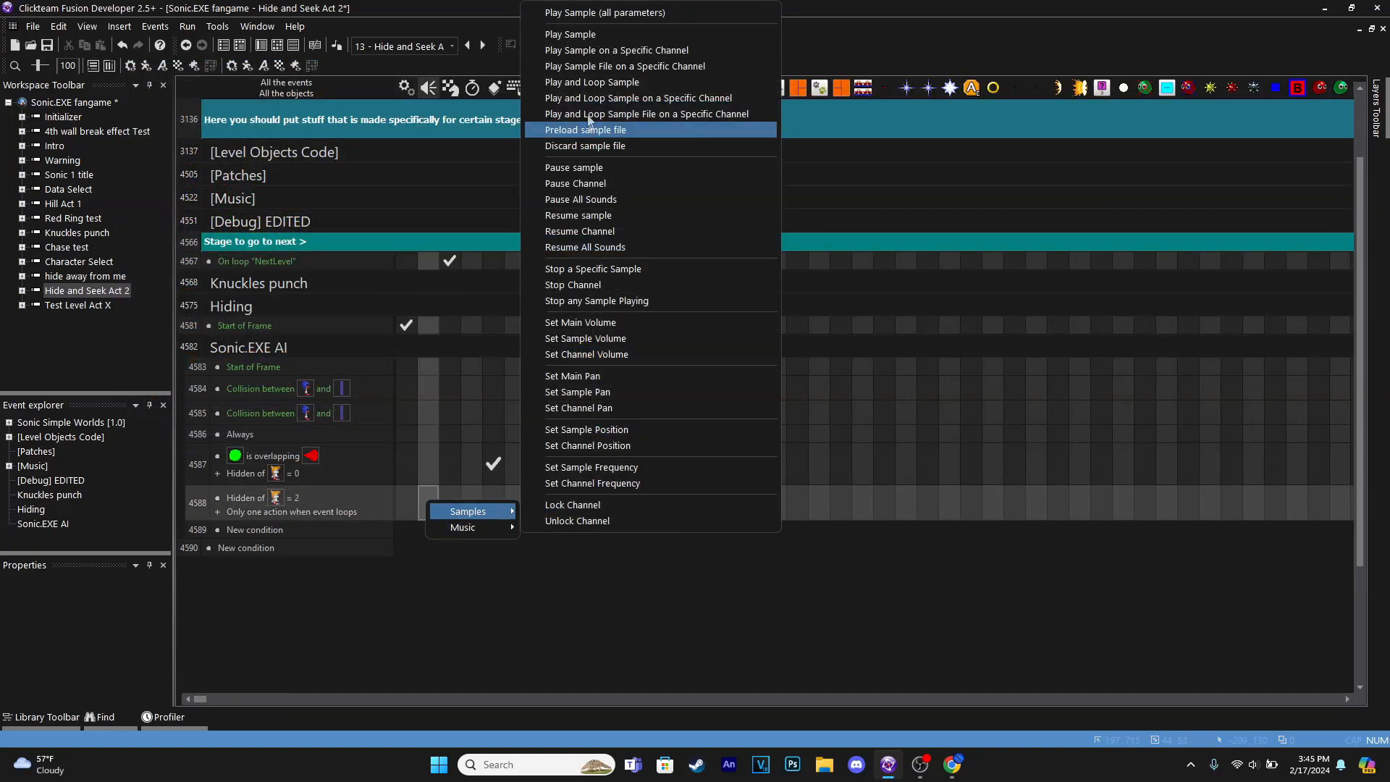
{"action": "left_click", "coordinate": [609, 84]}
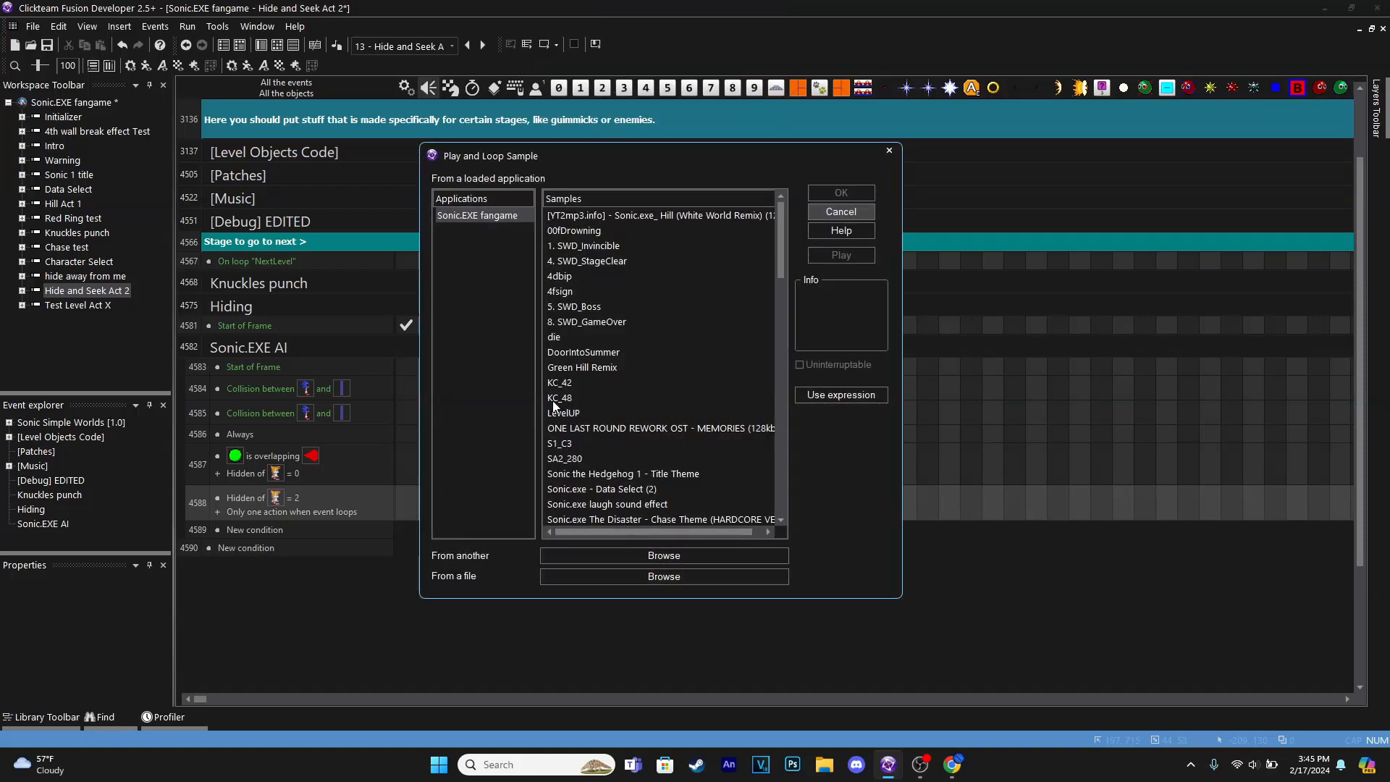
{"action": "scroll", "coordinate": [602, 391], "scroll_direction": "down", "scroll_amount": 3}
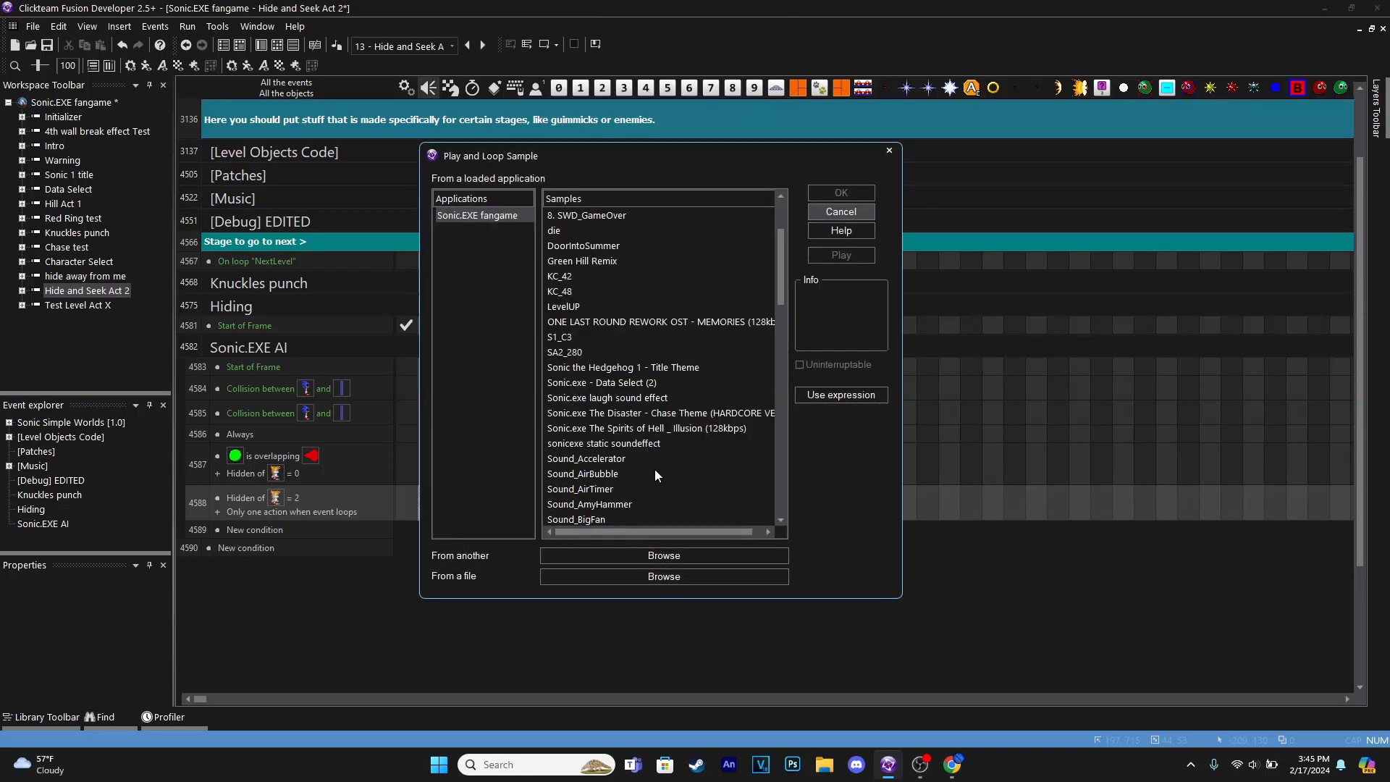
{"action": "left_click", "coordinate": [663, 428]}
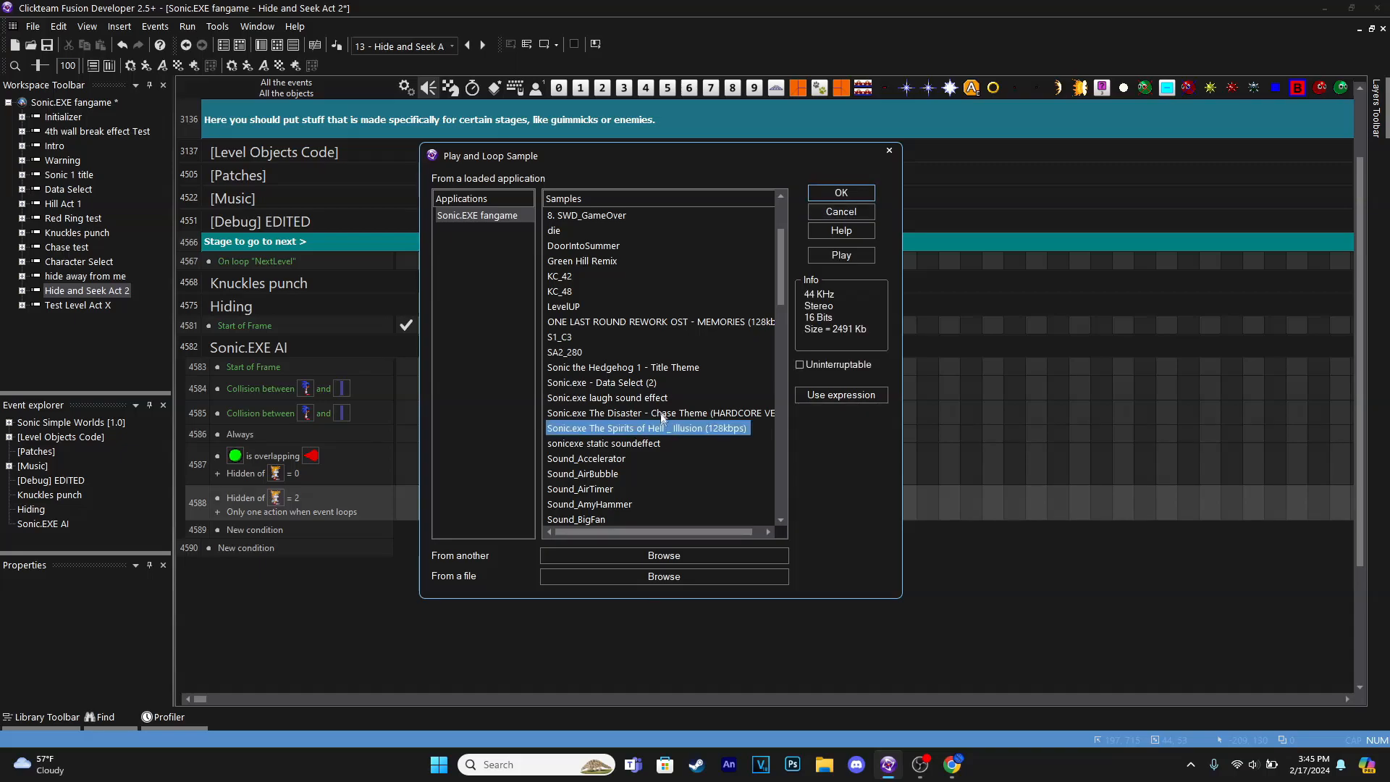
{"action": "left_click", "coordinate": [663, 414]}
{"action": "left_click", "coordinate": [841, 193]}
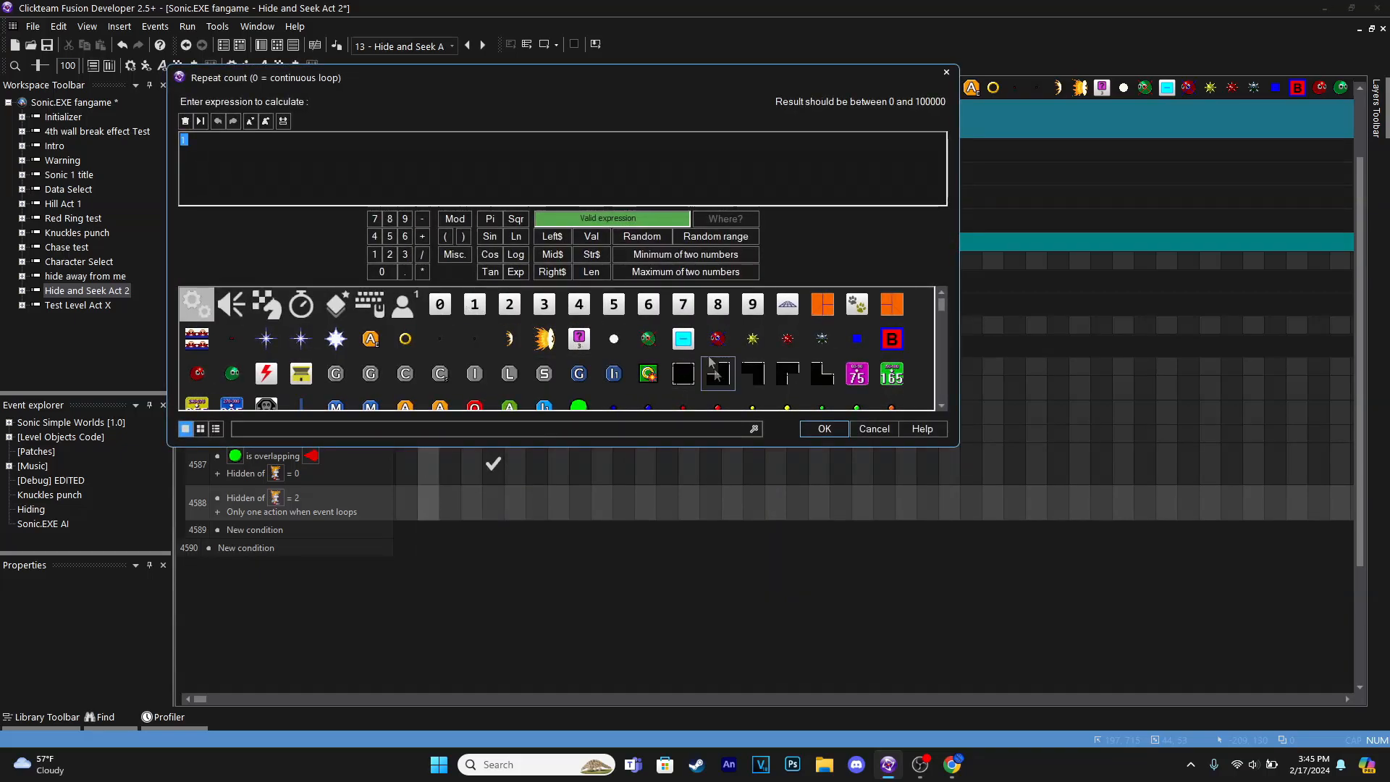
{"action": "key", "text": "Return"}
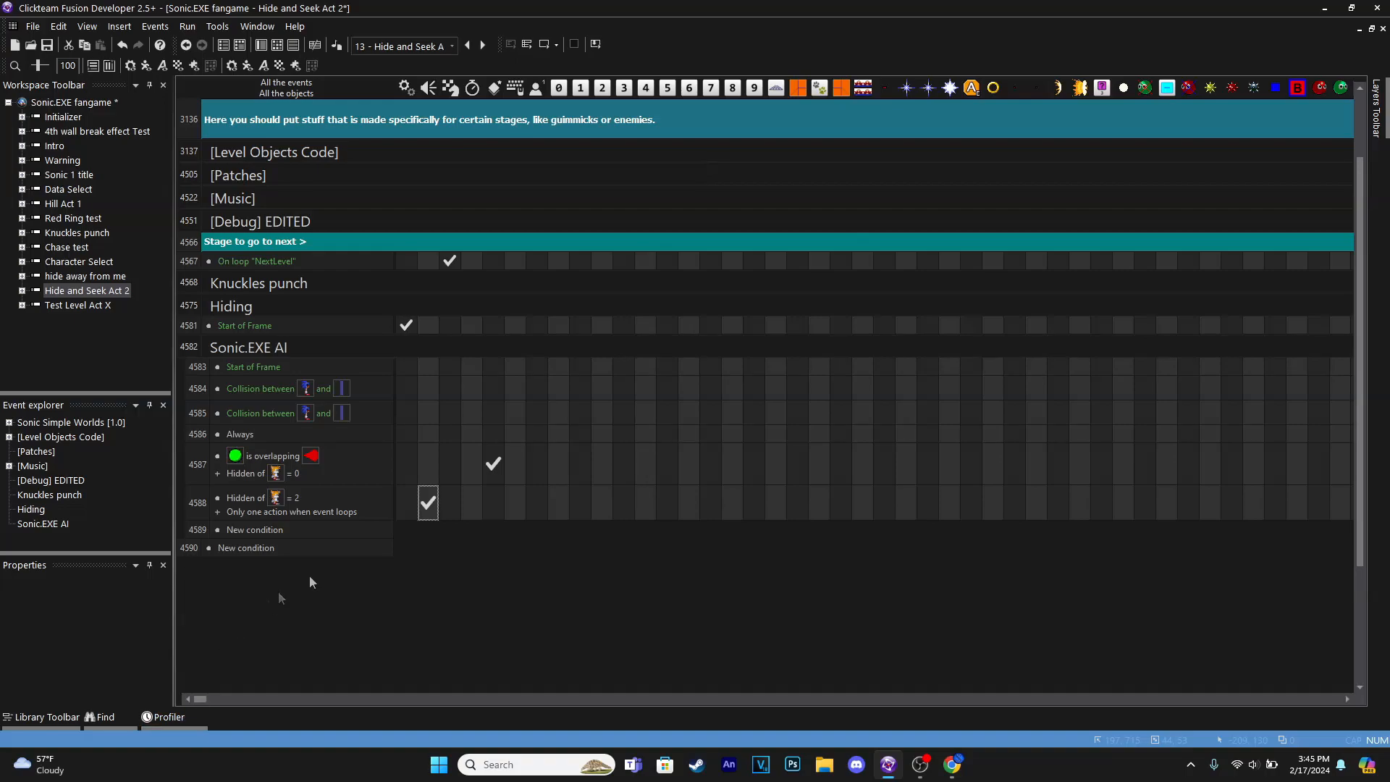
Add a Play Sample action with Sonic.exe laugh sound effect to the Hidden = 2 event
{"action": "right_click", "coordinate": [430, 512]}
{"action": "mouse_move", "coordinate": [509, 529]}
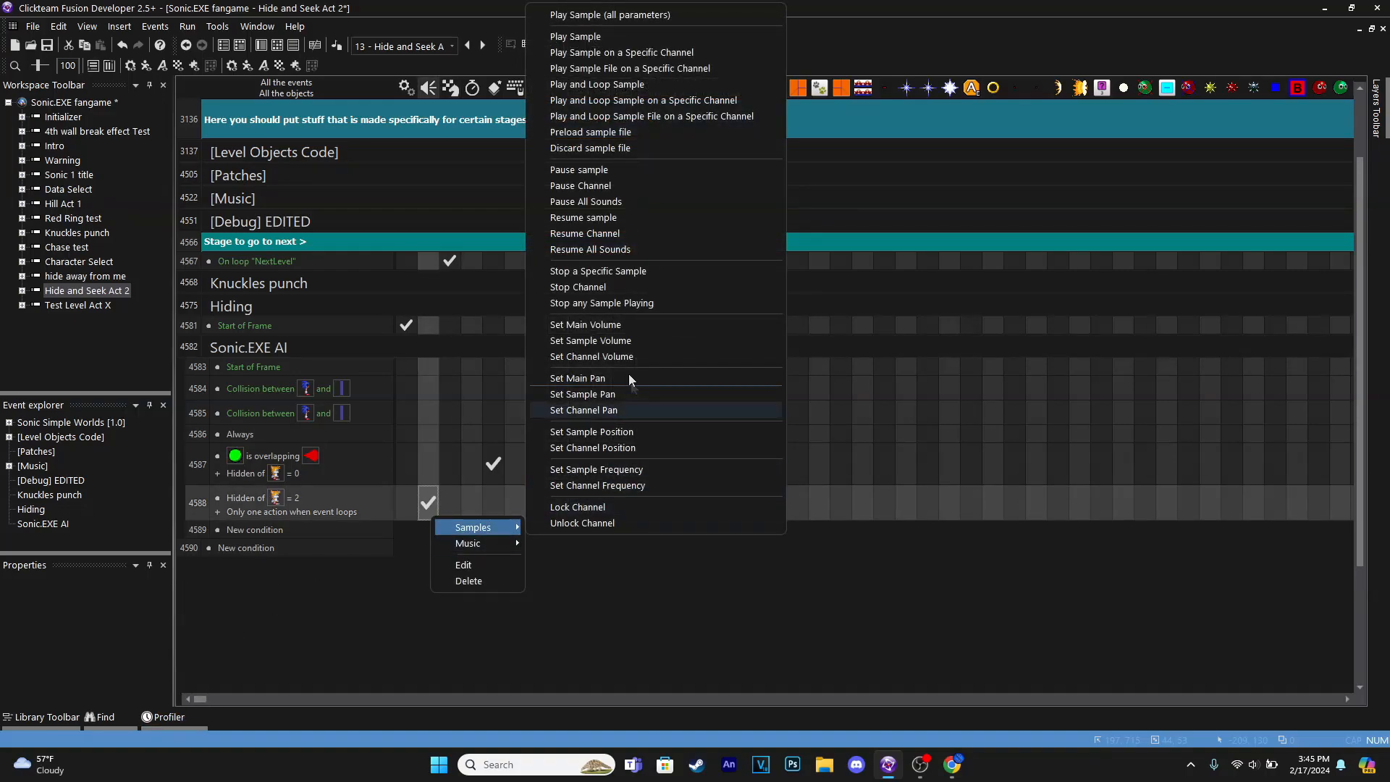
{"action": "left_click", "coordinate": [592, 36]}
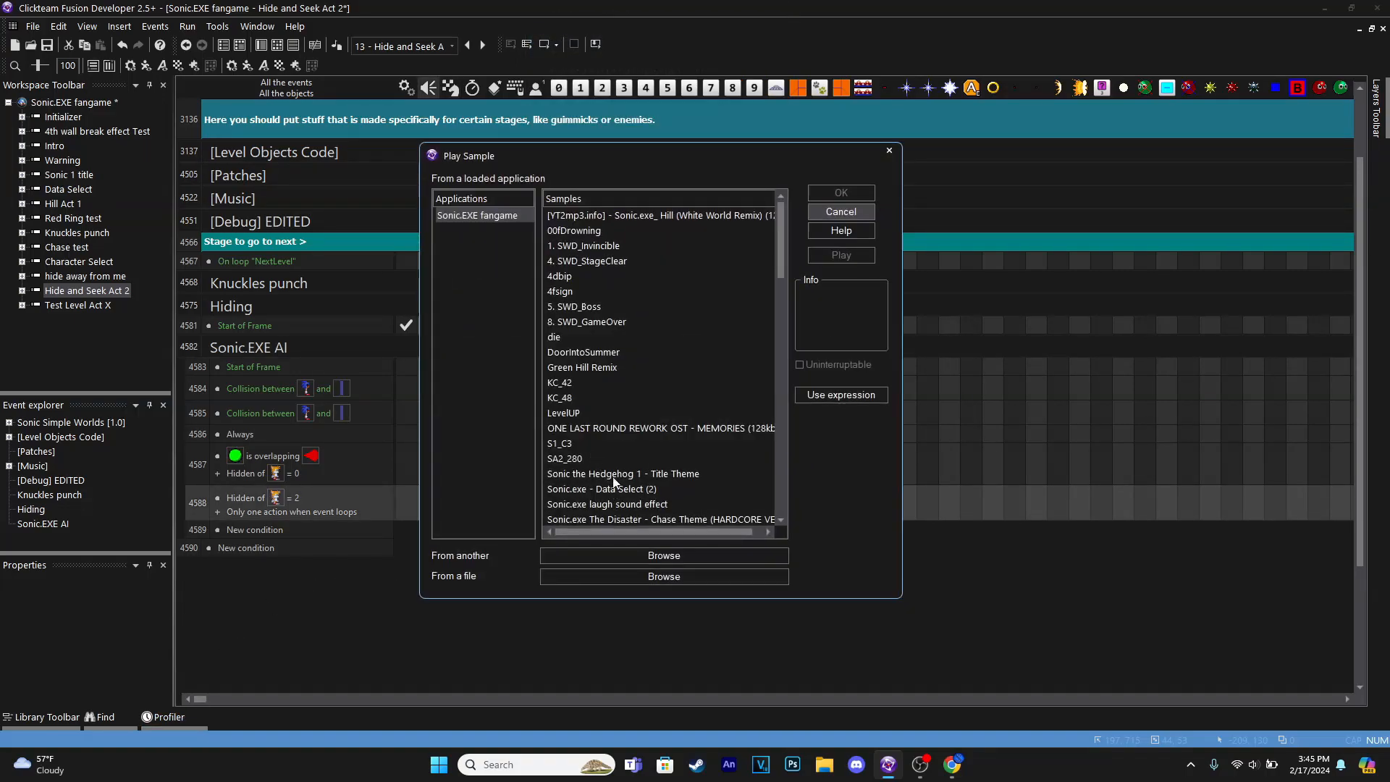
{"action": "double_click", "coordinate": [620, 399]}
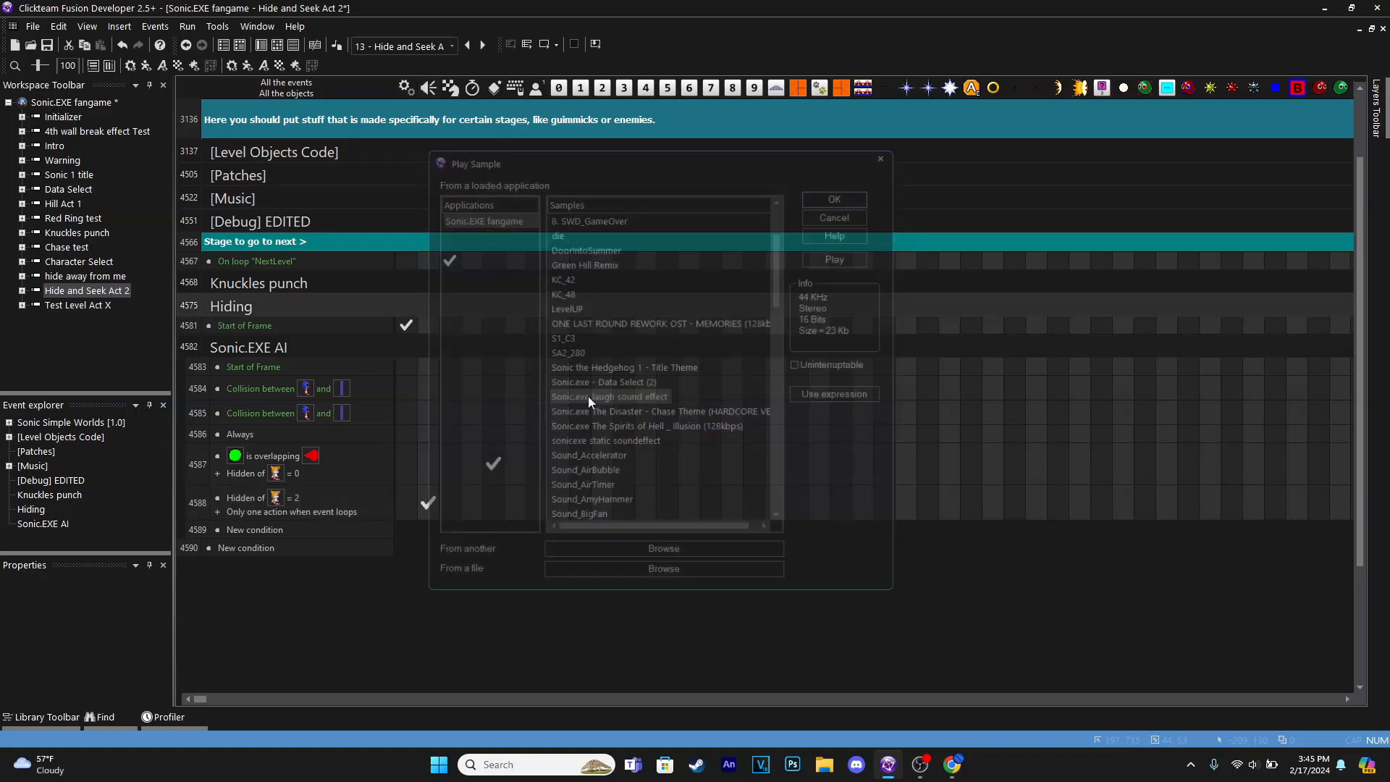
Add a Stop a Specific Sample action for DoorIntoSummer to the Hidden = 2 event
{"action": "right_click", "coordinate": [430, 502]}
{"action": "mouse_move", "coordinate": [478, 509]}
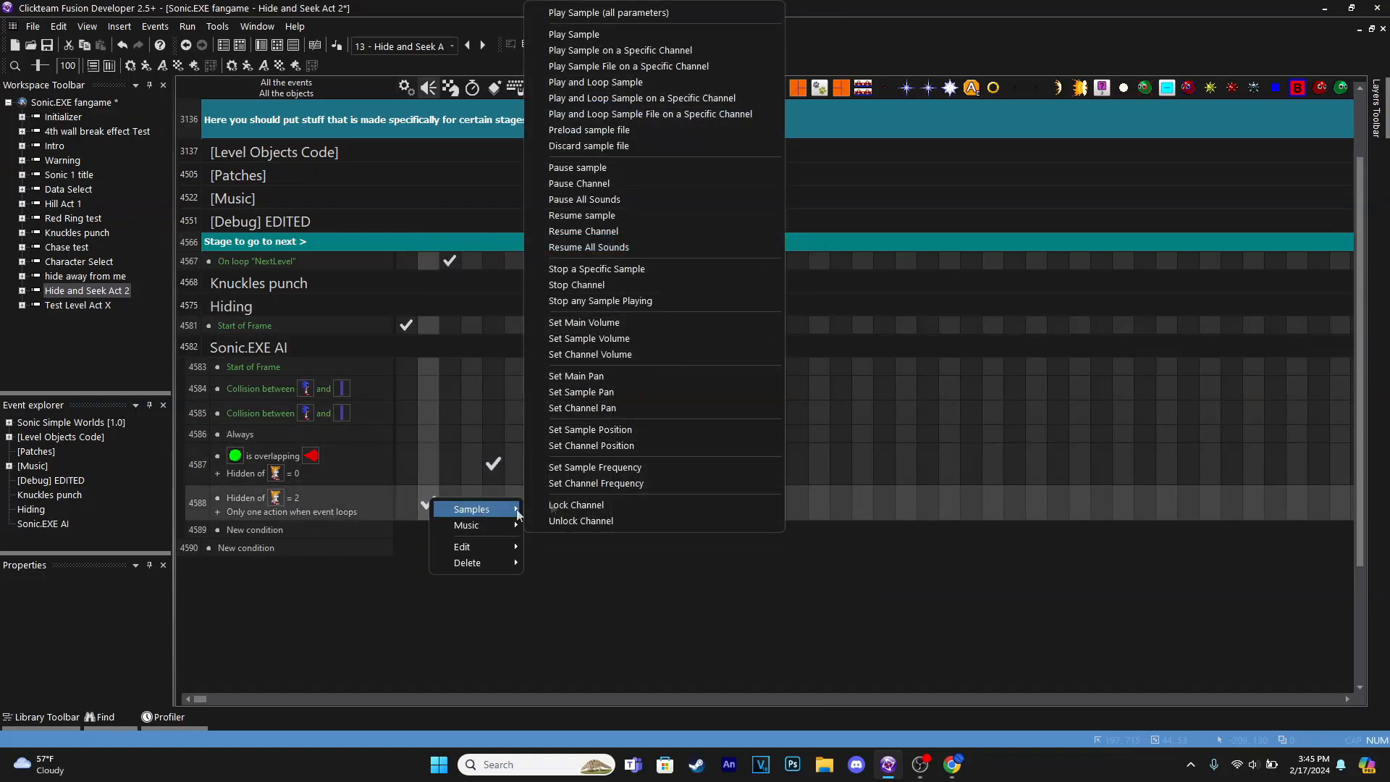
{"action": "left_click", "coordinate": [619, 269]}
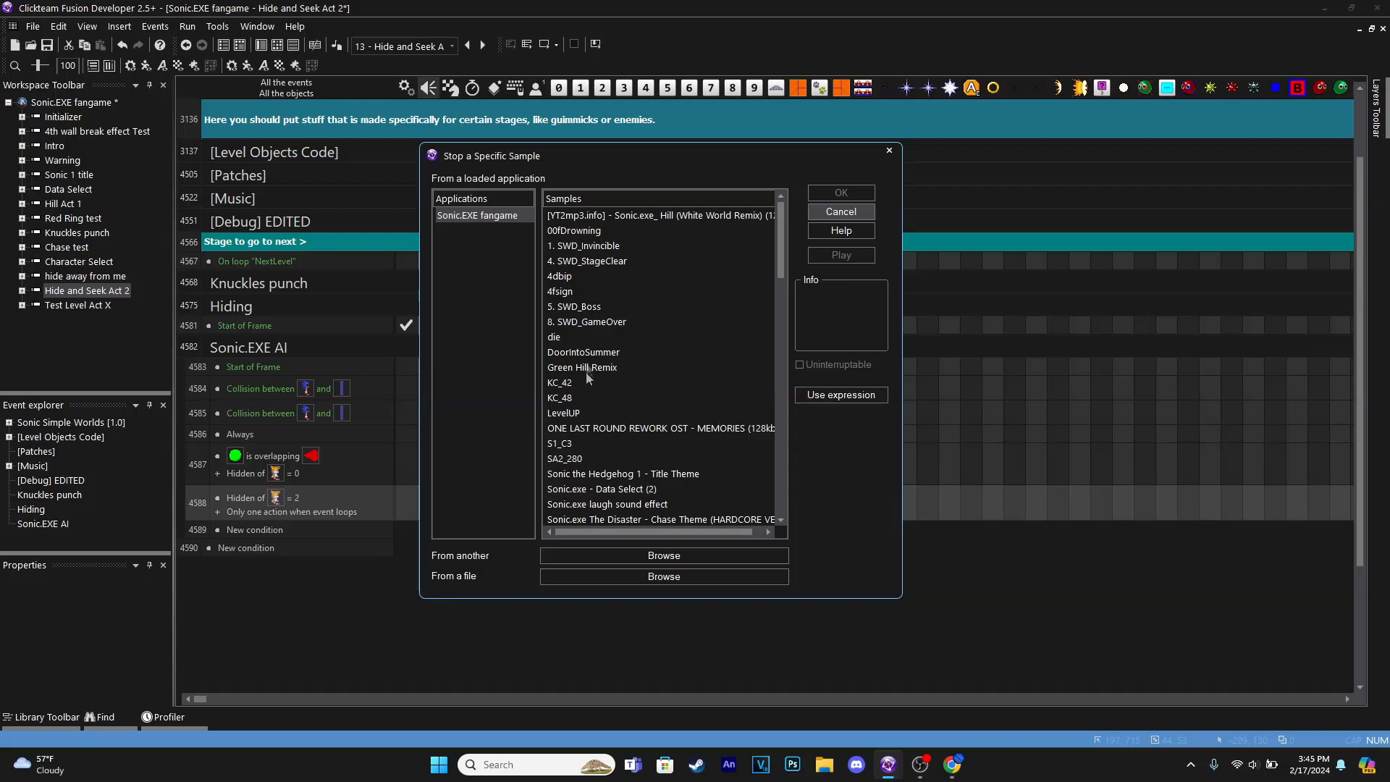
{"action": "left_click", "coordinate": [584, 352]}
{"action": "left_click", "coordinate": [831, 194]}
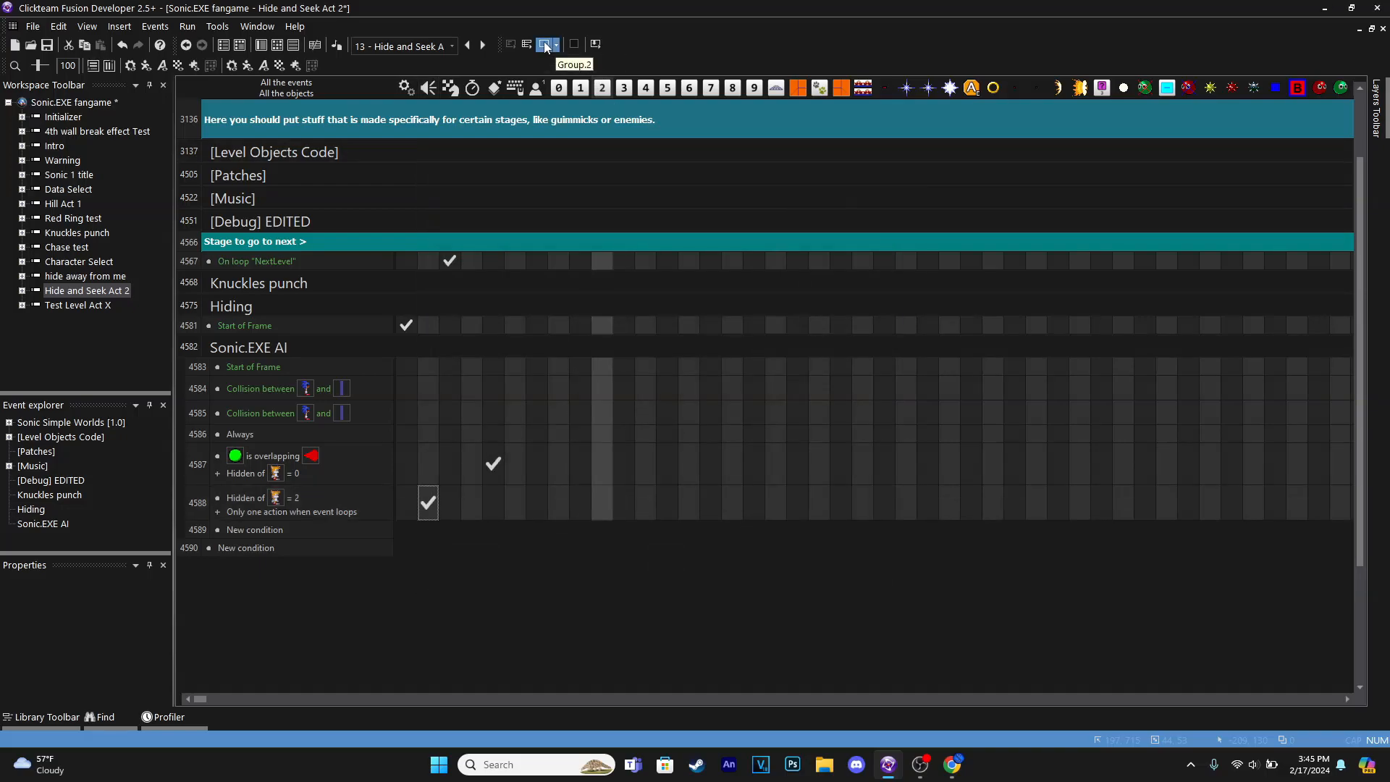
Run the frame, hide Tails behind the rocks, and leave cover in front of Sonic.EXE to test the chase trigger
{"action": "key", "text": "F7"}
{"action": "key", "text": "Right"}
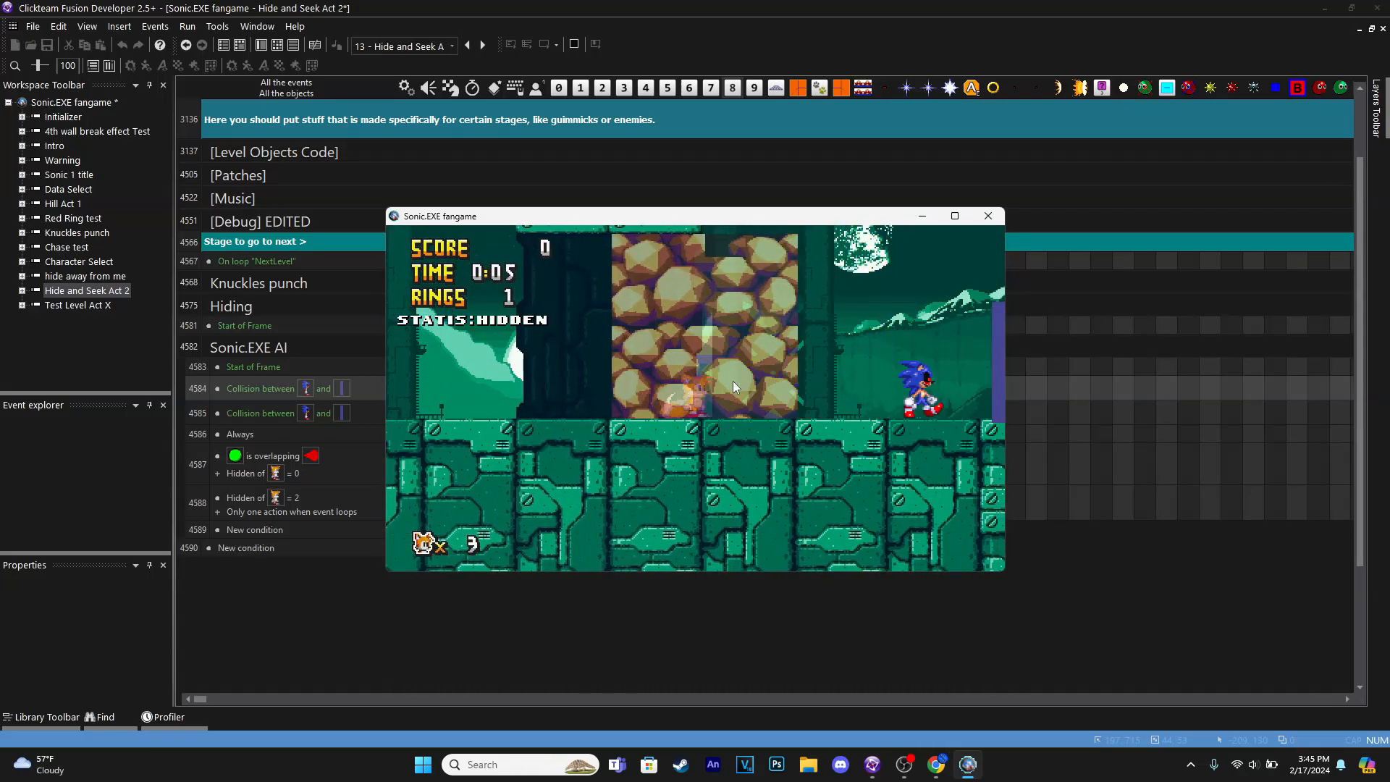
{"action": "key", "text": "Left"}
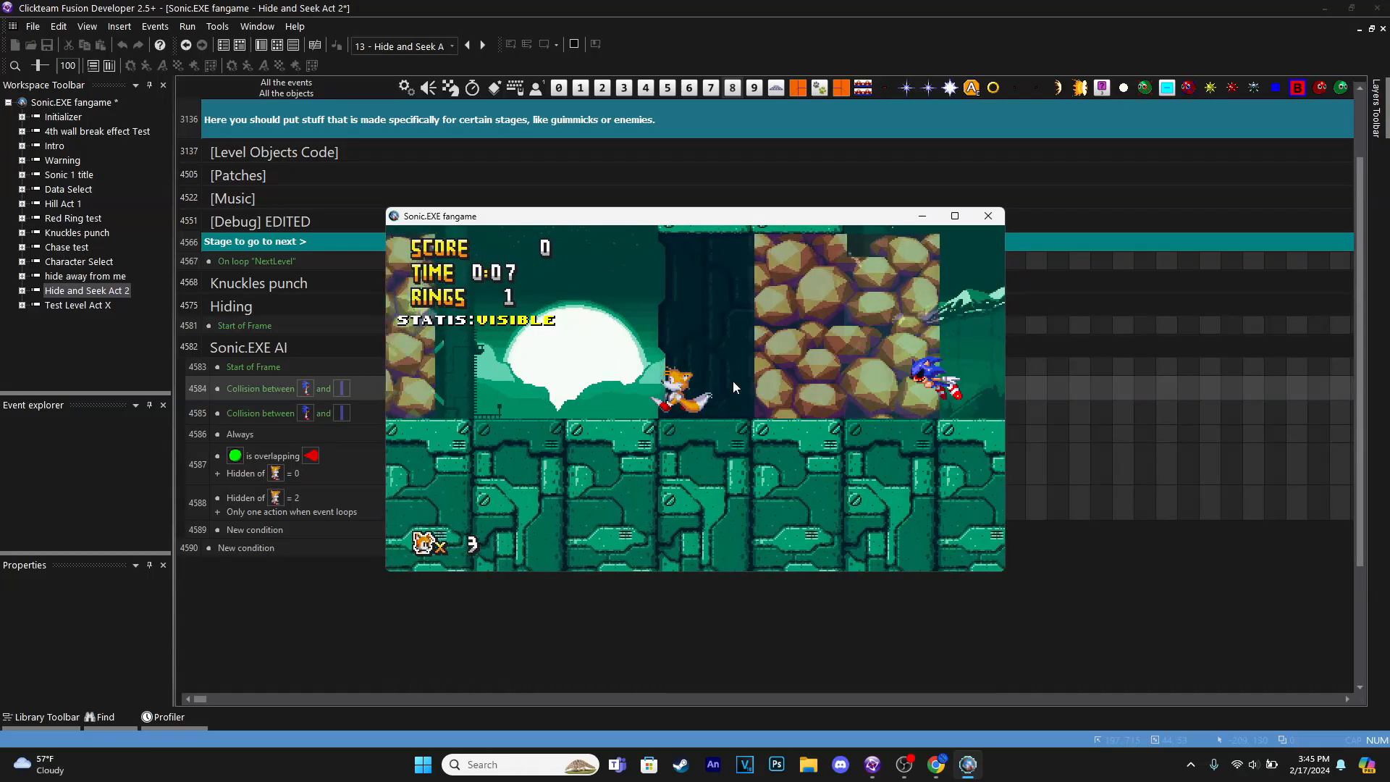
{"action": "key", "text": "Right"}
{"action": "key", "text": "space"}
{"action": "key", "text": "space"}
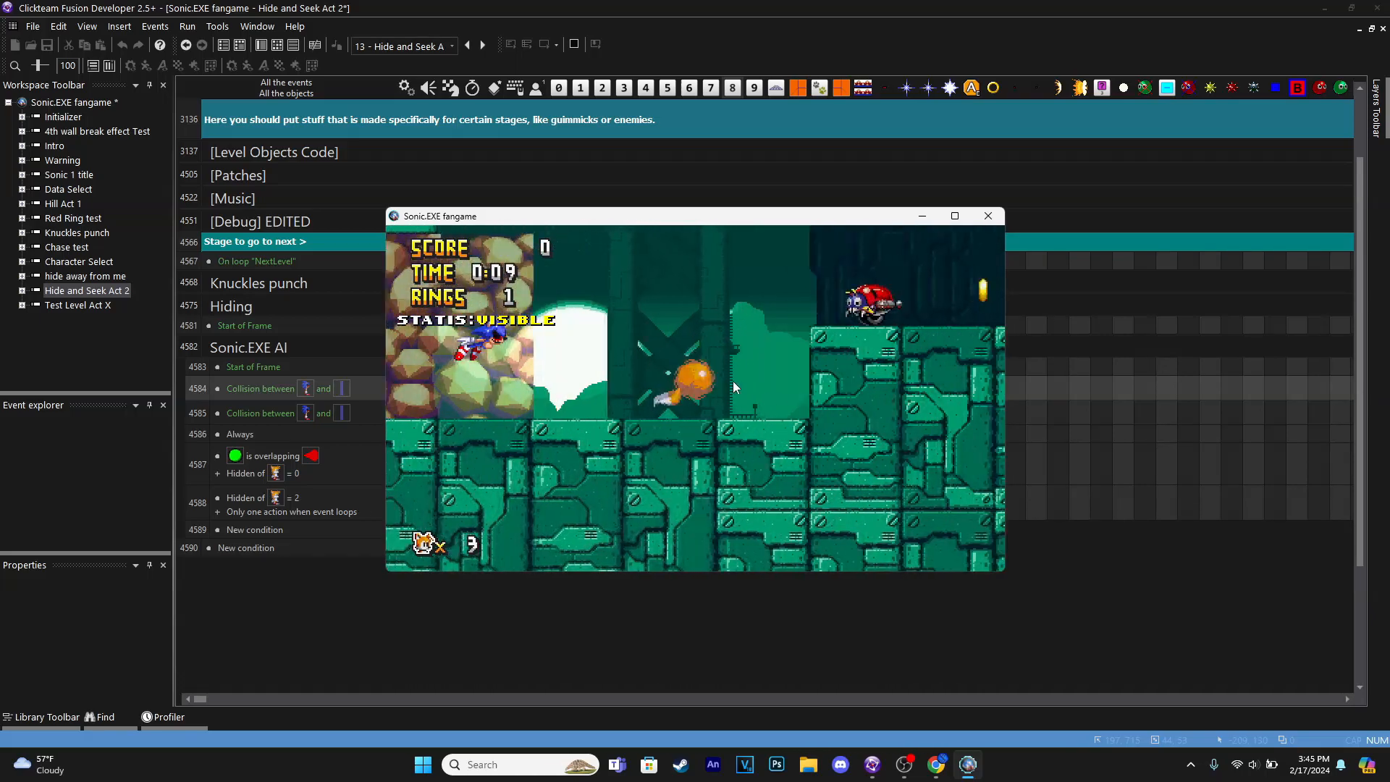
{"action": "key", "text": "Left"}
{"action": "key", "text": "Right"}
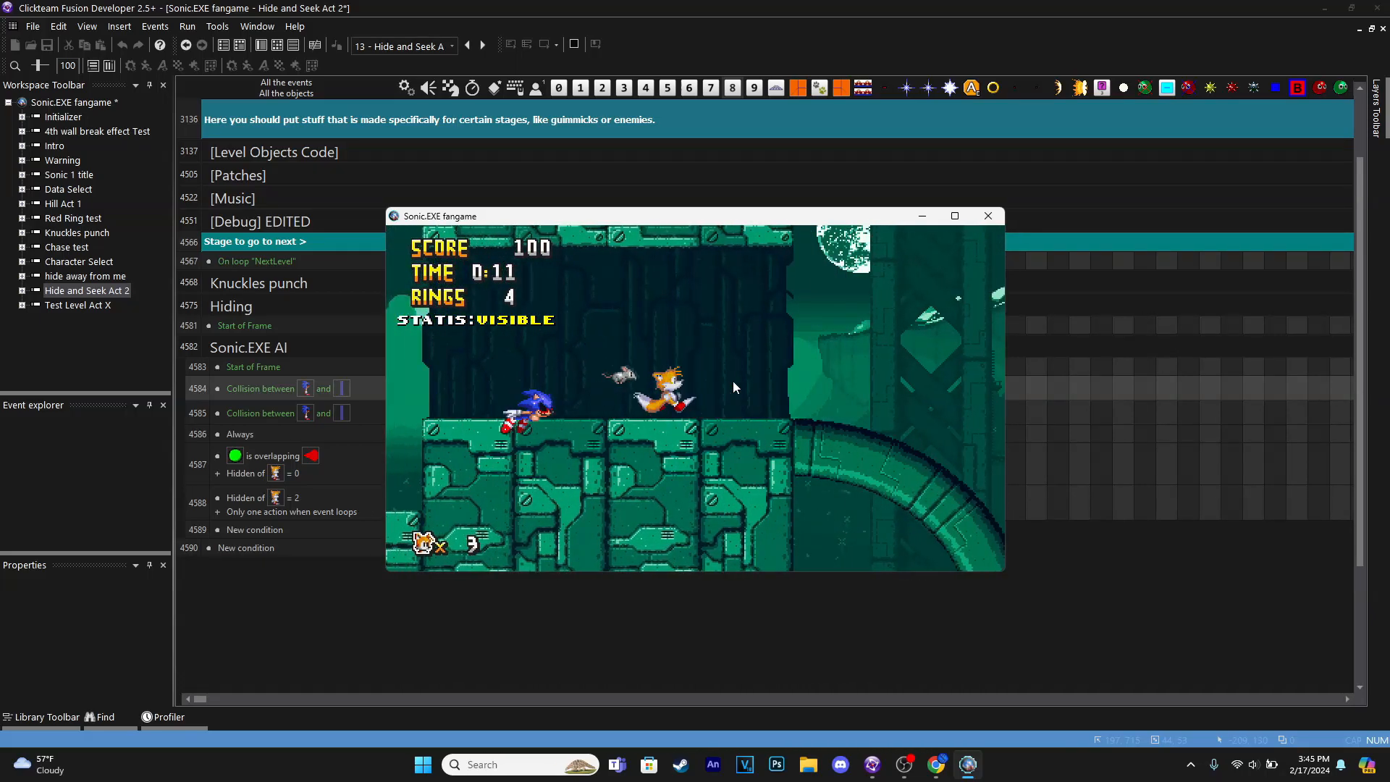
Flee through the level with Tails to check how Sonic.EXE follows over loops, lava and platforms, and end the test
{"action": "key", "text": "space"}
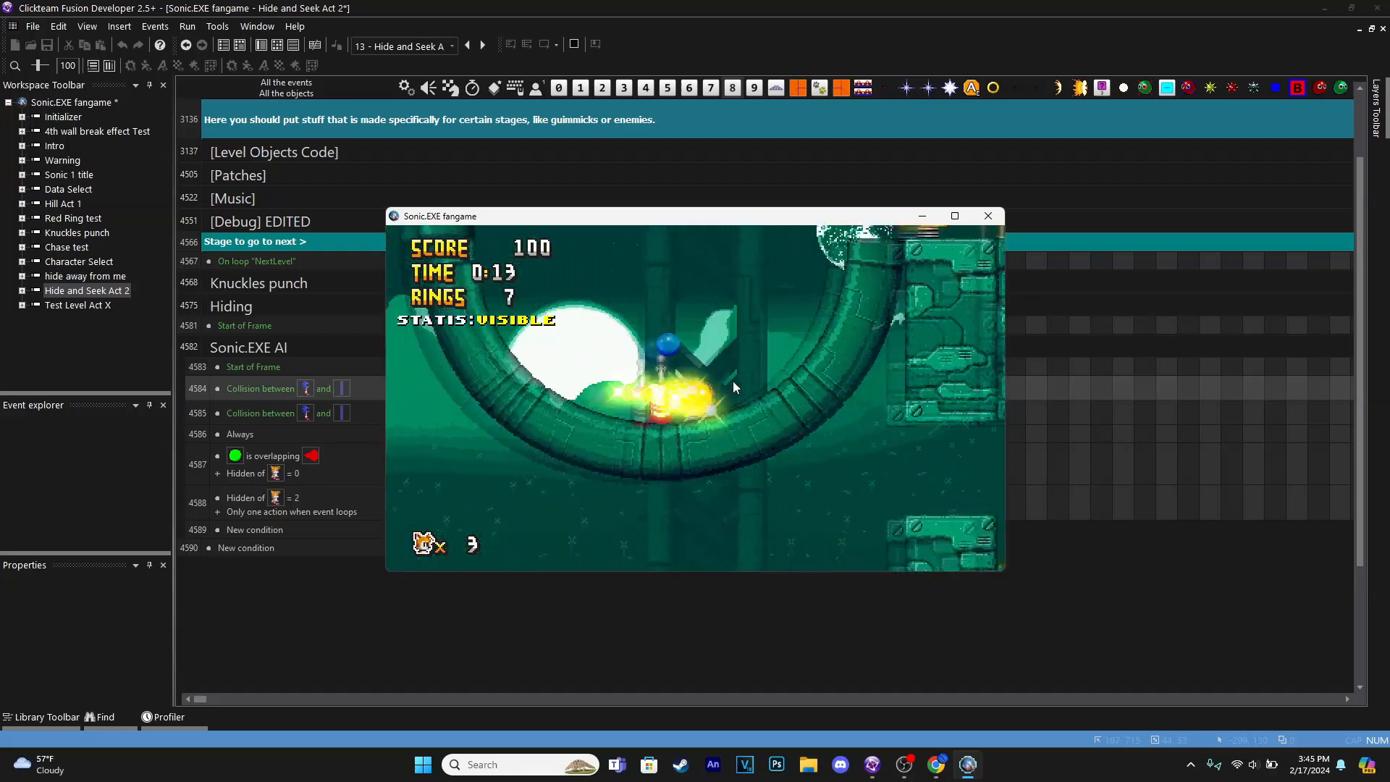
{"action": "key", "text": "space"}
{"action": "key", "text": "Right"}
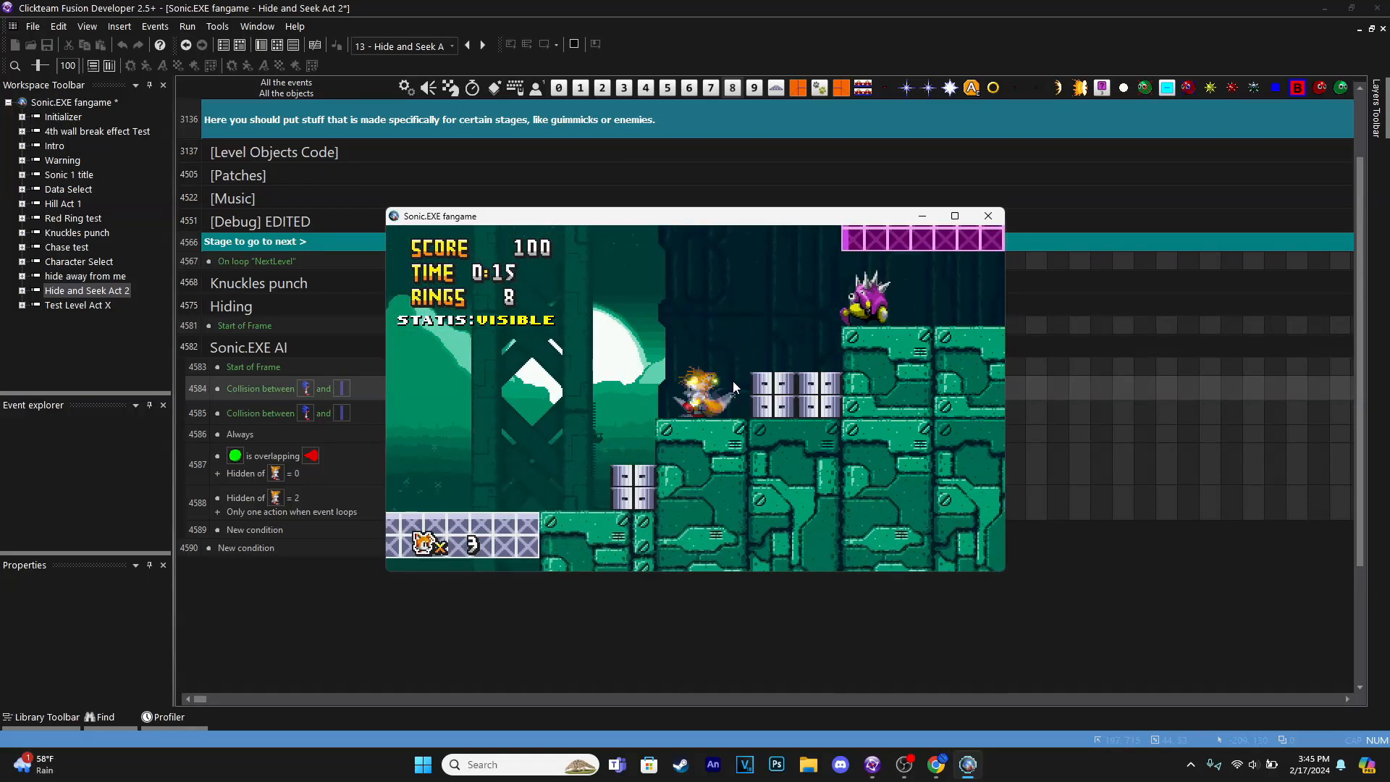
{"action": "key", "text": "a"}
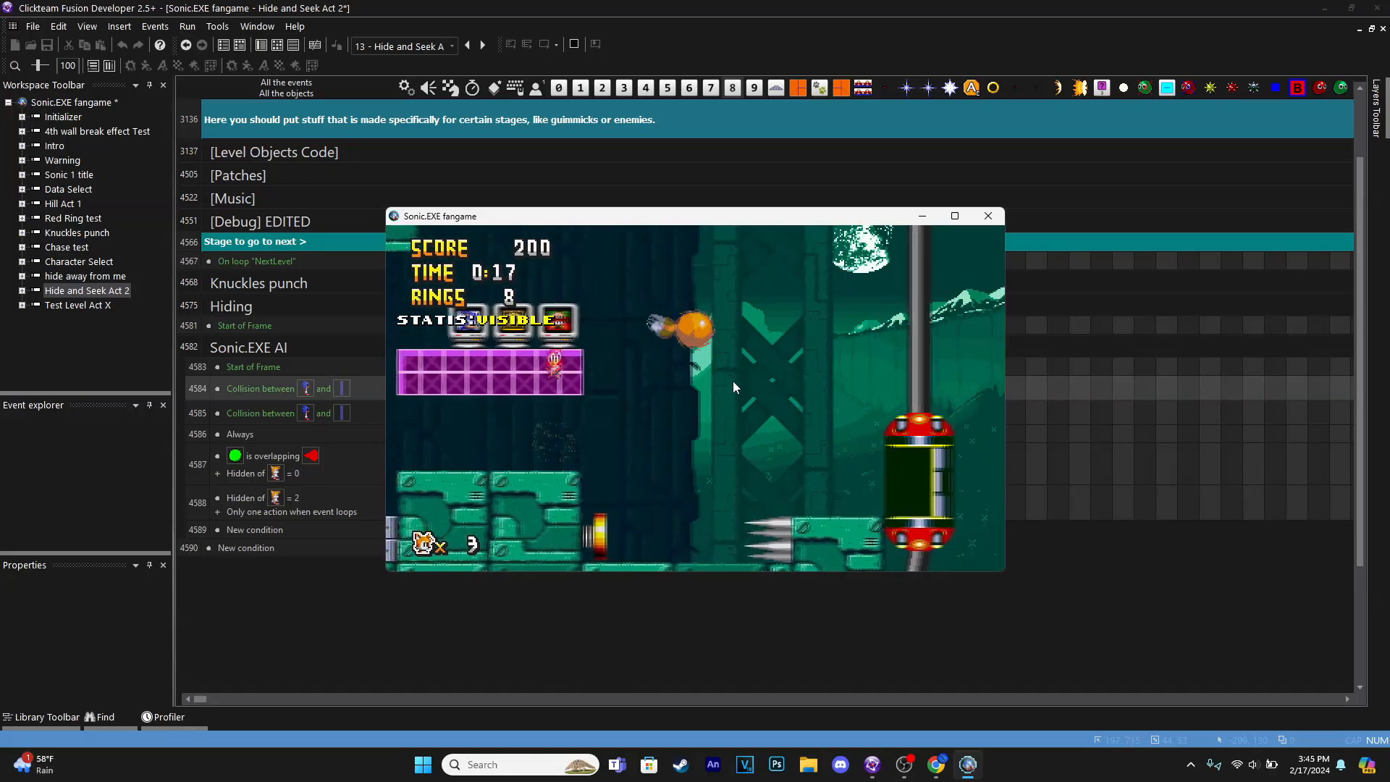
{"action": "key", "text": "a"}
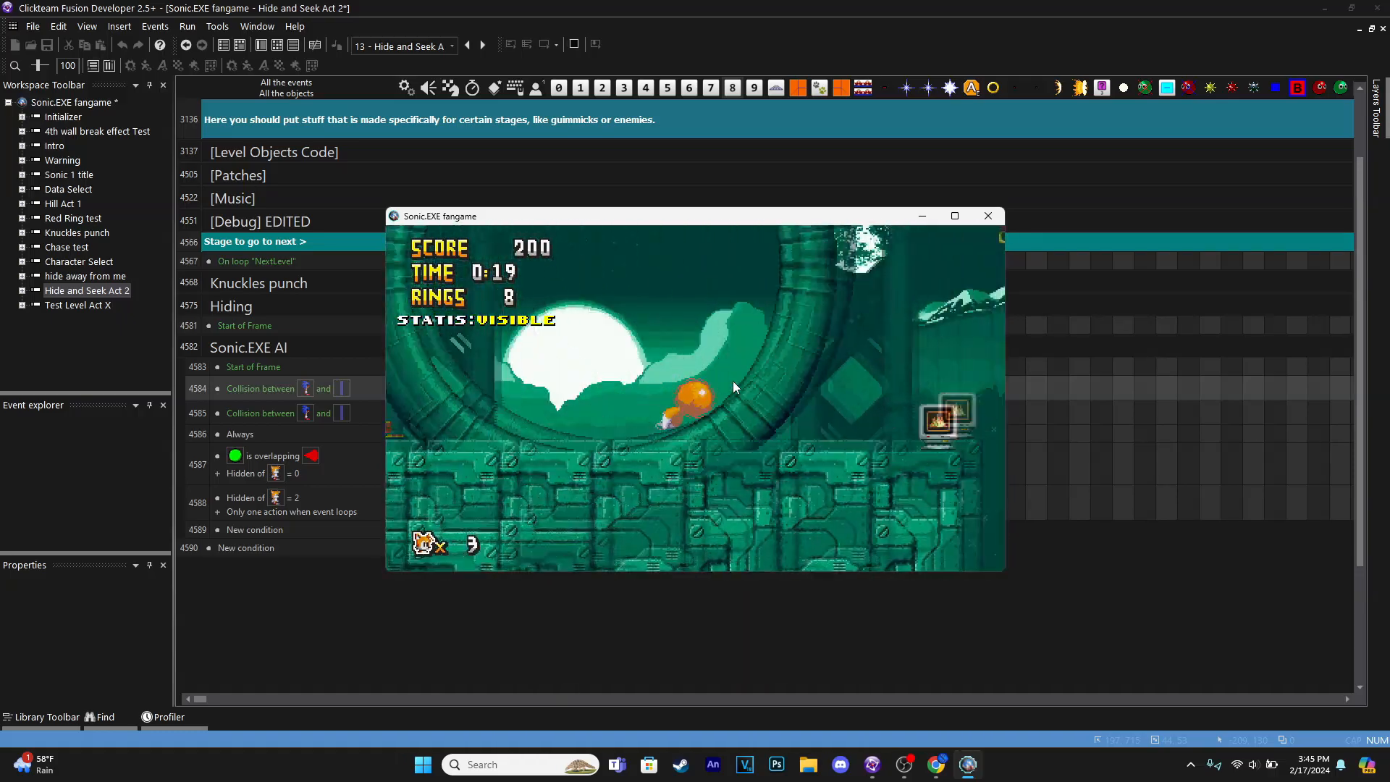
{"action": "key", "text": "a"}
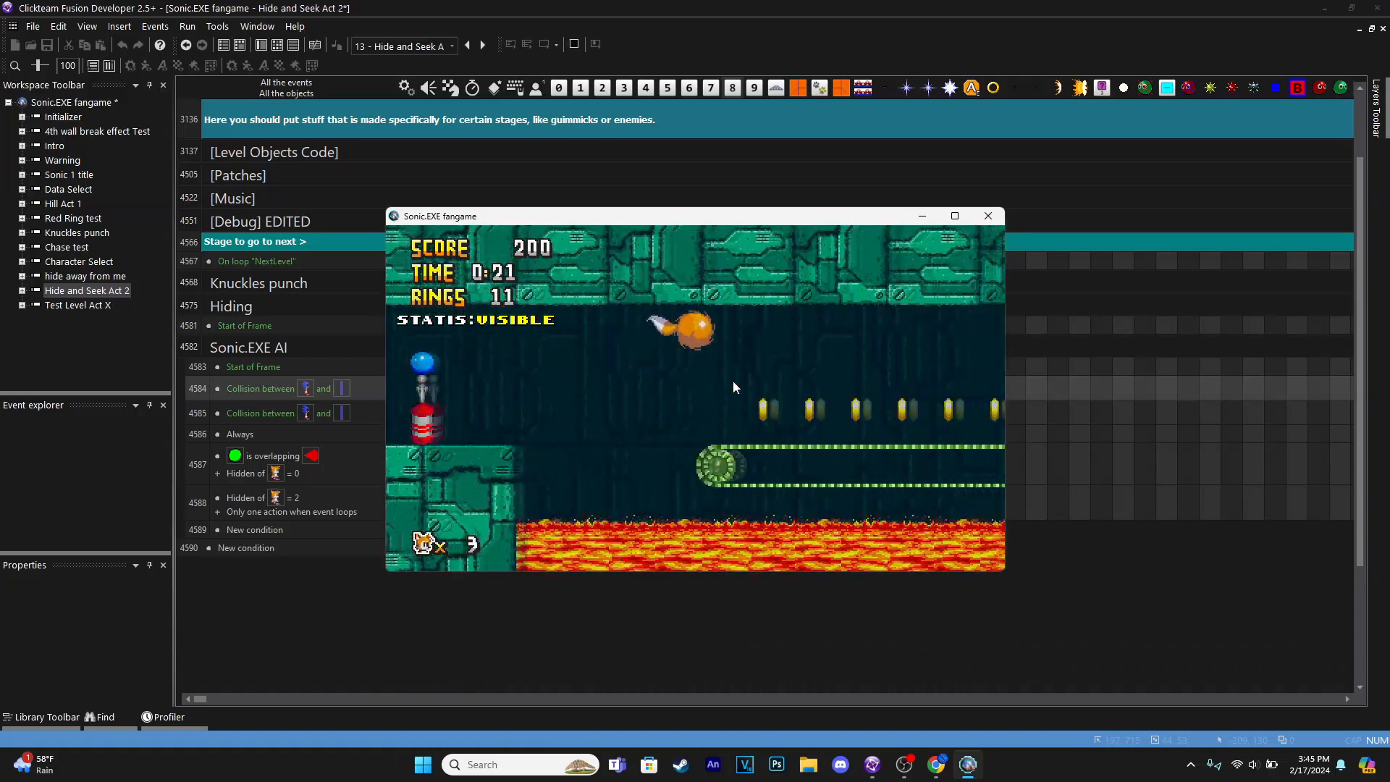
{"action": "key", "text": "a"}
{"action": "key", "text": "a"}
{"action": "key", "text": "Left"}
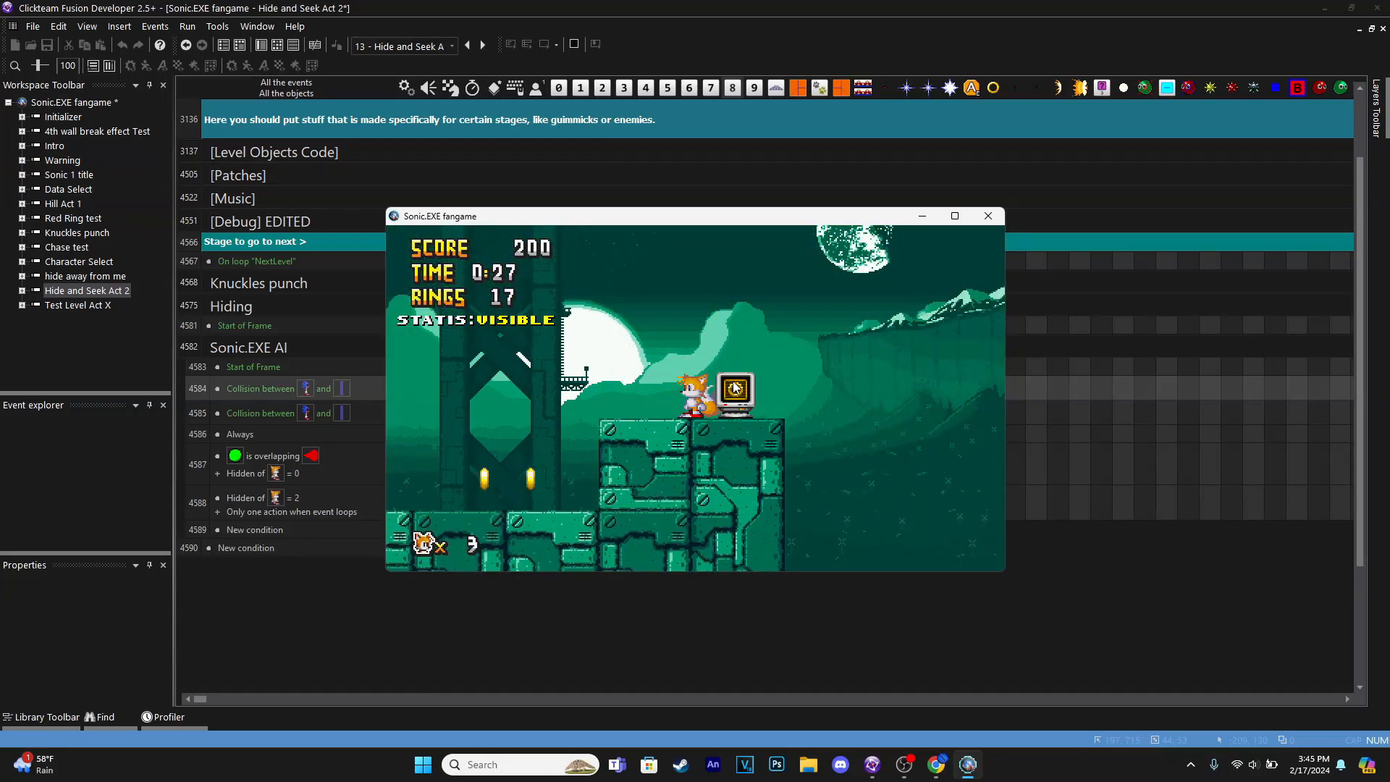
{"action": "key", "text": "a"}
{"action": "key", "text": "Right"}
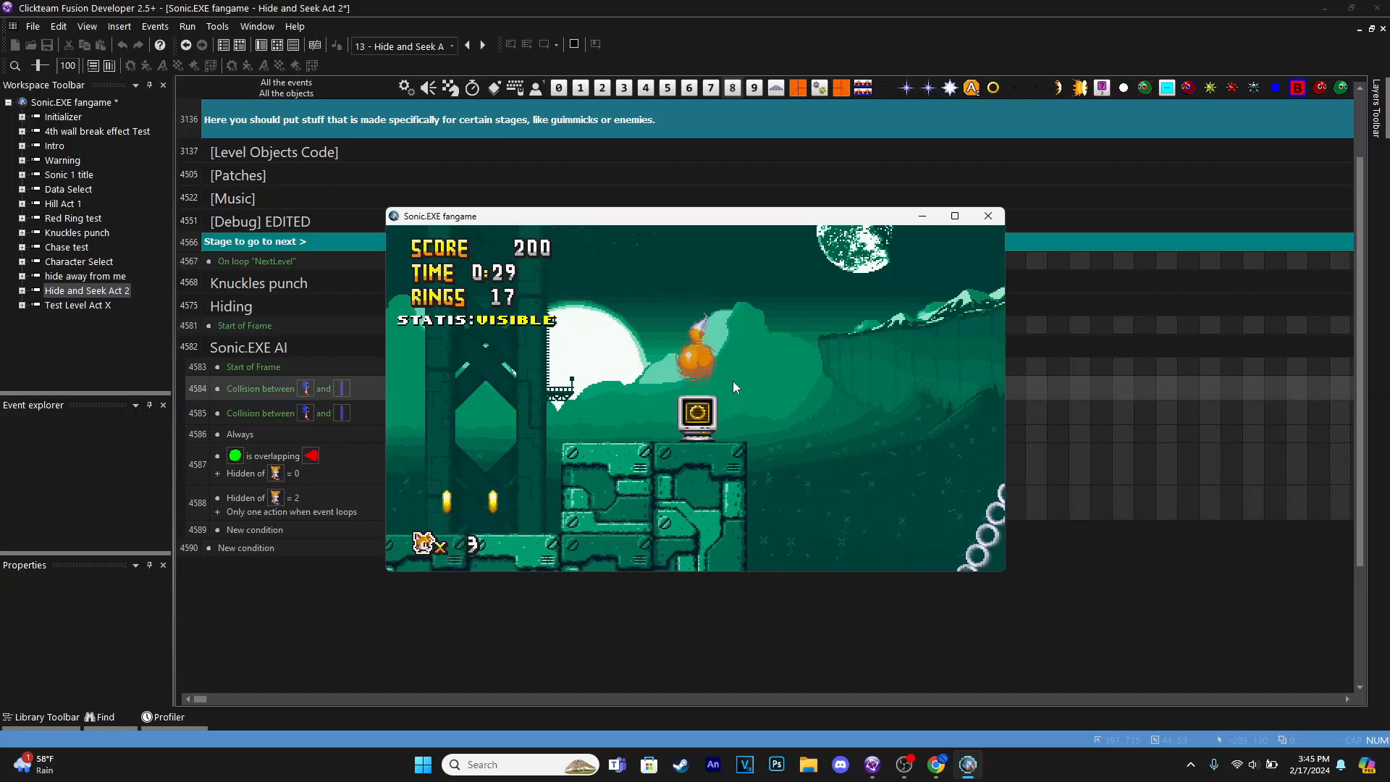
{"action": "key", "text": "Left"}
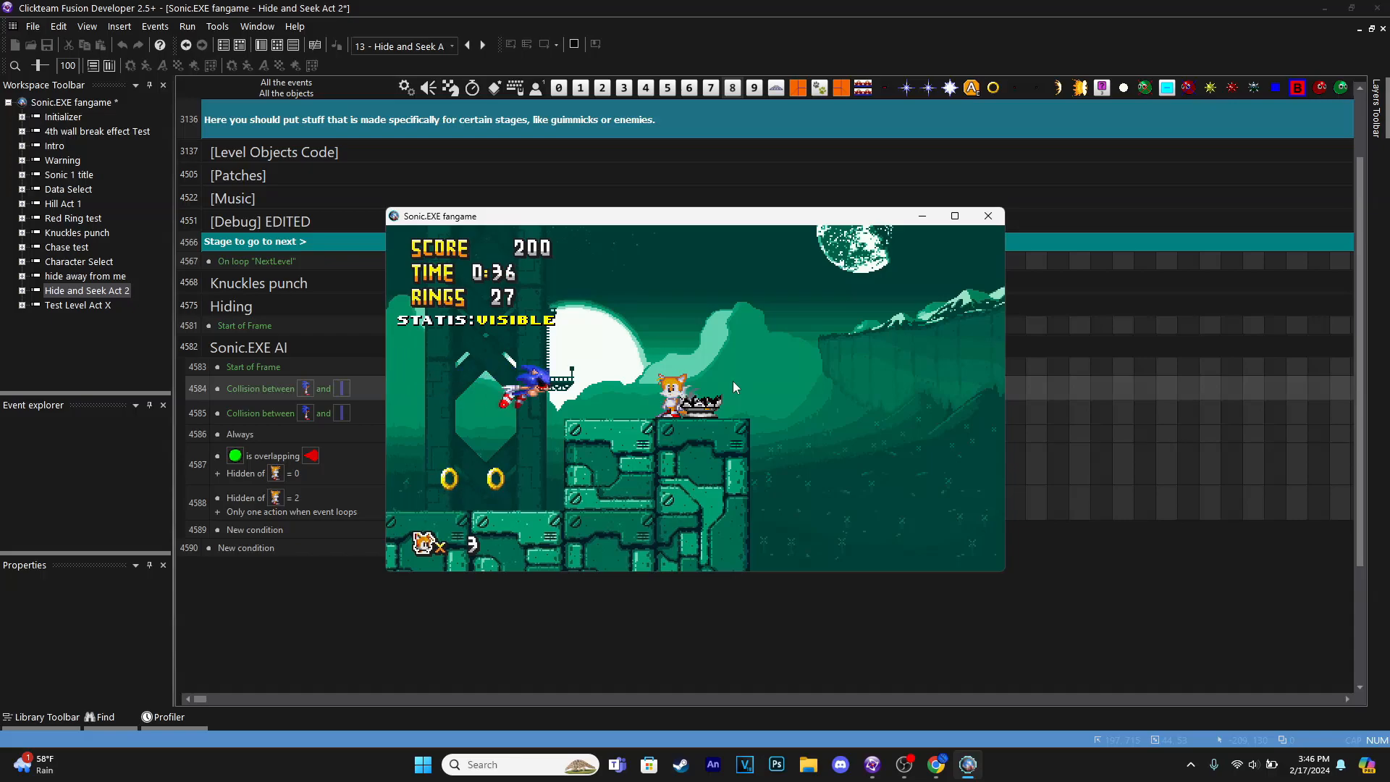
{"action": "key", "text": "a"}
{"action": "key", "text": "Right"}
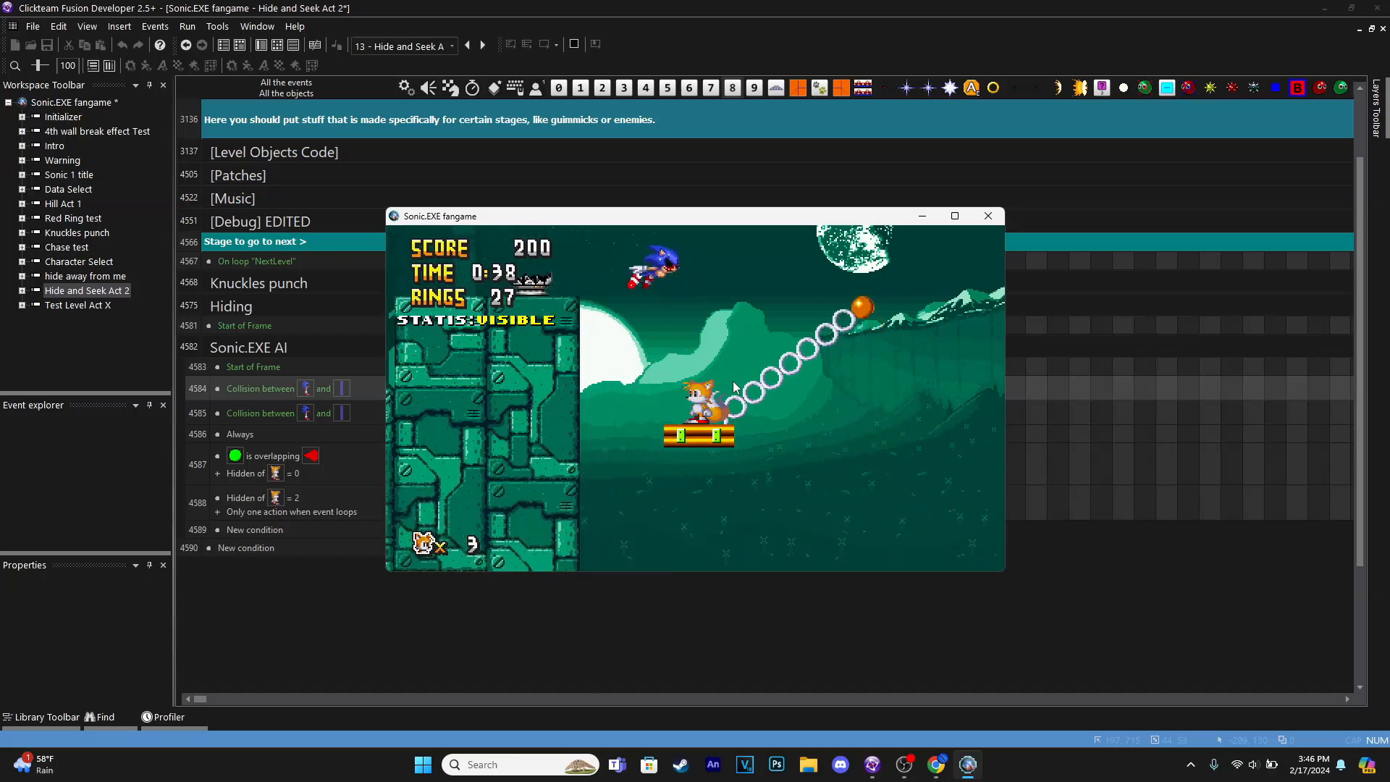
{"action": "left_click", "coordinate": [990, 217]}
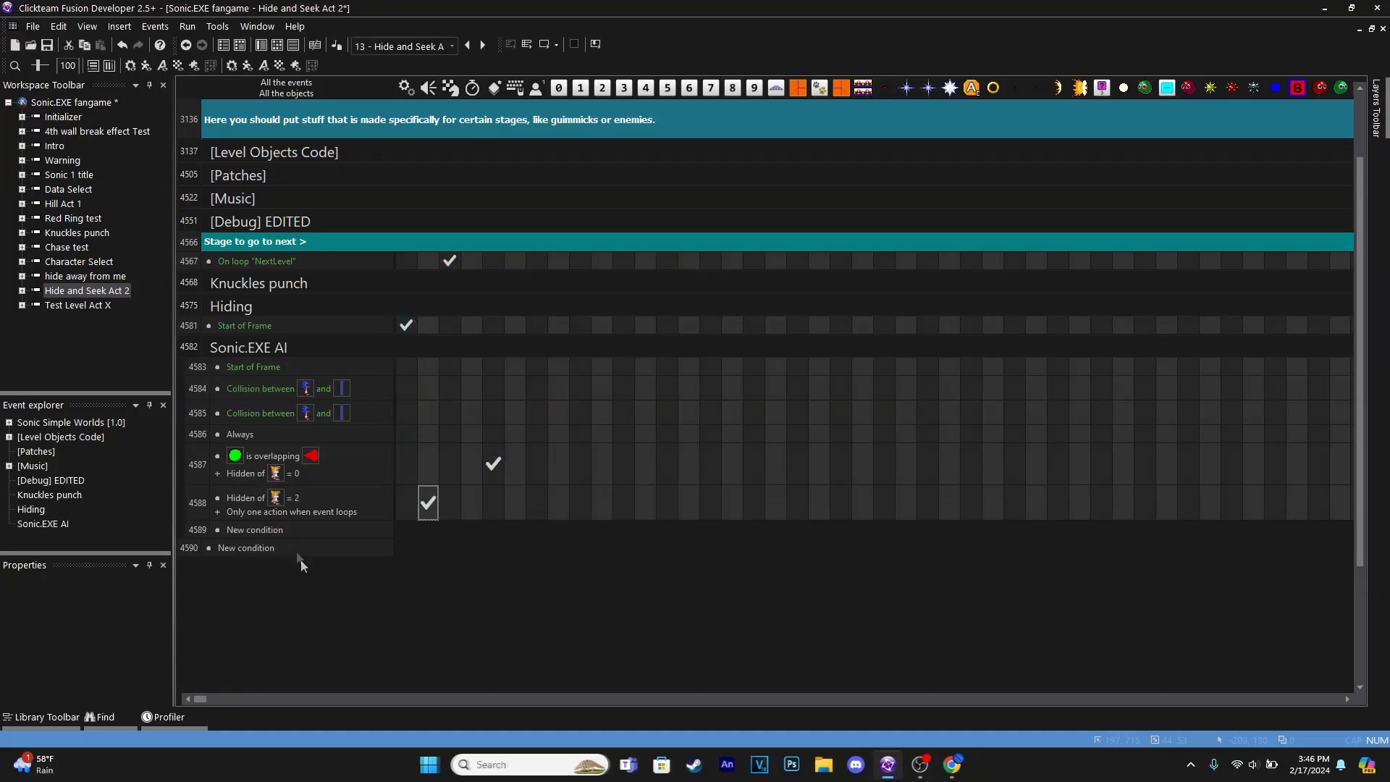
Add a condition in the Sonic.EXE AI group for a collision between PlayerSkin_Tails and the flying Sonic.EXE object
{"action": "left_click", "coordinate": [271, 530]}
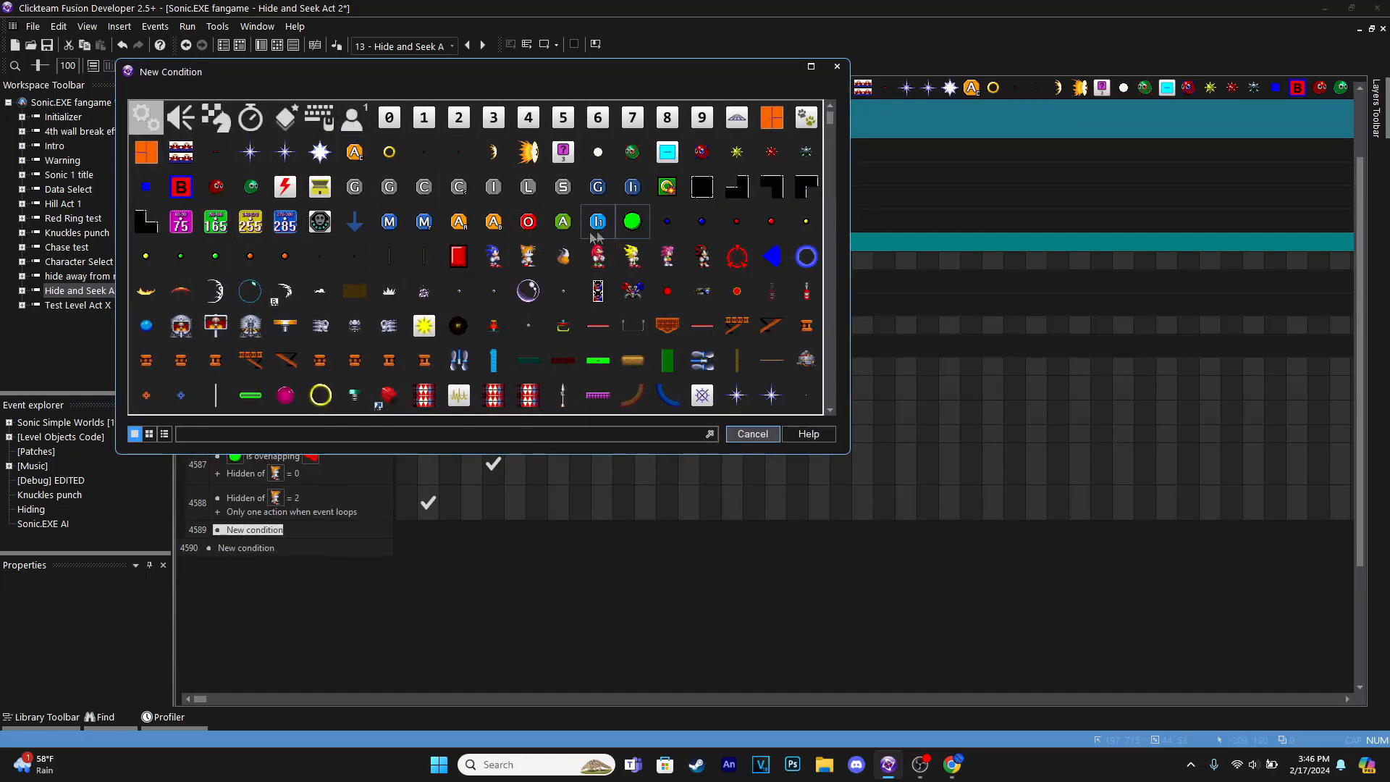
{"action": "left_click", "coordinate": [527, 253]}
{"action": "mouse_move", "coordinate": [572, 261]}
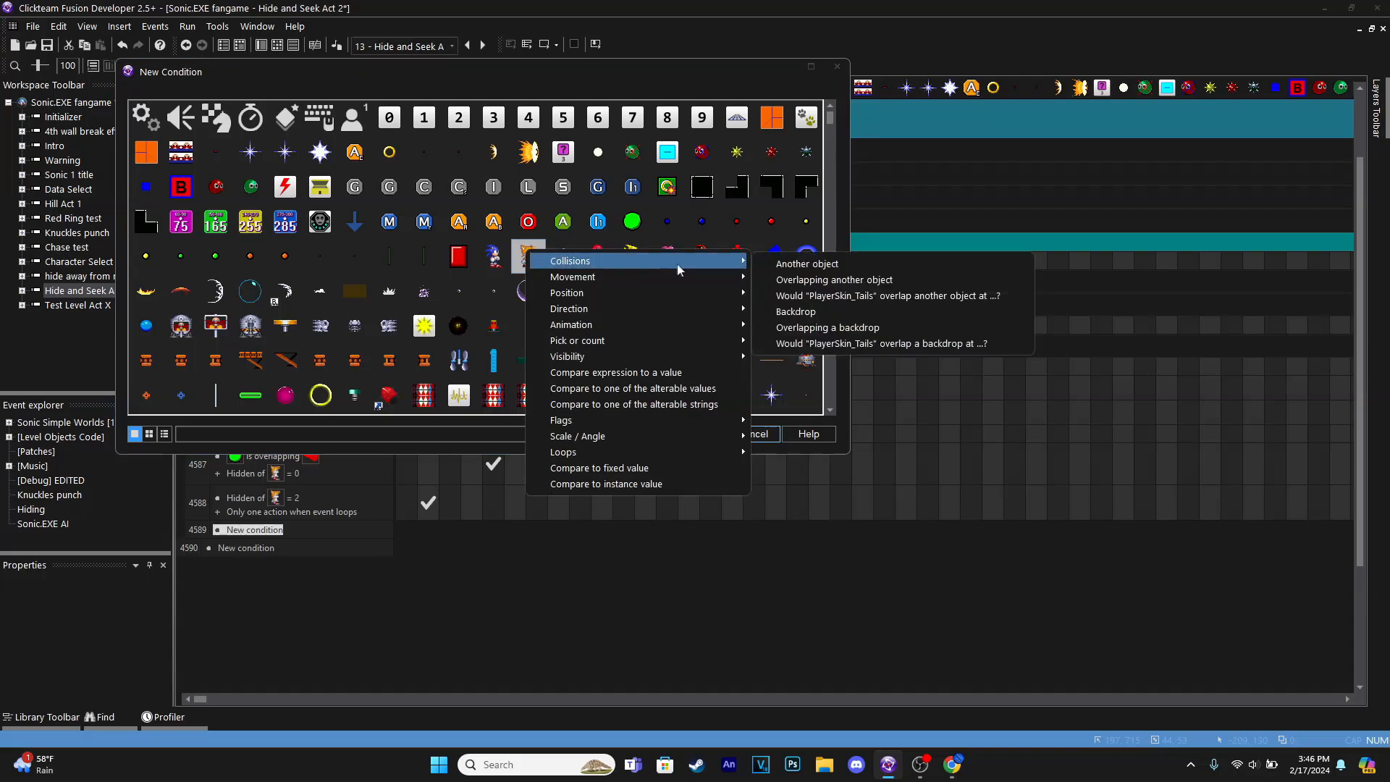
{"action": "left_click", "coordinate": [818, 276]}
{"action": "scroll", "coordinate": [564, 323], "scroll_direction": "down", "scroll_amount": 10}
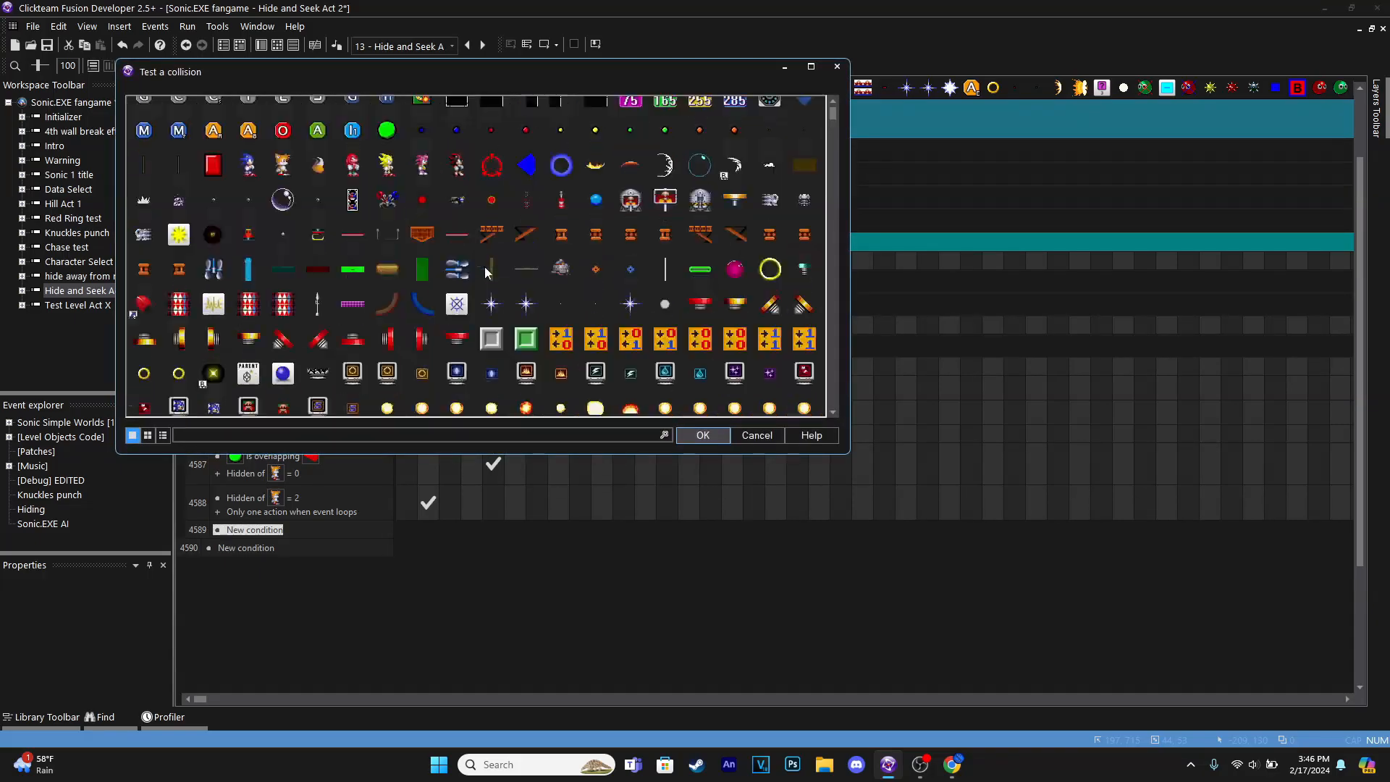
{"action": "left_click", "coordinate": [766, 255]}
{"action": "left_click", "coordinate": [735, 252]}
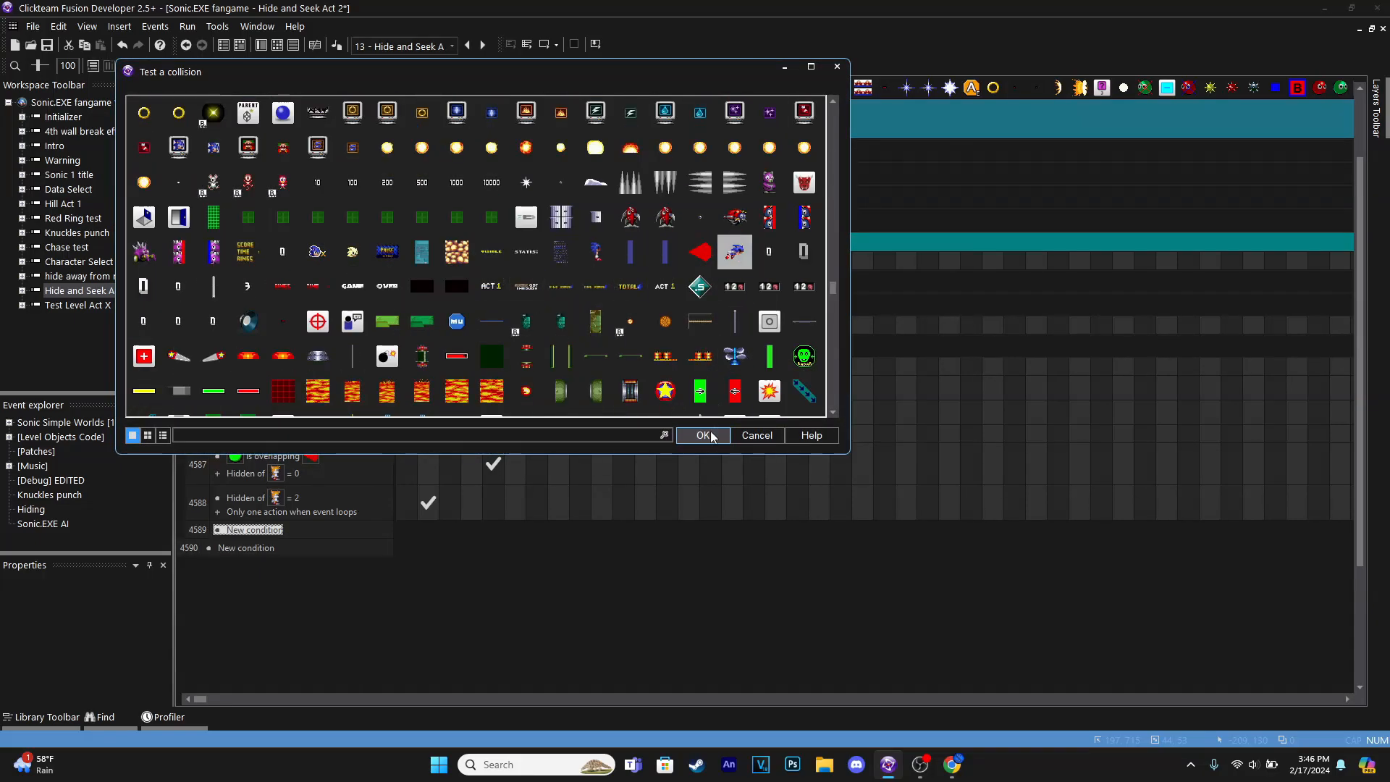
{"action": "left_click", "coordinate": [702, 436]}
In the Tails and Sonic.EXE collision event, set the Hurt alterable value of the first blue M object to 1
{"action": "scroll", "coordinate": [435, 601], "scroll_direction": "up", "scroll_amount": 1}
{"action": "scroll", "coordinate": [491, 606], "scroll_direction": "right", "scroll_amount": 10}
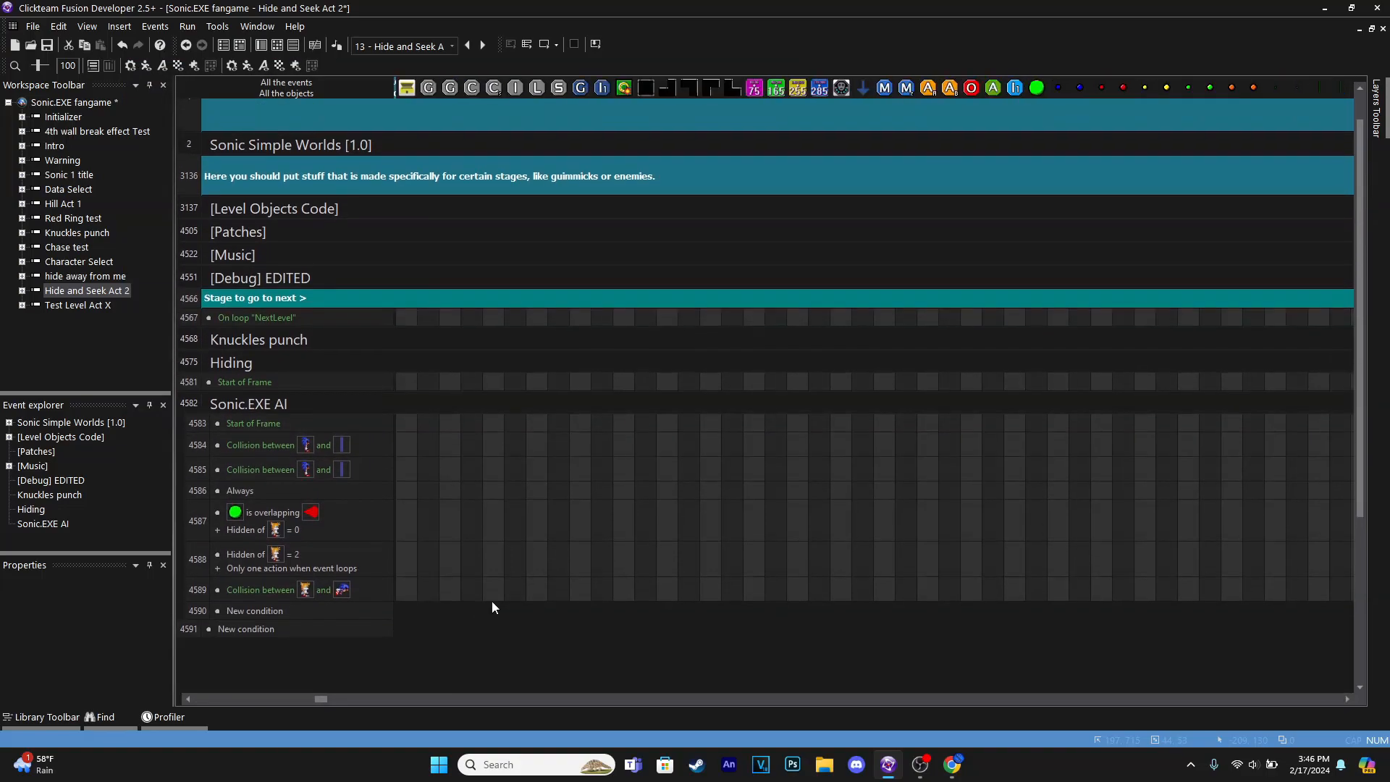
{"action": "scroll", "coordinate": [738, 530], "scroll_direction": "down", "scroll_amount": 1}
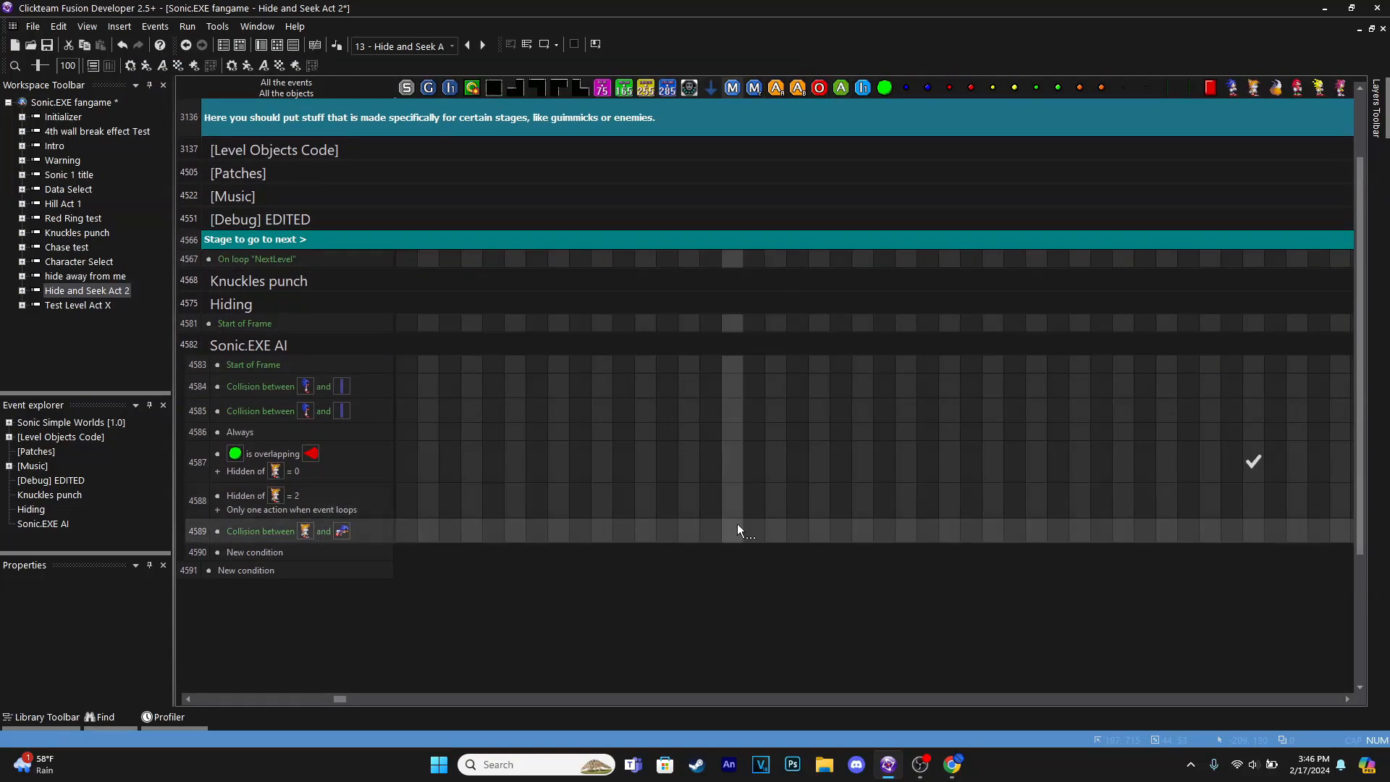
{"action": "left_click", "coordinate": [737, 525]}
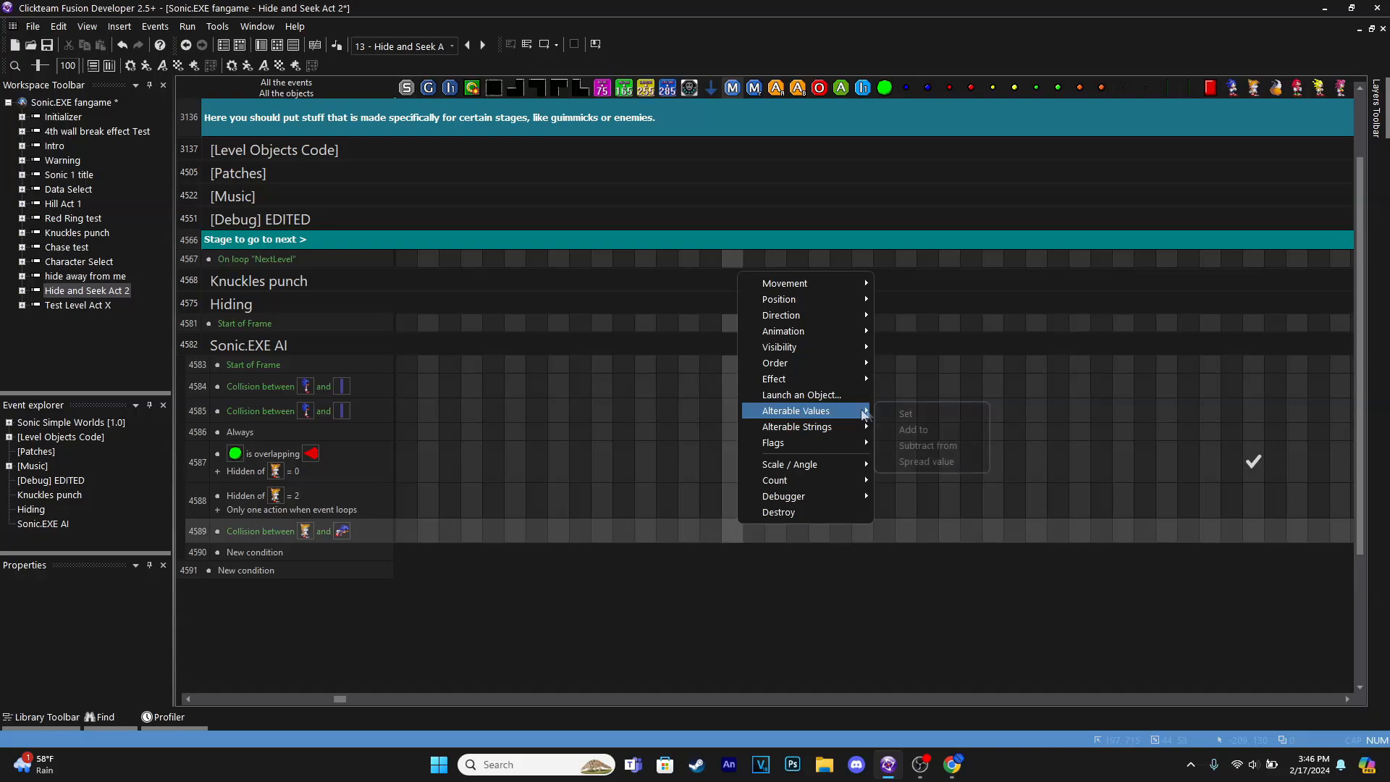
{"action": "left_click", "coordinate": [901, 411]}
{"action": "left_click", "coordinate": [476, 156]}
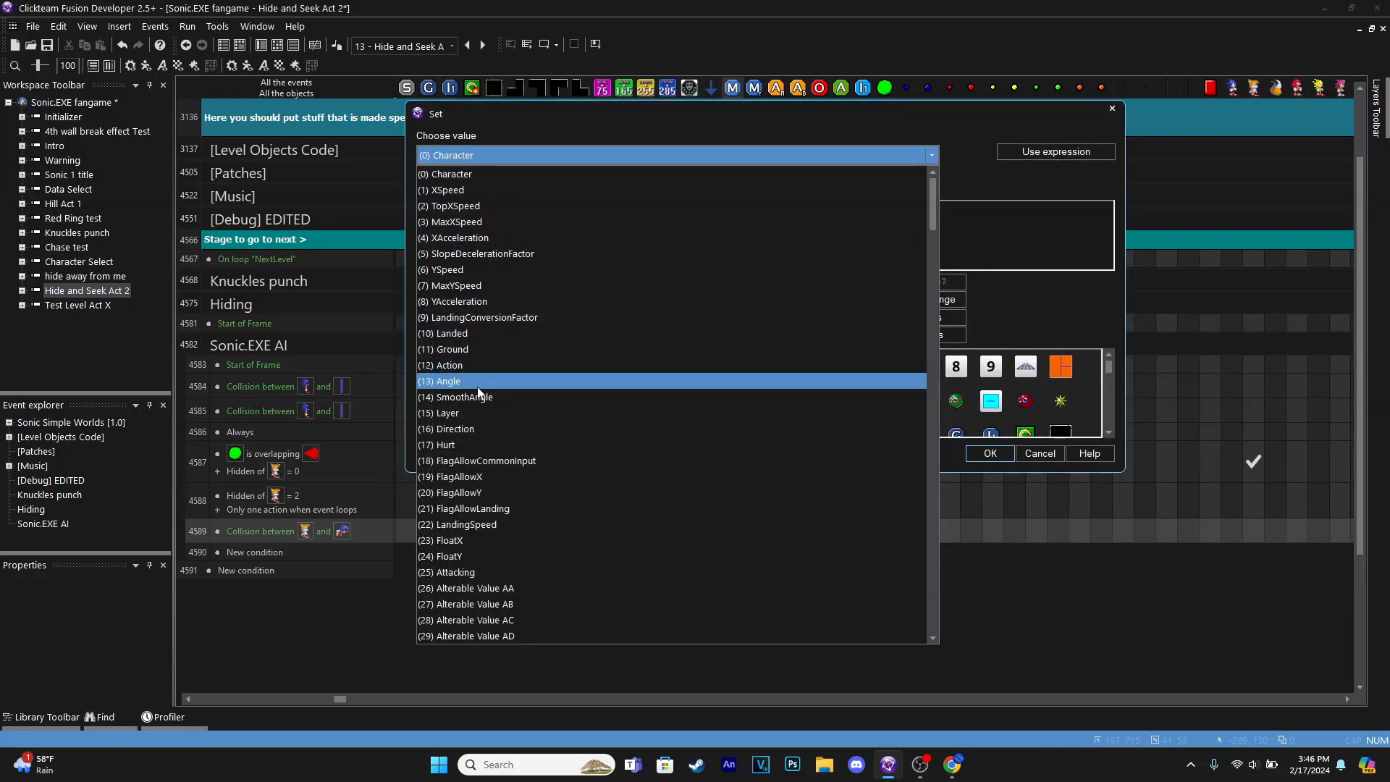
{"action": "left_click", "coordinate": [478, 445]}
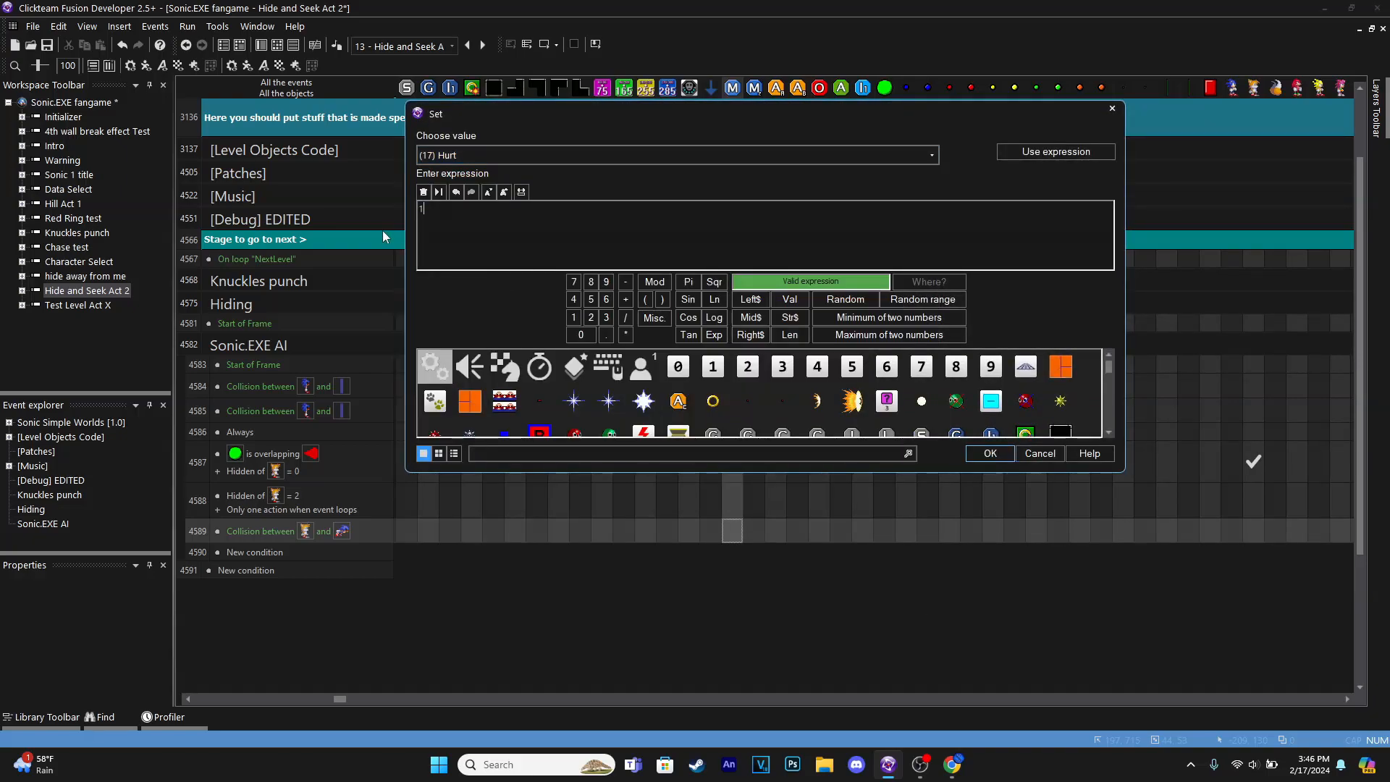
{"action": "key", "text": "Return"}
Run the frame, hide Tails behind the rocks while Sonic.EXE passes, and leave cover to test being hit
{"action": "key", "text": "F7"}
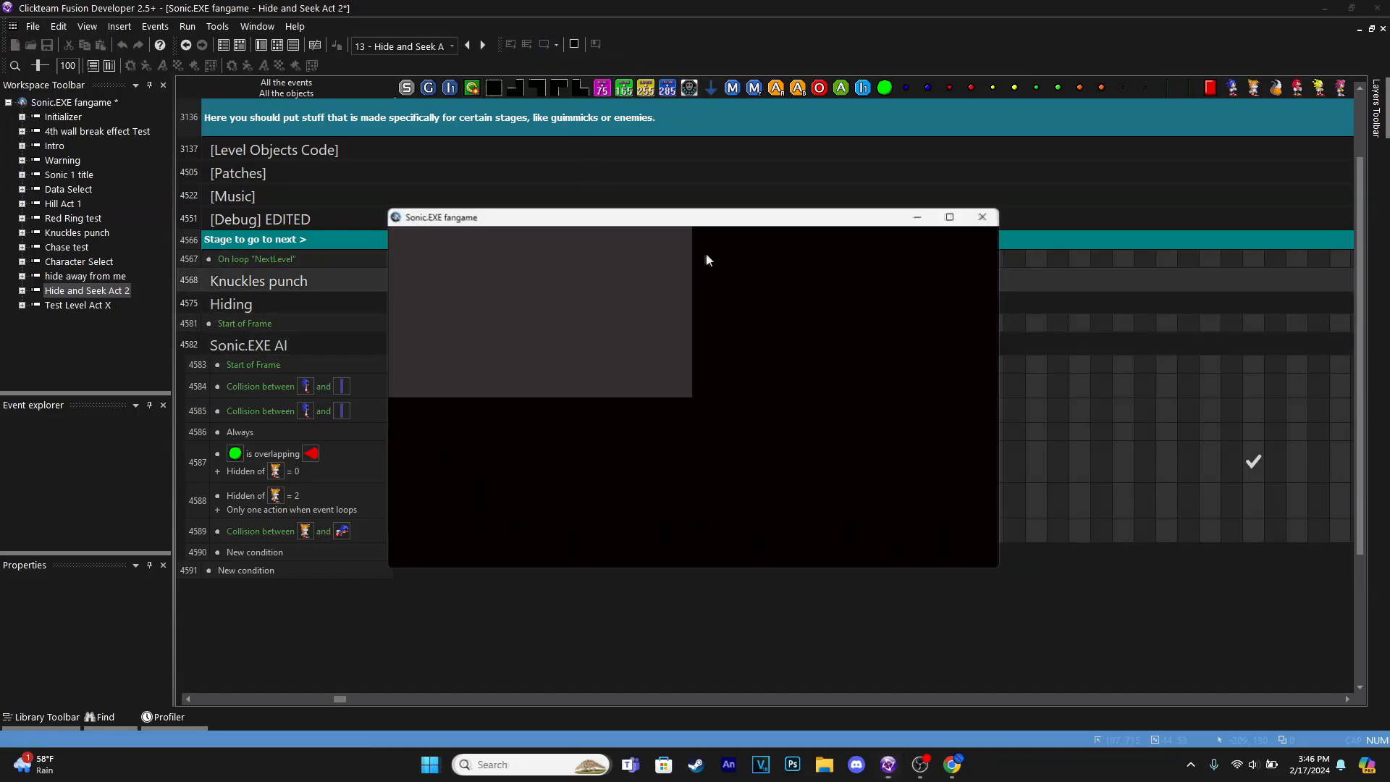
{"action": "key", "text": "Right"}
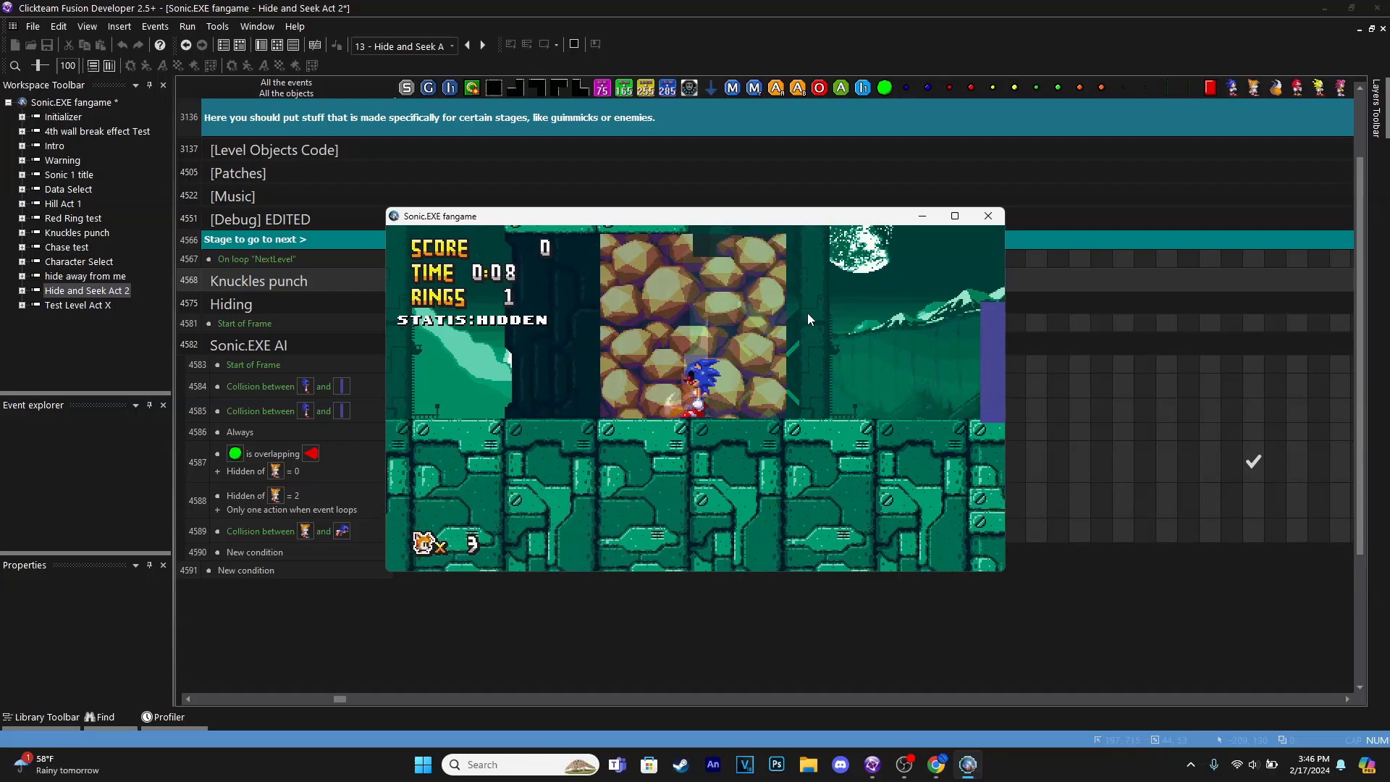
{"action": "key", "text": "Left"}
{"action": "key", "text": "Right"}
{"action": "key", "text": "Right"}
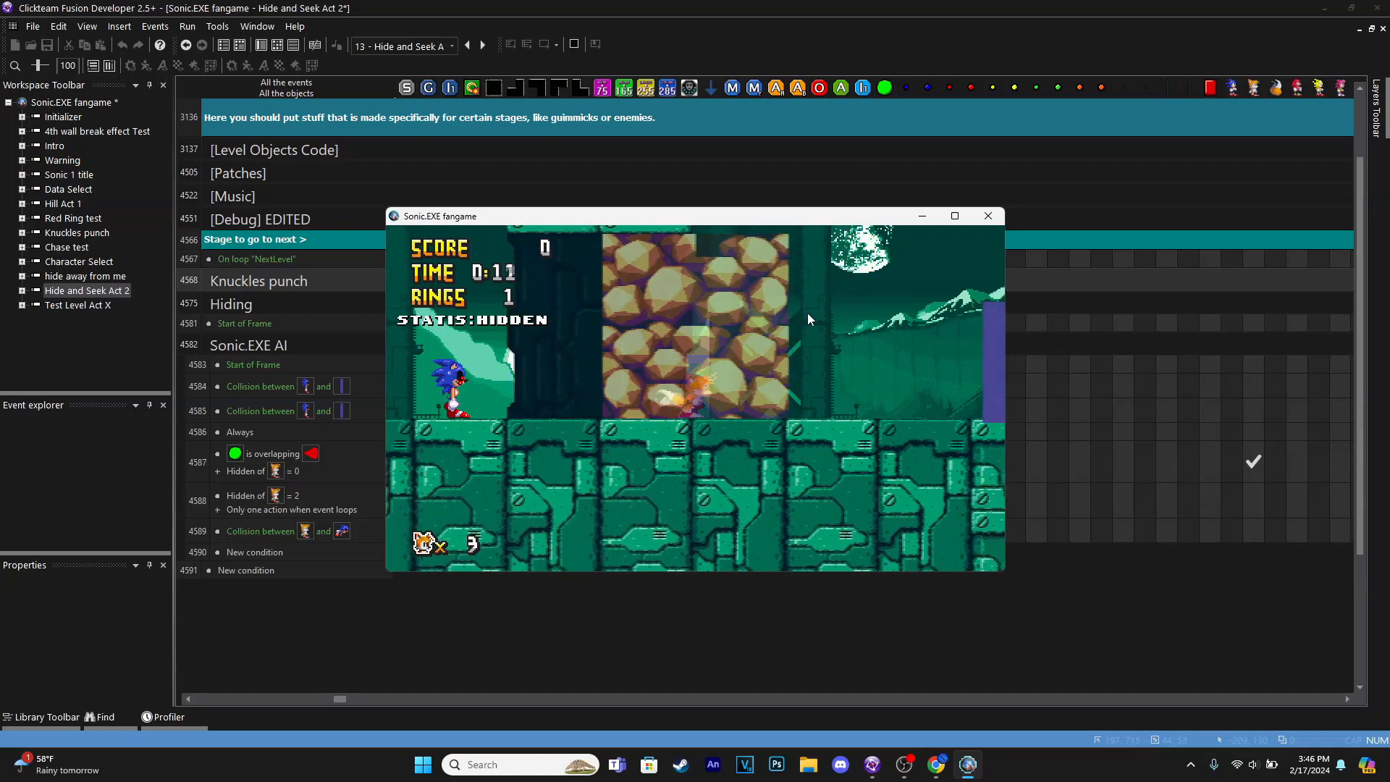
{"action": "key", "text": "Right"}
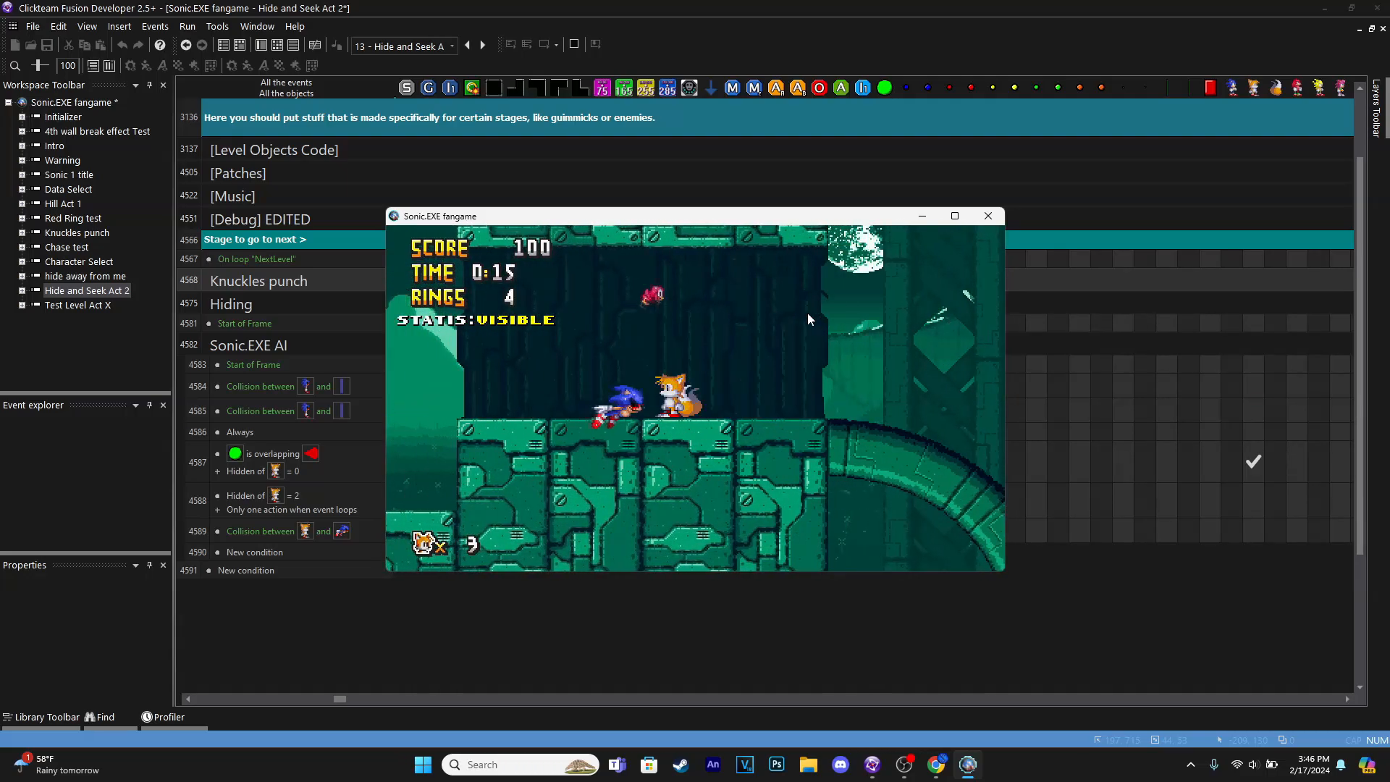
Play on with Tails, running, hiding behind the rocks and getting caught to test Sonic.EXE's contact damage, and end the test
{"action": "key", "text": "space"}
{"action": "key", "text": "Left"}
{"action": "key", "text": "Left"}
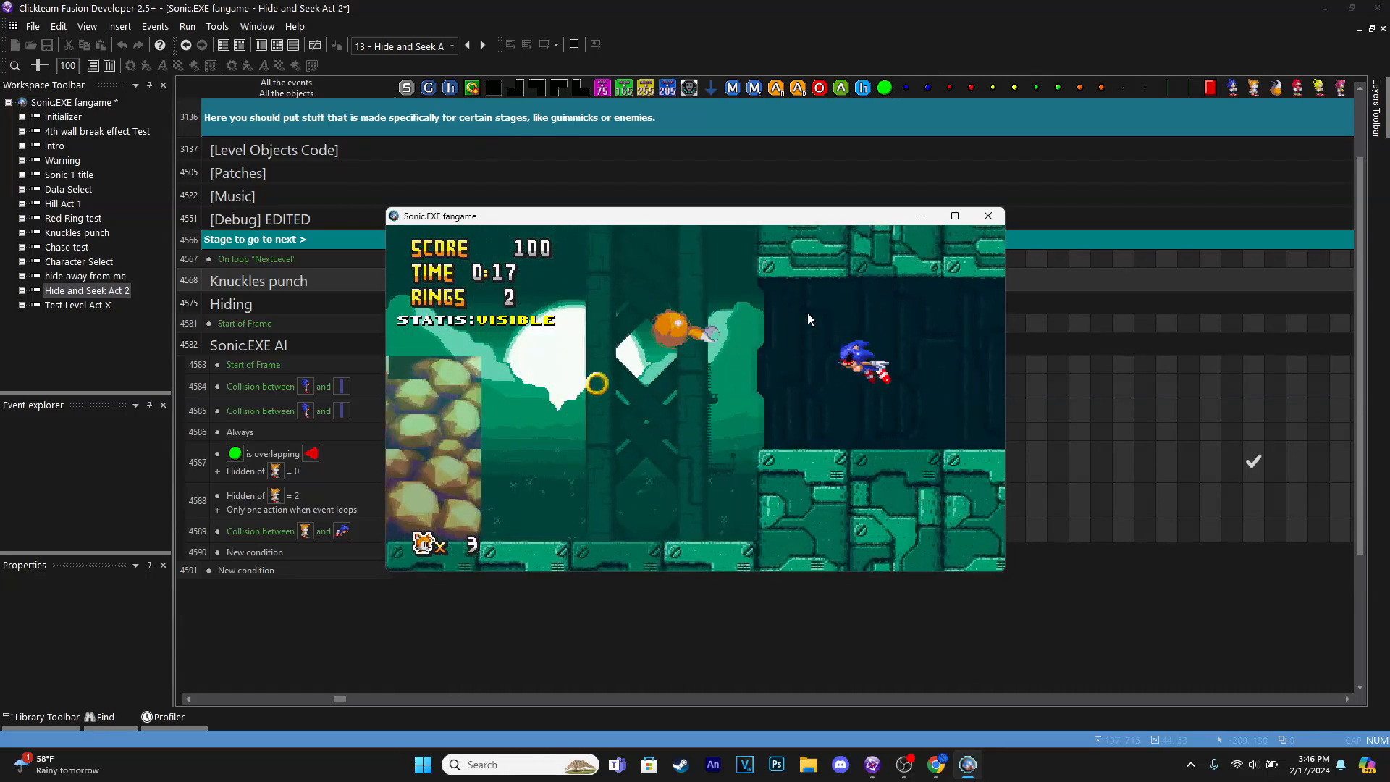
{"action": "key", "text": "space"}
{"action": "key", "text": "Right"}
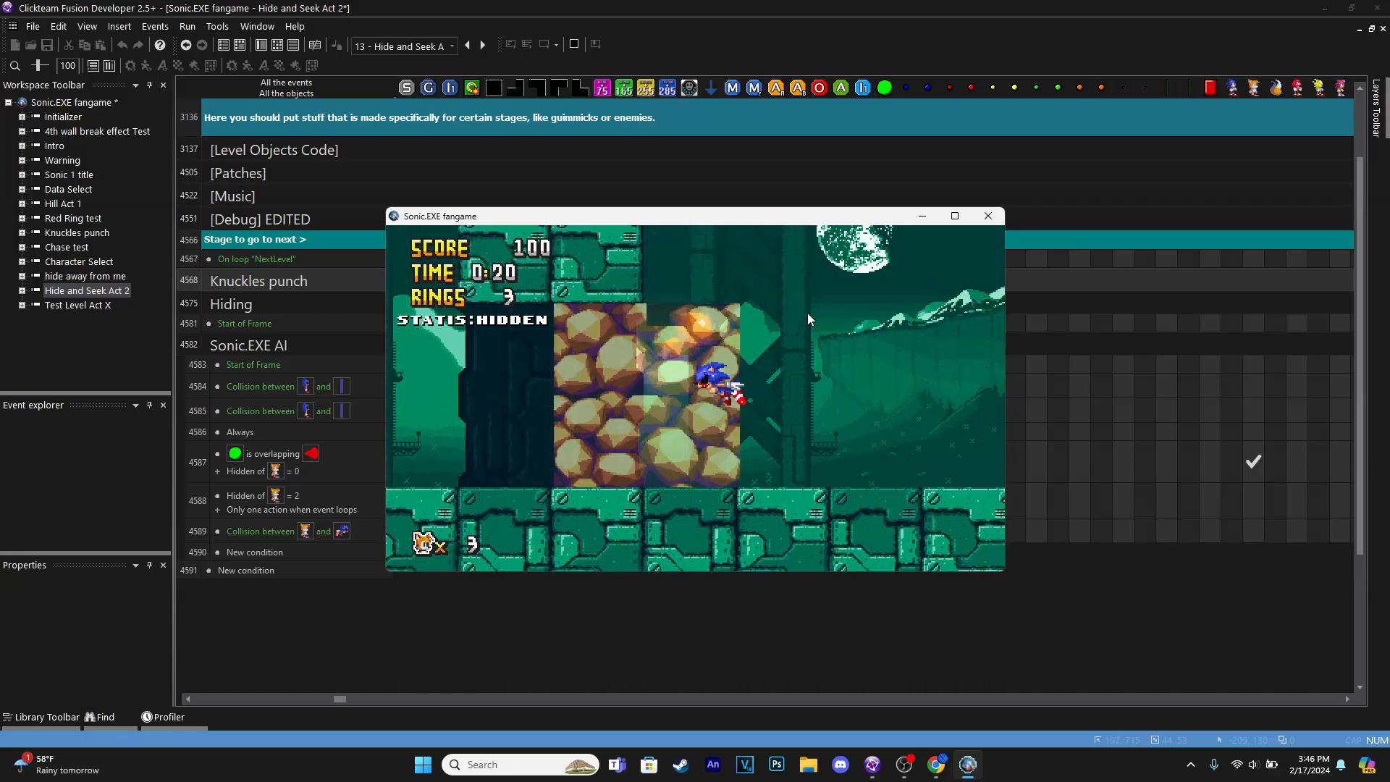
{"action": "key", "text": "Right"}
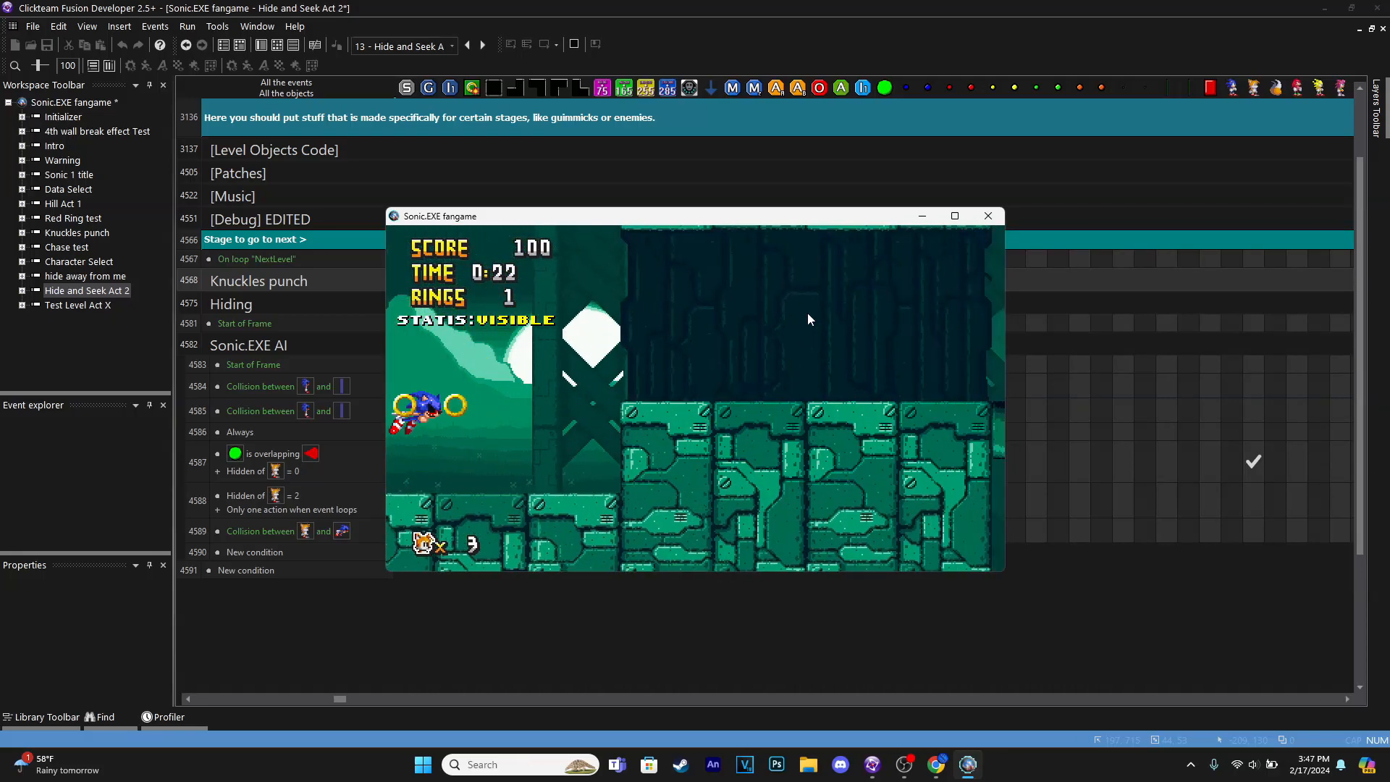
{"action": "key", "text": "Right"}
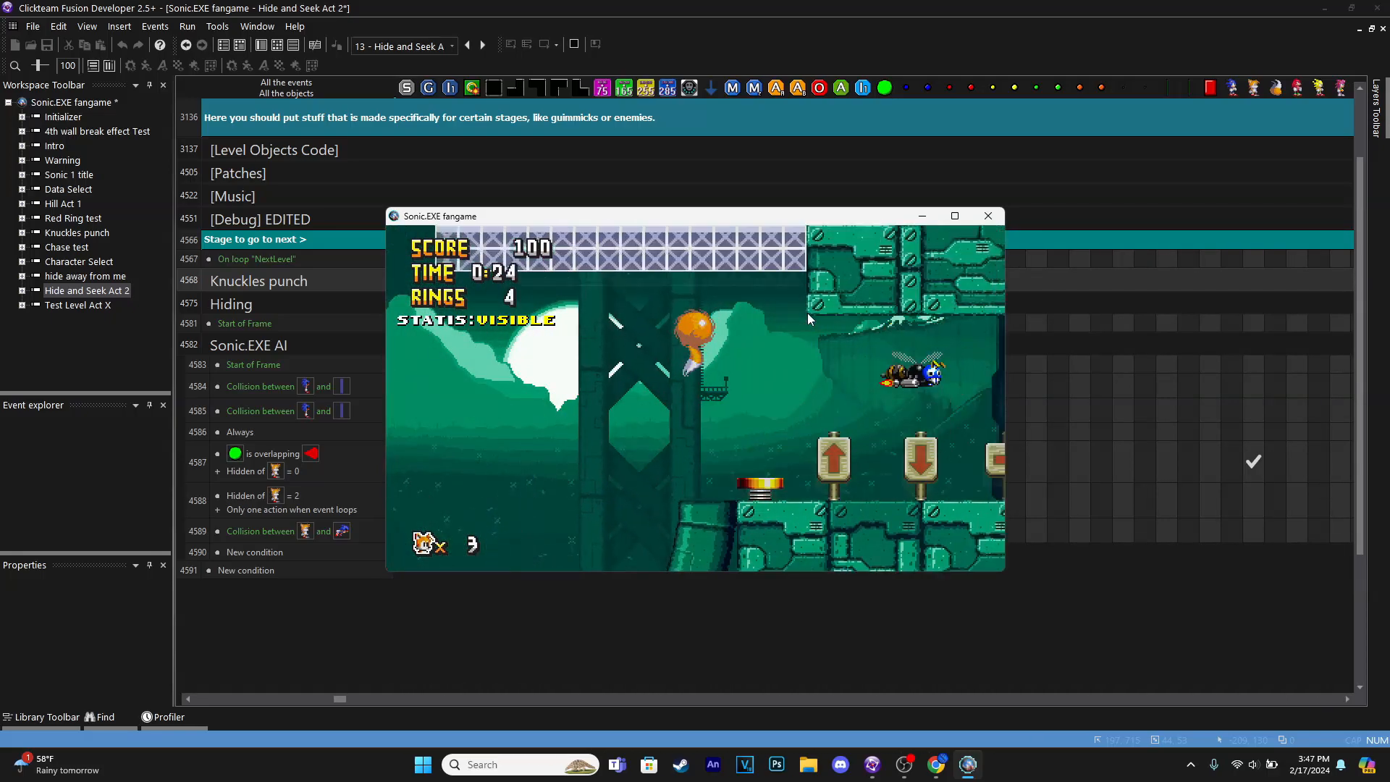
{"action": "key", "text": "space"}
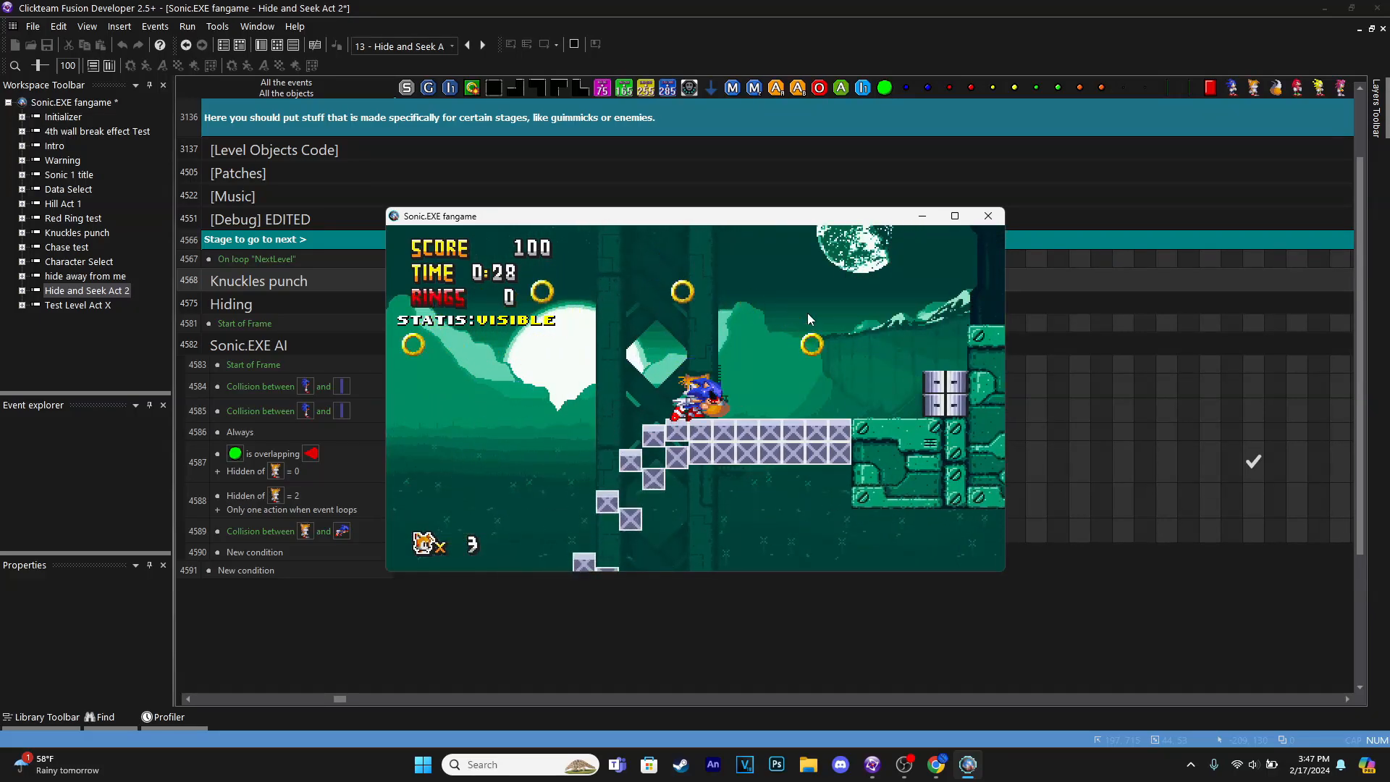
{"action": "key", "text": "alt+F4"}
In the frame layout, toggle Visible at start for the Sonic.EXE barrier beside the first rocks and check the second barrier
{"action": "left_click", "coordinate": [260, 46]}
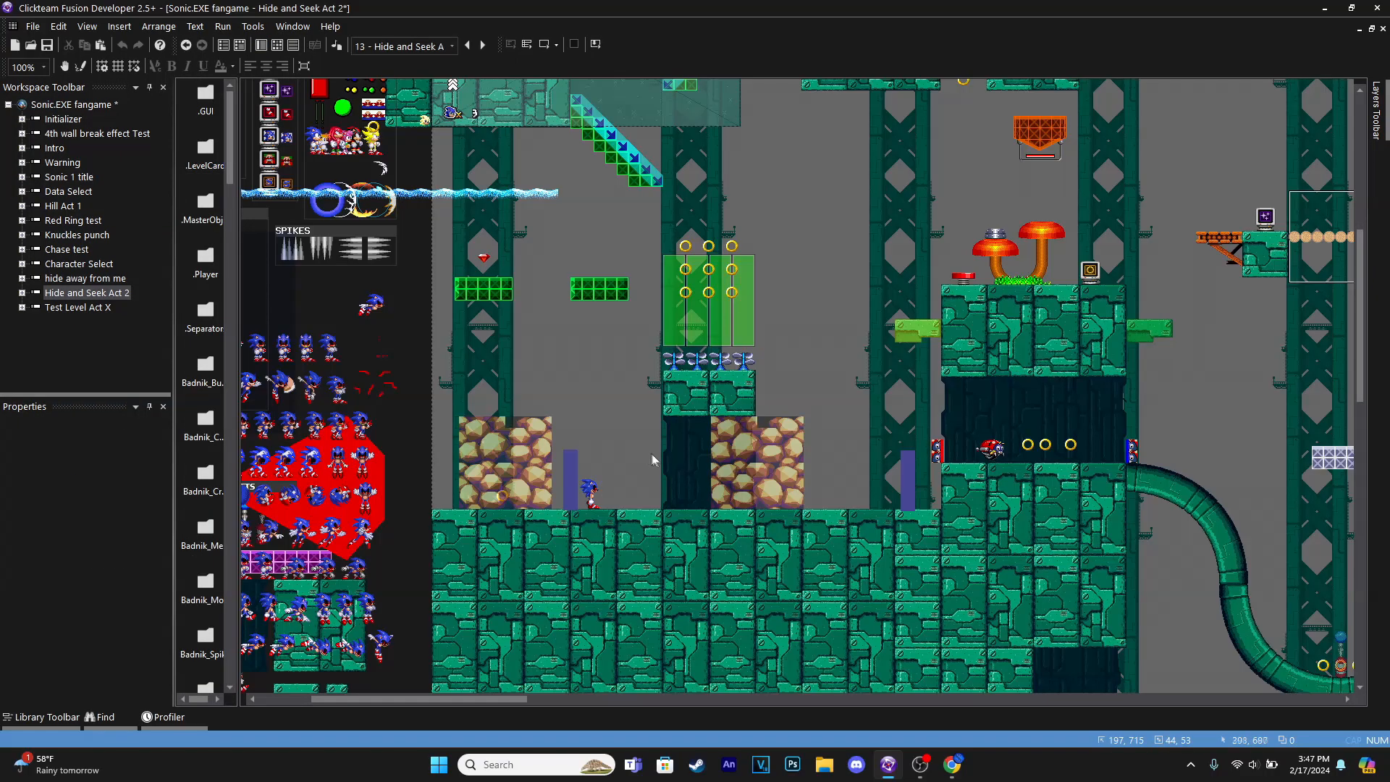
{"action": "left_click", "coordinate": [580, 478]}
{"action": "left_click", "coordinate": [13, 462]}
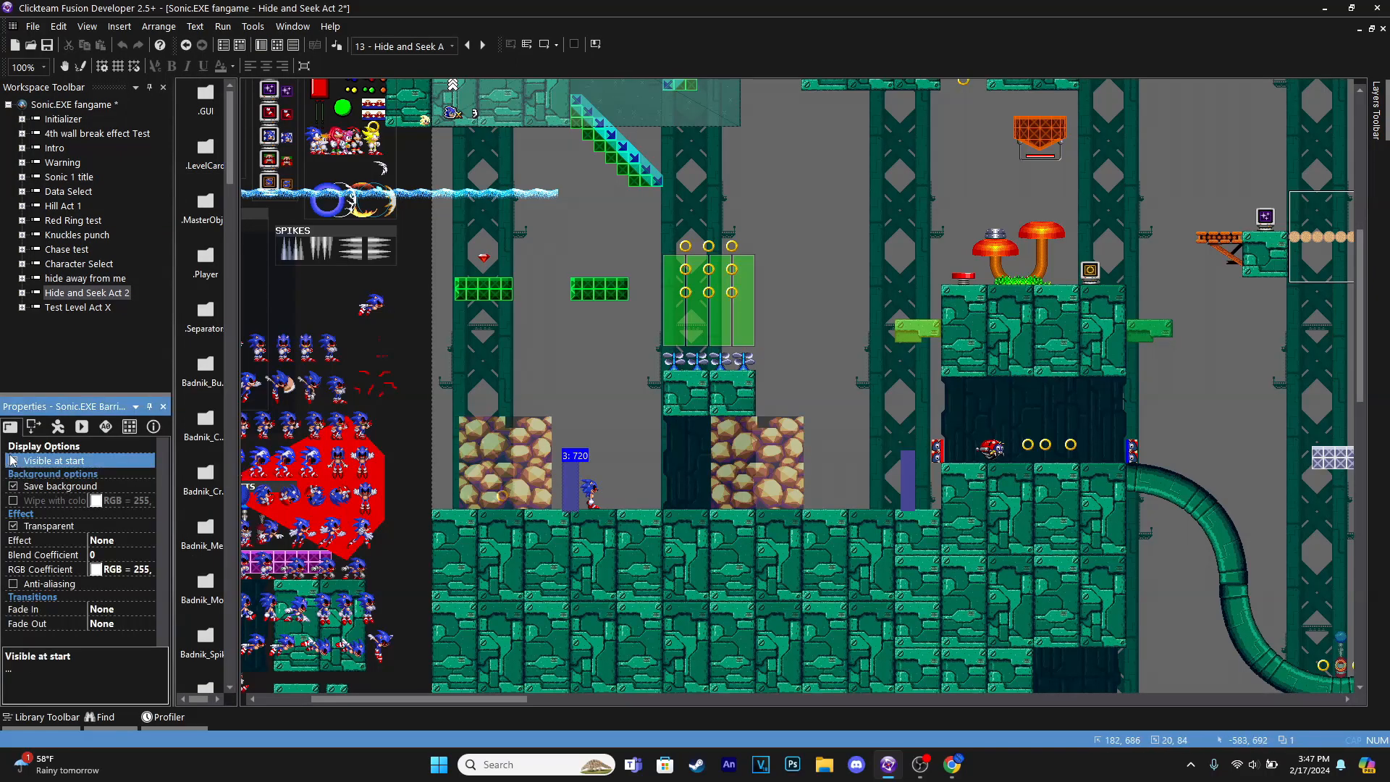
{"action": "left_click", "coordinate": [906, 482]}
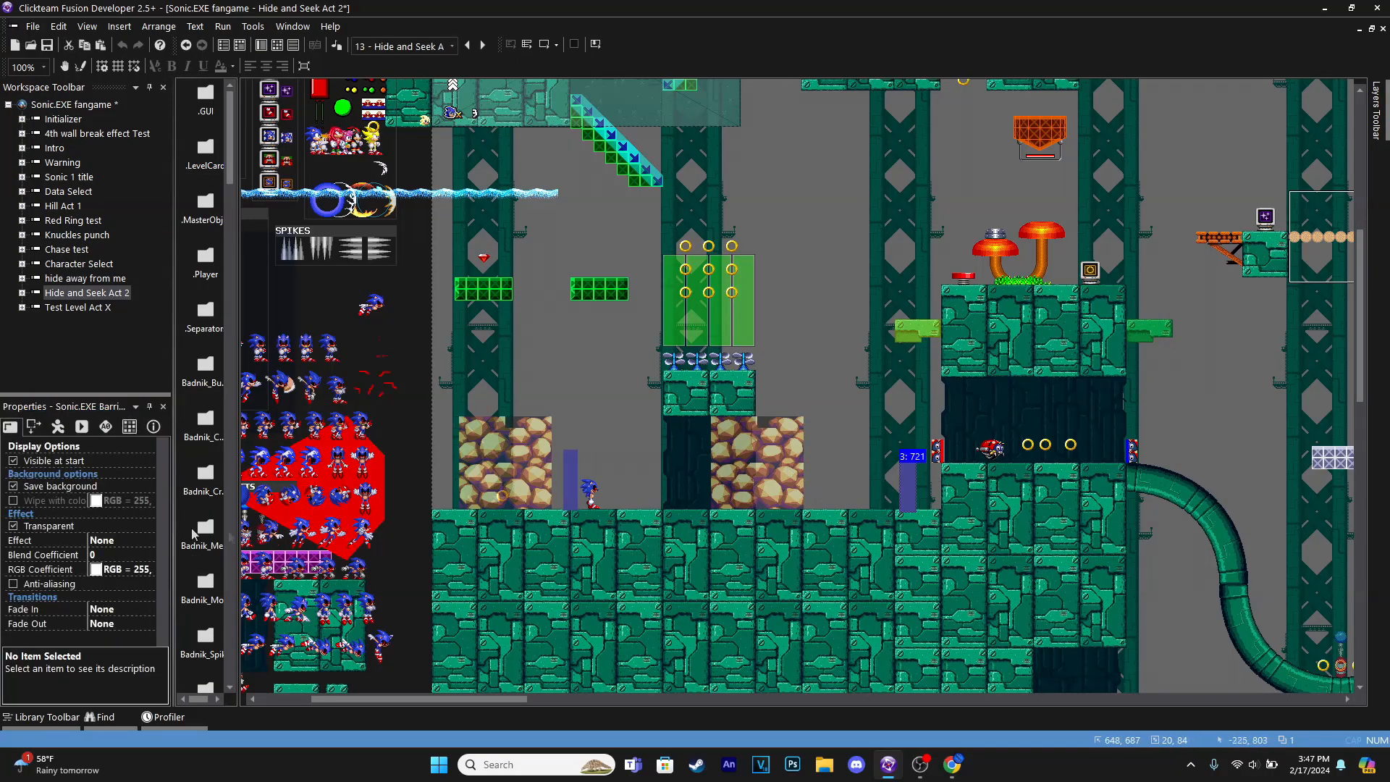
{"action": "left_click", "coordinate": [609, 415]}
Run the frame, hide Tails behind the rocks, leave cover to test the chase and ring loss, and end the test
{"action": "left_click", "coordinate": [544, 44]}
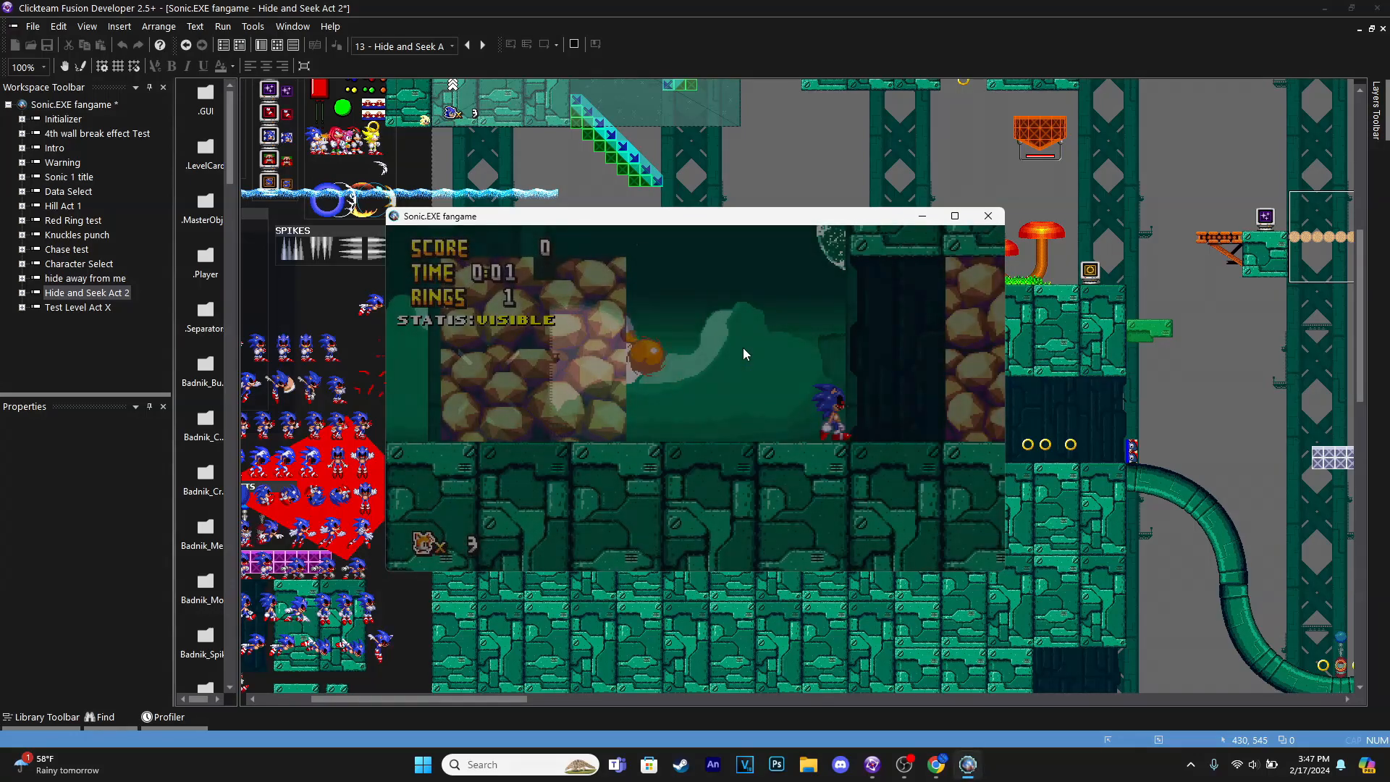
{"action": "key", "text": "Right"}
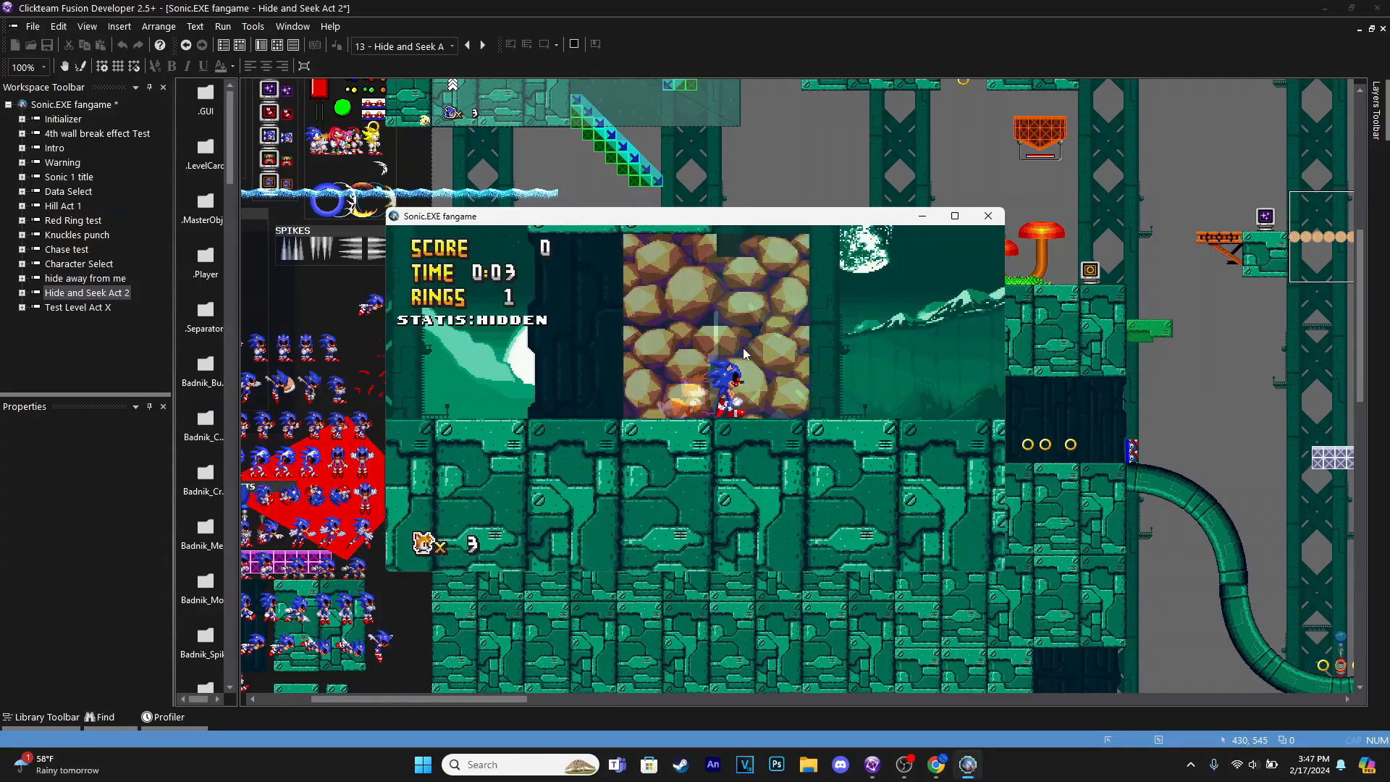
{"action": "key", "text": "Right"}
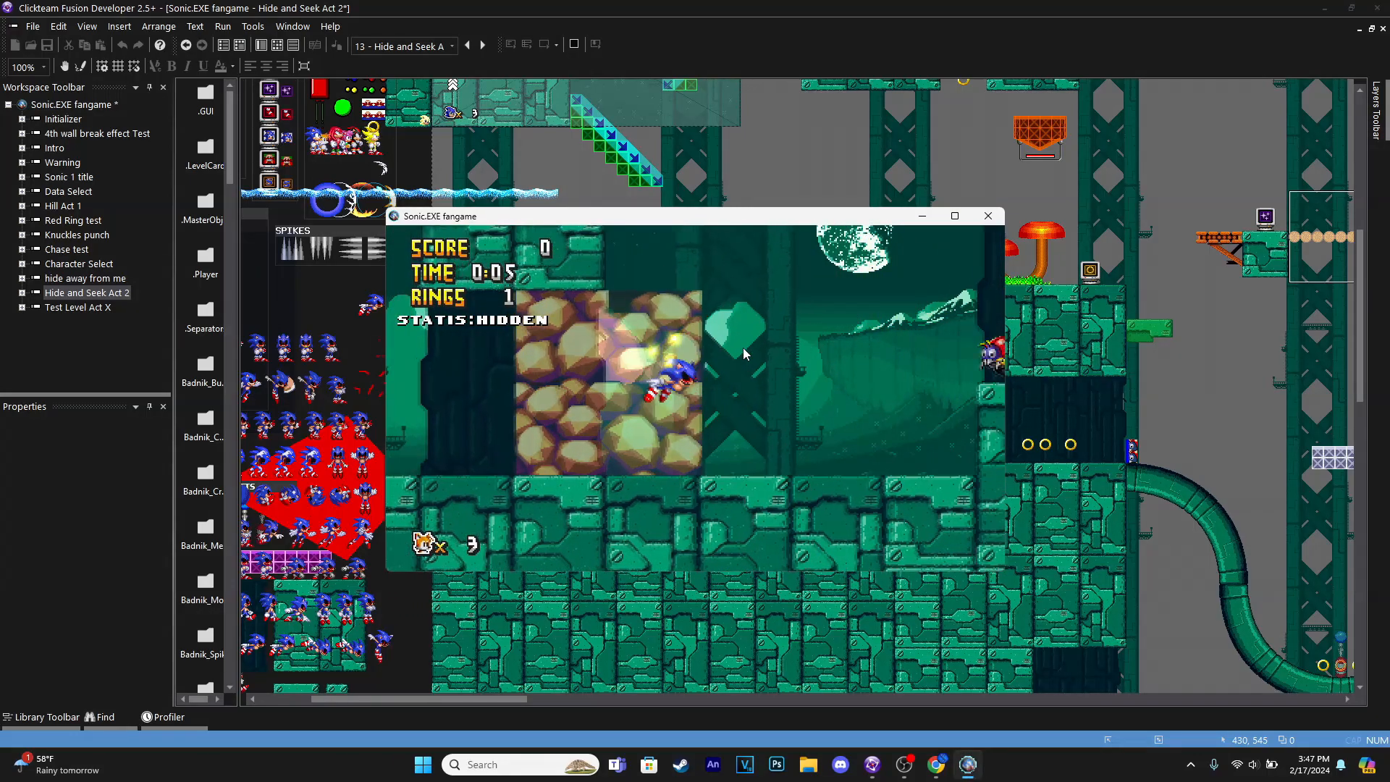
{"action": "key", "text": "Right"}
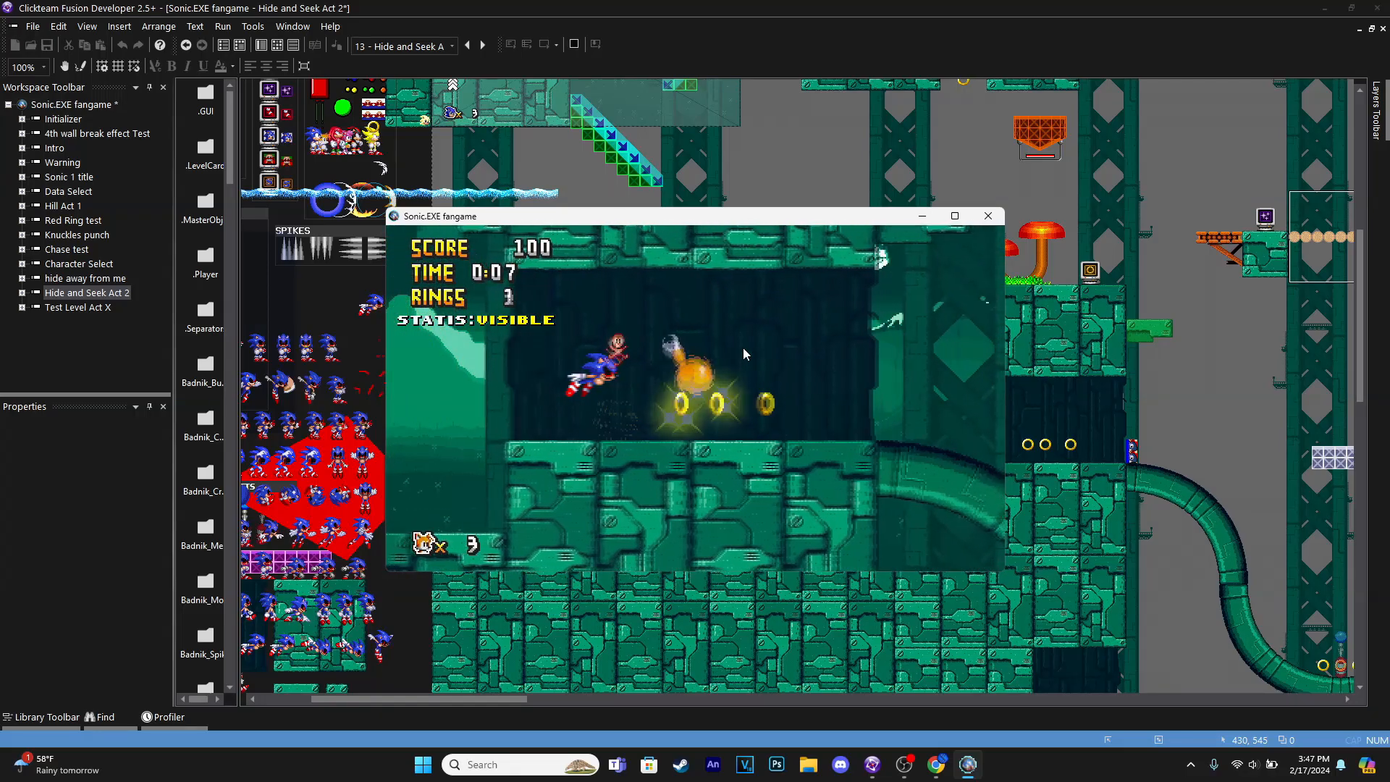
{"action": "key", "text": "Right"}
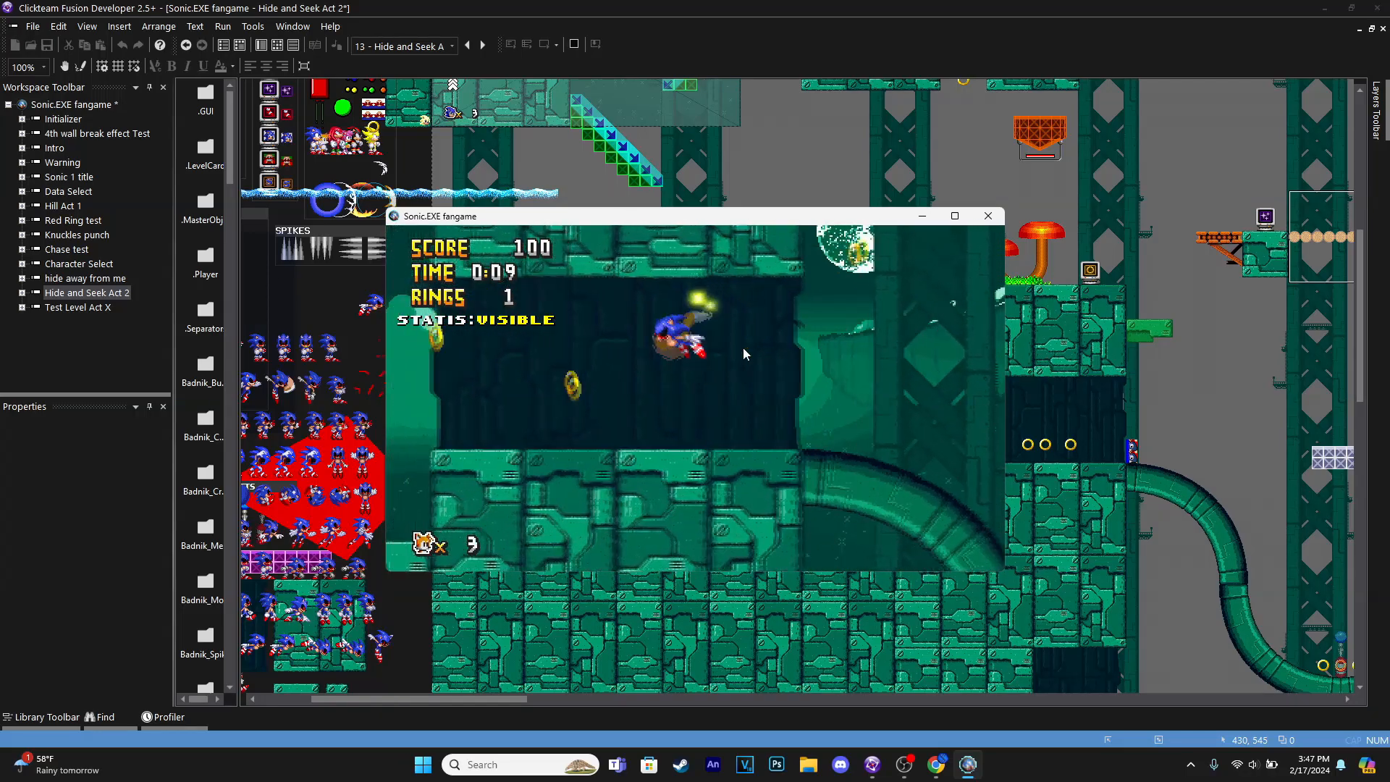
{"action": "key", "text": "Left"}
{"action": "key", "text": "Escape"}
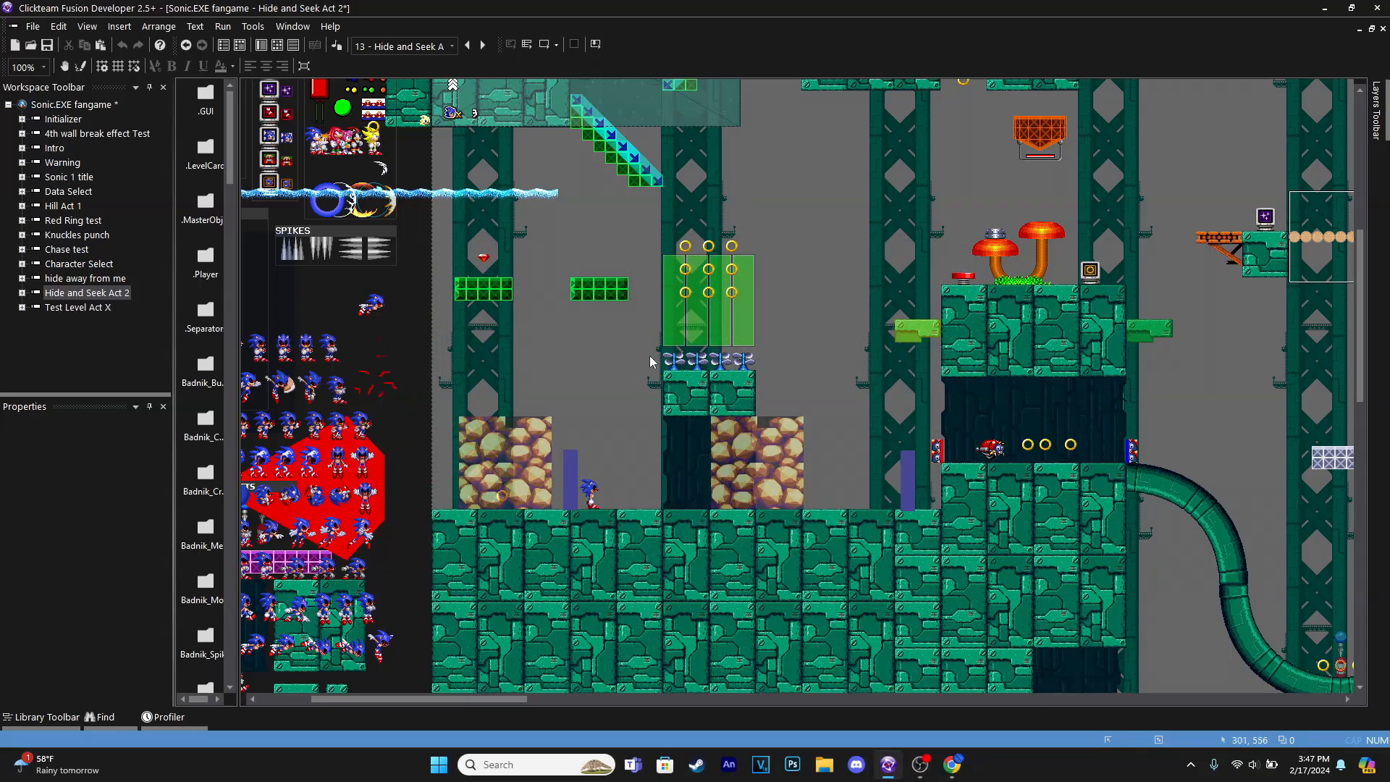
{"action": "scroll", "coordinate": [541, 392], "scroll_direction": "right", "scroll_amount": 1}
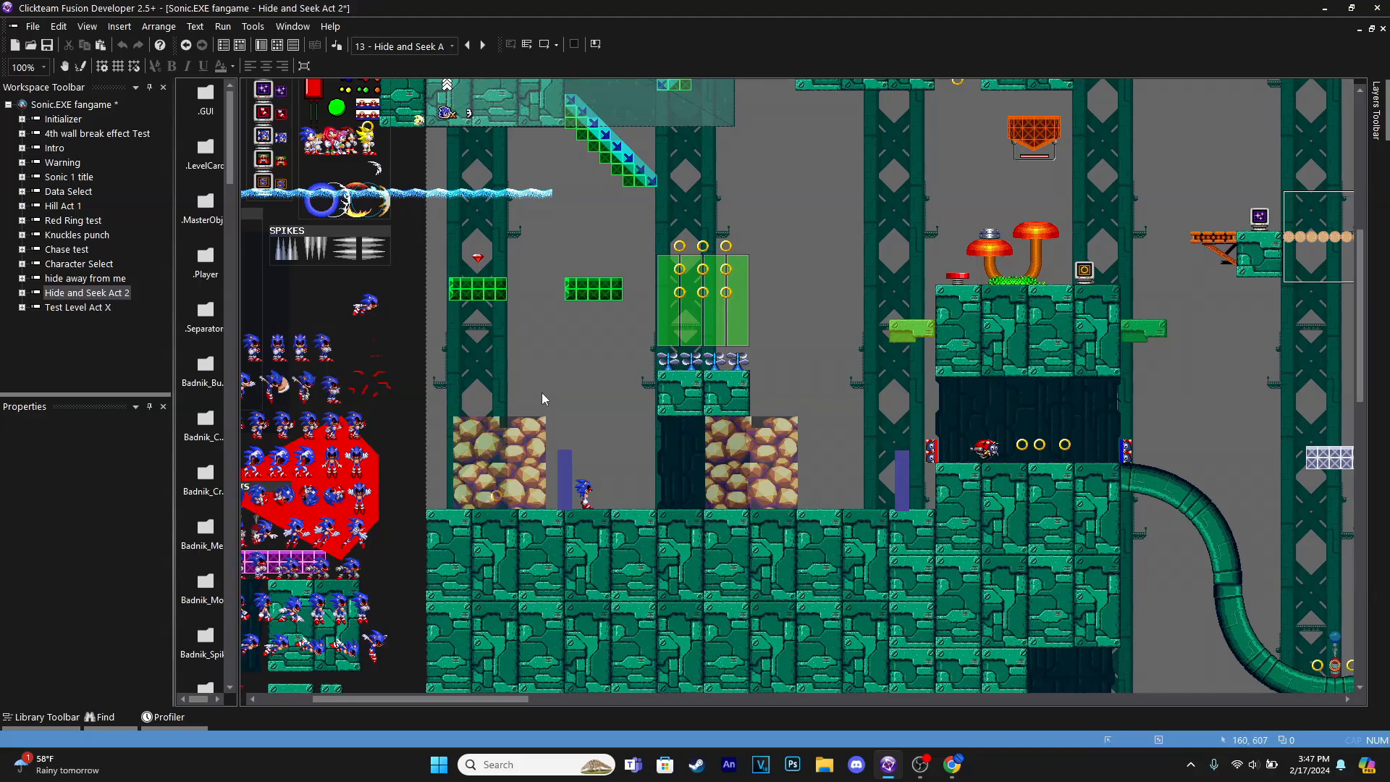
{"action": "middle_click_drag", "start_coordinate": [541, 392], "coordinate": [456, 442]}
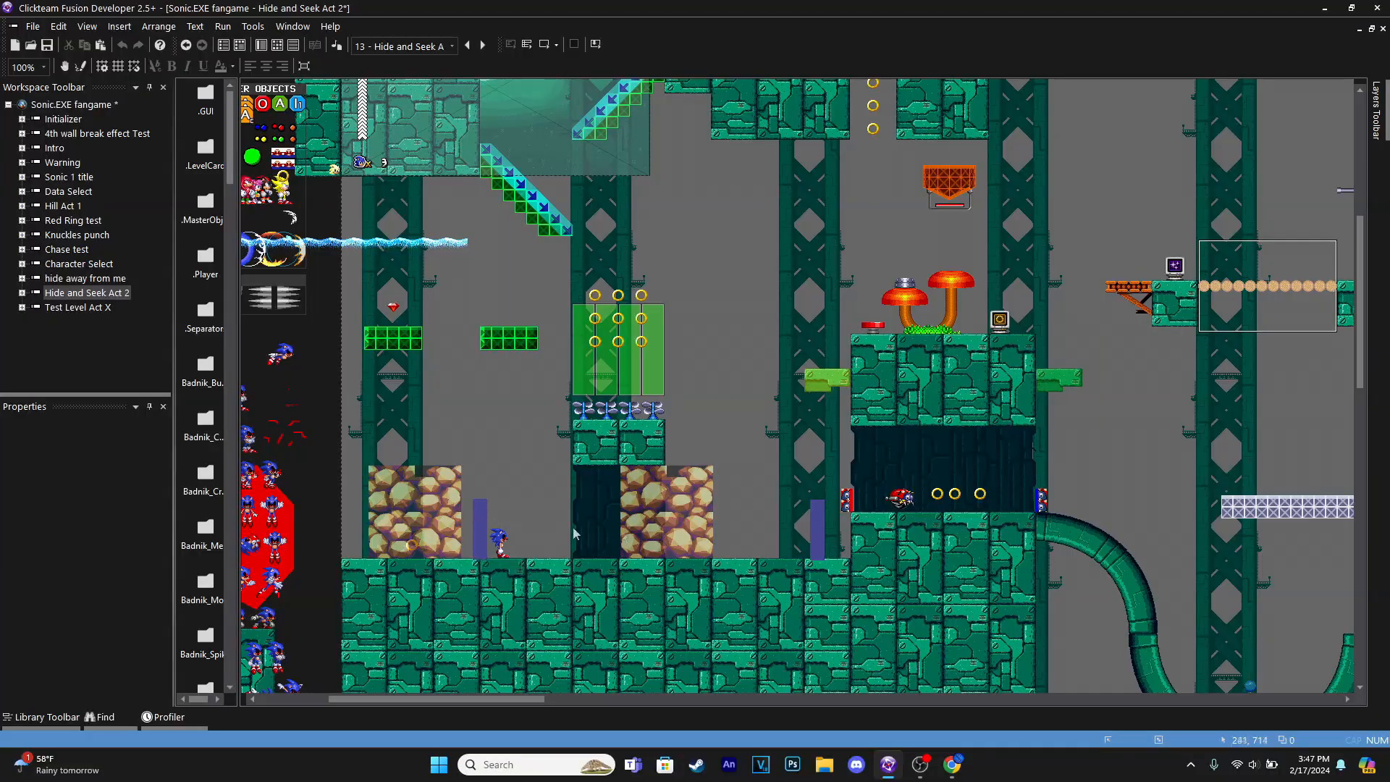
{"action": "middle_click_drag", "start_coordinate": [1201, 499], "coordinate": [1212, 366]}
{"action": "middle_click_drag", "start_coordinate": [695, 312], "coordinate": [884, 386]}
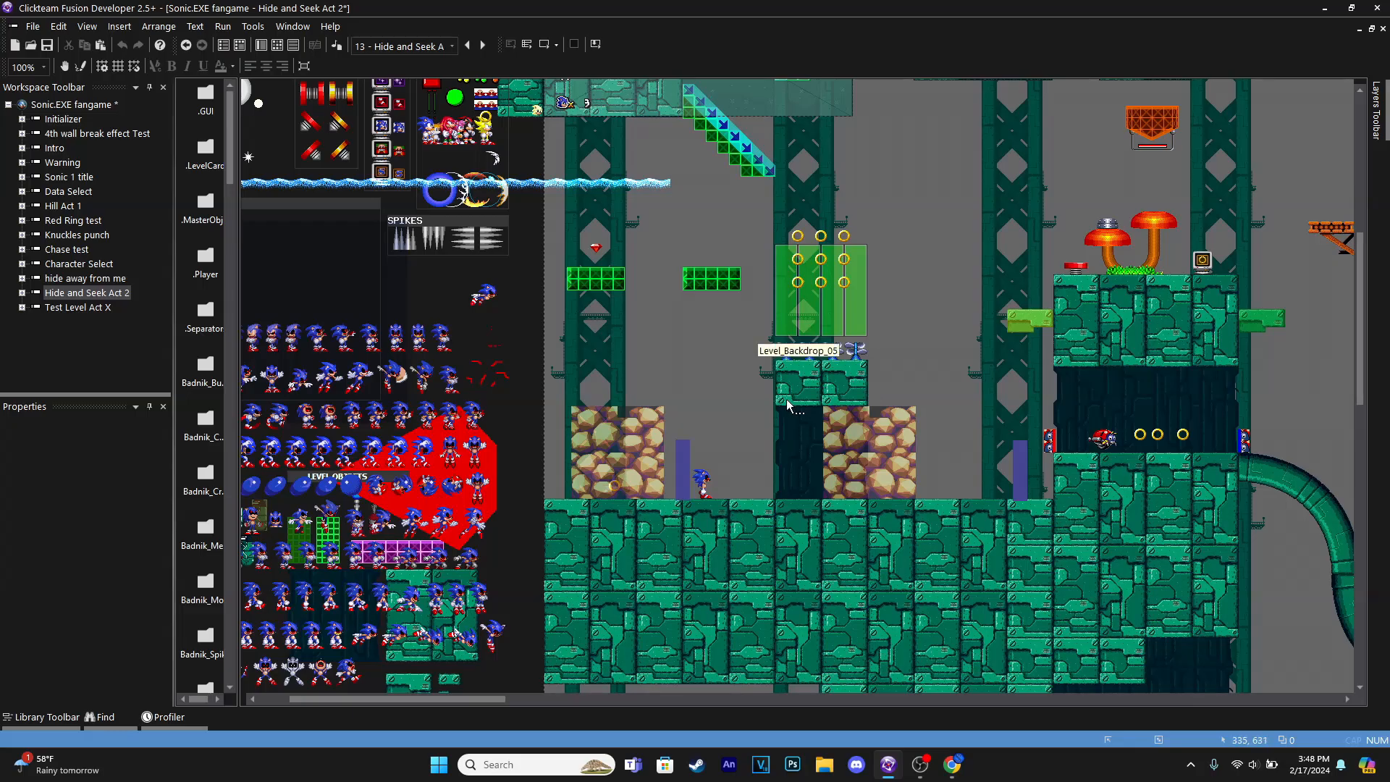
{"action": "middle_click_drag", "start_coordinate": [815, 477], "coordinate": [717, 495]}
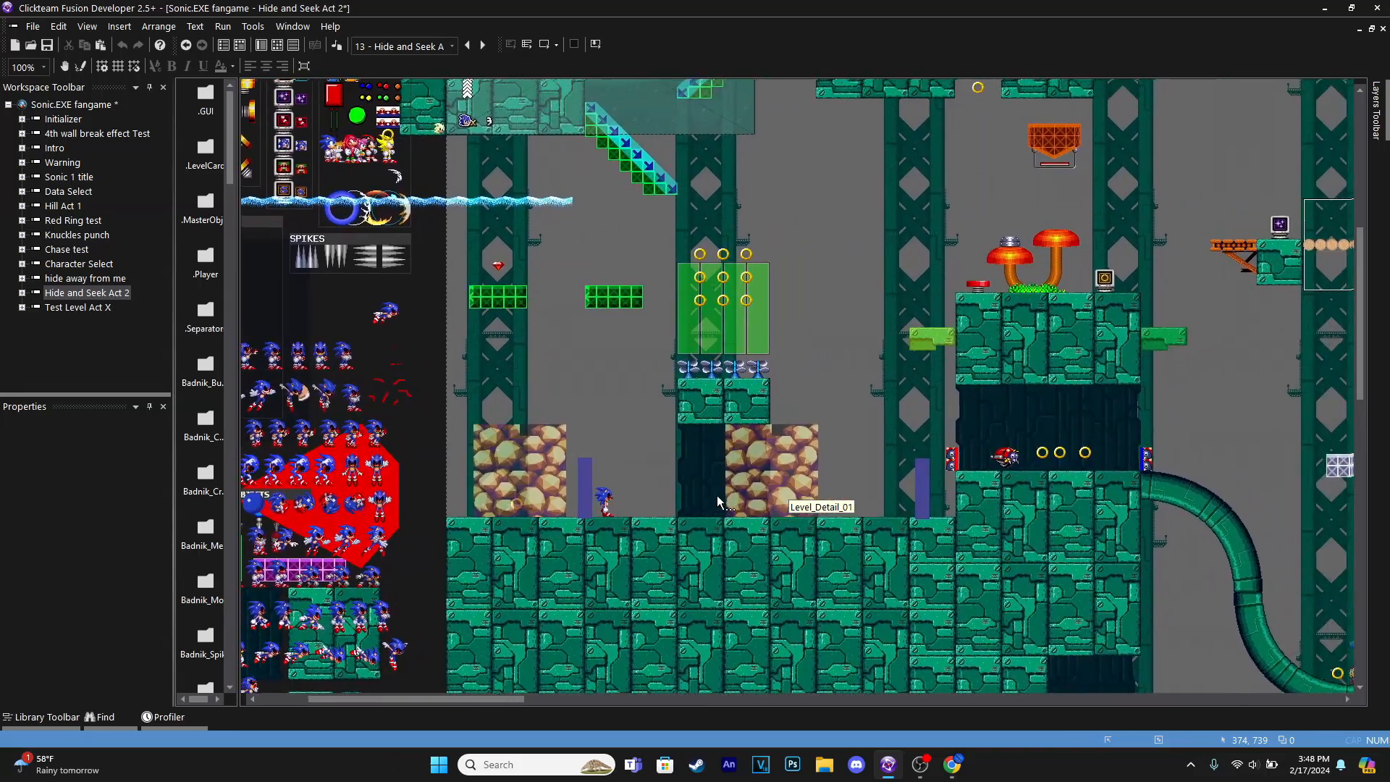